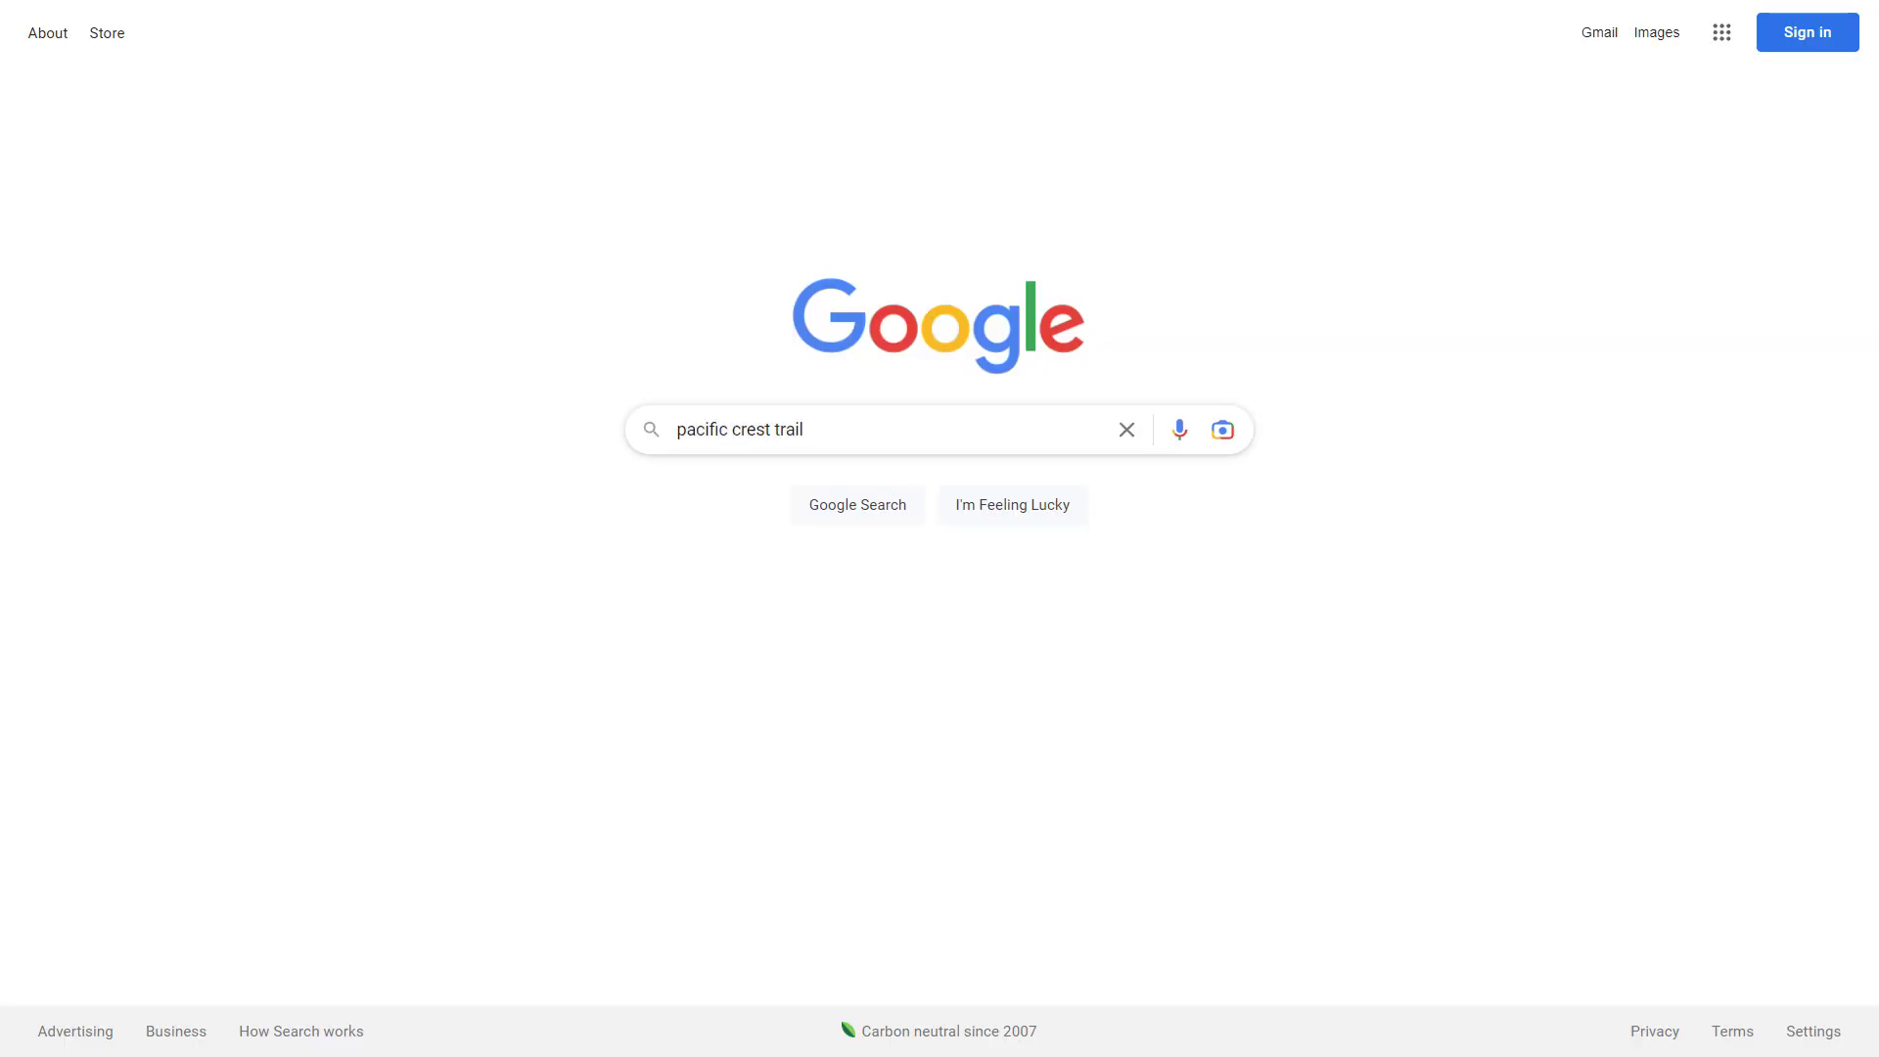
Search the web for "pacific crest trail shapefile" to find downloadable trail GIS data.
{"action": "type", "text": "shapef"}
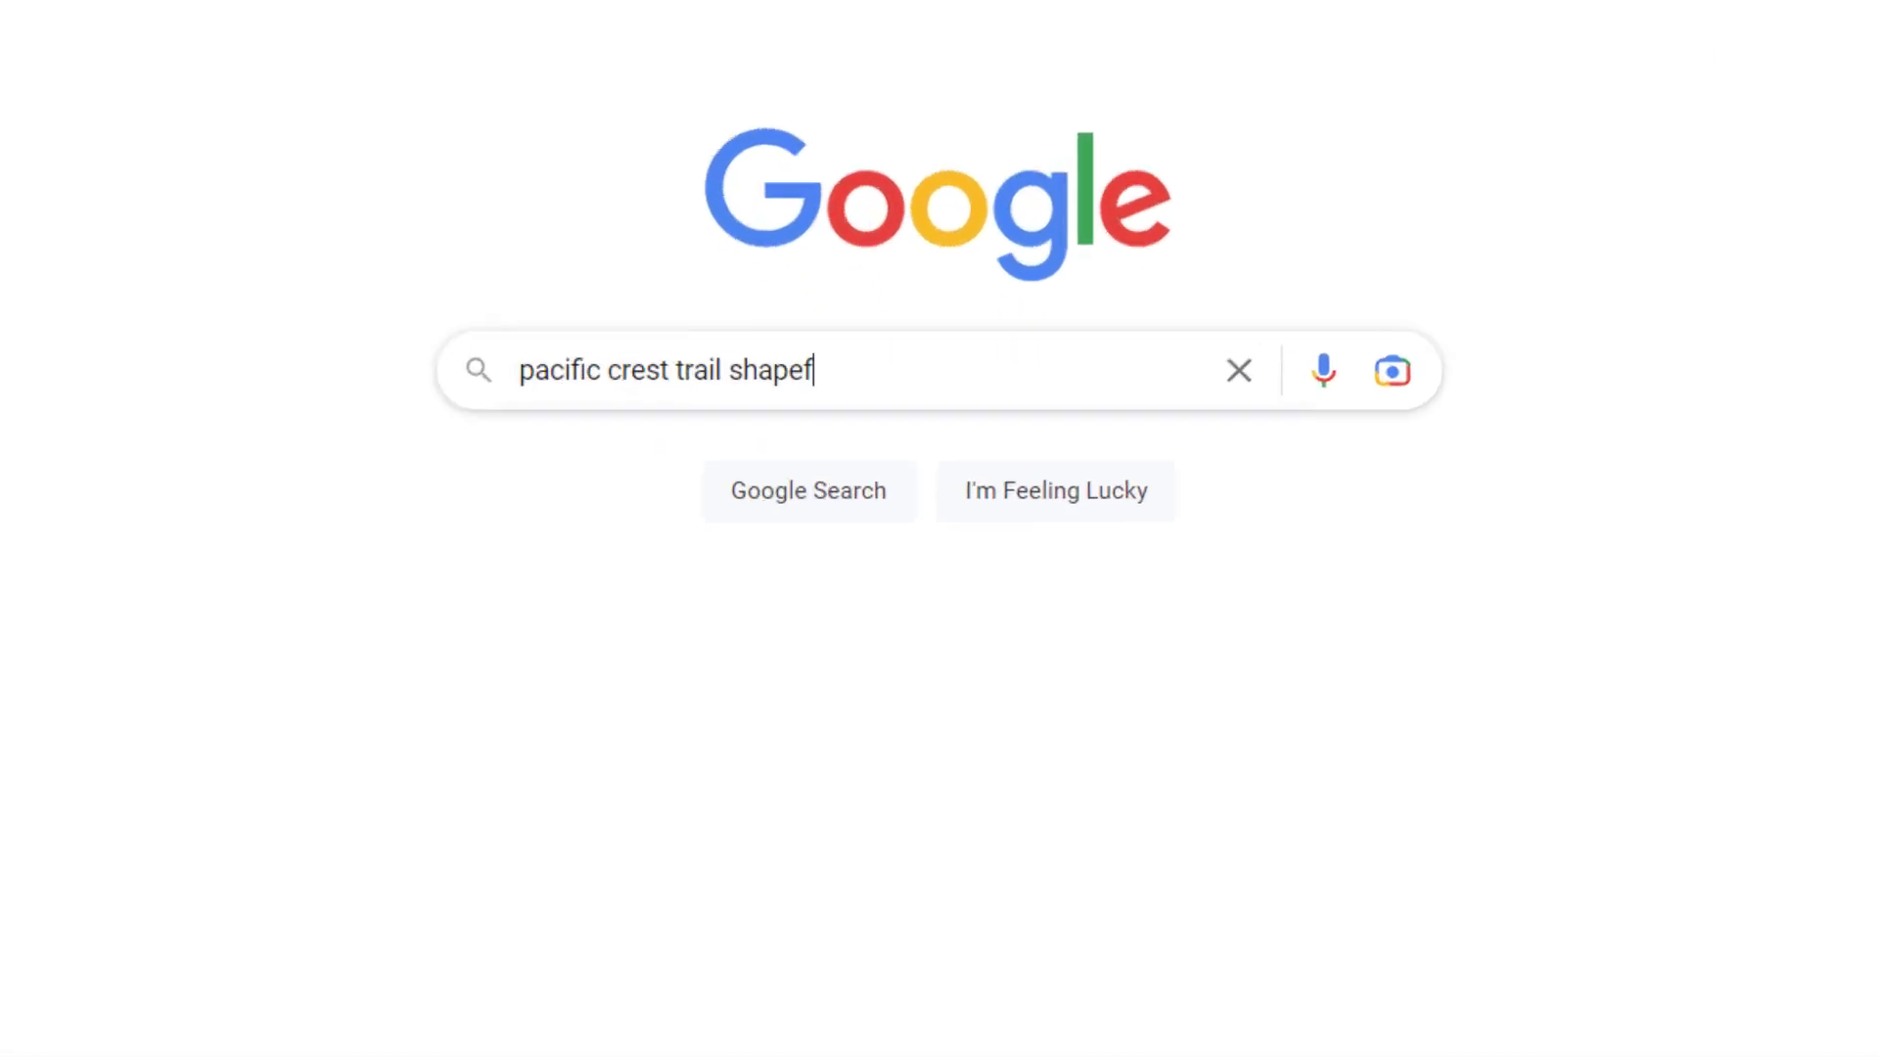
{"action": "type", "text": "ile"}
{"action": "key", "text": "Return"}
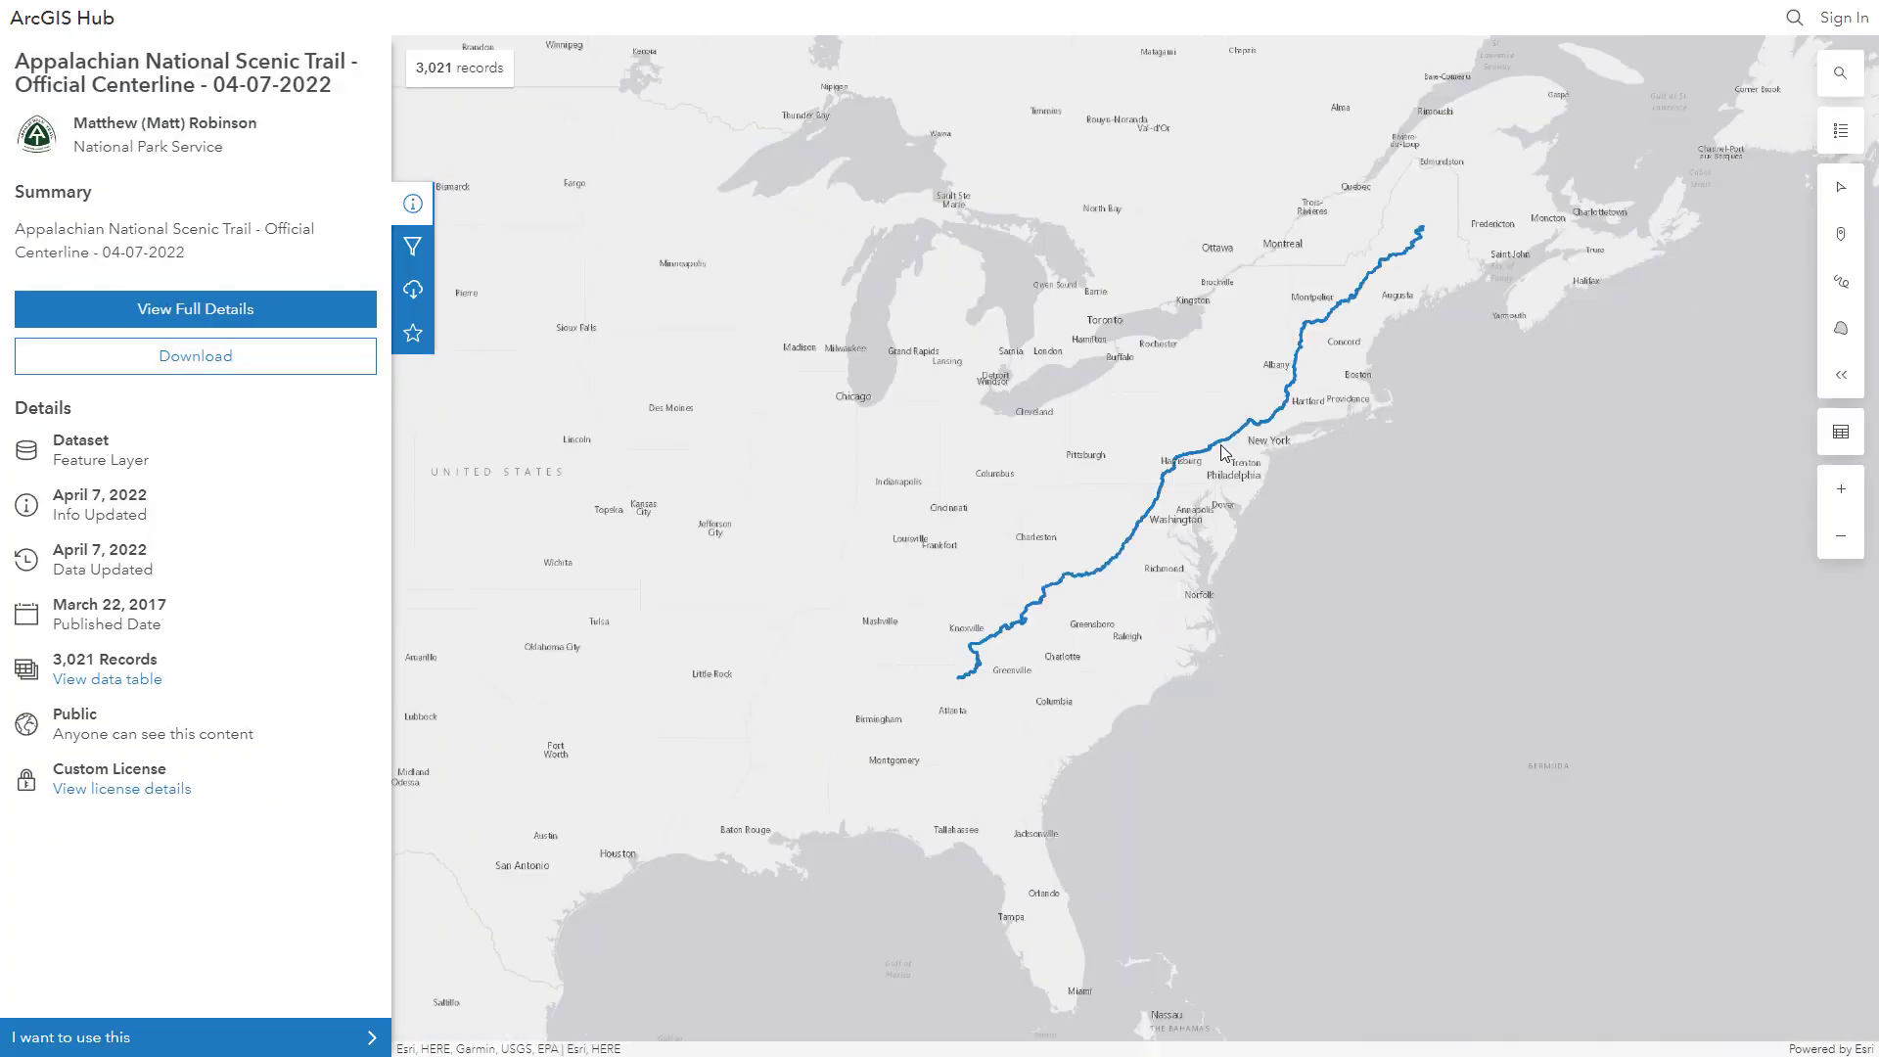
{"action": "scroll", "coordinate": [1222, 452], "scroll_direction": "up", "scroll_amount": 2}
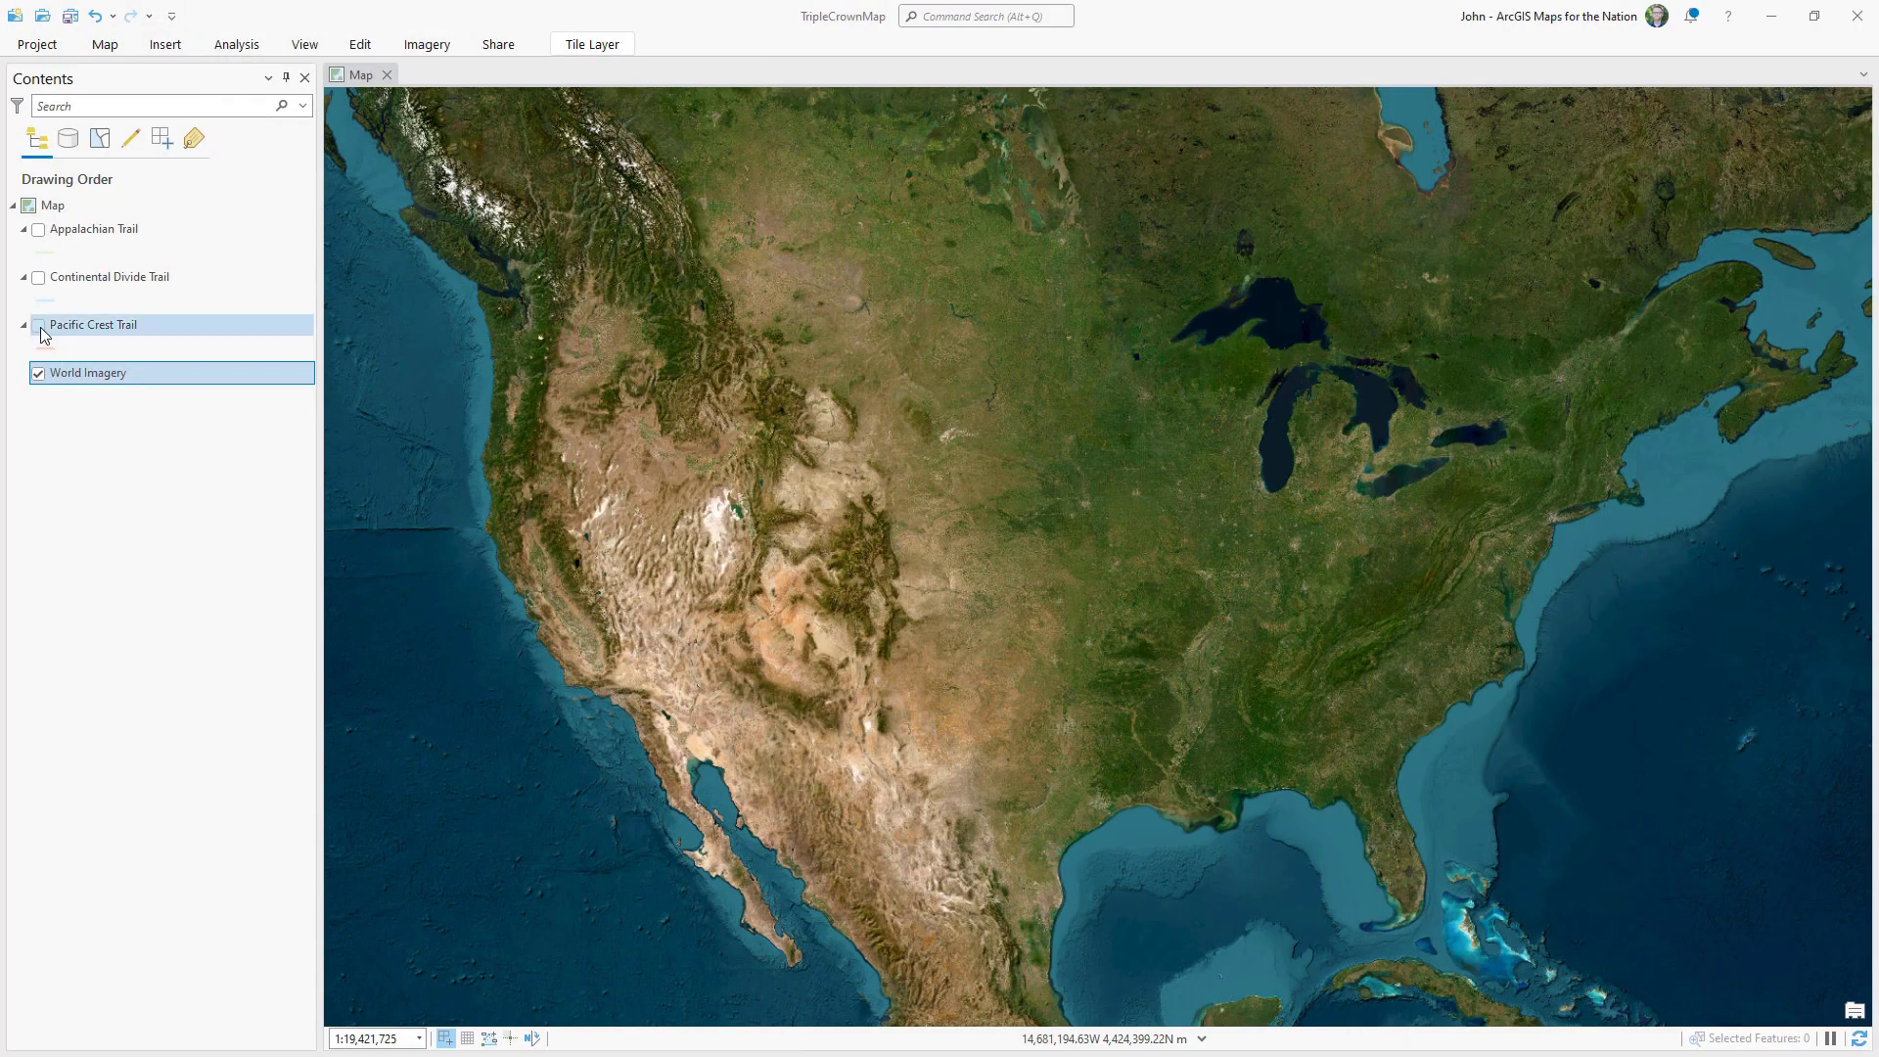
Turn on the Pacific Crest Trail, Continental Divide Trail and Appalachian Trail layers in the map.
{"action": "left_click", "coordinate": [39, 326]}
{"action": "left_click", "coordinate": [39, 278]}
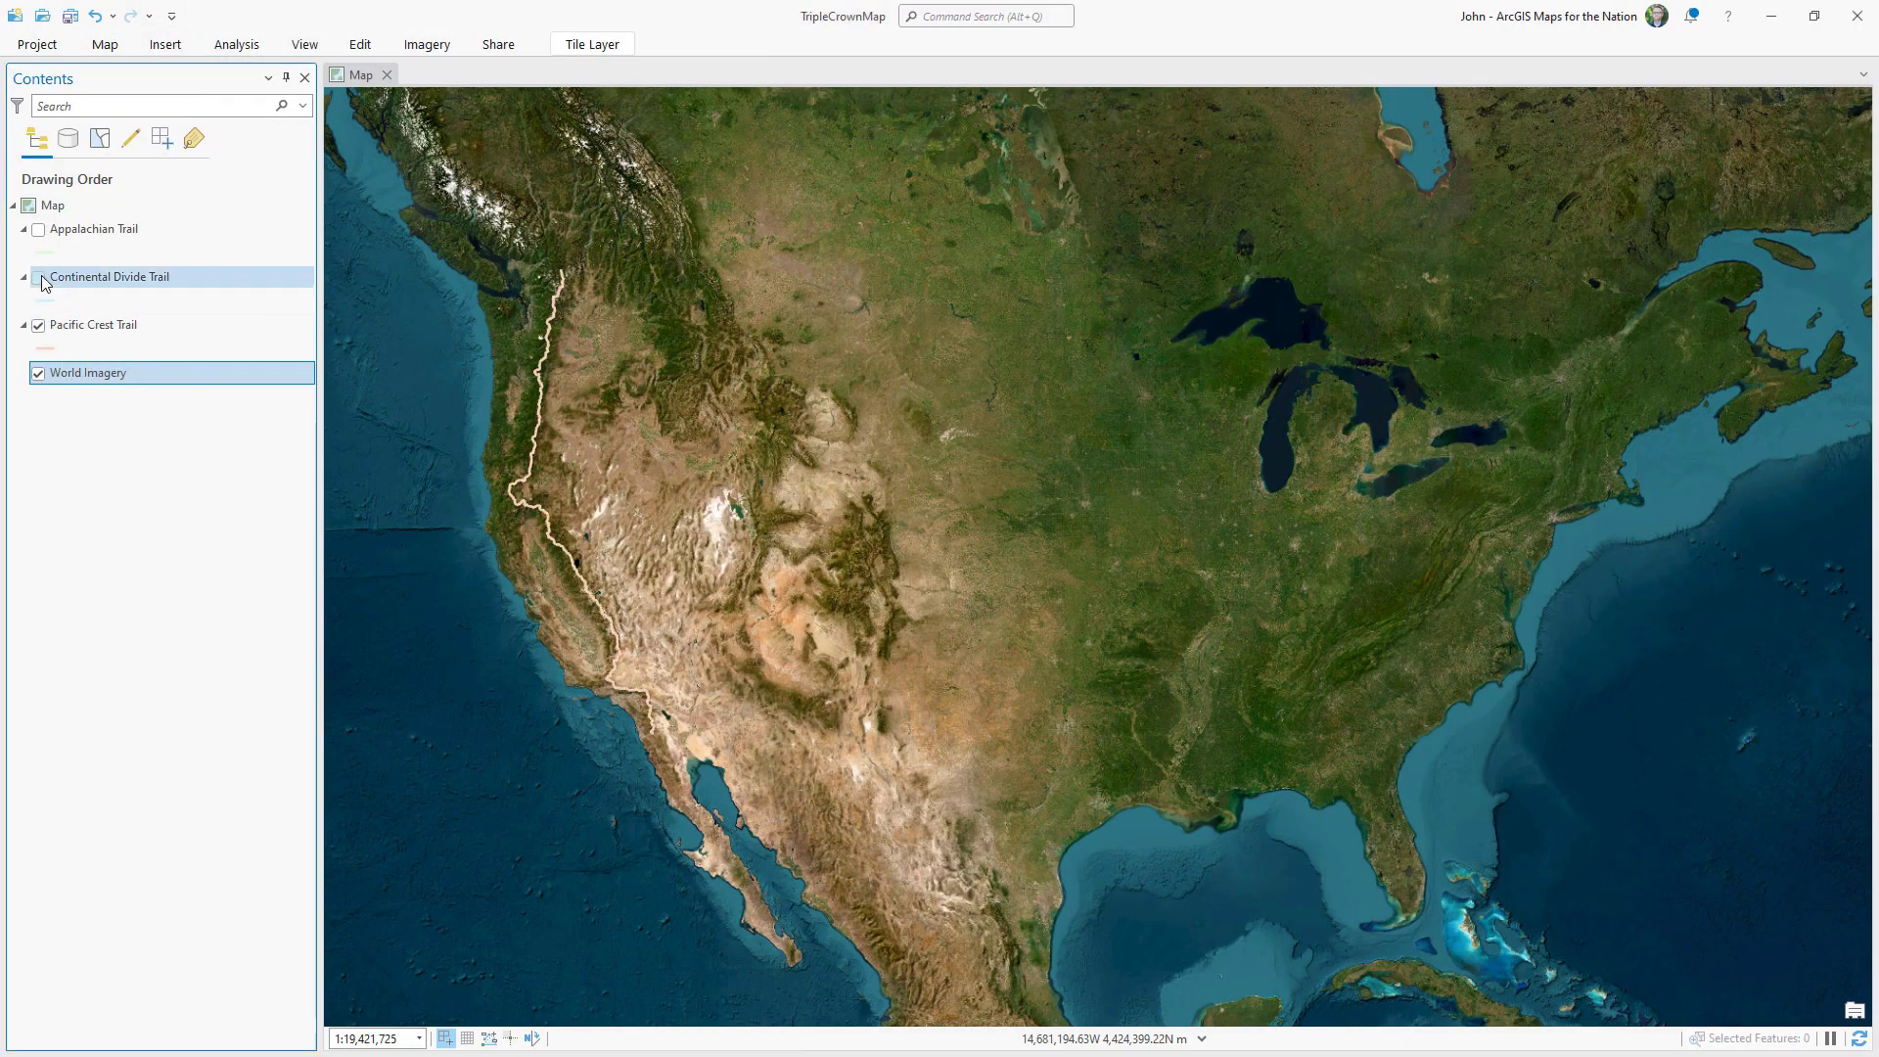
{"action": "left_click", "coordinate": [39, 231]}
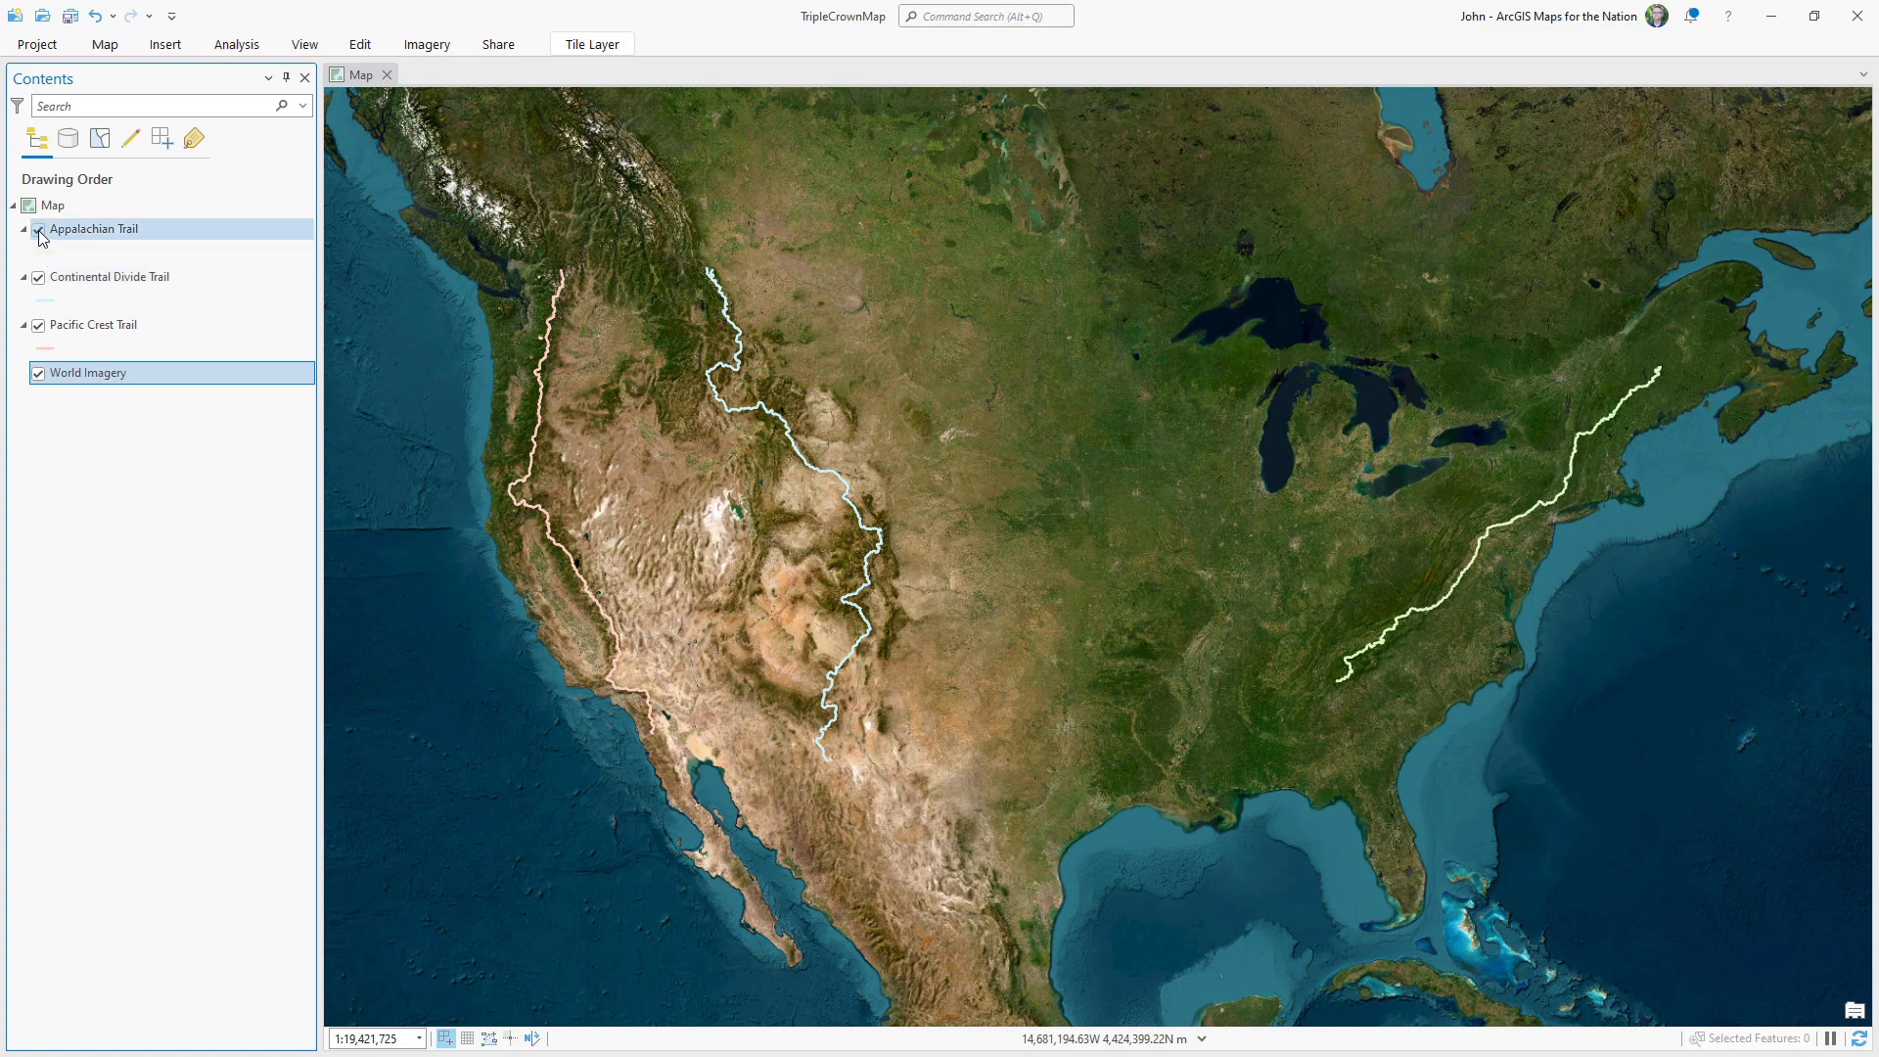
Set the map's projected coordinate system to USA Contiguous Equidistant Conic, found by searching for "equidistant".
{"action": "double_click", "coordinate": [233, 208]}
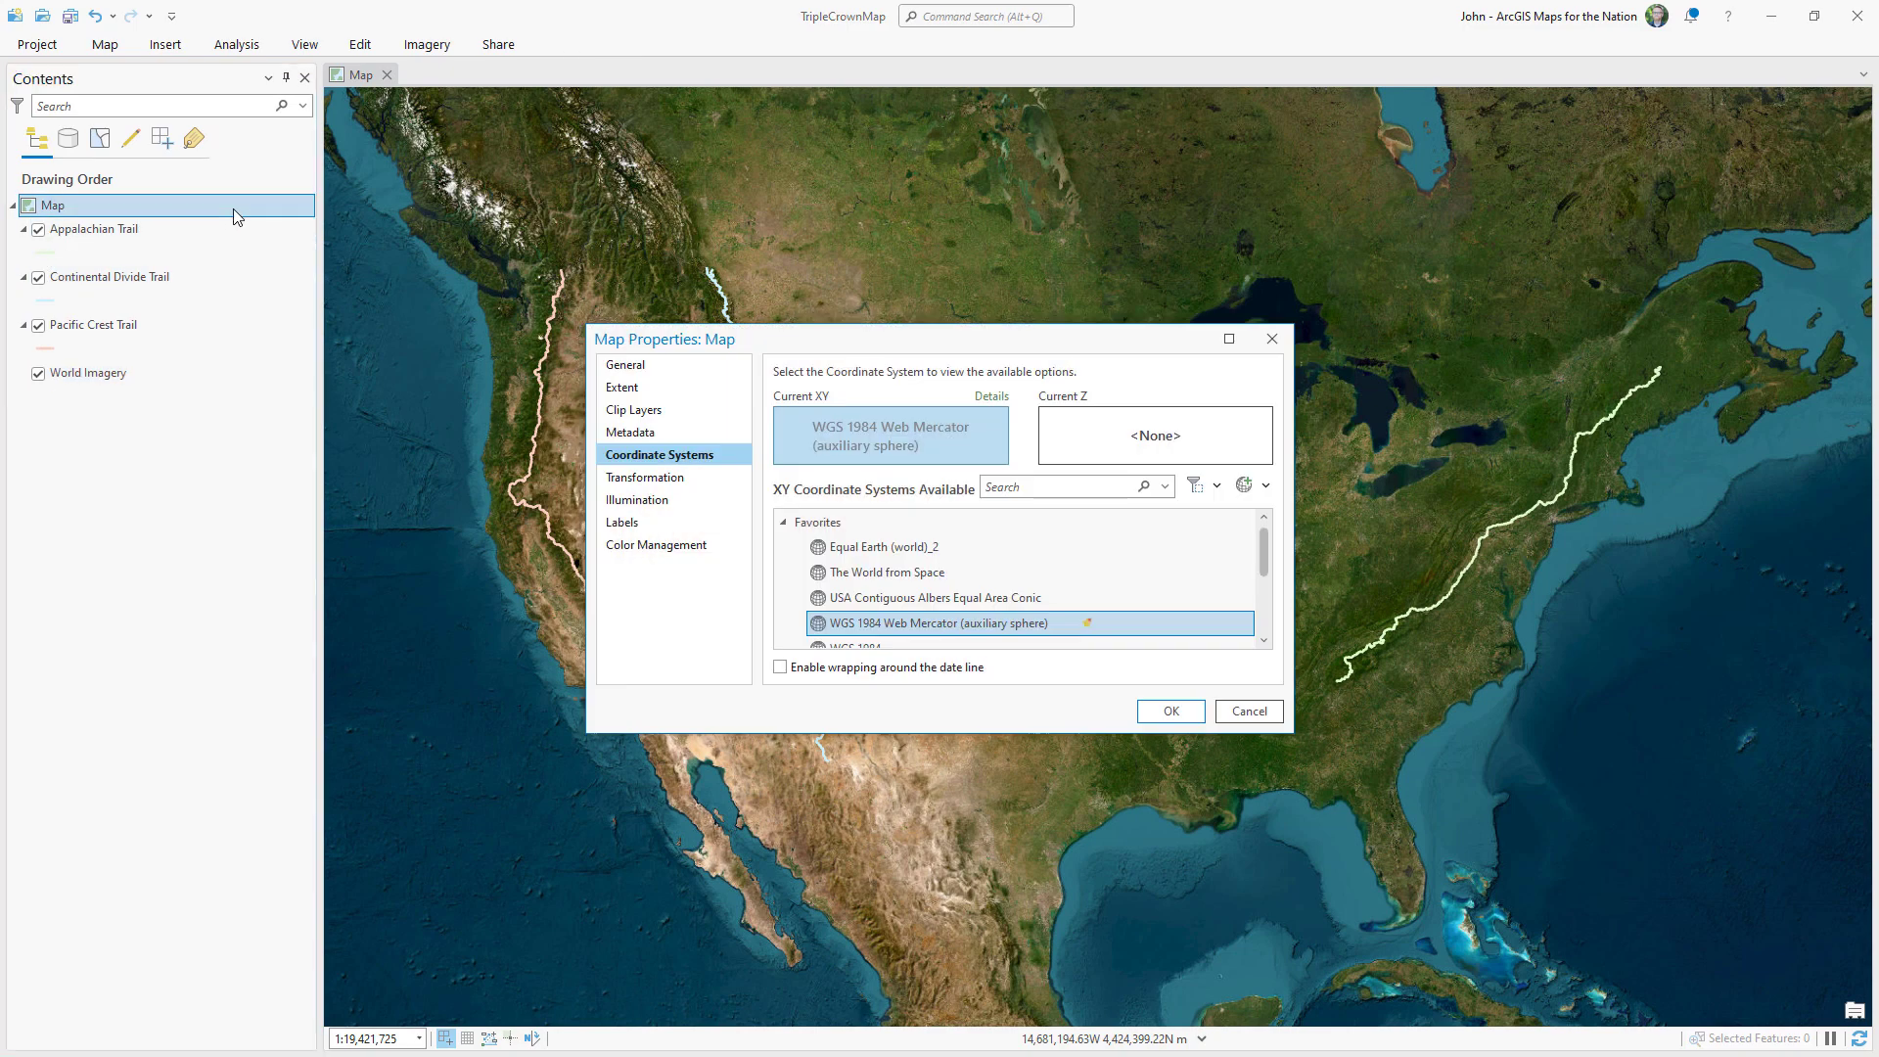
{"action": "left_click", "coordinate": [1063, 494]}
{"action": "type", "text": "equidistant"}
{"action": "key", "text": "Return"}
{"action": "left_click", "coordinate": [783, 596]}
{"action": "left_click", "coordinate": [799, 546]}
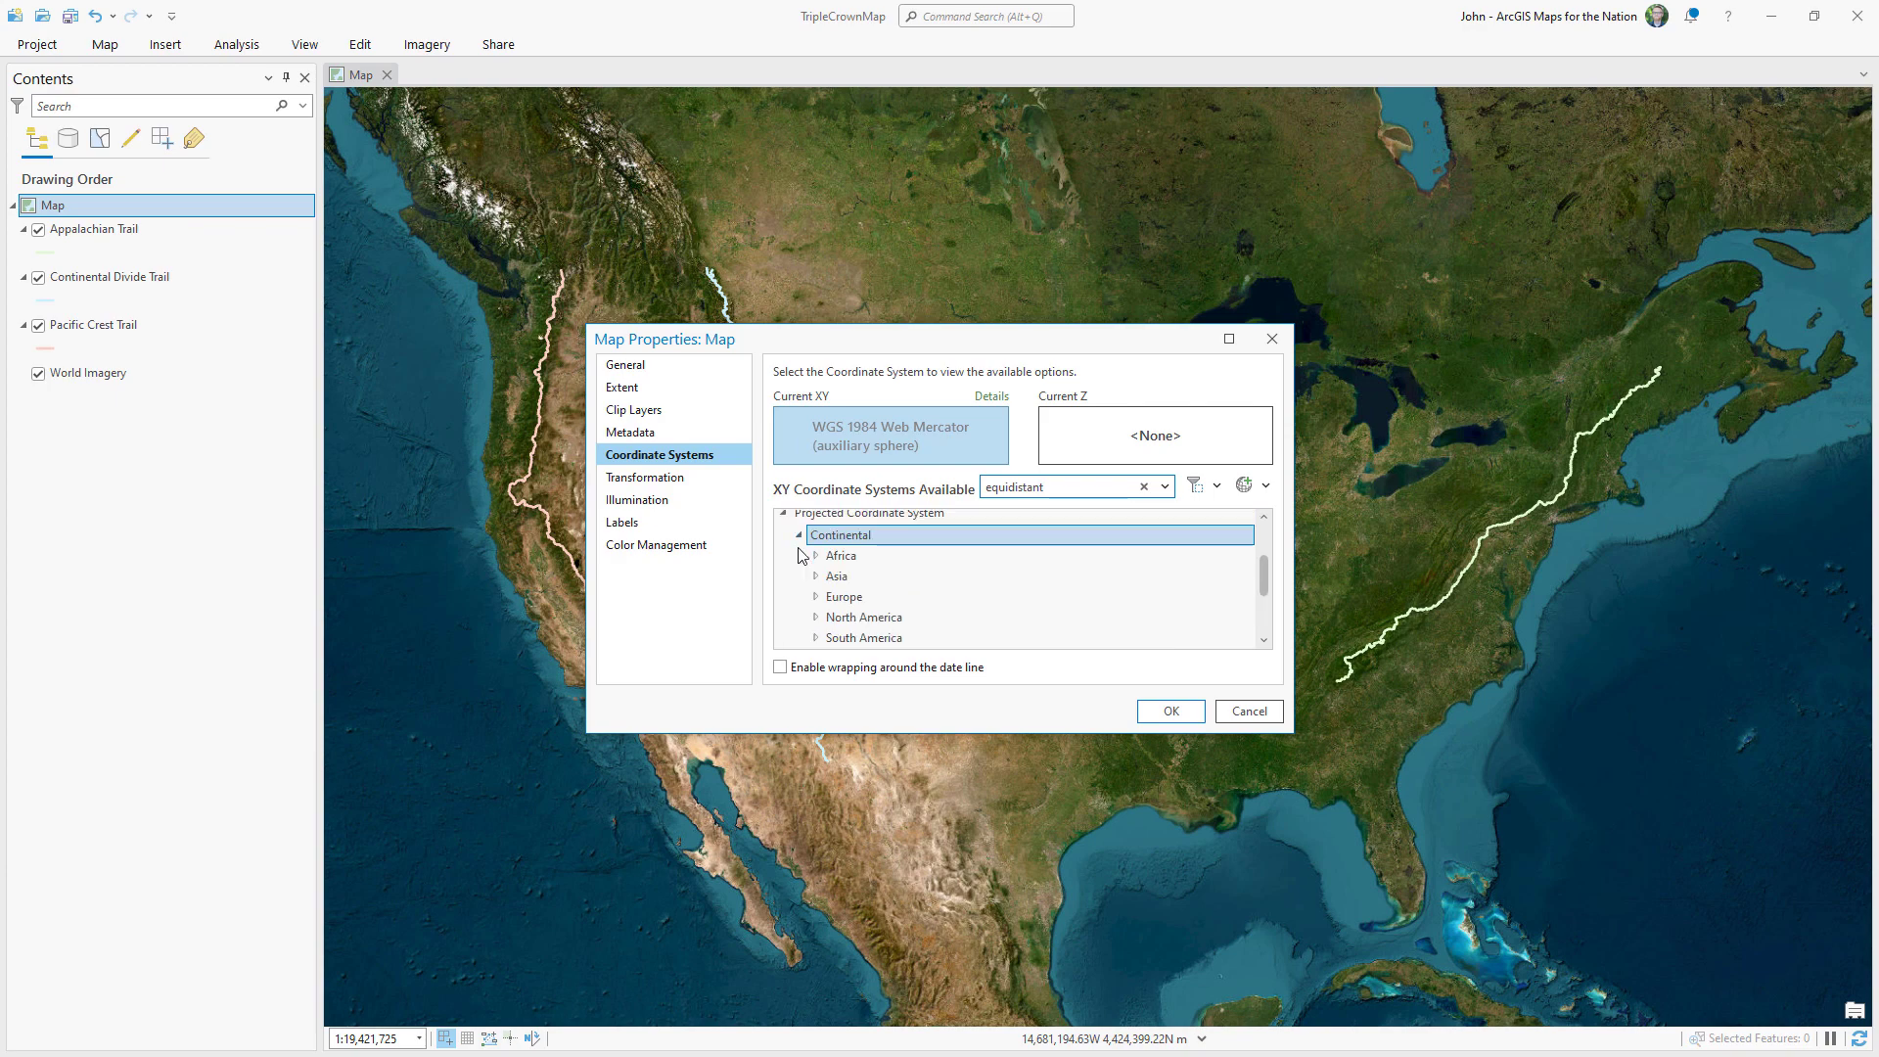
{"action": "left_click", "coordinate": [817, 617]}
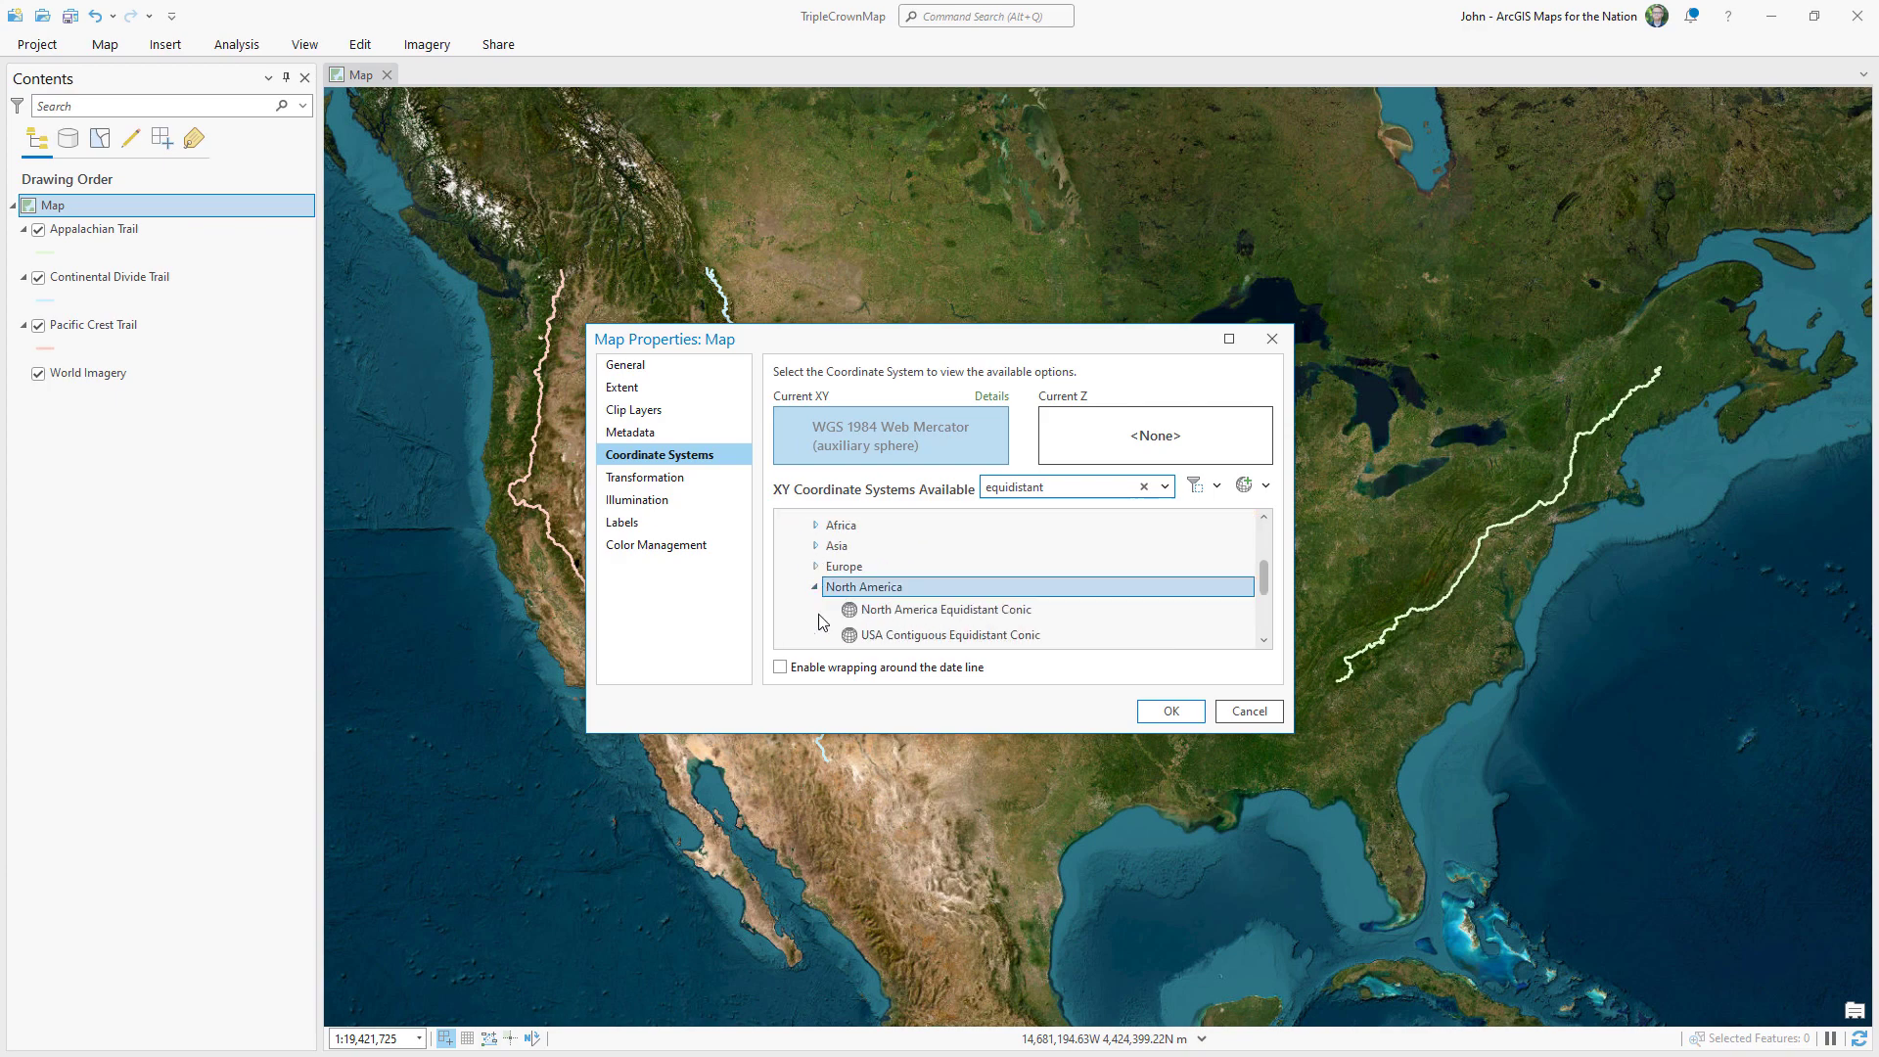
{"action": "left_click", "coordinate": [939, 635]}
{"action": "left_click", "coordinate": [1161, 711]}
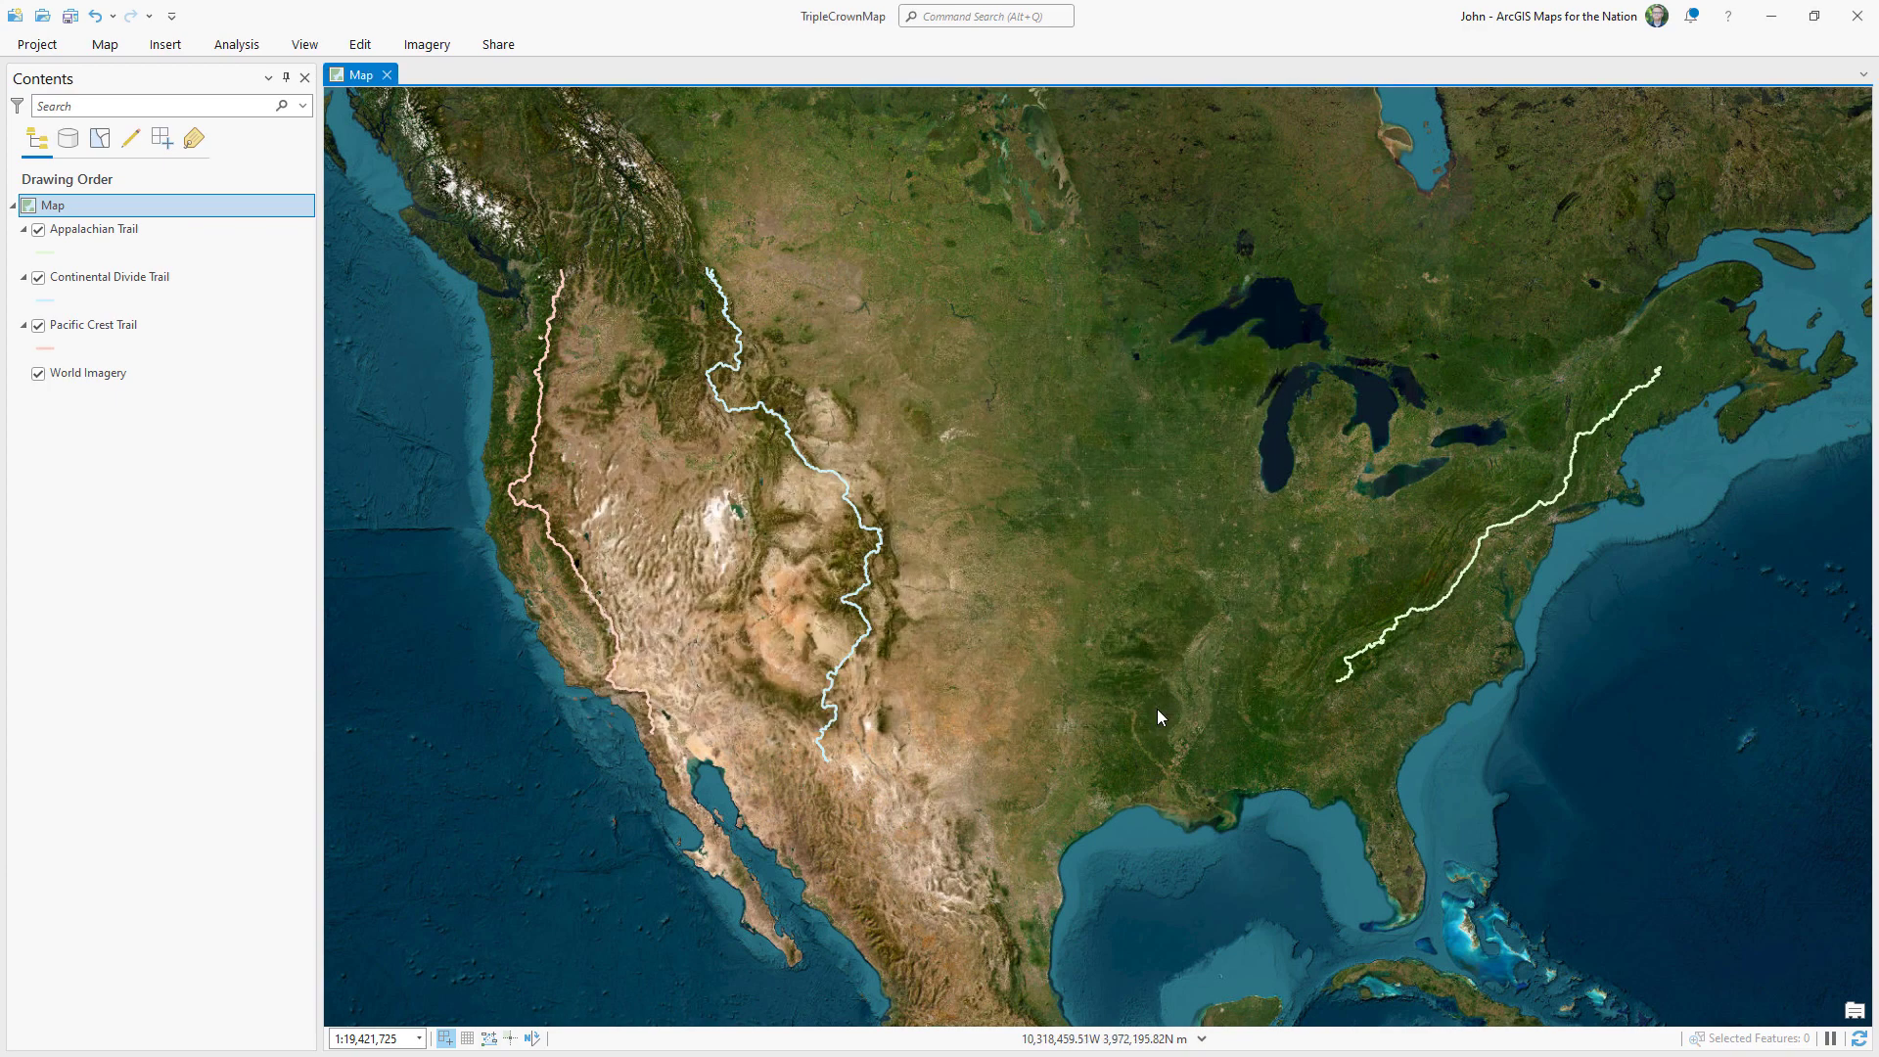
Open the attribute tables of the Appalachian Trail, Continental Divide Trail and Pacific Crest Trail layers and review their records.
{"action": "scroll", "coordinate": [1037, 558], "scroll_direction": "up", "scroll_amount": 2}
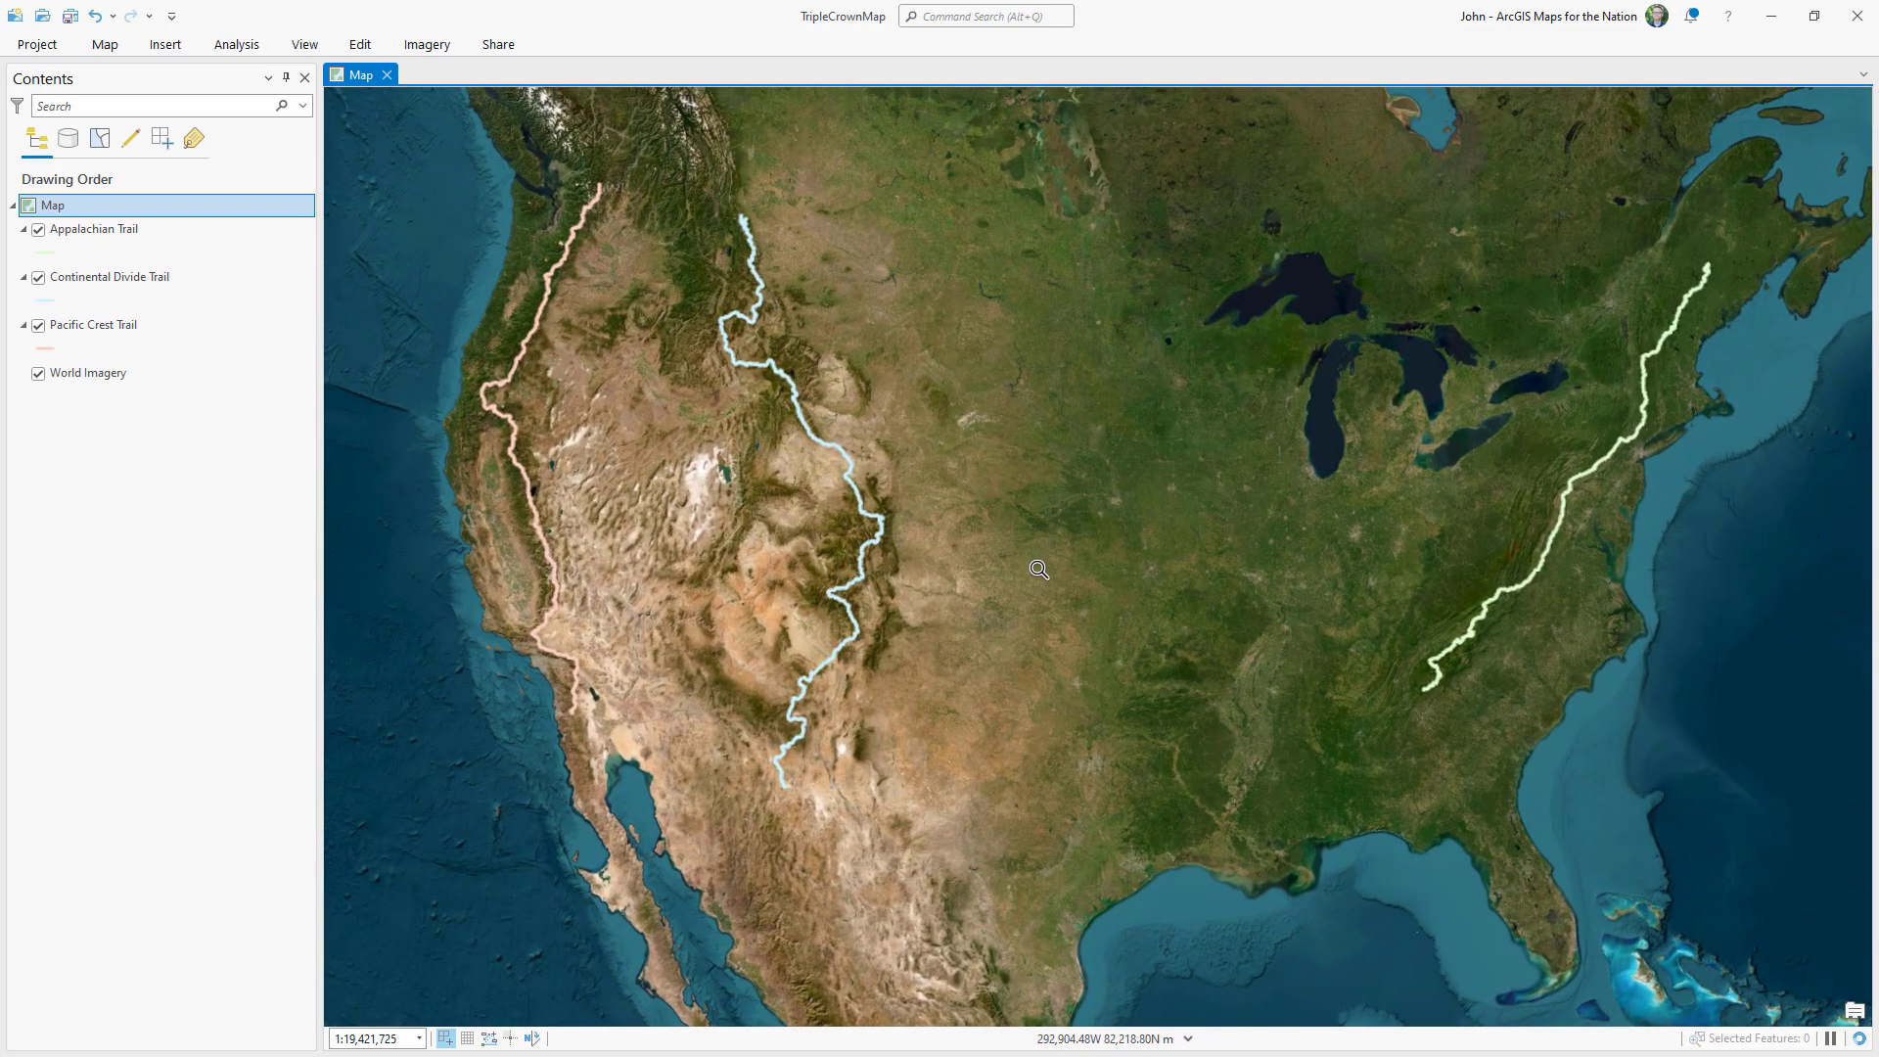
{"action": "left_click_drag", "start_coordinate": [1039, 584], "coordinate": [1040, 601]}
{"action": "left_click", "coordinate": [94, 229]}
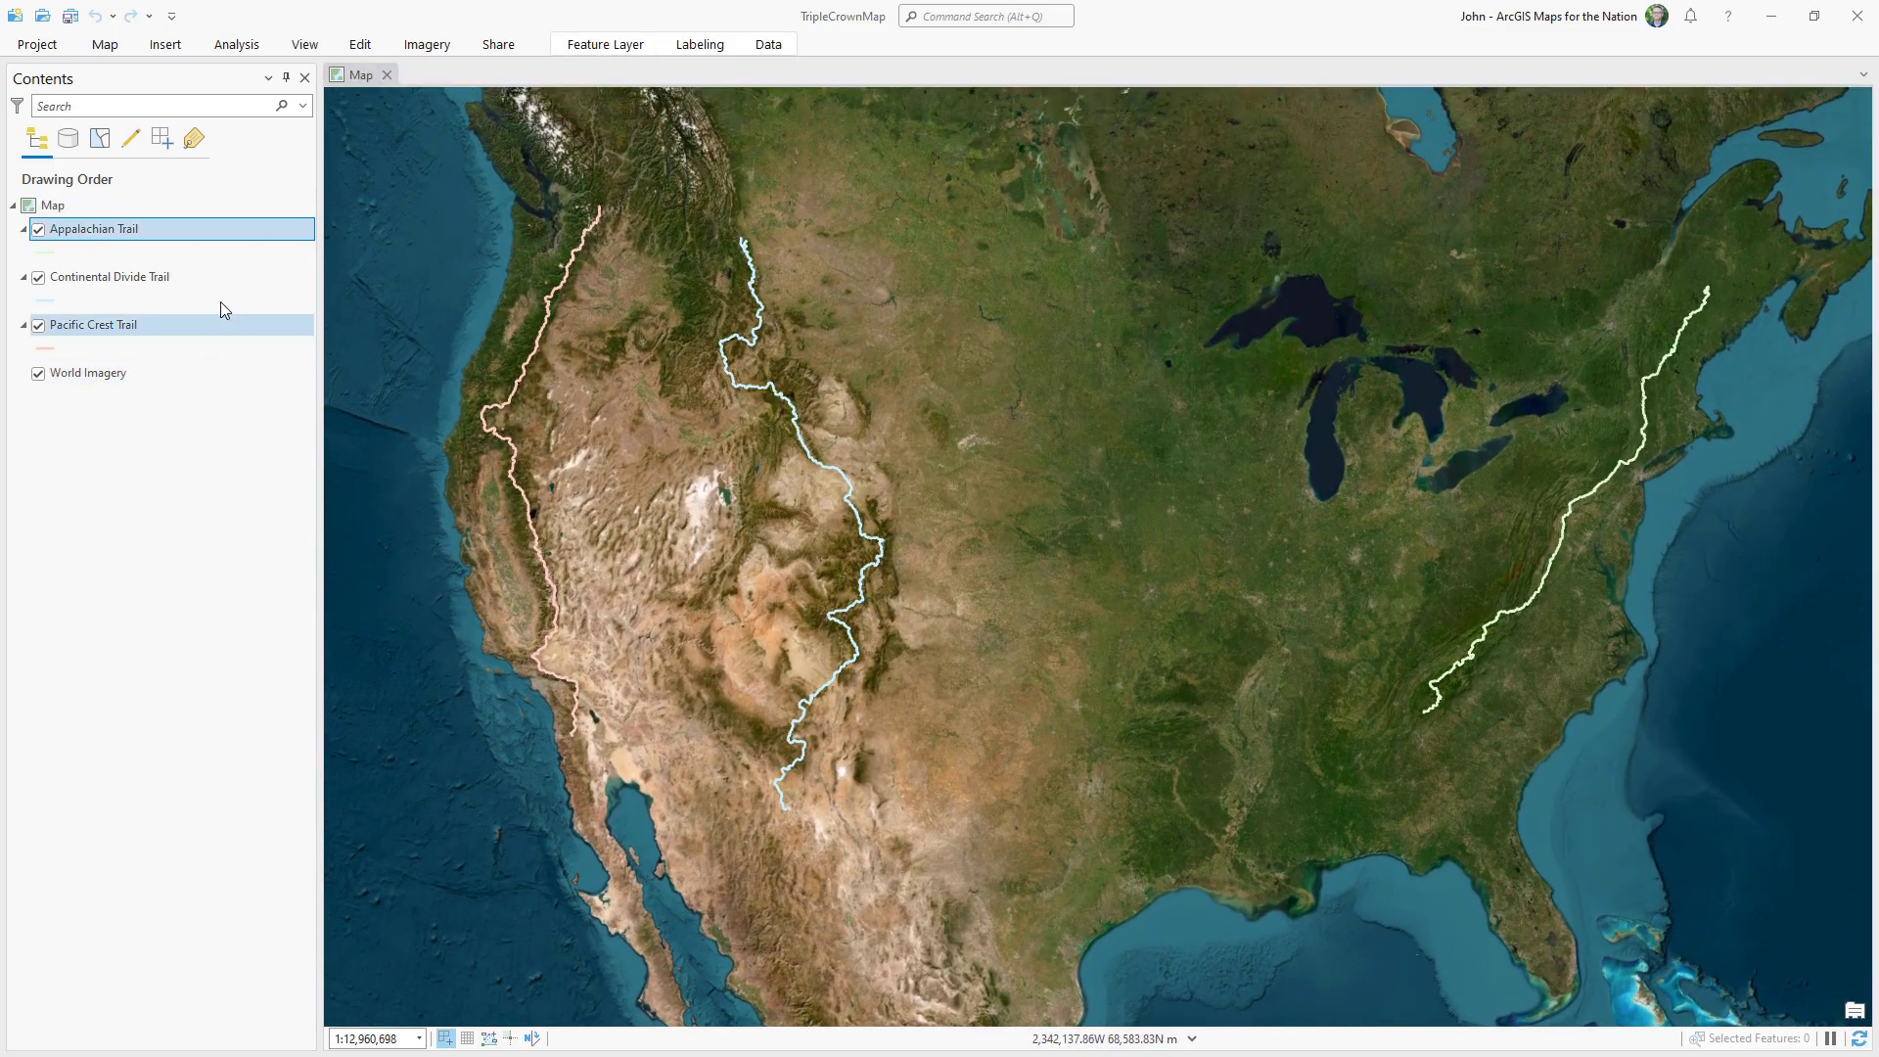
{"action": "right_click", "coordinate": [252, 236]}
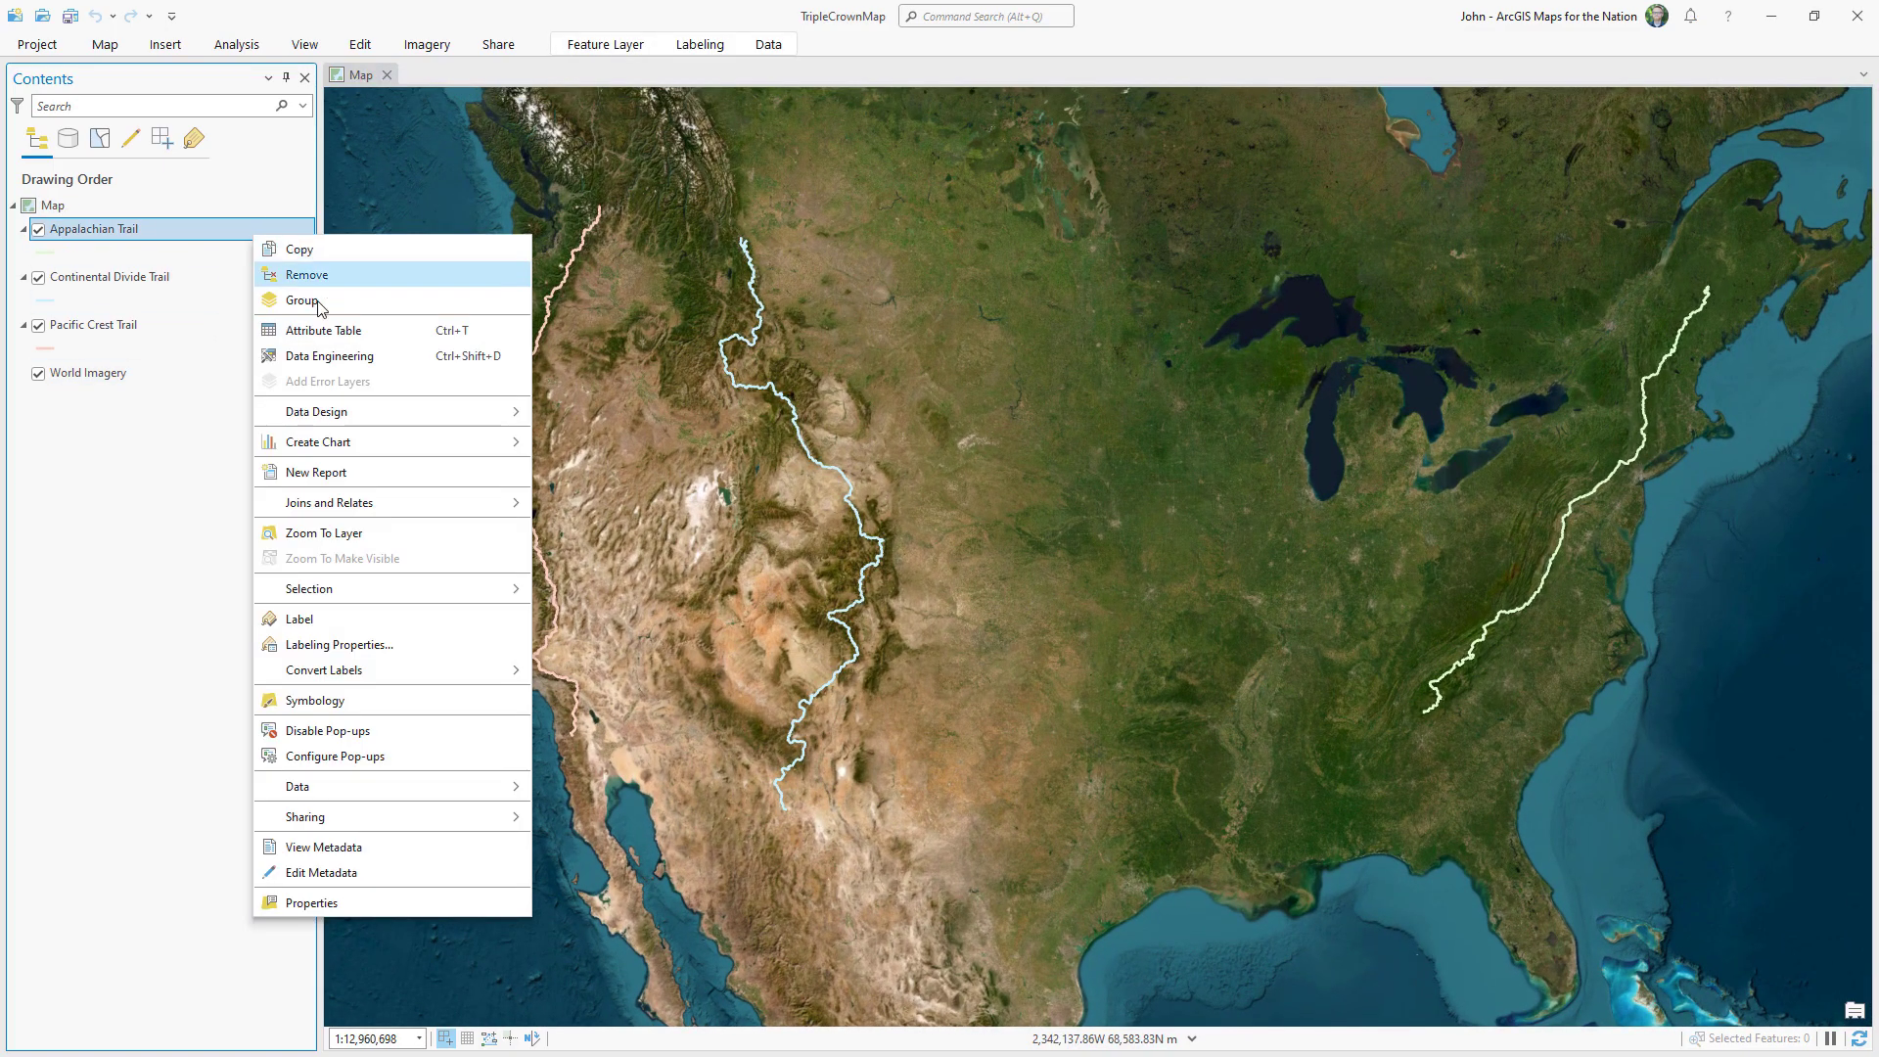
{"action": "left_click", "coordinate": [316, 331]}
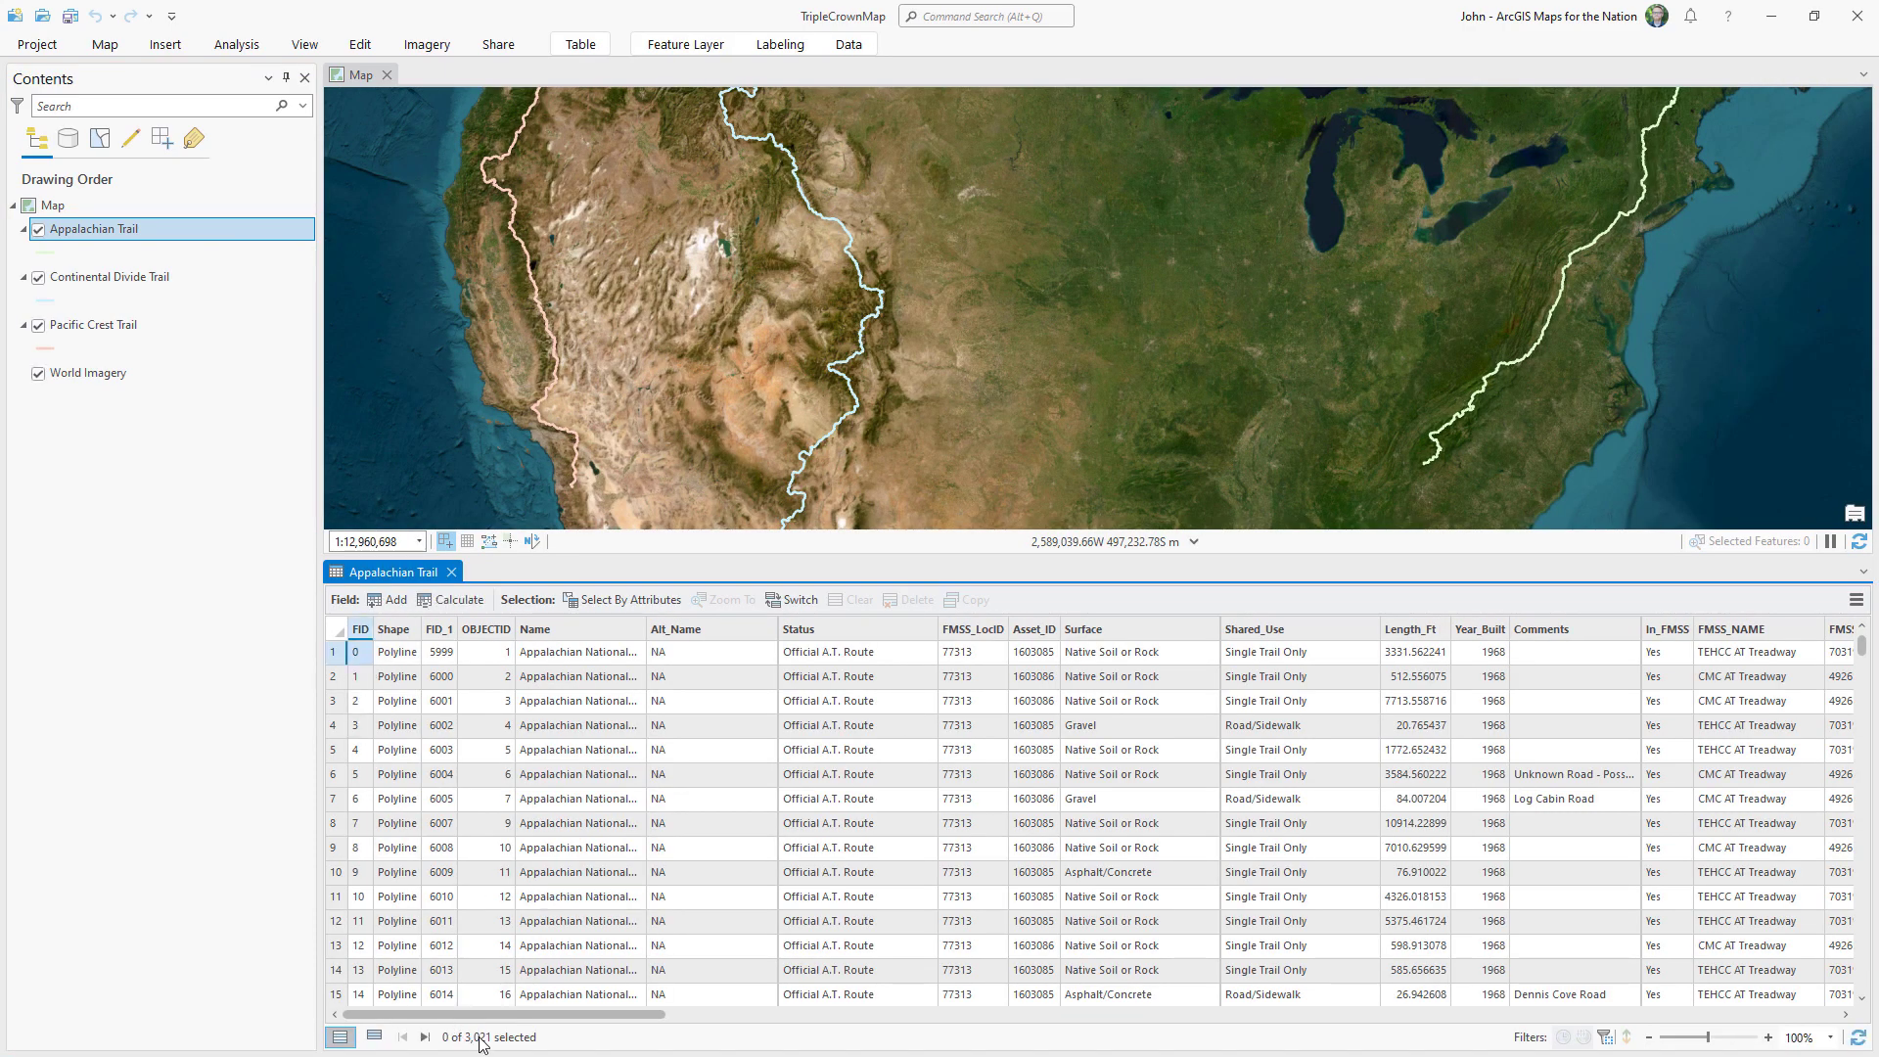
{"action": "right_click", "coordinate": [203, 283]}
{"action": "left_click", "coordinate": [292, 379]}
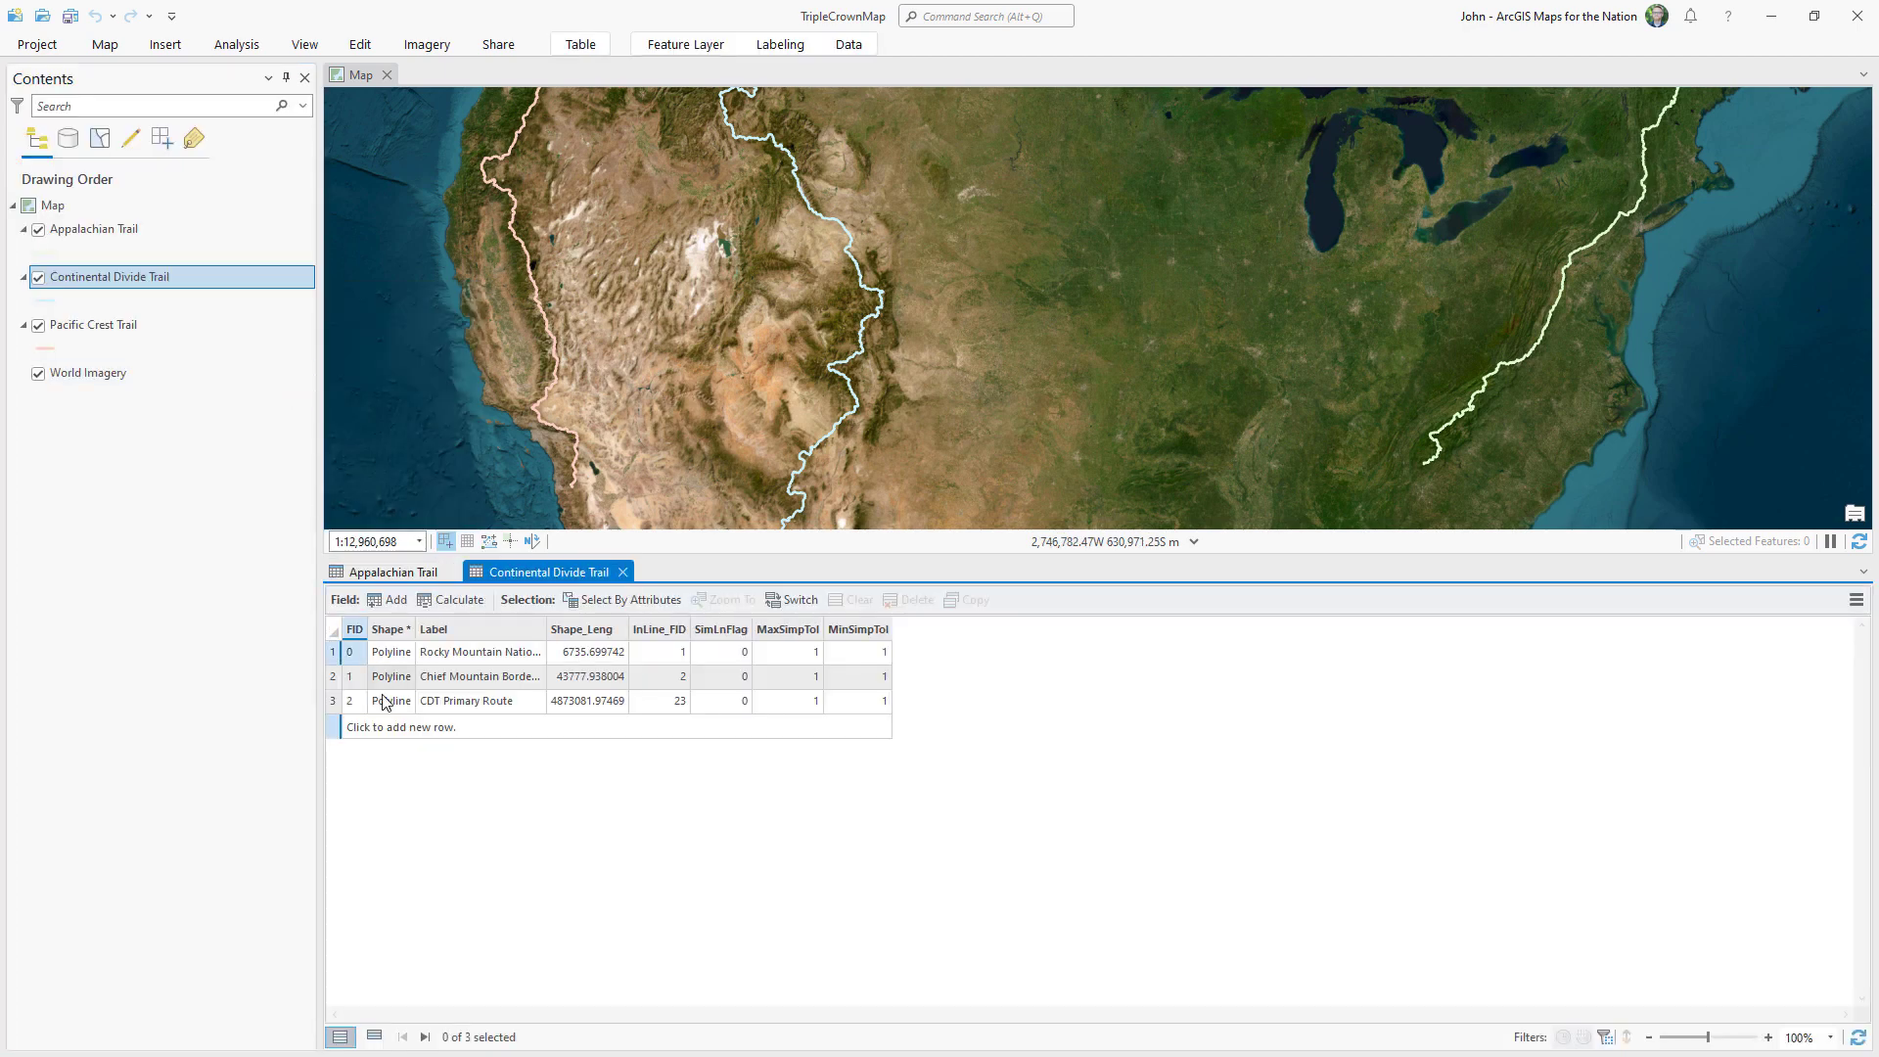
{"action": "right_click", "coordinate": [187, 327]}
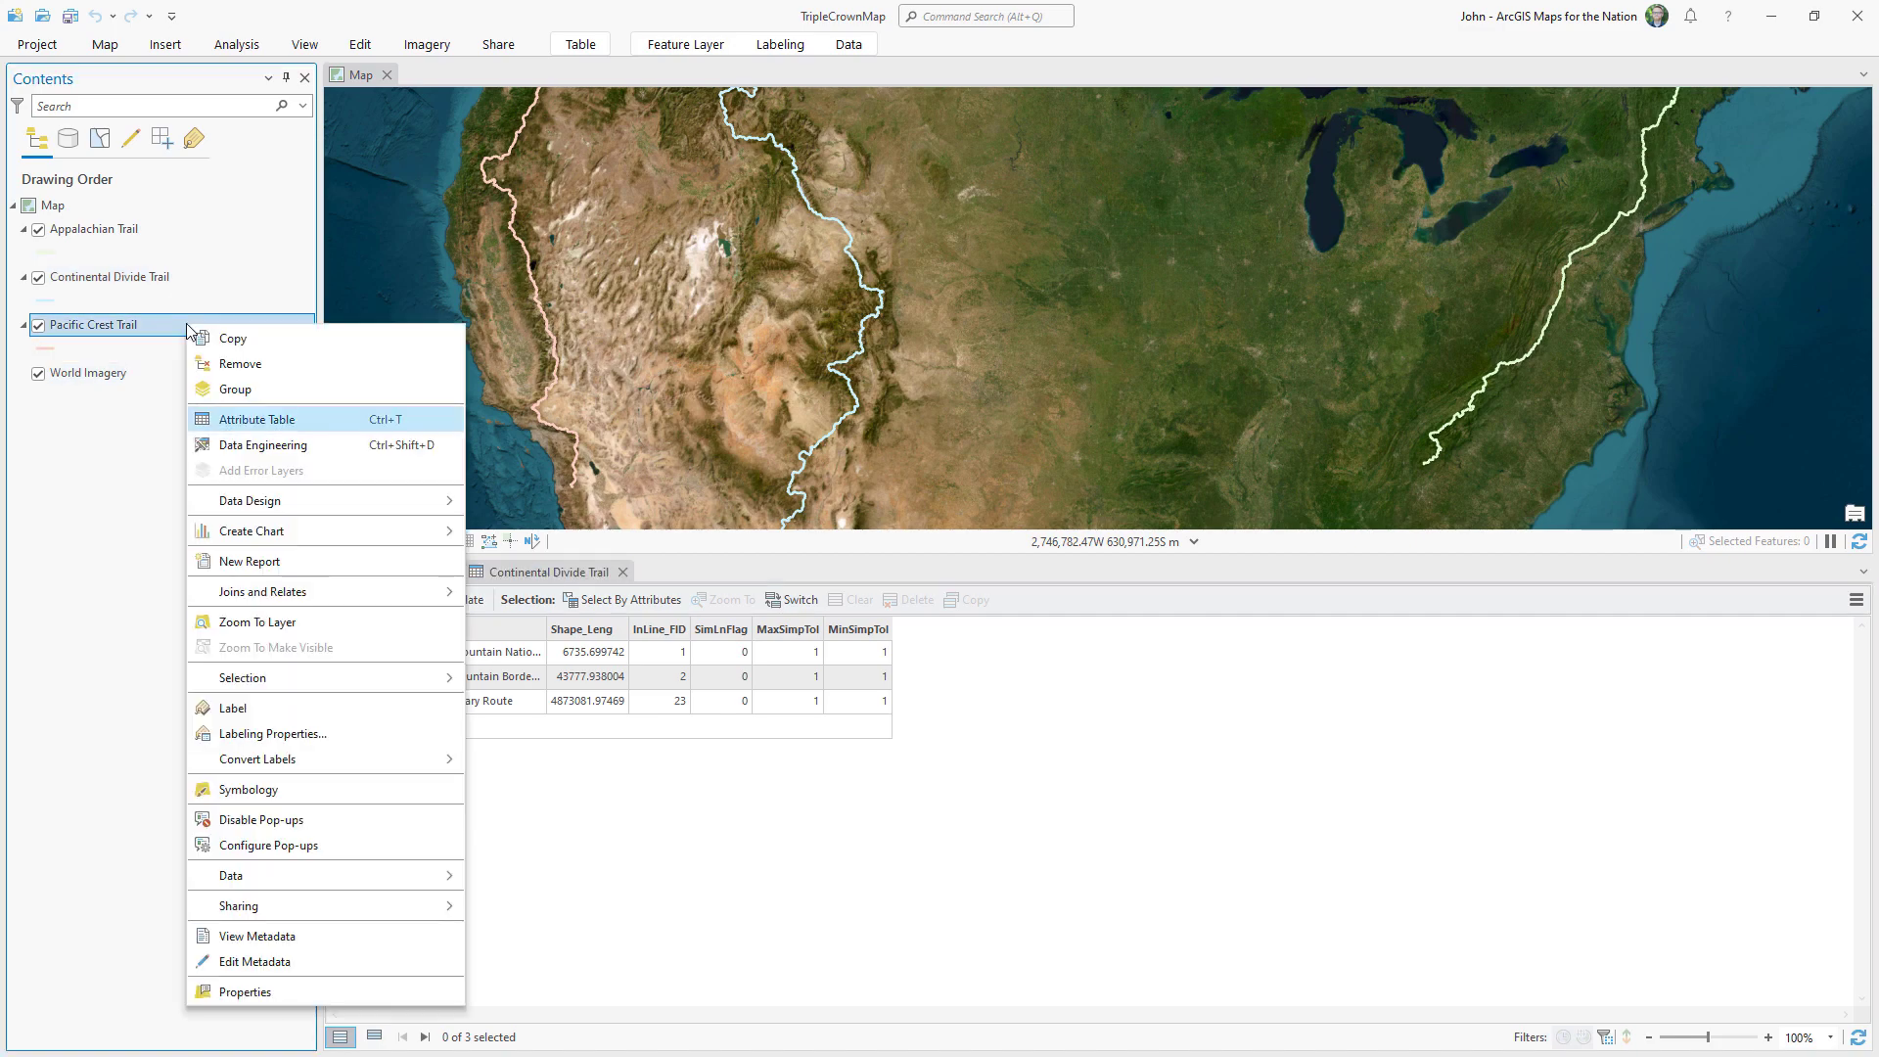
{"action": "left_click", "coordinate": [250, 421]}
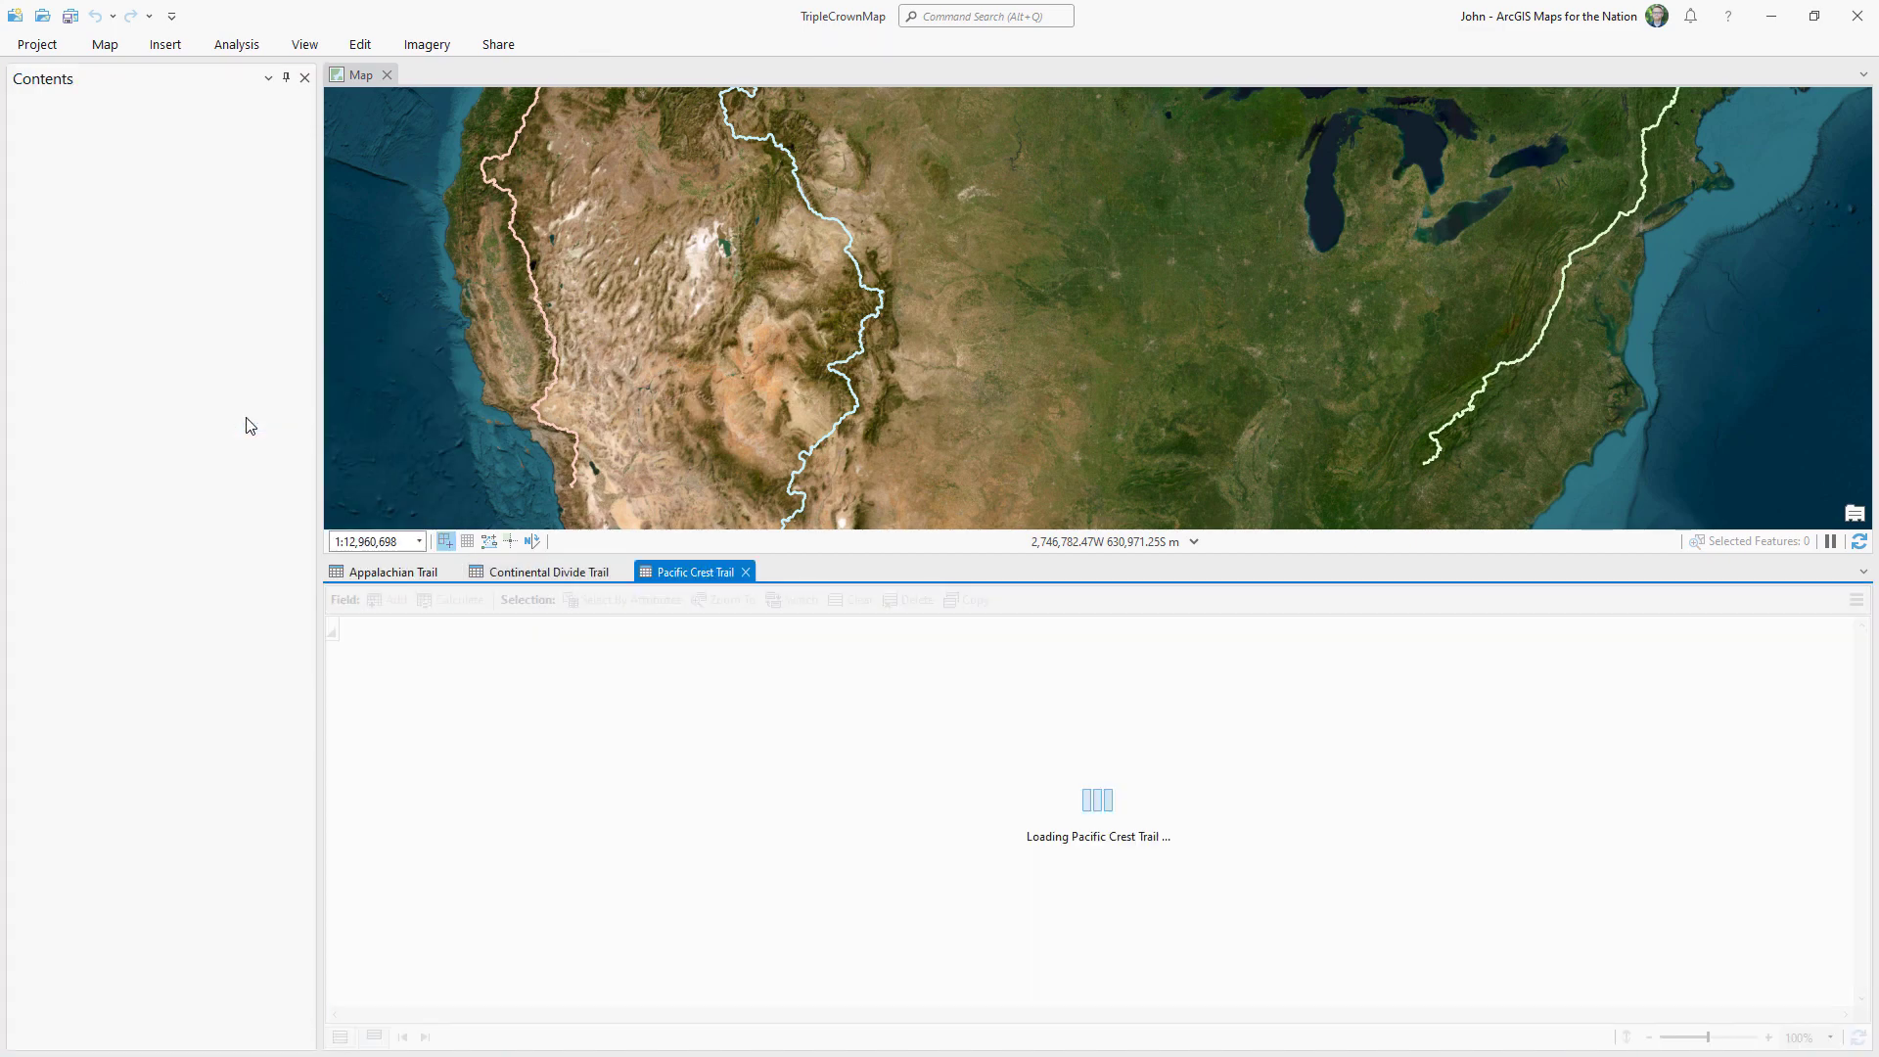
{"action": "scroll", "coordinate": [400, 735], "scroll_direction": "down", "scroll_amount": 4}
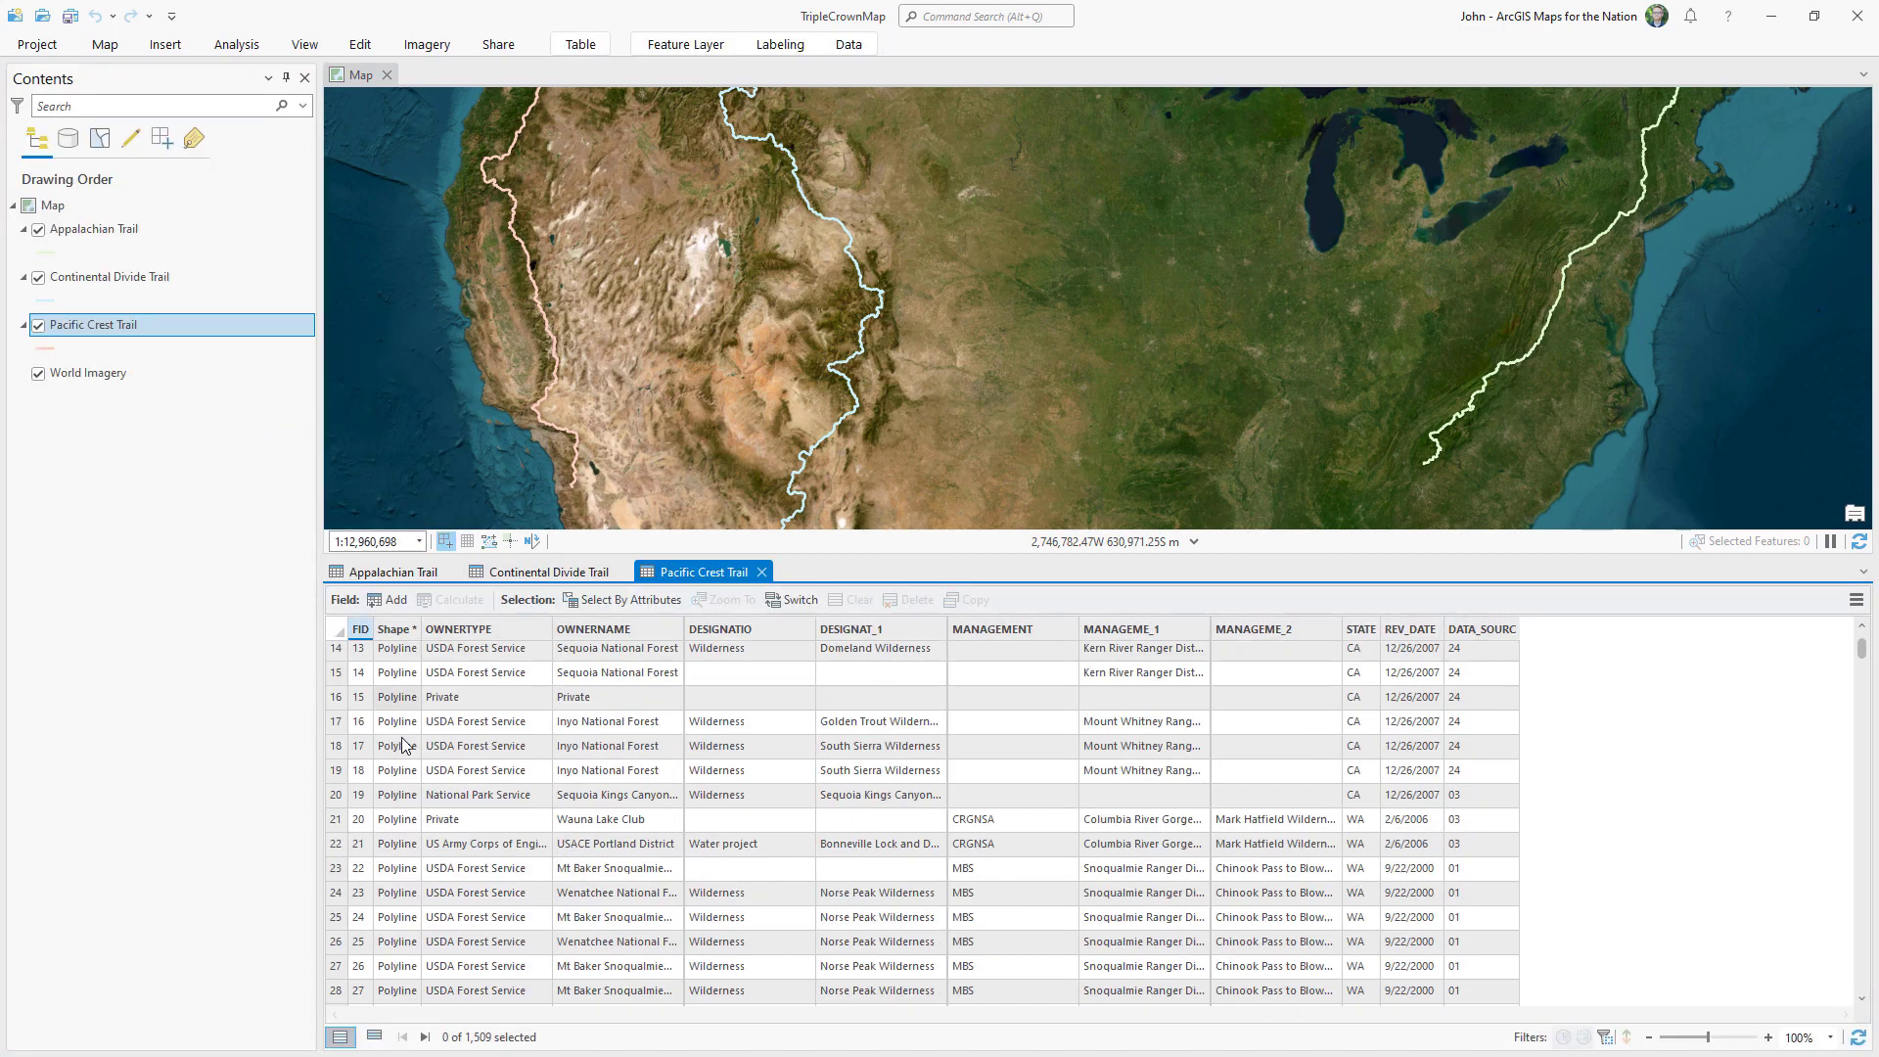
{"action": "scroll", "coordinate": [399, 741], "scroll_direction": "up", "scroll_amount": 5}
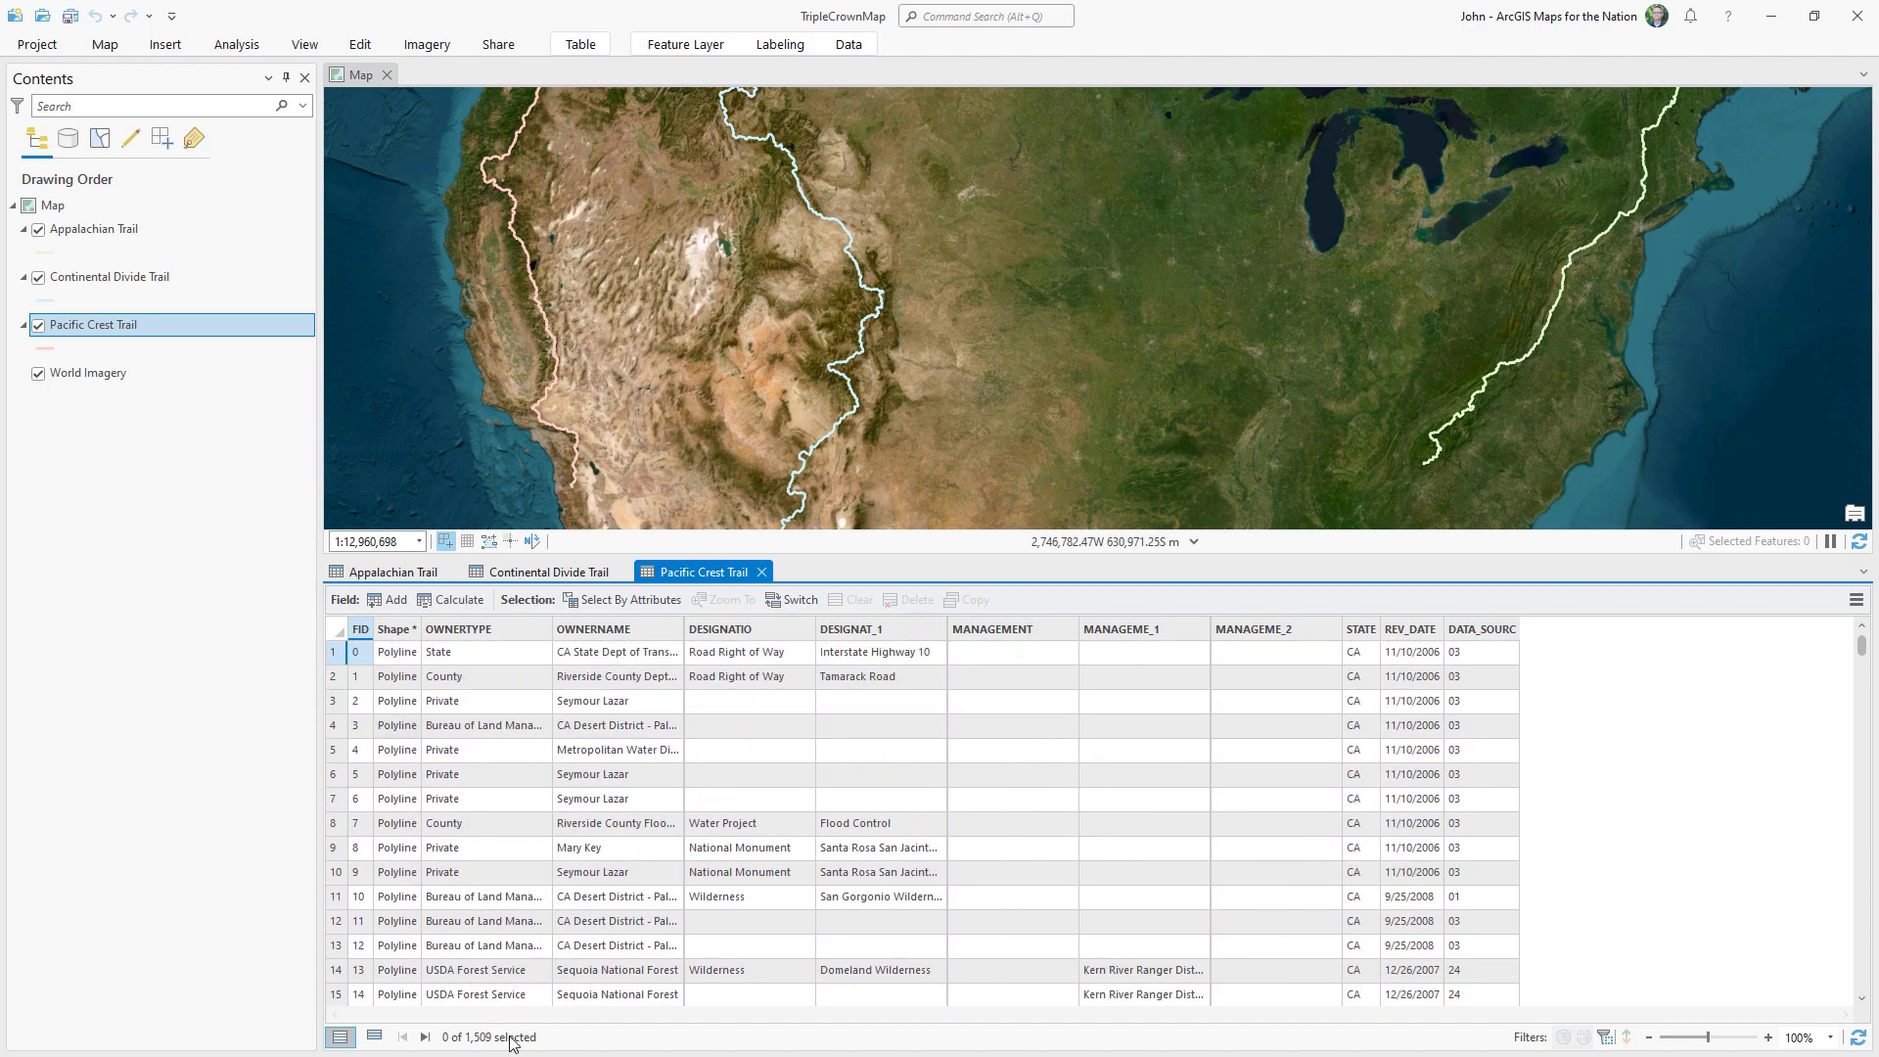
Add a Text field named TR_Name with length 36 to the Appalachian Trail layer's fields.
{"action": "left_click", "coordinate": [374, 577]}
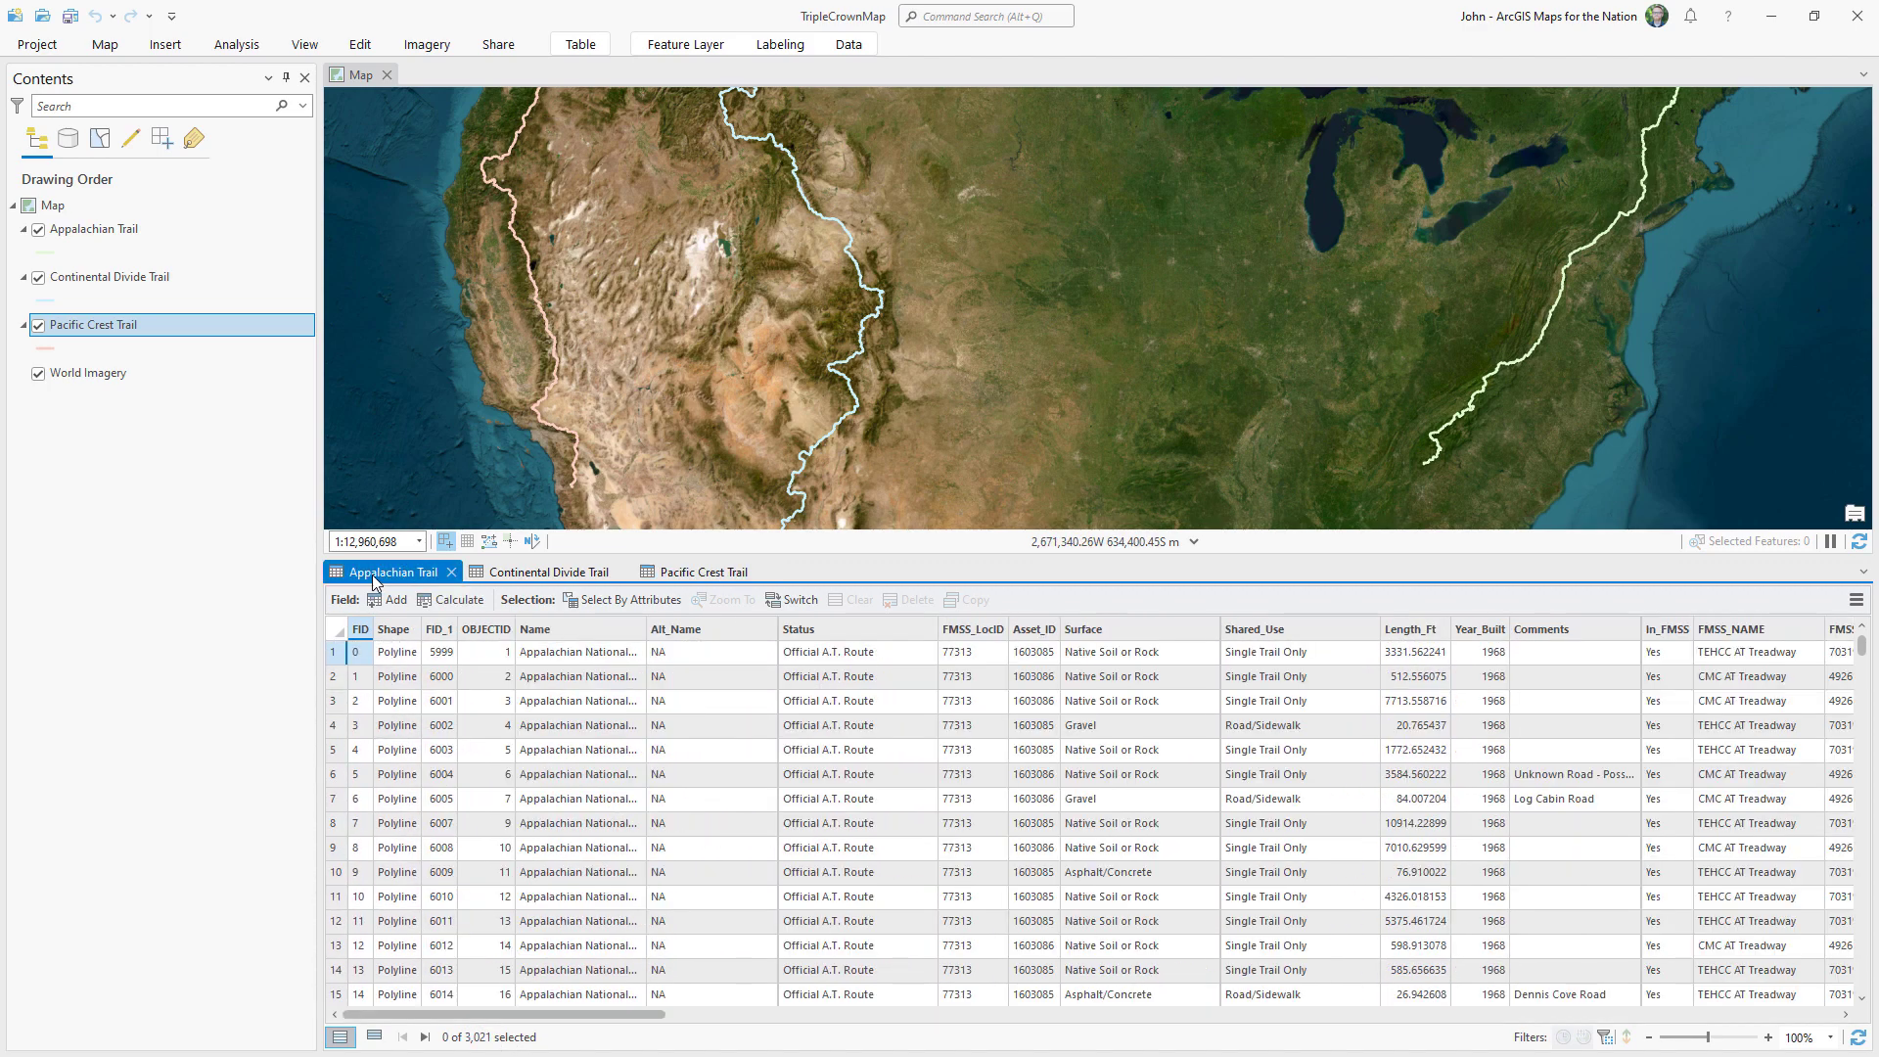
{"action": "left_click", "coordinate": [1857, 601]}
{"action": "left_click", "coordinate": [1650, 704]}
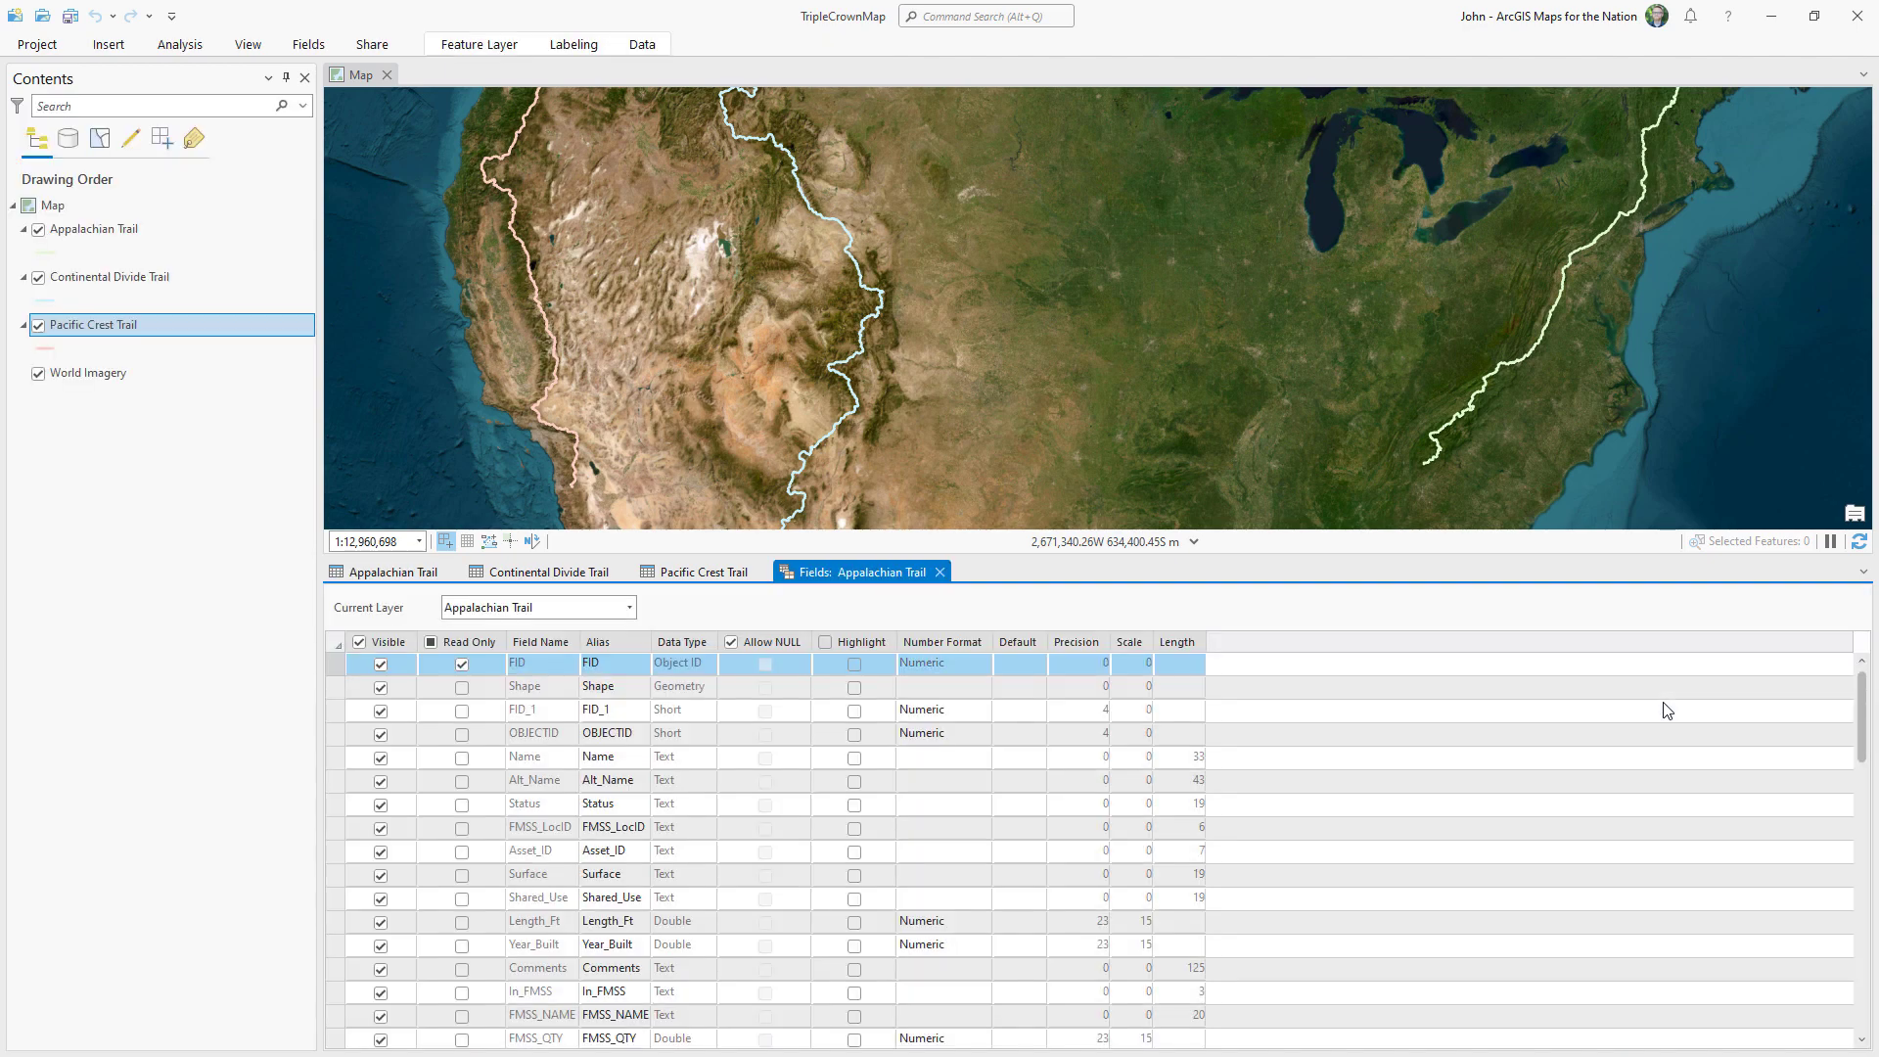
{"action": "left_click_drag", "start_coordinate": [1865, 710], "coordinate": [1864, 1018]}
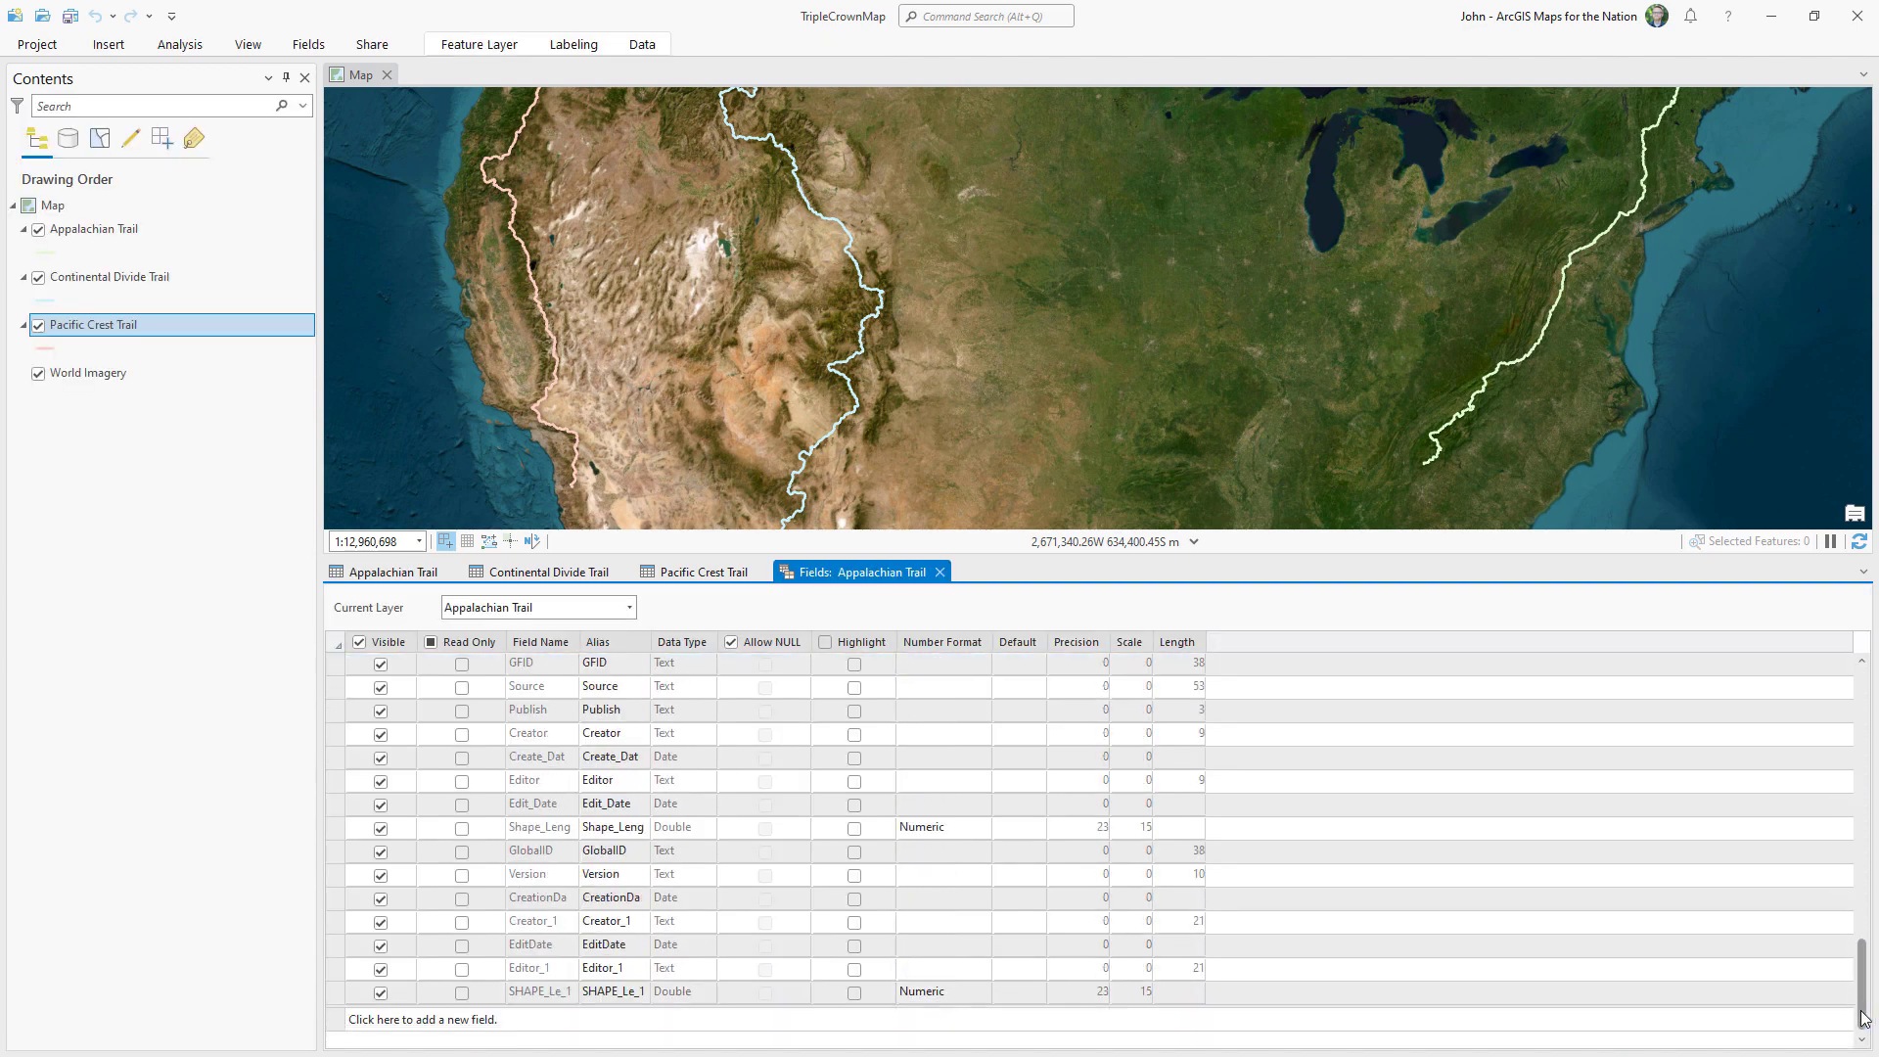
{"action": "left_click", "coordinate": [403, 1021]}
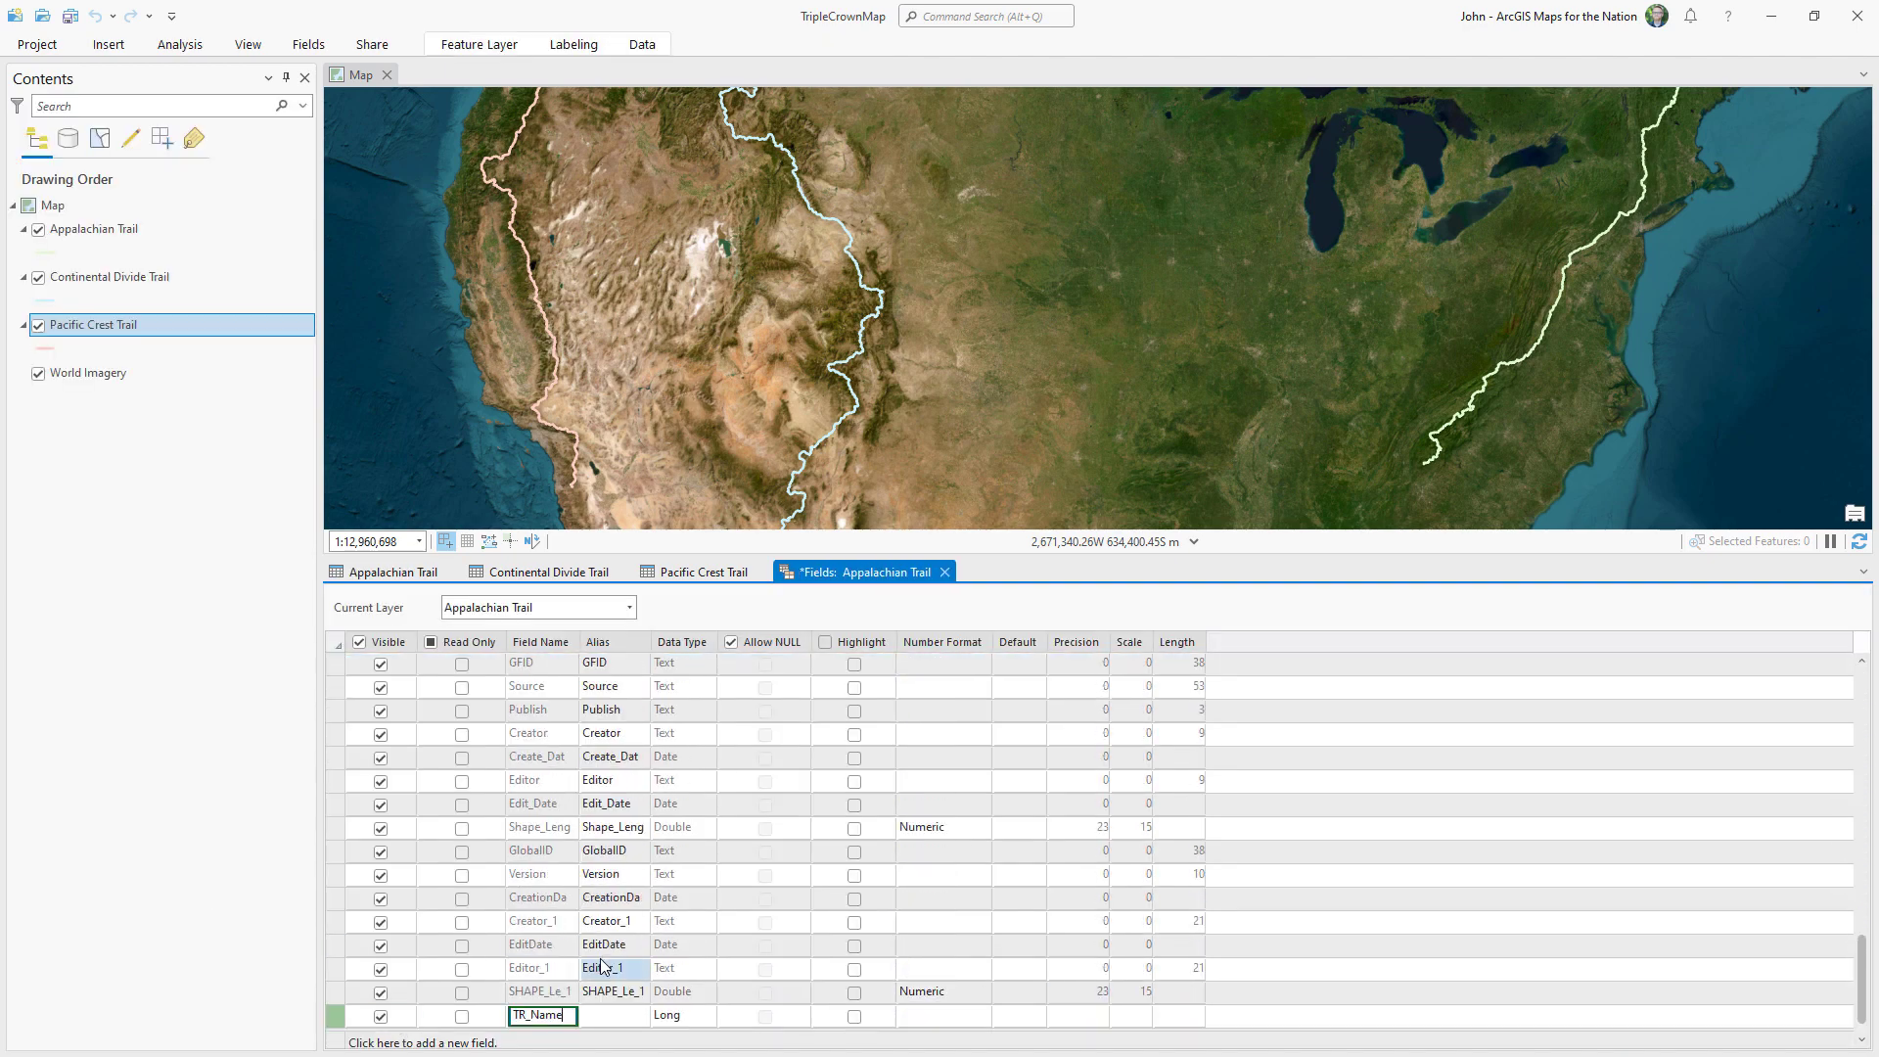
{"action": "left_click", "coordinate": [668, 1015]}
{"action": "left_click", "coordinate": [676, 1009]}
{"action": "left_click", "coordinate": [1172, 1018]}
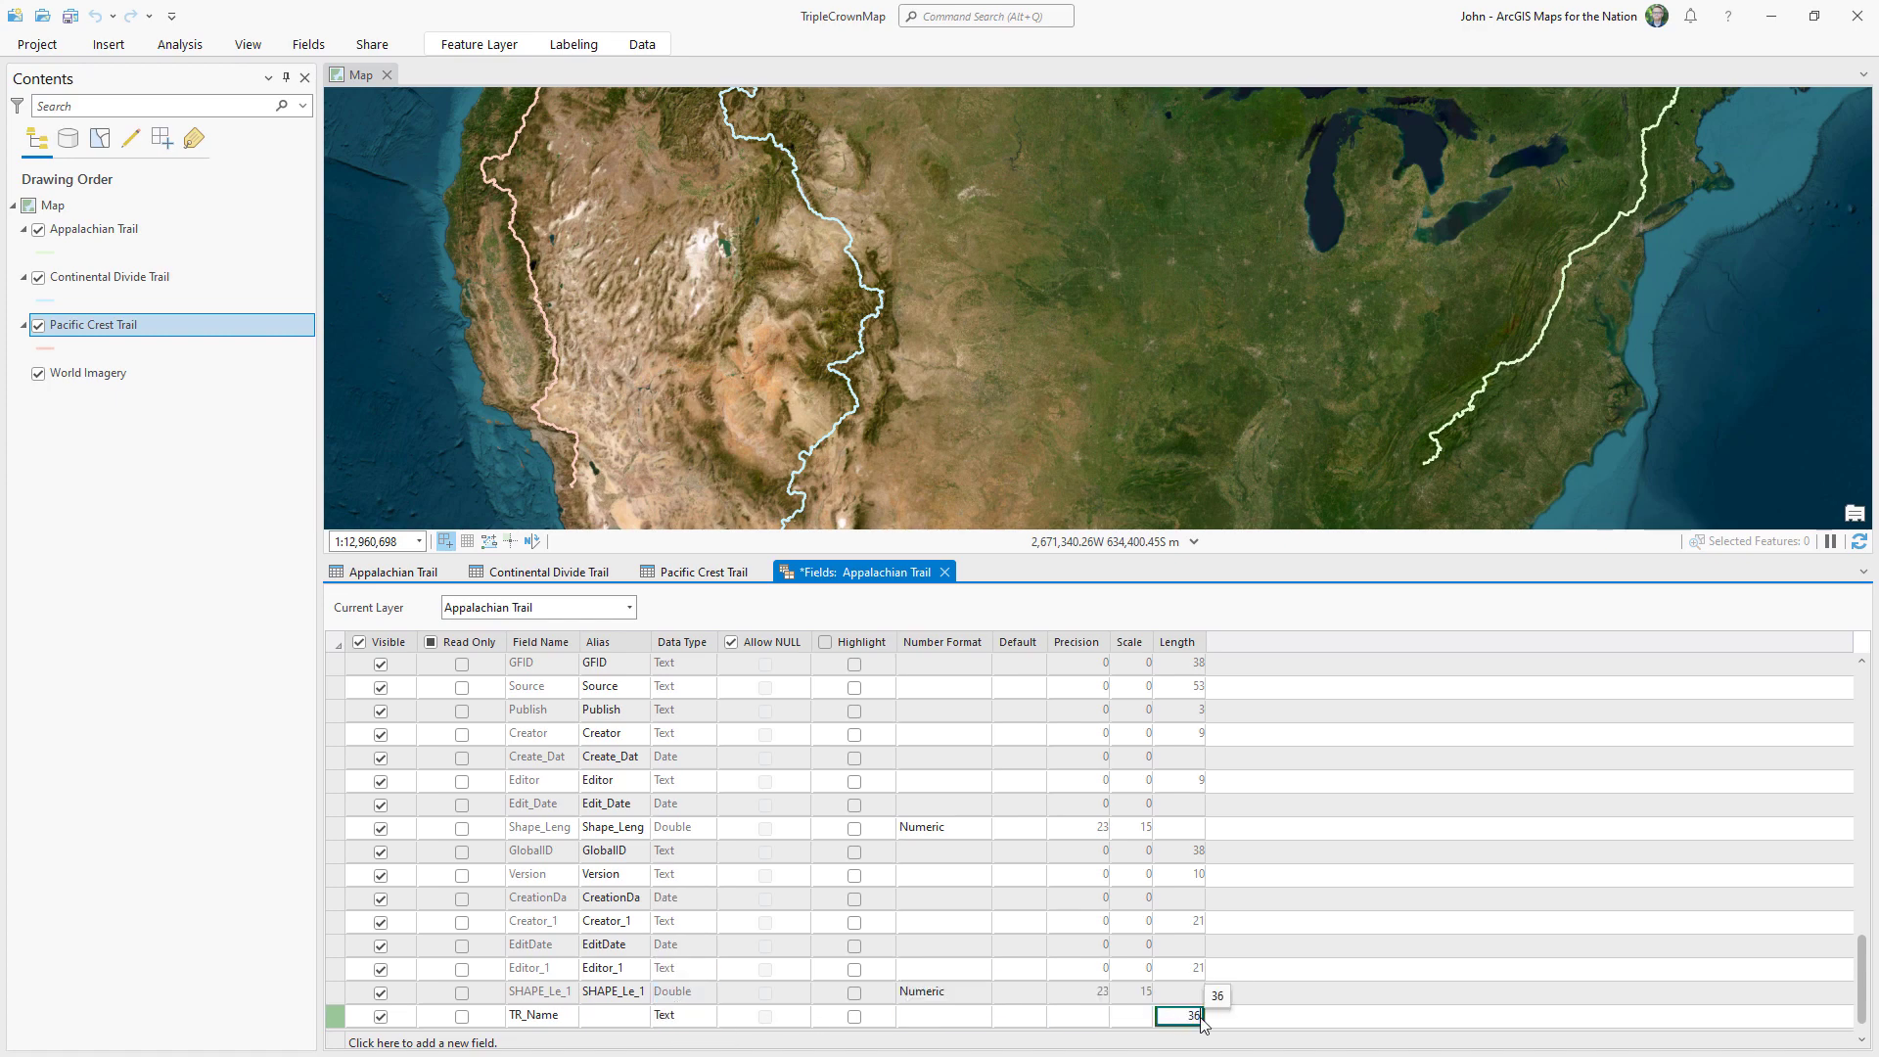
{"action": "key", "text": "Return"}
Add a Text field named TR_Name with length 36 to the Continental Divide Trail layer's fields.
{"action": "left_click", "coordinate": [548, 572]}
{"action": "left_click", "coordinate": [1857, 599]}
{"action": "left_click", "coordinate": [1675, 706]}
{"action": "left_click", "coordinate": [455, 854]}
{"action": "type", "text": "TR_"}
{"action": "left_click", "coordinate": [681, 850]}
{"action": "left_click", "coordinate": [673, 952]}
{"action": "left_click", "coordinate": [1178, 850]}
{"action": "type", "text": "36"}
{"action": "key", "text": "Return"}
Add a Text field named TR_Name with length 36 to the Pacific Crest Trail layer's fields.
{"action": "right_click", "coordinate": [710, 572]}
{"action": "key", "text": "Escape"}
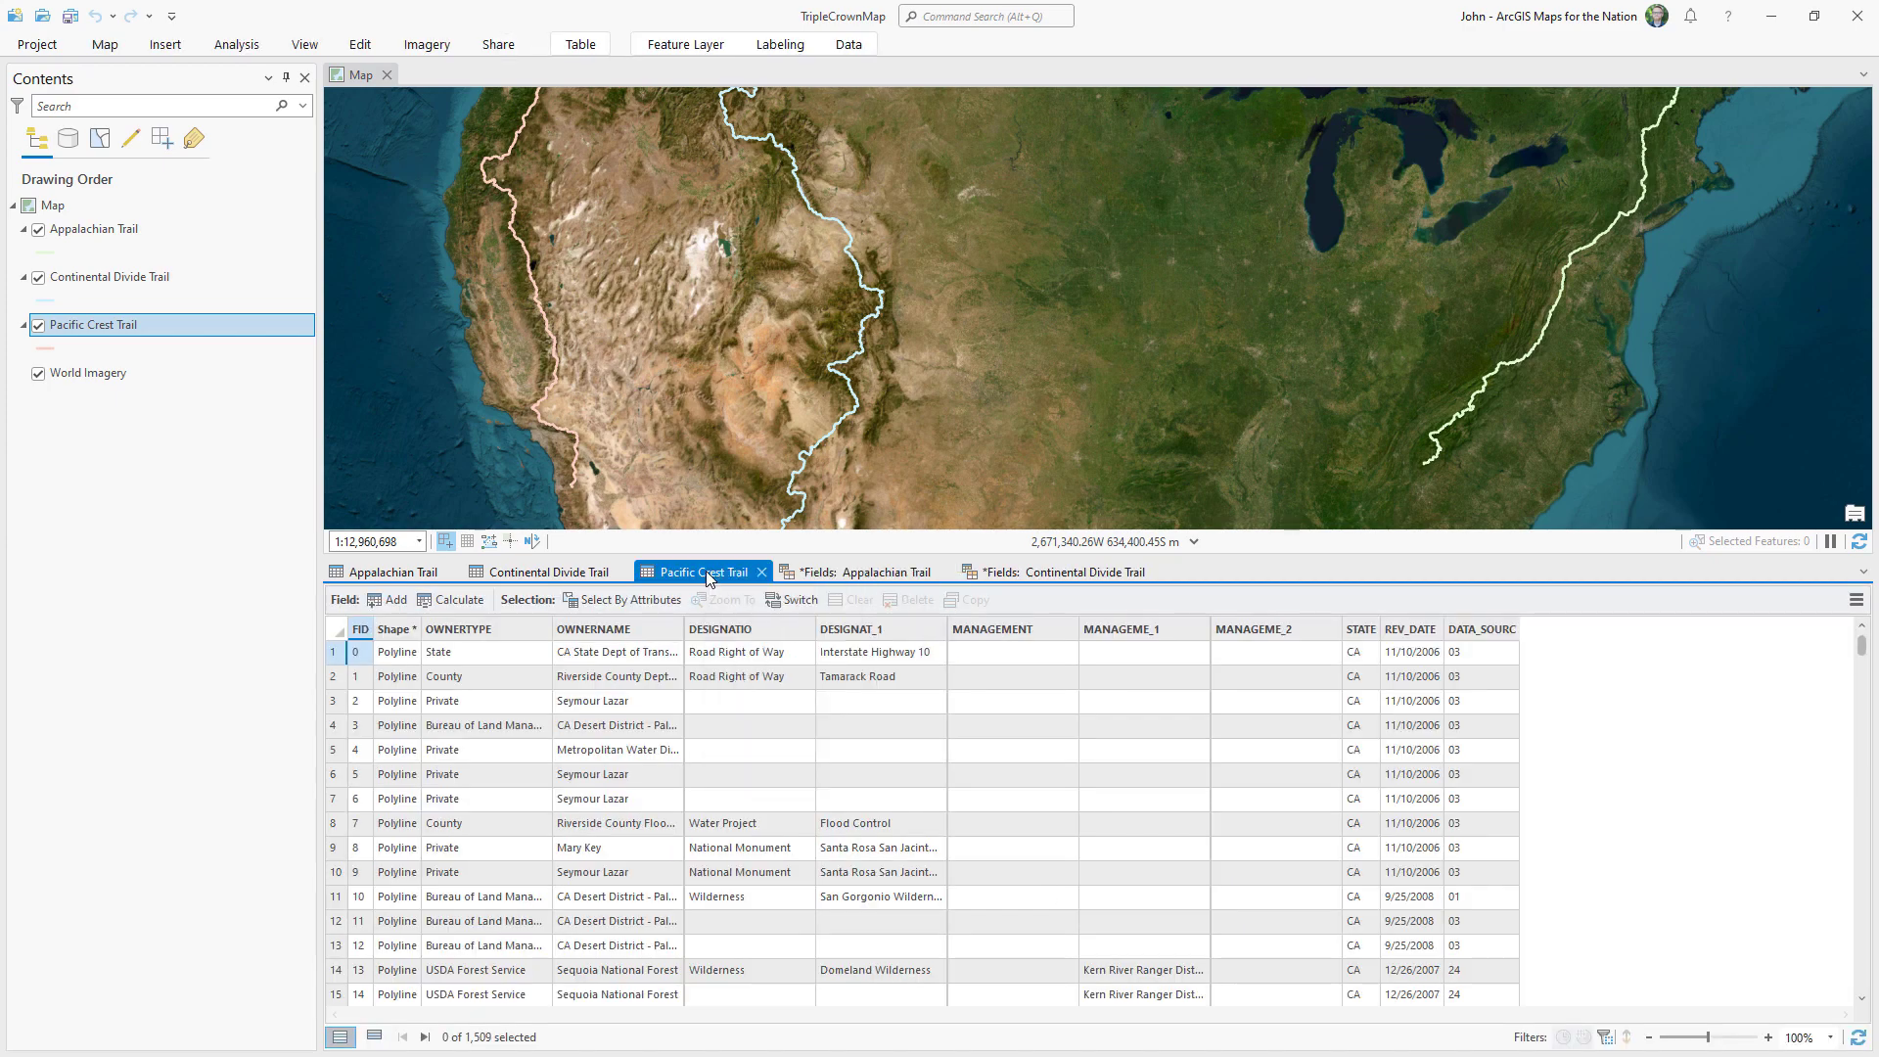
{"action": "left_click", "coordinate": [1857, 599]}
{"action": "left_click", "coordinate": [1676, 706]}
{"action": "left_click", "coordinate": [455, 945]}
{"action": "type", "text": "TR_Name"}
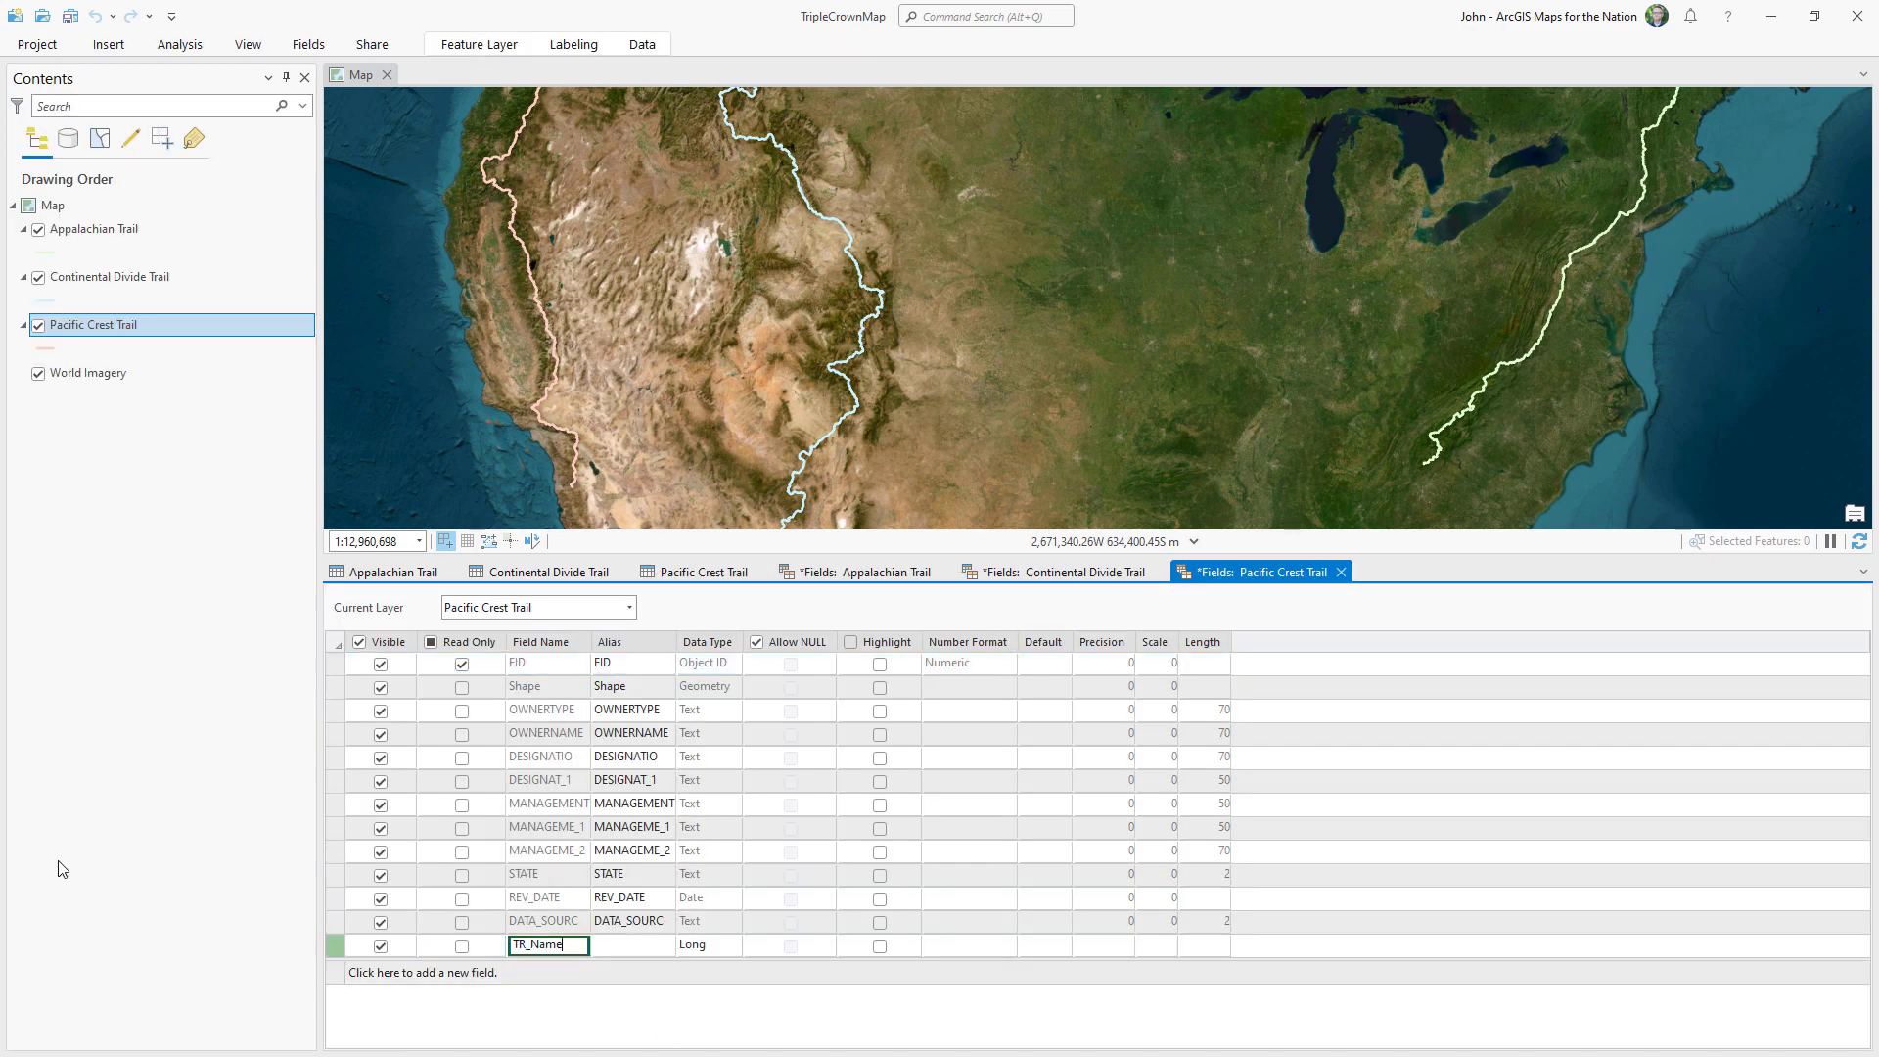
{"action": "left_click", "coordinate": [707, 946]}
{"action": "left_click", "coordinate": [705, 916]}
{"action": "left_click", "coordinate": [1206, 946]}
{"action": "type", "text": "36"}
Save the field changes for the Pacific Crest Trail, Continental Divide Trail and Appalachian Trail layers.
{"action": "left_click", "coordinate": [308, 46]}
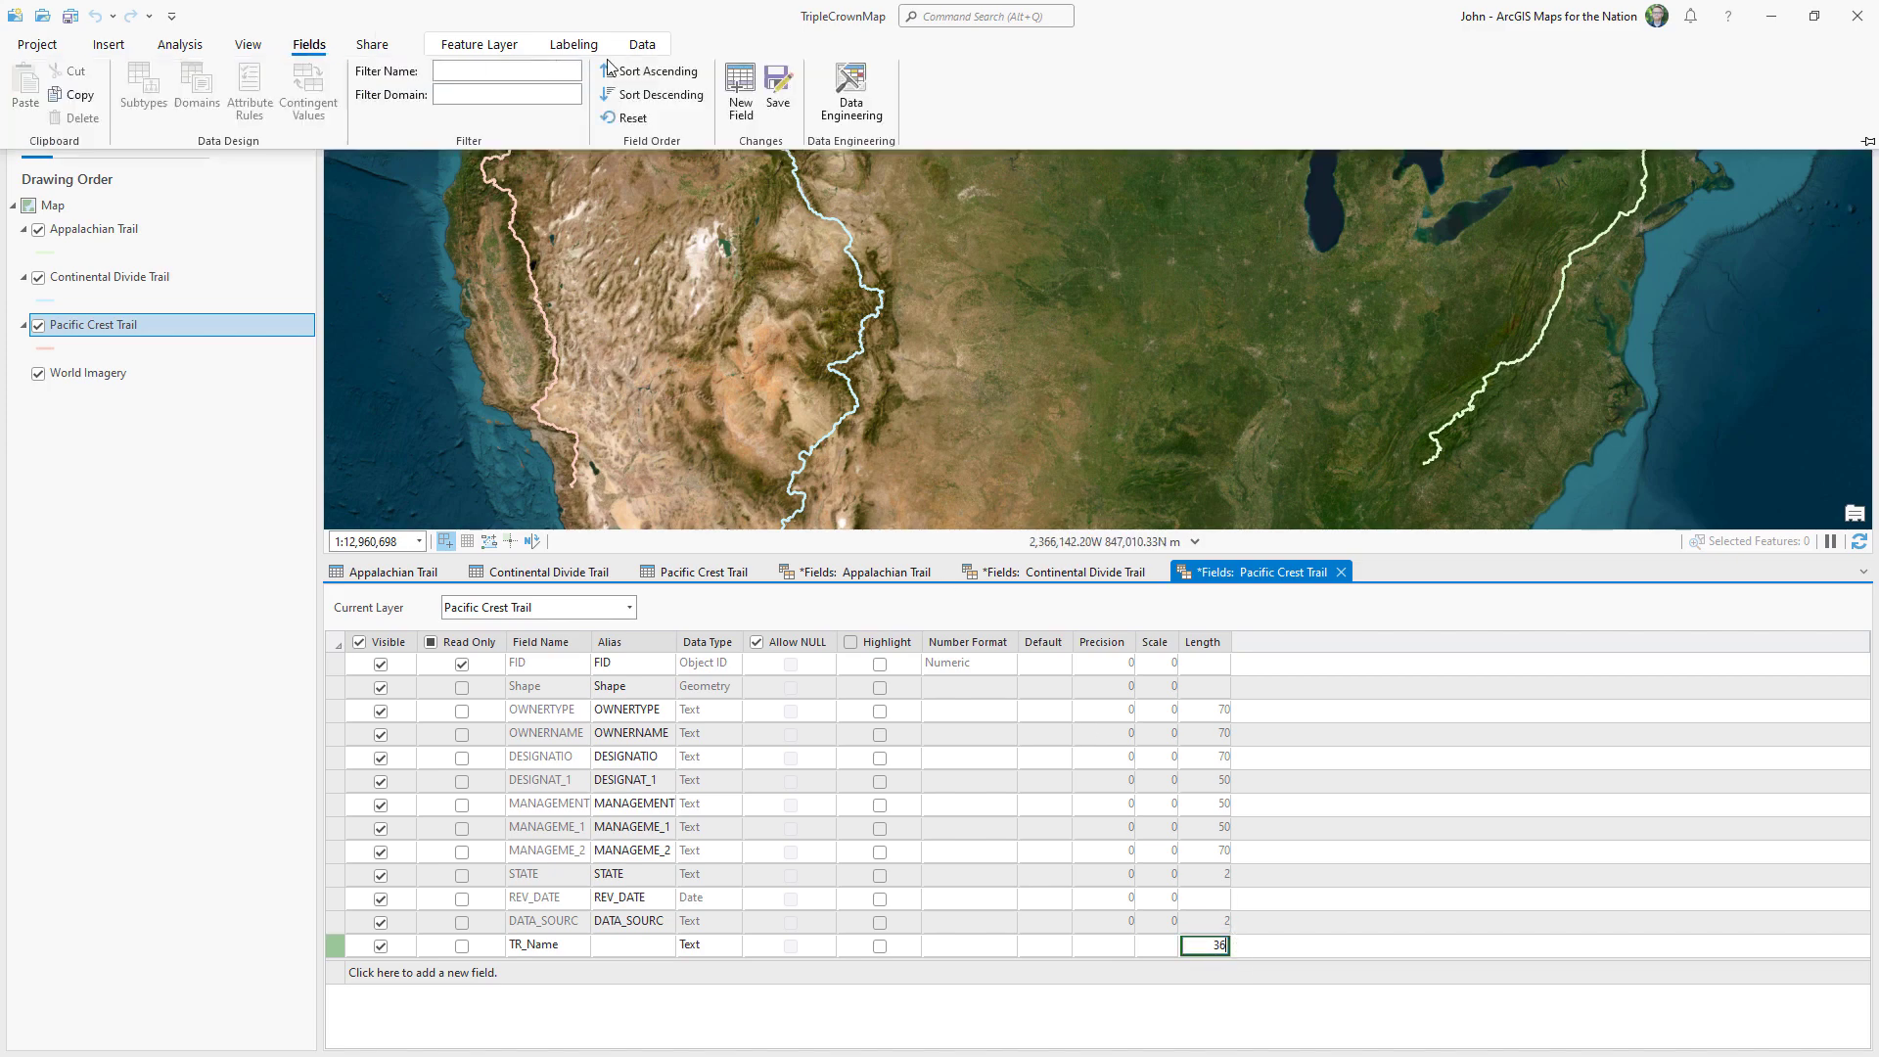
{"action": "left_click", "coordinate": [775, 83]}
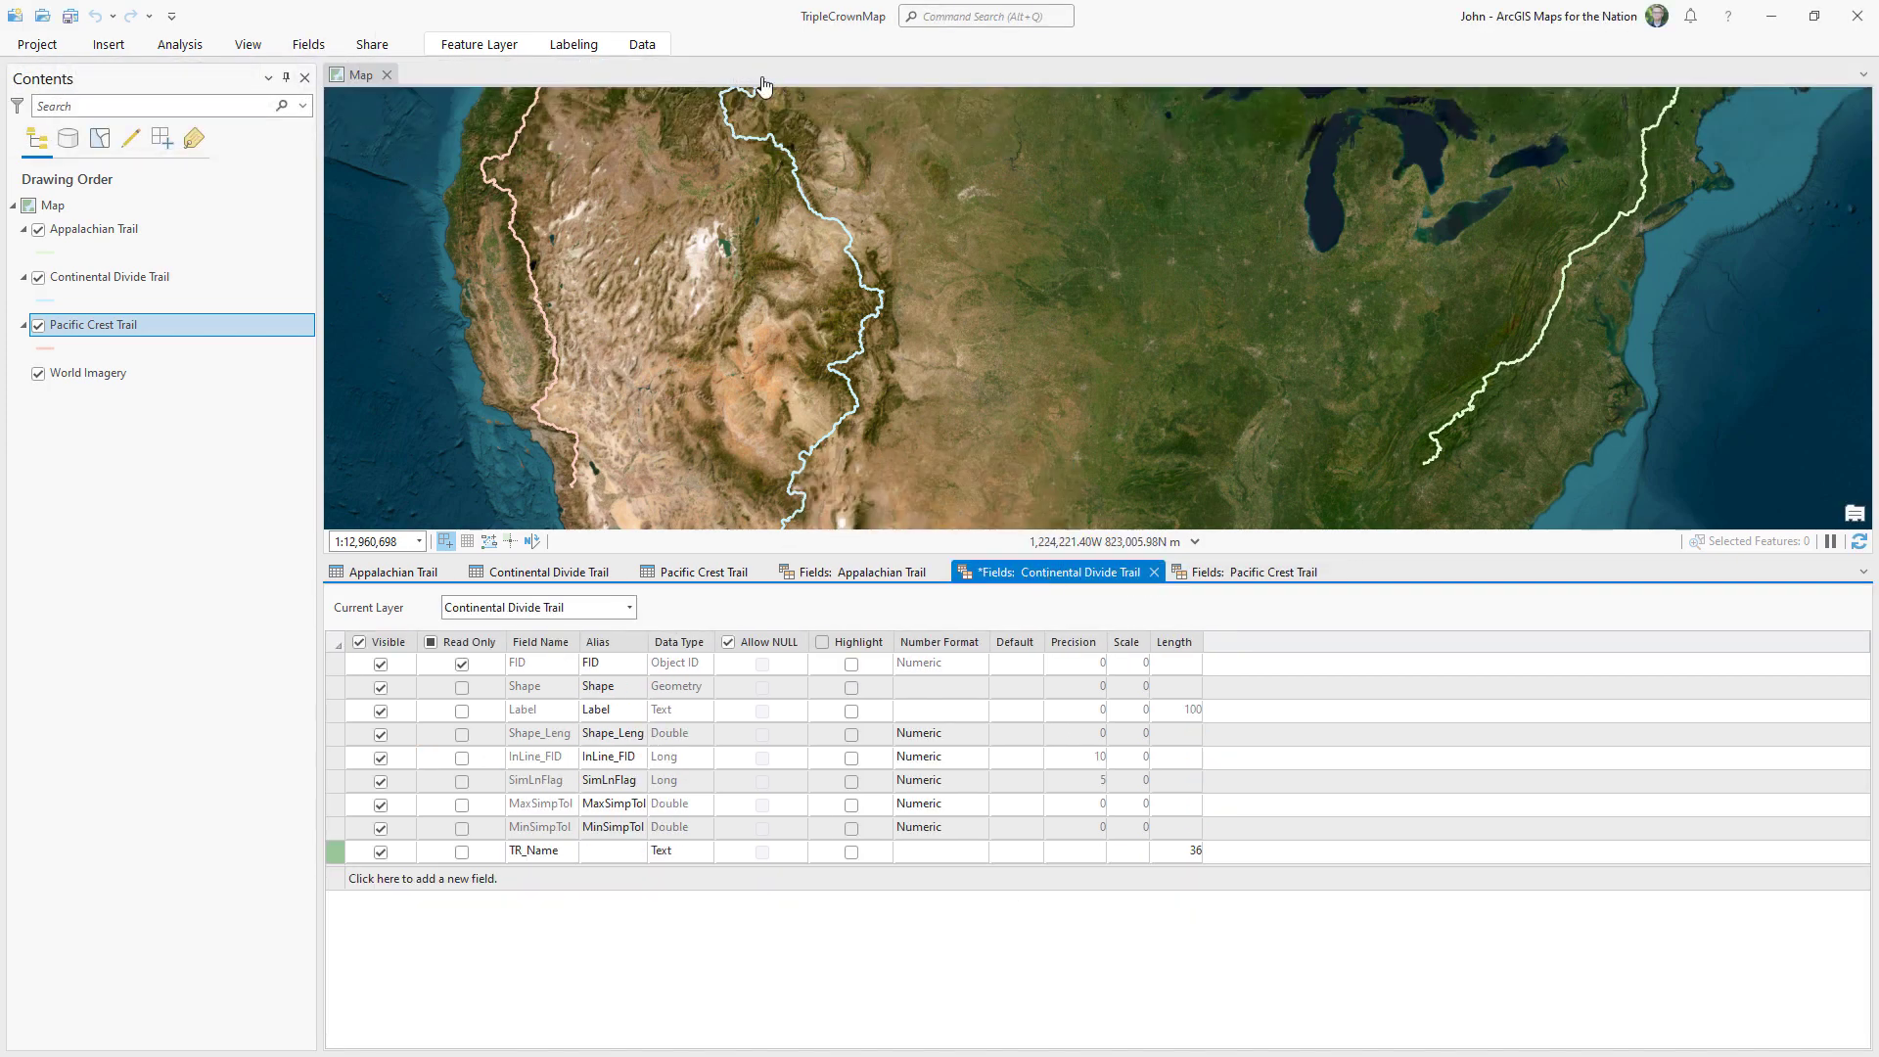
{"action": "left_click", "coordinate": [308, 46]}
{"action": "left_click", "coordinate": [783, 85]}
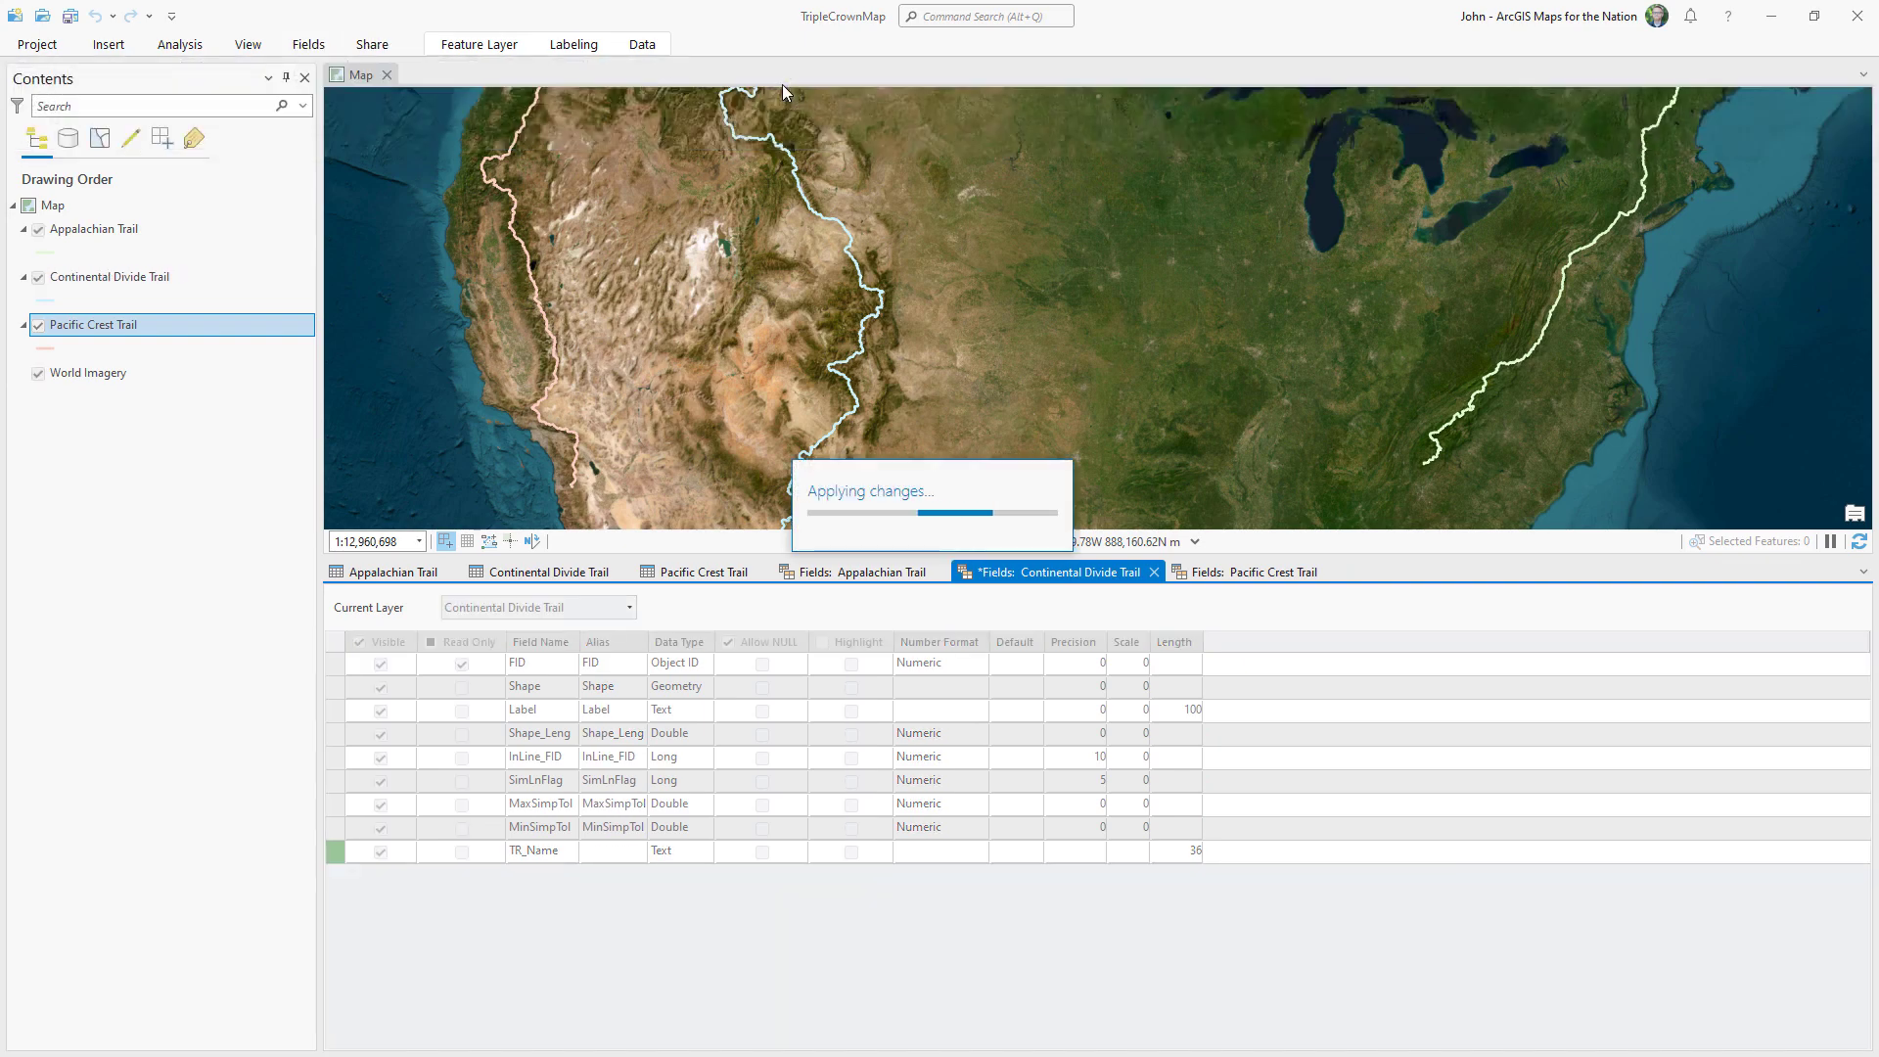
{"action": "left_click", "coordinate": [863, 571]}
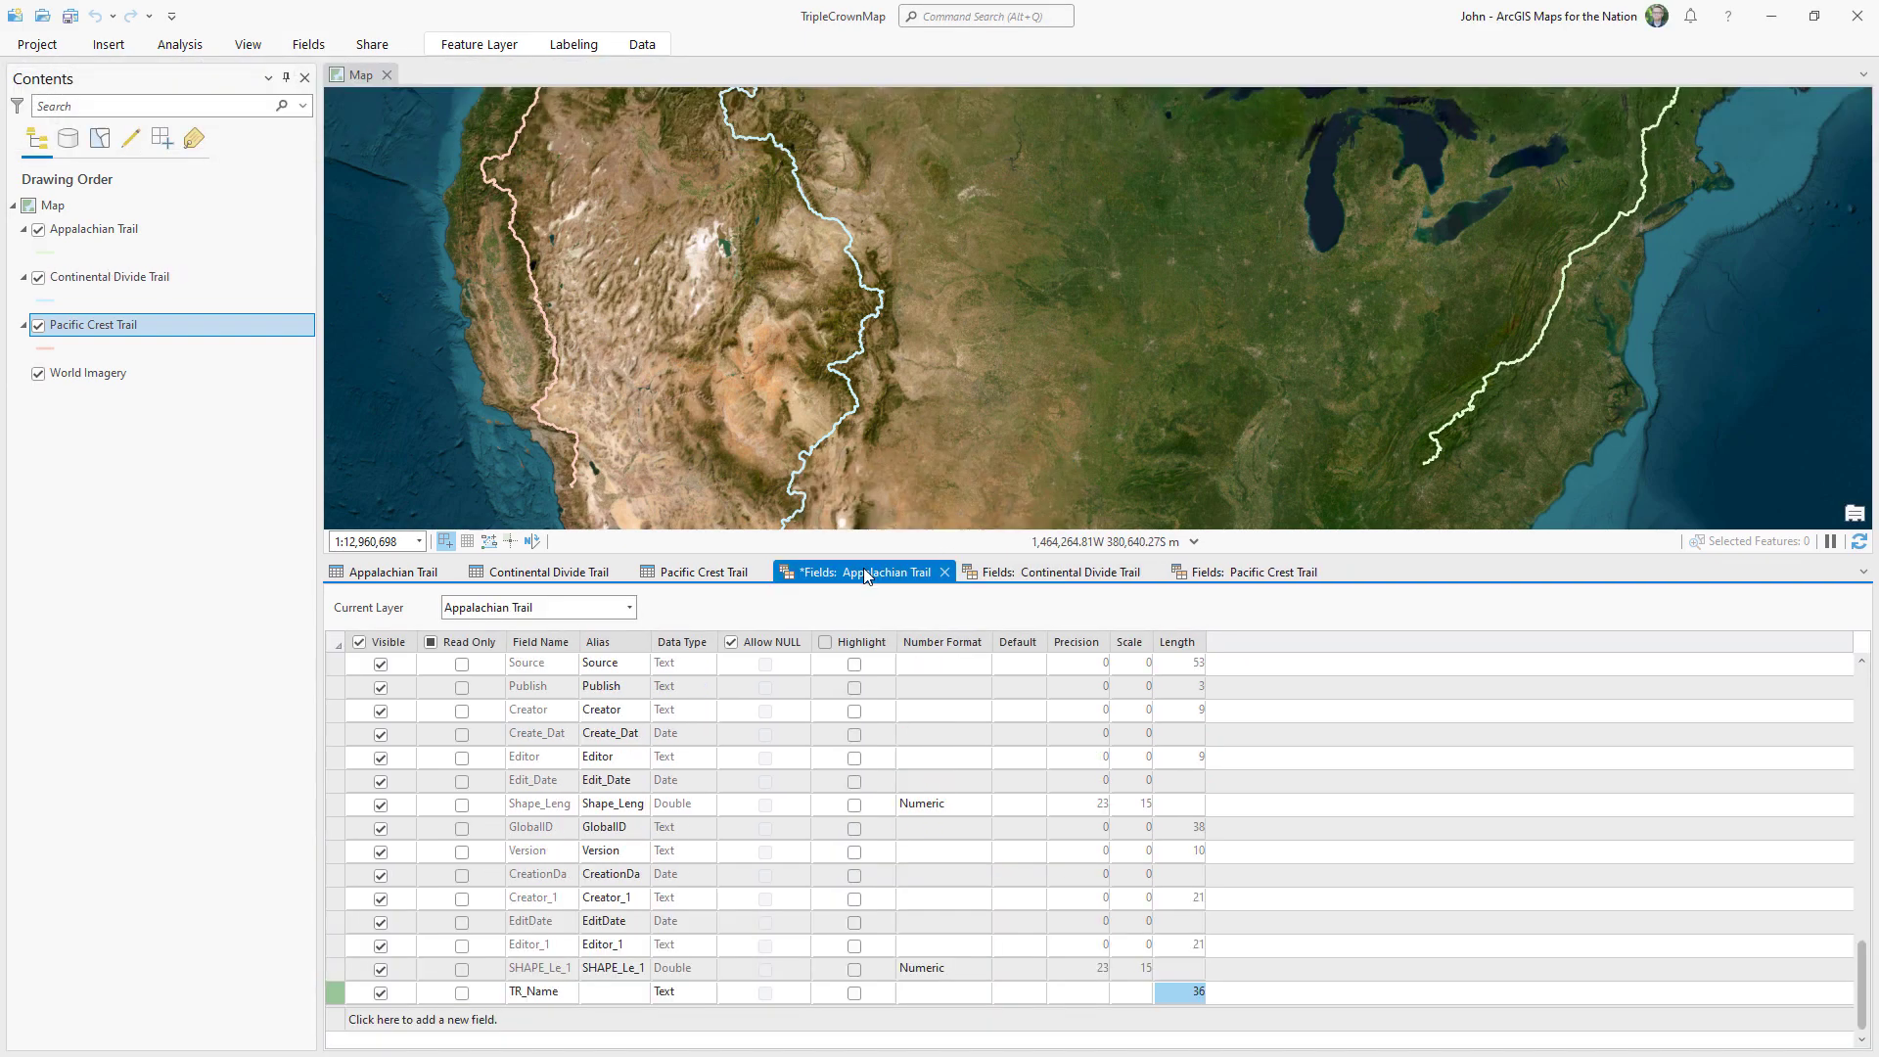
{"action": "left_click", "coordinate": [308, 46]}
{"action": "left_click", "coordinate": [779, 84]}
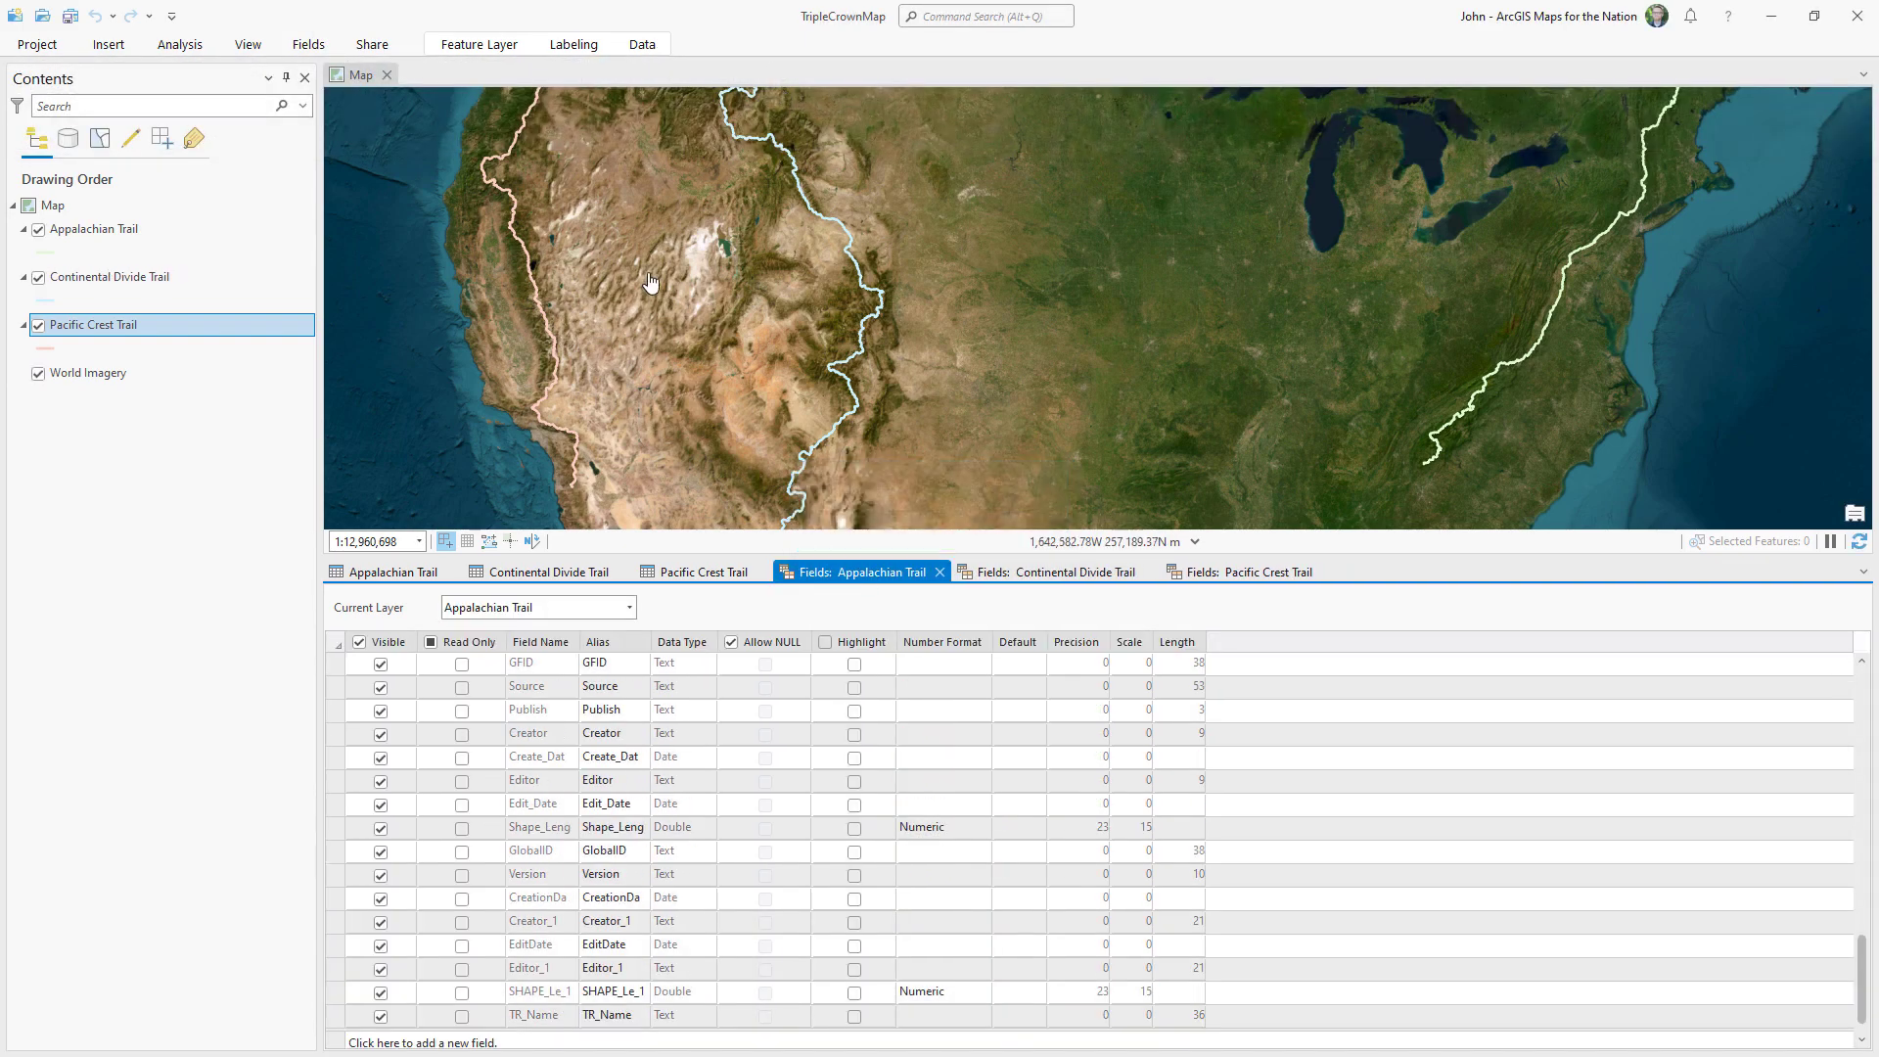
Try to calculate the TR_Name field of the Appalachian Trail table with the unquoted Python 3 expression Appalachian Trail.
{"action": "left_click", "coordinate": [369, 578]}
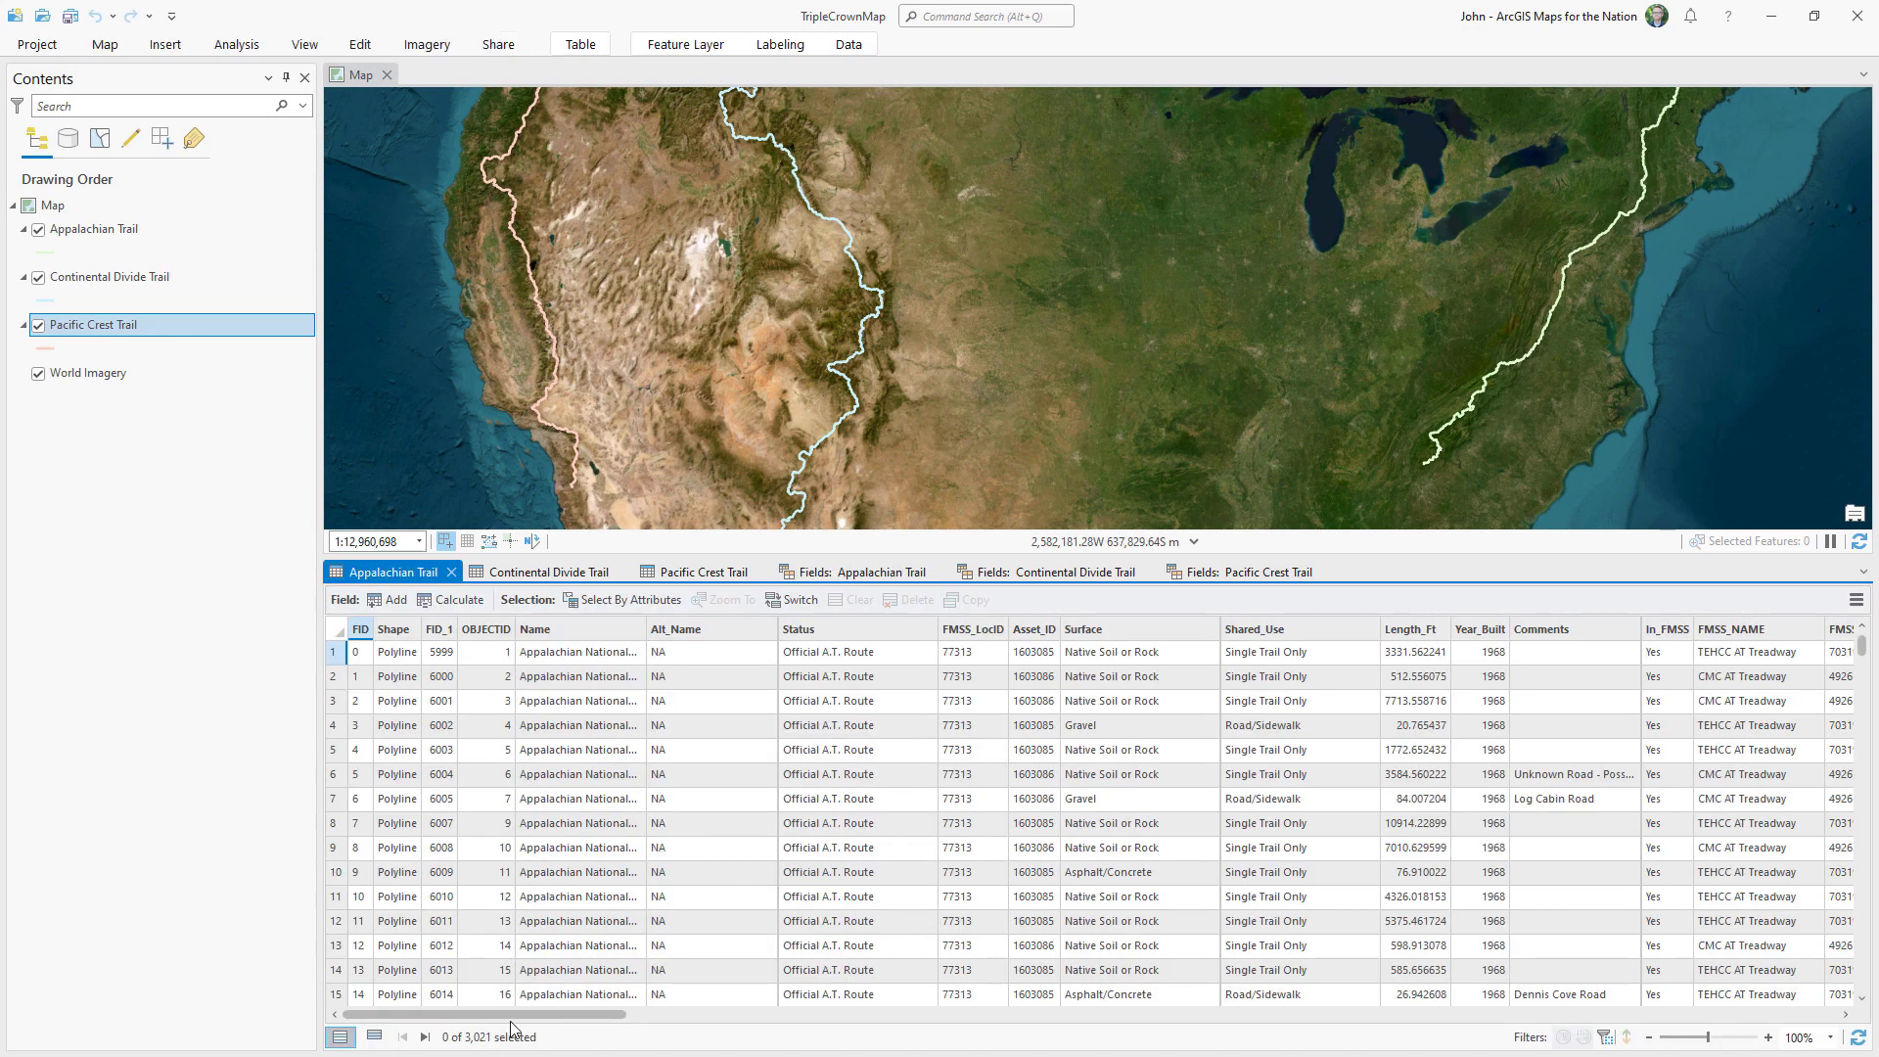
{"action": "left_click_drag", "start_coordinate": [511, 1018], "coordinate": [1684, 1019]}
{"action": "right_click", "coordinate": [1797, 632]}
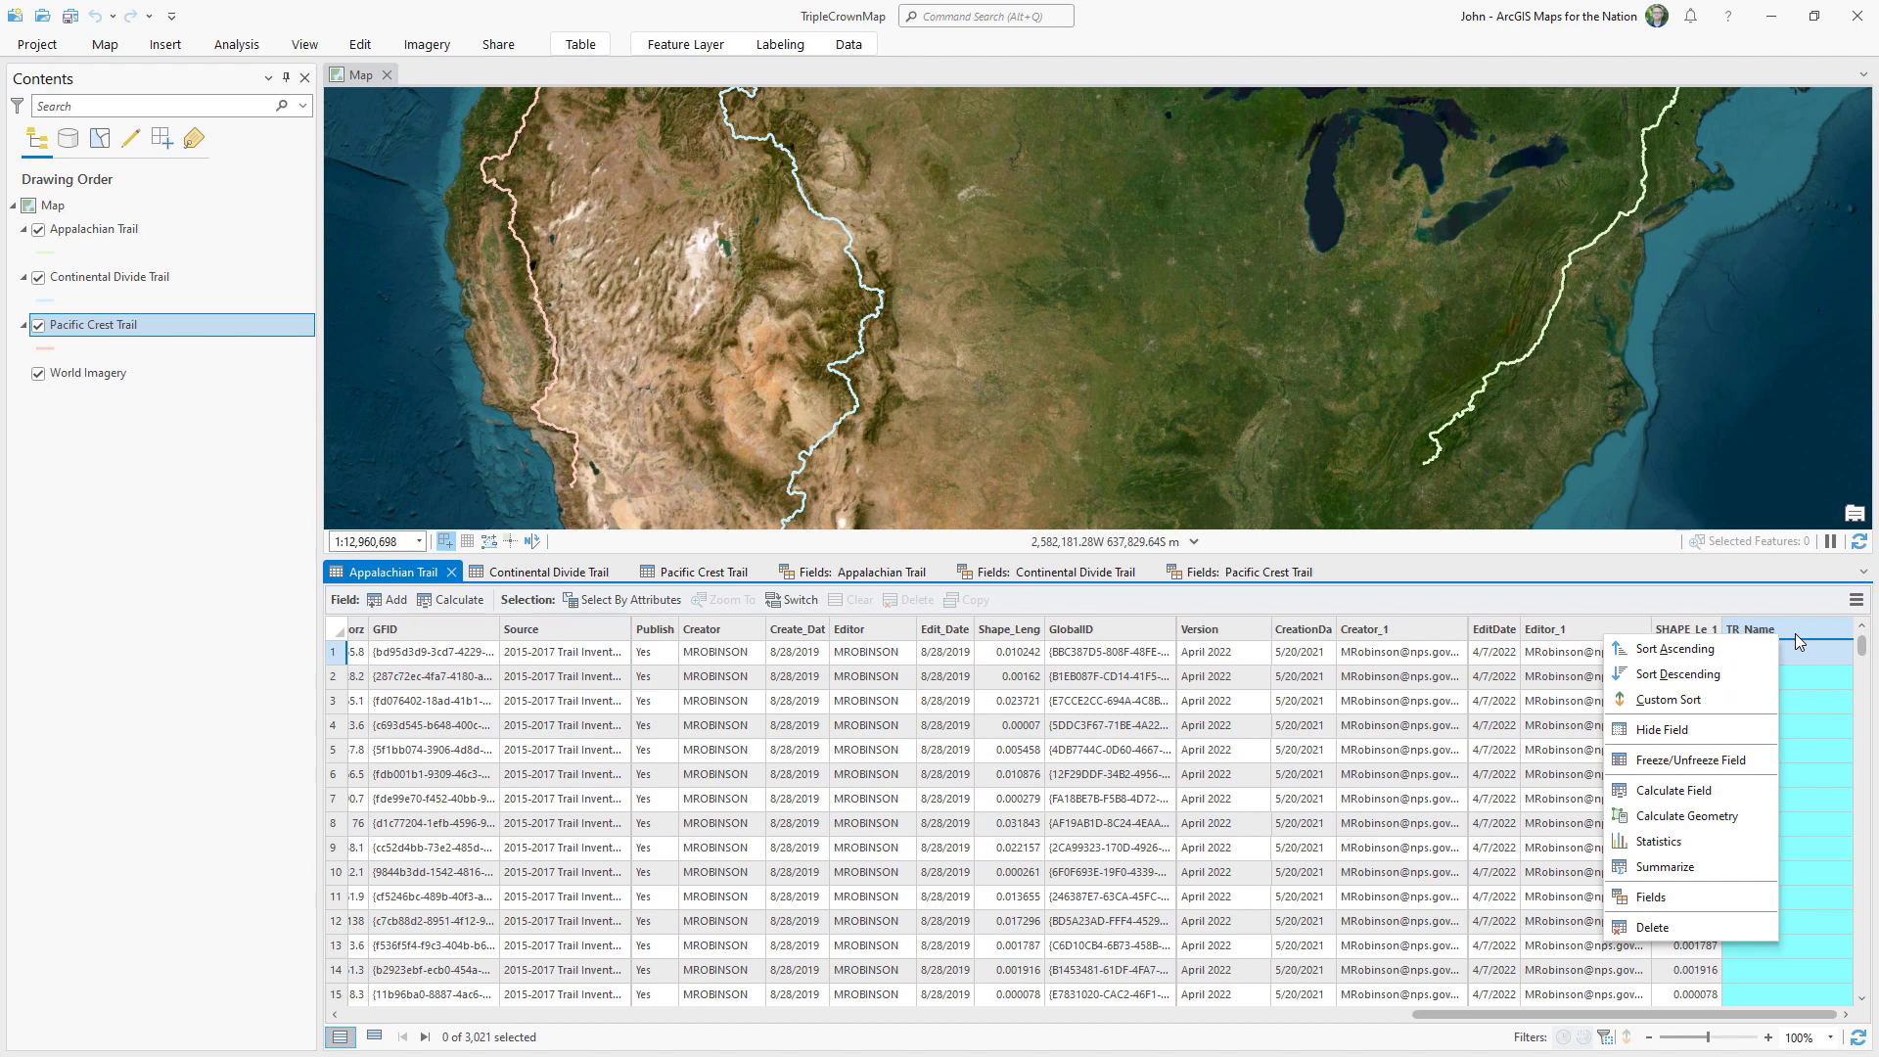
{"action": "left_click", "coordinate": [1684, 793]}
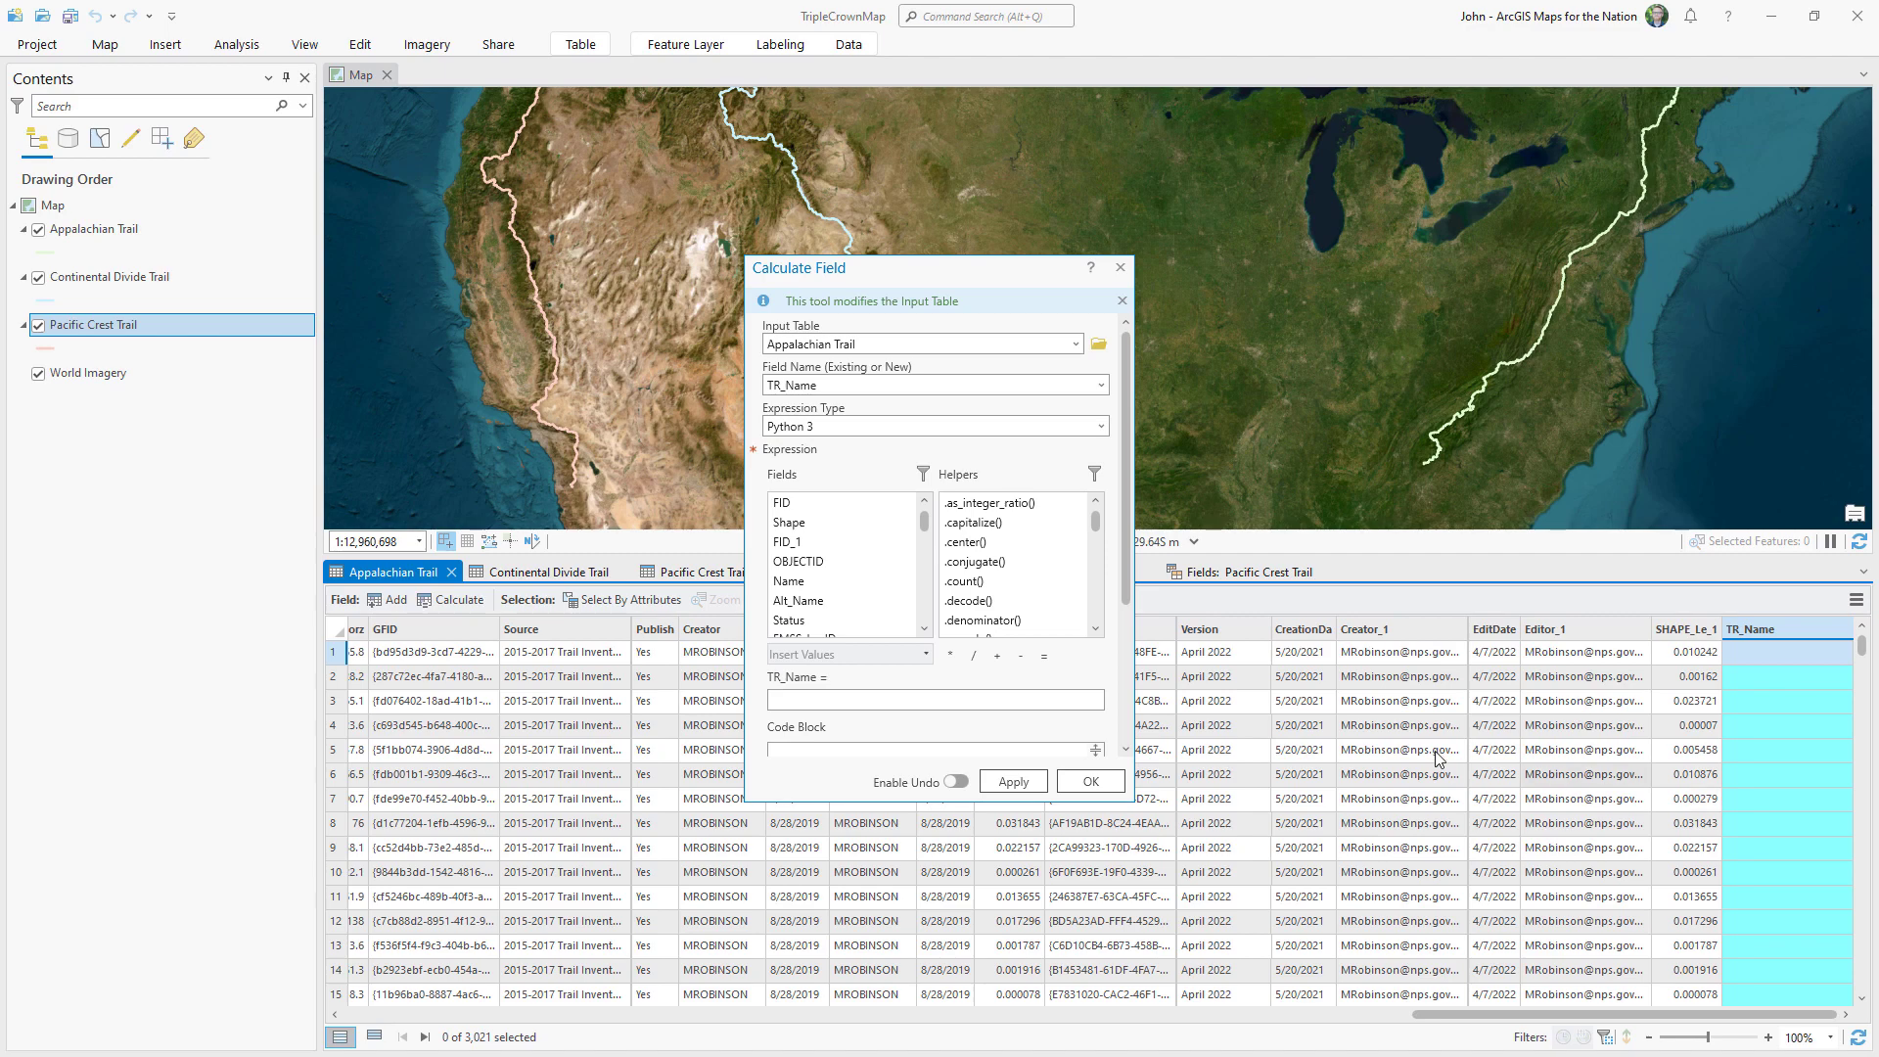
{"action": "left_click", "coordinate": [1006, 701]}
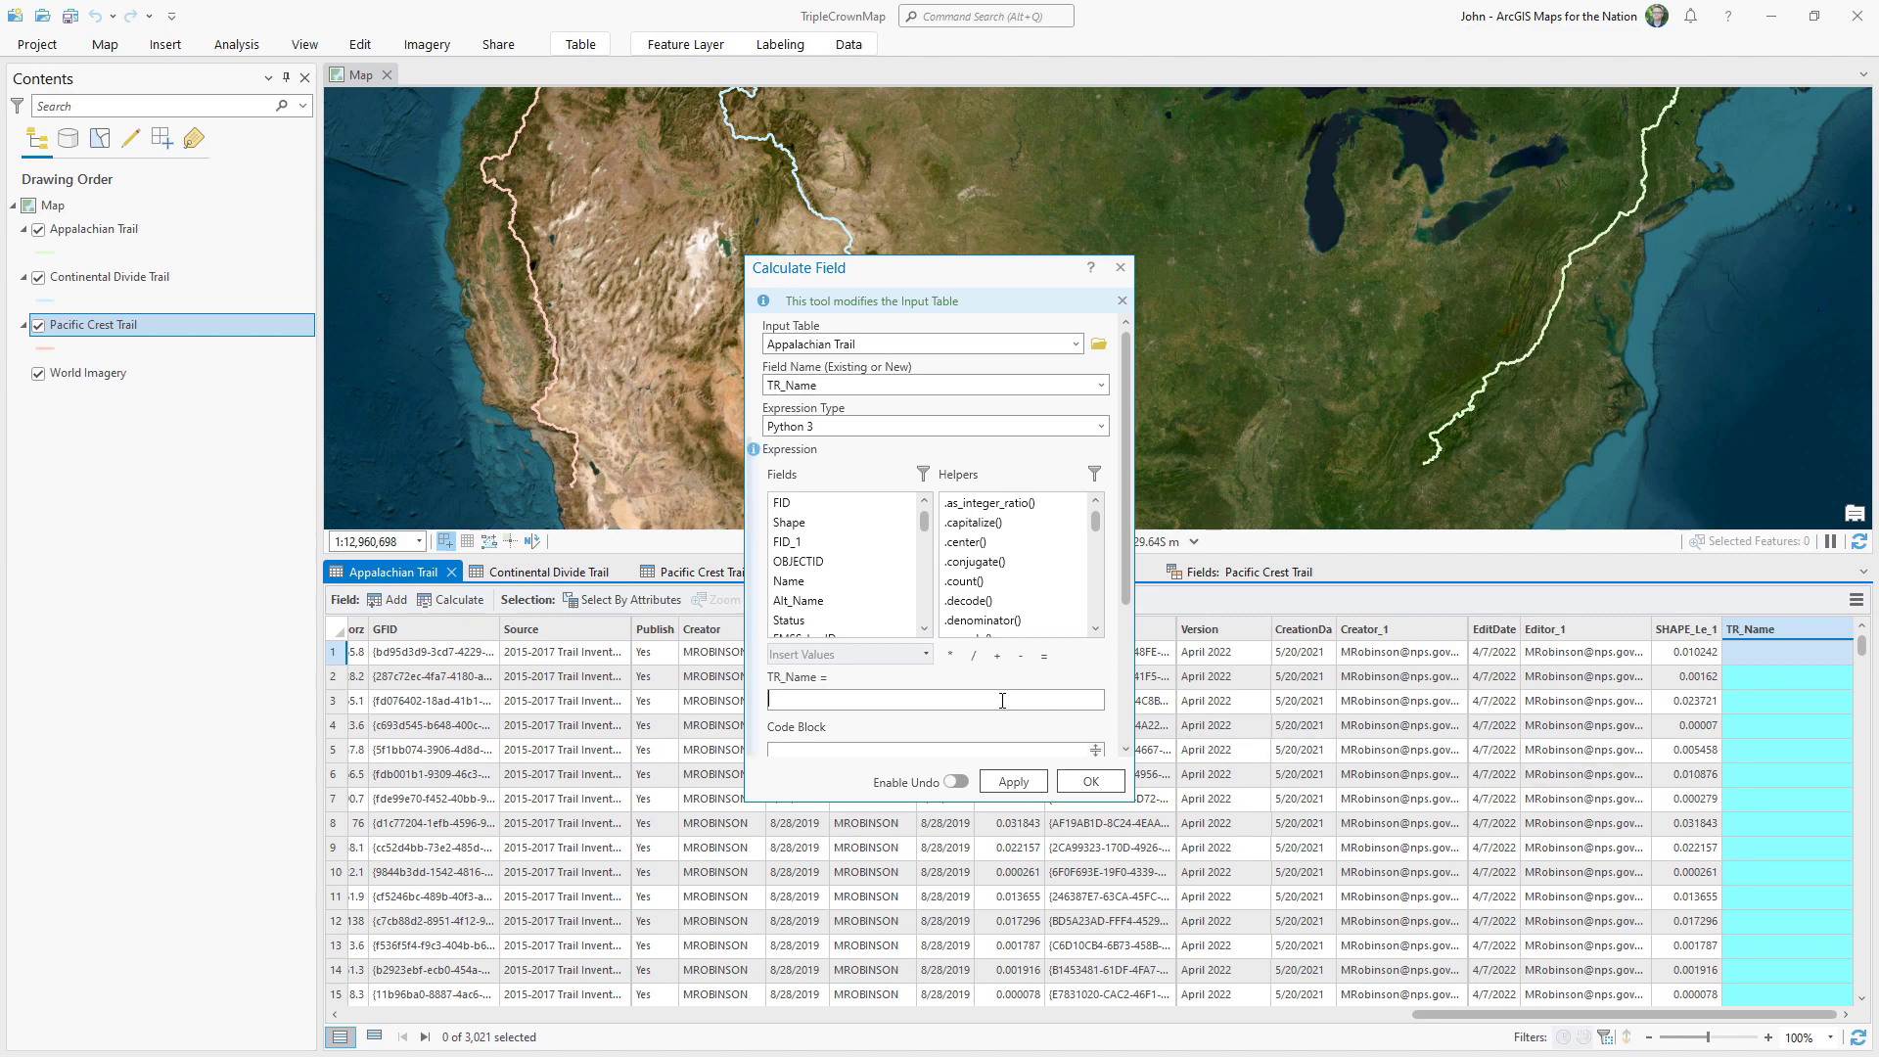
{"action": "type", "text": "Appalachian Trail"}
{"action": "left_click", "coordinate": [1081, 782]}
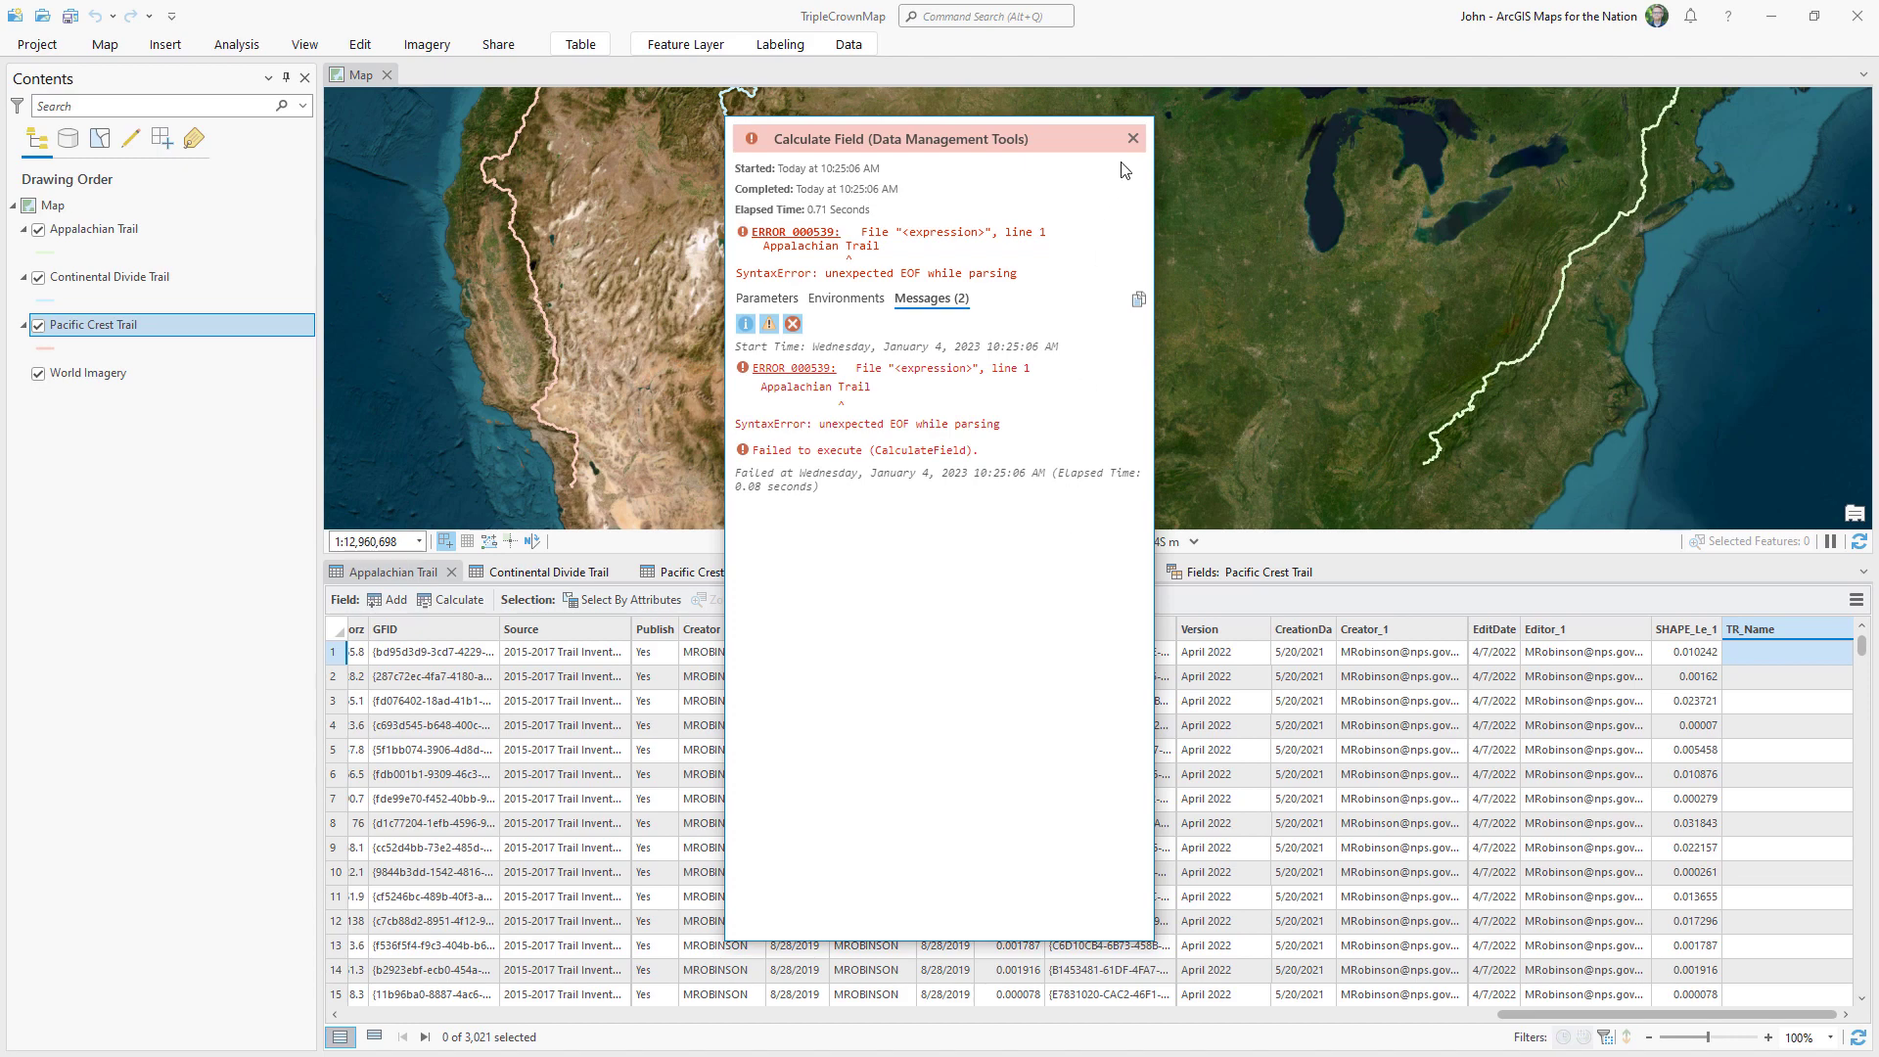
Calculate the TR_Name field of the Appalachian Trail table with the quoted expression 'Appalachian Trail'.
{"action": "left_click", "coordinate": [1133, 138]}
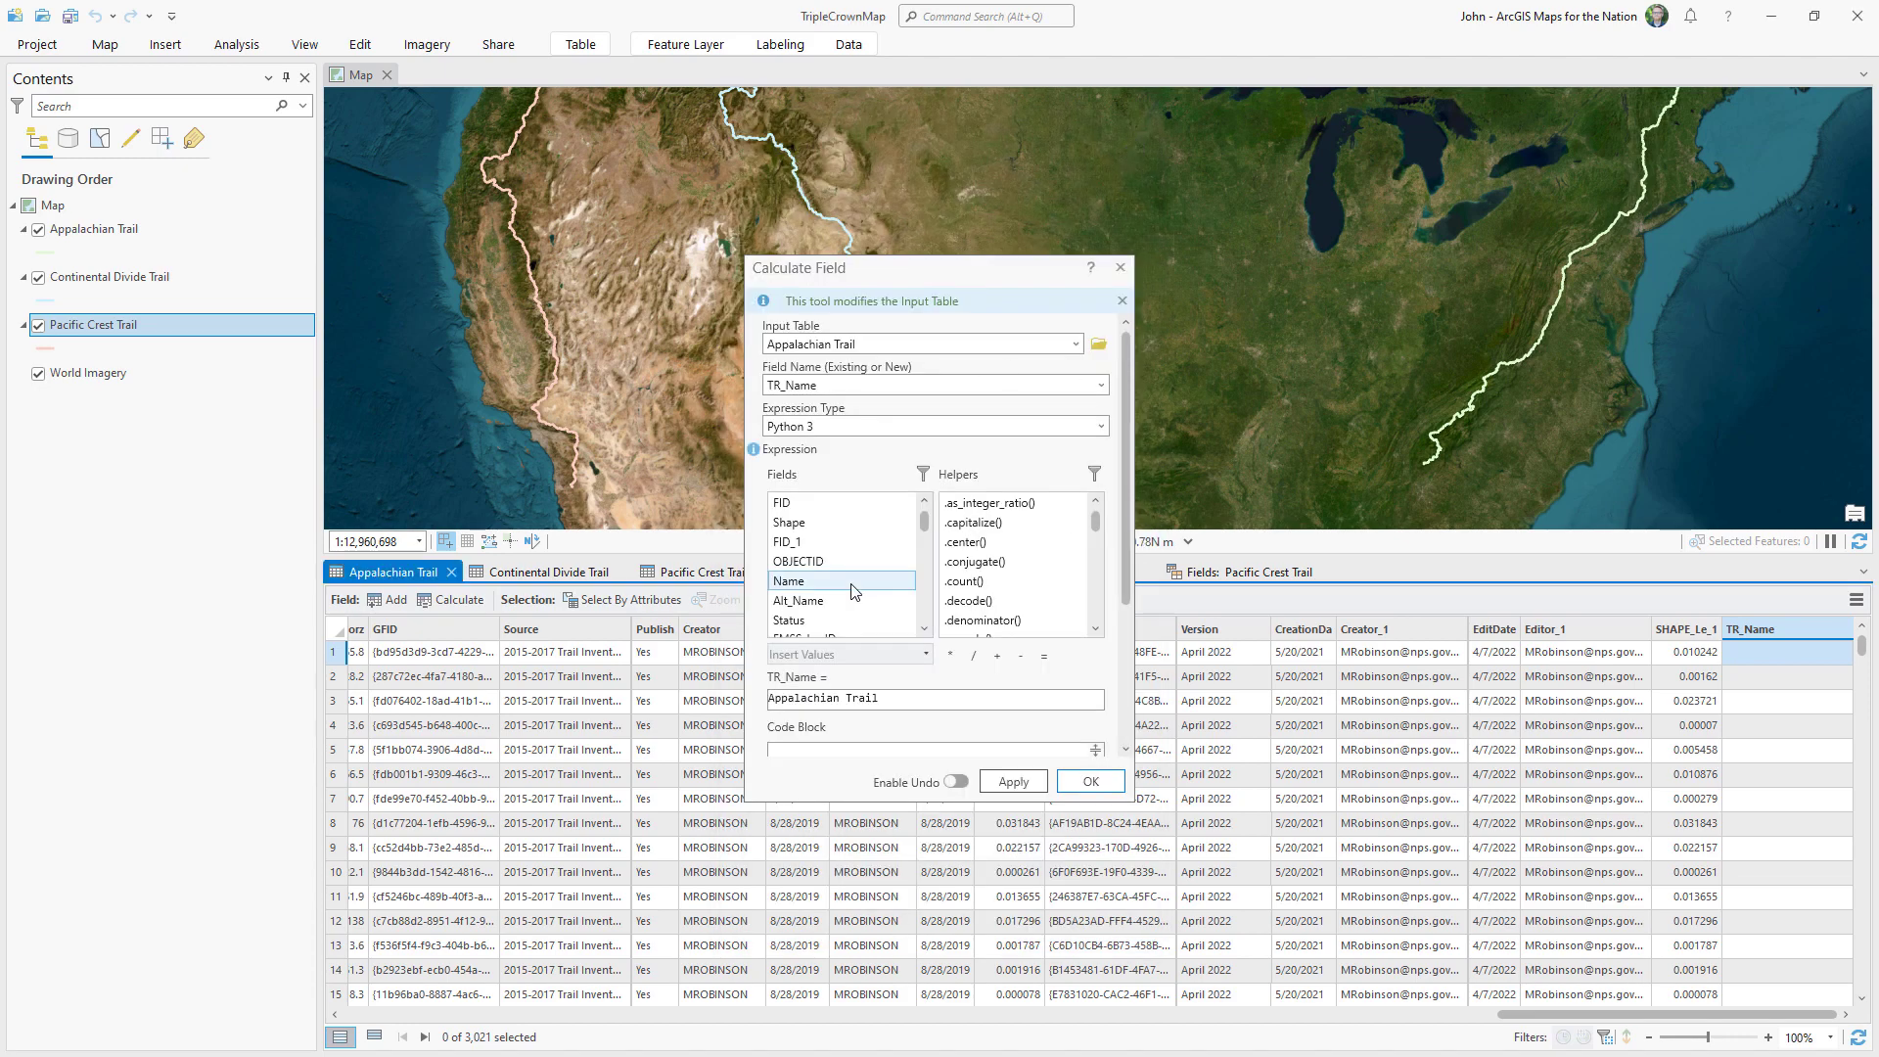
{"action": "left_click", "coordinate": [769, 701]}
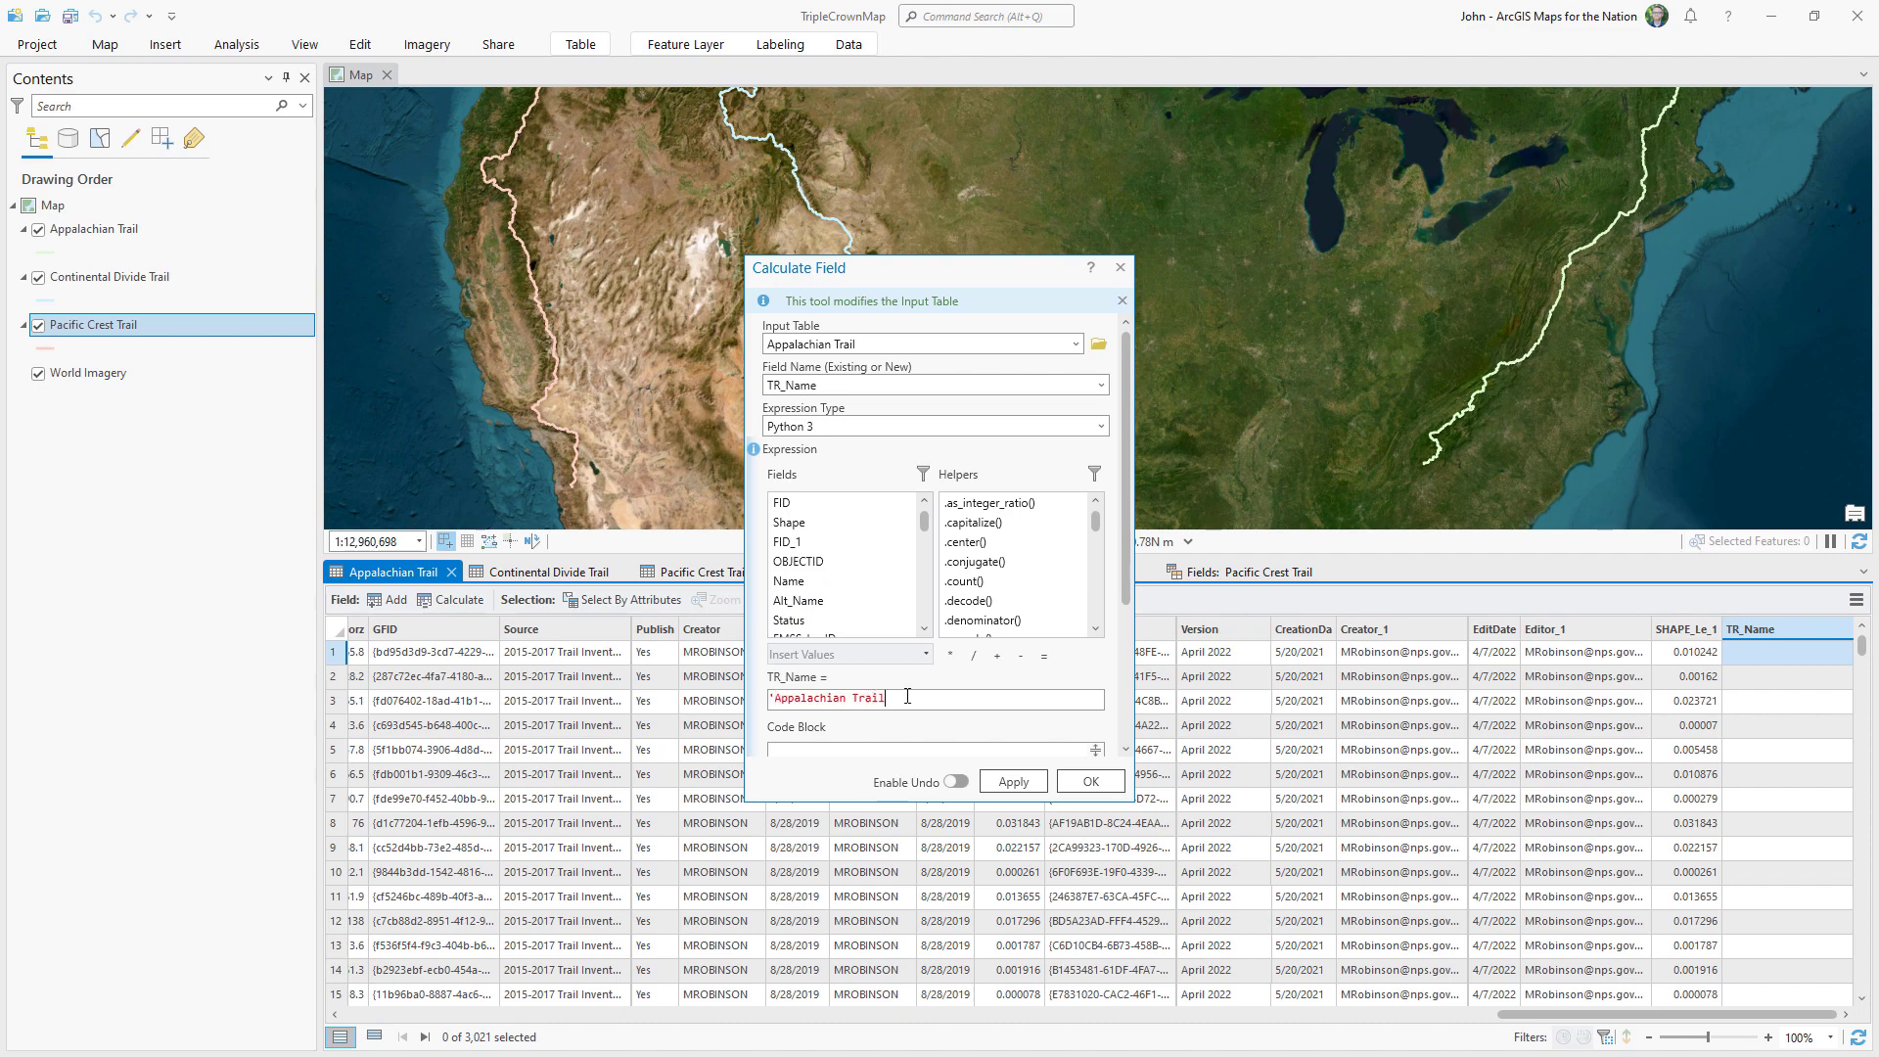
{"action": "left_click", "coordinate": [1010, 783]}
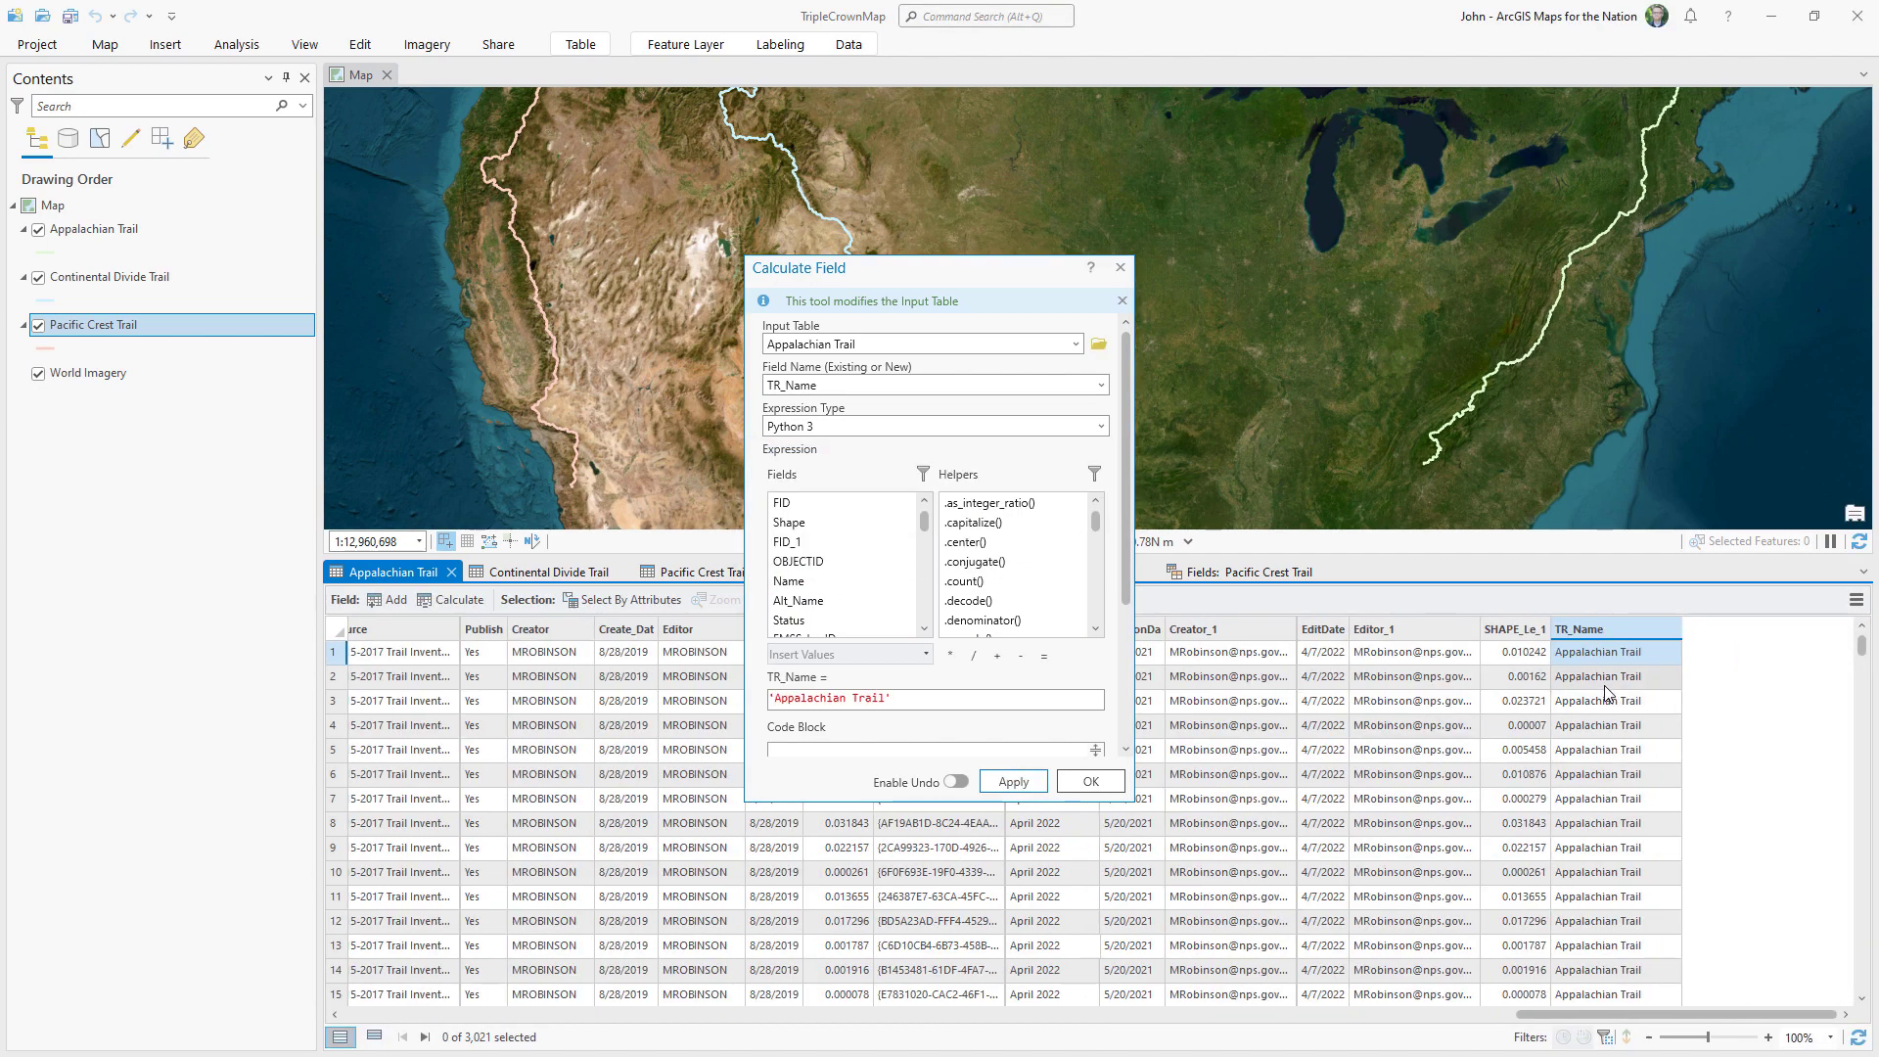
Calculate the TR_Name field of the Continental Divide Trail table with the expression 'Continental Divide Trail'.
{"action": "left_click", "coordinate": [545, 579]}
{"action": "left_click", "coordinate": [1076, 344]}
{"action": "left_click", "coordinate": [827, 390]}
{"action": "double_click", "coordinate": [791, 699]}
{"action": "type", "text": "Continental Divide"}
{"action": "left_click", "coordinate": [1011, 784]}
Calculate the TR_Name field of the Pacific Crest Trail table with the expression 'Pacific Crest Trail'.
{"action": "left_click_drag", "start_coordinate": [1012, 275], "coordinate": [1268, 290]}
{"action": "left_click", "coordinate": [1332, 359]}
{"action": "left_click", "coordinate": [1076, 428]}
{"action": "left_click_drag", "start_coordinate": [1149, 714], "coordinate": [1031, 713]}
{"action": "type", "text": "Pacific Crest"}
{"action": "left_click", "coordinate": [1346, 796]}
Close all open fields views and attribute tables of the three trail layers.
{"action": "left_click", "coordinate": [1332, 572]}
{"action": "left_click", "coordinate": [1150, 573]}
{"action": "left_click", "coordinate": [938, 573]}
{"action": "left_click", "coordinate": [762, 572]}
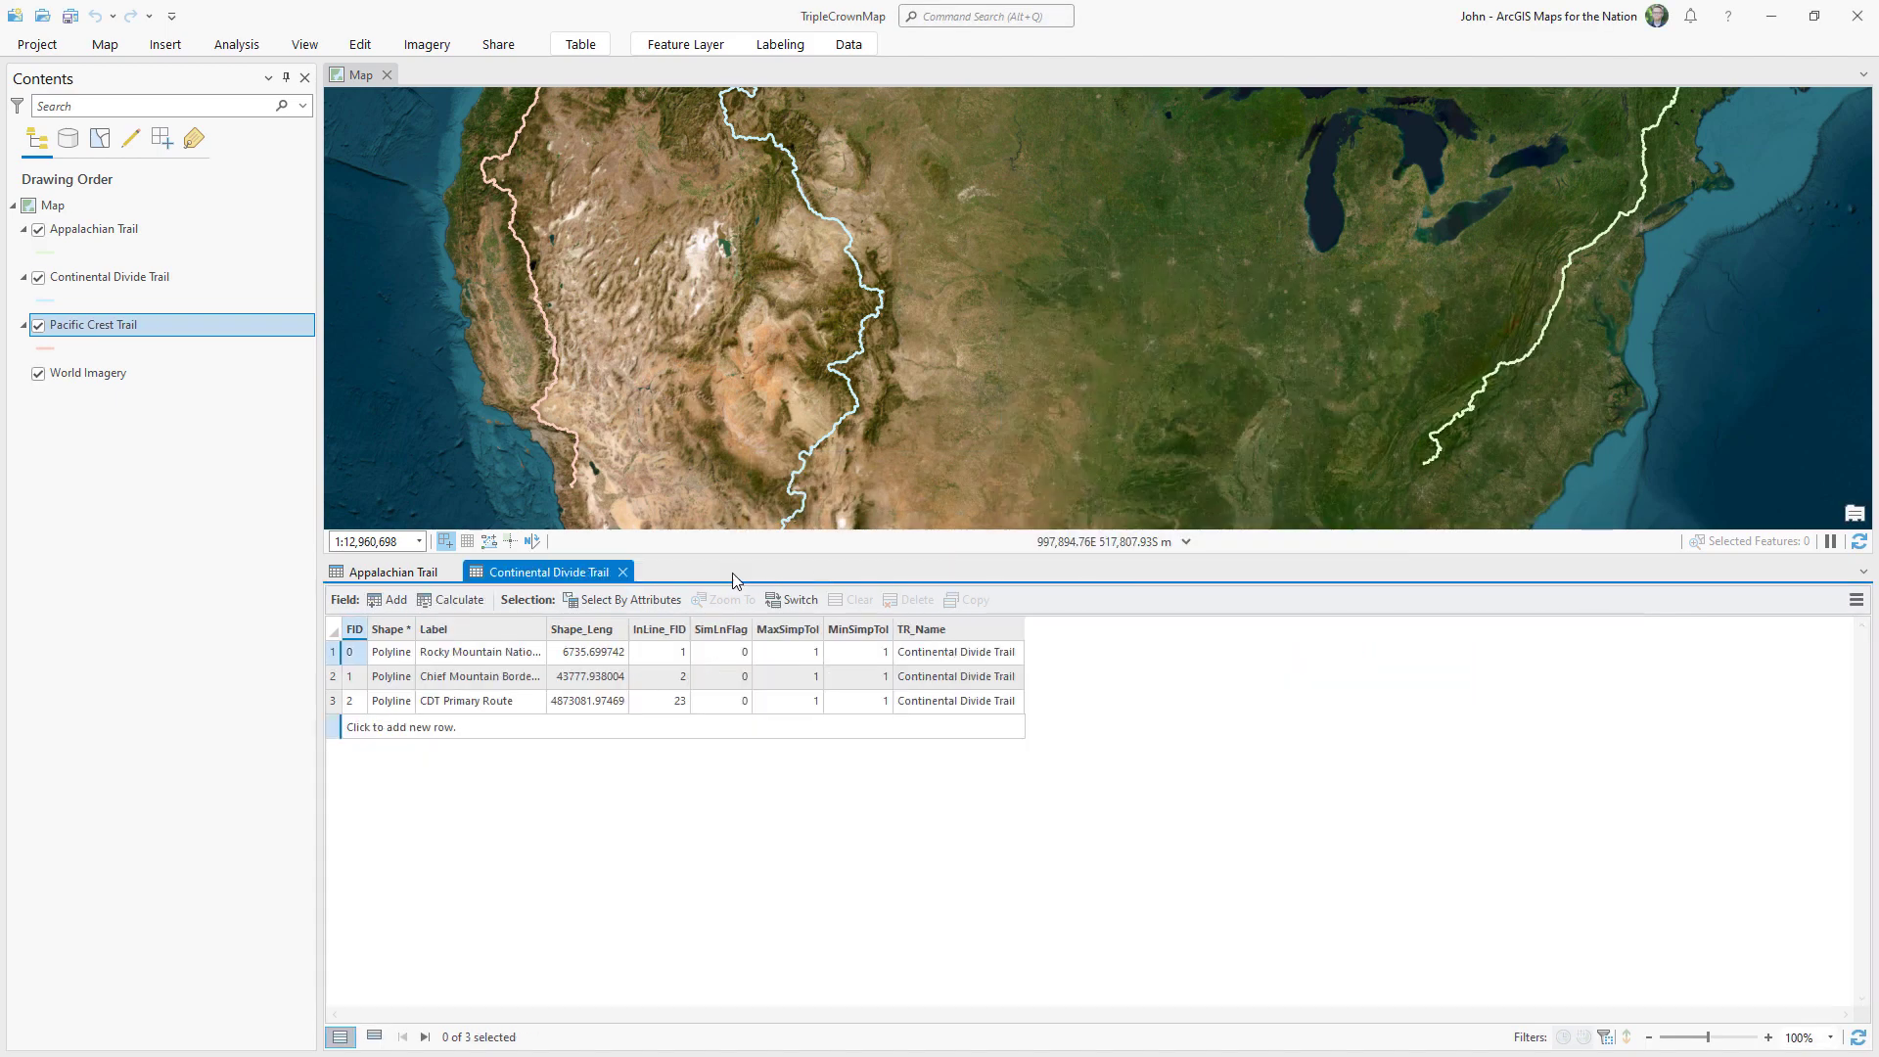
{"action": "left_click", "coordinate": [623, 573]}
{"action": "left_click", "coordinate": [450, 573]}
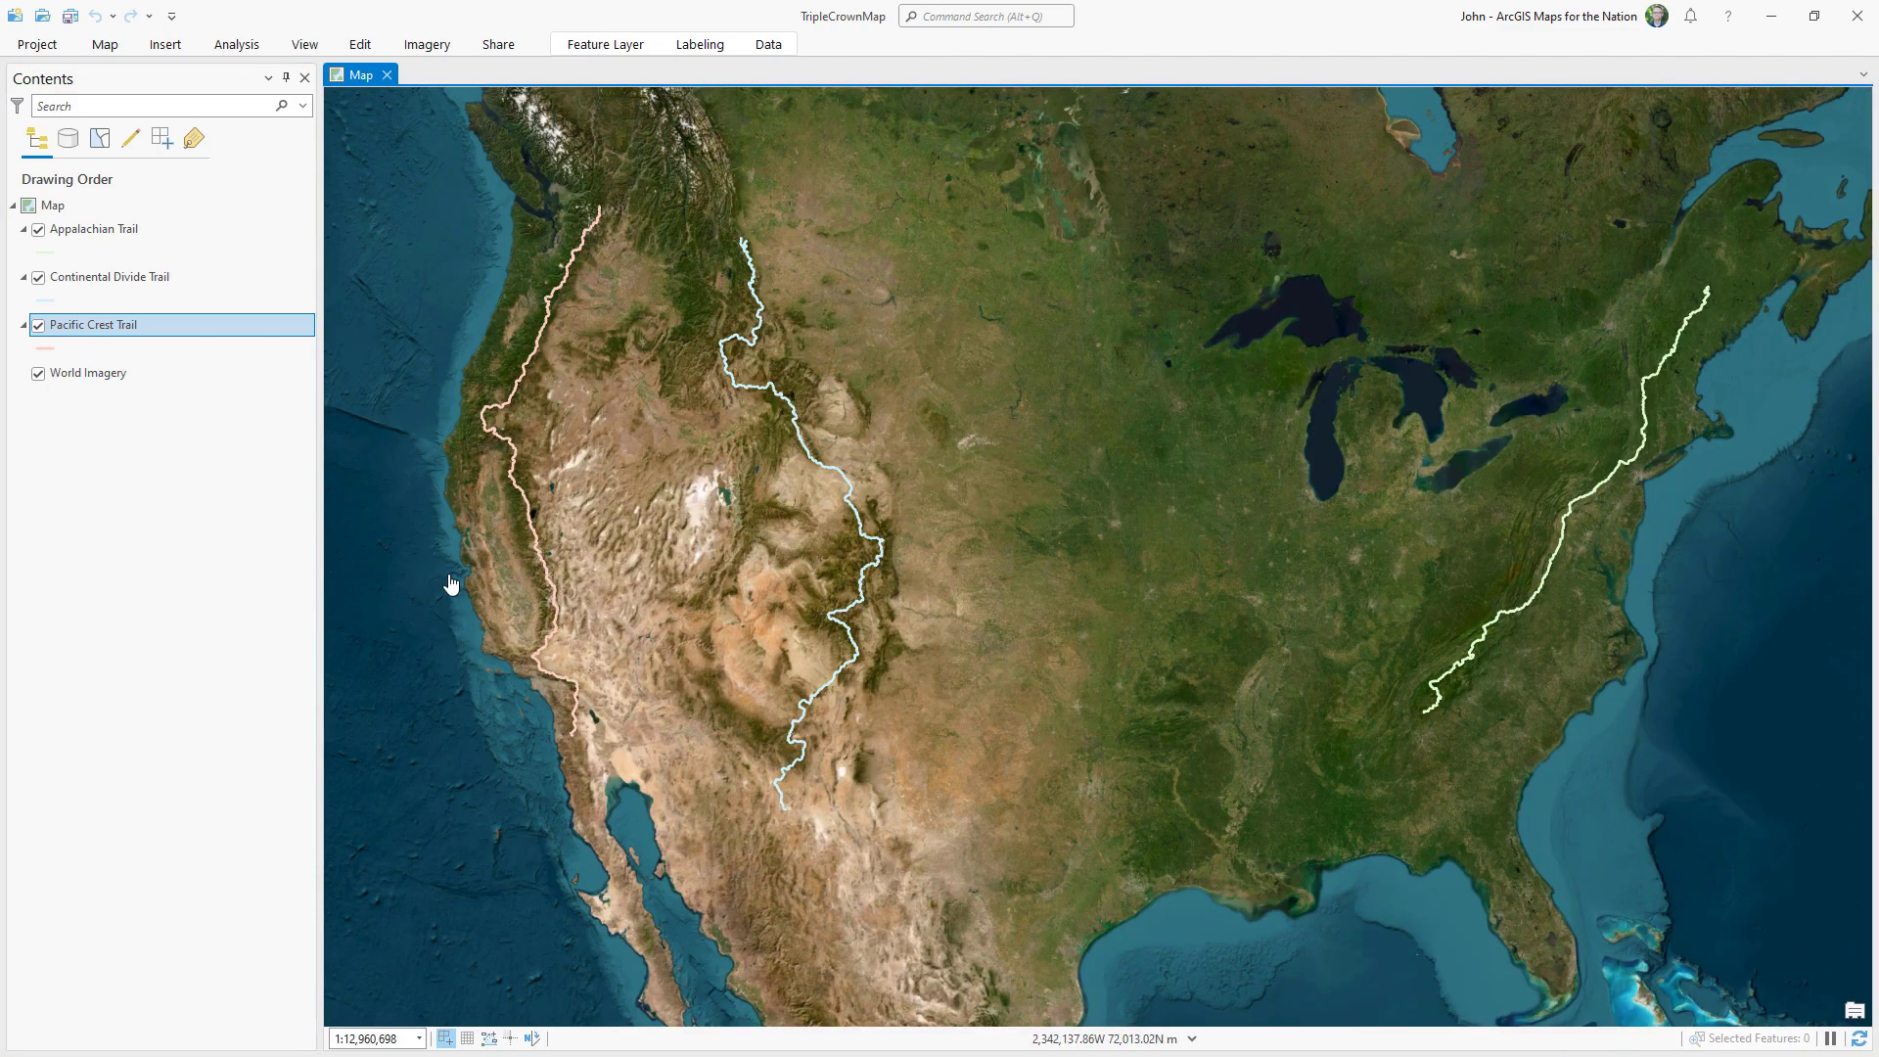
Find the Pairwise Dissolve geoprocessing tool and set its input features to Appalachian Trail.
{"action": "left_click", "coordinate": [245, 53]}
{"action": "left_click", "coordinate": [235, 93]}
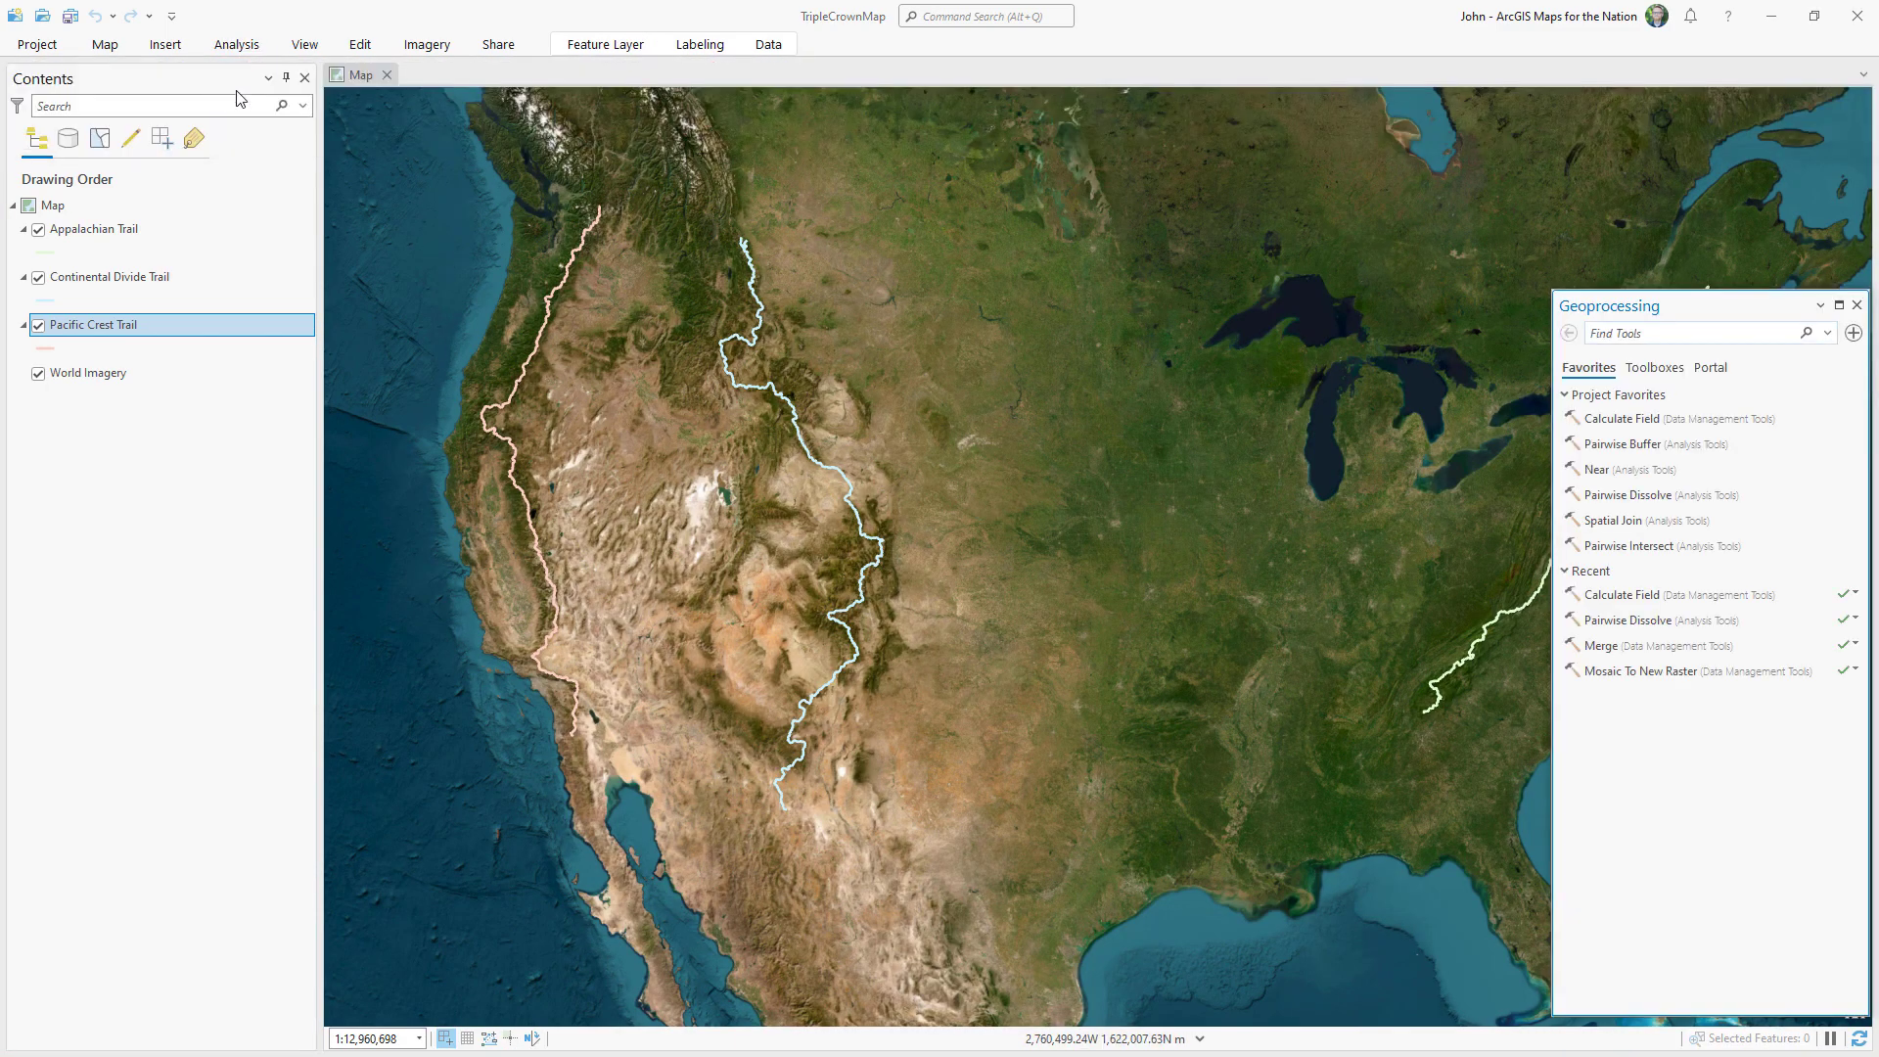
{"action": "left_click", "coordinate": [1607, 335]}
{"action": "type", "text": "dissolve"}
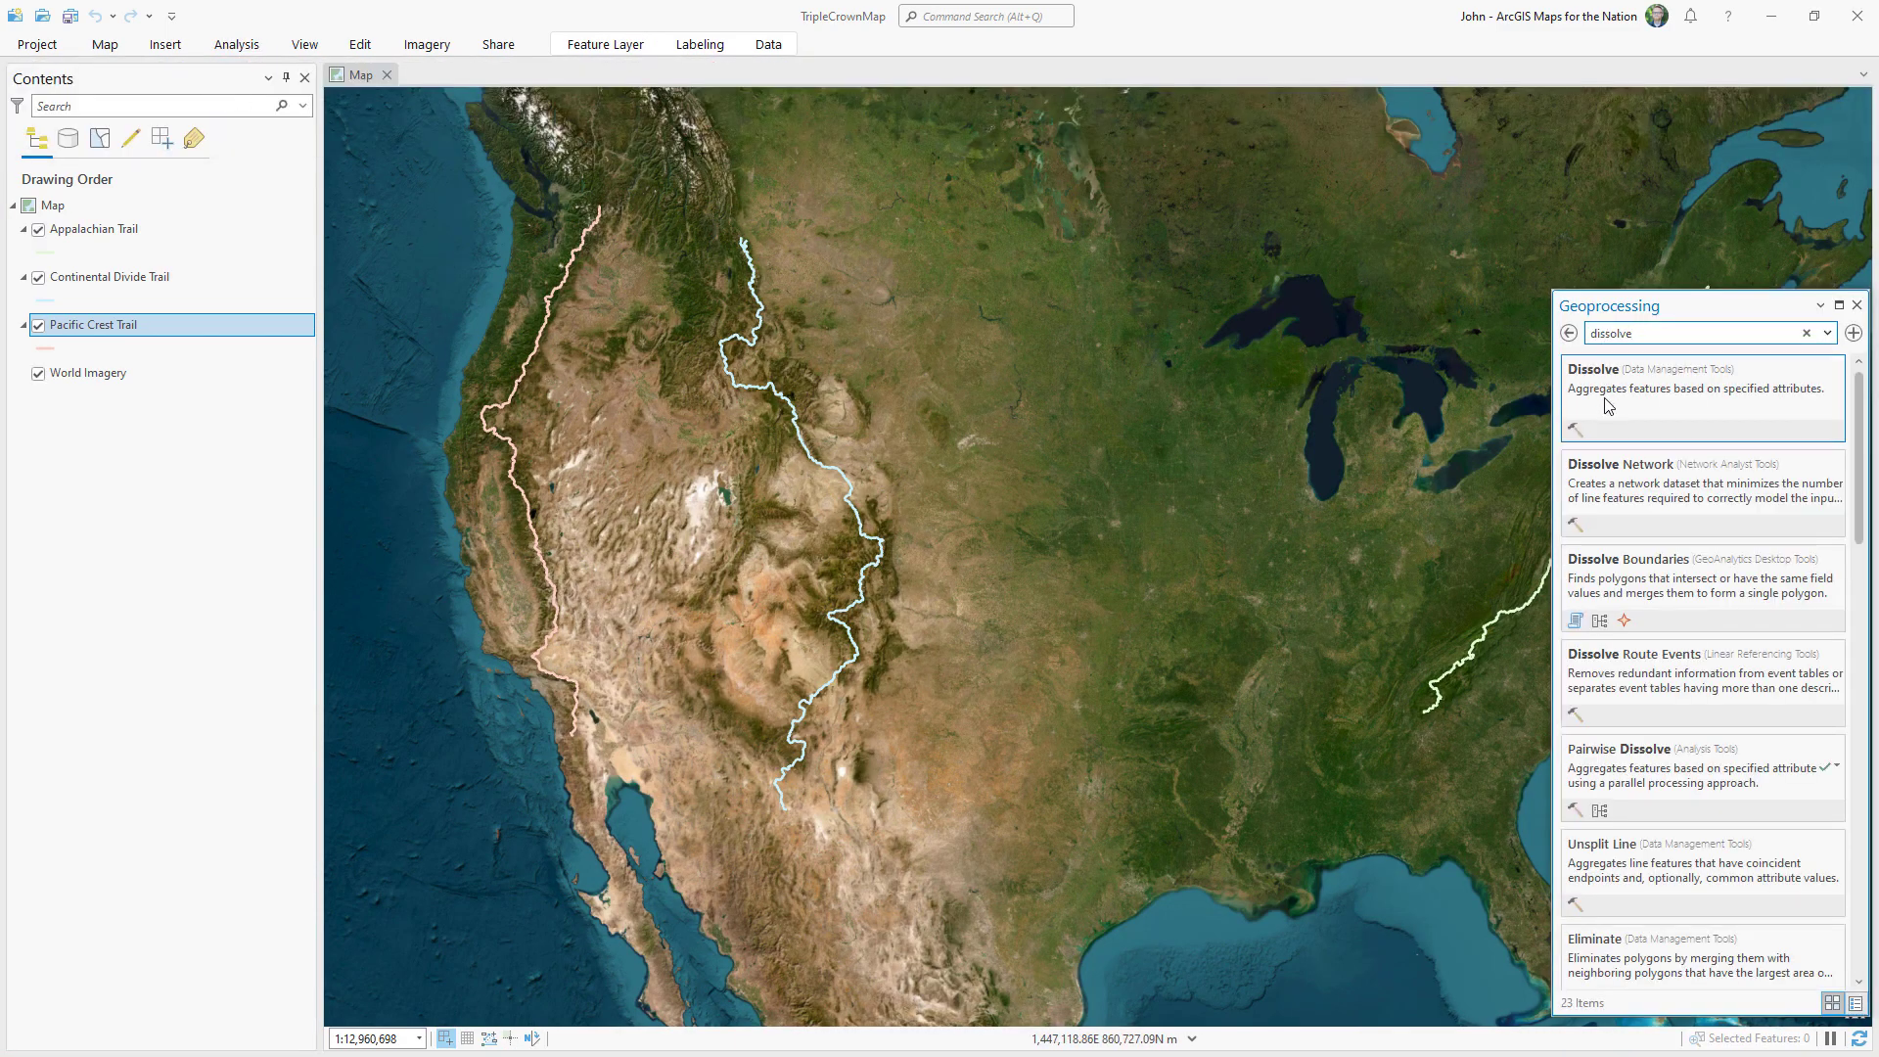
{"action": "left_click", "coordinate": [1625, 370]}
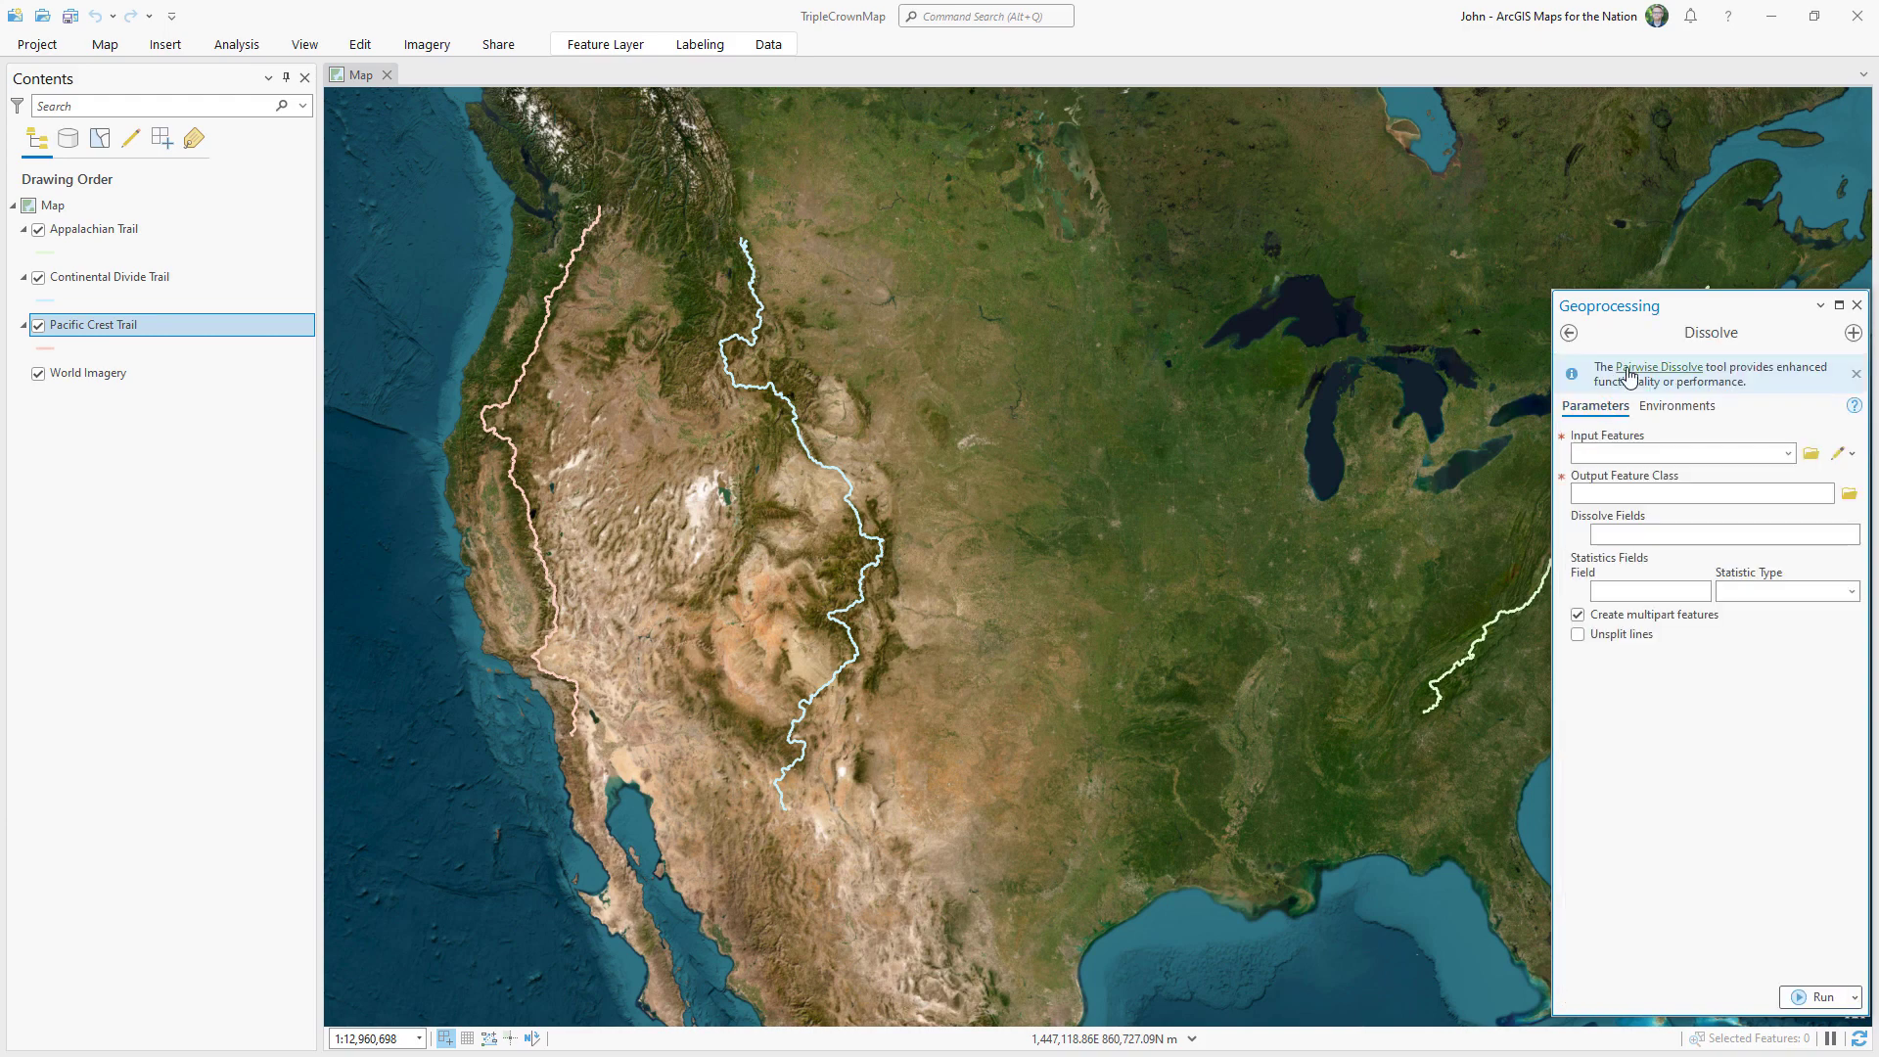
{"action": "left_click", "coordinate": [1628, 367]}
{"action": "left_click", "coordinate": [1827, 414]}
{"action": "left_click", "coordinate": [1627, 435]}
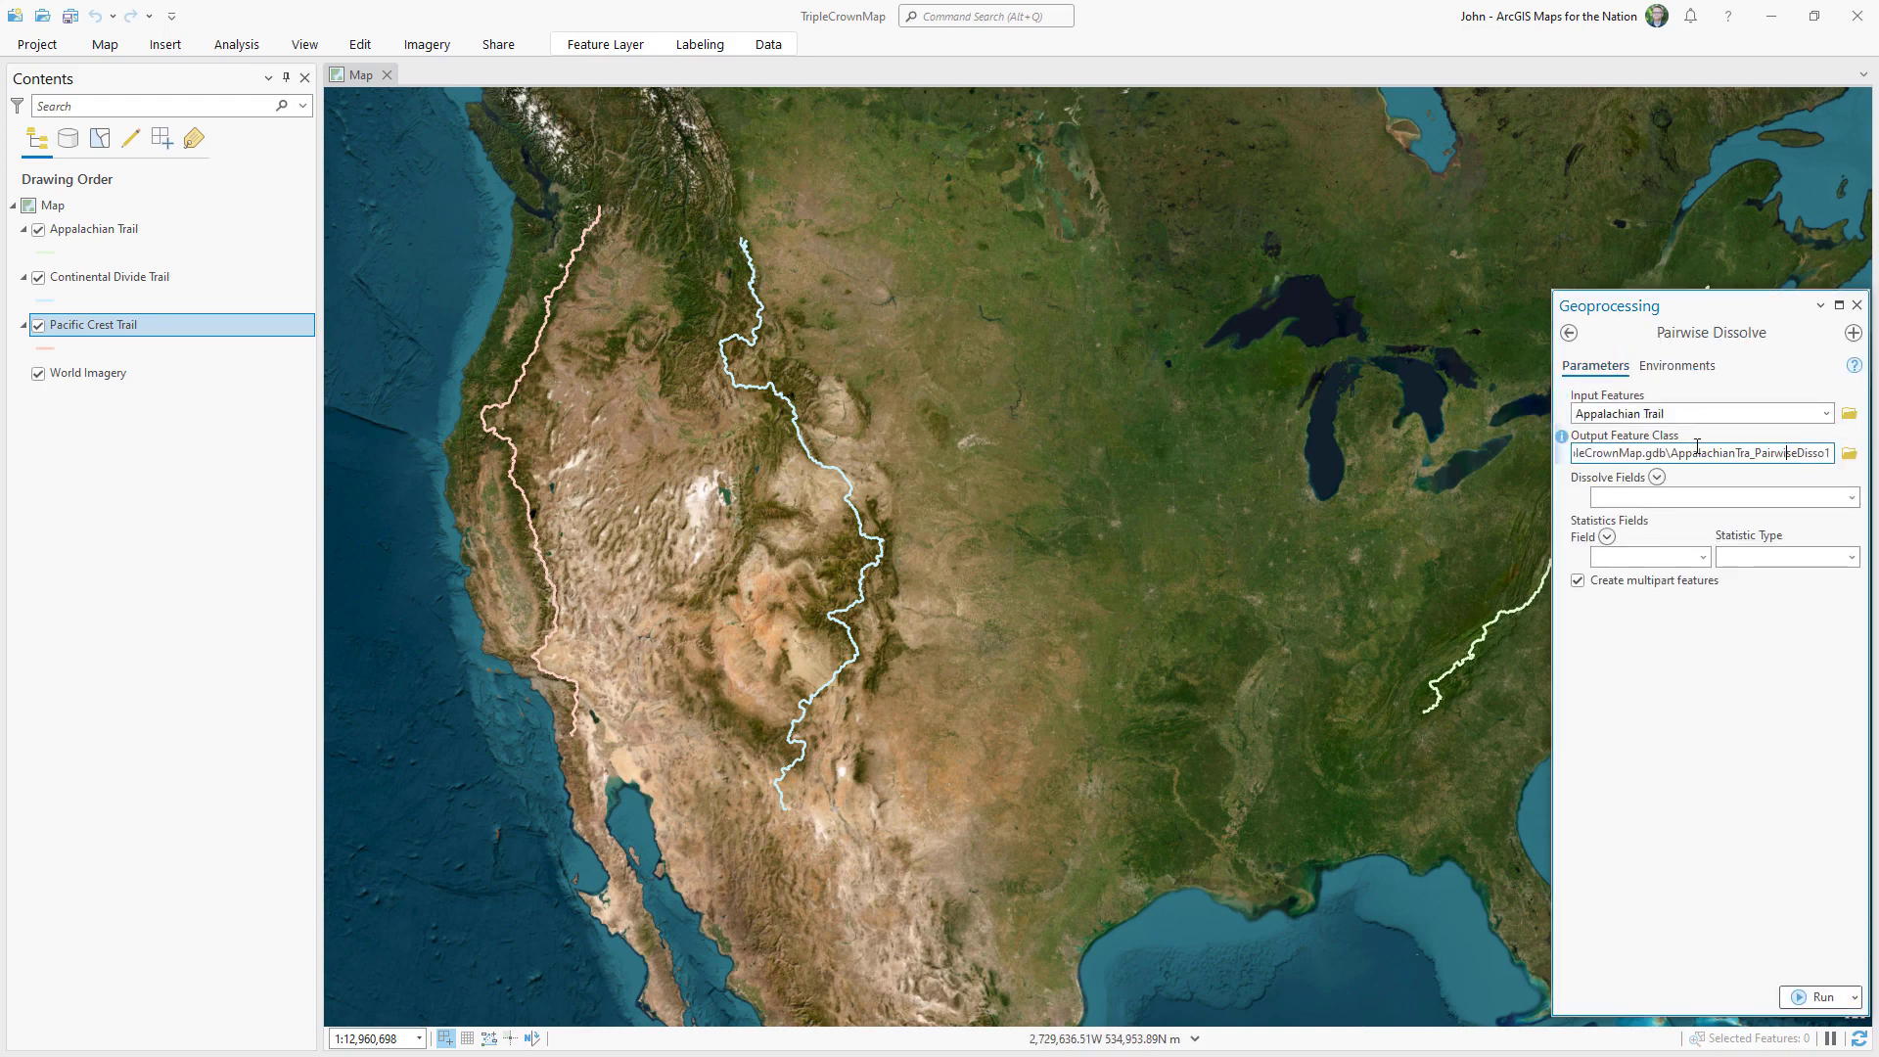
Dissolve the Appalachian Trail layer on the TR_Name field into an output feature class named Appalachian.
{"action": "left_click_drag", "start_coordinate": [1736, 452], "coordinate": [1850, 460]}
{"action": "key", "text": "BackSpace"}
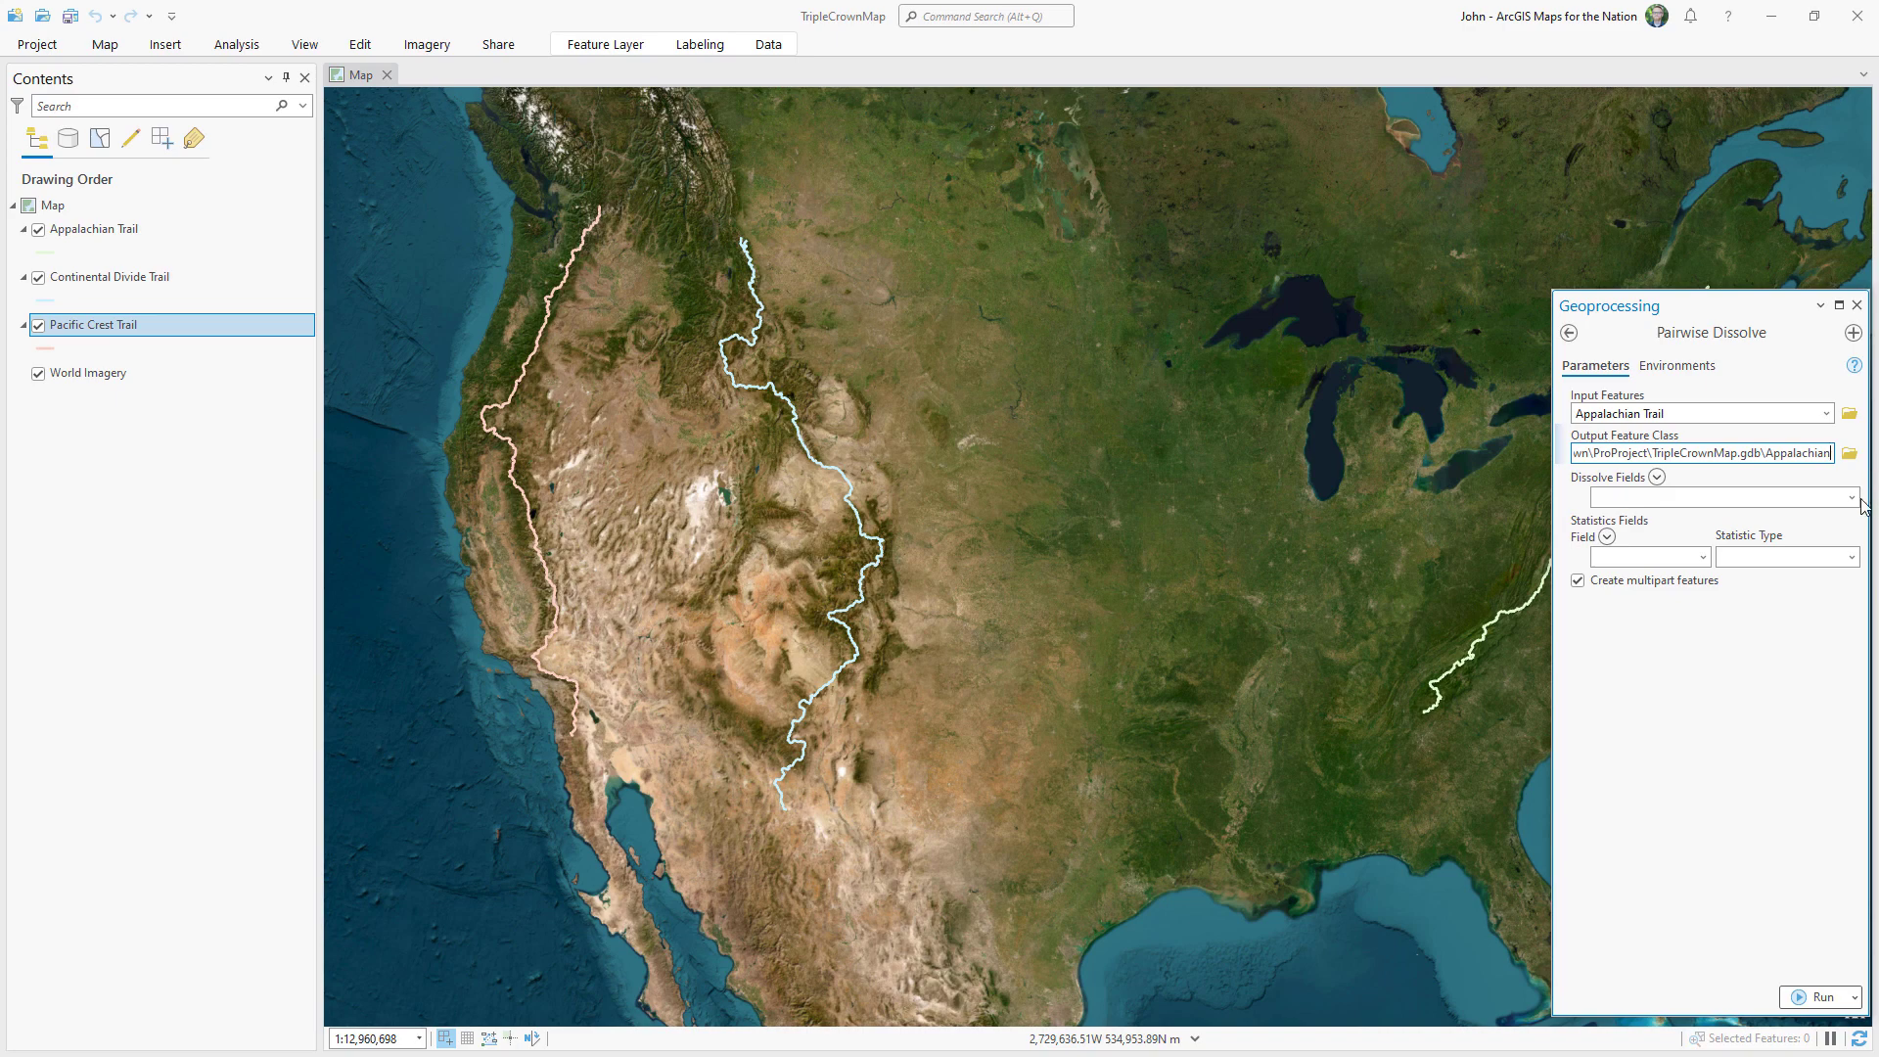
{"action": "left_click", "coordinate": [1851, 497]}
{"action": "scroll", "coordinate": [1729, 850], "scroll_direction": "down", "scroll_amount": 5}
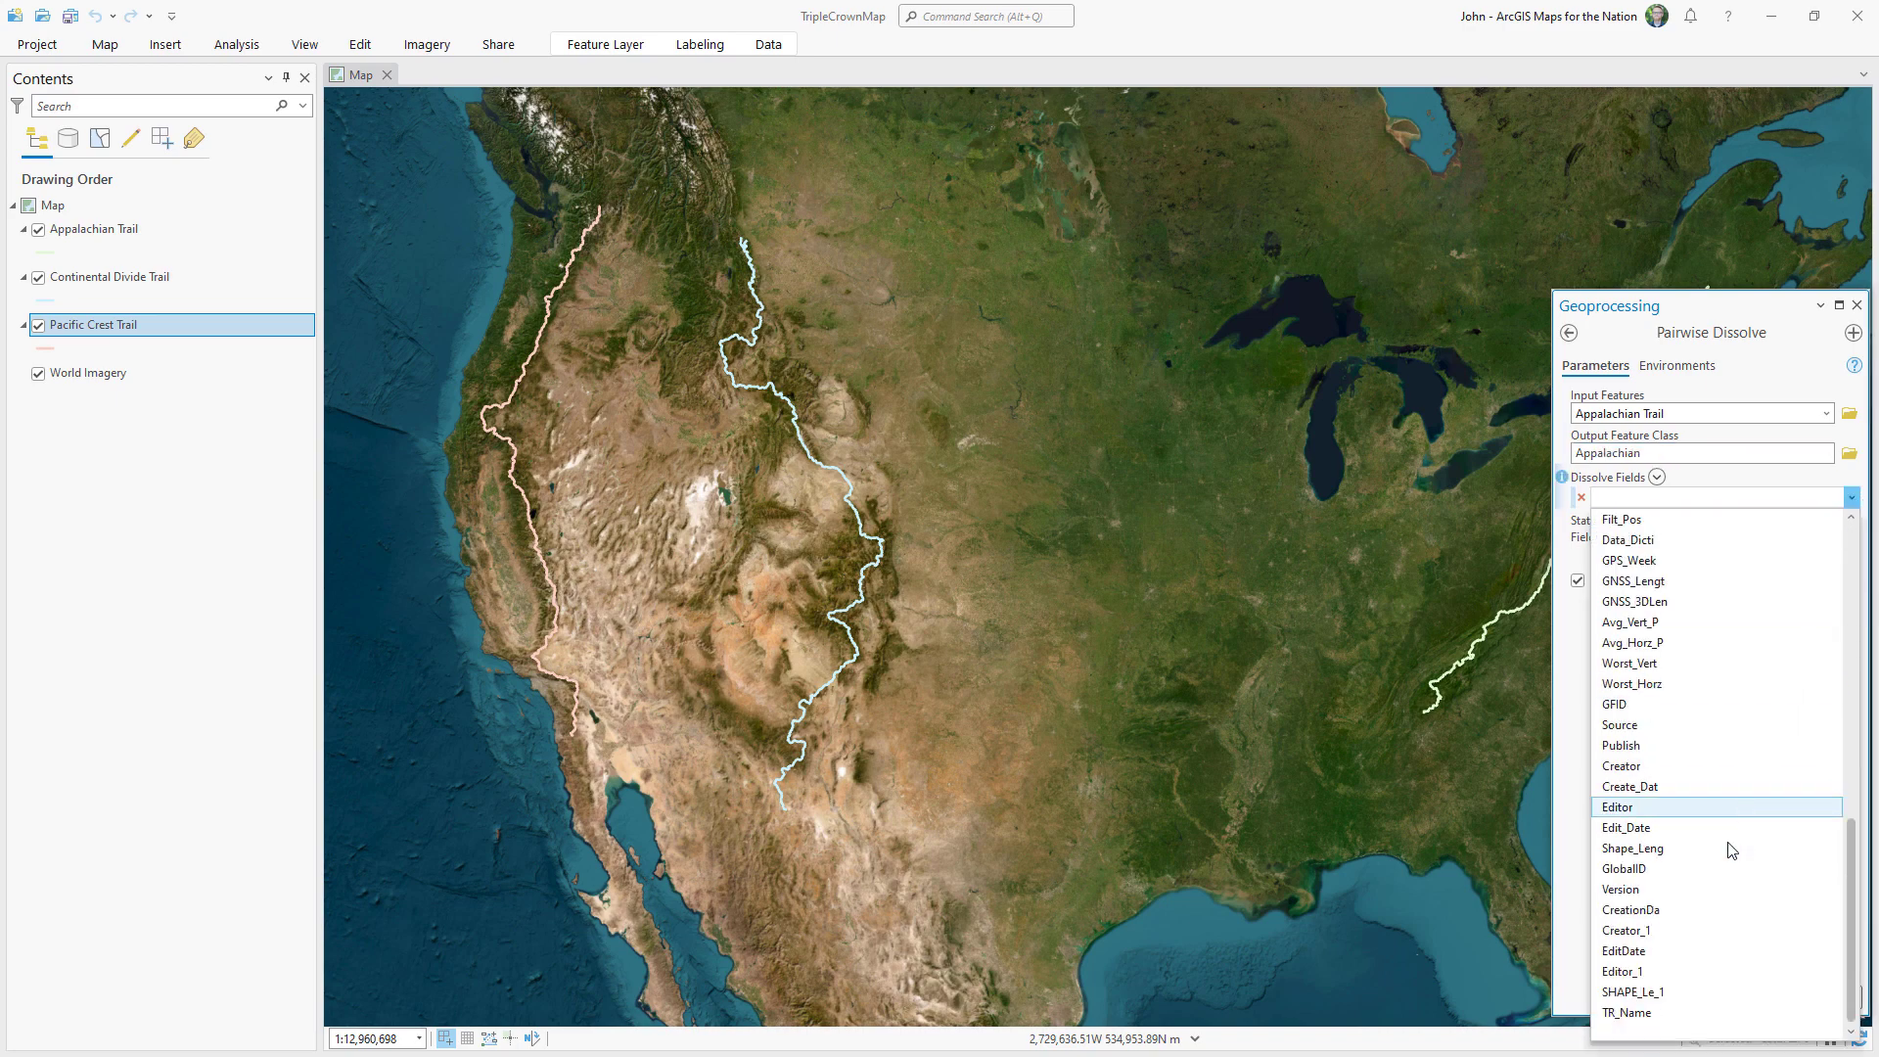
{"action": "left_click", "coordinate": [1658, 1016]}
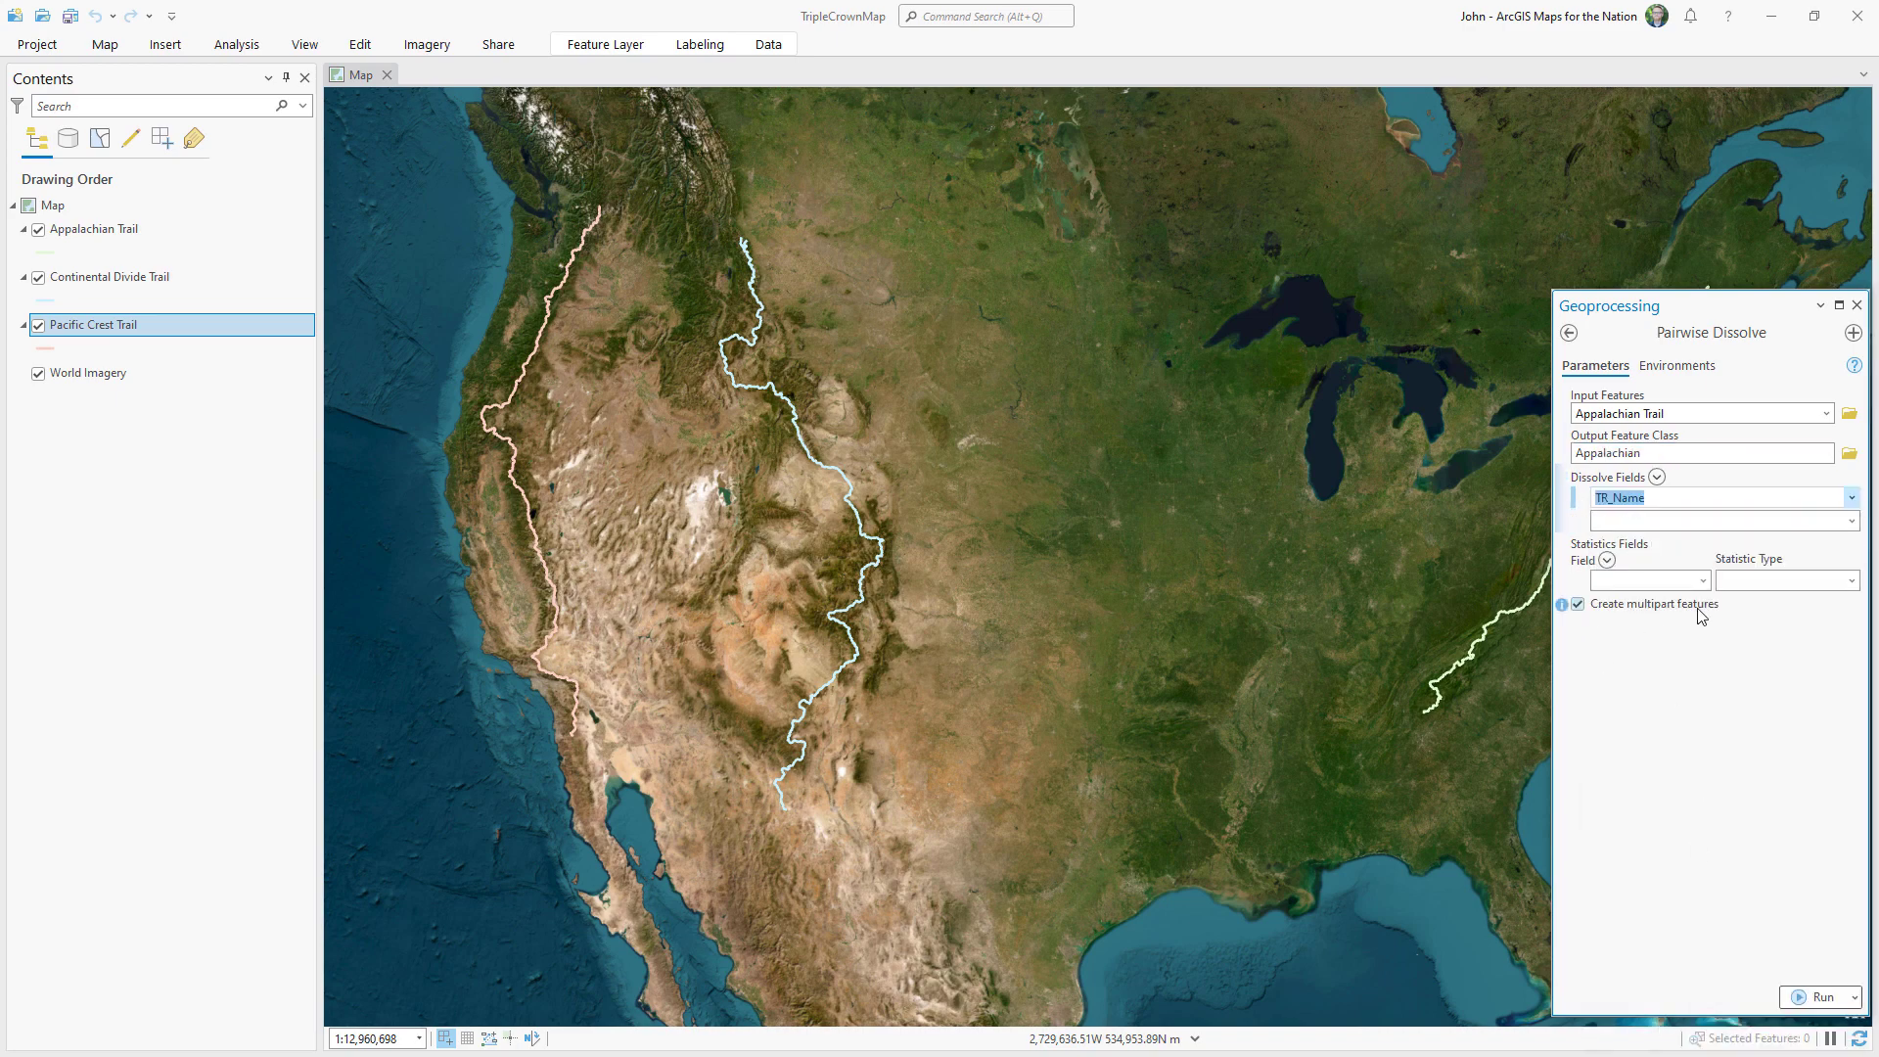
{"action": "left_click", "coordinate": [1819, 996]}
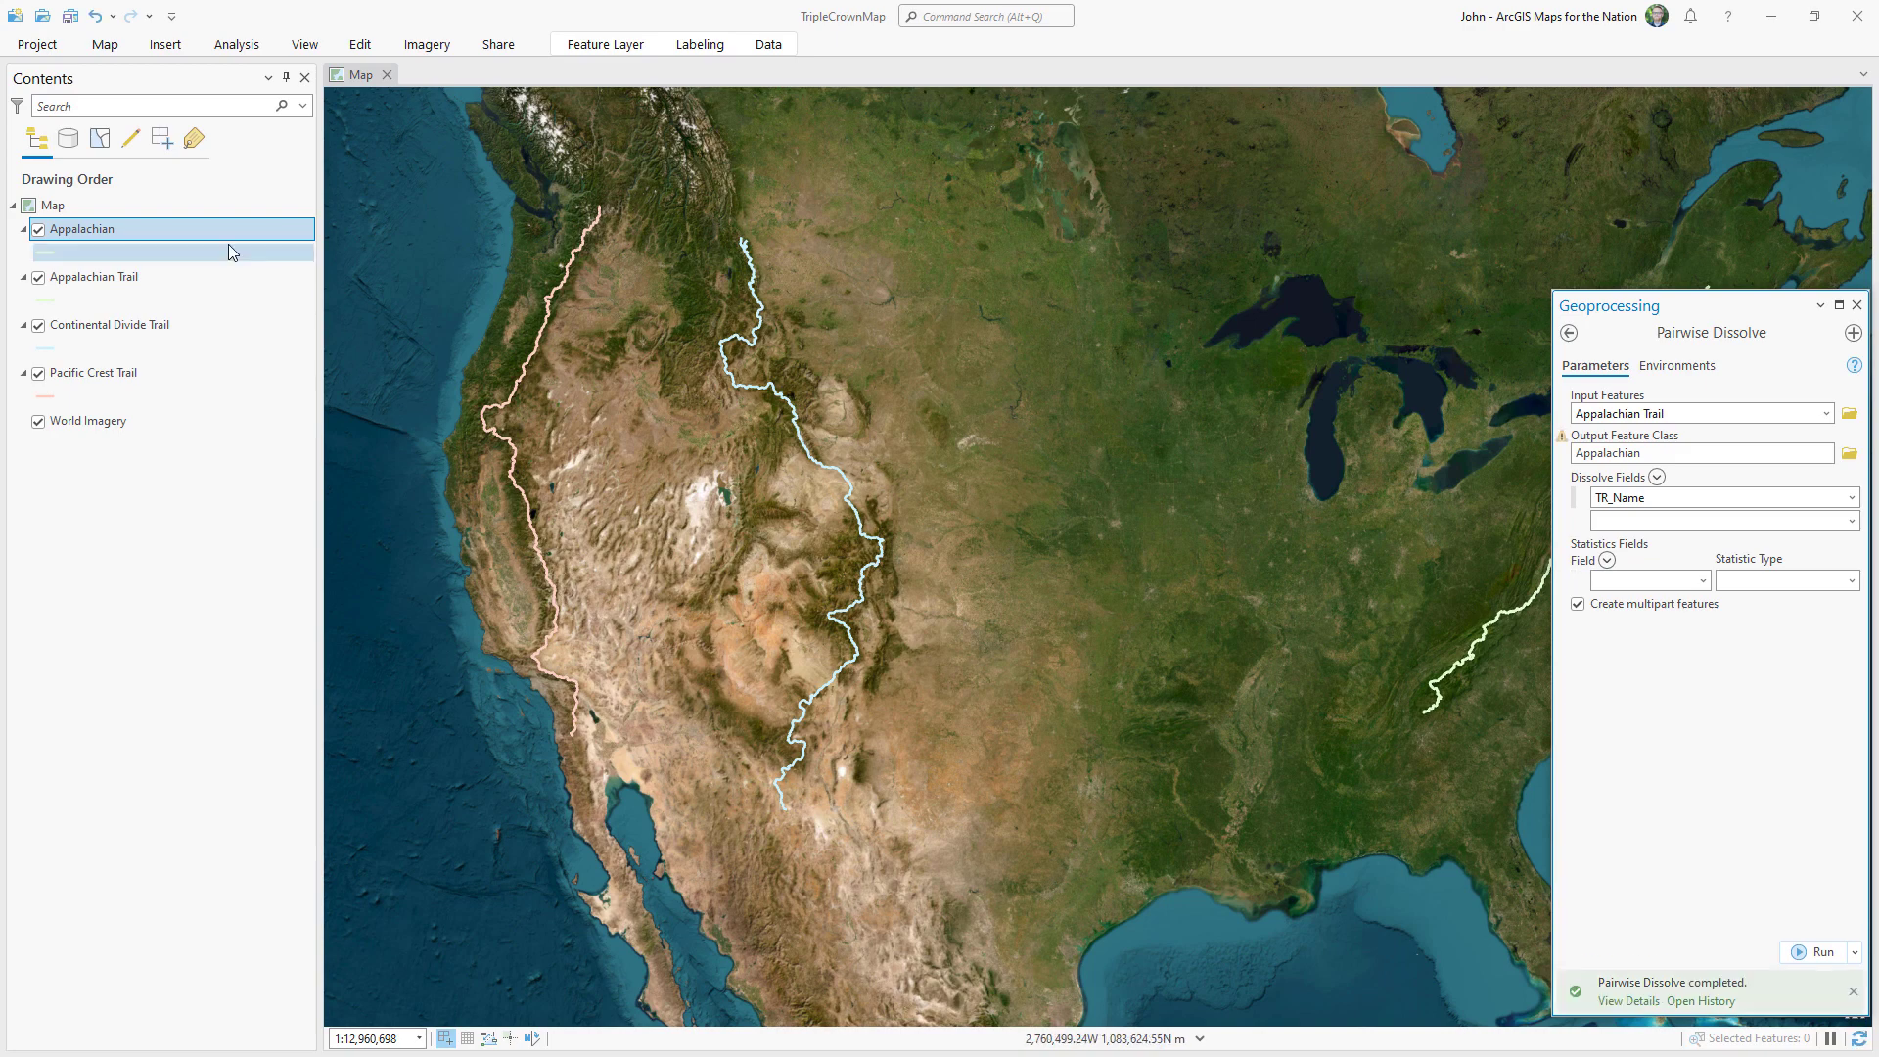
Check the attribute table of the dissolved Appalachian layer and remove the original Appalachian Trail layer from the map.
{"action": "right_click", "coordinate": [231, 229]}
{"action": "left_click", "coordinate": [301, 324]}
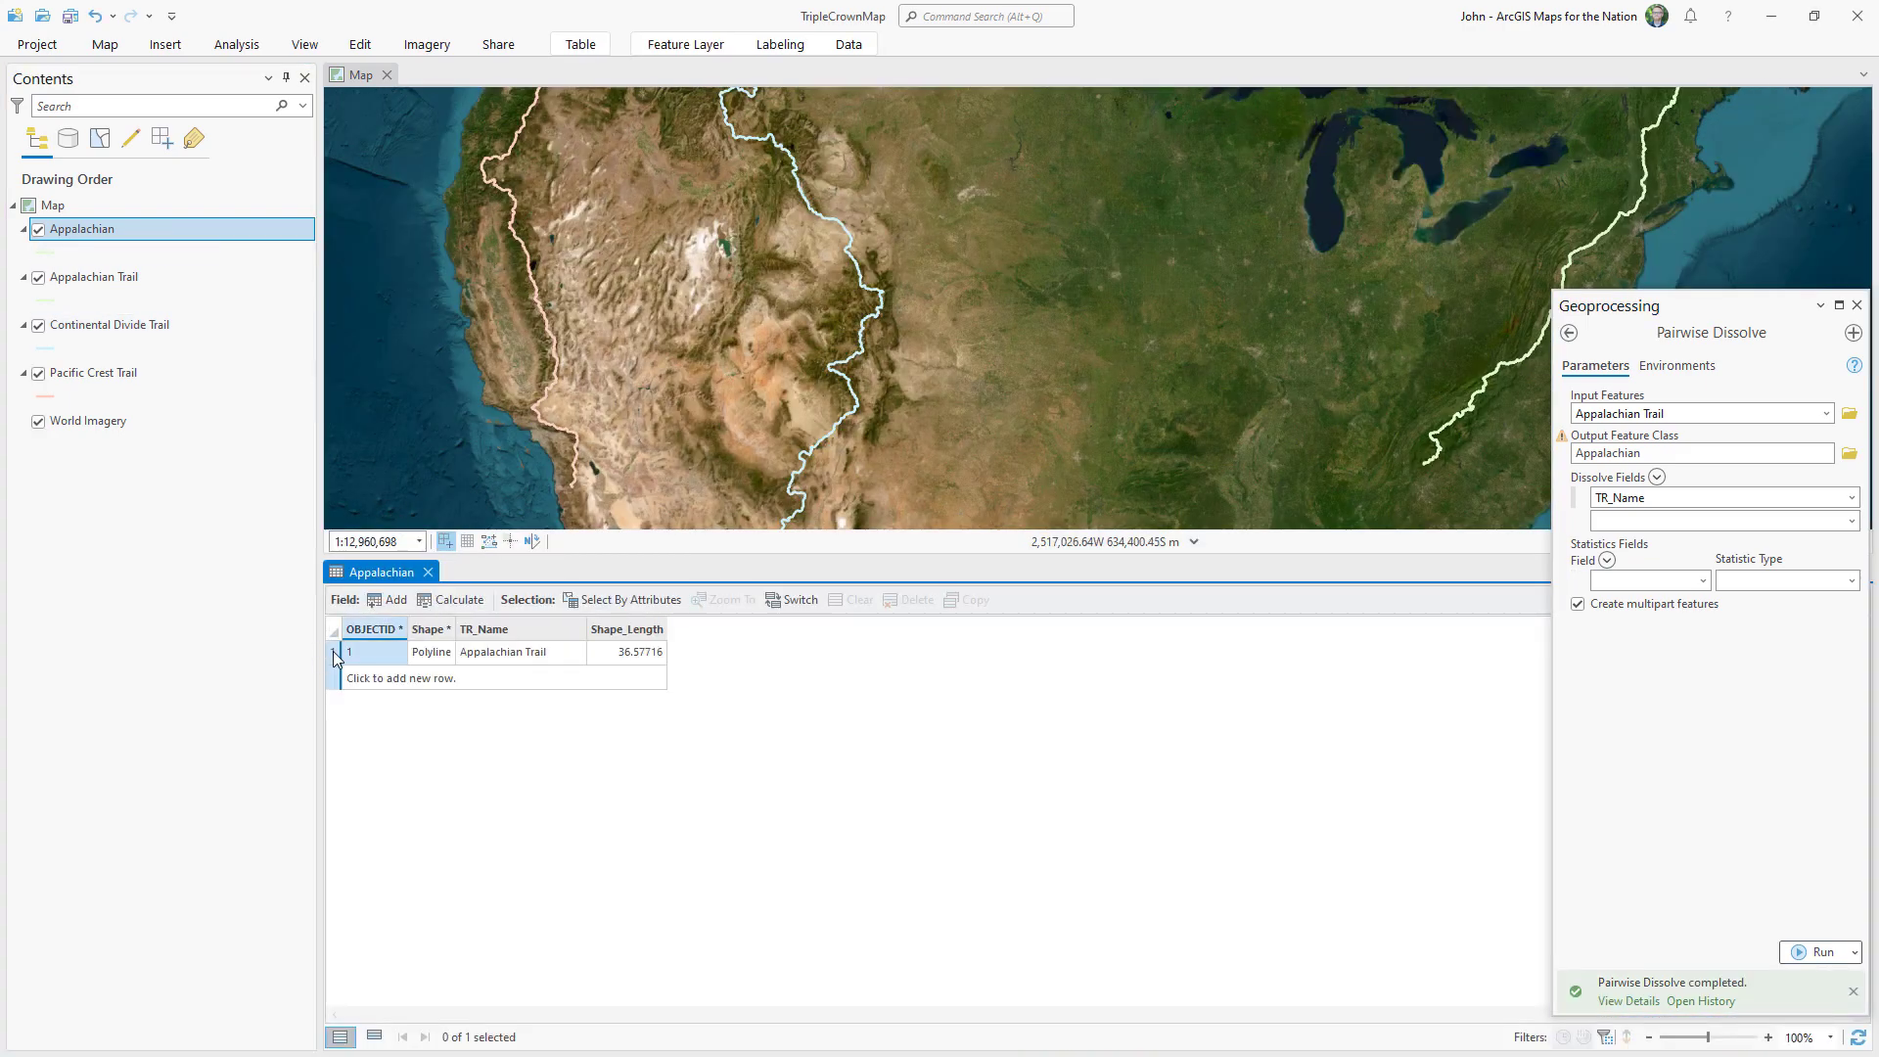
{"action": "left_click", "coordinate": [427, 572]}
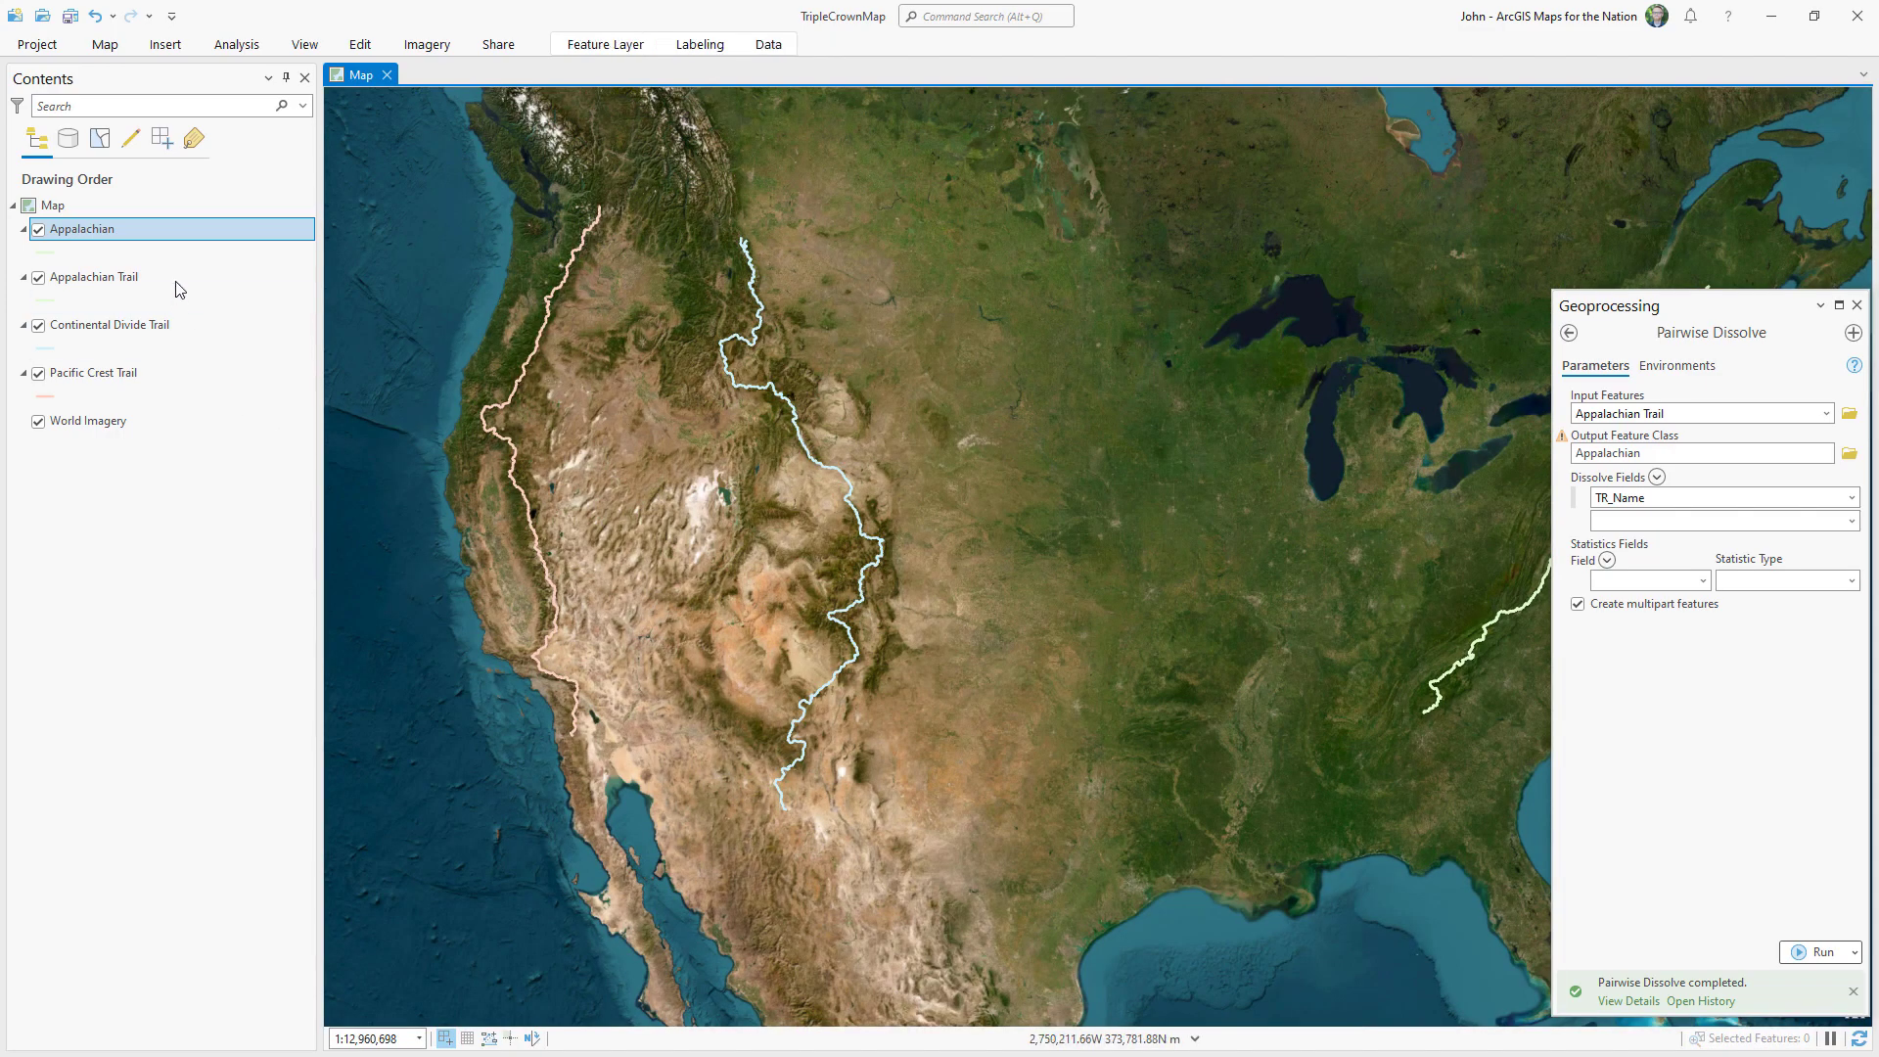
{"action": "right_click", "coordinate": [231, 278]}
{"action": "left_click", "coordinate": [369, 323]}
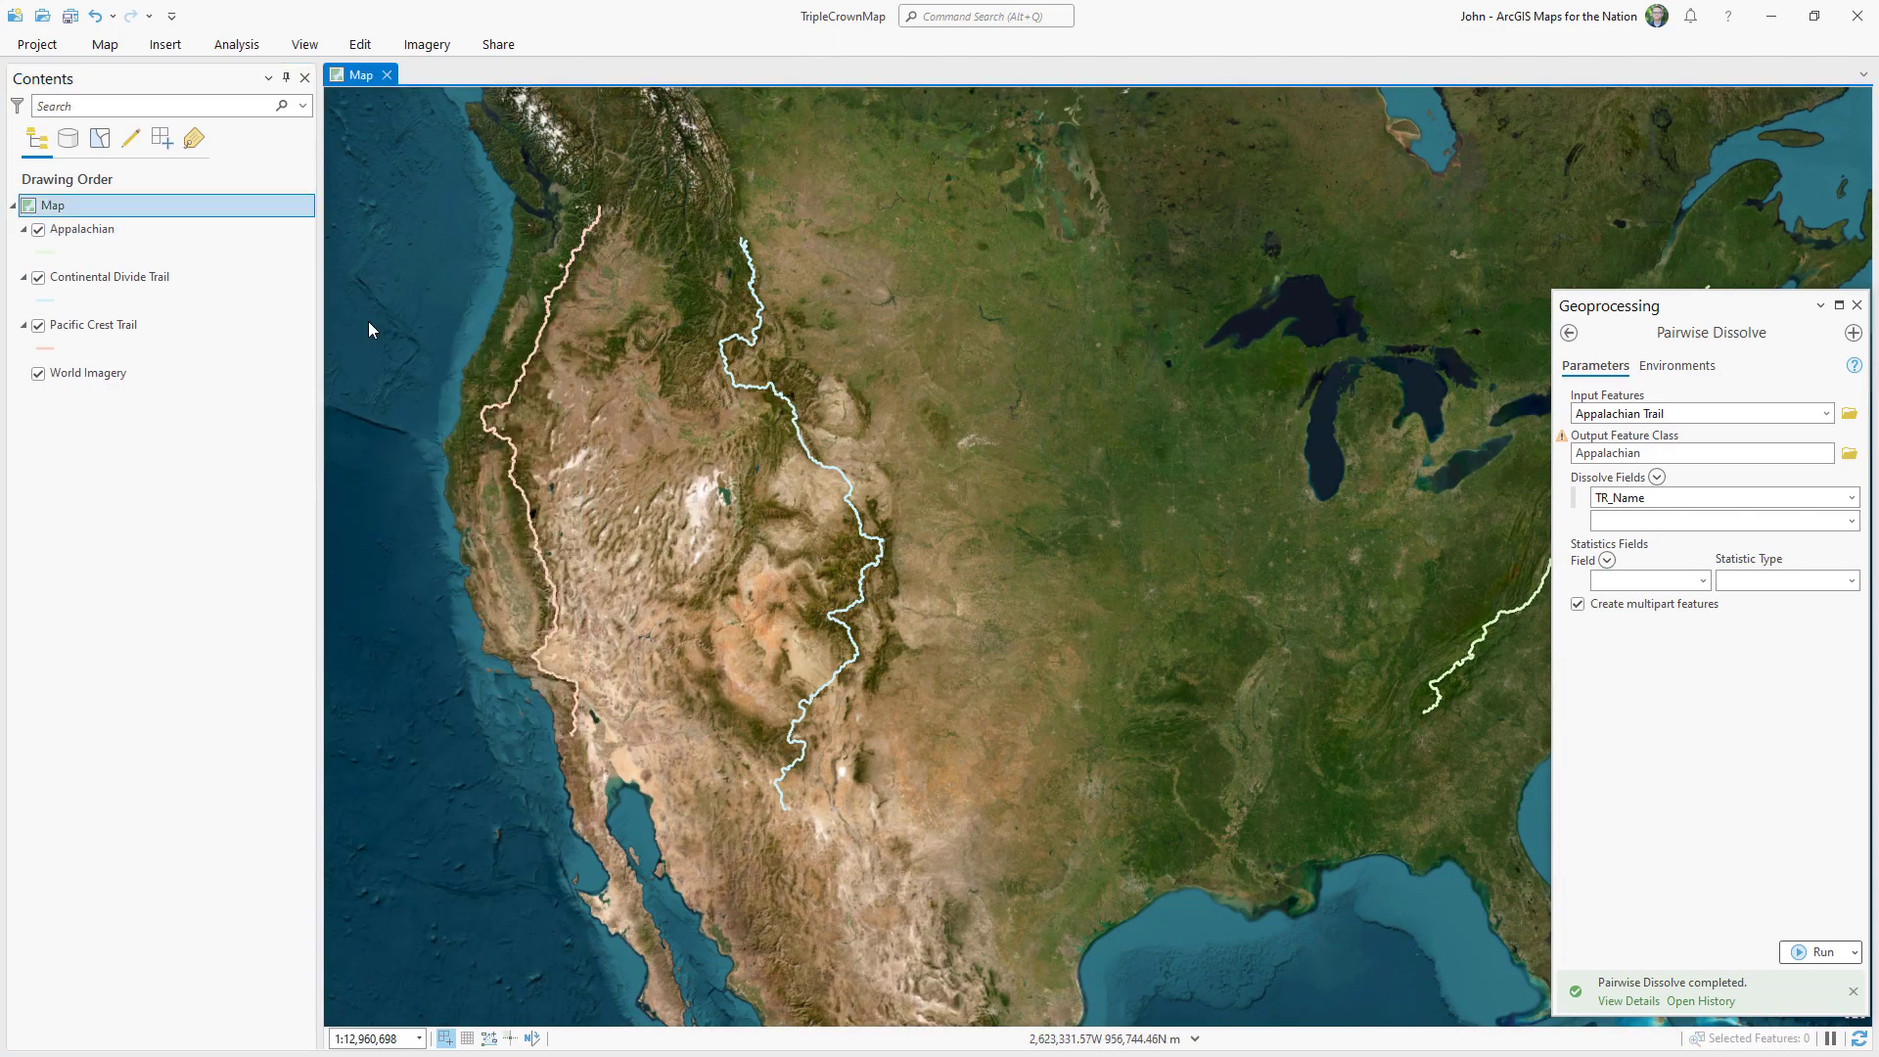
Dissolve the Continental Divide Trail layer on TR_Name into a feature class named Continental and remove the original layer.
{"action": "left_click", "coordinate": [1827, 413]}
{"action": "left_click", "coordinate": [1759, 455]}
{"action": "left_click", "coordinate": [1781, 452]}
{"action": "triple_click", "coordinate": [1780, 452]}
{"action": "type", "text": "Continental"}
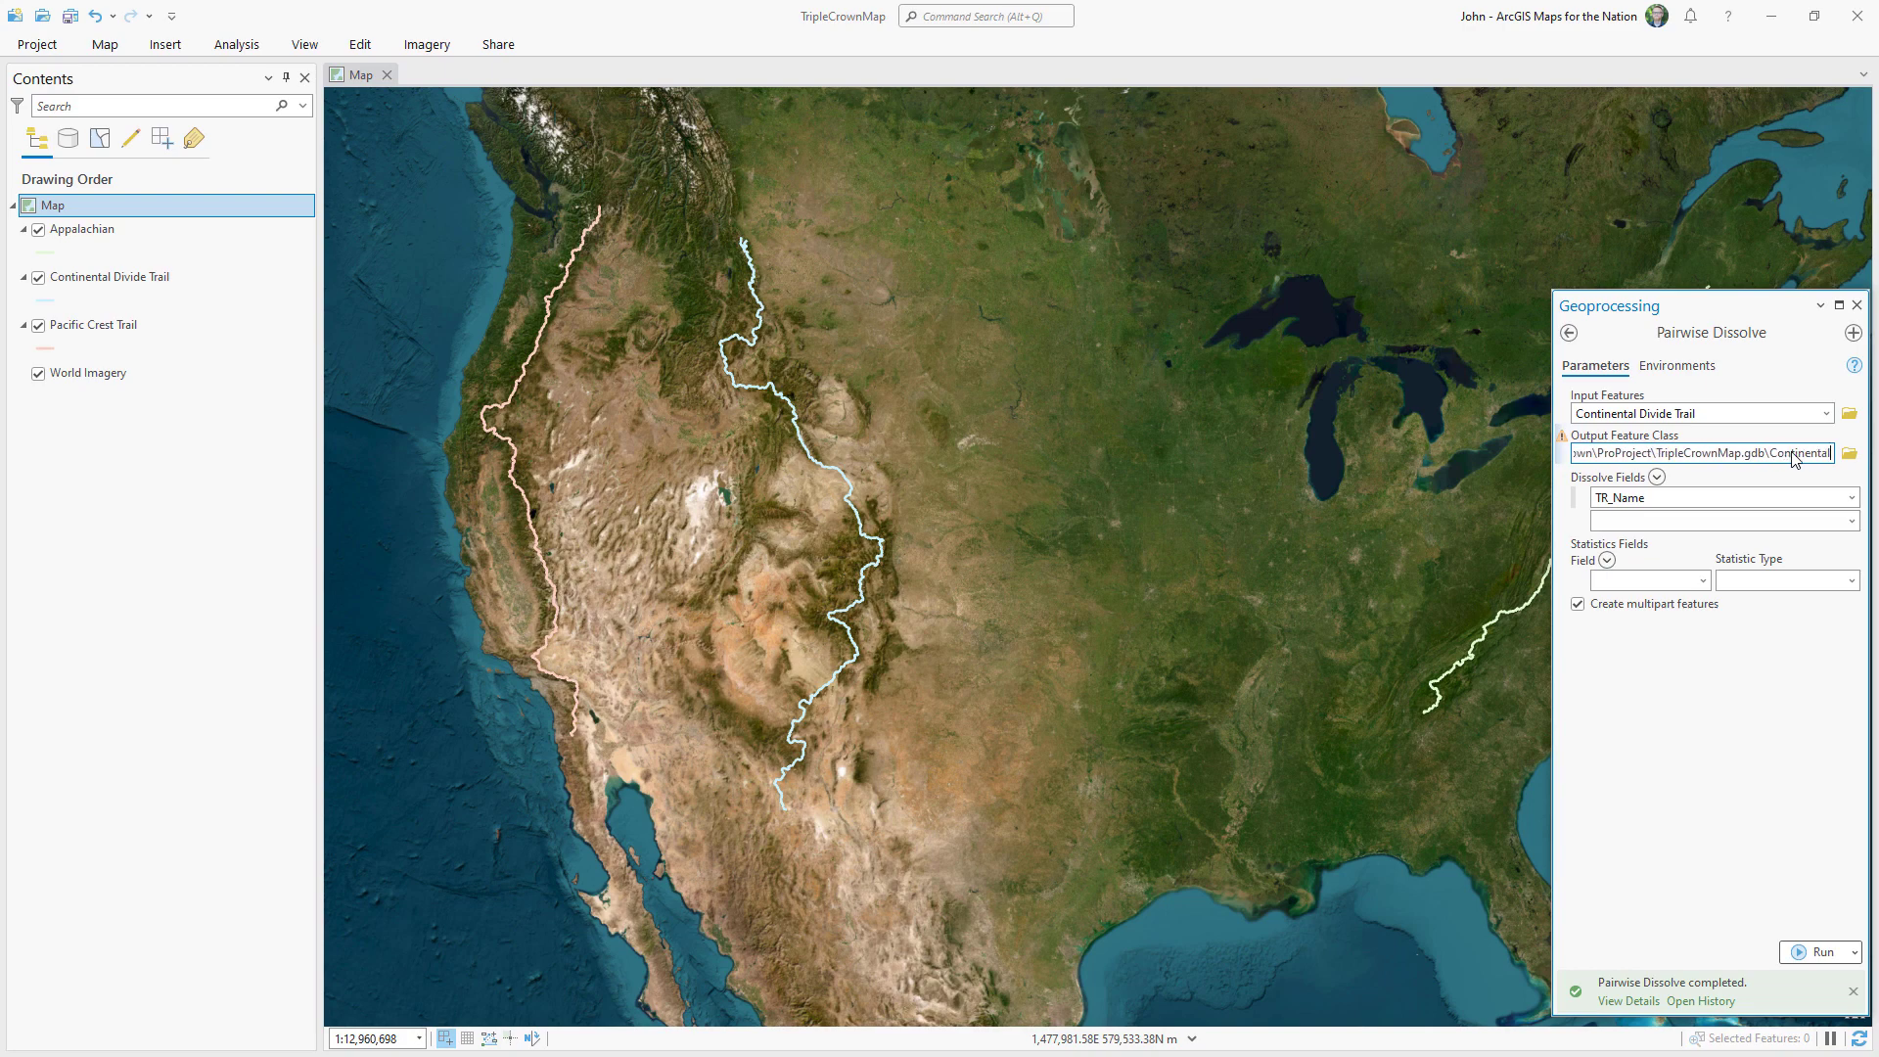
{"action": "left_click", "coordinate": [1822, 953]}
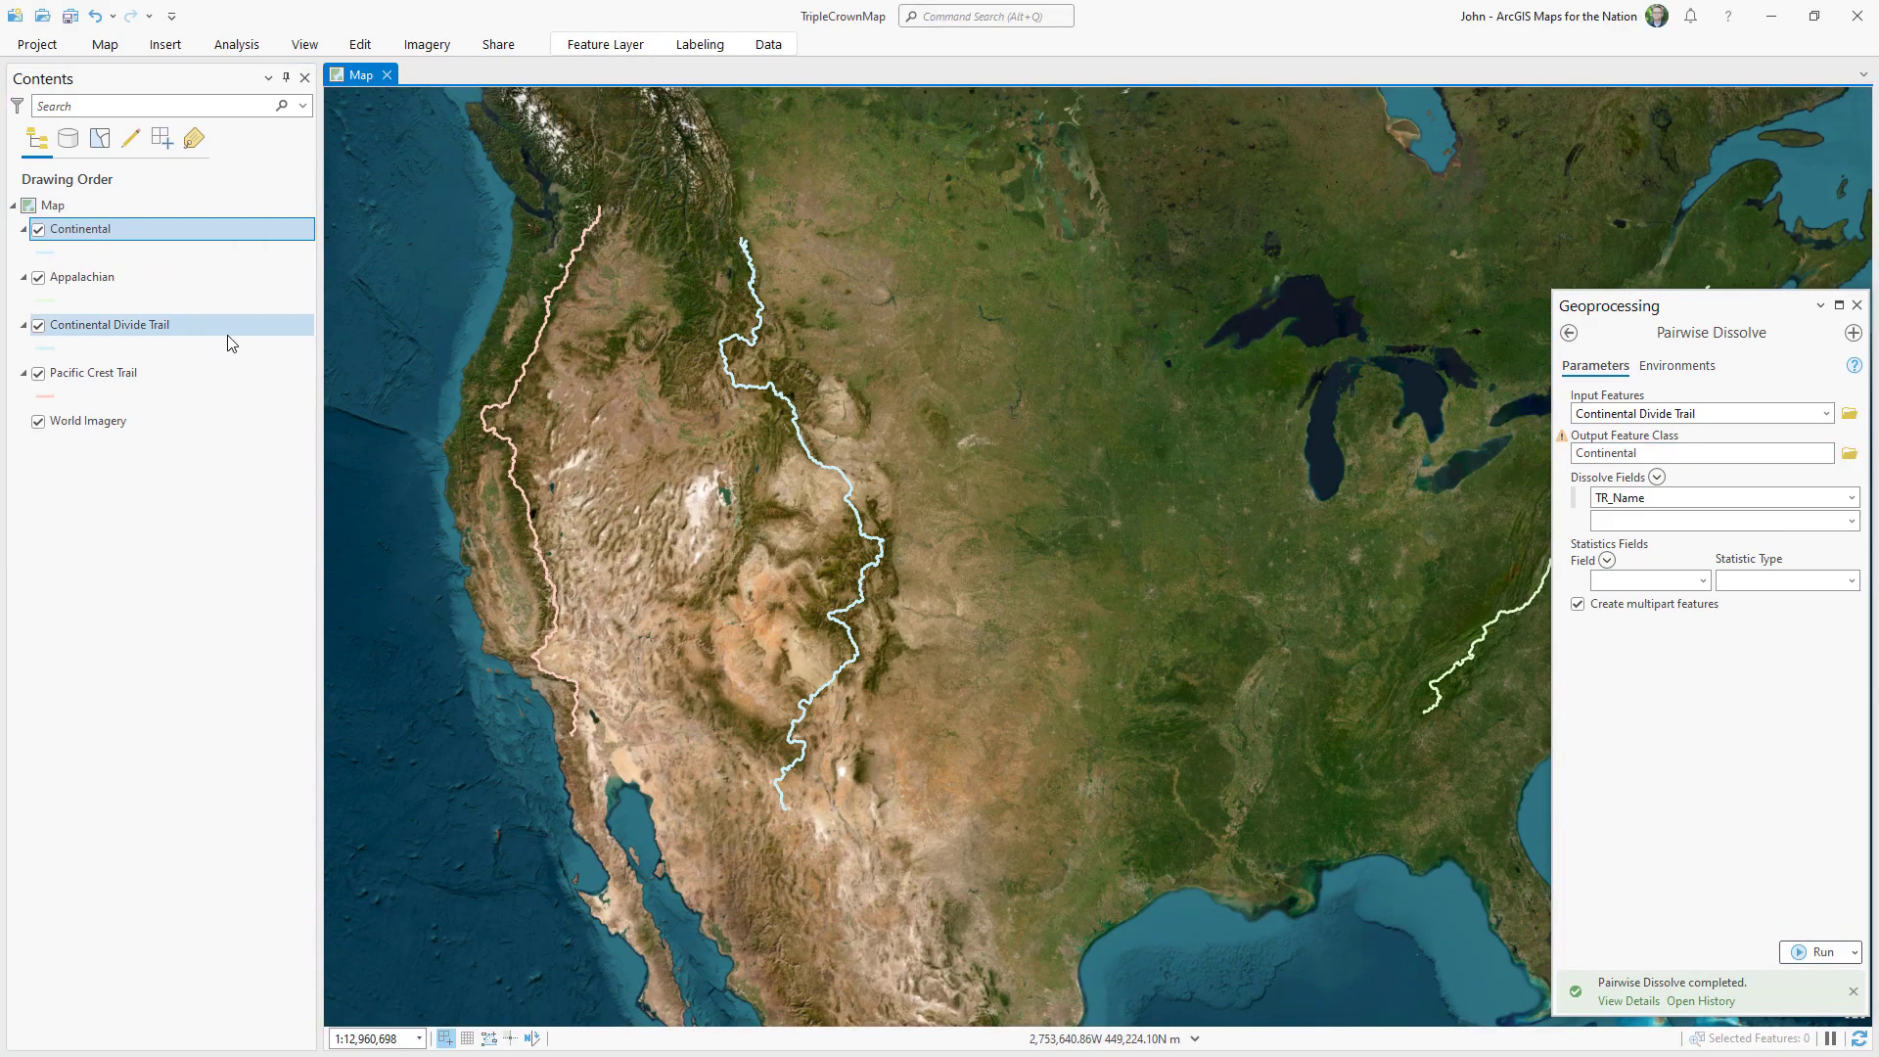
{"action": "right_click", "coordinate": [227, 334]}
{"action": "left_click", "coordinate": [268, 380]}
Dissolve the Pacific Crest Trail layer on TR_Name into a feature class named Pacific and remove the original layer.
{"action": "left_click", "coordinate": [1827, 413]}
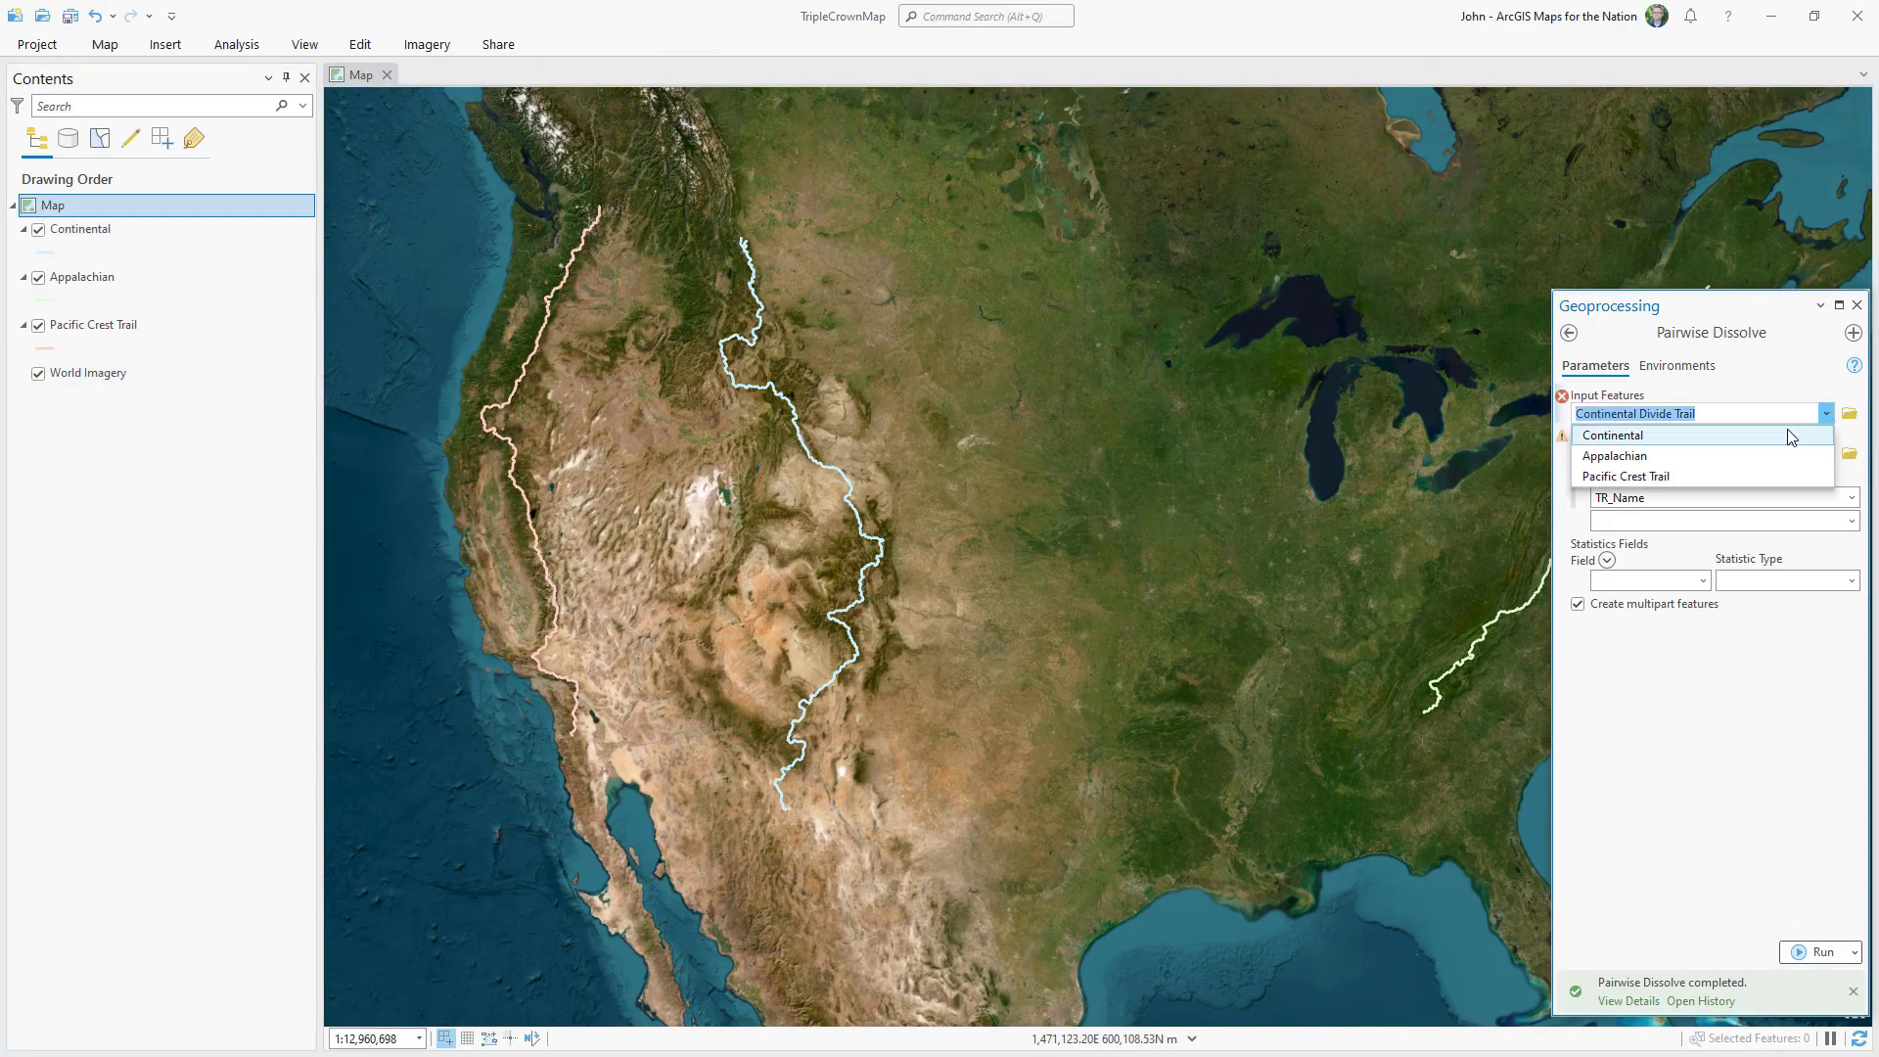
{"action": "left_click", "coordinate": [1713, 476]}
{"action": "left_click", "coordinate": [1811, 453]}
{"action": "double_click", "coordinate": [1795, 454]}
{"action": "type", "text": "Pacific"}
{"action": "key", "text": "Return"}
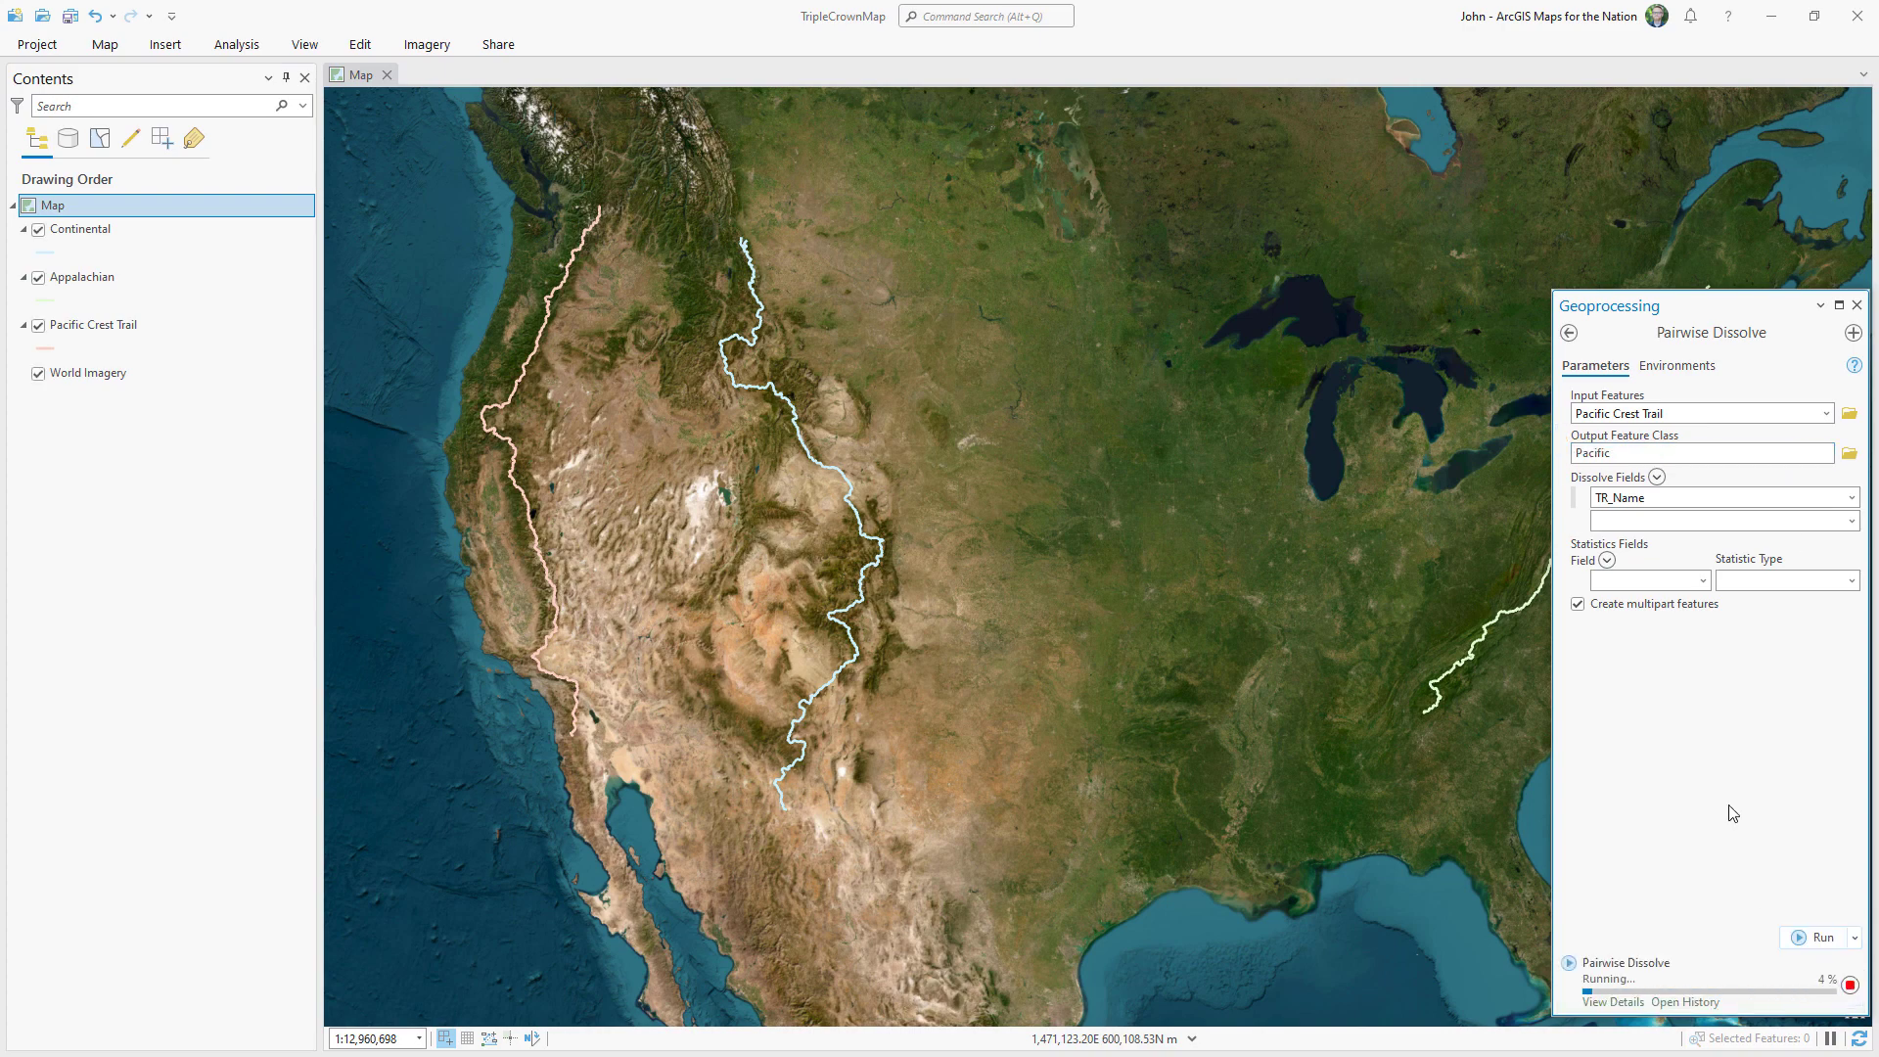
{"action": "right_click", "coordinate": [238, 223]}
{"action": "left_click", "coordinate": [293, 312]}
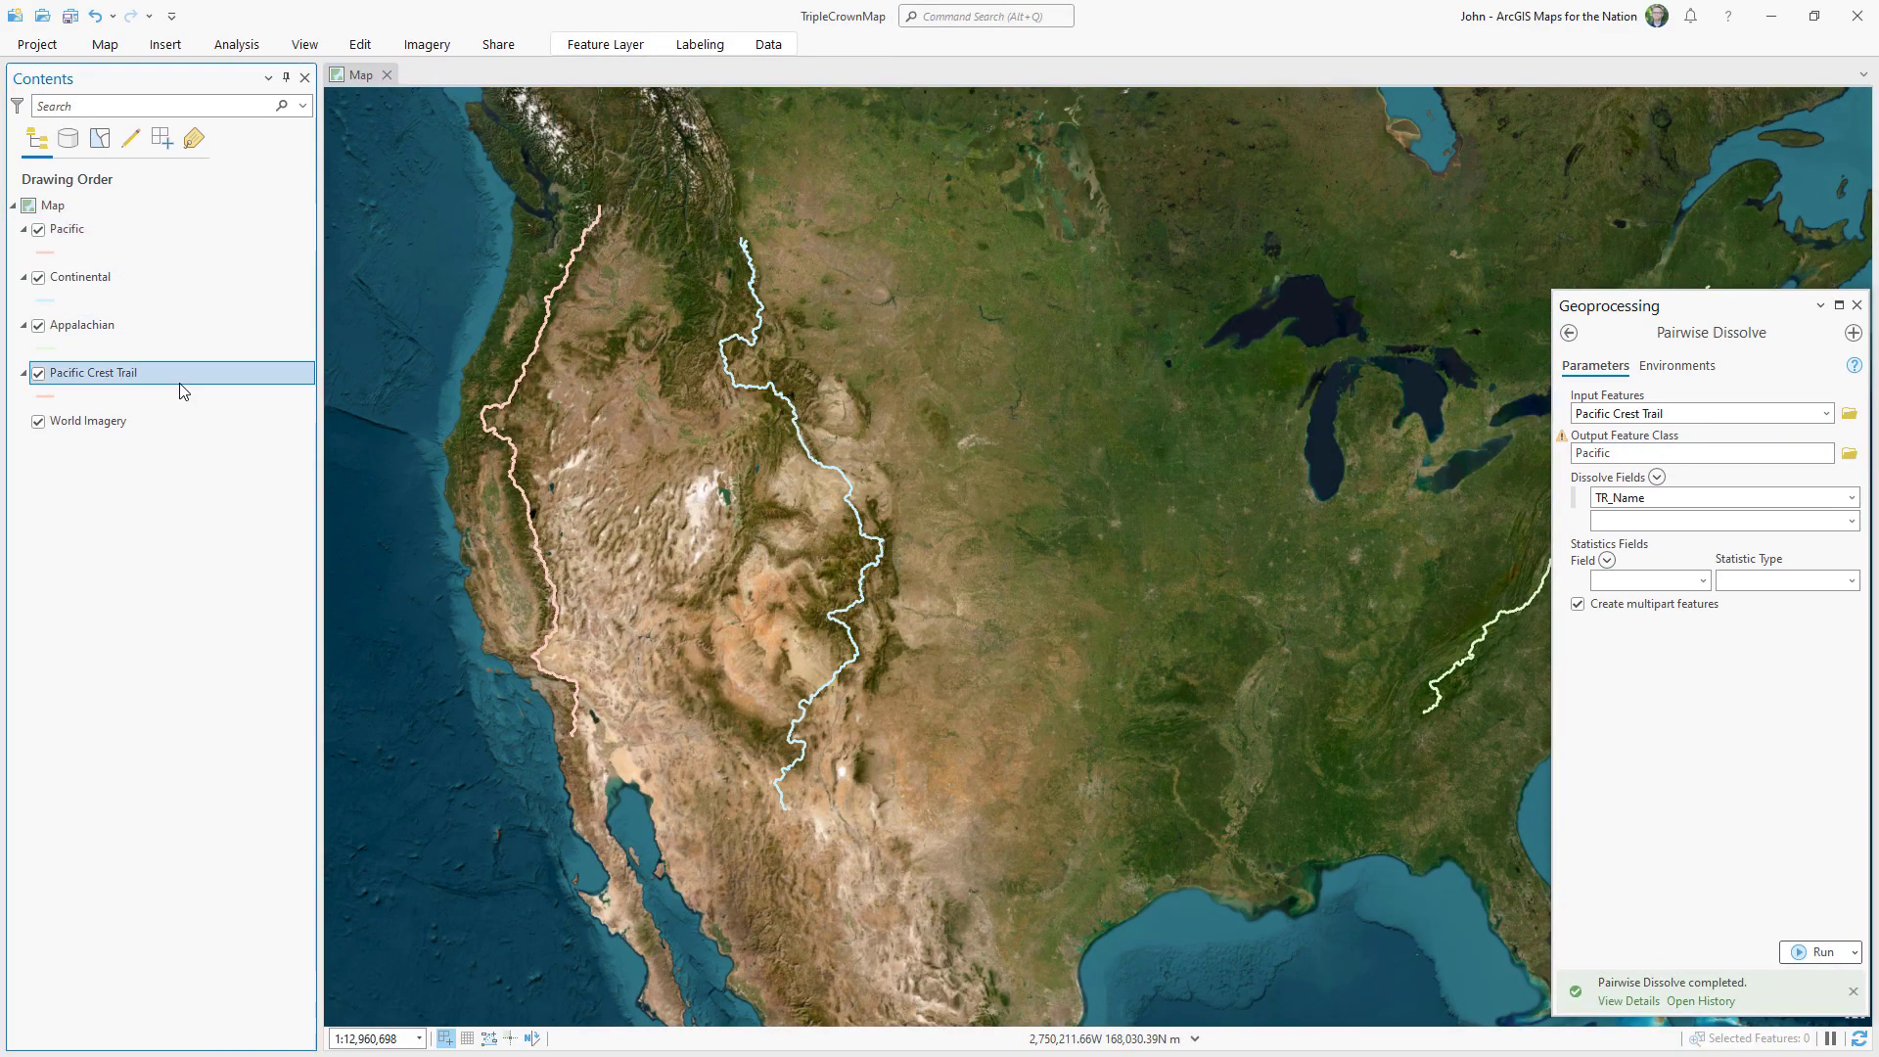
{"action": "key", "text": "Delete"}
Merge the Appalachian, Continental and Pacific layers into an output dataset named TripleCrown.
{"action": "left_click", "coordinate": [1569, 333]}
{"action": "left_click", "coordinate": [1605, 333]}
{"action": "type", "text": "merge"}
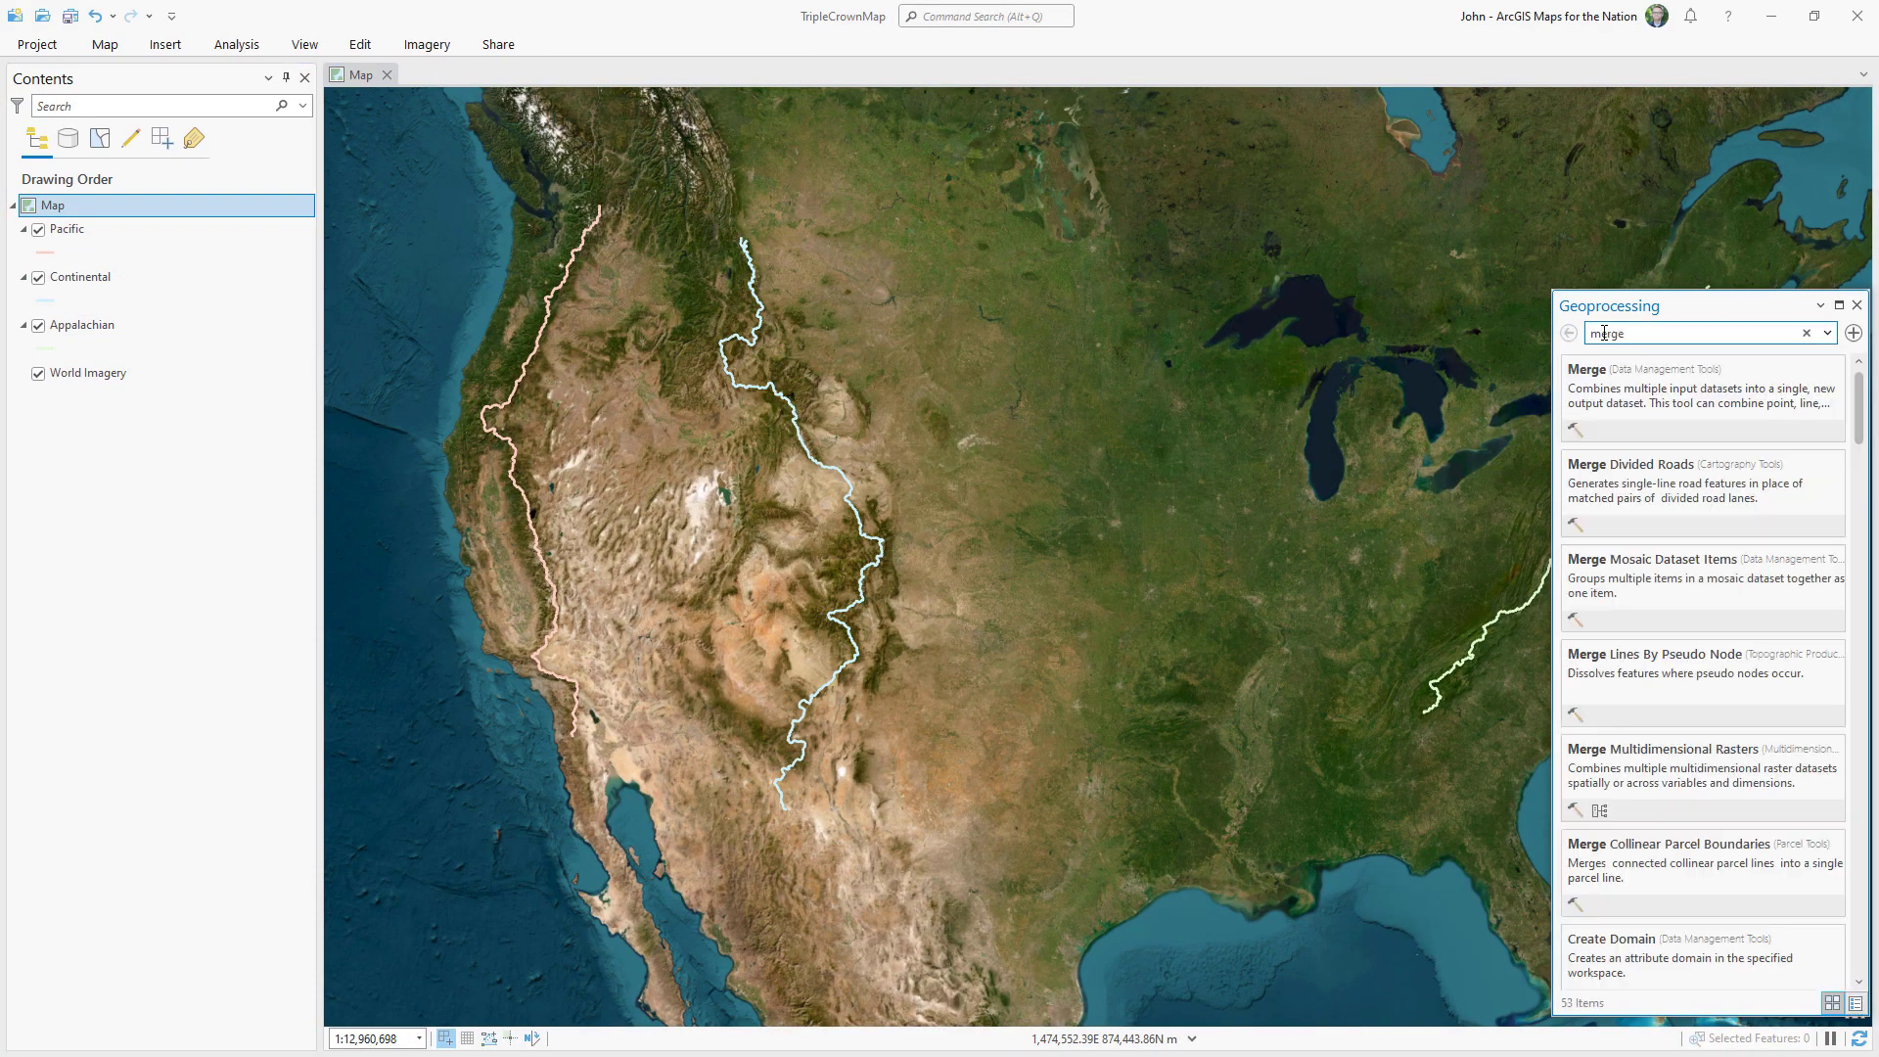
{"action": "left_click", "coordinate": [1646, 403]}
{"action": "left_click", "coordinate": [1633, 421]}
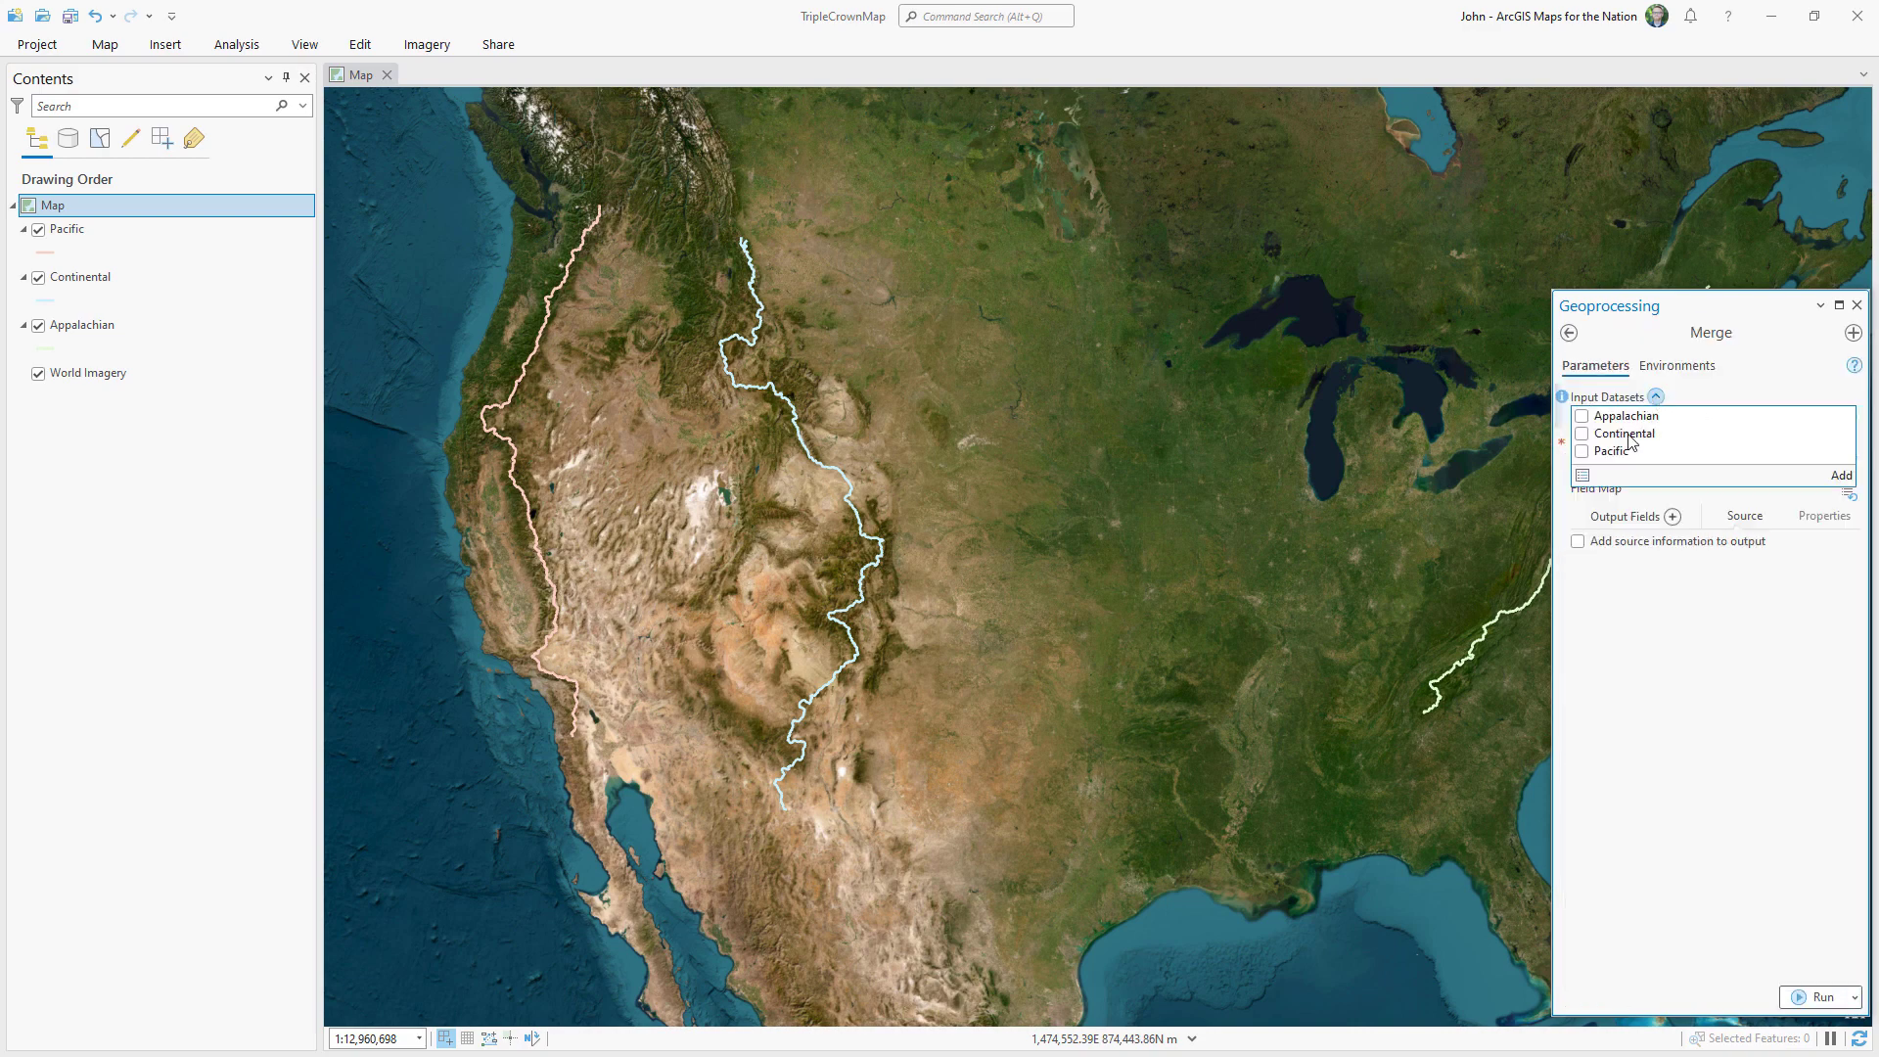
{"action": "left_click", "coordinate": [1841, 476]}
{"action": "left_click", "coordinate": [1586, 528]}
{"action": "left_click_drag", "start_coordinate": [1728, 529], "coordinate": [1850, 529]}
{"action": "type", "text": "TripleCro"}
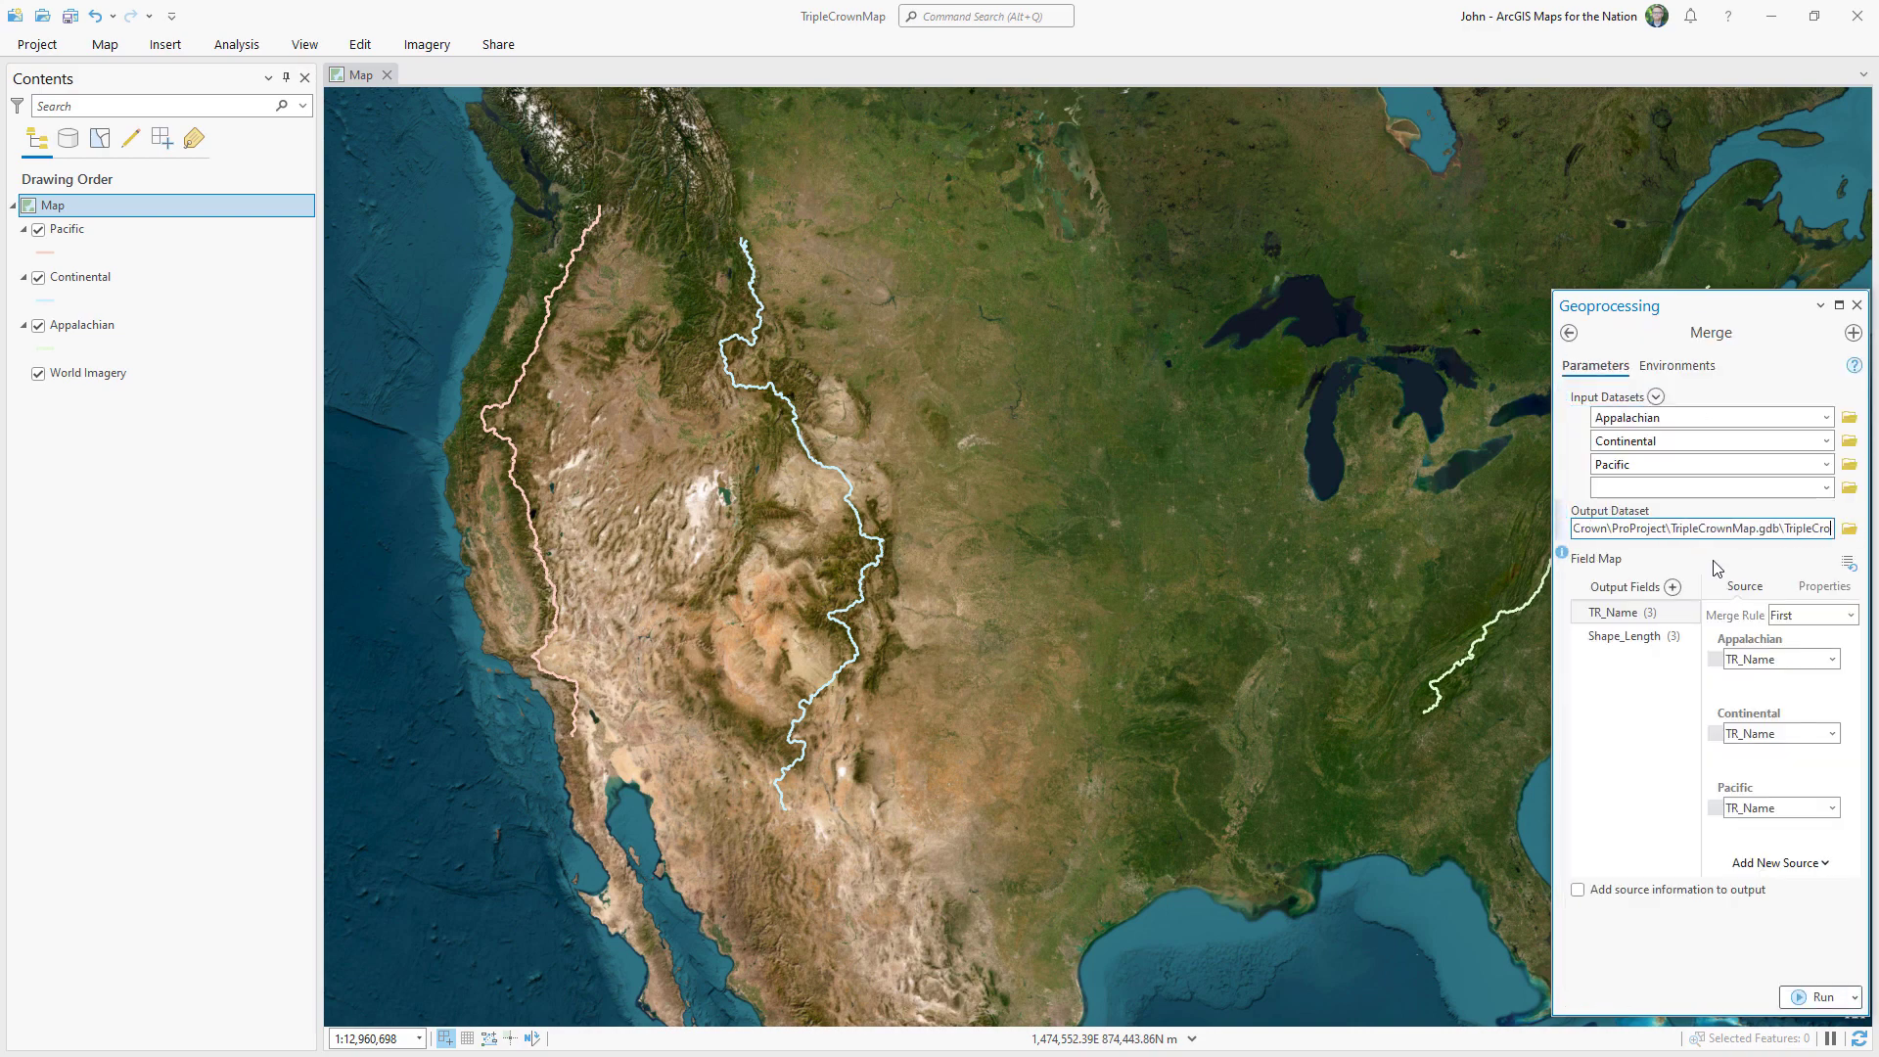
{"action": "type", "text": "wn"}
{"action": "left_click", "coordinate": [1819, 997]}
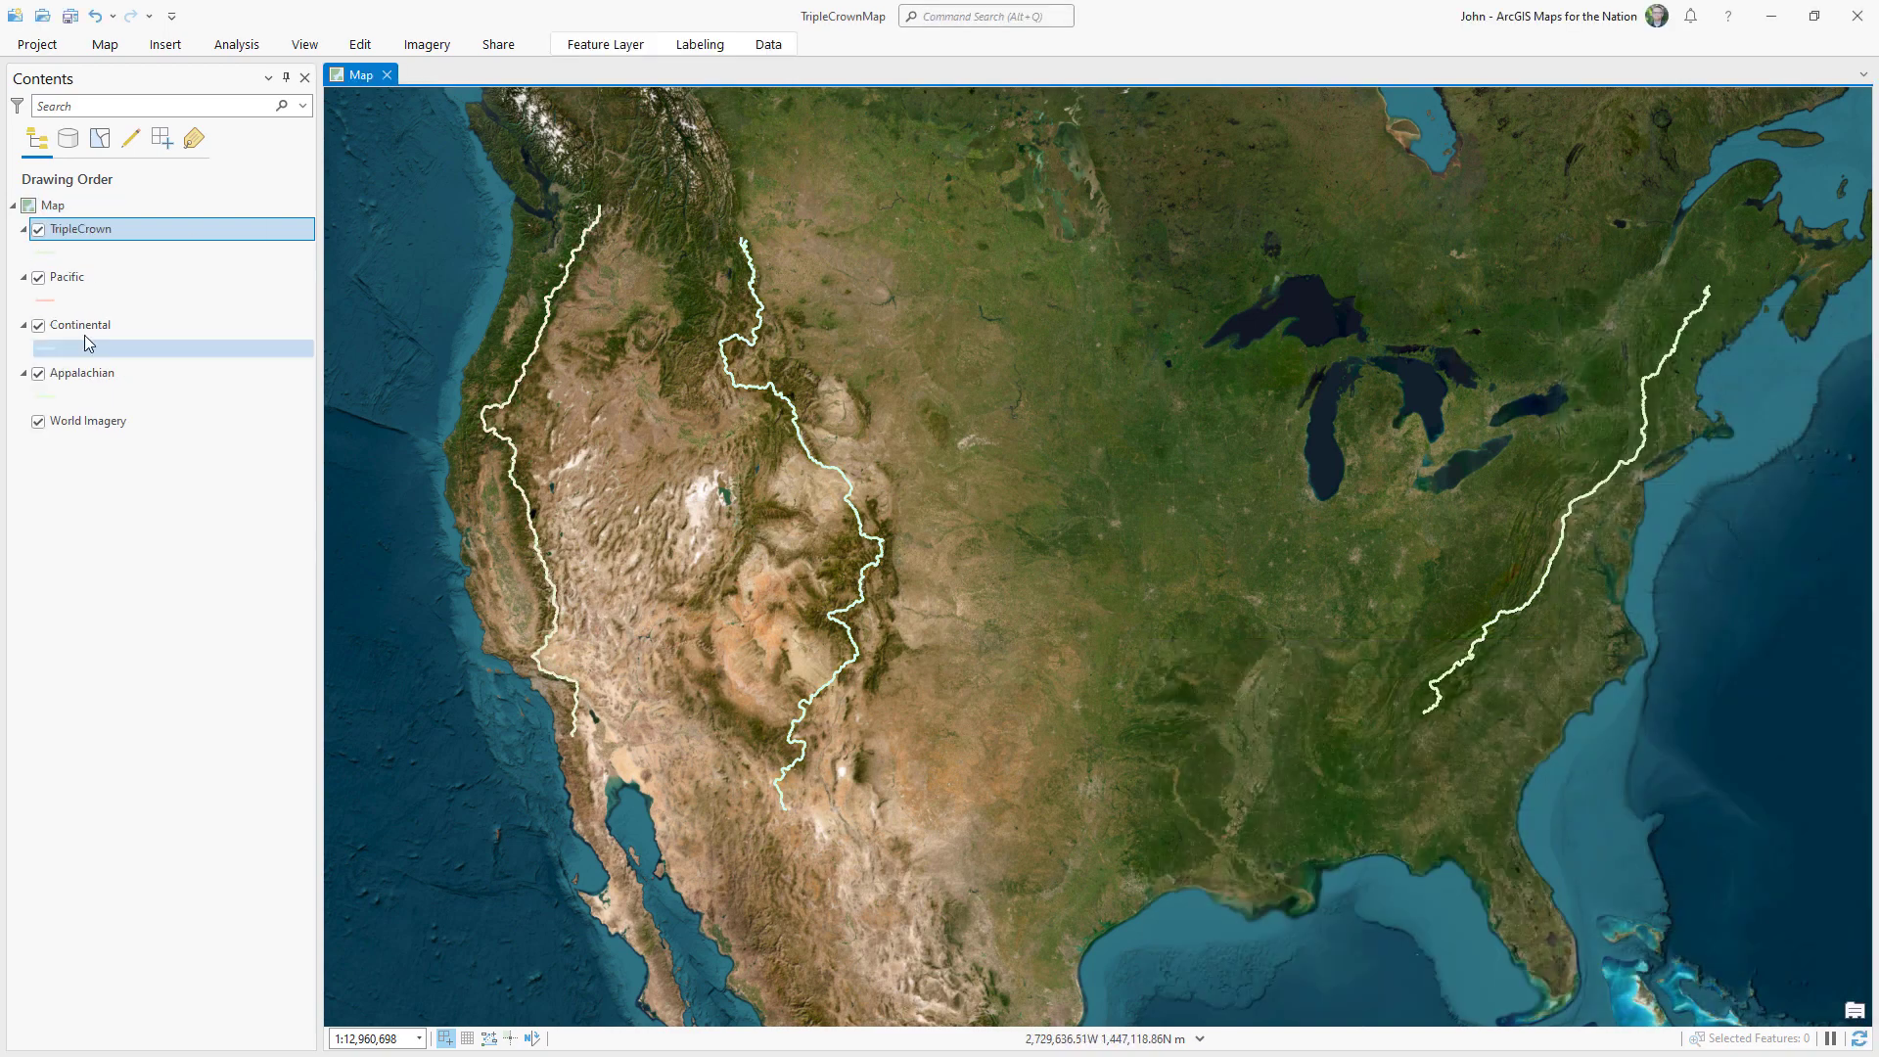
Compare layer visibility, then remove the Pacific, Continental and Appalachian layers, keeping TripleCrown and World Imagery.
{"action": "left_click", "coordinate": [39, 277]}
{"action": "left_click", "coordinate": [38, 325]}
{"action": "left_click", "coordinate": [38, 373]}
{"action": "left_click", "coordinate": [38, 229]}
{"action": "left_click", "coordinate": [38, 229]}
{"action": "left_click", "coordinate": [172, 283]}
{"action": "left_click", "coordinate": [174, 378], "text": "shift"}
{"action": "right_click", "coordinate": [174, 376]}
{"action": "left_click", "coordinate": [192, 370]}
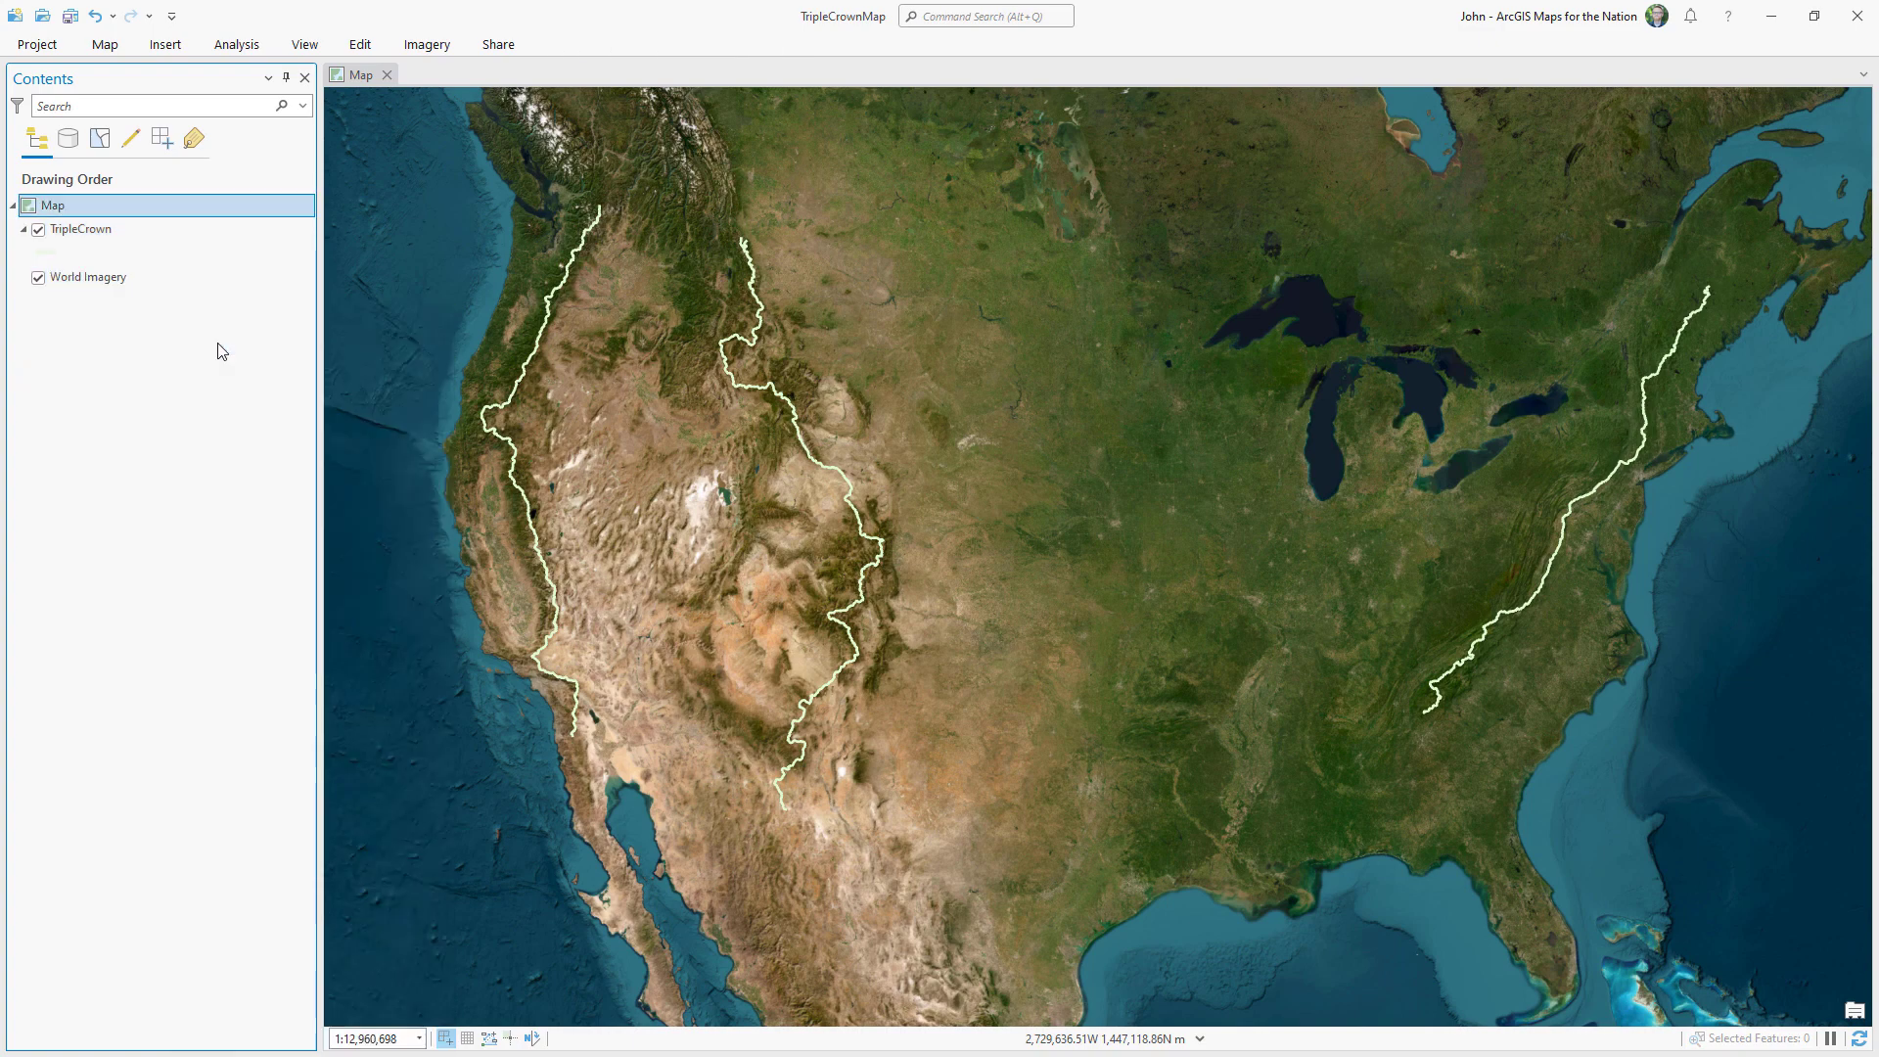
Examine the records in the TripleCrown layer's attribute table and close it.
{"action": "right_click", "coordinate": [250, 235]}
{"action": "left_click", "coordinate": [323, 335]}
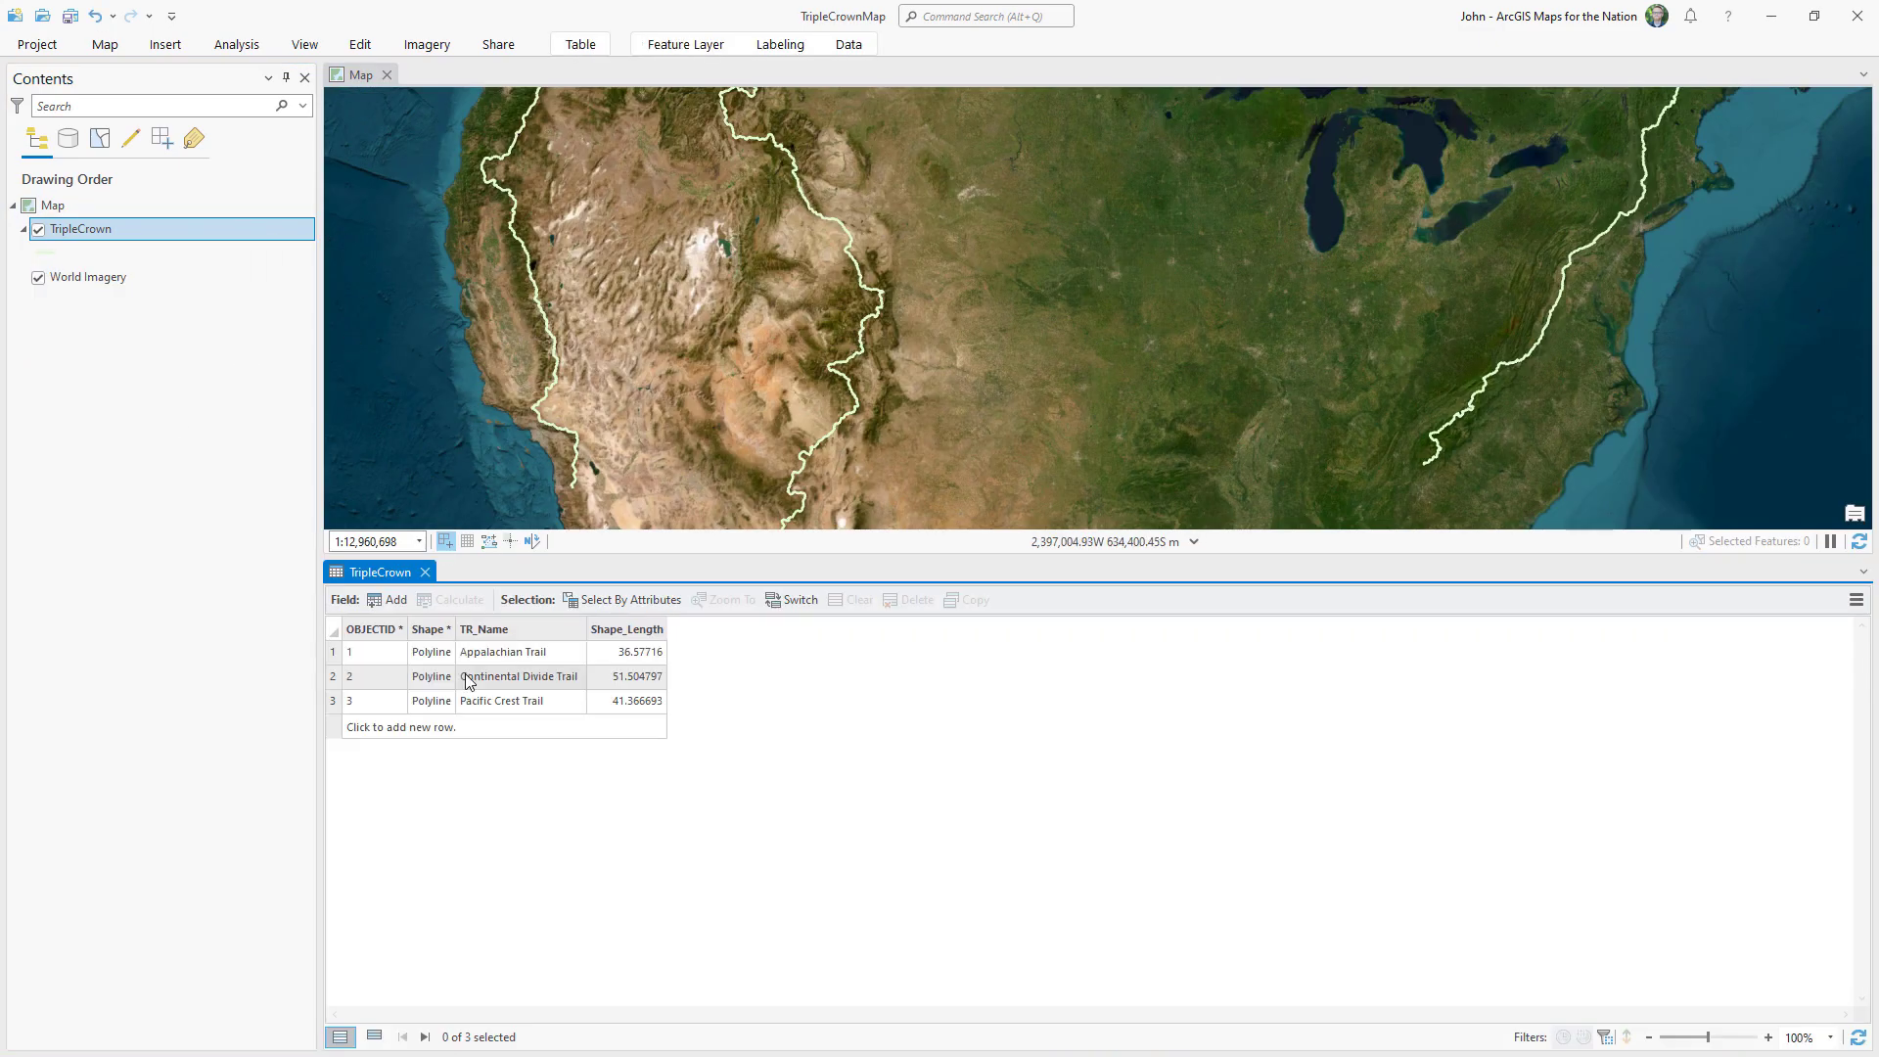
{"action": "left_click", "coordinate": [425, 572]}
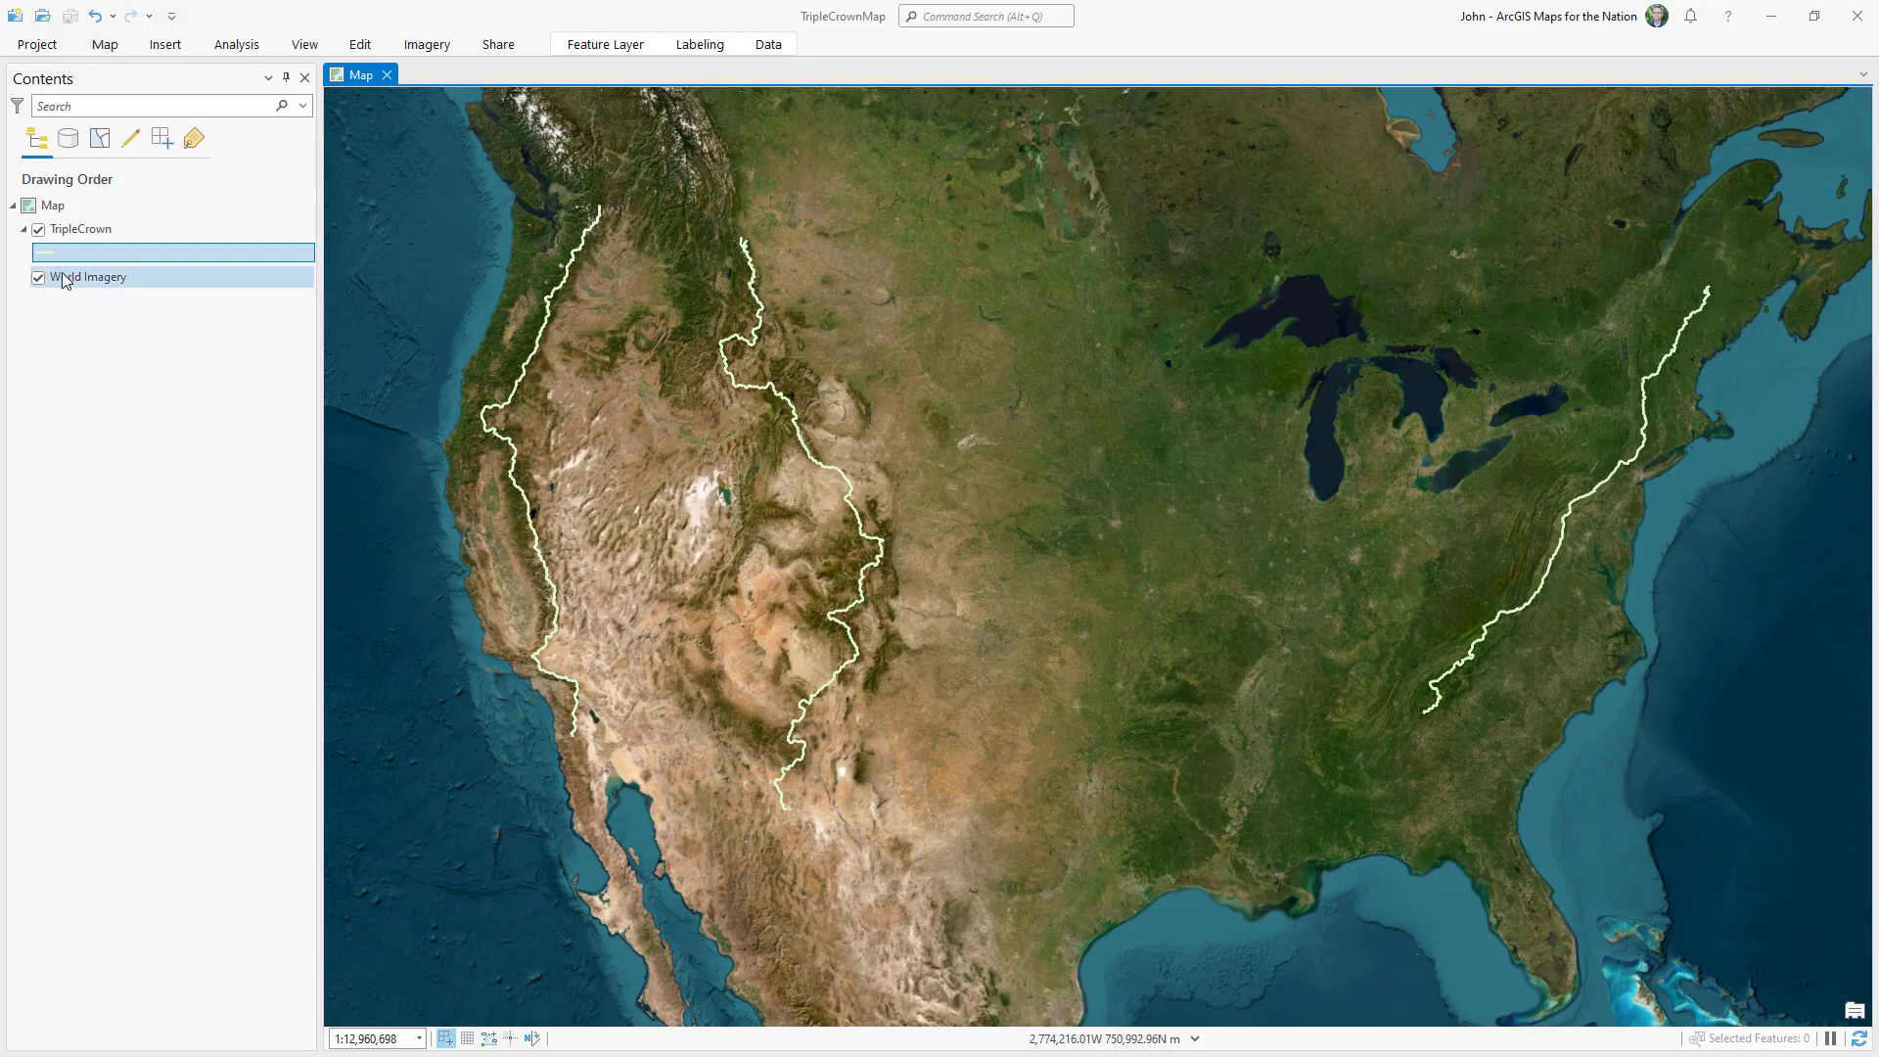
Set the TripleCrown line symbol to a 1 pt width and a dark green color, and apply it.
{"action": "left_click", "coordinate": [44, 252]}
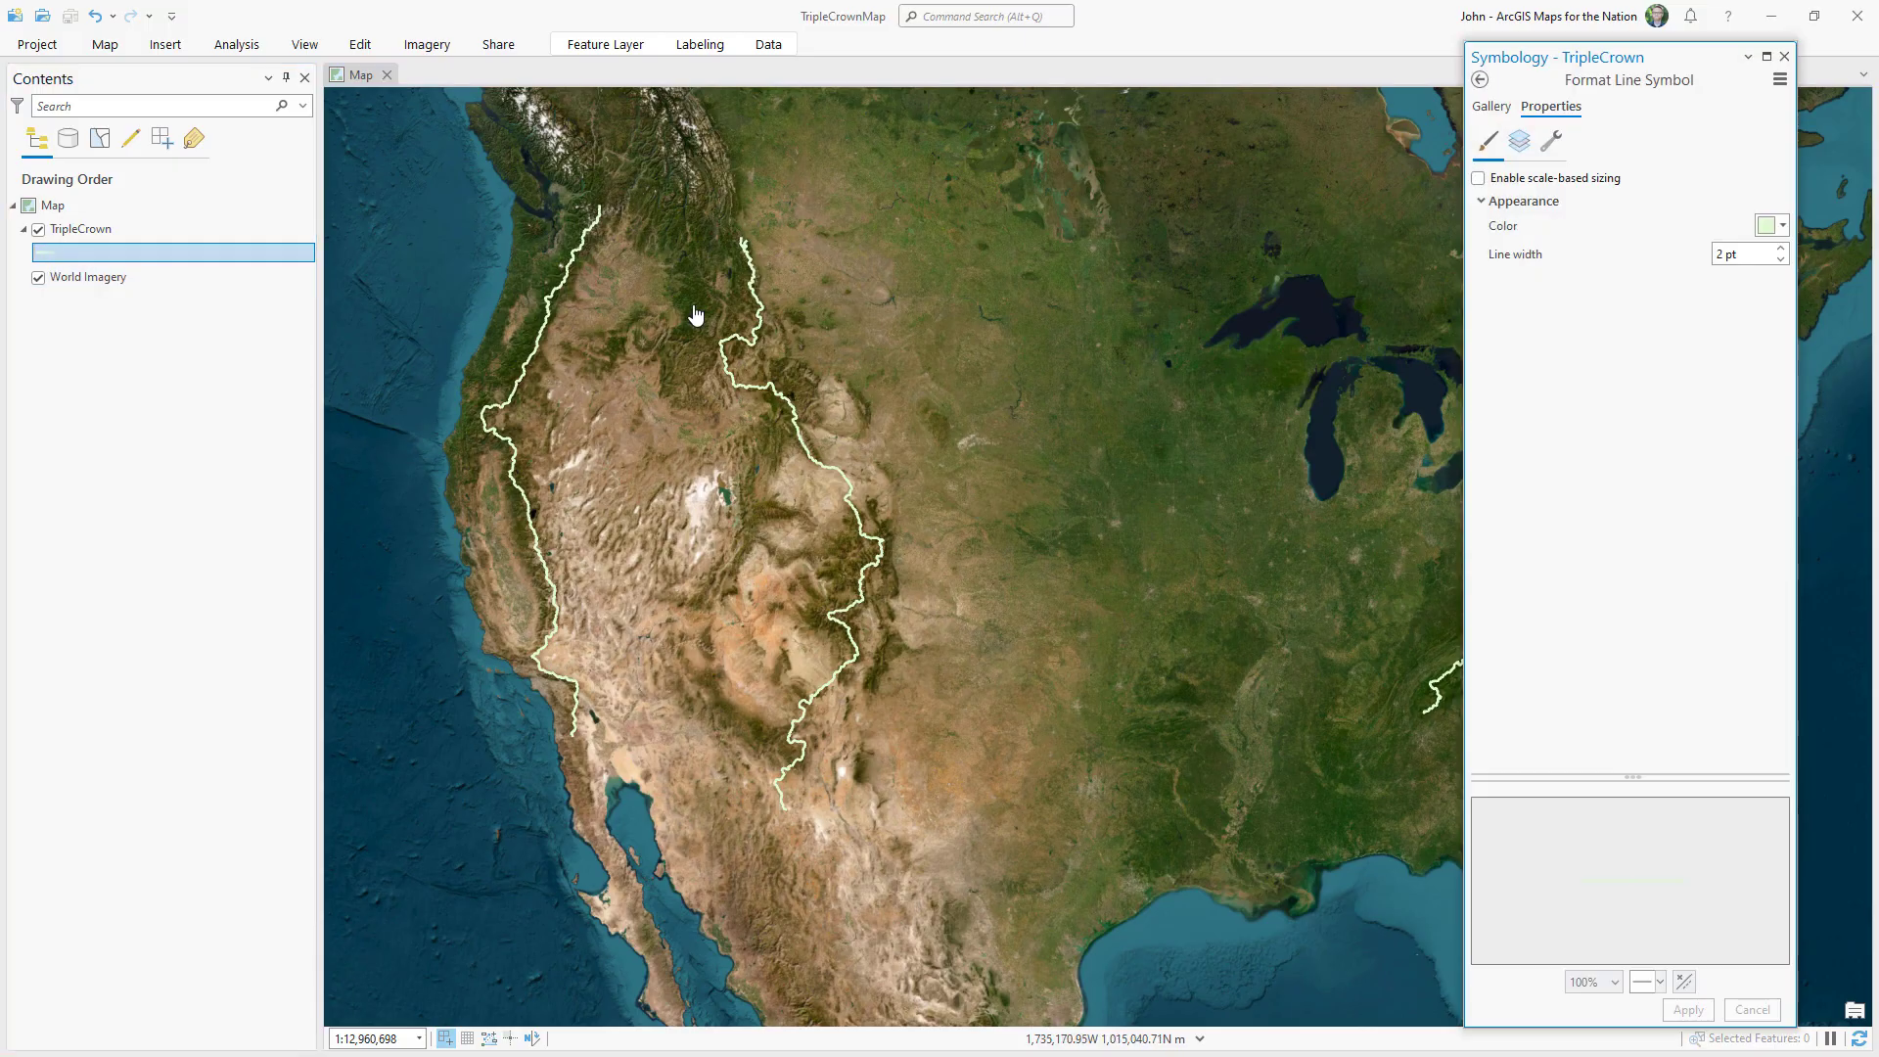
{"action": "left_click", "coordinate": [1781, 259]}
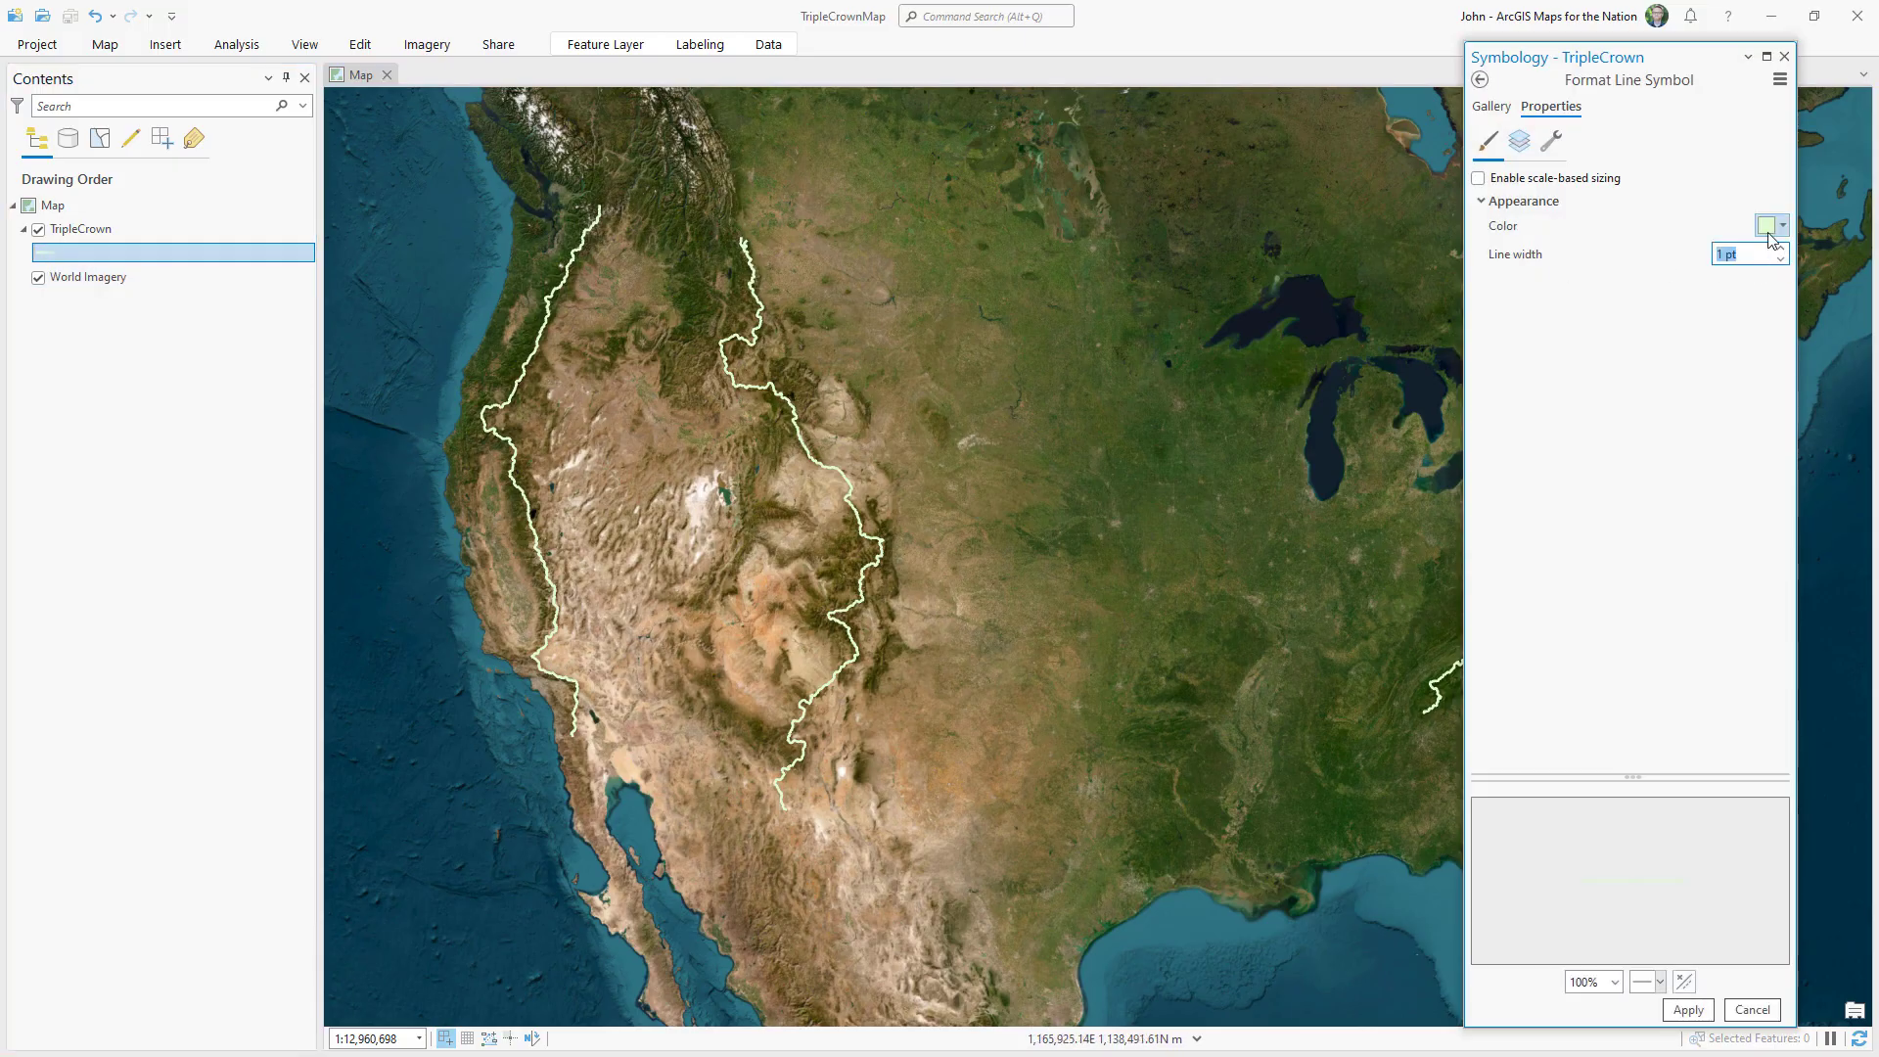
{"action": "left_click", "coordinate": [1771, 230]}
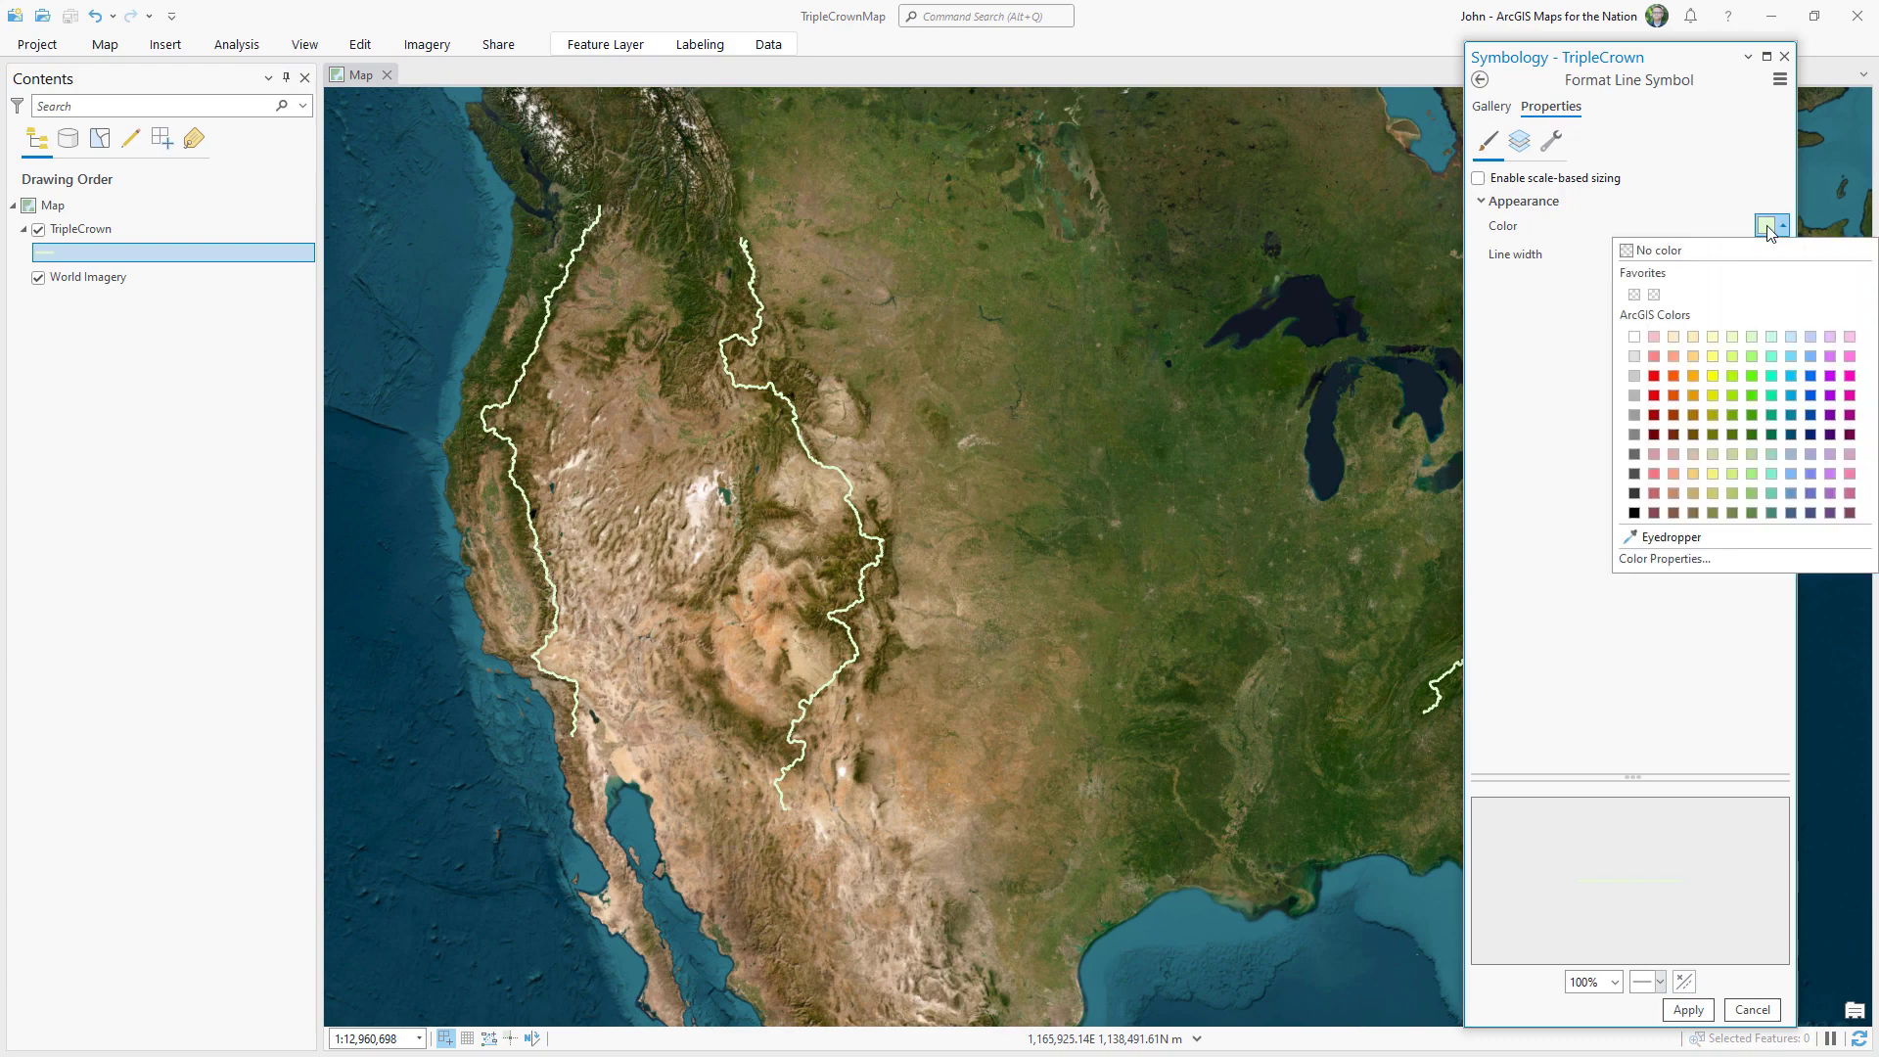
{"action": "left_click", "coordinate": [1772, 435]}
{"action": "left_click", "coordinate": [1689, 1009]}
Duplicate the TripleCrown stroke layer, make the lower stroke 3 pt wide and pale olive green, and apply it.
{"action": "left_click", "coordinate": [1551, 141]}
{"action": "left_click", "coordinate": [1581, 291]}
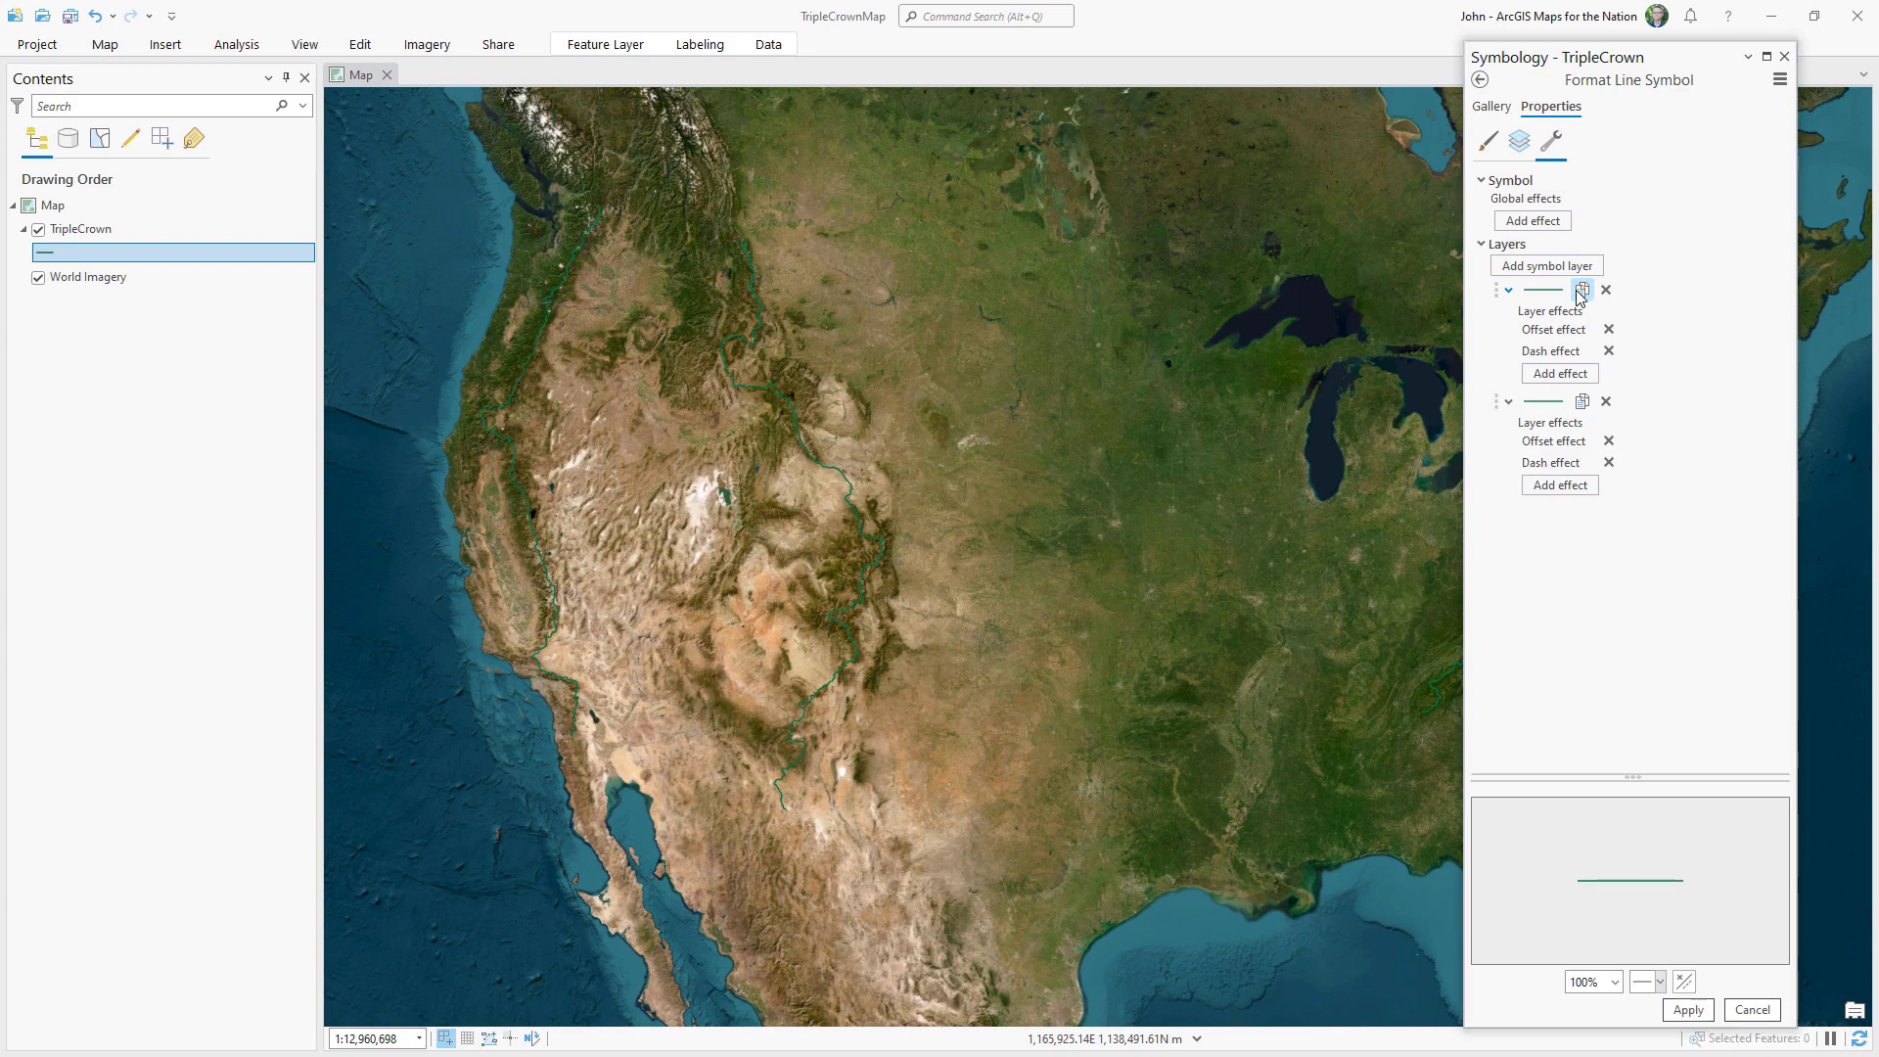
{"action": "left_click", "coordinate": [1520, 141]}
{"action": "left_click", "coordinate": [1694, 220]}
{"action": "left_click", "coordinate": [1780, 309]}
{"action": "left_click", "coordinate": [1781, 306]}
{"action": "left_click", "coordinate": [1772, 281]}
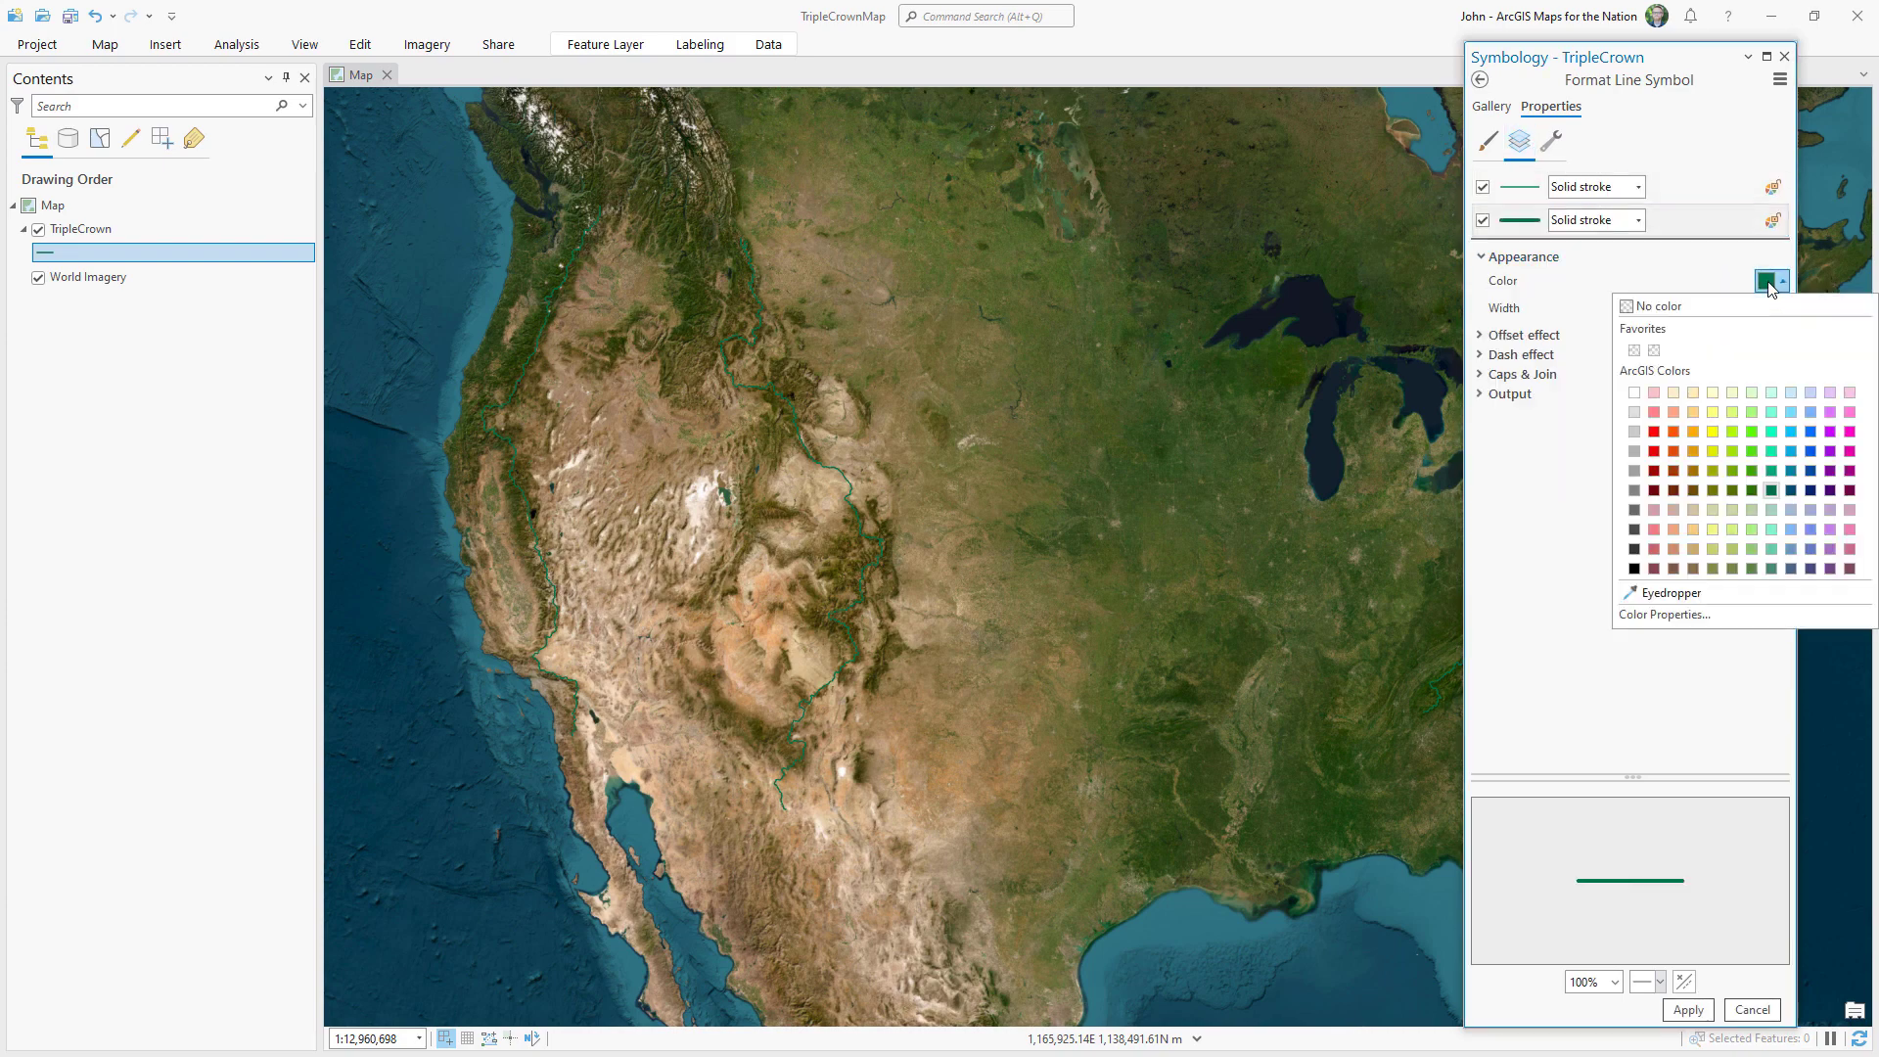
{"action": "left_click", "coordinate": [1732, 510]}
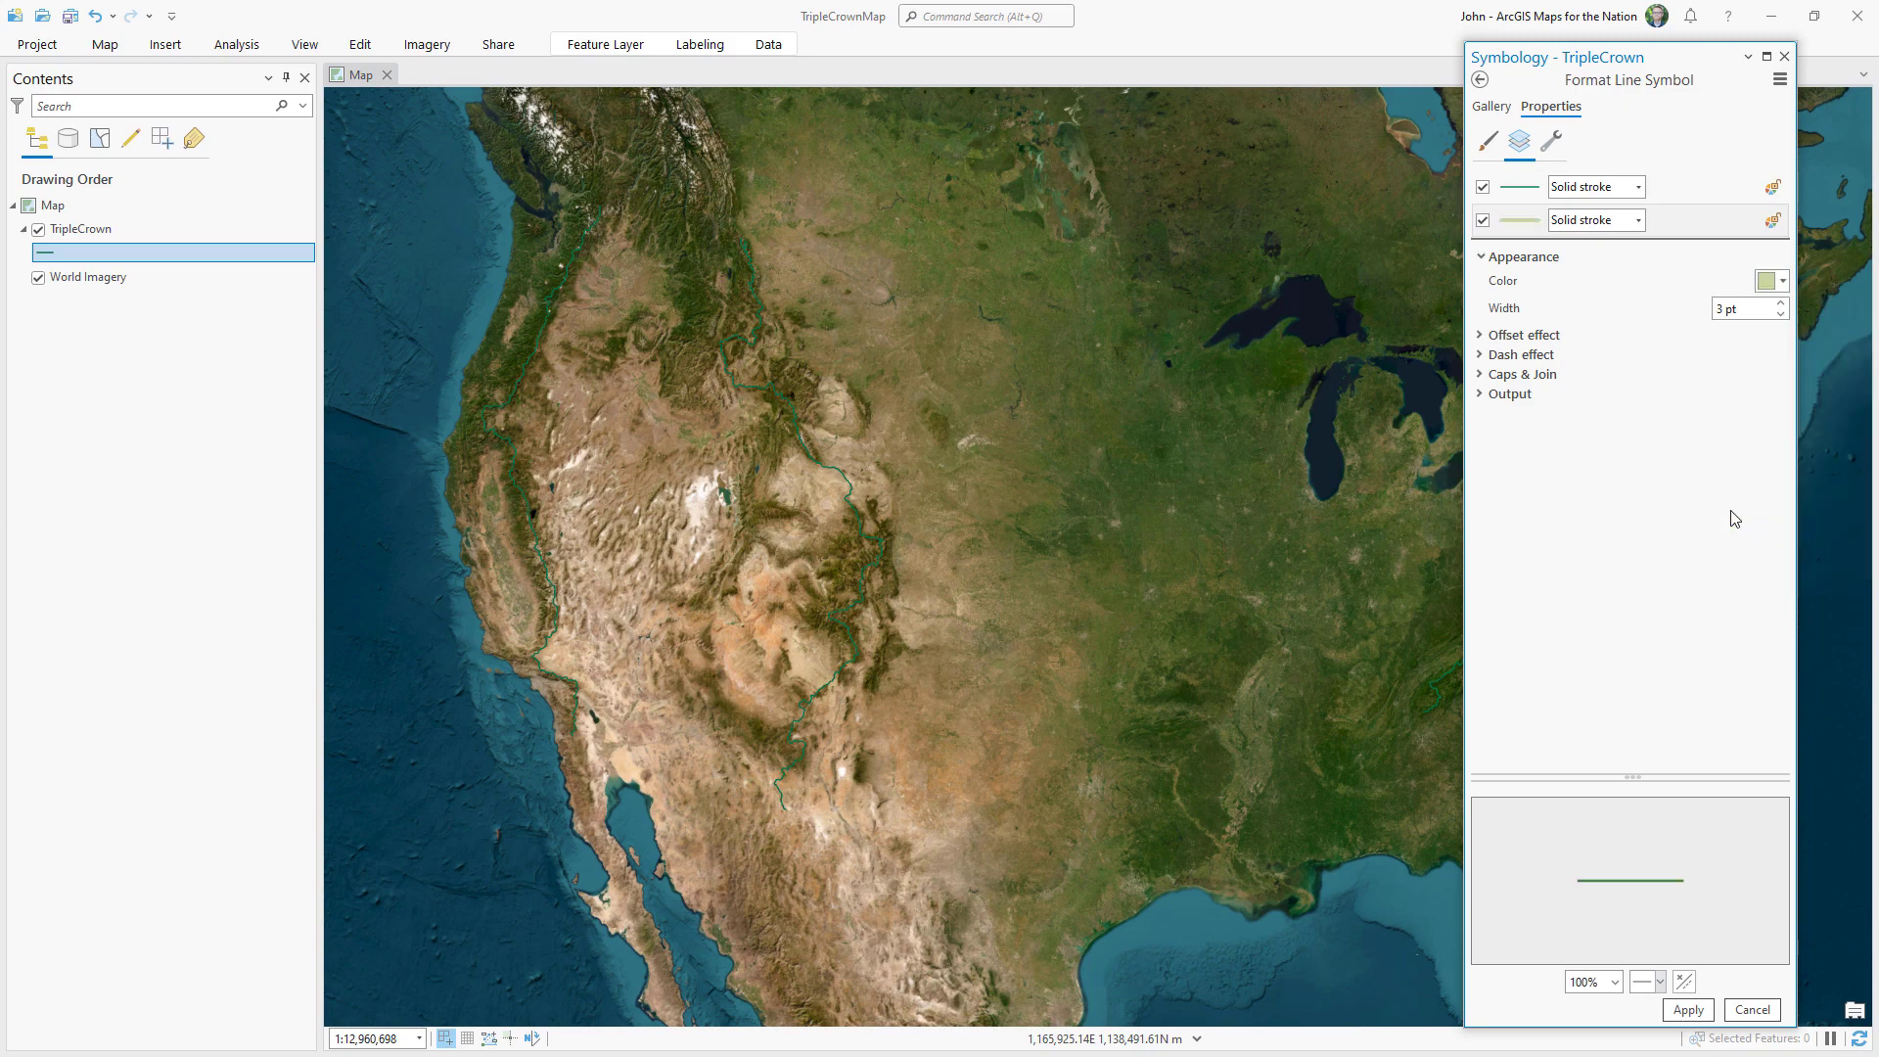
{"action": "left_click", "coordinate": [1687, 1010]}
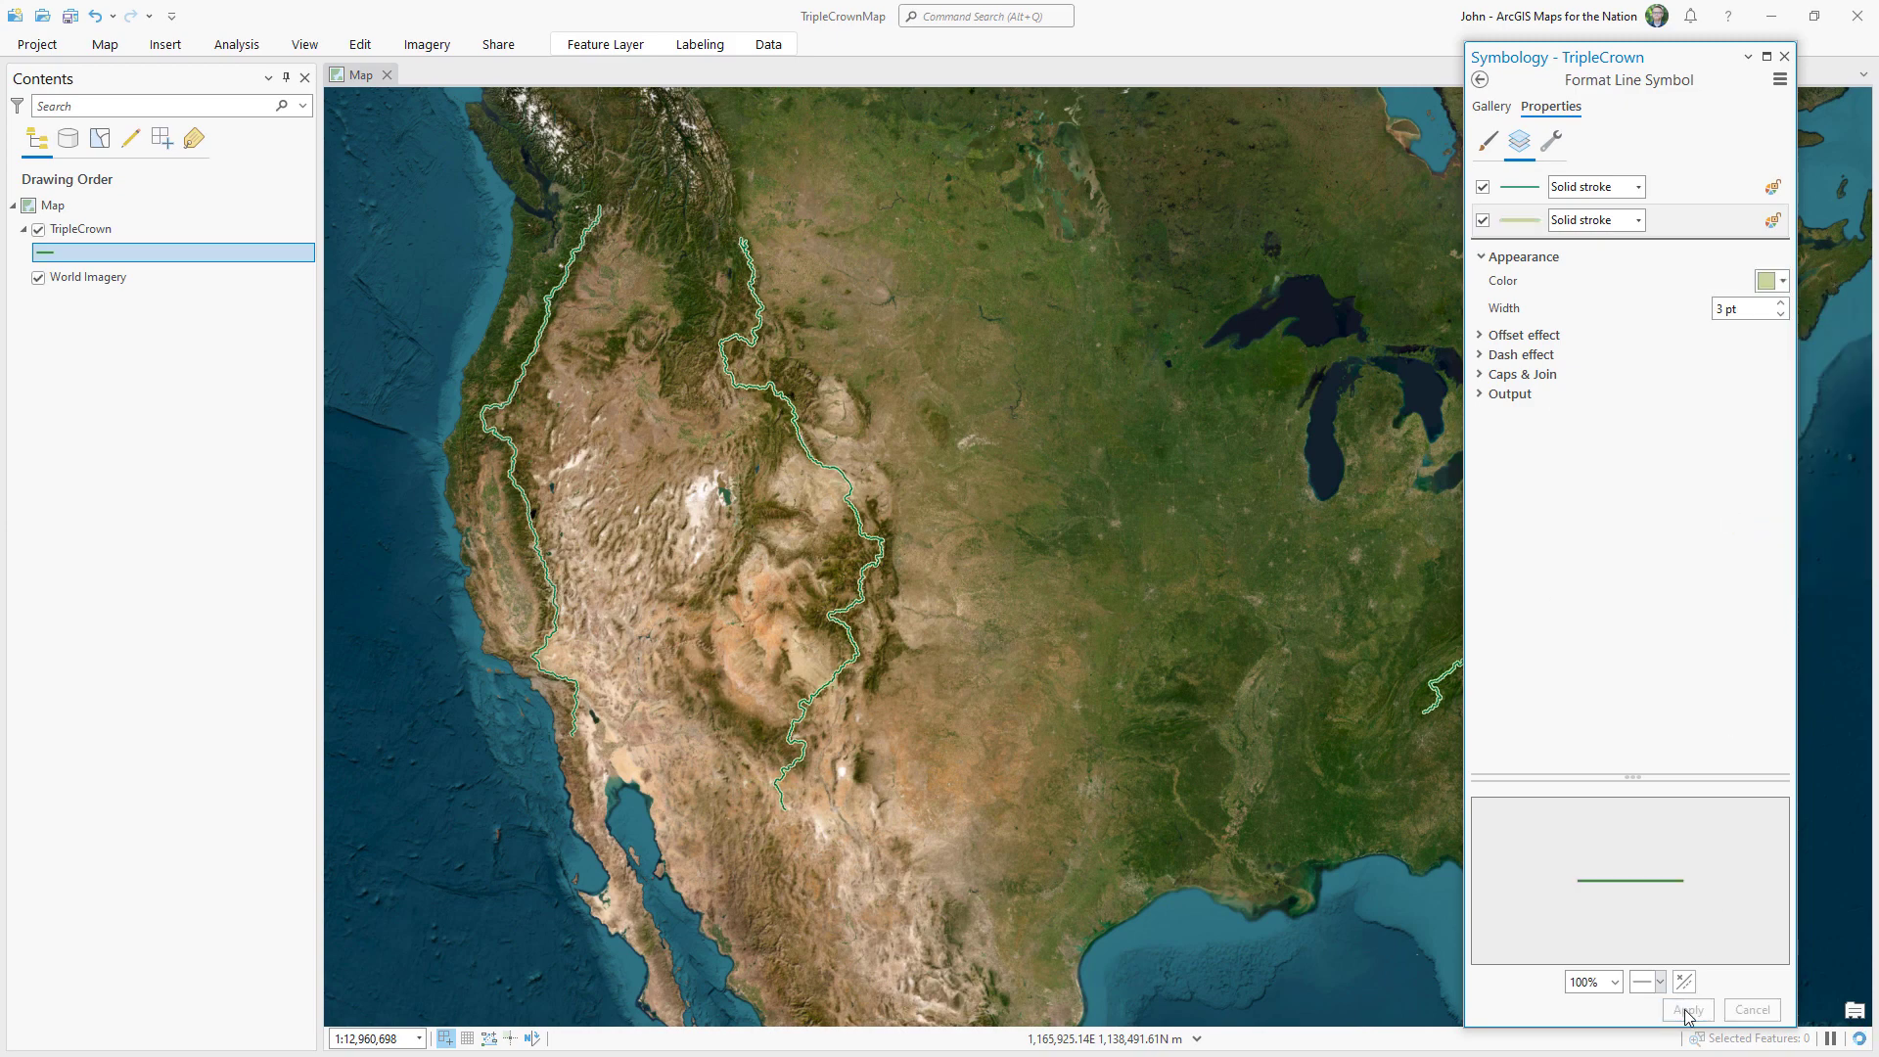
Lighten the TripleCrown lower stroke in HSV mode to 18.75% saturation and 89.16% value, and apply it.
{"action": "left_click", "coordinate": [1766, 290]}
{"action": "left_click", "coordinate": [1661, 624]}
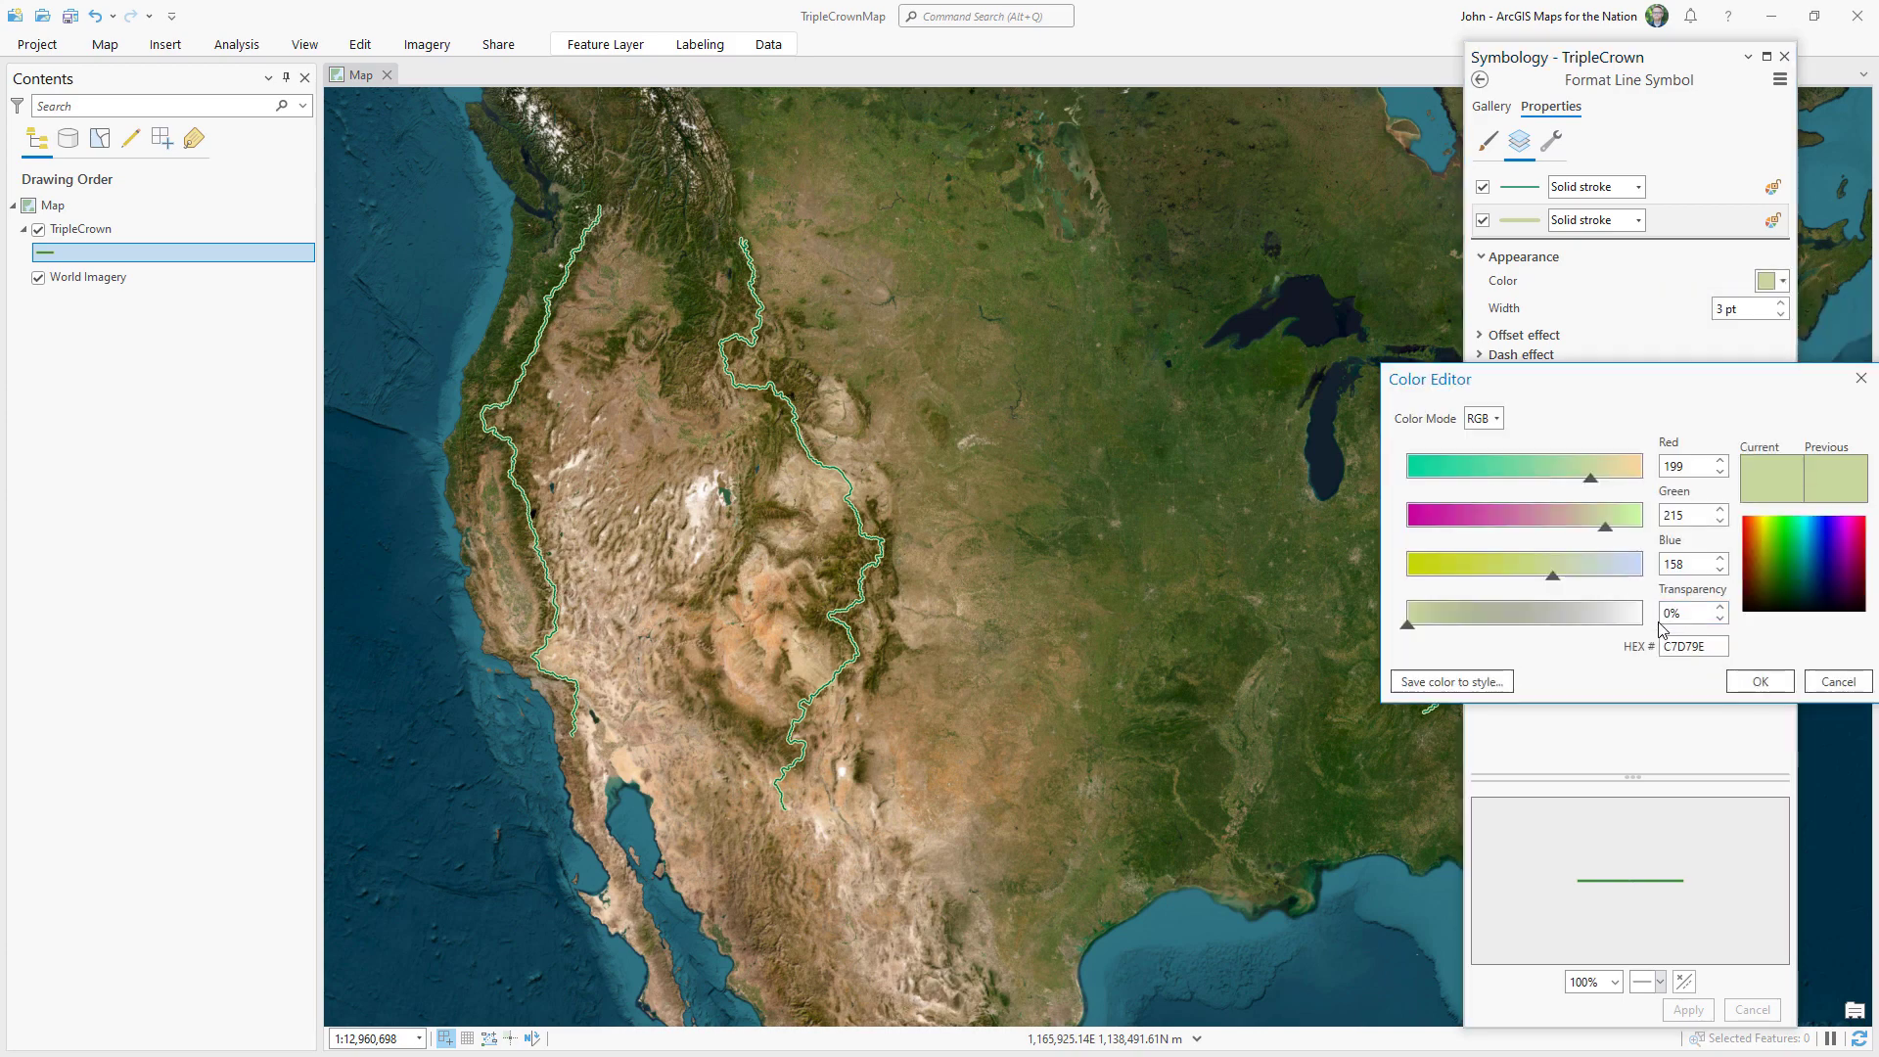
{"action": "left_click", "coordinate": [1486, 418]}
{"action": "left_click", "coordinate": [1490, 452]}
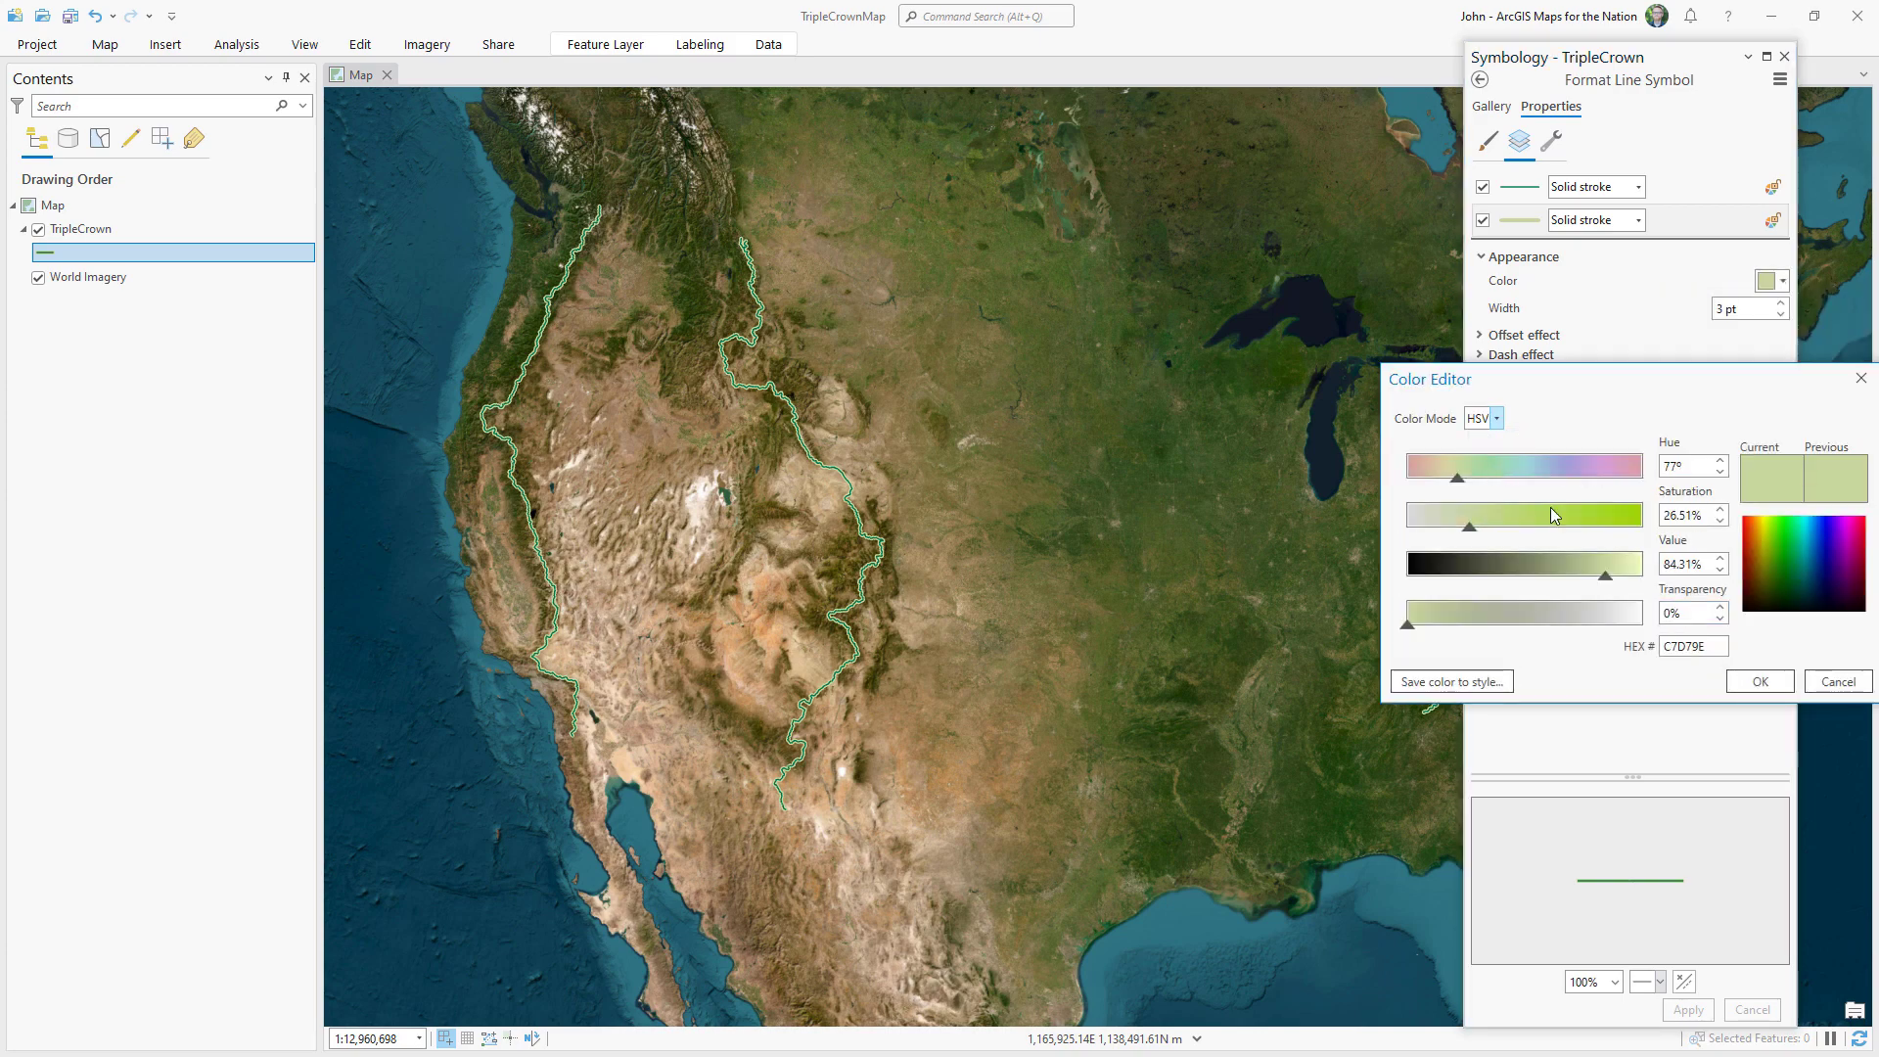
{"action": "left_click", "coordinate": [1617, 567]}
{"action": "left_click_drag", "start_coordinate": [1470, 527], "coordinate": [1466, 527]}
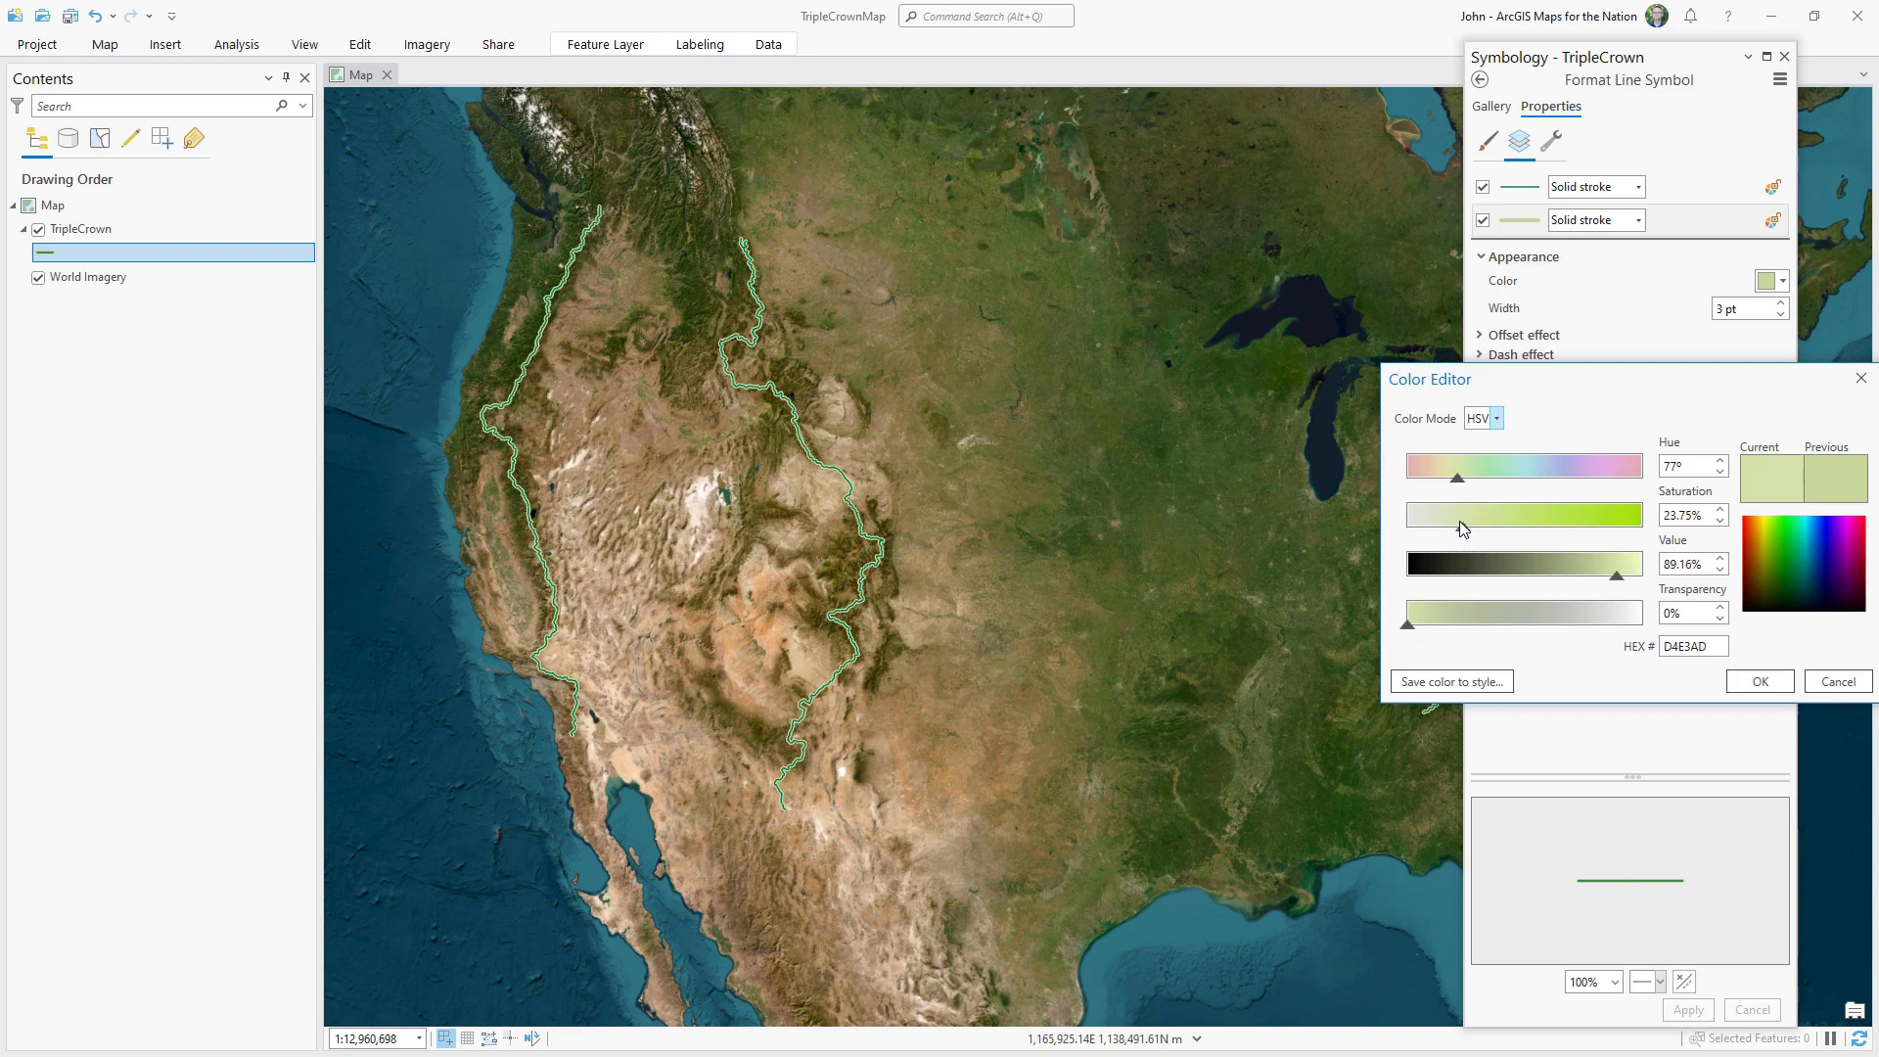
{"action": "left_click", "coordinate": [1735, 685]}
{"action": "left_click", "coordinate": [1688, 1010]}
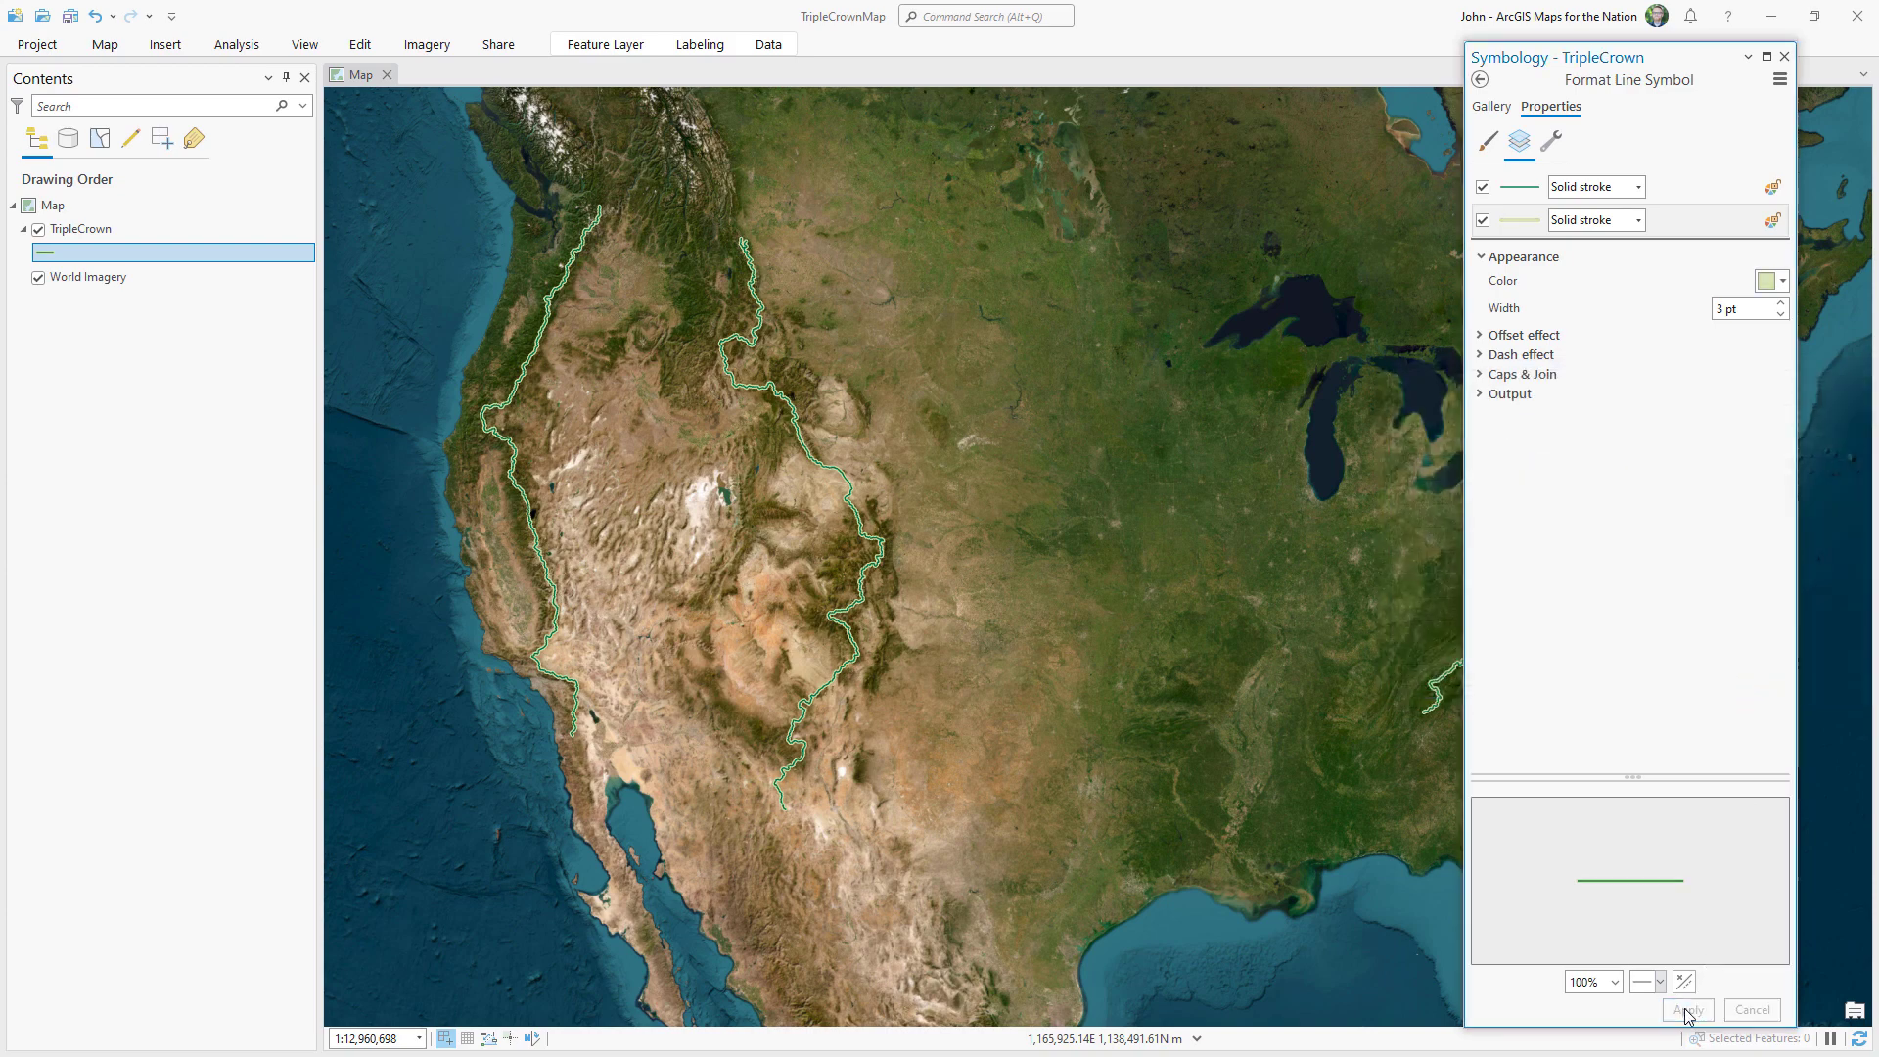
Duplicate the pale green TripleCrown stroke layer and add a Move effect to the lowest copy.
{"action": "left_click", "coordinate": [1551, 141]}
{"action": "left_click", "coordinate": [1581, 403]}
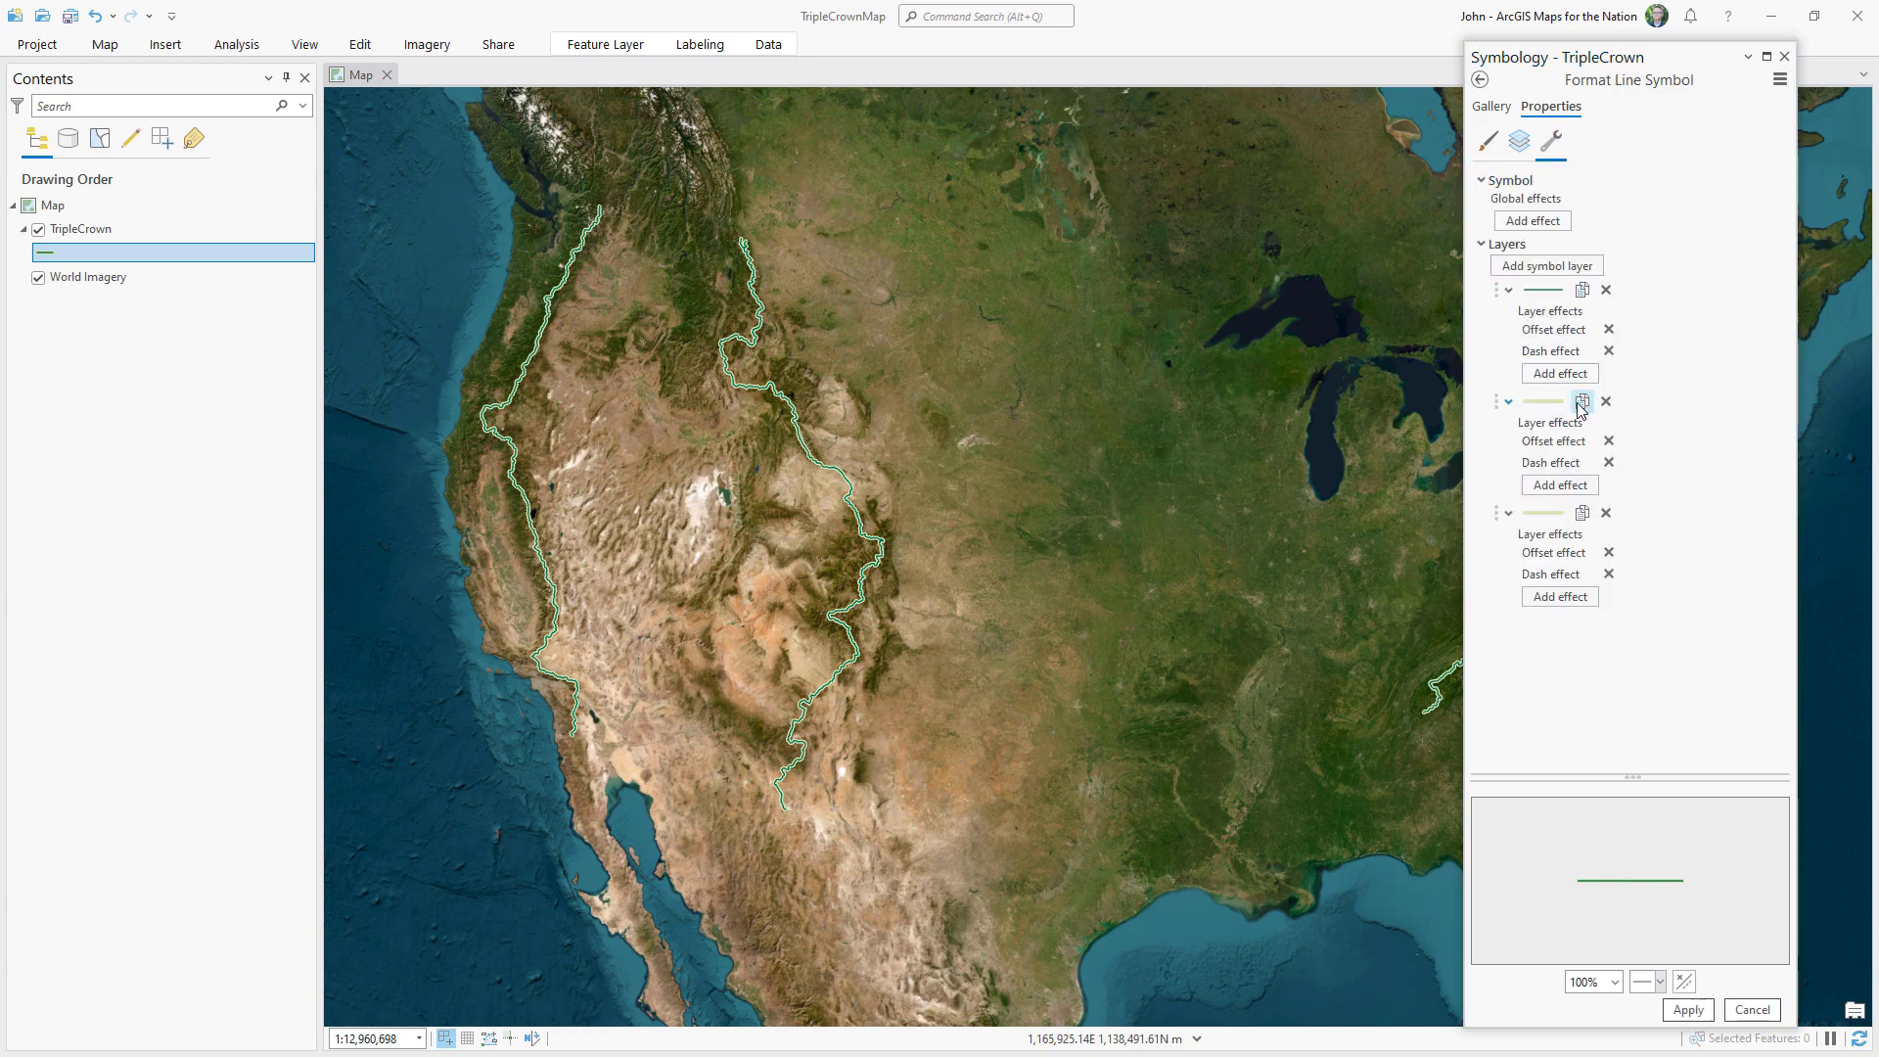
{"action": "left_click", "coordinate": [1586, 599]}
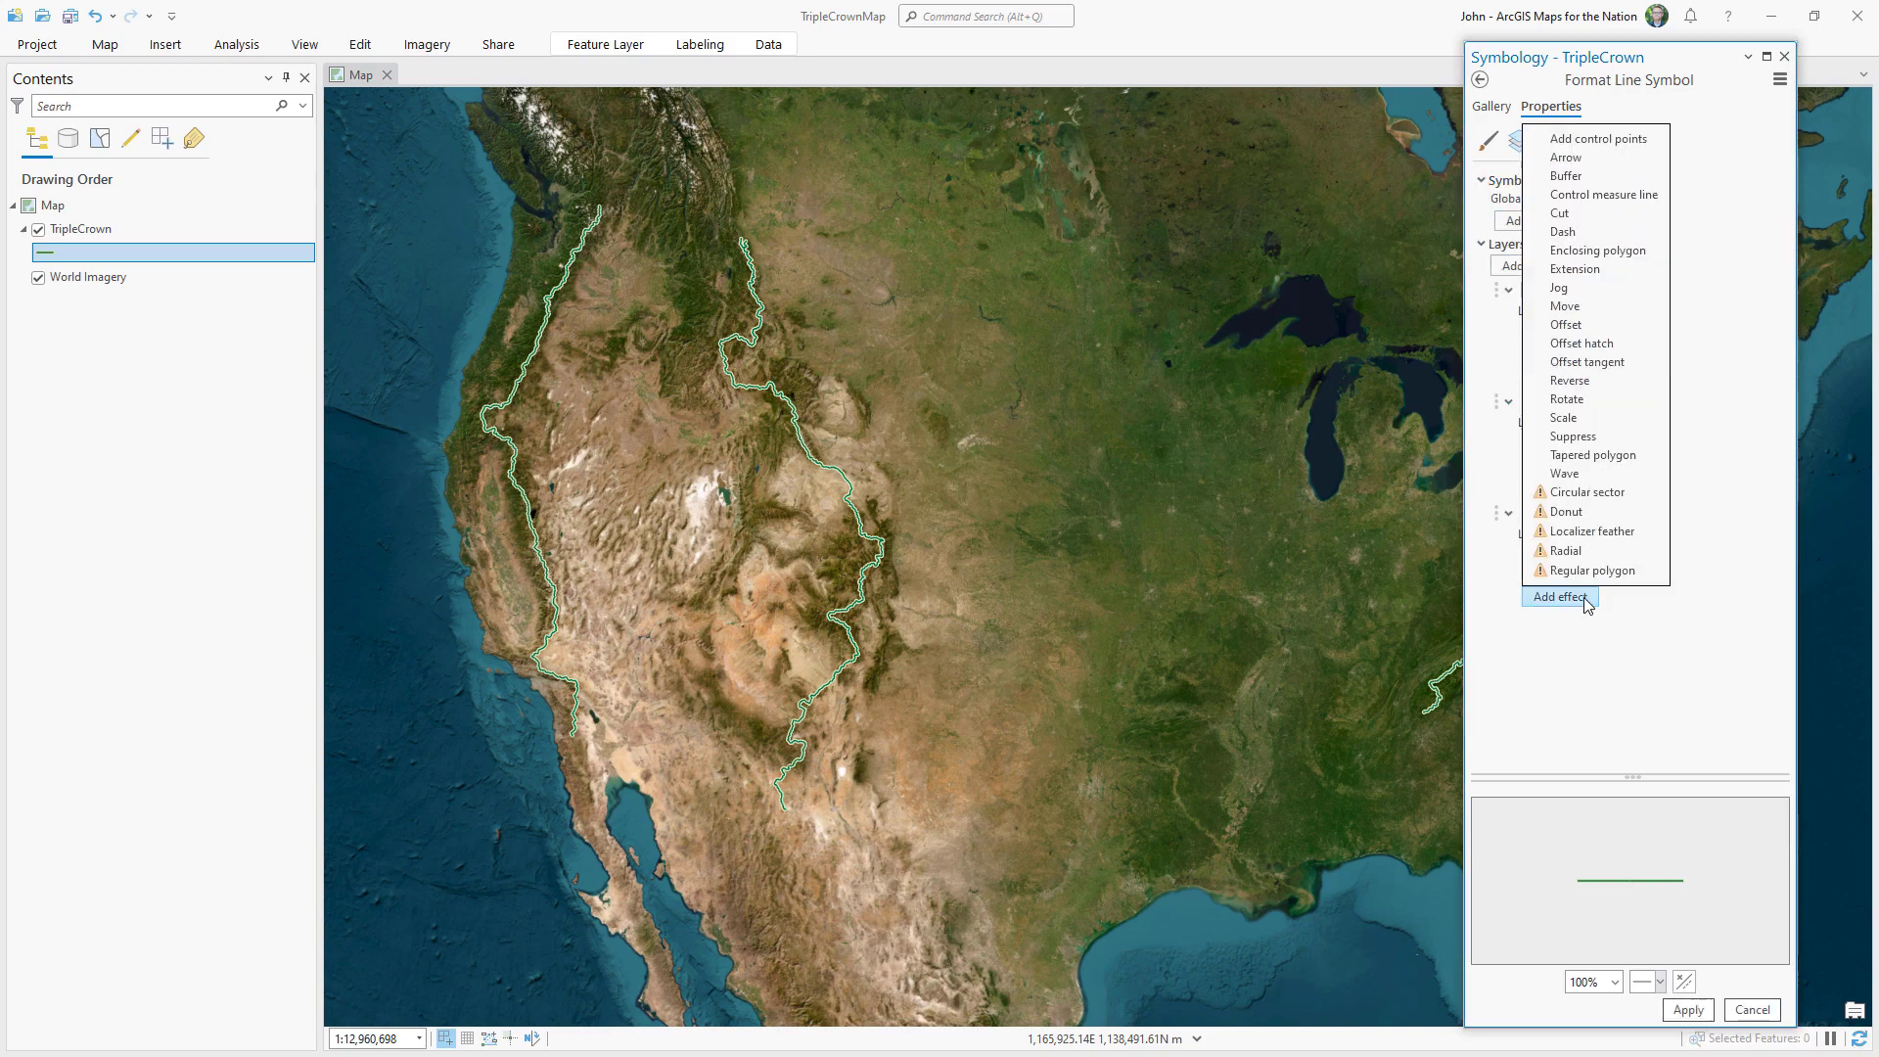
{"action": "left_click", "coordinate": [1566, 315]}
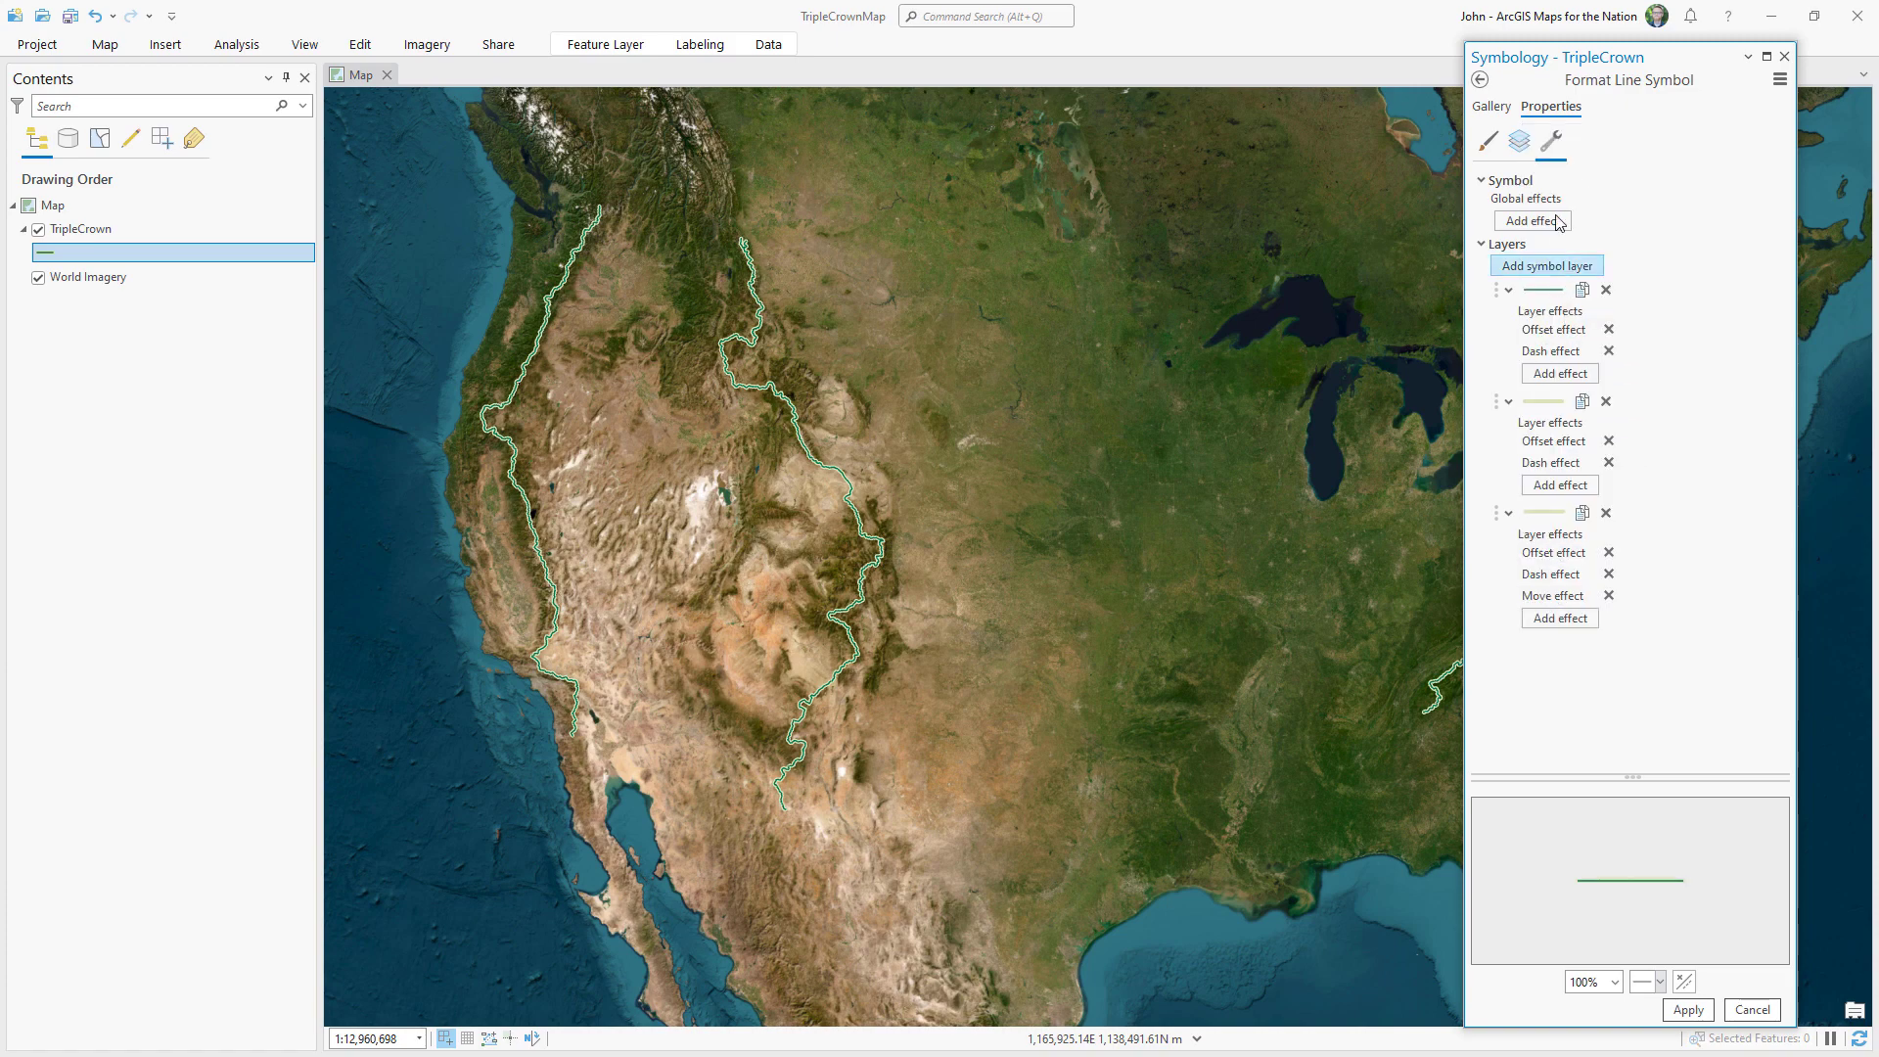
Set the lowest TripleCrown stroke to a 4 pt width and a semi-transparent gray color.
{"action": "left_click", "coordinate": [1519, 141]}
{"action": "left_click", "coordinate": [1684, 258]}
{"action": "left_click", "coordinate": [1780, 337]}
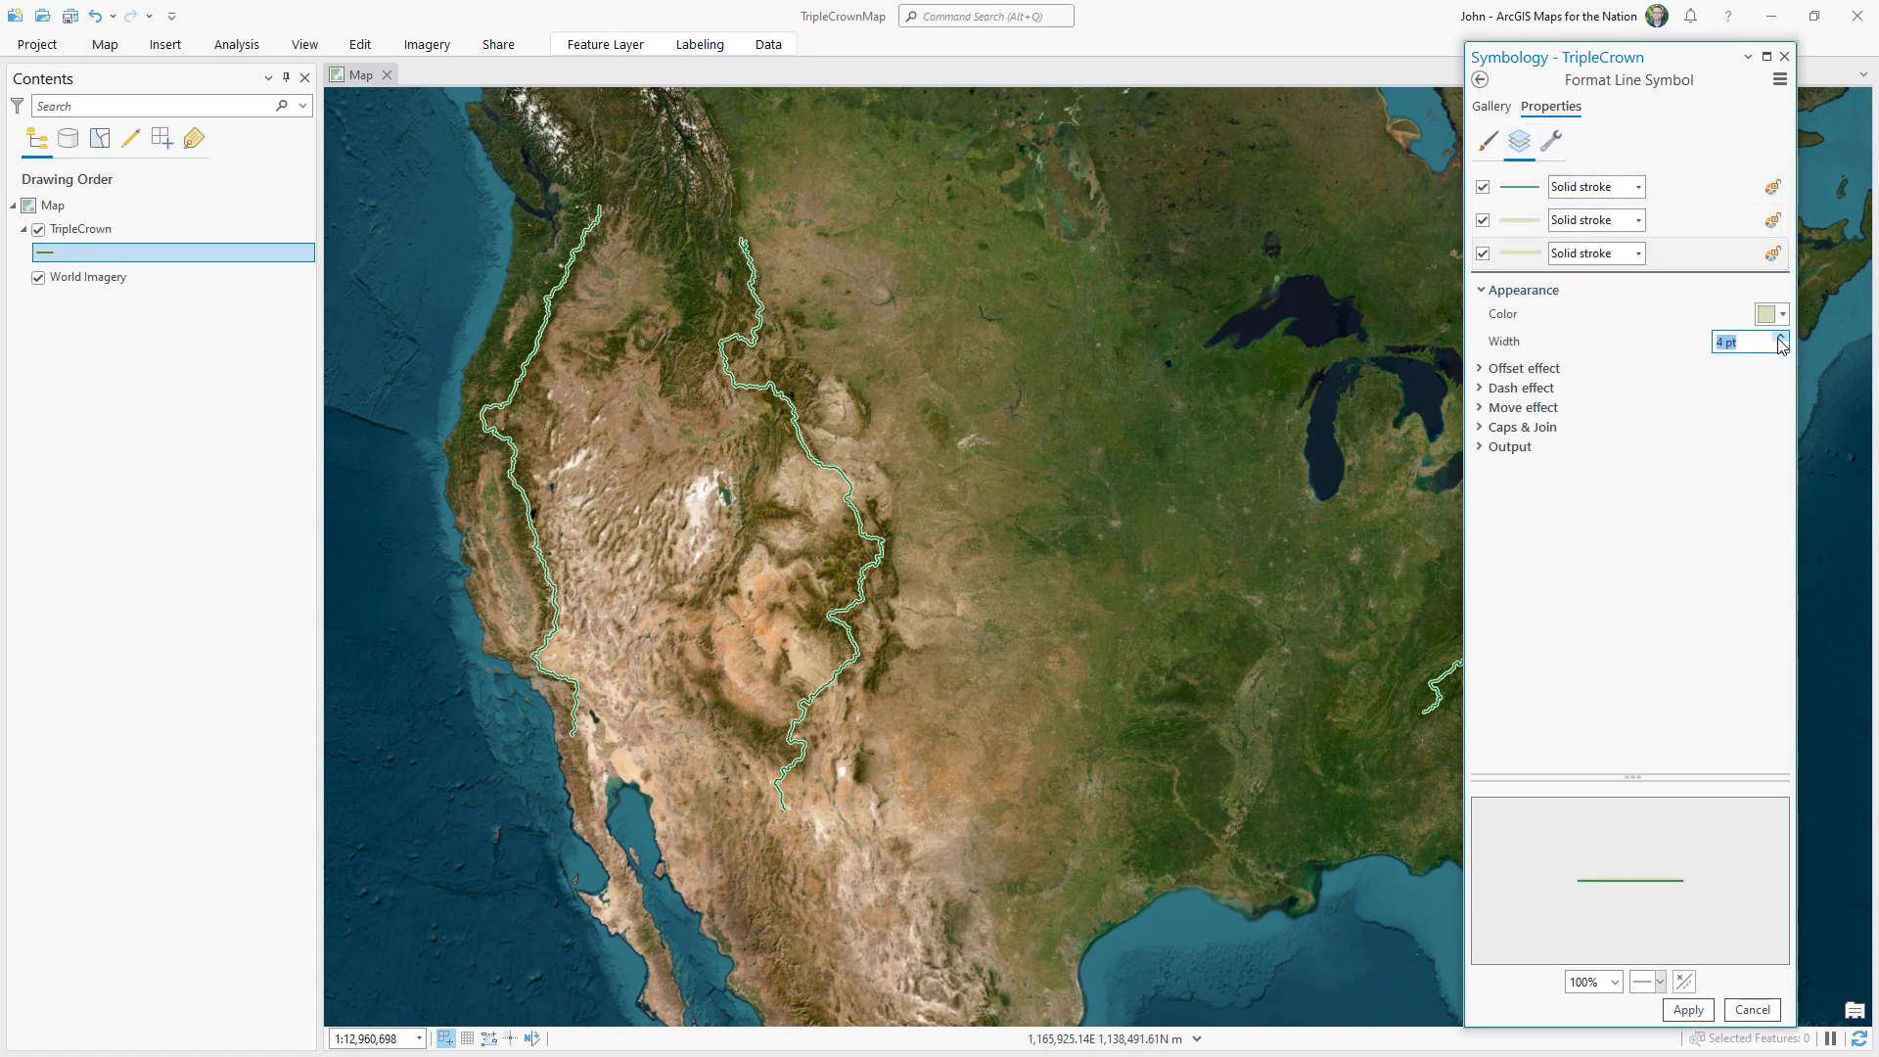
{"action": "left_click", "coordinate": [1771, 314]}
{"action": "left_click", "coordinate": [1639, 599]}
{"action": "left_click", "coordinate": [1768, 314]}
{"action": "left_click", "coordinate": [1668, 646]}
{"action": "type", "text": "80"}
{"action": "left_click", "coordinate": [1743, 678]}
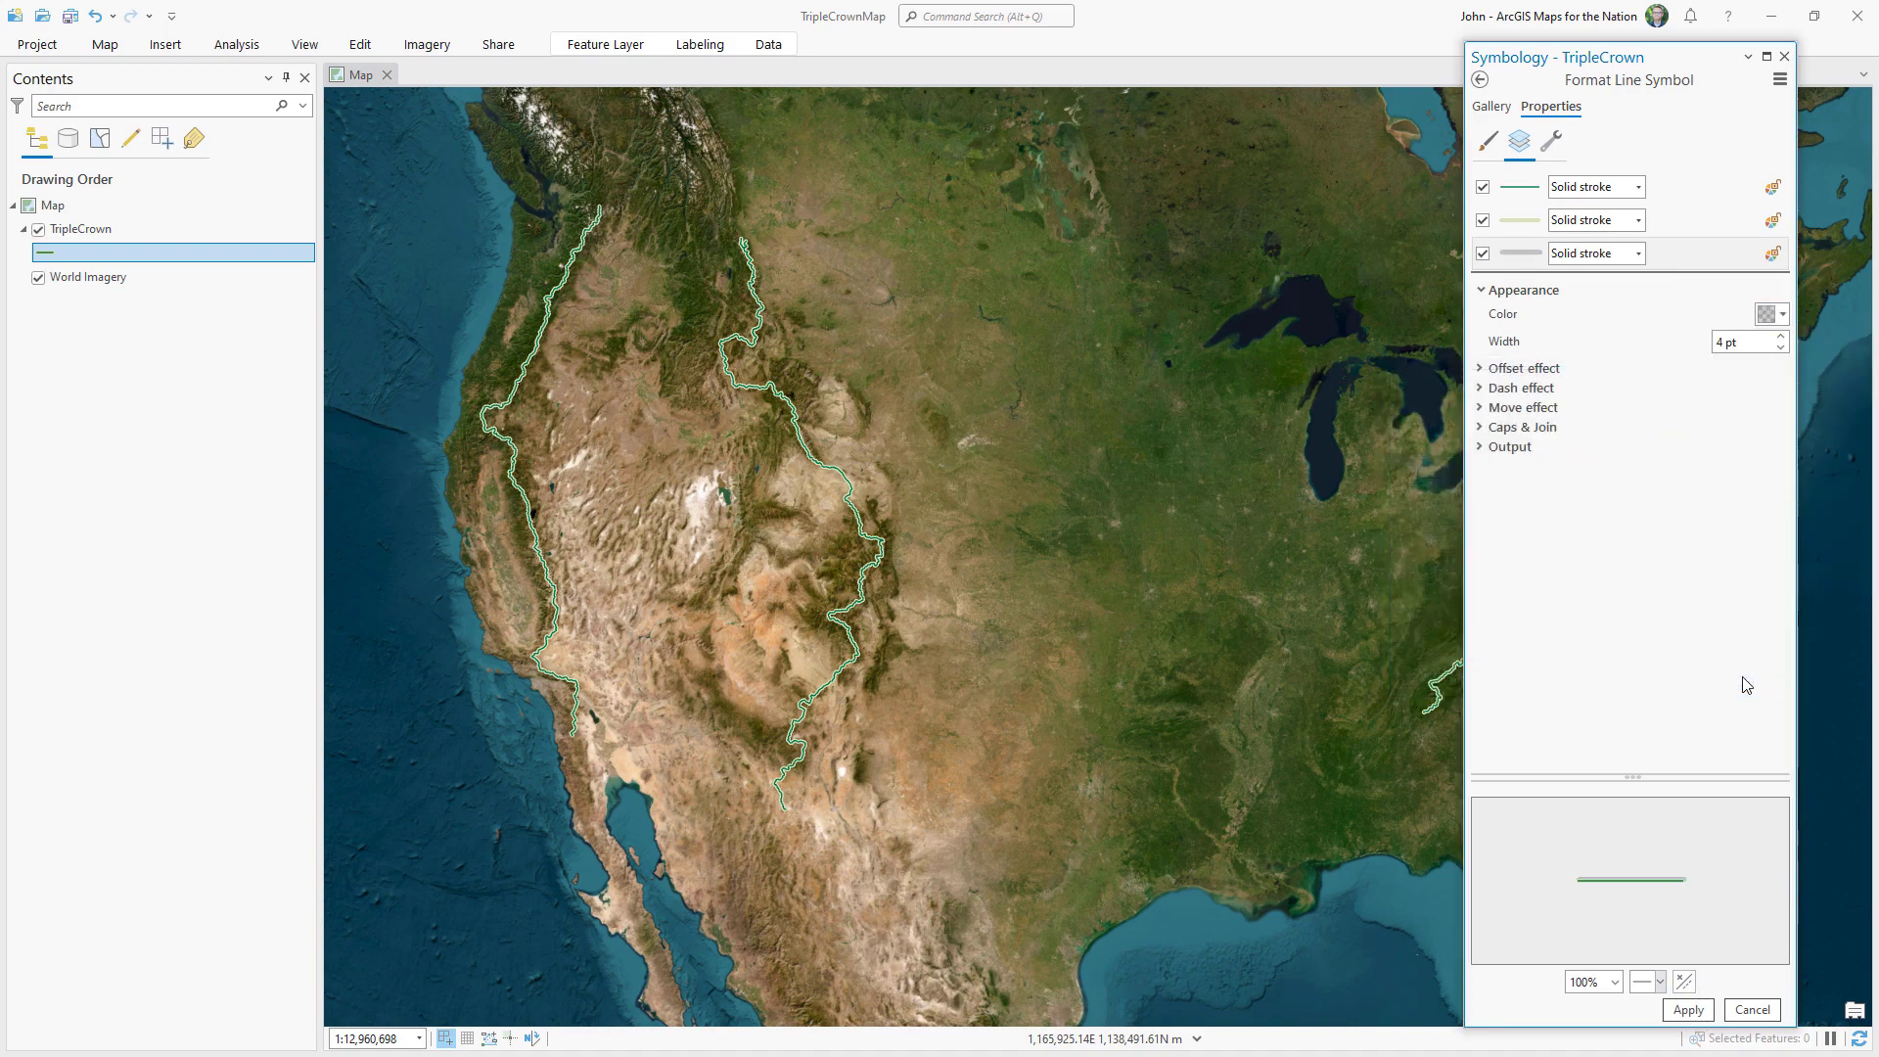
Set the gray stroke's Move effect Offset Y to -1 pt and apply it.
{"action": "left_click", "coordinate": [1521, 408]}
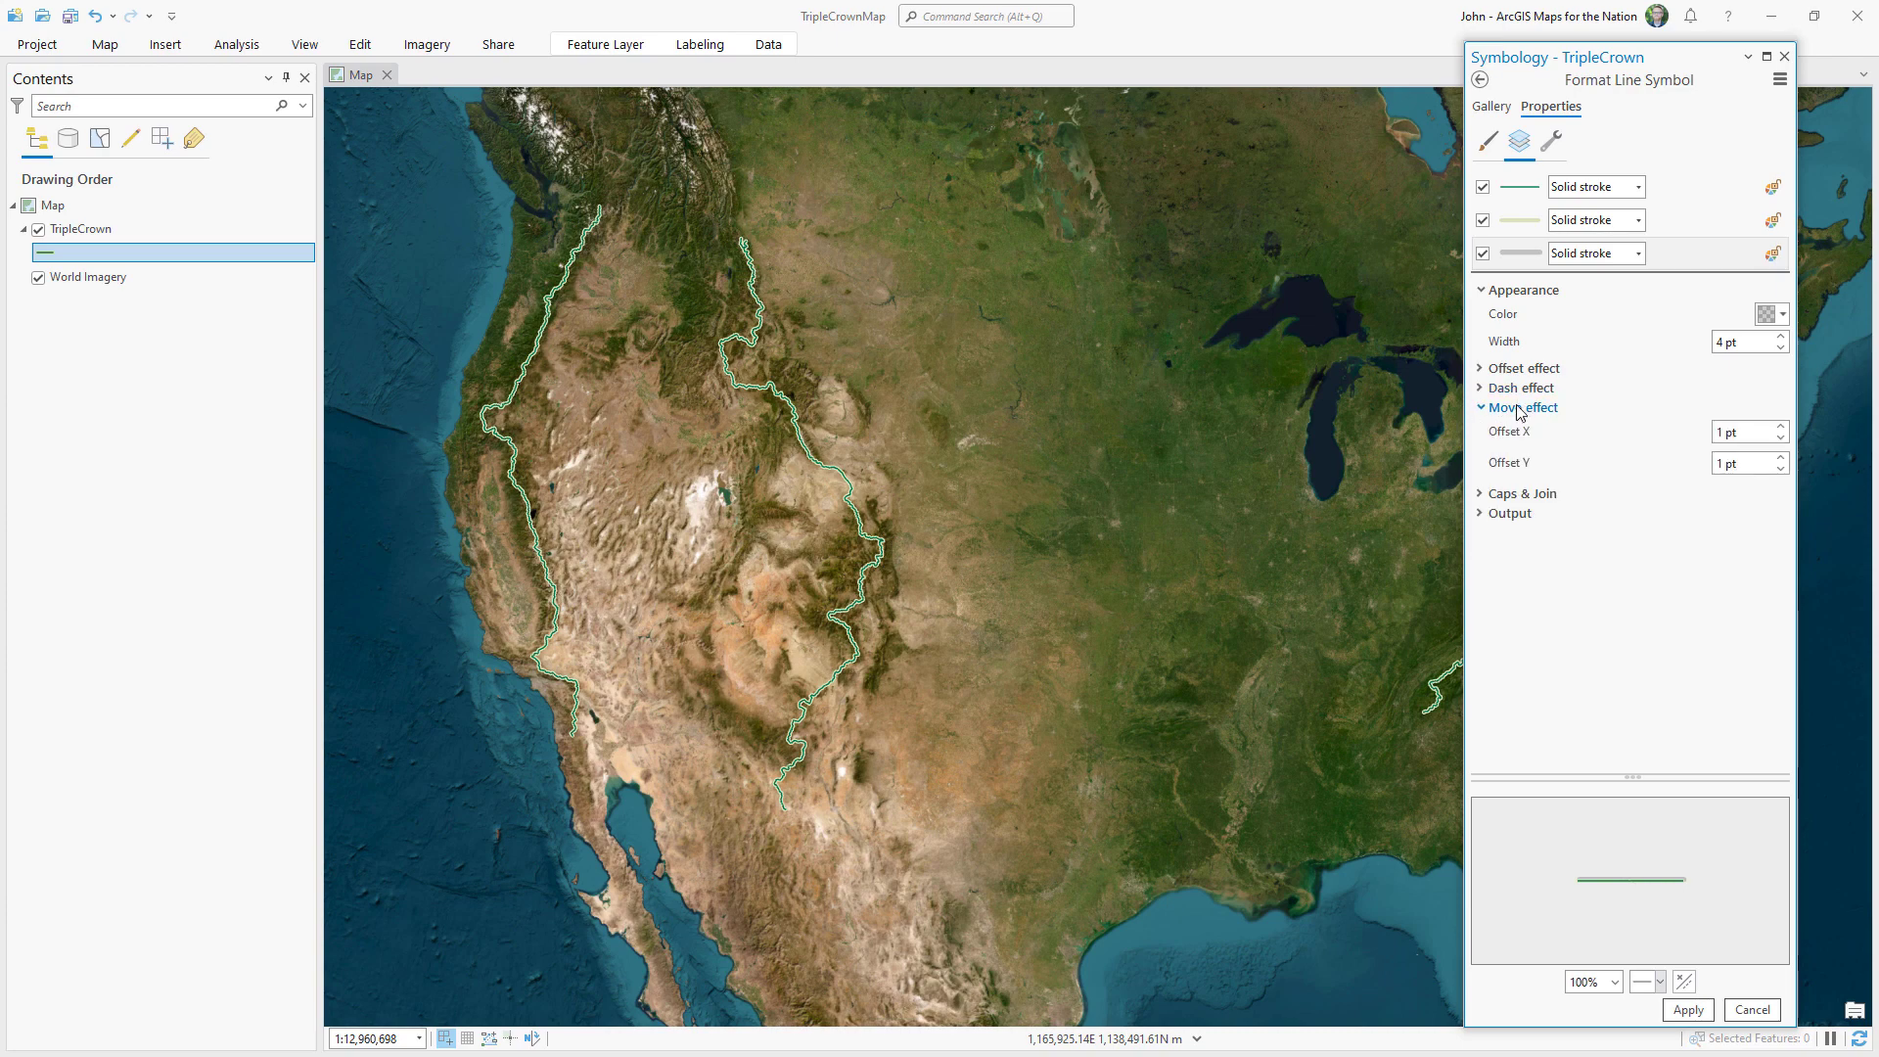
{"action": "left_click", "coordinate": [1781, 470]}
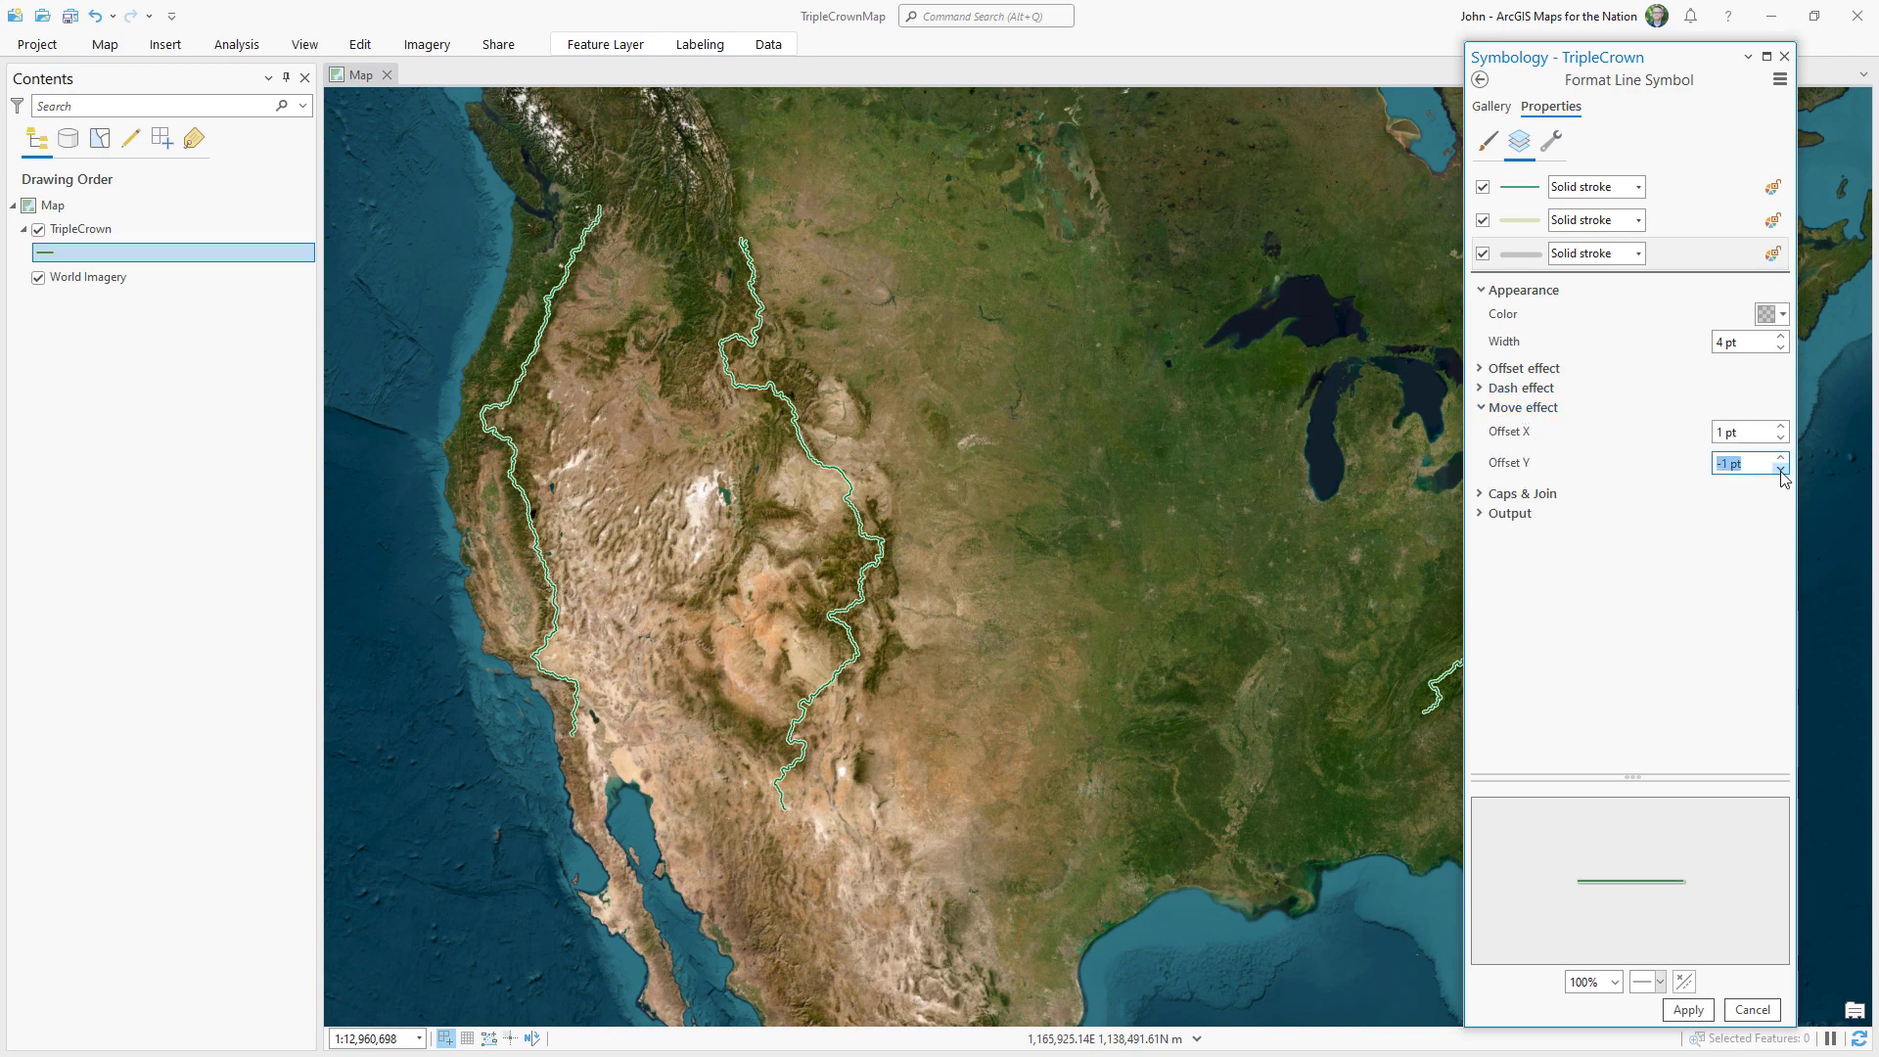
{"action": "left_click", "coordinate": [1690, 1010]}
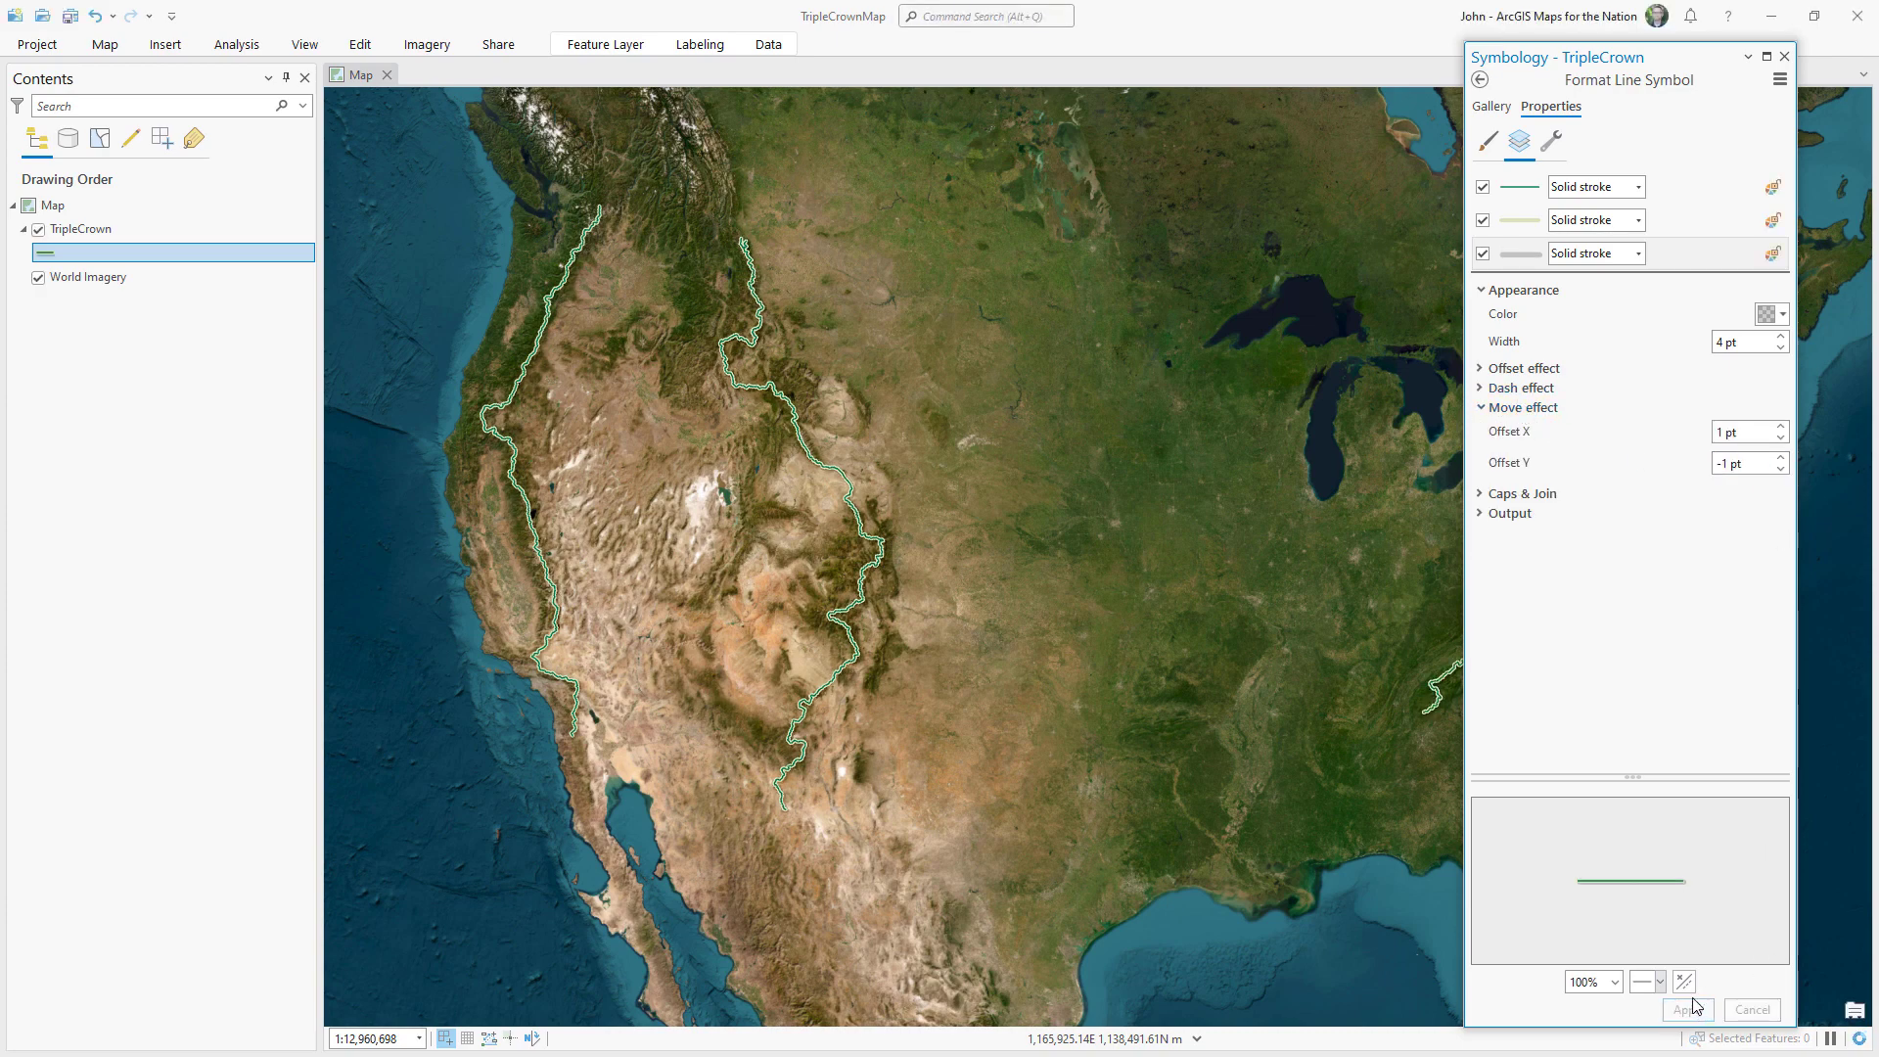
Duplicate the gray shadow stroke of TripleCrown, apply the symbol, and inspect the trails up close on the map.
{"action": "left_click", "coordinate": [1552, 141]}
{"action": "left_click", "coordinate": [1583, 511]}
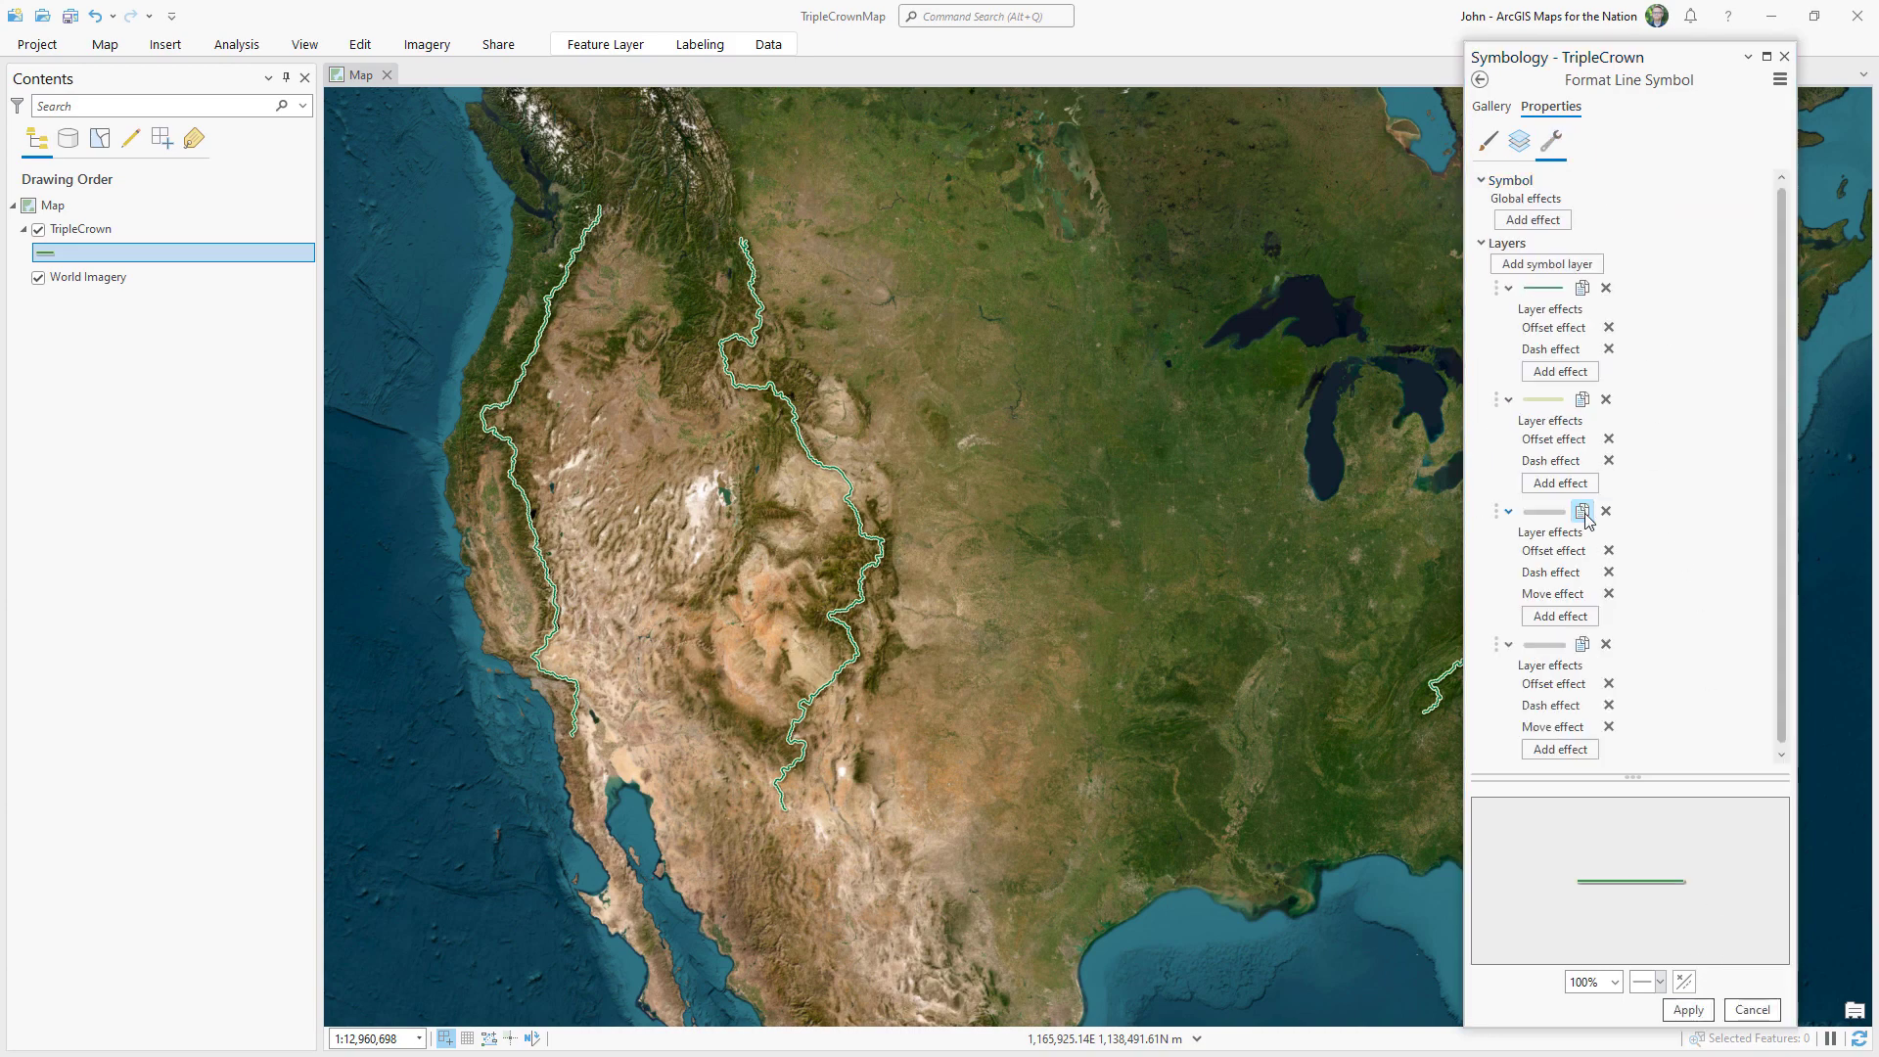
{"action": "left_click", "coordinate": [1519, 141]}
{"action": "left_click", "coordinate": [1707, 281]}
{"action": "left_click", "coordinate": [1688, 1009]}
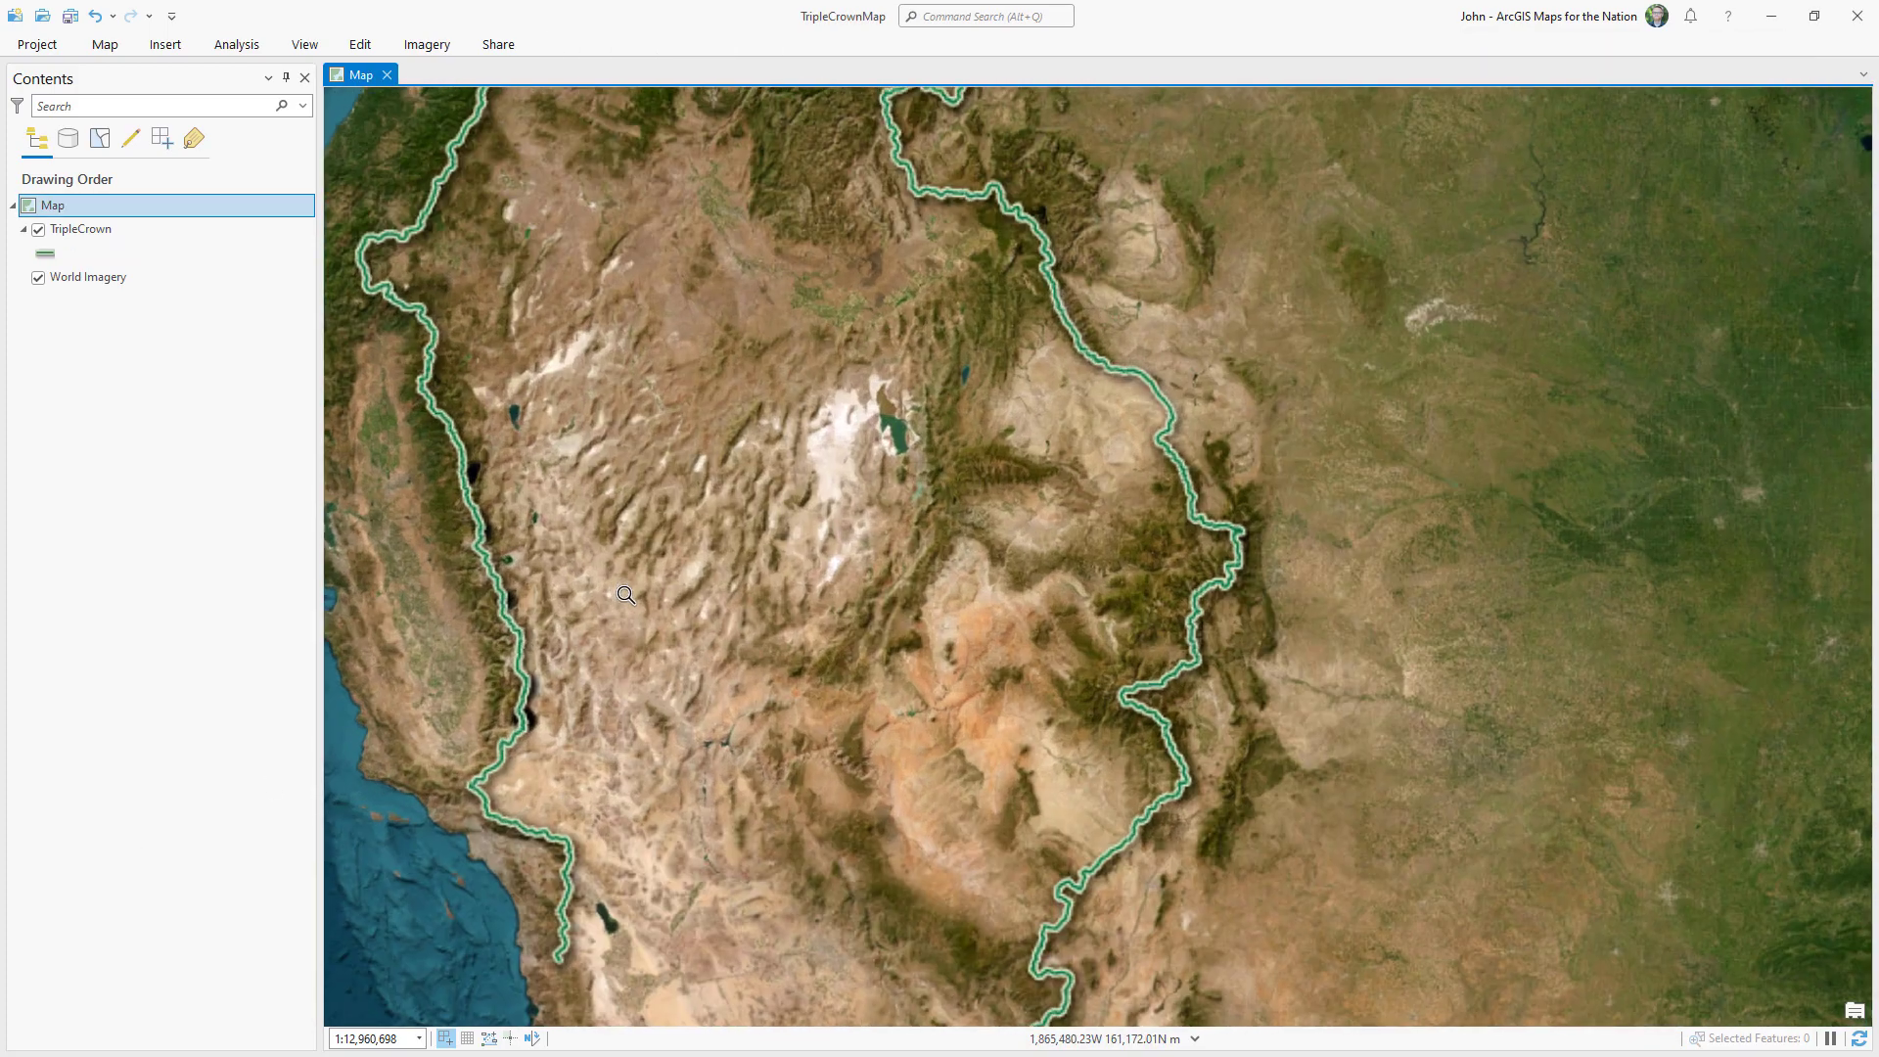
{"action": "scroll", "coordinate": [592, 560], "scroll_direction": "up", "scroll_amount": 4}
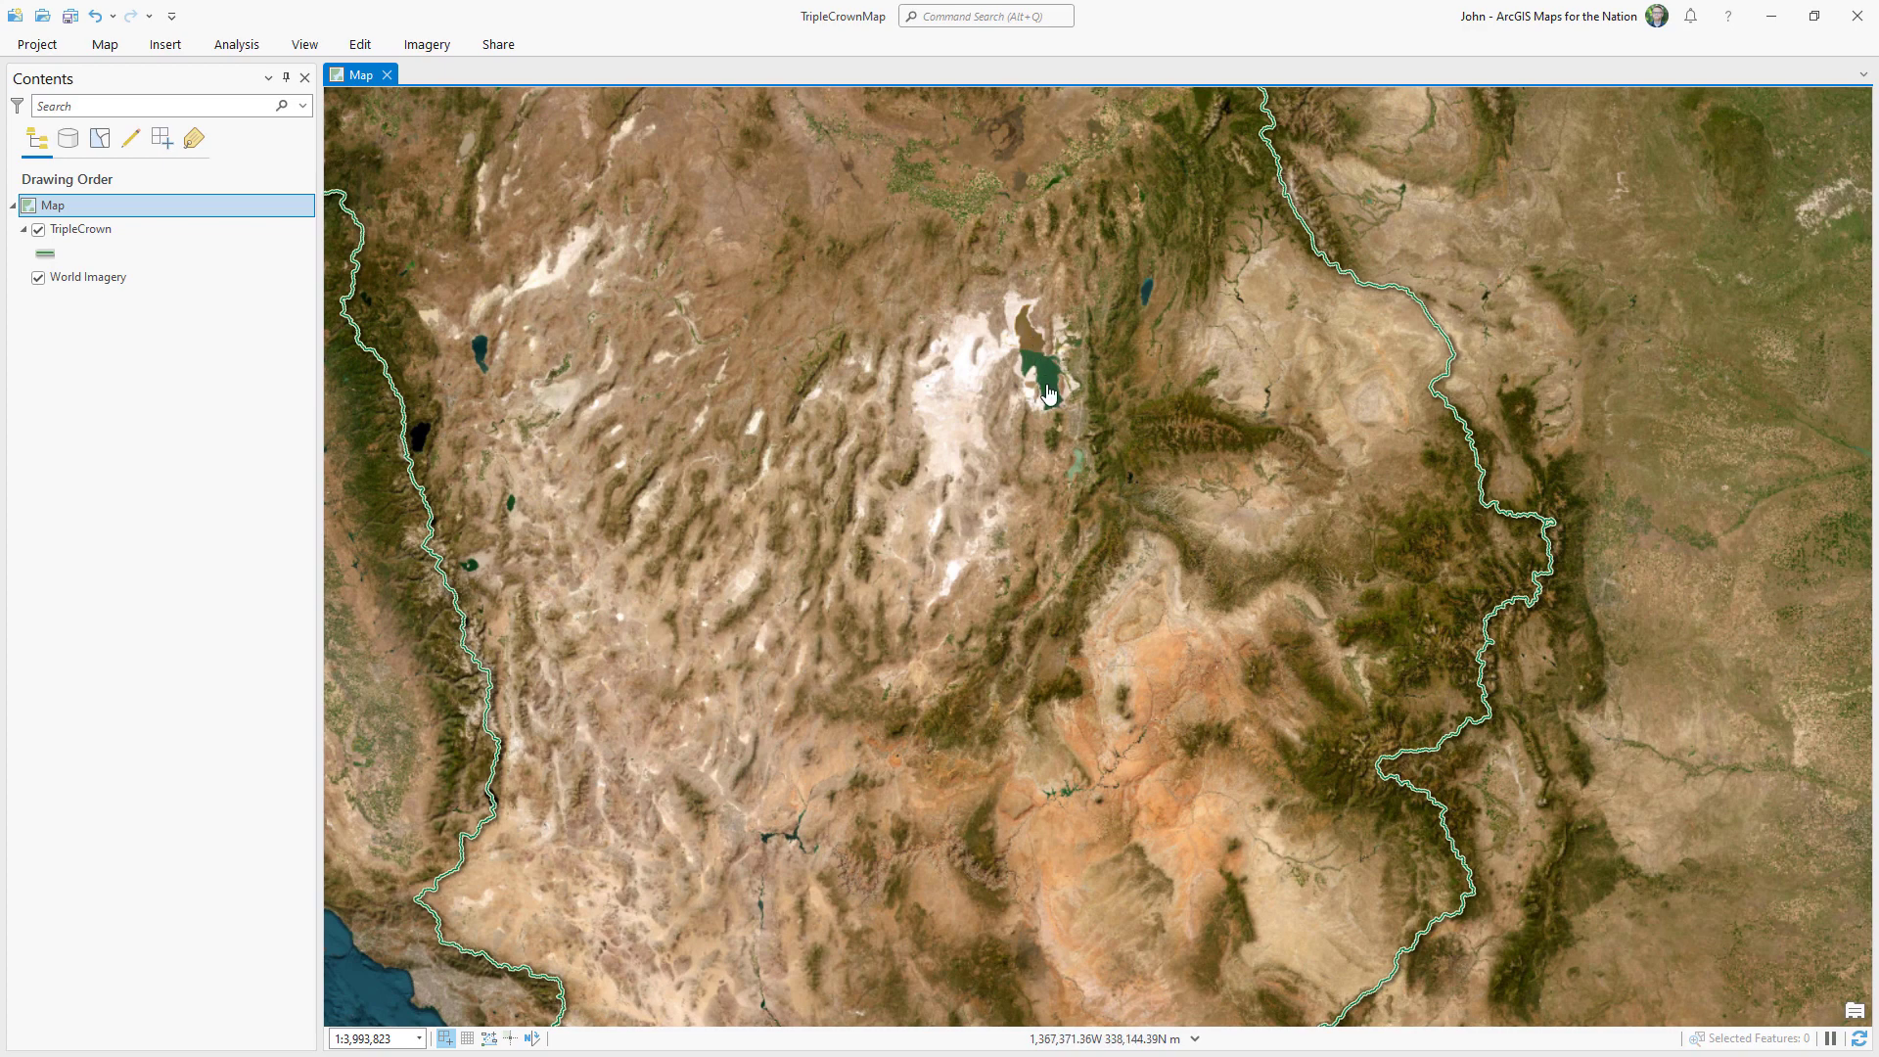
{"action": "scroll", "coordinate": [430, 431], "scroll_direction": "up", "scroll_amount": 2}
{"action": "left_click_drag", "start_coordinate": [534, 526], "coordinate": [629, 541]}
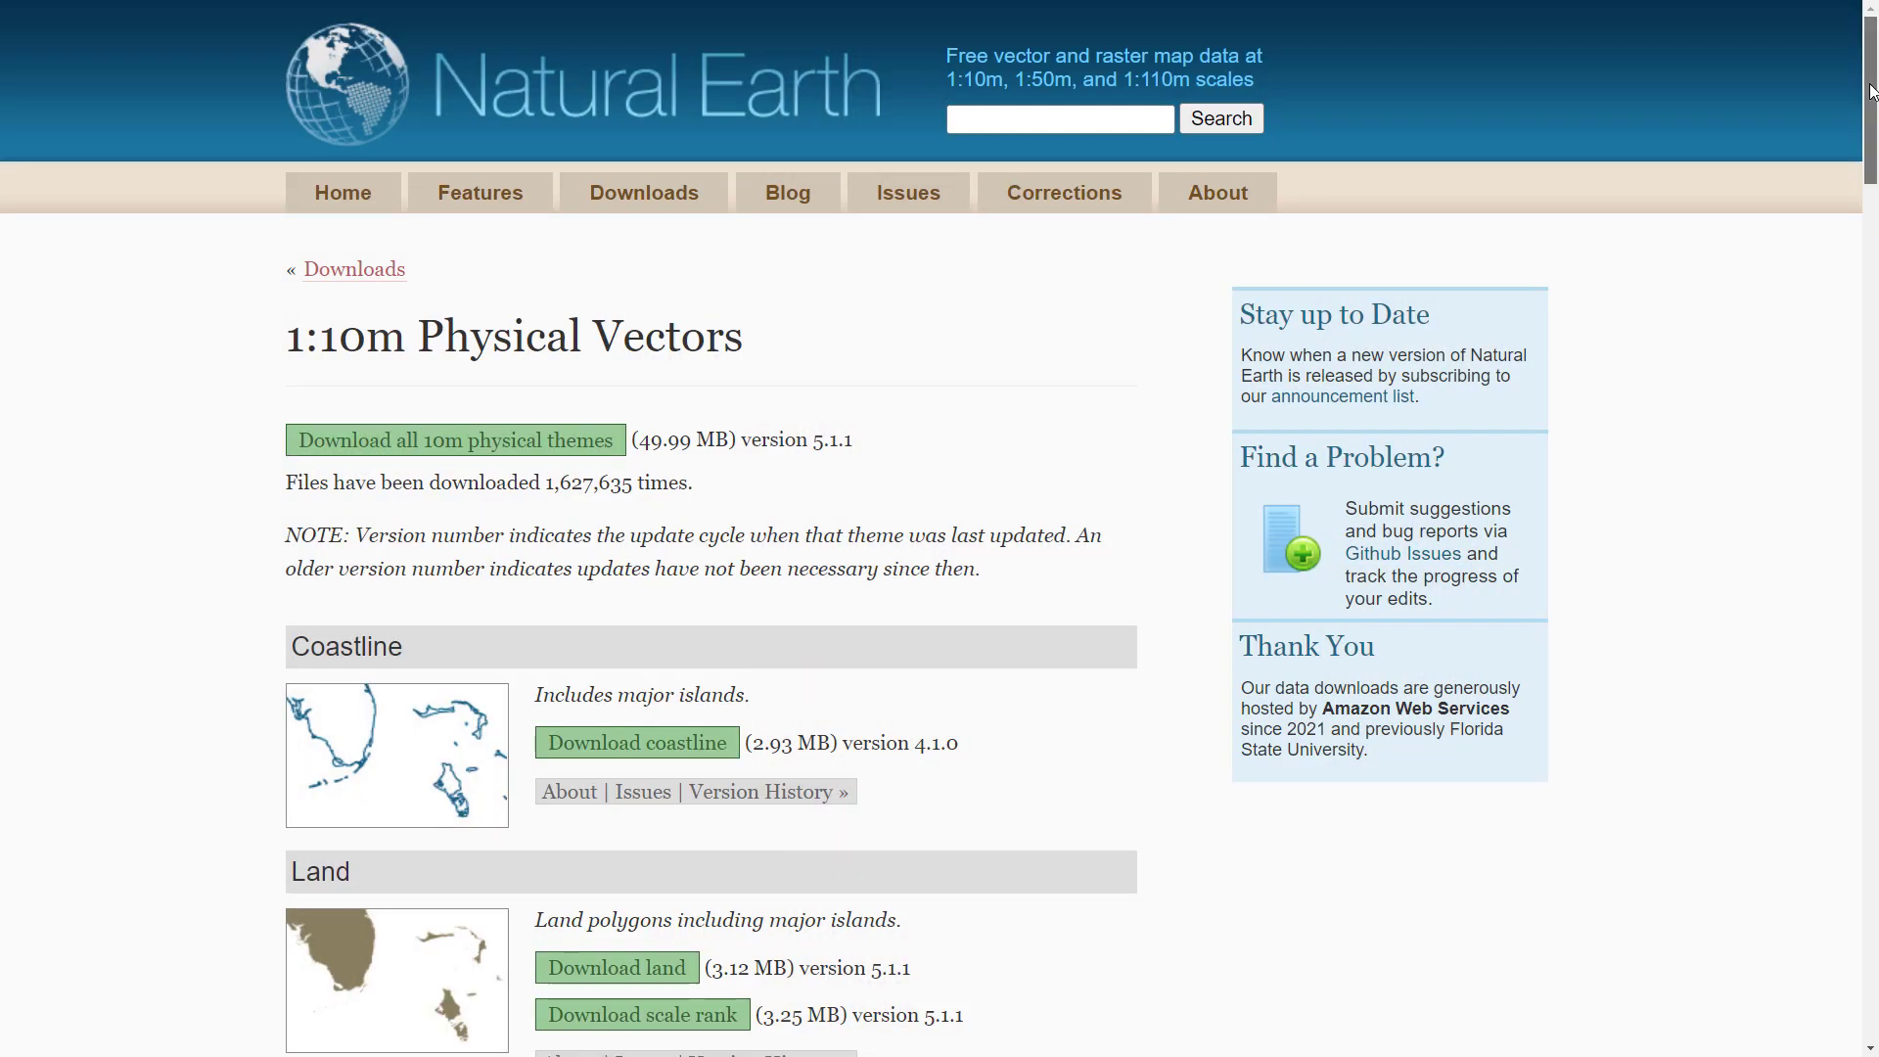
Switch to the Natural Earth download page and find the Lakes + Reservoirs datasets, including the North America supplement.
{"action": "left_click_drag", "start_coordinate": [1865, 105], "coordinate": [1862, 407]}
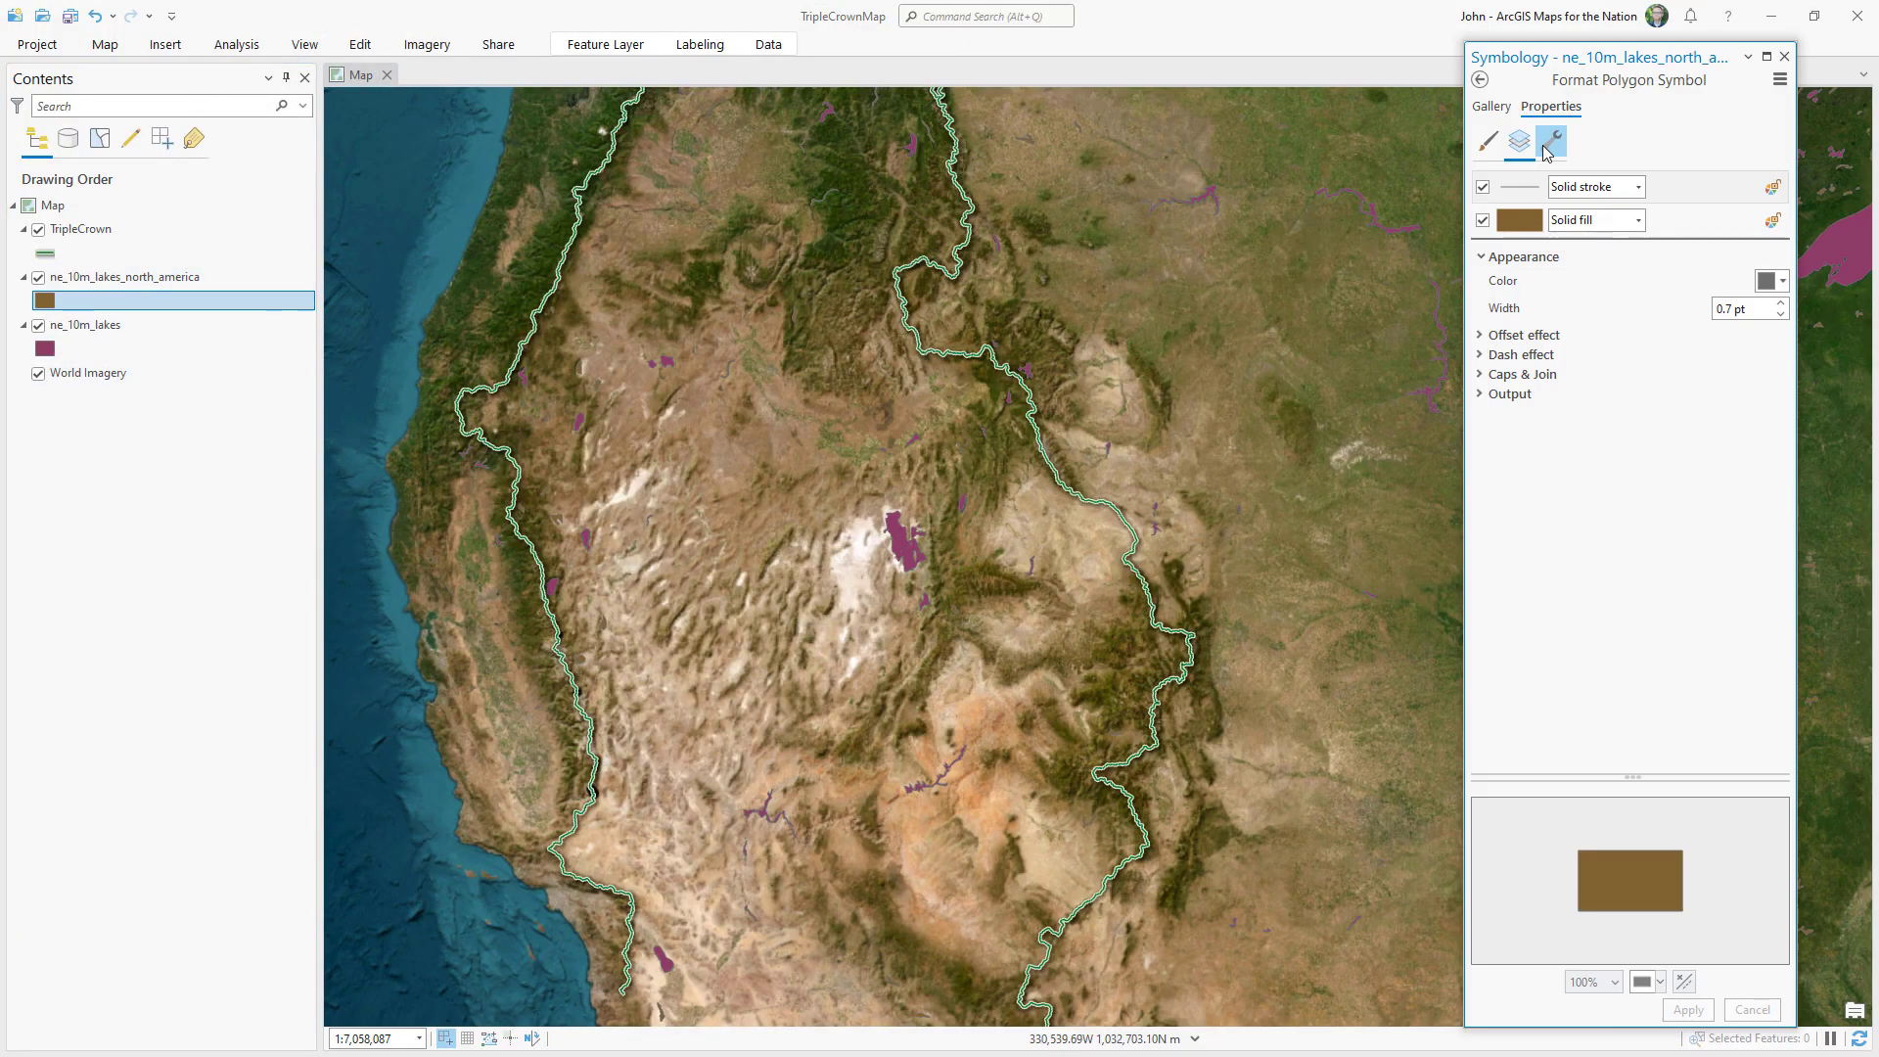
Remove the outline of the ne_10m_lakes_north_america polygons and fill them with teal sampled from the ocean on the map.
{"action": "left_click", "coordinate": [1548, 147]}
{"action": "left_click", "coordinate": [1594, 290]}
{"action": "left_click", "coordinate": [1519, 142]}
{"action": "left_click", "coordinate": [1772, 246]}
{"action": "left_click", "coordinate": [1664, 559]}
{"action": "left_click", "coordinate": [403, 581]}
{"action": "left_click", "coordinate": [1688, 1009]}
Give the ne_10m_lakes polygons the same look, with no outline and a teal fill sampled from the ocean, and apply it.
{"action": "left_click", "coordinate": [44, 348]}
{"action": "left_click", "coordinate": [1550, 142]}
{"action": "left_click", "coordinate": [1605, 289]}
{"action": "left_click", "coordinate": [1519, 142]}
{"action": "left_click", "coordinate": [1772, 247]}
{"action": "left_click", "coordinate": [1566, 671]}
{"action": "left_click", "coordinate": [413, 618]}
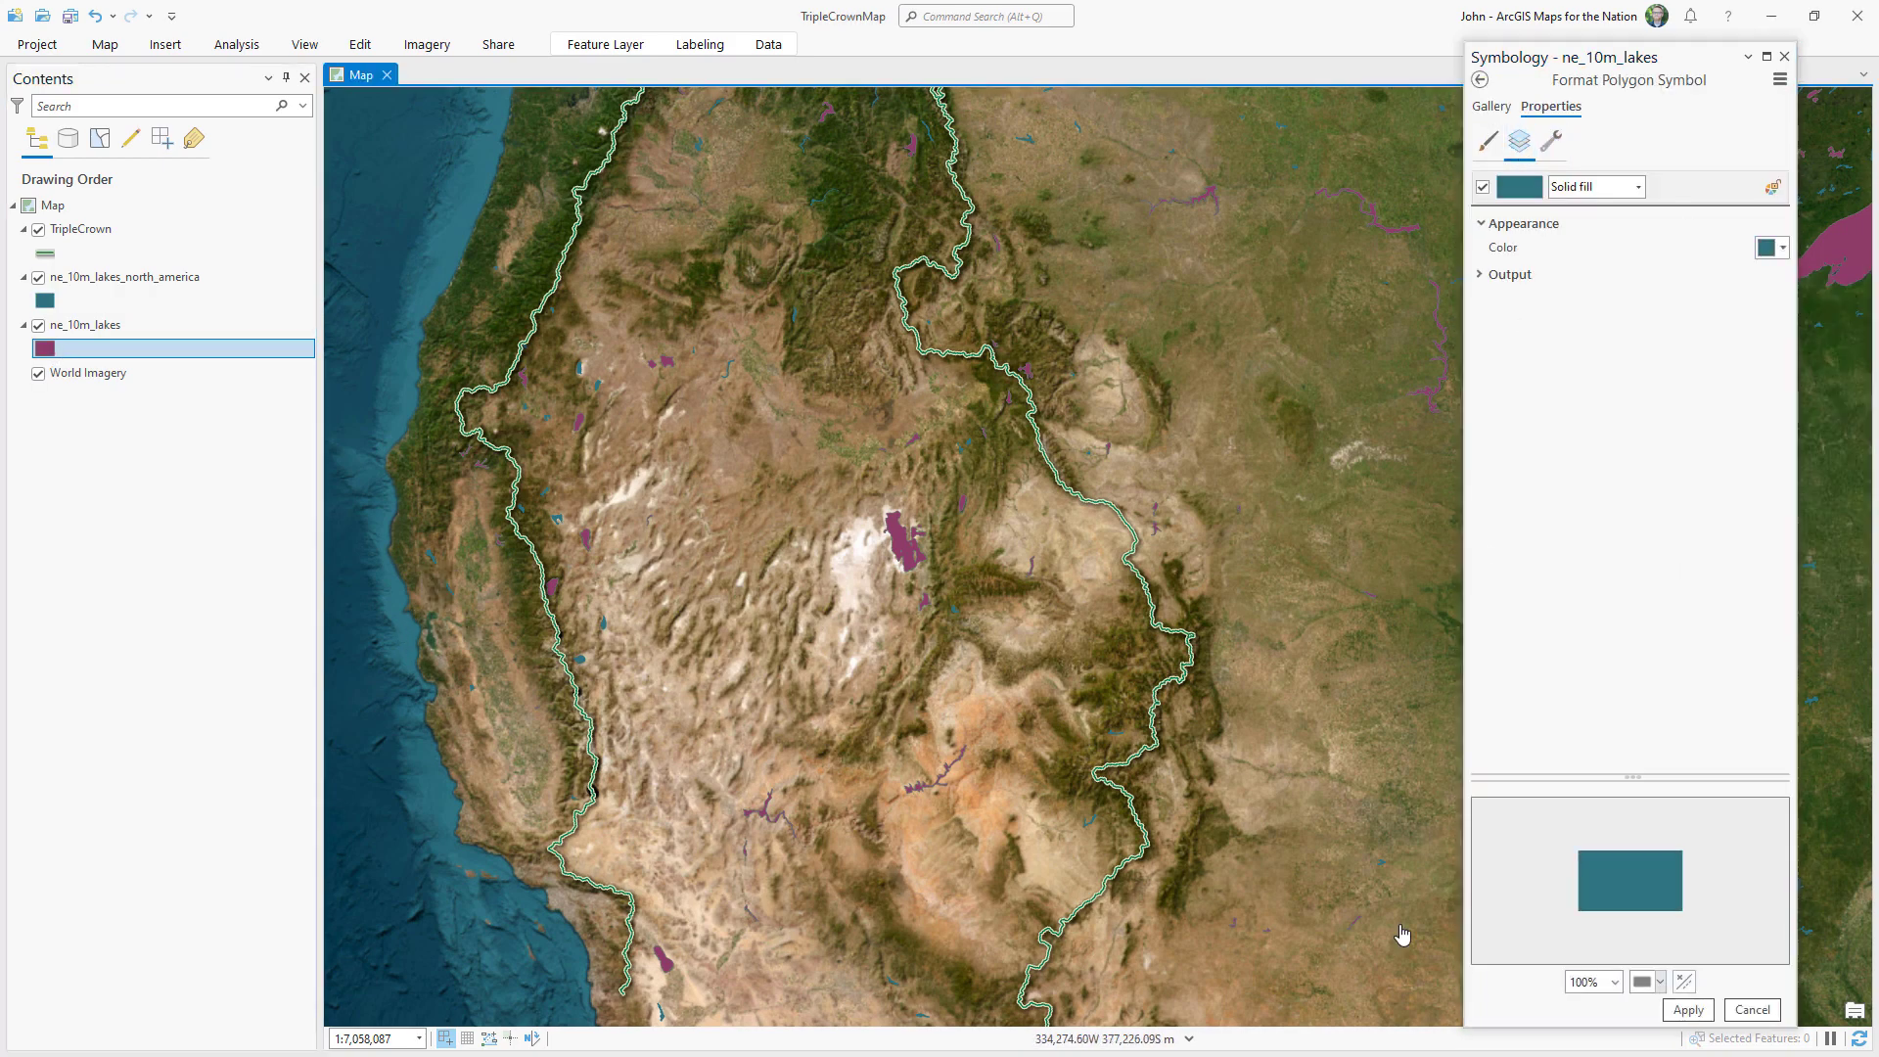
{"action": "left_click", "coordinate": [1687, 1010]}
{"action": "left_click", "coordinate": [1784, 56]}
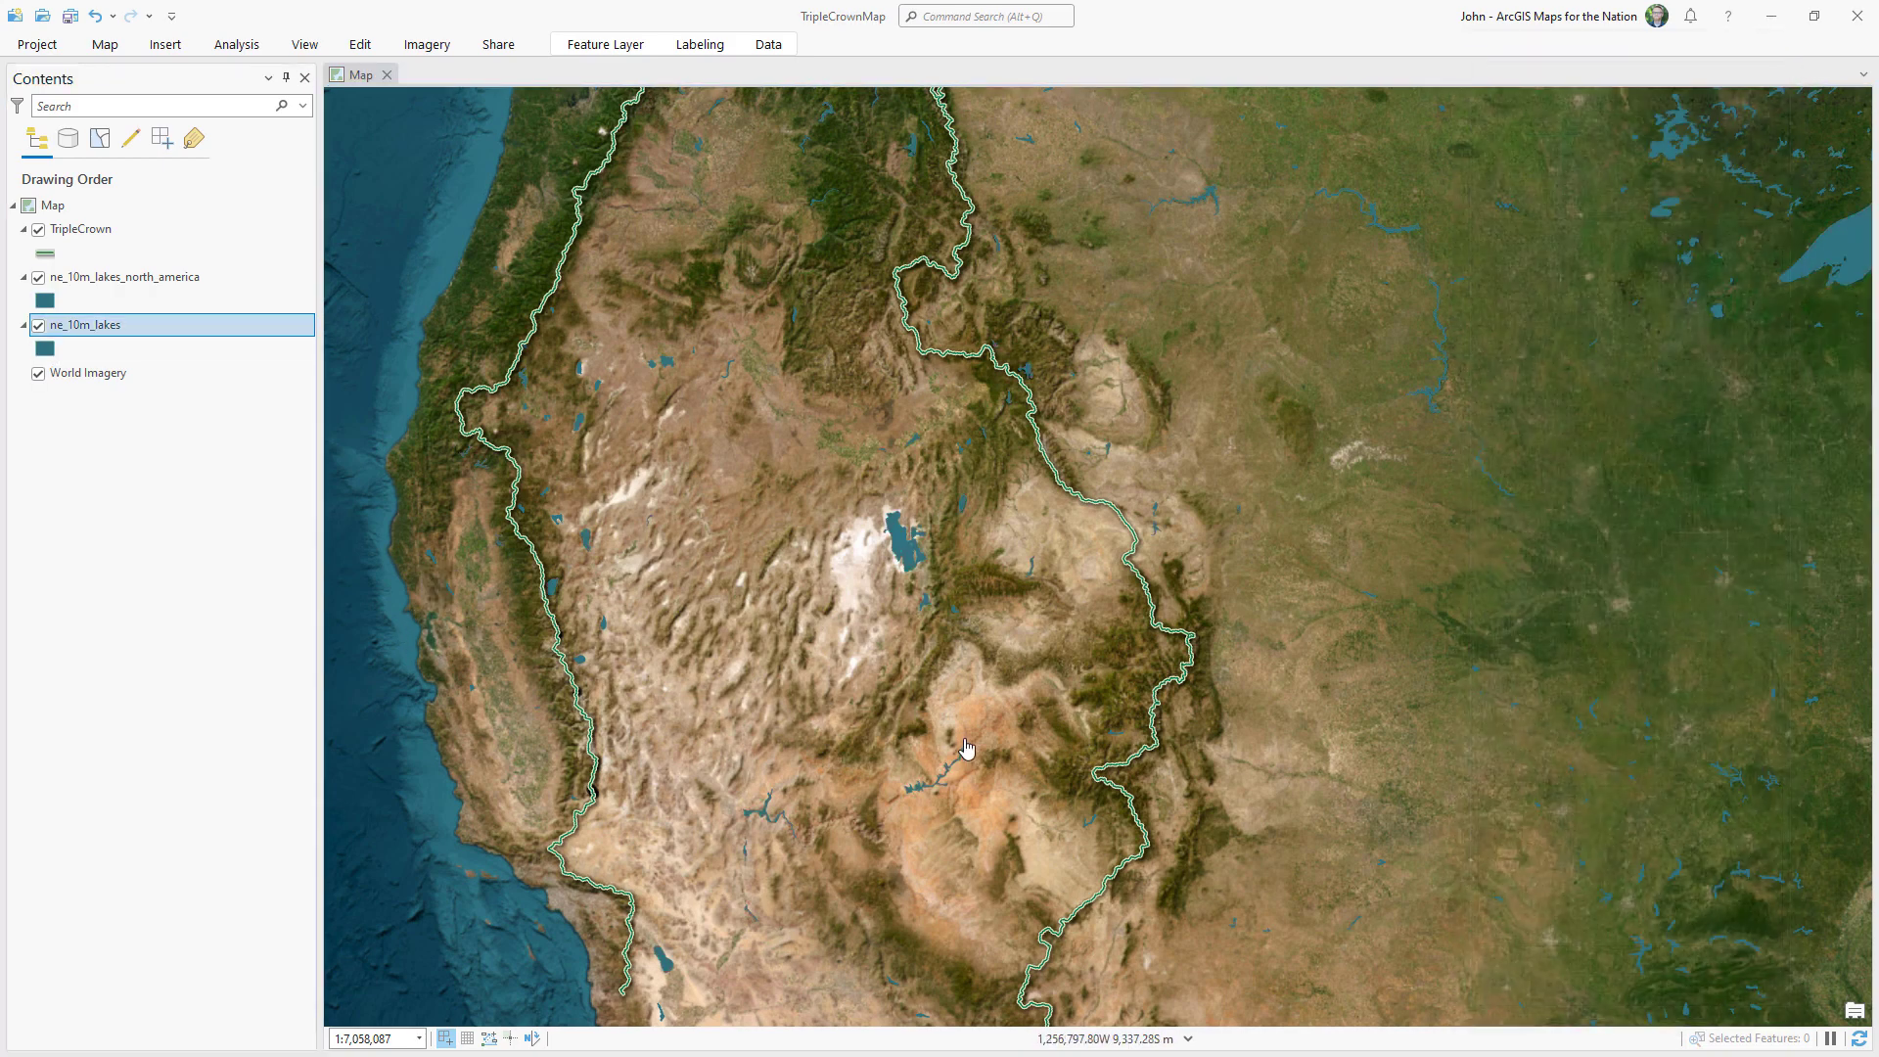
Search the Living Atlas for "terrain elevation" and add the Terrain layer to the map.
{"action": "scroll", "coordinate": [964, 773], "scroll_direction": "down", "scroll_amount": 2}
{"action": "left_click_drag", "start_coordinate": [1255, 744], "coordinate": [998, 591]}
{"action": "left_click", "coordinate": [244, 210]}
{"action": "right_click", "coordinate": [243, 204]}
{"action": "left_click", "coordinate": [264, 217]}
{"action": "left_click", "coordinate": [260, 562]}
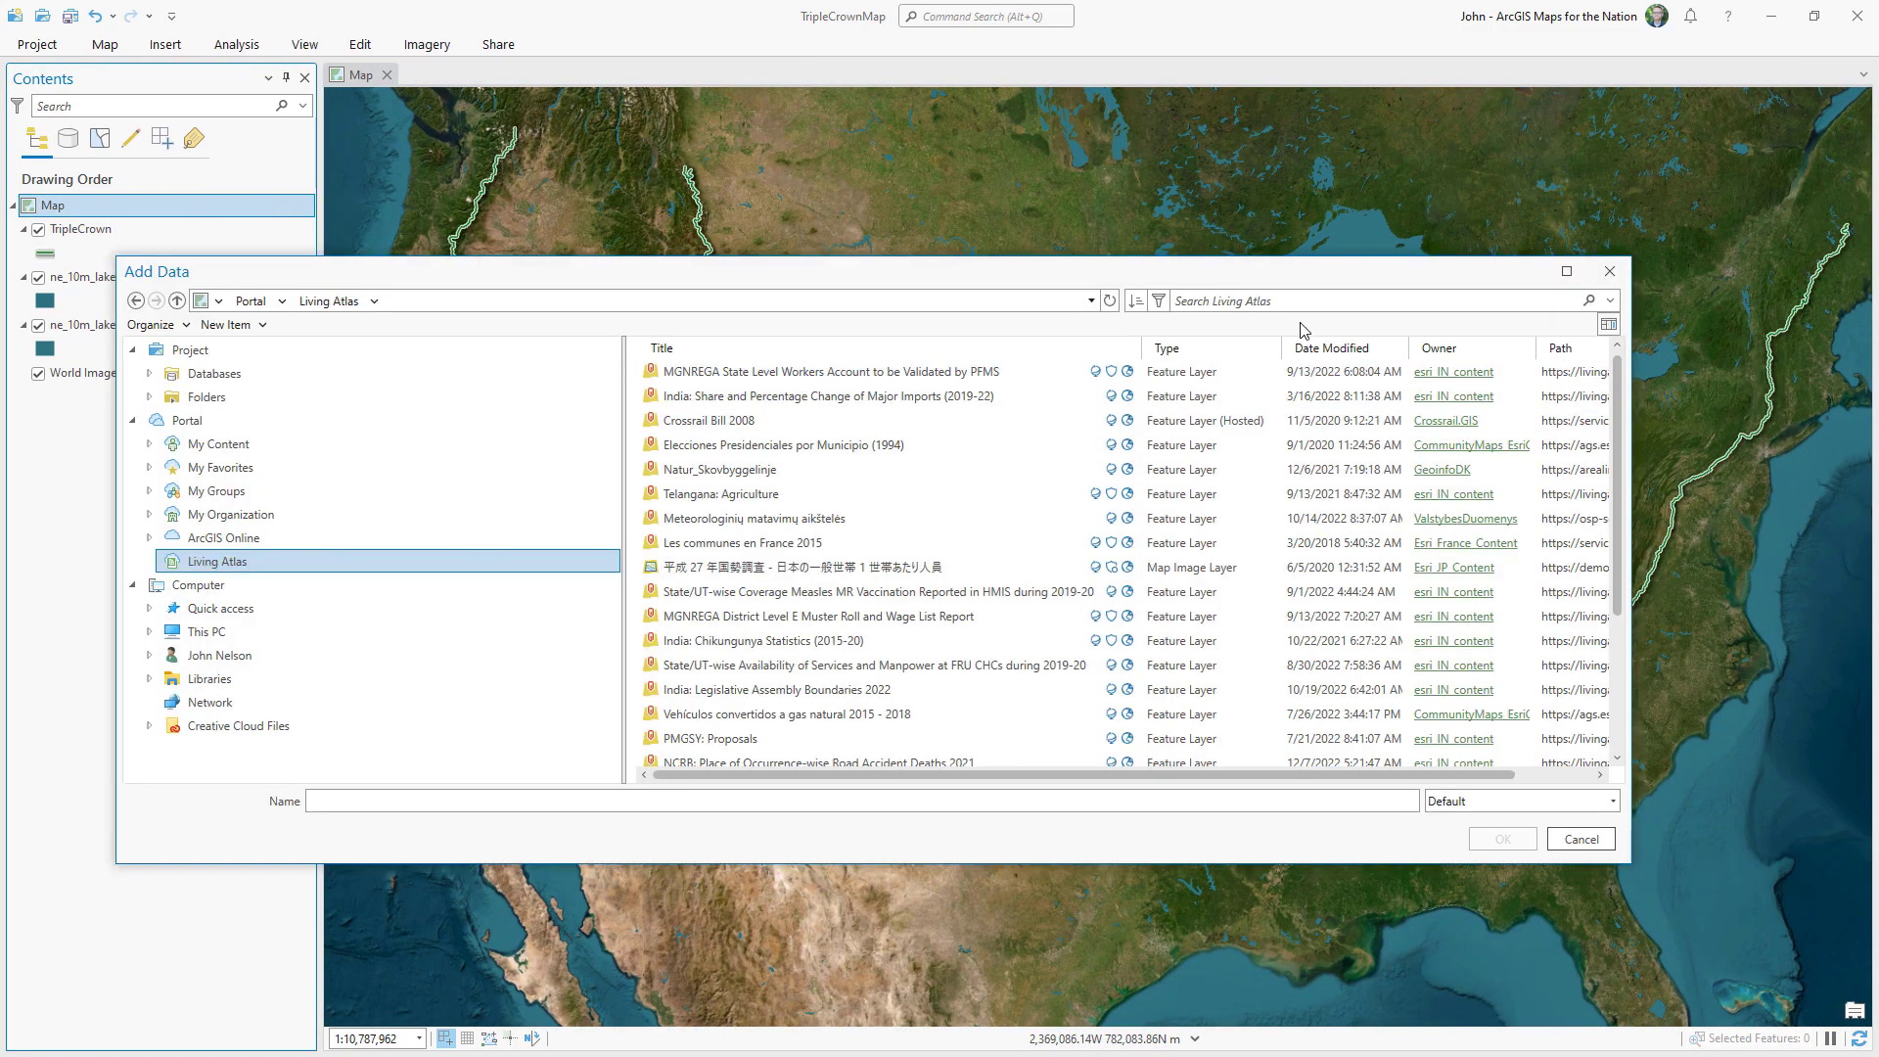
{"action": "left_click", "coordinate": [1293, 301]}
{"action": "type", "text": "terrain ele"}
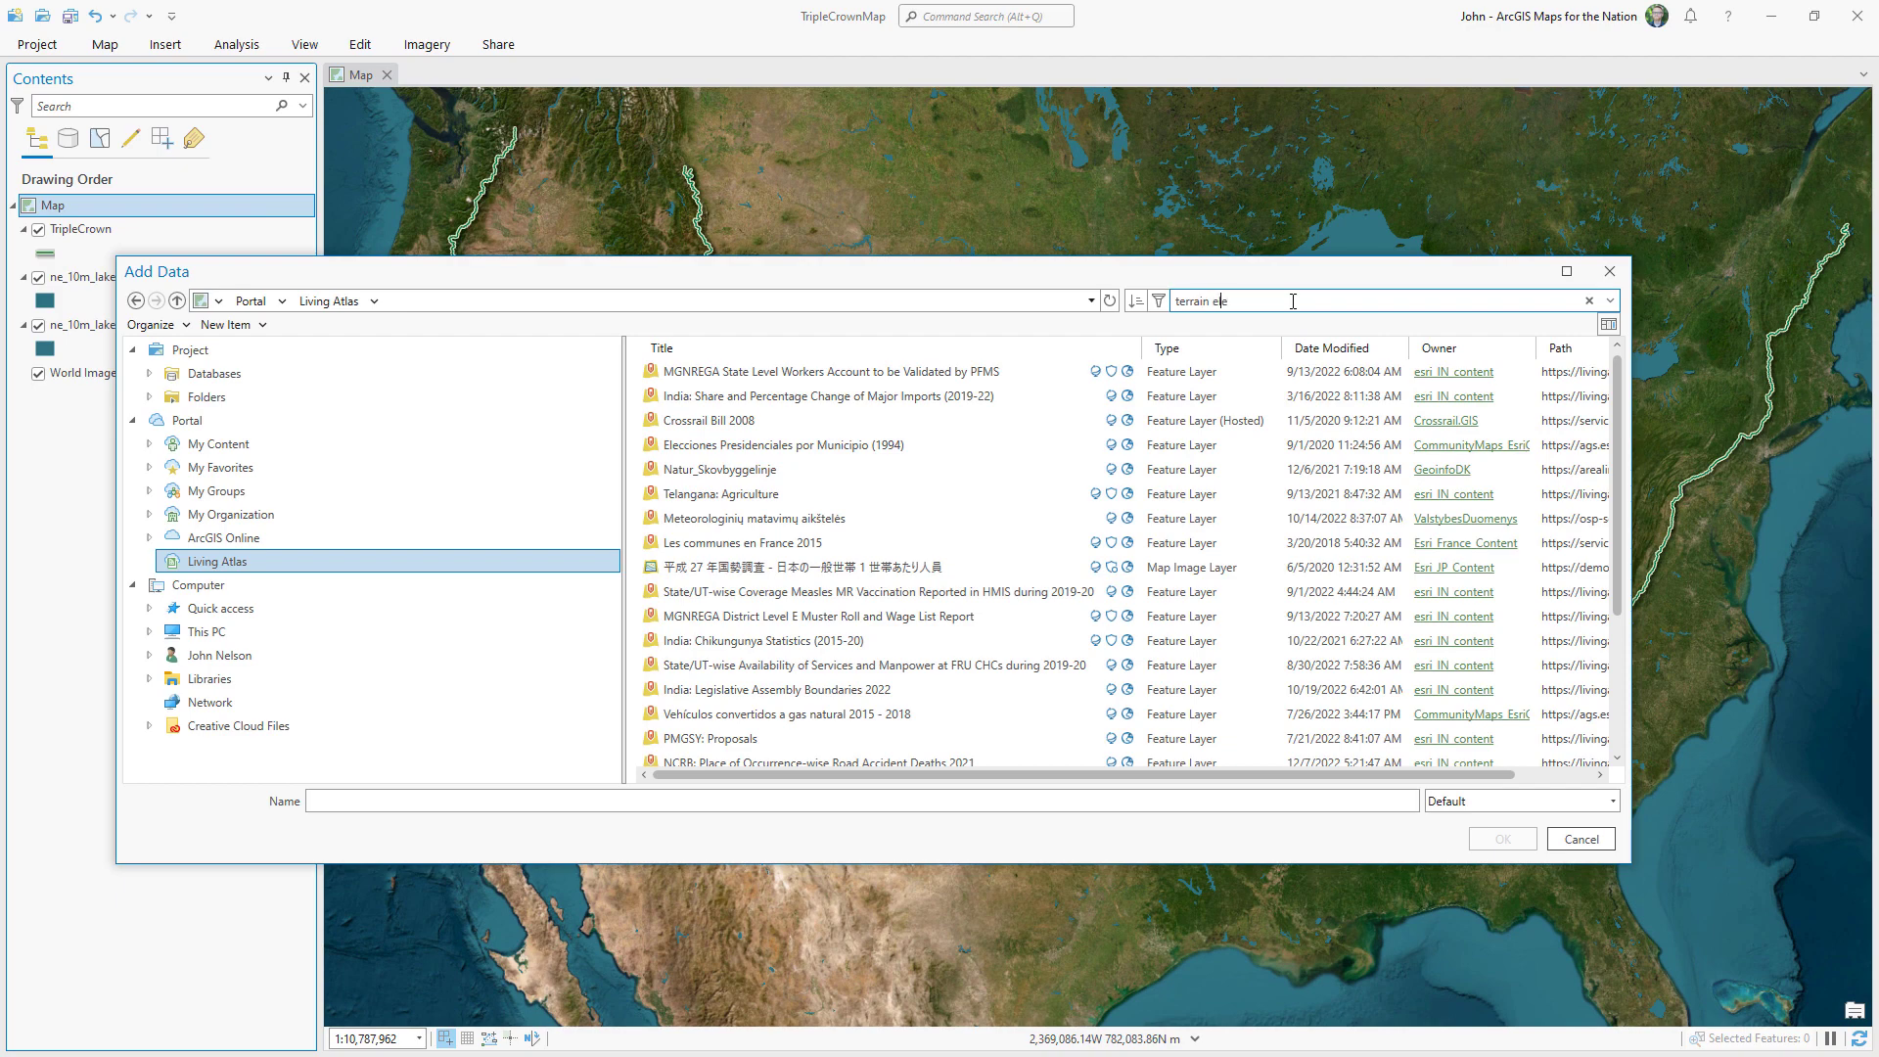
{"action": "type", "text": "vation"}
{"action": "key", "text": "Return"}
{"action": "left_click", "coordinate": [661, 421]}
{"action": "left_click", "coordinate": [1485, 844]}
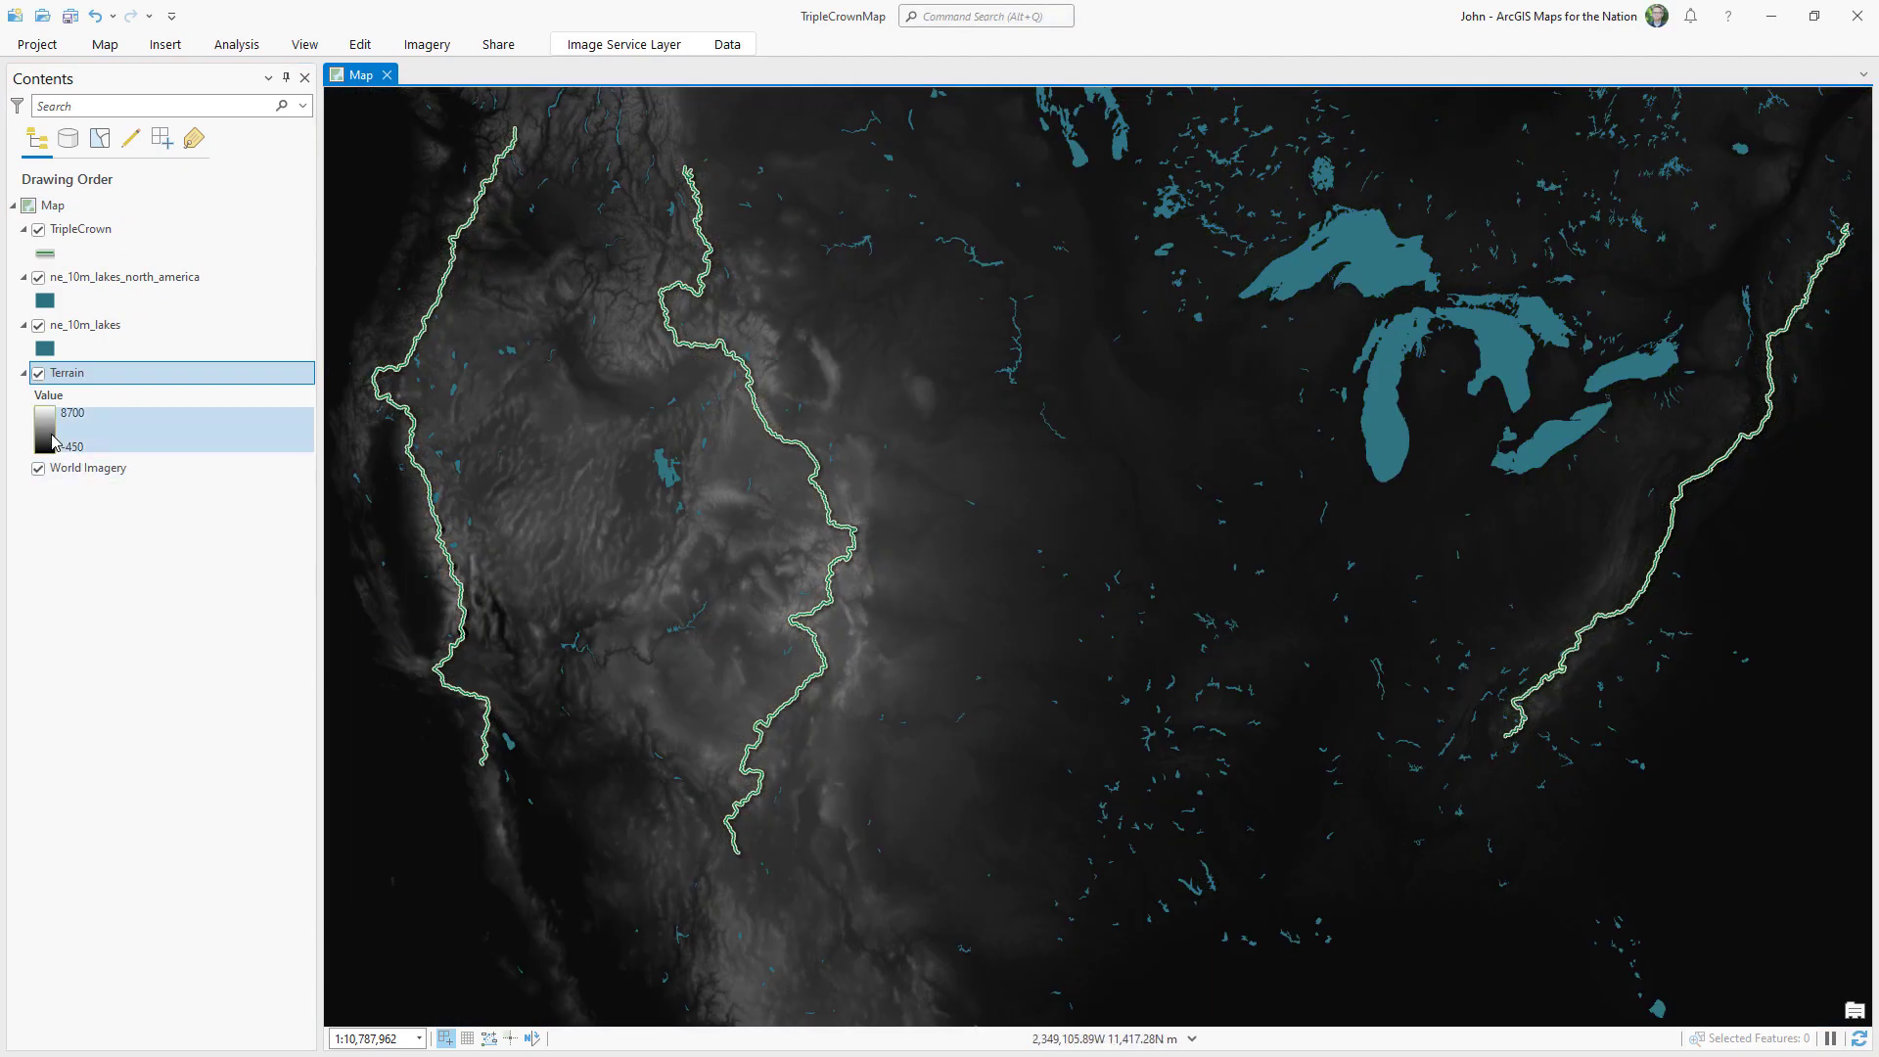
Set the statistics of the Terrain layer's stretch symbology to DRA.
{"action": "left_click", "coordinate": [54, 443]}
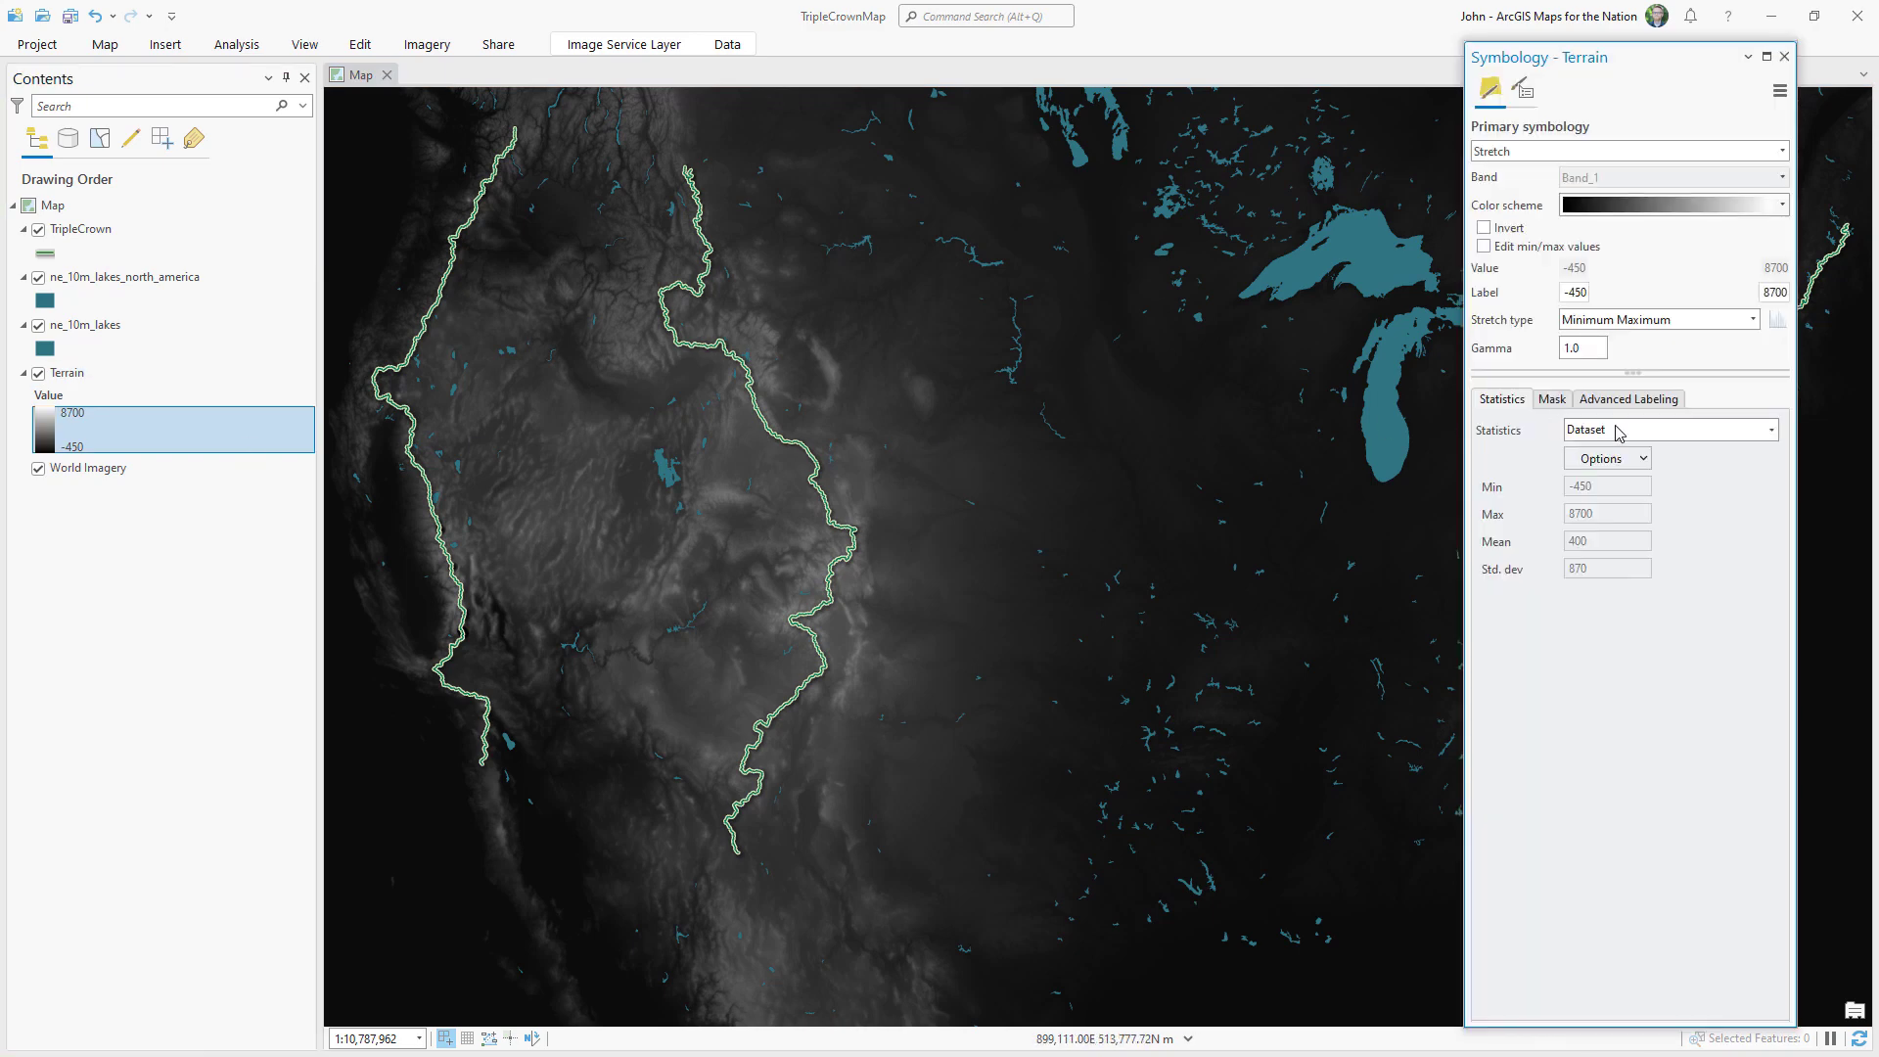
{"action": "left_click", "coordinate": [1628, 431]}
{"action": "left_click", "coordinate": [1628, 458]}
Edit the Terrain color scheme, making its first color stop white and setting its transparency.
{"action": "left_click", "coordinate": [1783, 207]}
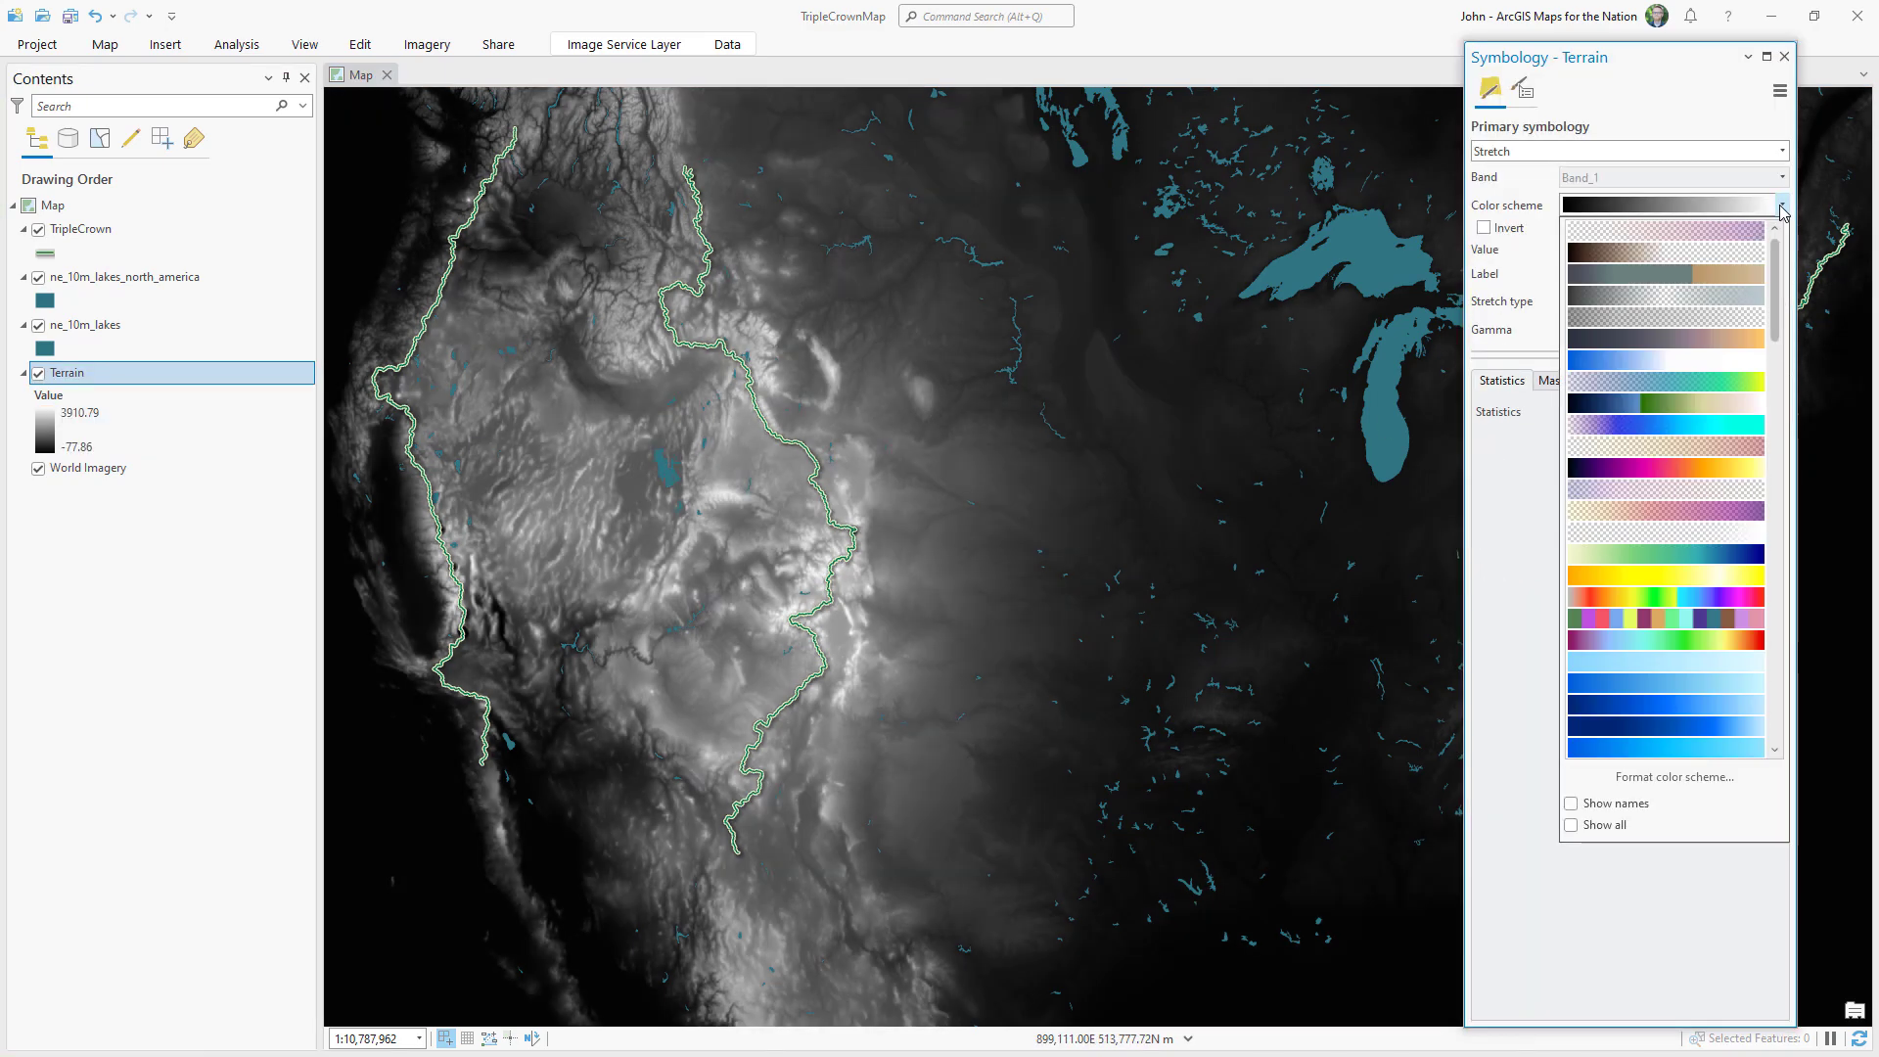
{"action": "left_click", "coordinate": [1591, 776]}
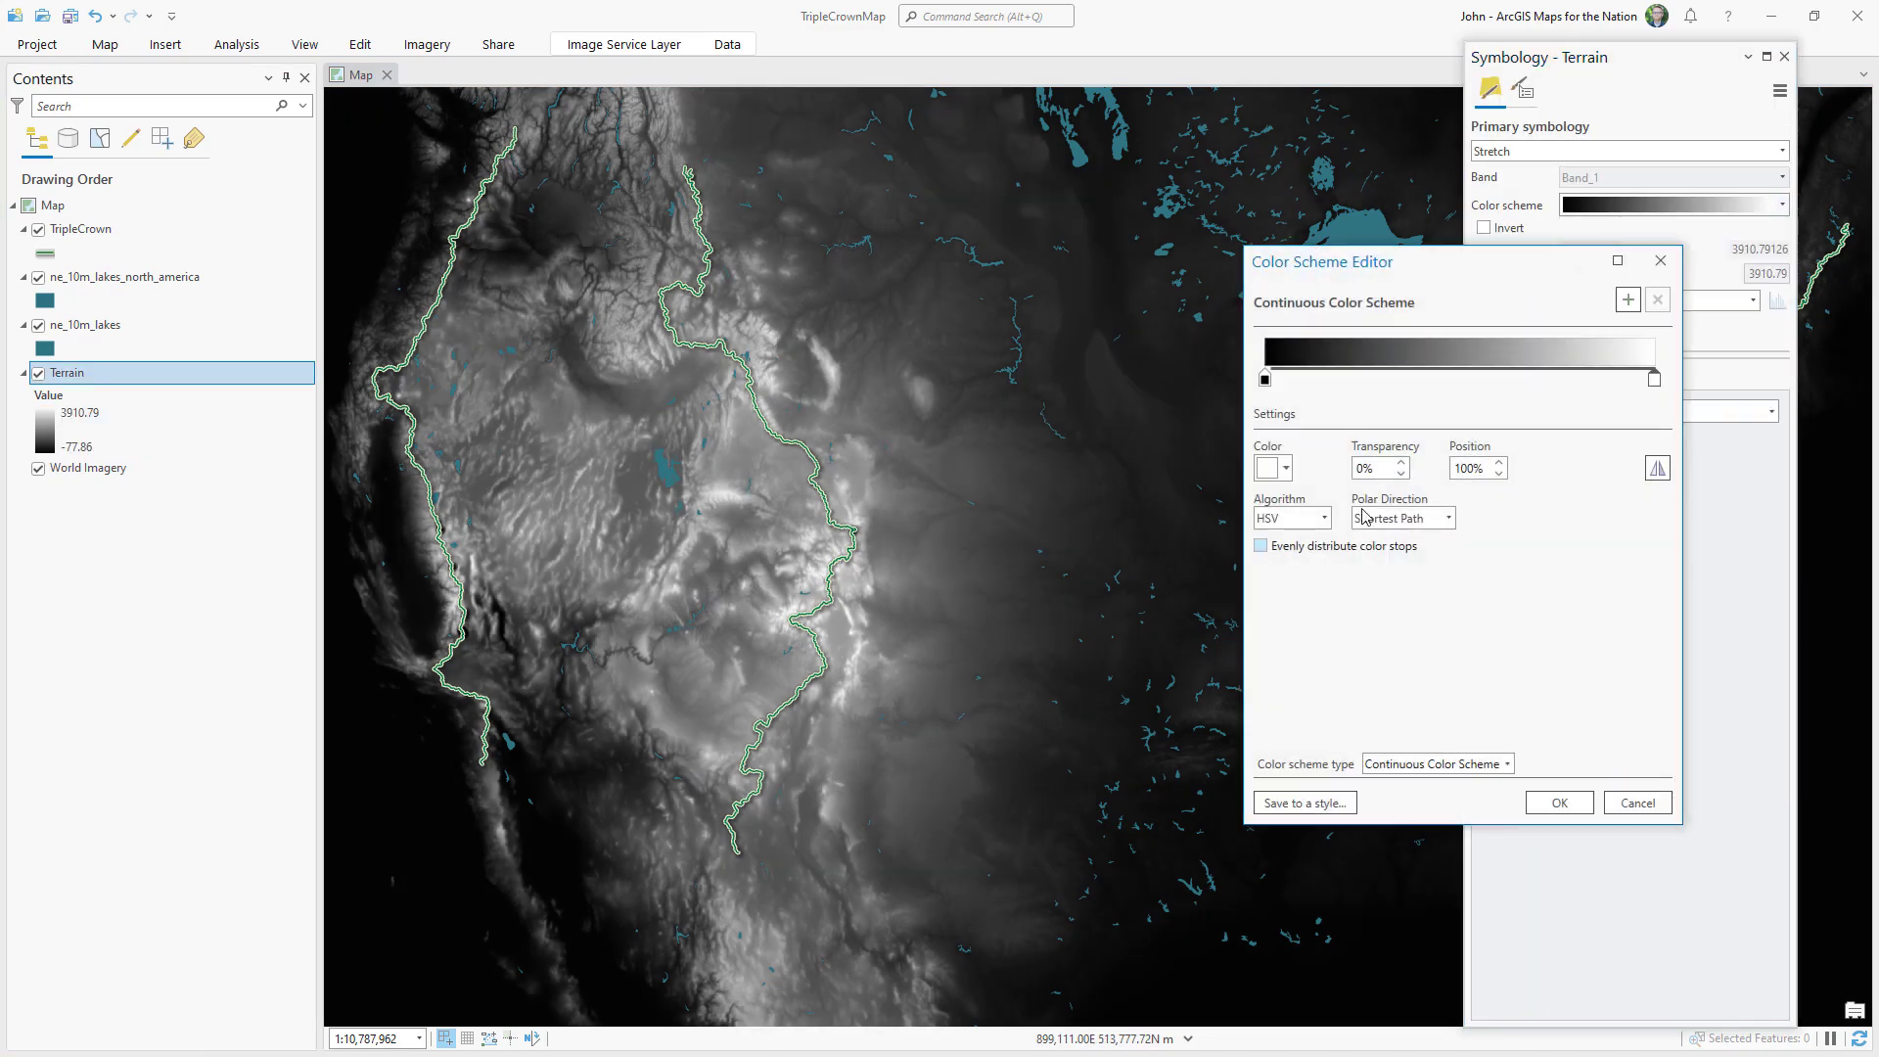
{"action": "left_click", "coordinate": [1272, 470]}
{"action": "left_click", "coordinate": [1278, 570]}
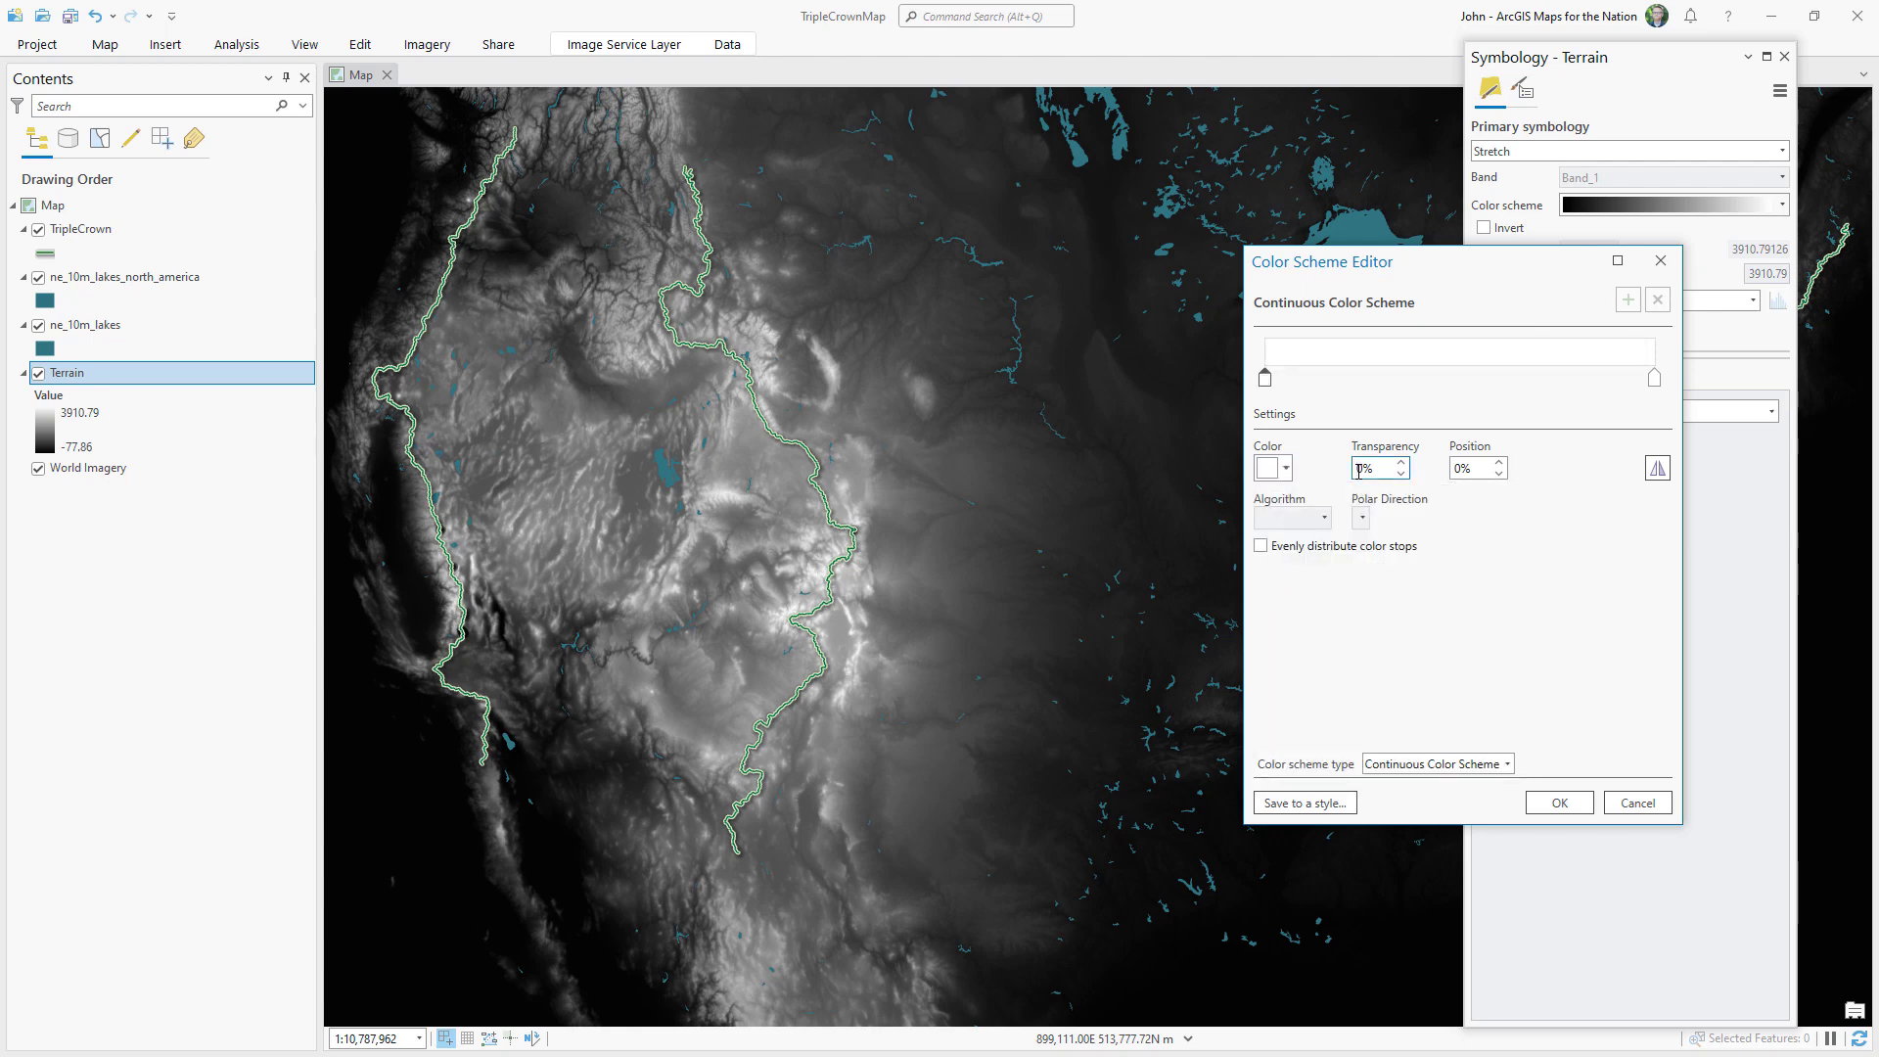
{"action": "type", "text": "1"}
{"action": "key", "text": "Tab"}
Add a pale tan color stop at 74% to the Terrain color scheme, make the last stop 100% transparent, and accept the scheme.
{"action": "left_click", "coordinate": [1654, 382]}
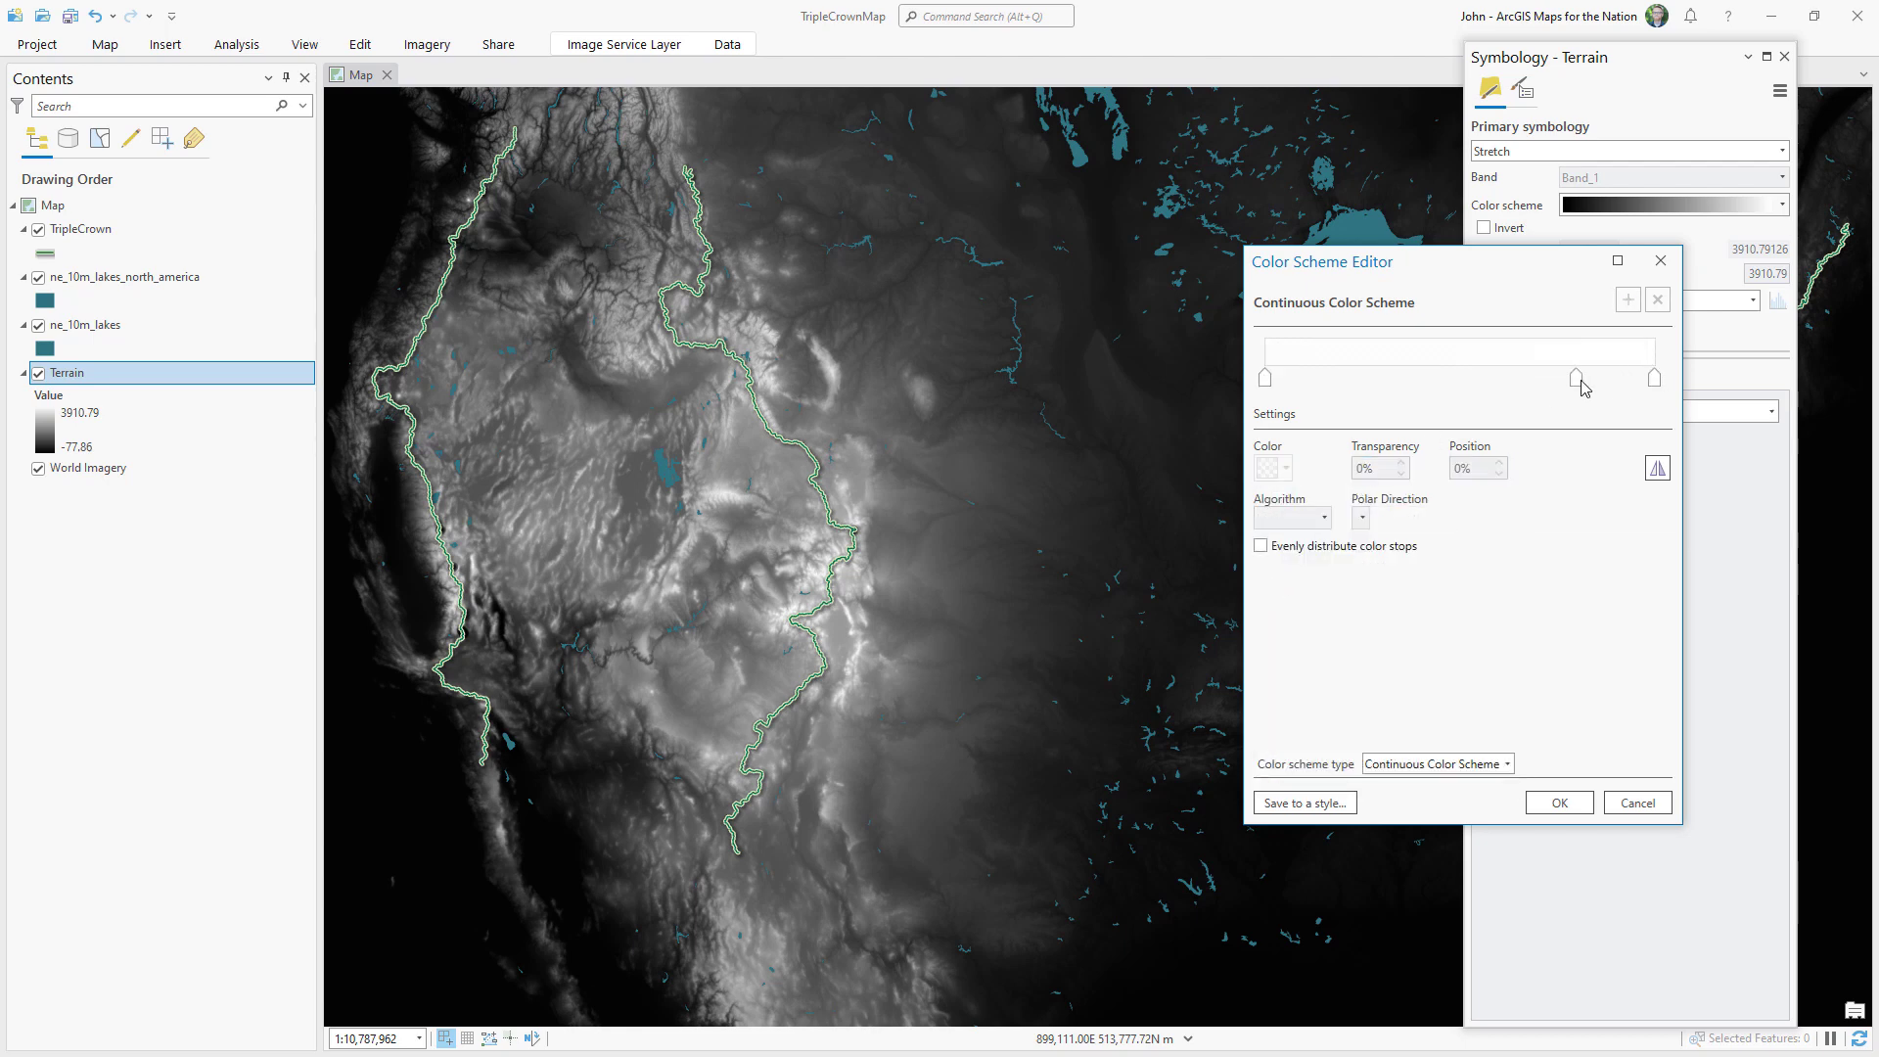
{"action": "left_click", "coordinate": [1554, 380]}
{"action": "left_click", "coordinate": [1266, 473]}
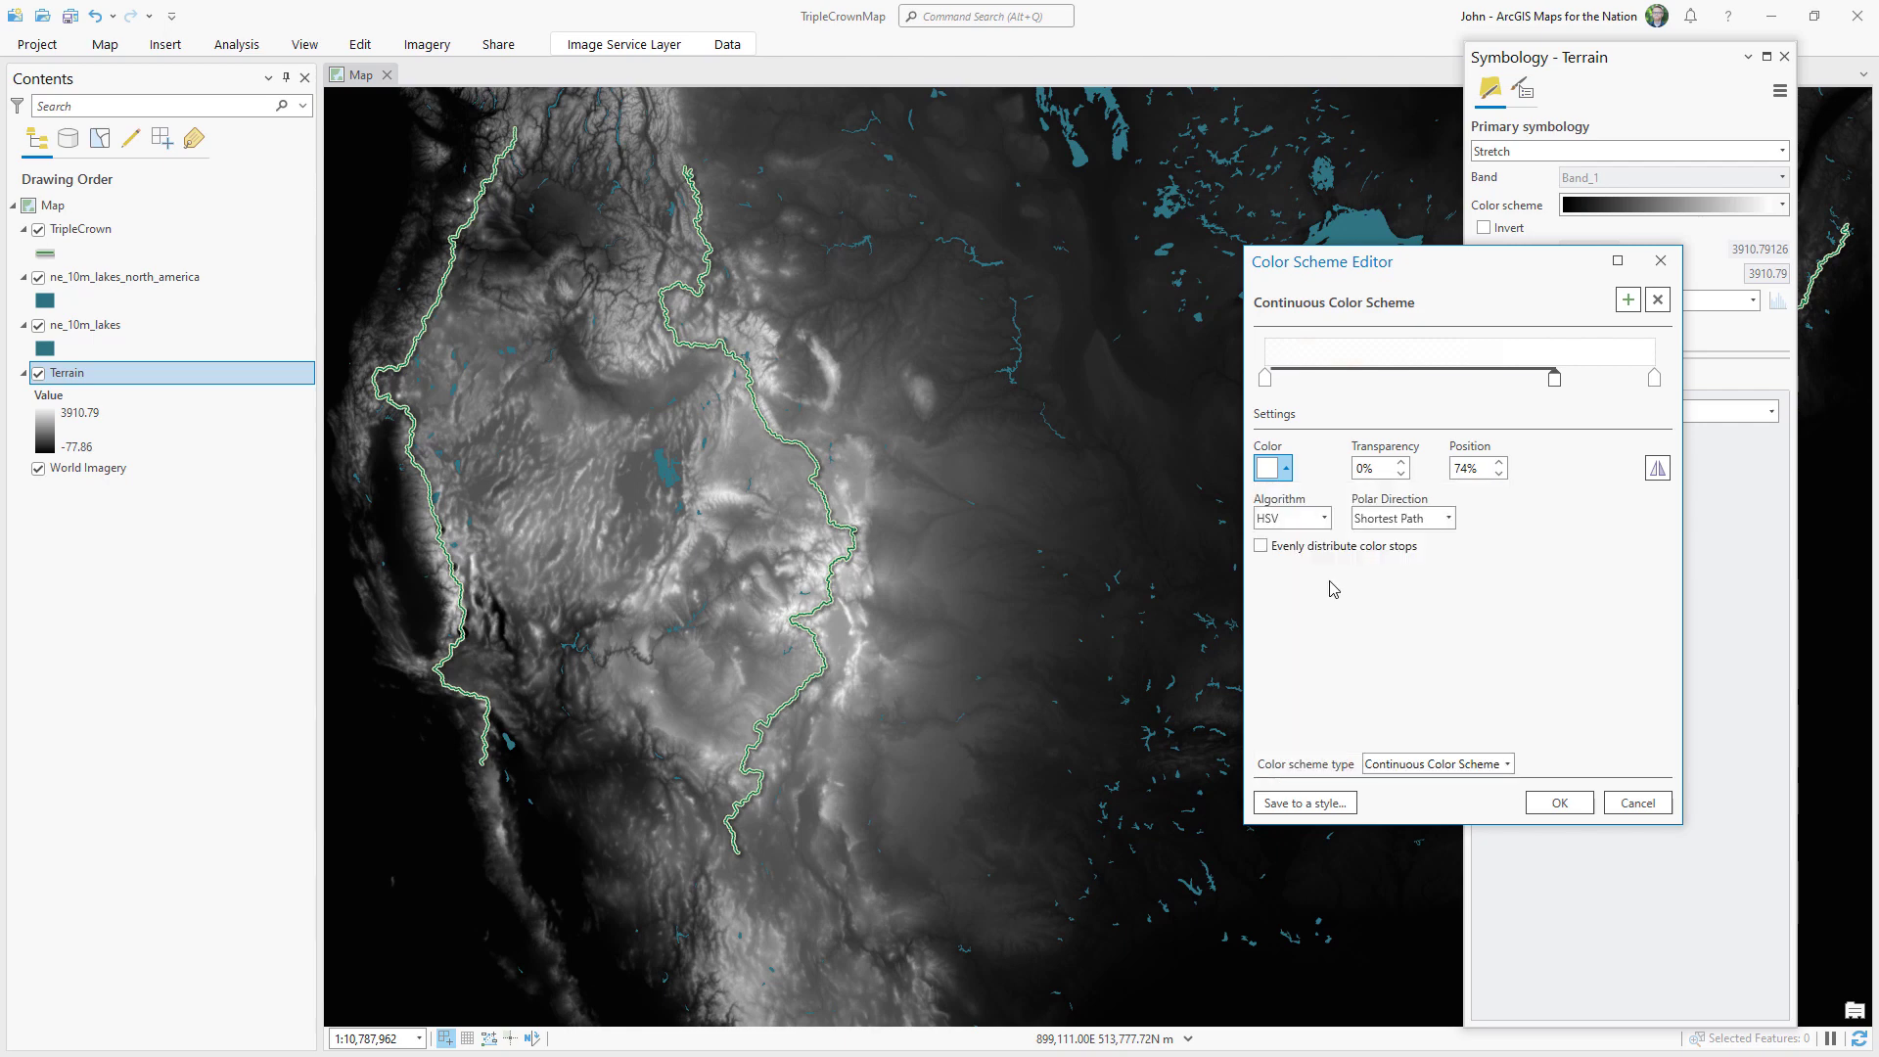
{"action": "left_click", "coordinate": [1333, 589]}
{"action": "type", "text": "100"}
{"action": "key", "text": "Tab"}
{"action": "left_click", "coordinate": [1654, 381]}
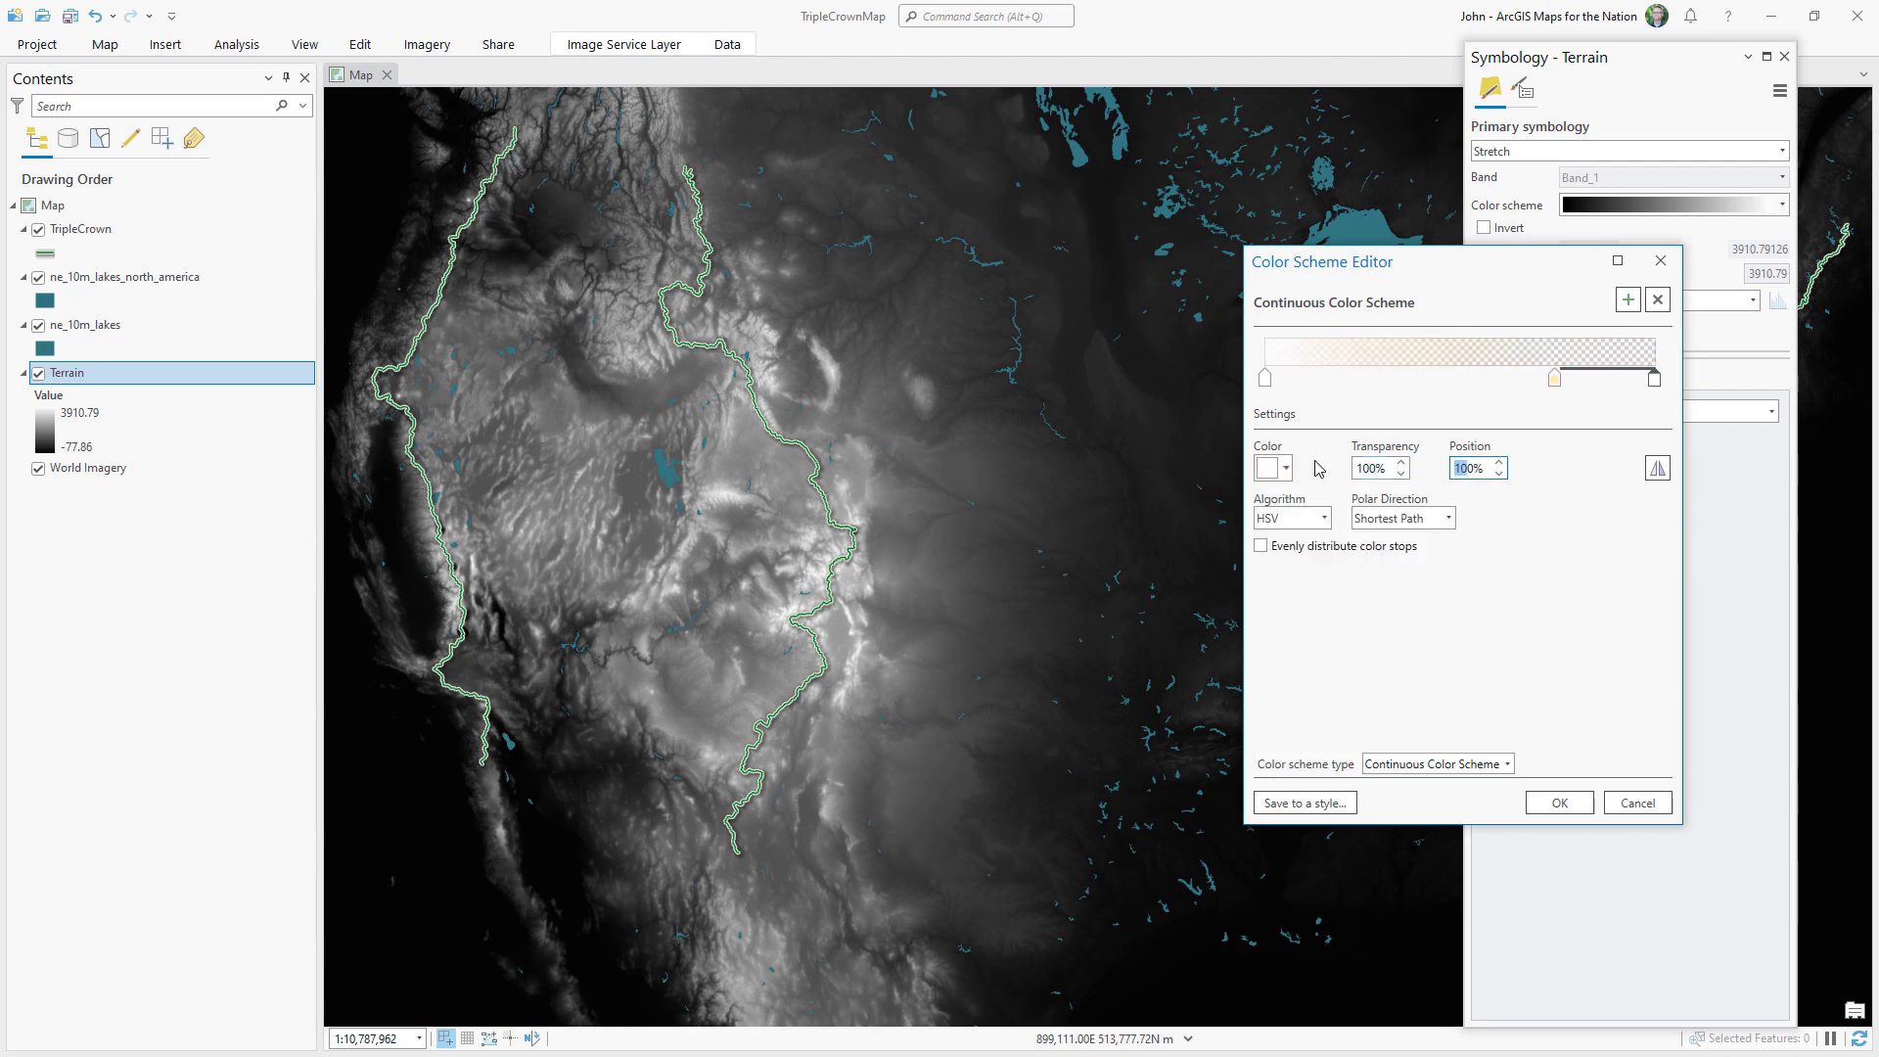
{"action": "left_click", "coordinate": [1561, 803]}
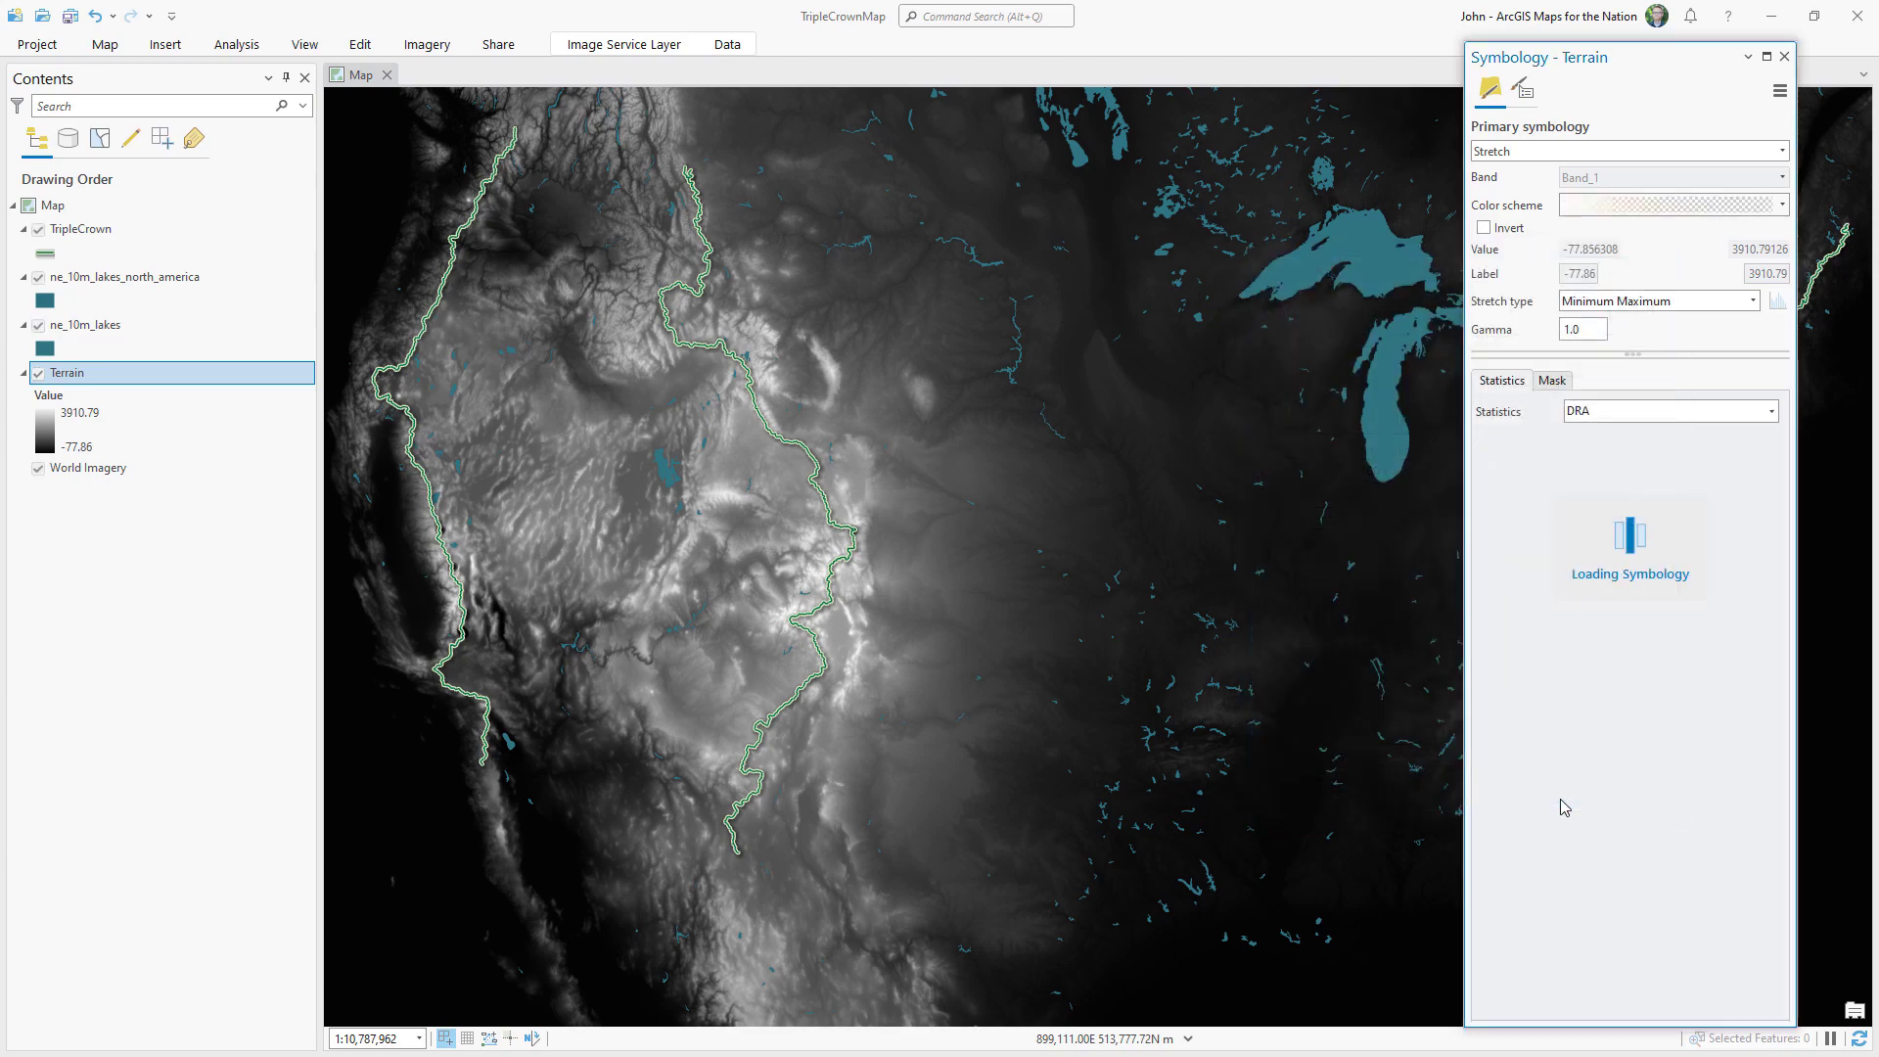
{"action": "left_click", "coordinate": [1786, 57]}
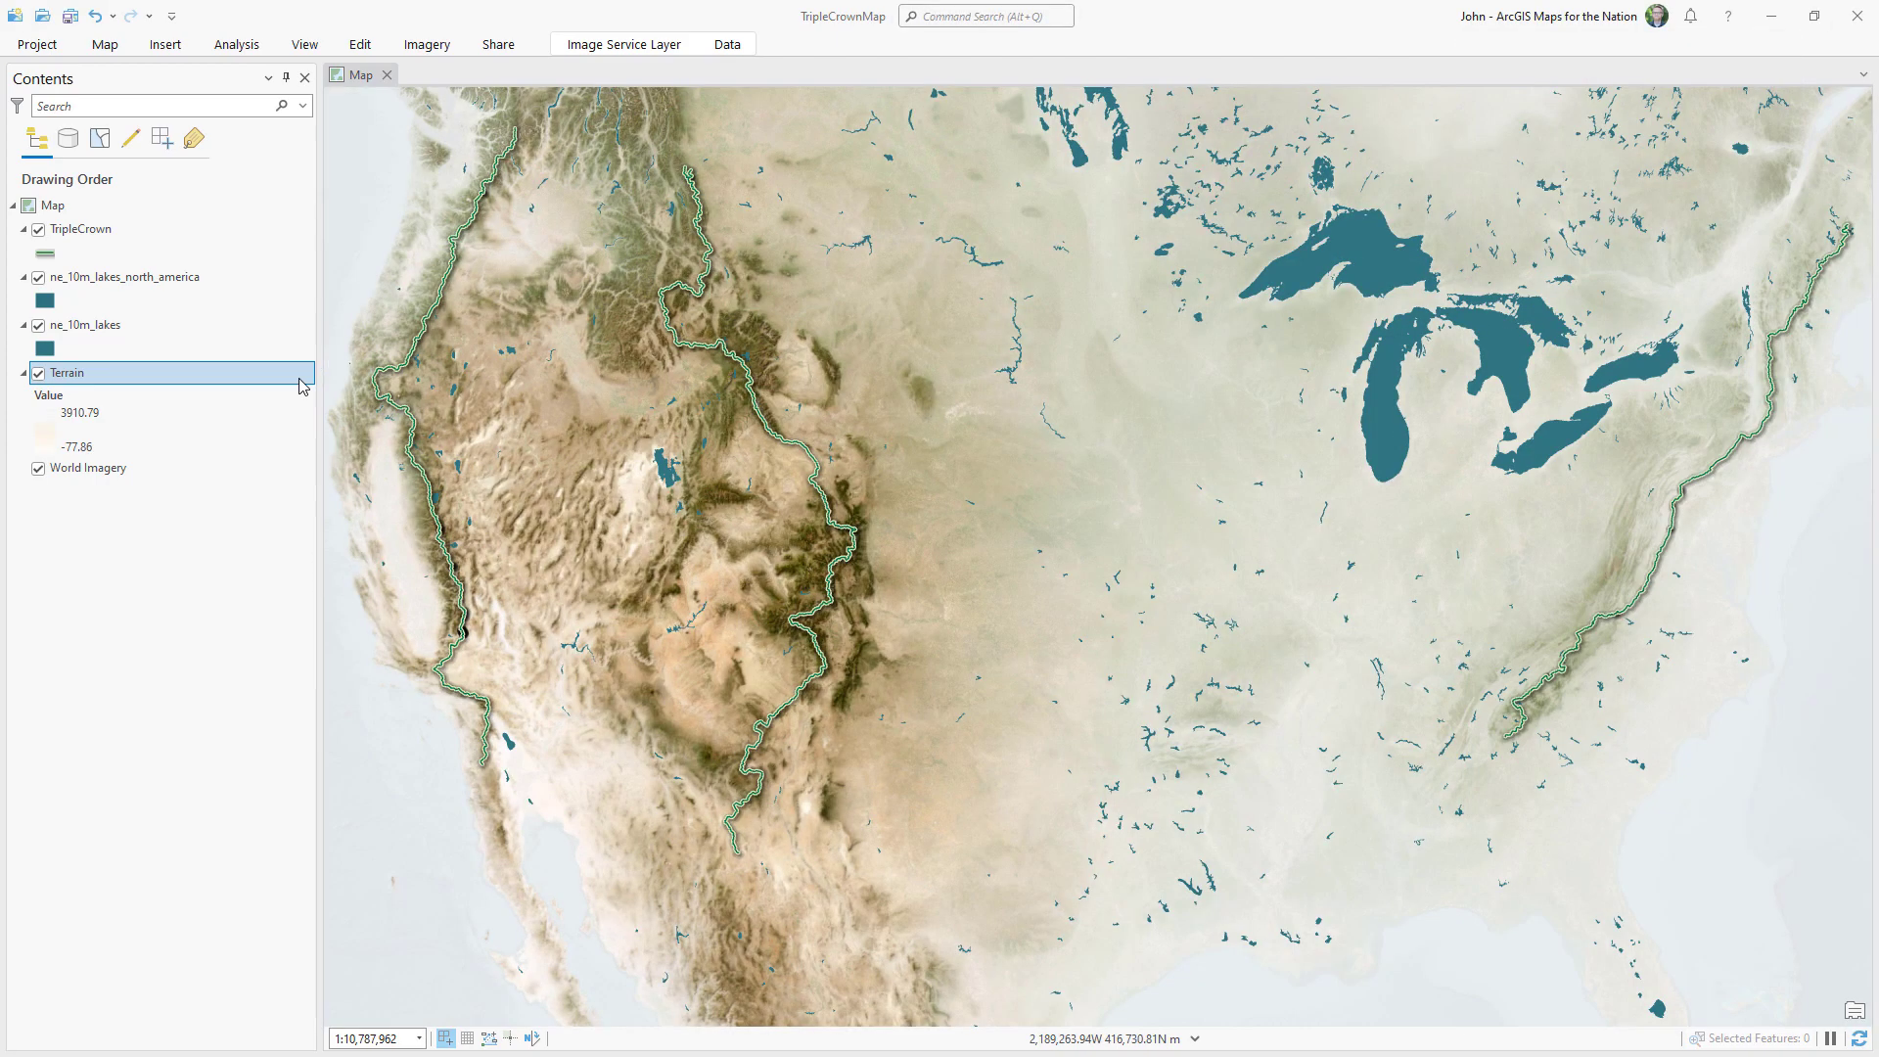
Move the Terrain layer above both lakes layers, directly below TripleCrown.
{"action": "left_click_drag", "start_coordinate": [289, 368], "coordinate": [204, 286]}
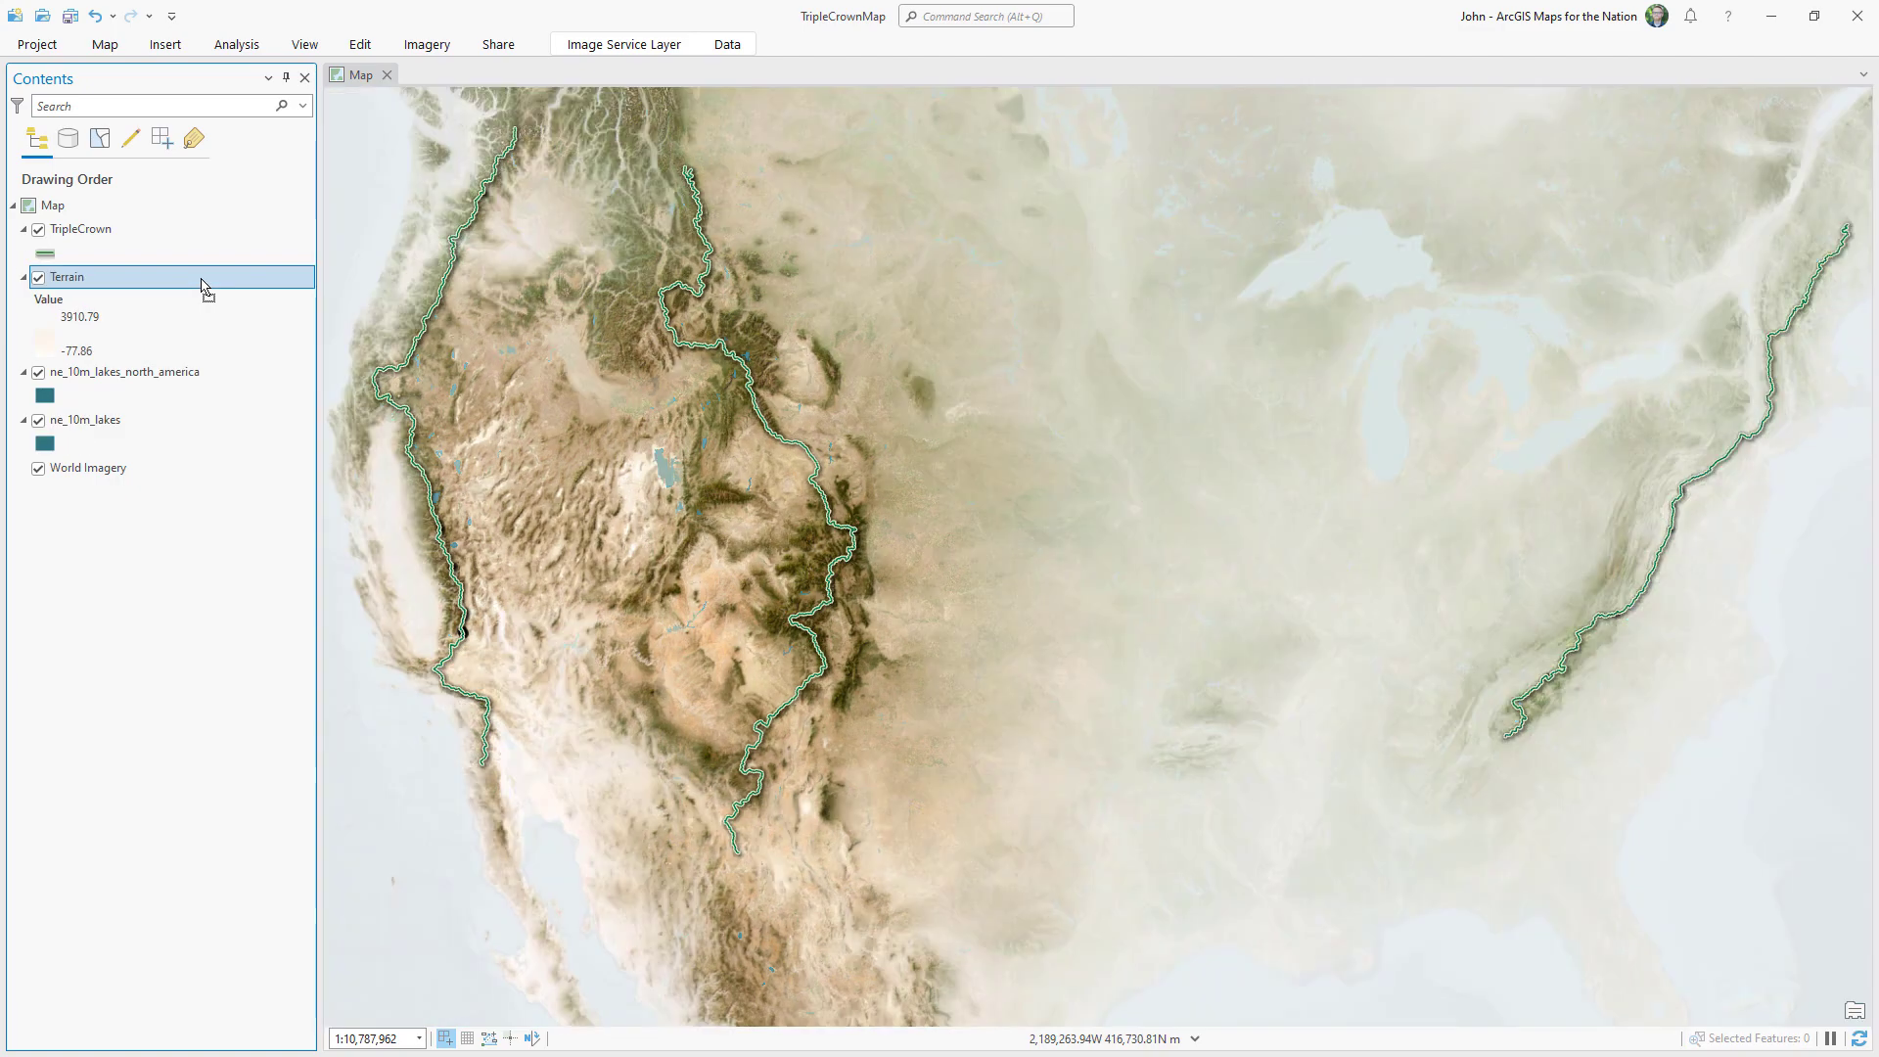
Create a new hillshade layer from Terrain using the Hillshade raster function, Traditional type, with an altitude of 25.
{"action": "left_click", "coordinate": [421, 46]}
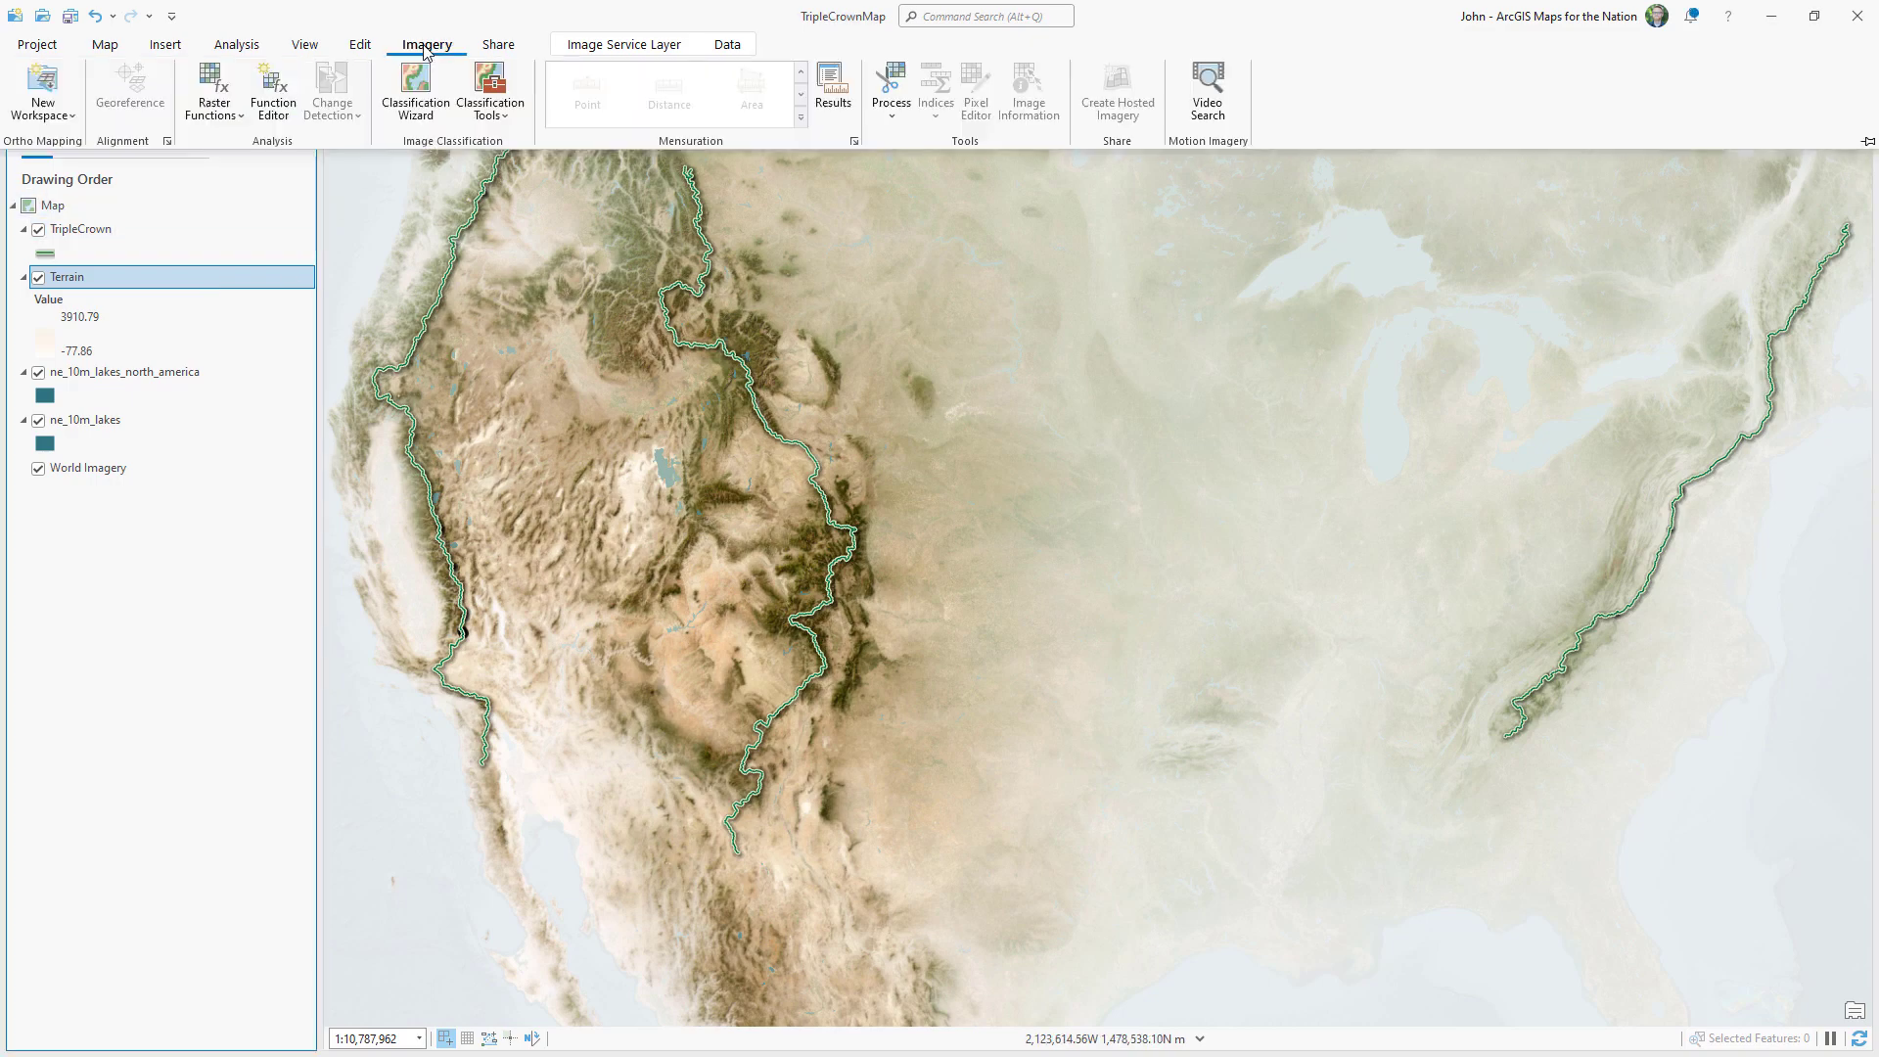
{"action": "left_click", "coordinate": [215, 84]}
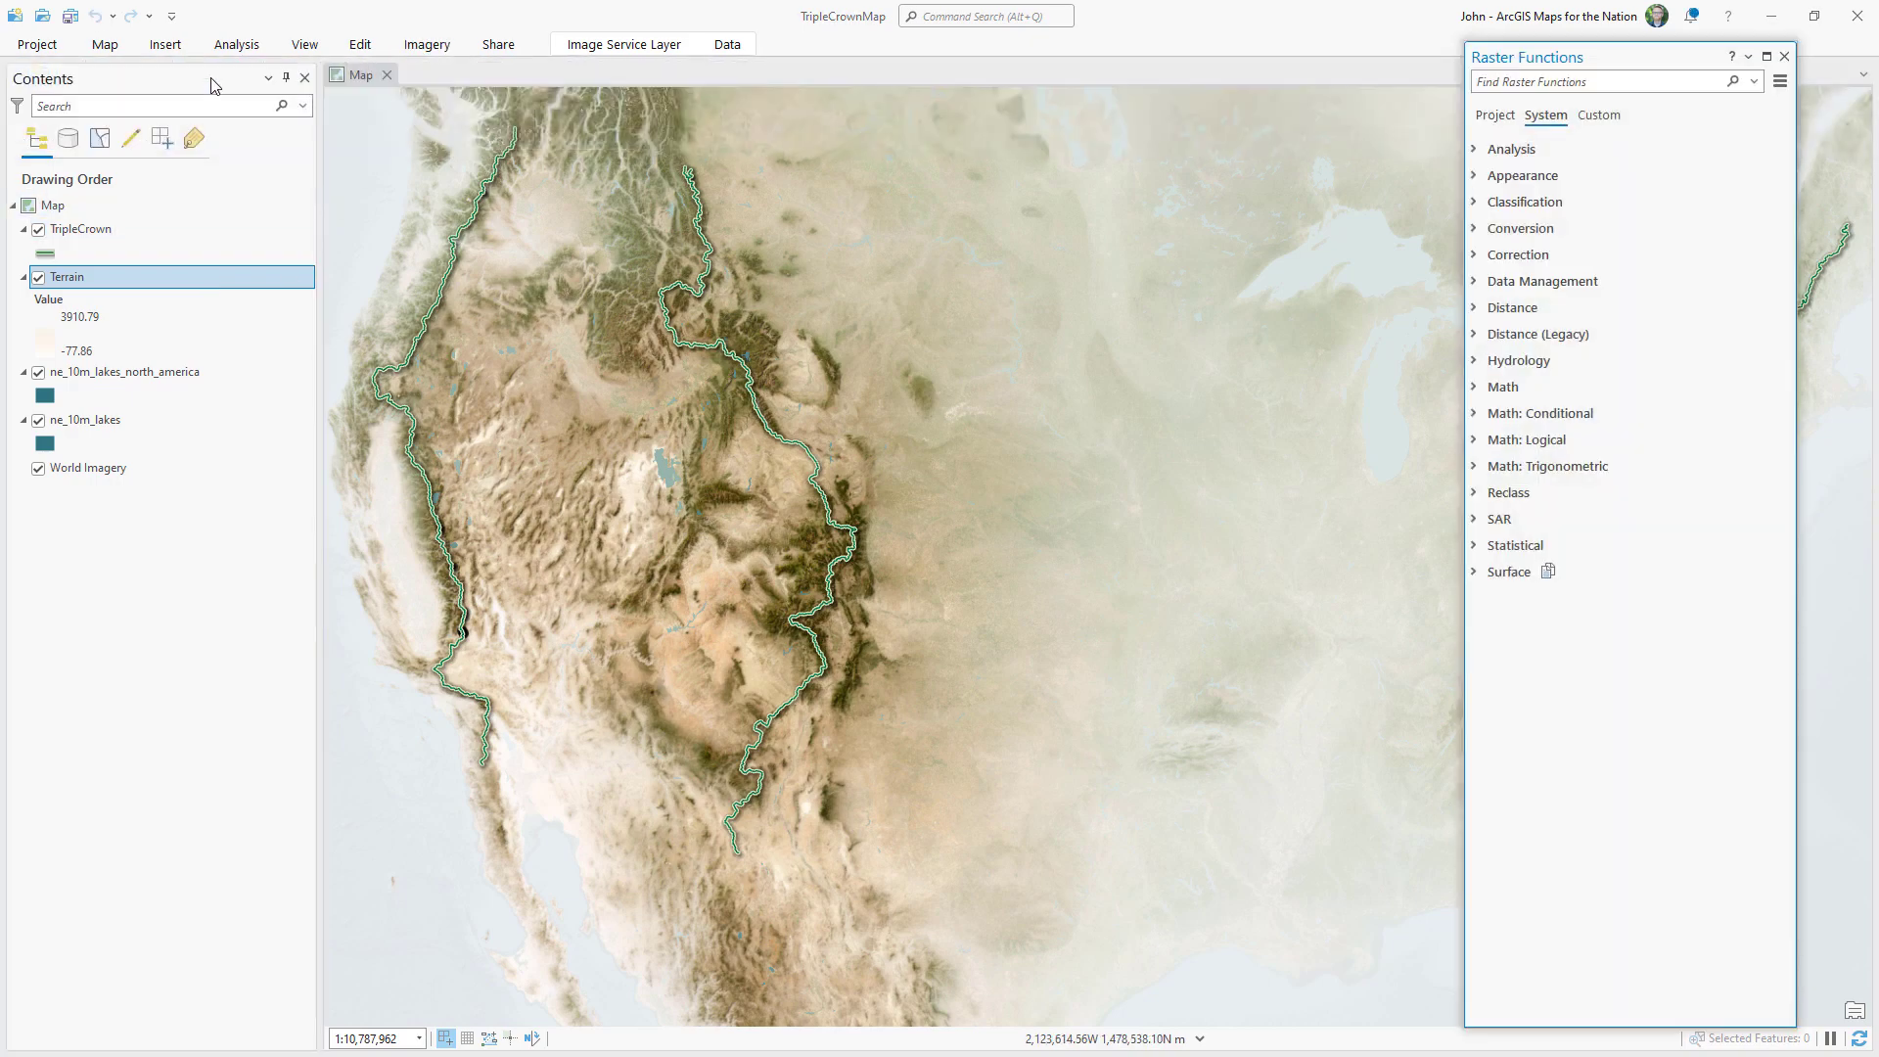
{"action": "left_click", "coordinate": [1475, 572]}
{"action": "left_click", "coordinate": [1674, 700]}
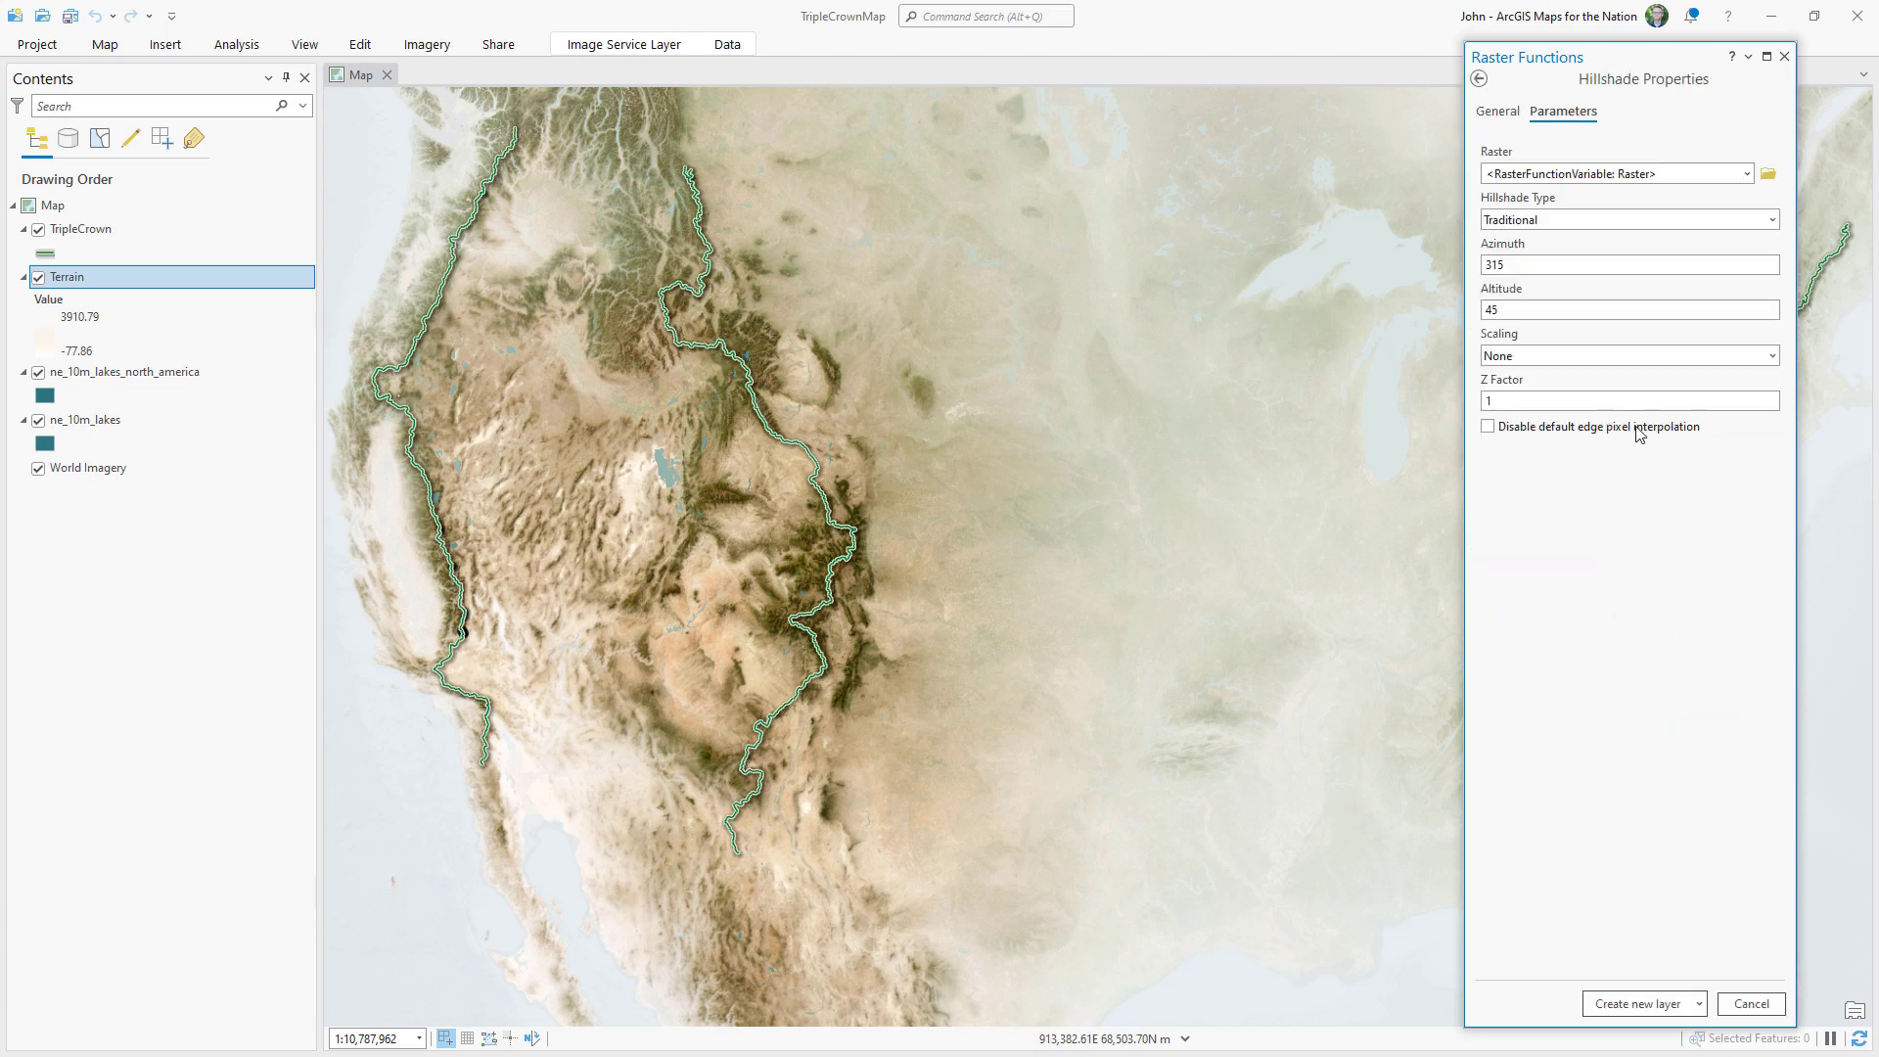
{"action": "left_click", "coordinate": [1746, 174]}
{"action": "left_click", "coordinate": [1723, 195]}
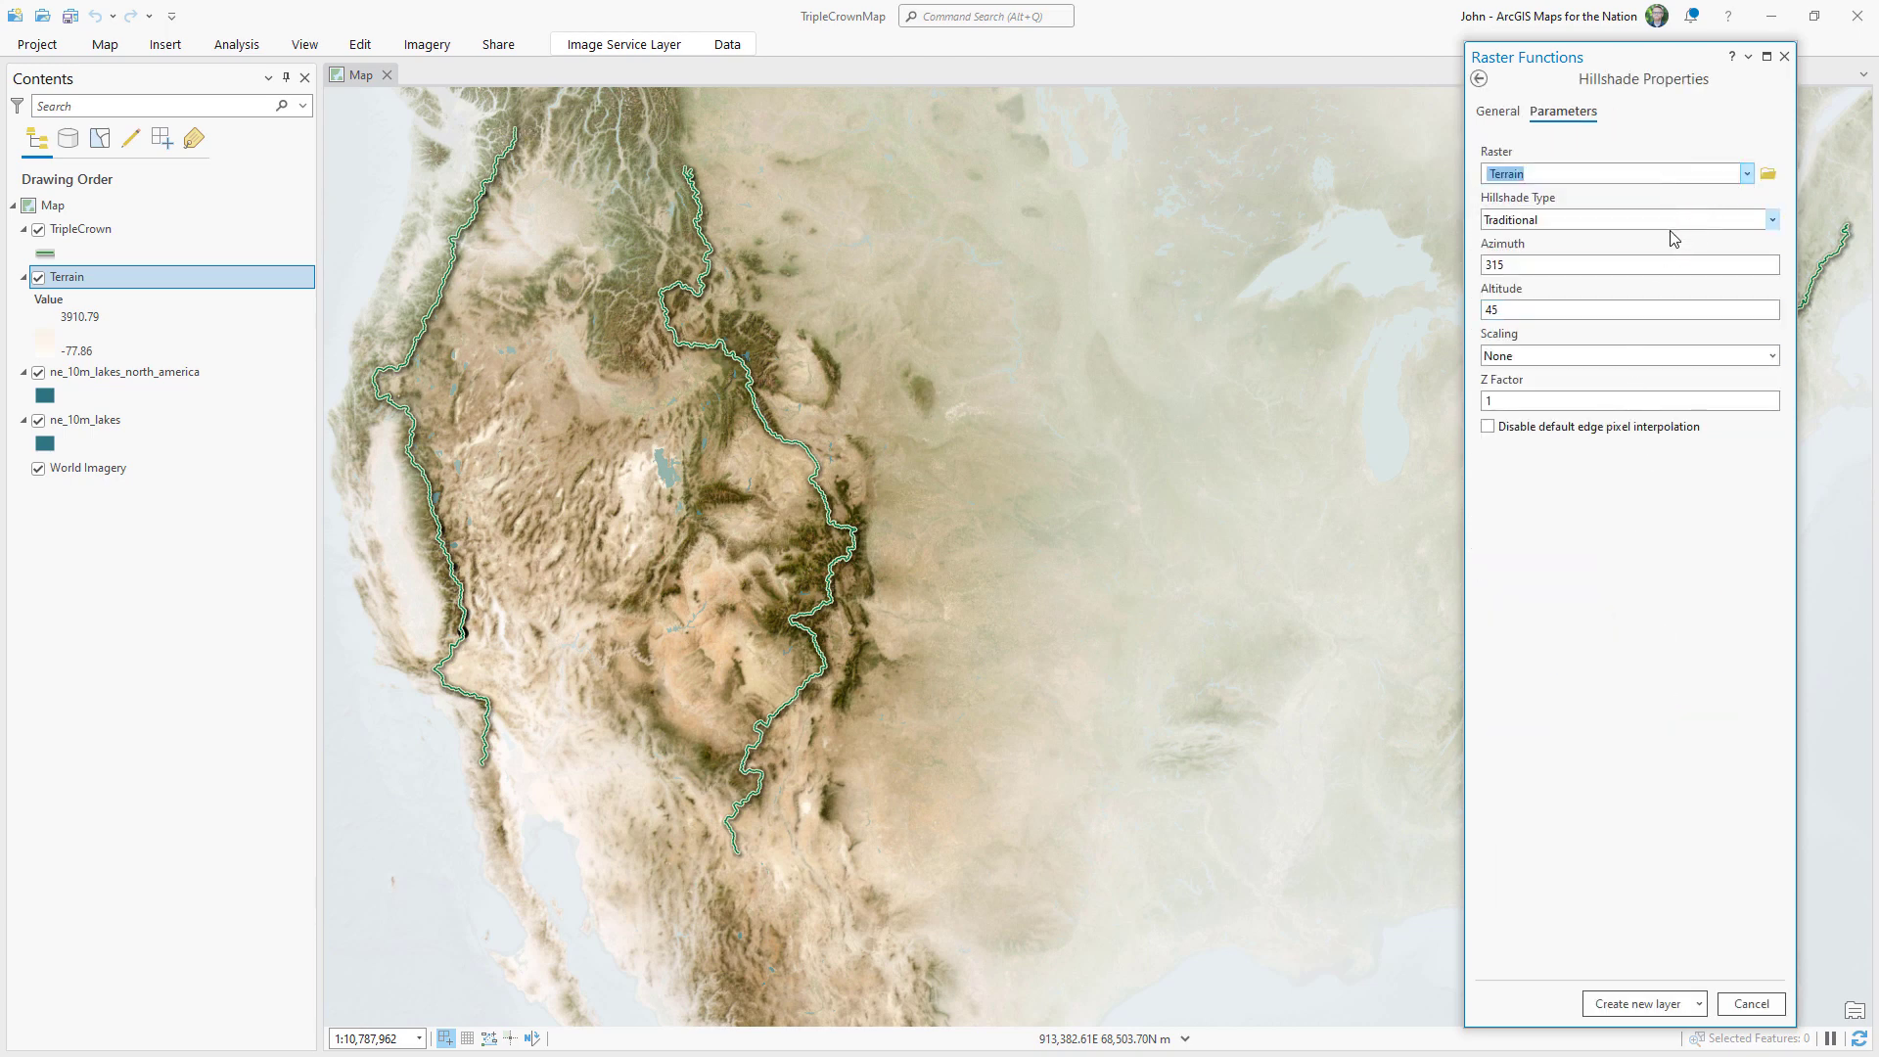
{"action": "double_click", "coordinate": [1507, 311]}
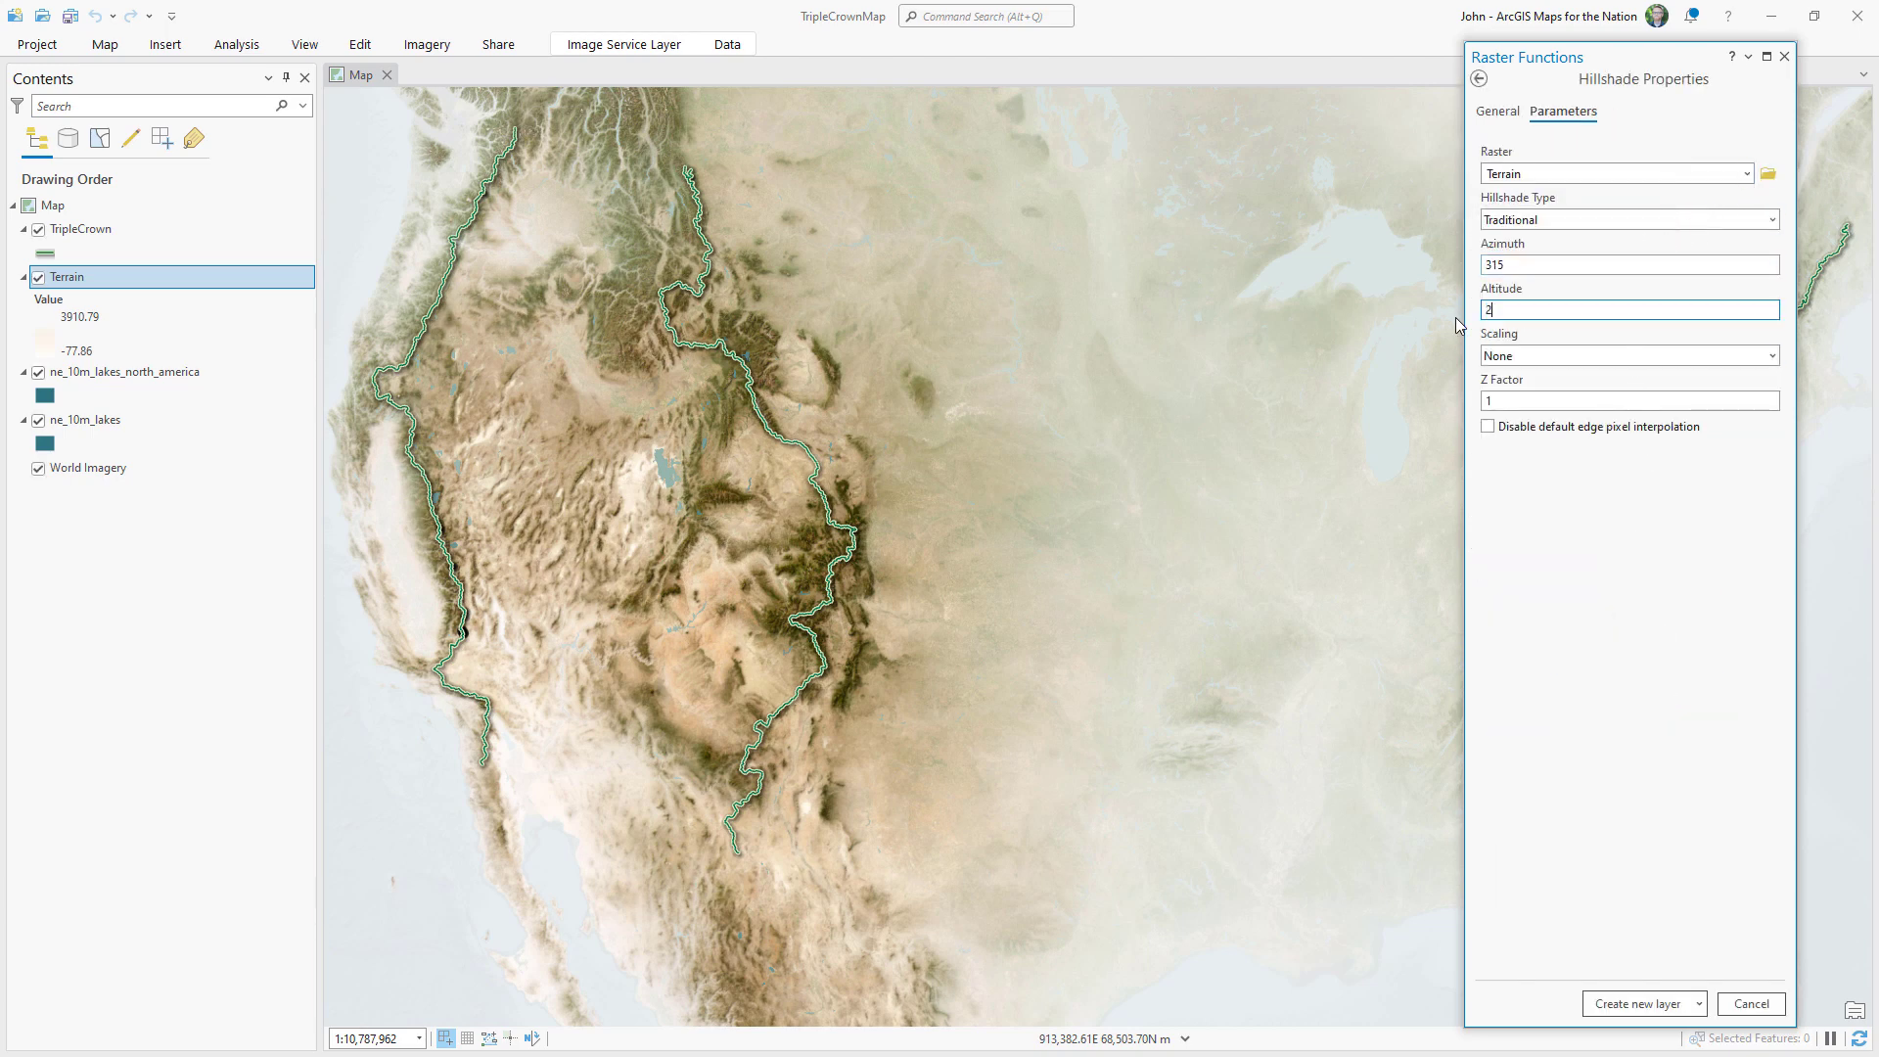
{"action": "type", "text": "25"}
{"action": "left_click", "coordinate": [1647, 1005]}
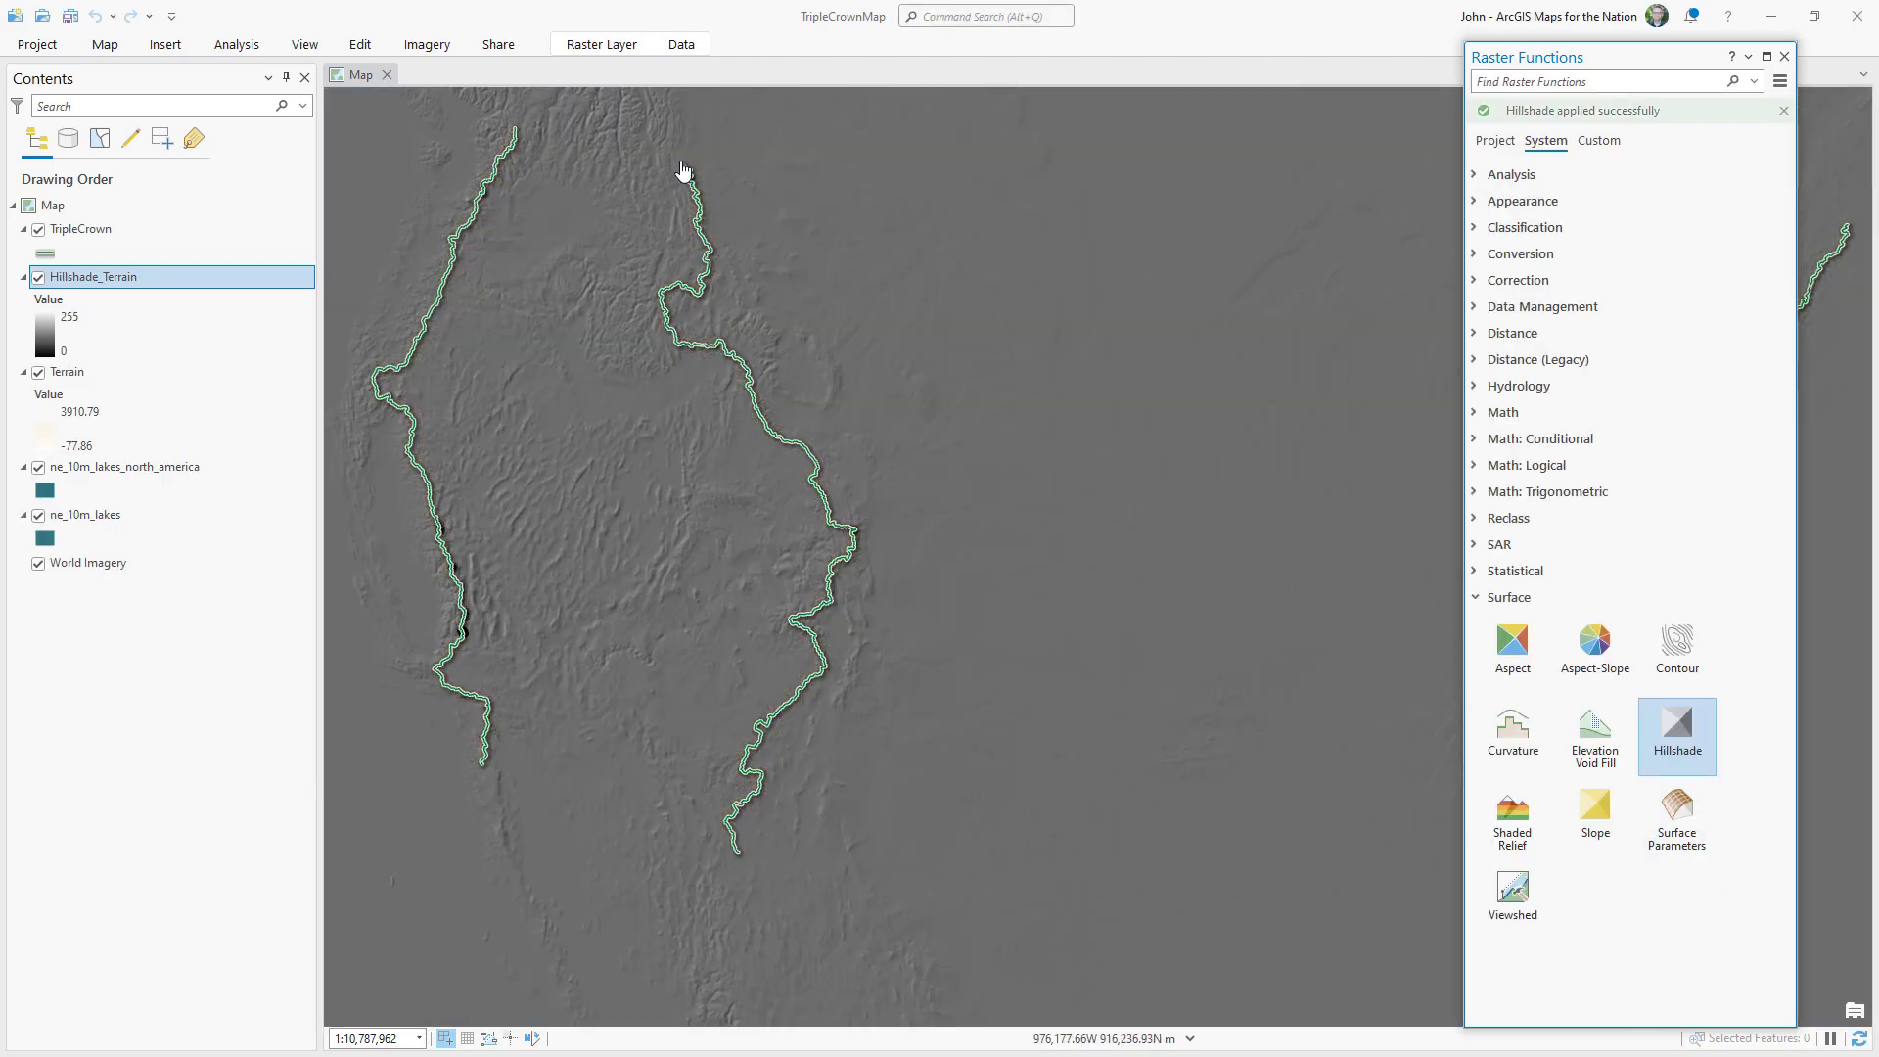
Set the layer blend of Hillshade_Terrain to Overlay and close the raster functions list.
{"action": "left_click", "coordinate": [601, 44]}
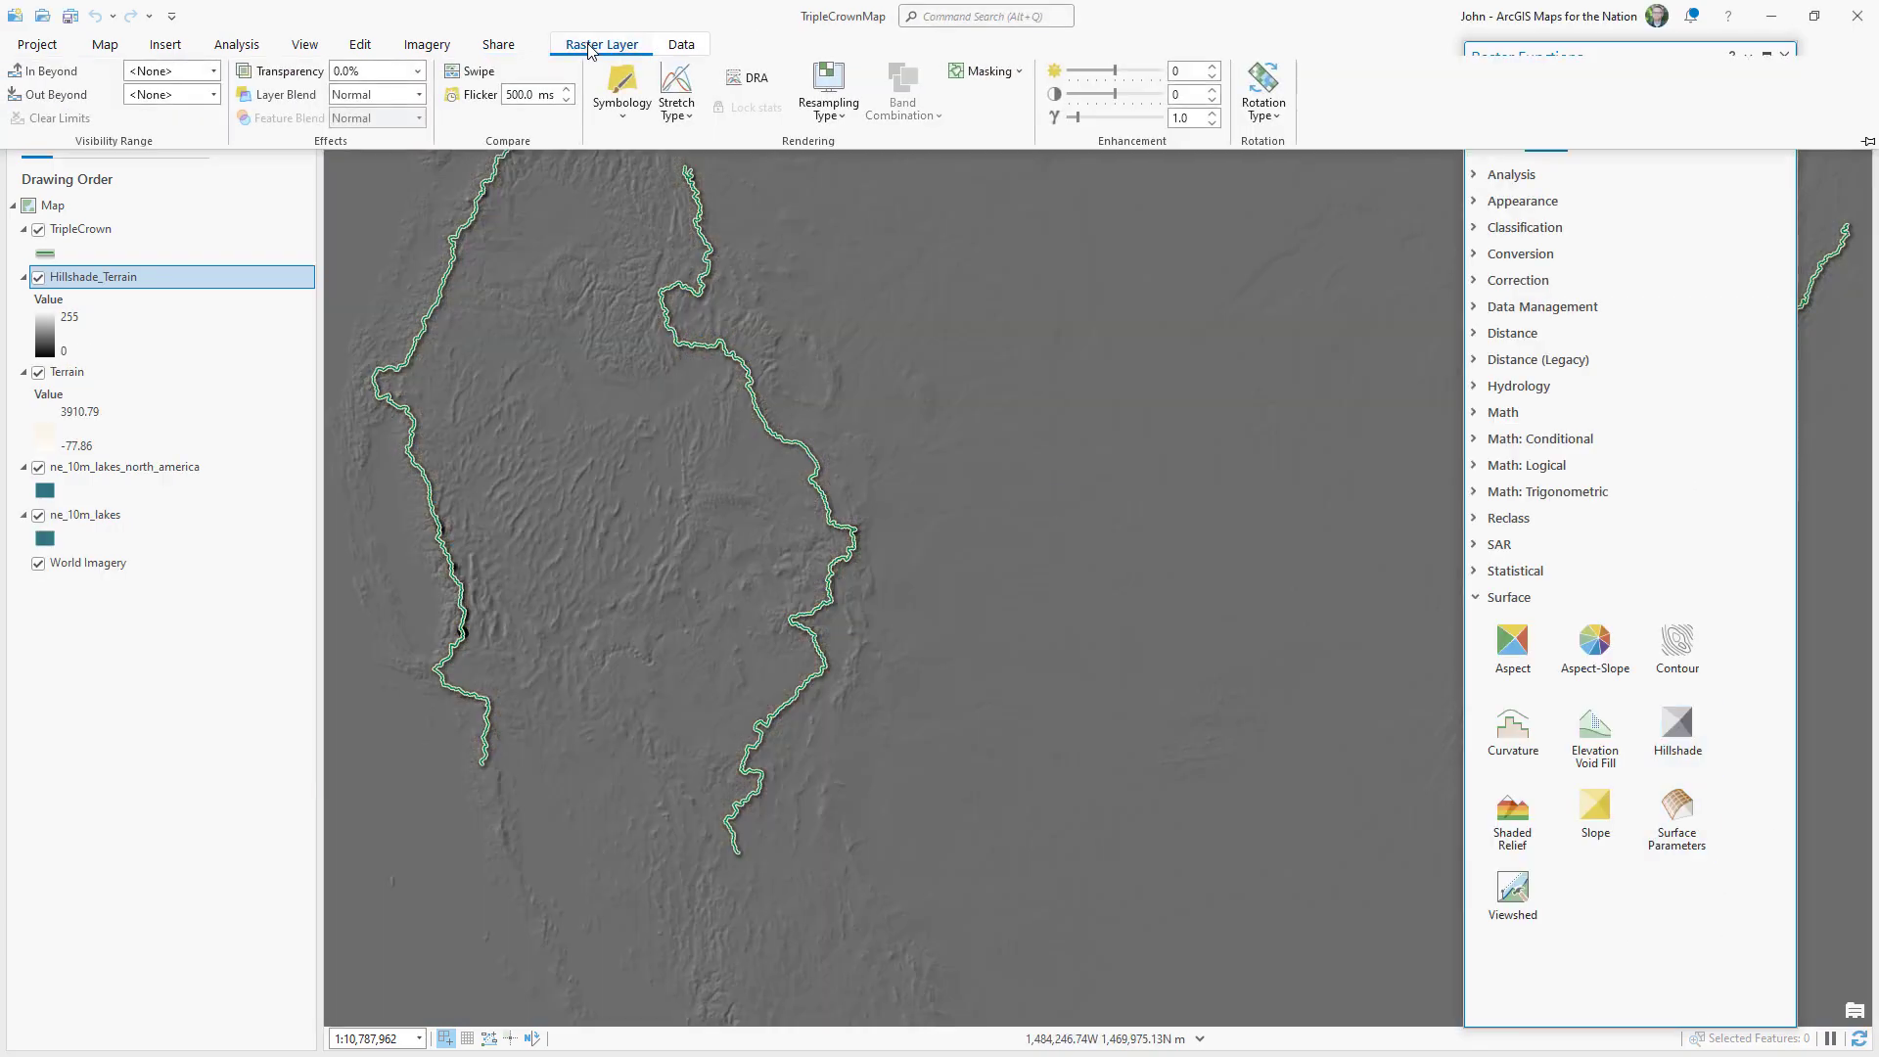
{"action": "left_click", "coordinate": [418, 94]}
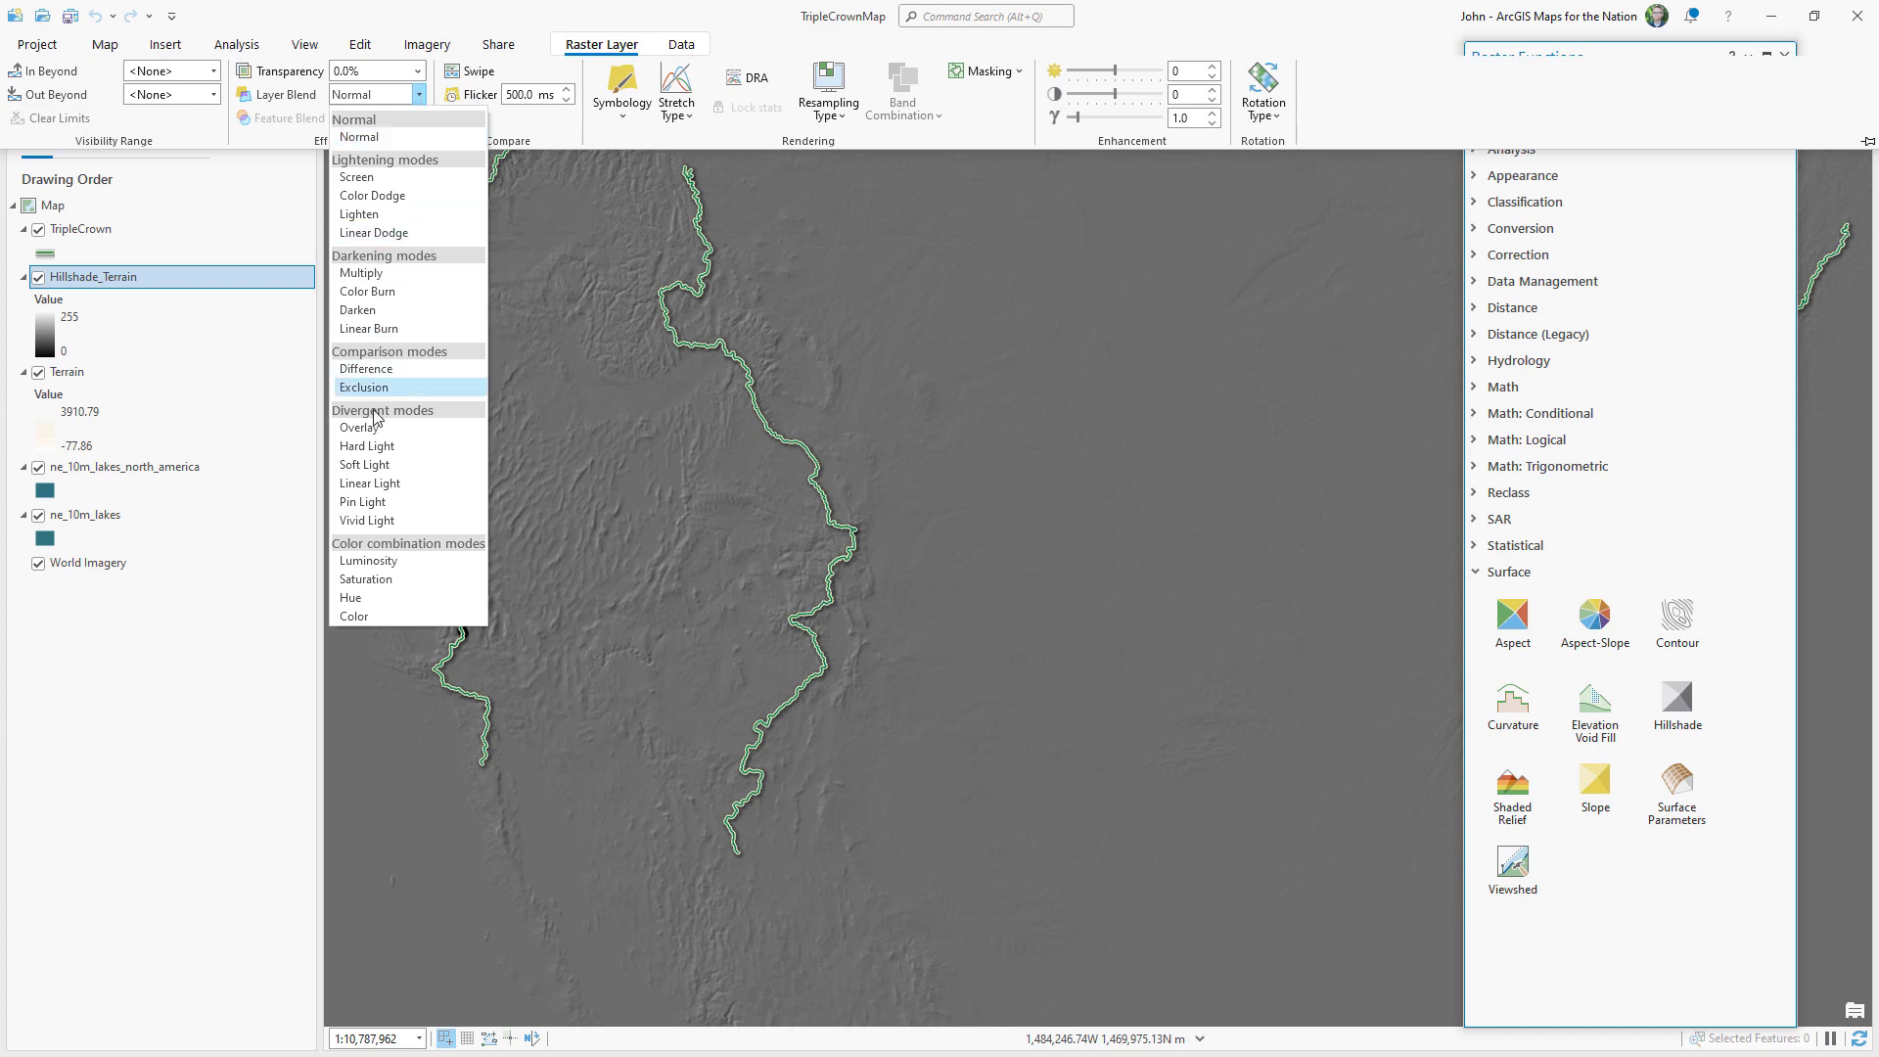
{"action": "left_click", "coordinate": [373, 428]}
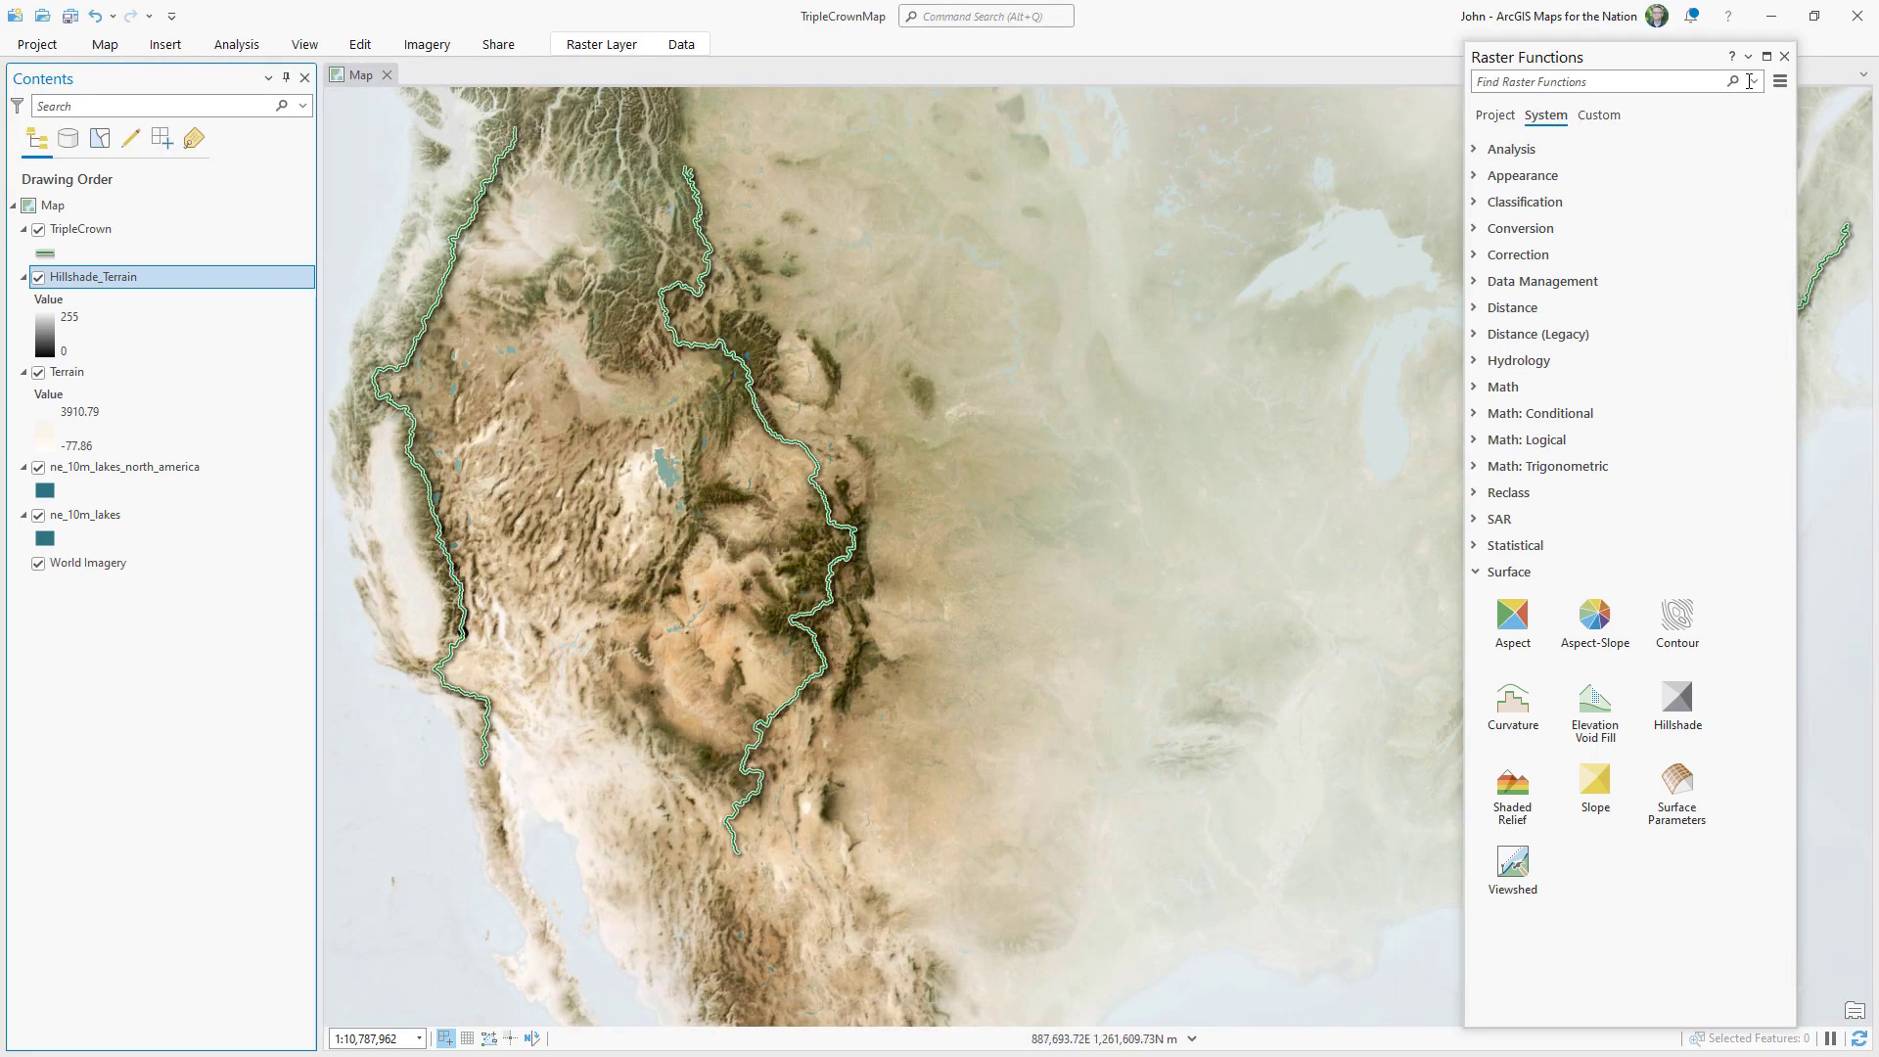
{"action": "left_click", "coordinate": [1785, 56]}
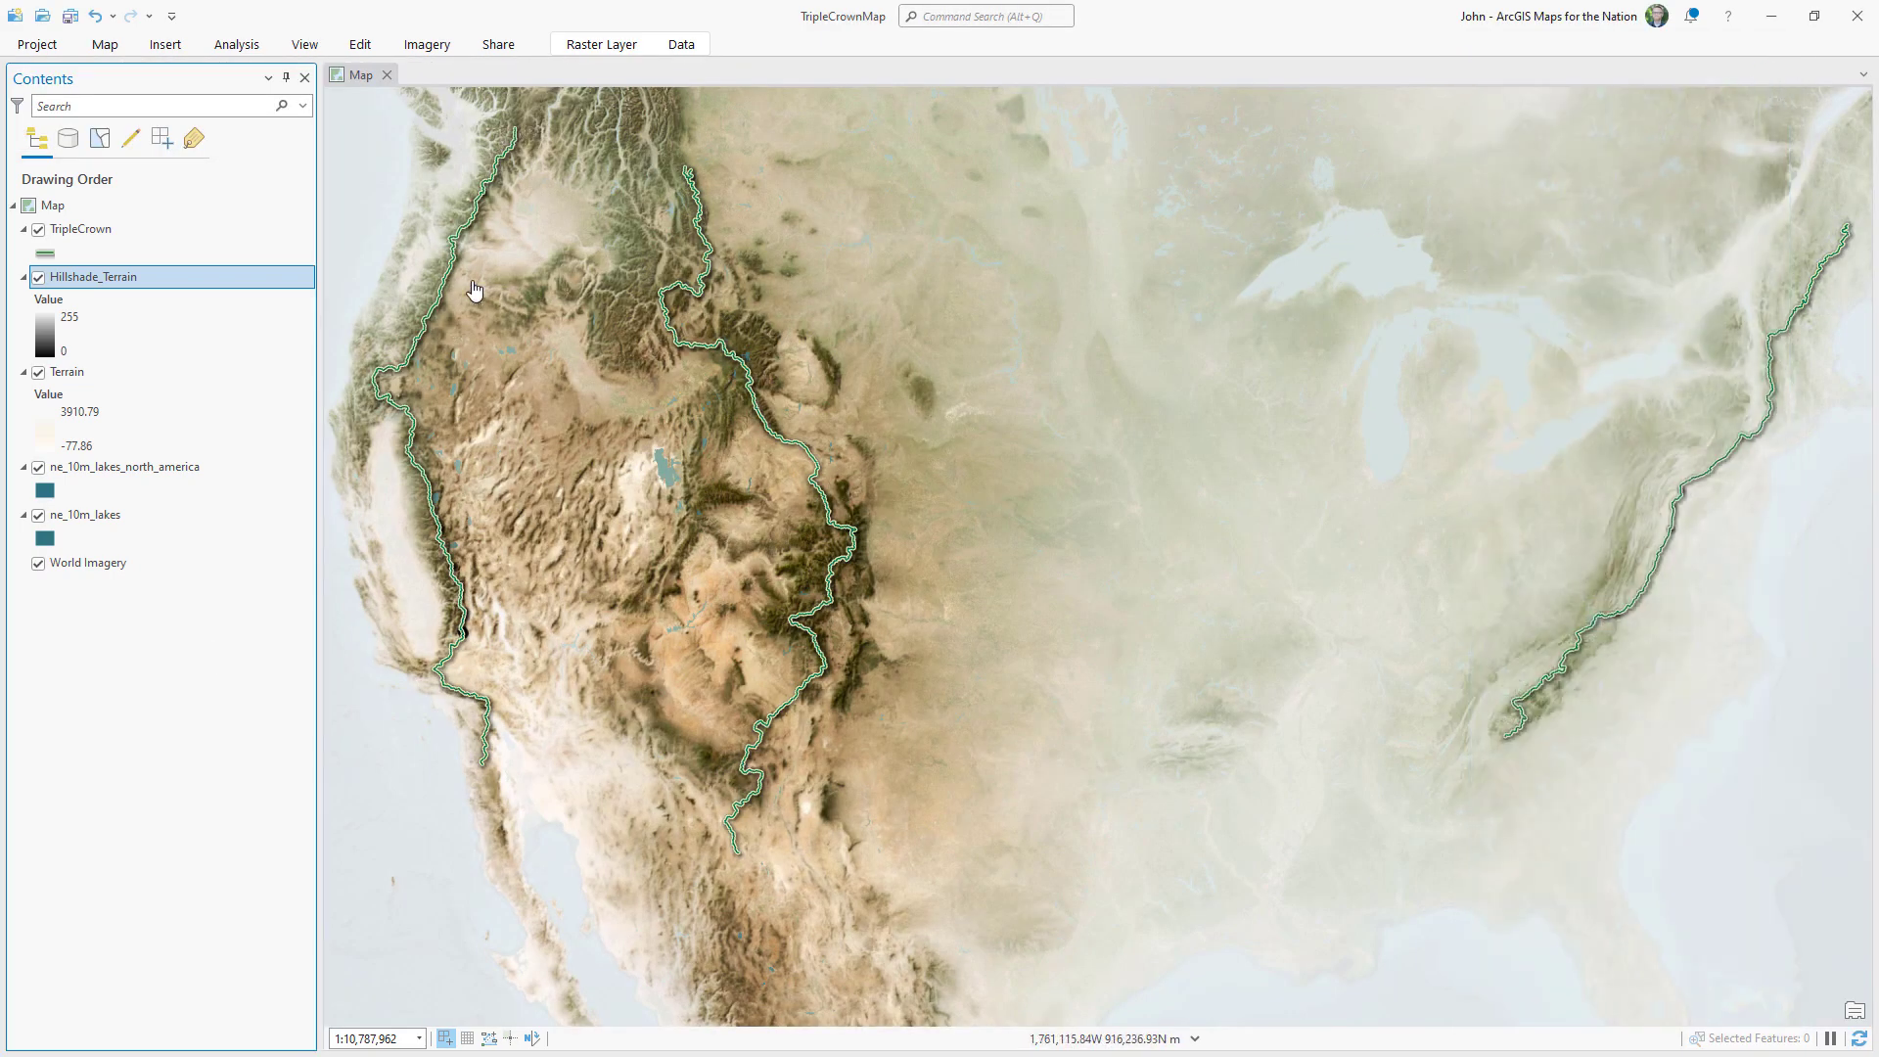
Duplicate the Hillshade_Terrain layer and place the two hillshades together between TripleCrown and Terrain.
{"action": "right_click", "coordinate": [304, 277]}
{"action": "left_click", "coordinate": [358, 297]}
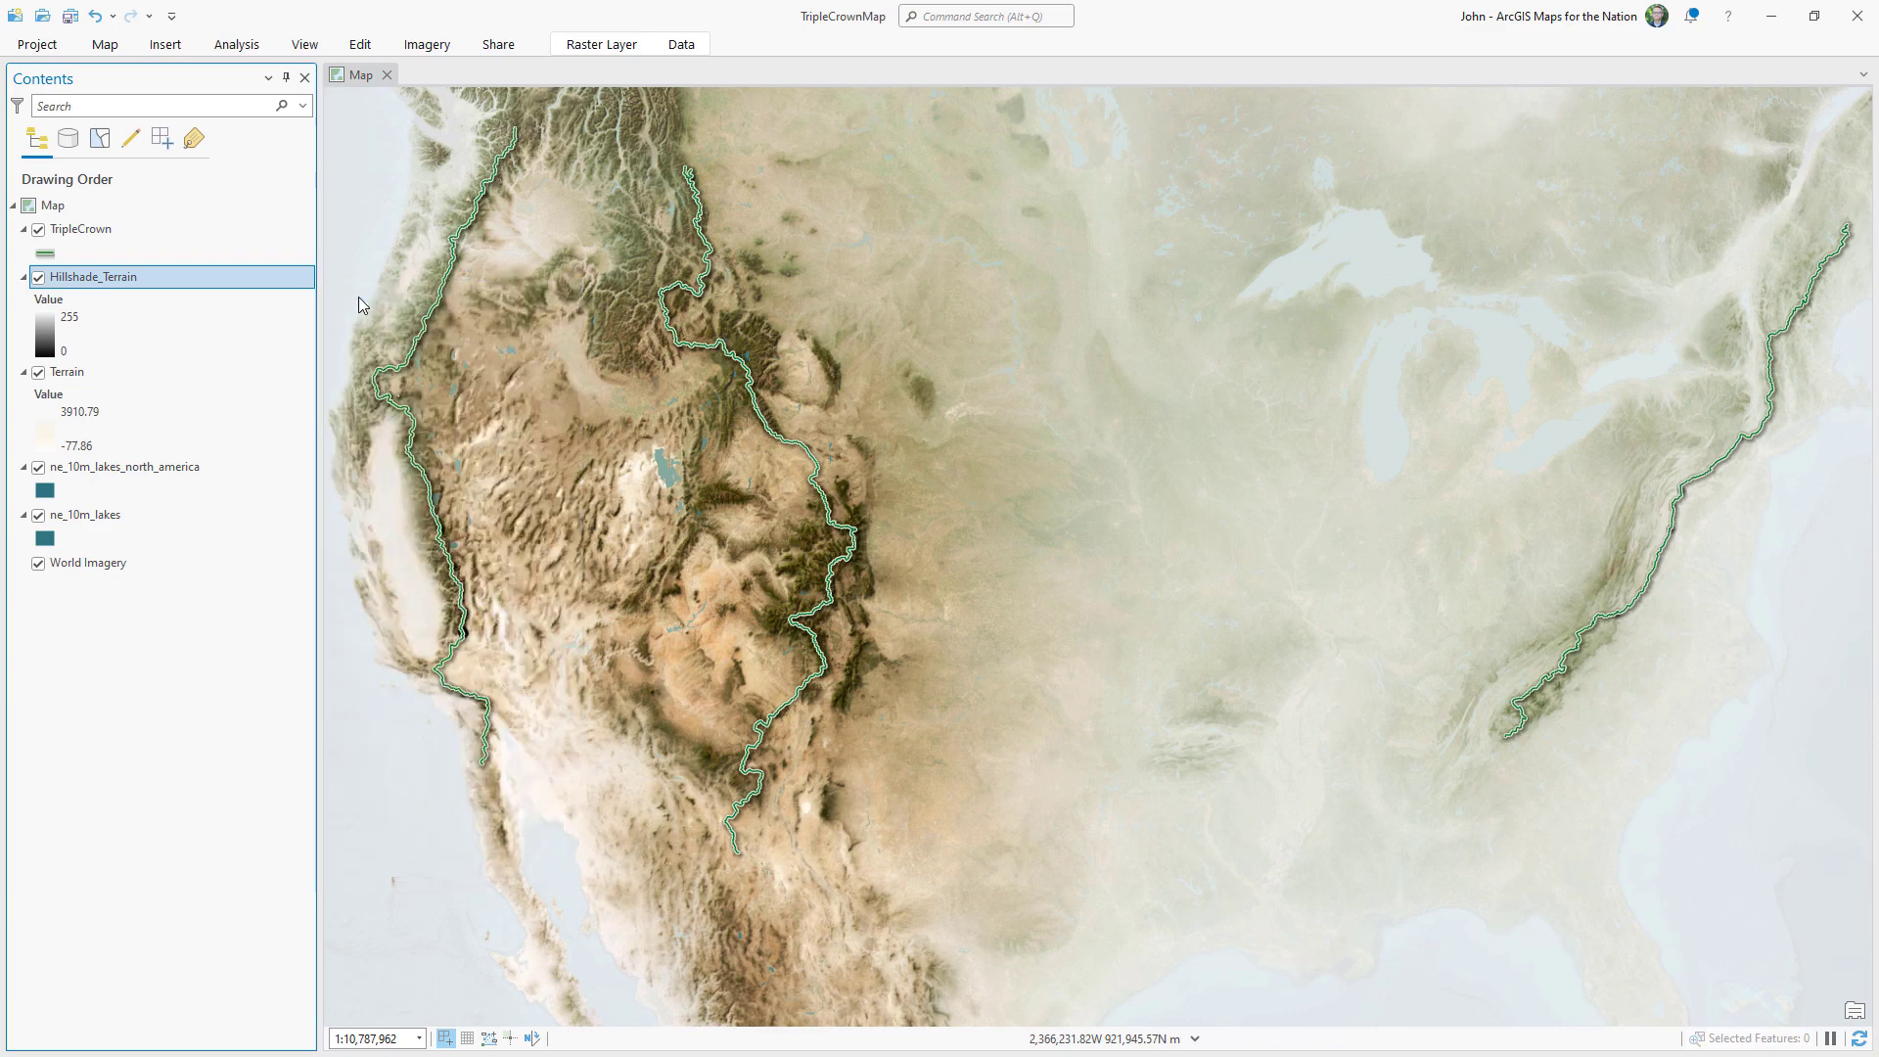
{"action": "left_click", "coordinate": [284, 205]}
{"action": "right_click", "coordinate": [282, 204]}
{"action": "left_click", "coordinate": [336, 239]}
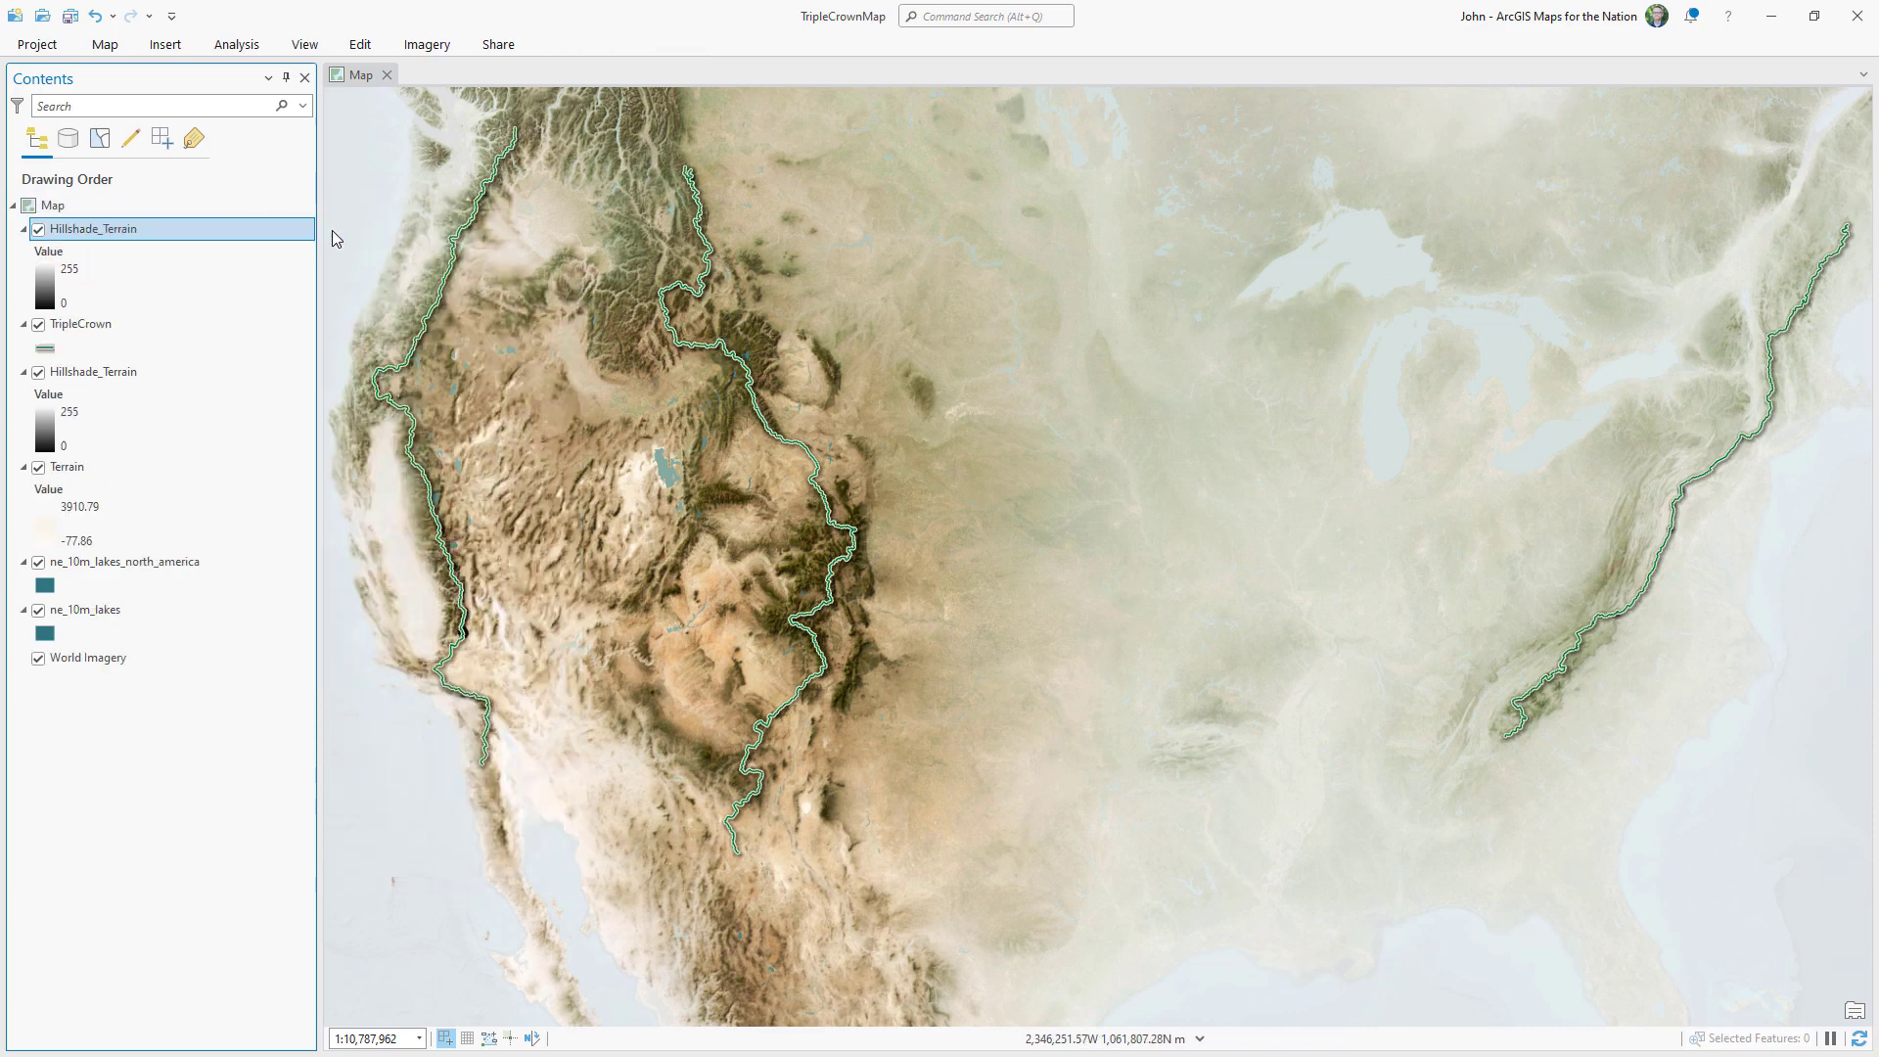
{"action": "left_click_drag", "start_coordinate": [298, 258], "coordinate": [247, 416]}
Insert a Statistics function between the Terrain source and Hillshade in the lower Hillshade_Terrain layer's function chain.
{"action": "right_click", "coordinate": [309, 383]}
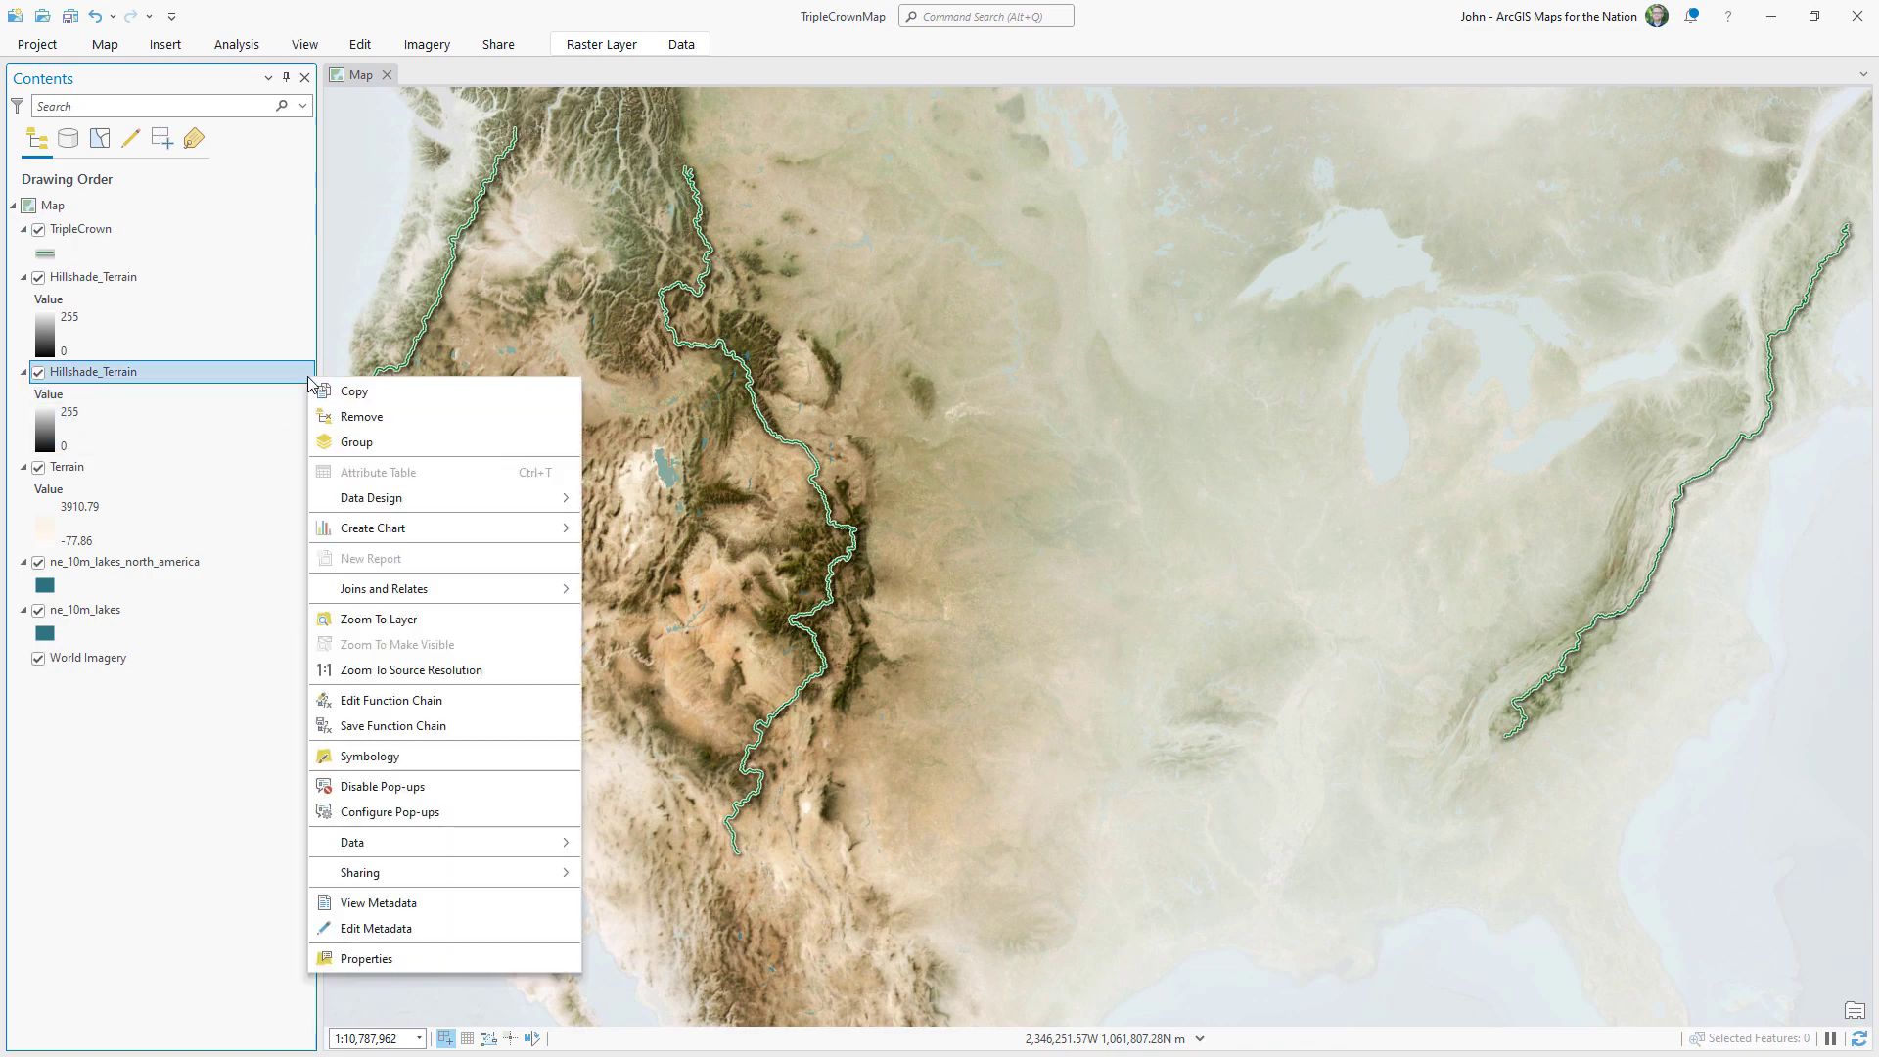
{"action": "left_click", "coordinate": [382, 700]}
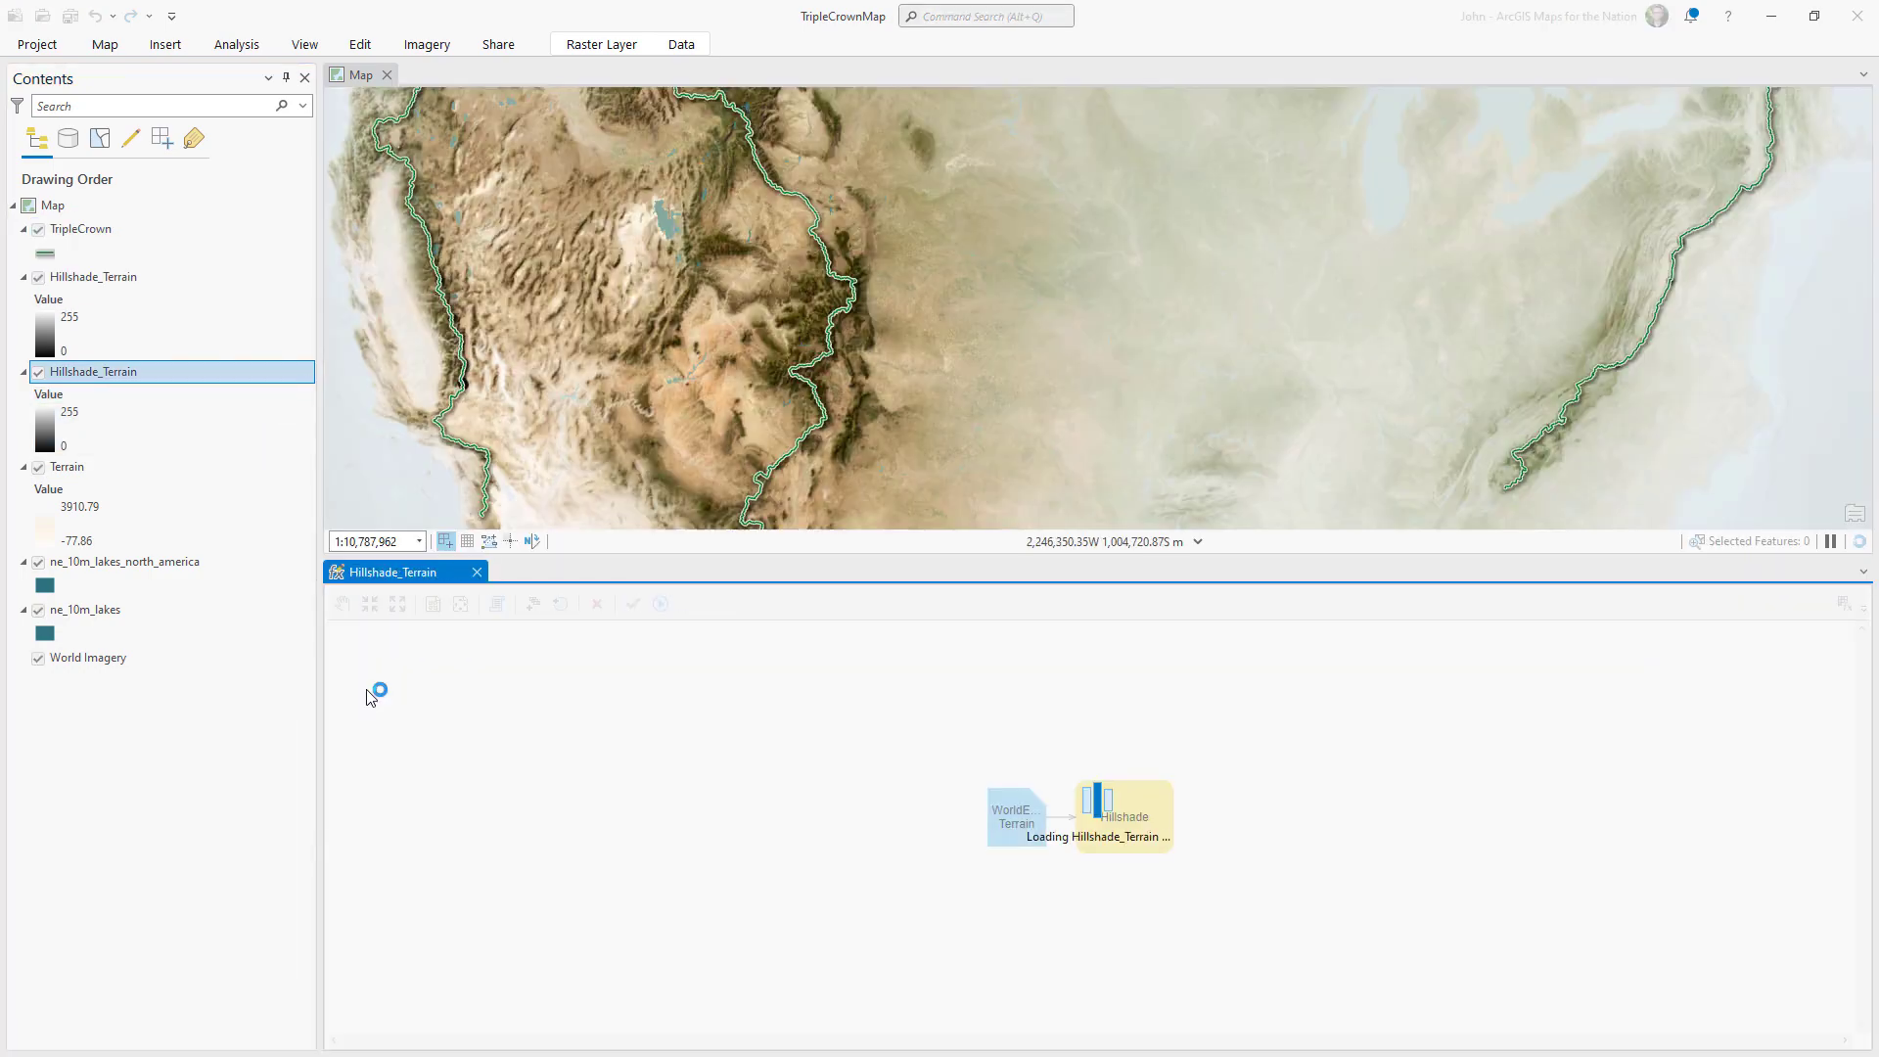
{"action": "left_click", "coordinate": [422, 48]}
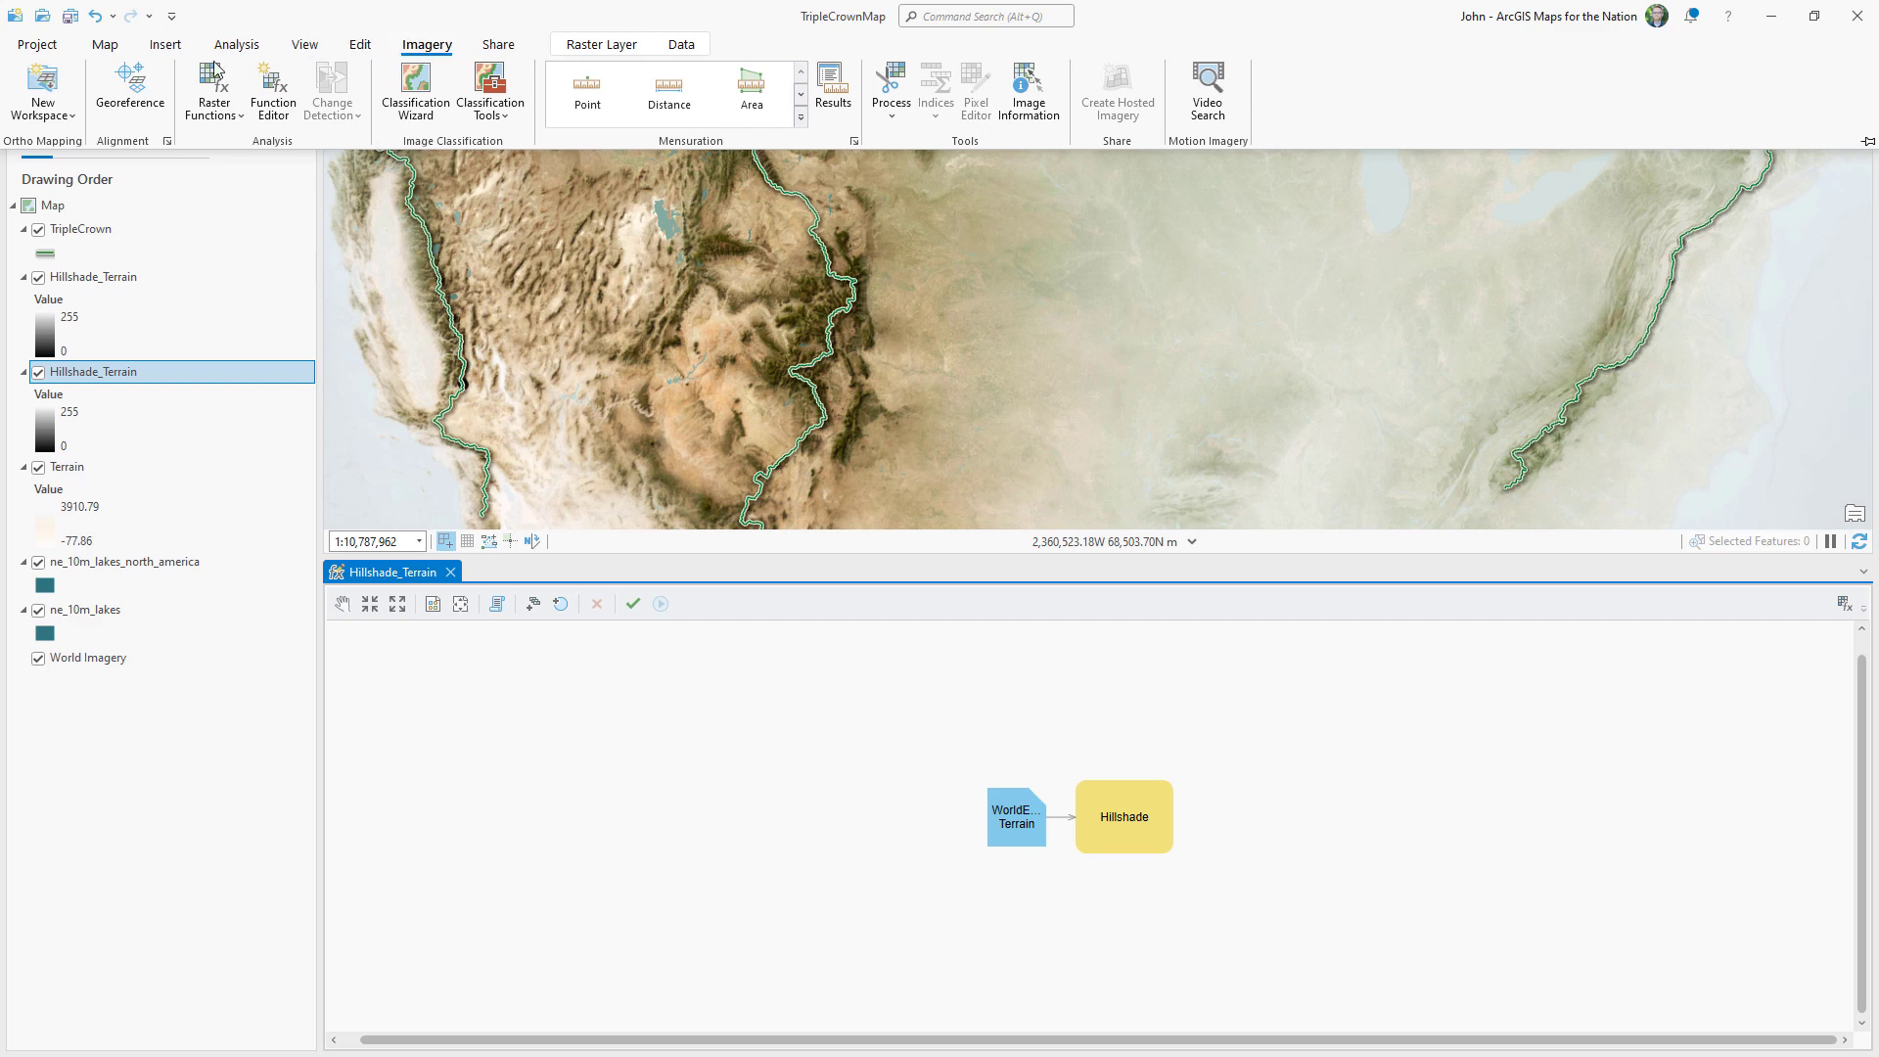
{"action": "left_click", "coordinate": [210, 76]}
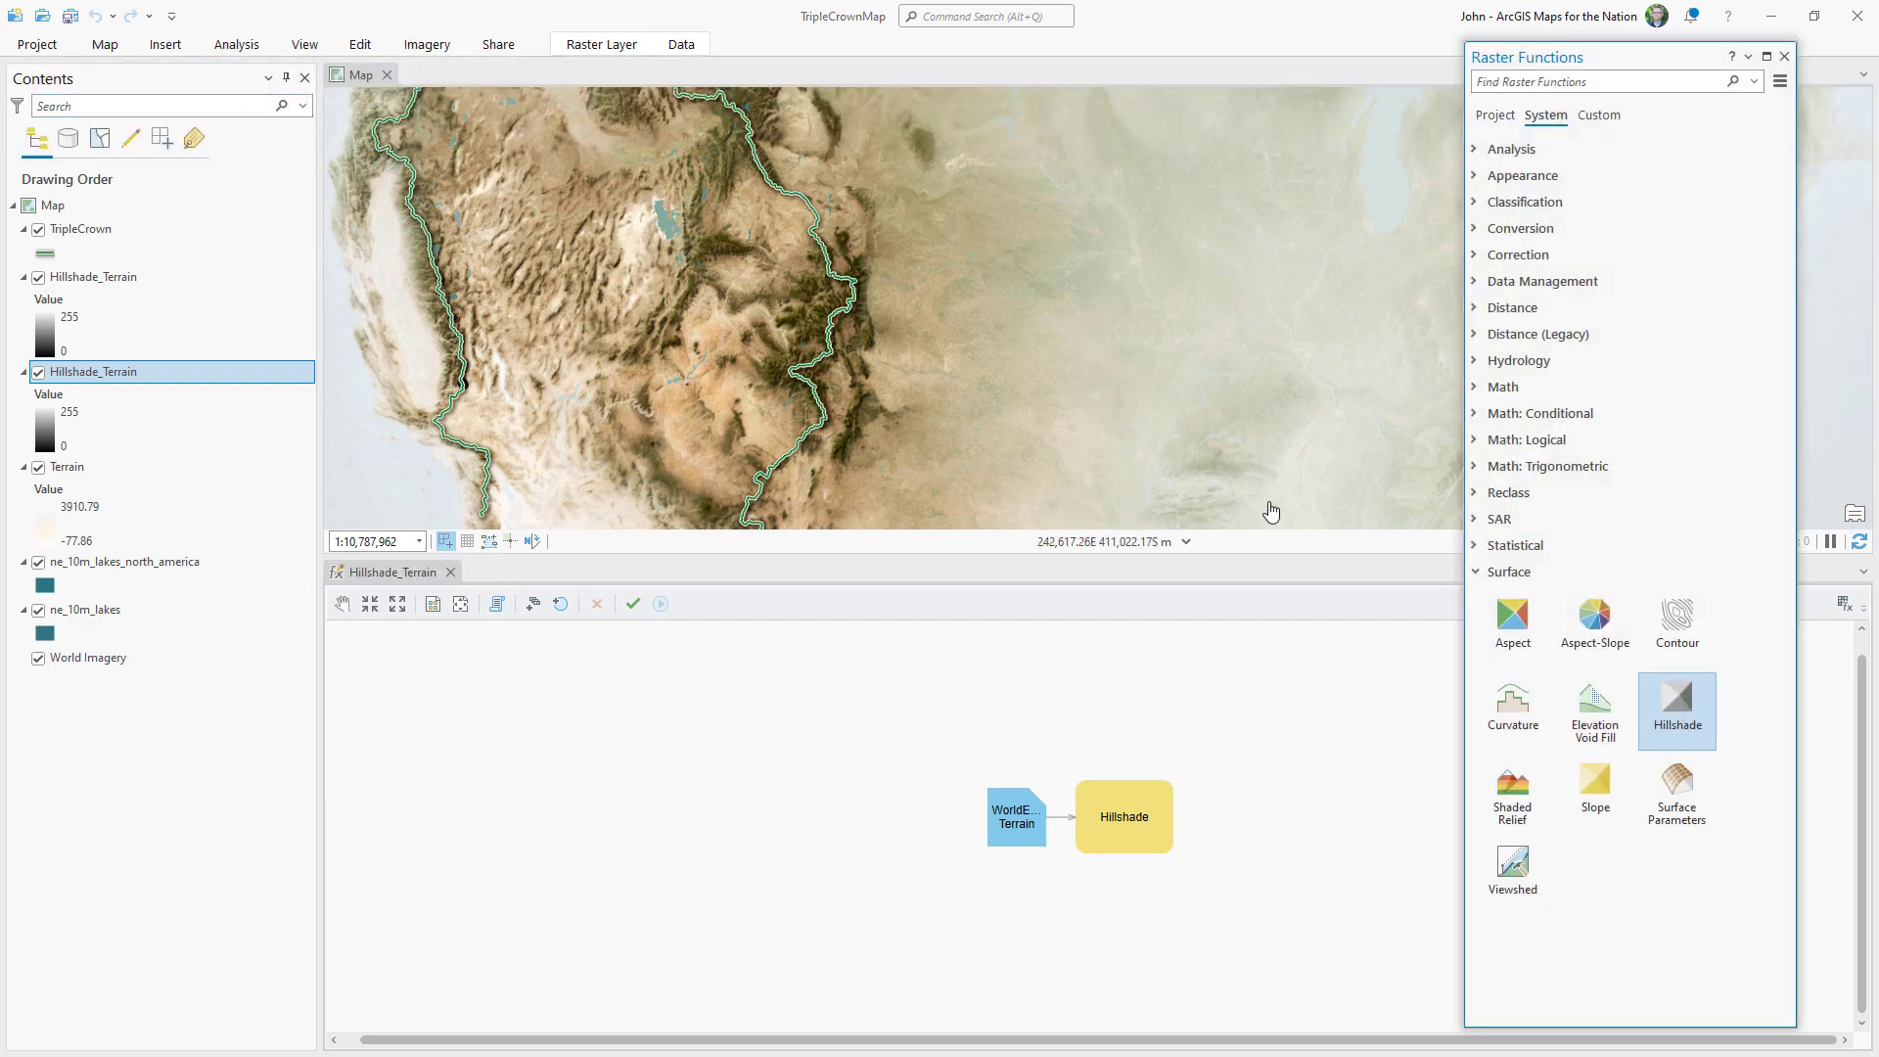
{"action": "left_click", "coordinate": [1486, 548]}
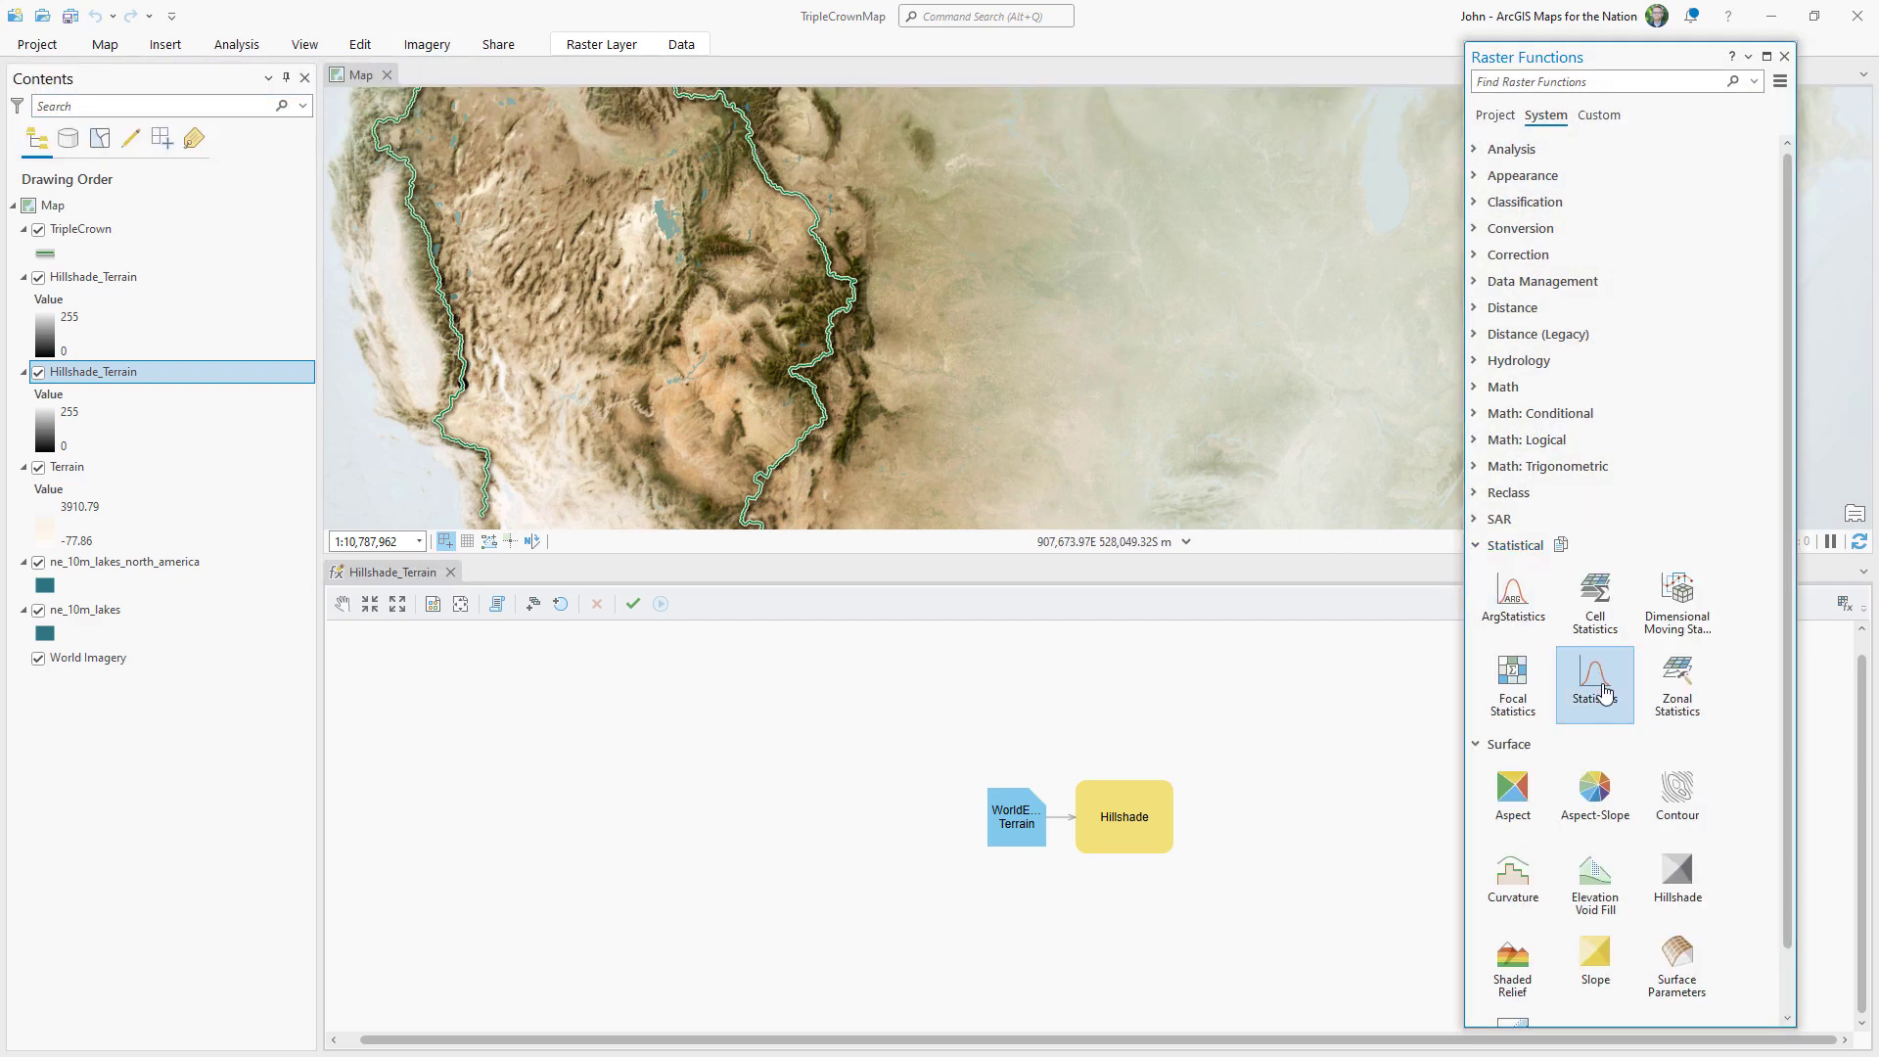
{"action": "left_click_drag", "start_coordinate": [1604, 693], "coordinate": [1035, 693]}
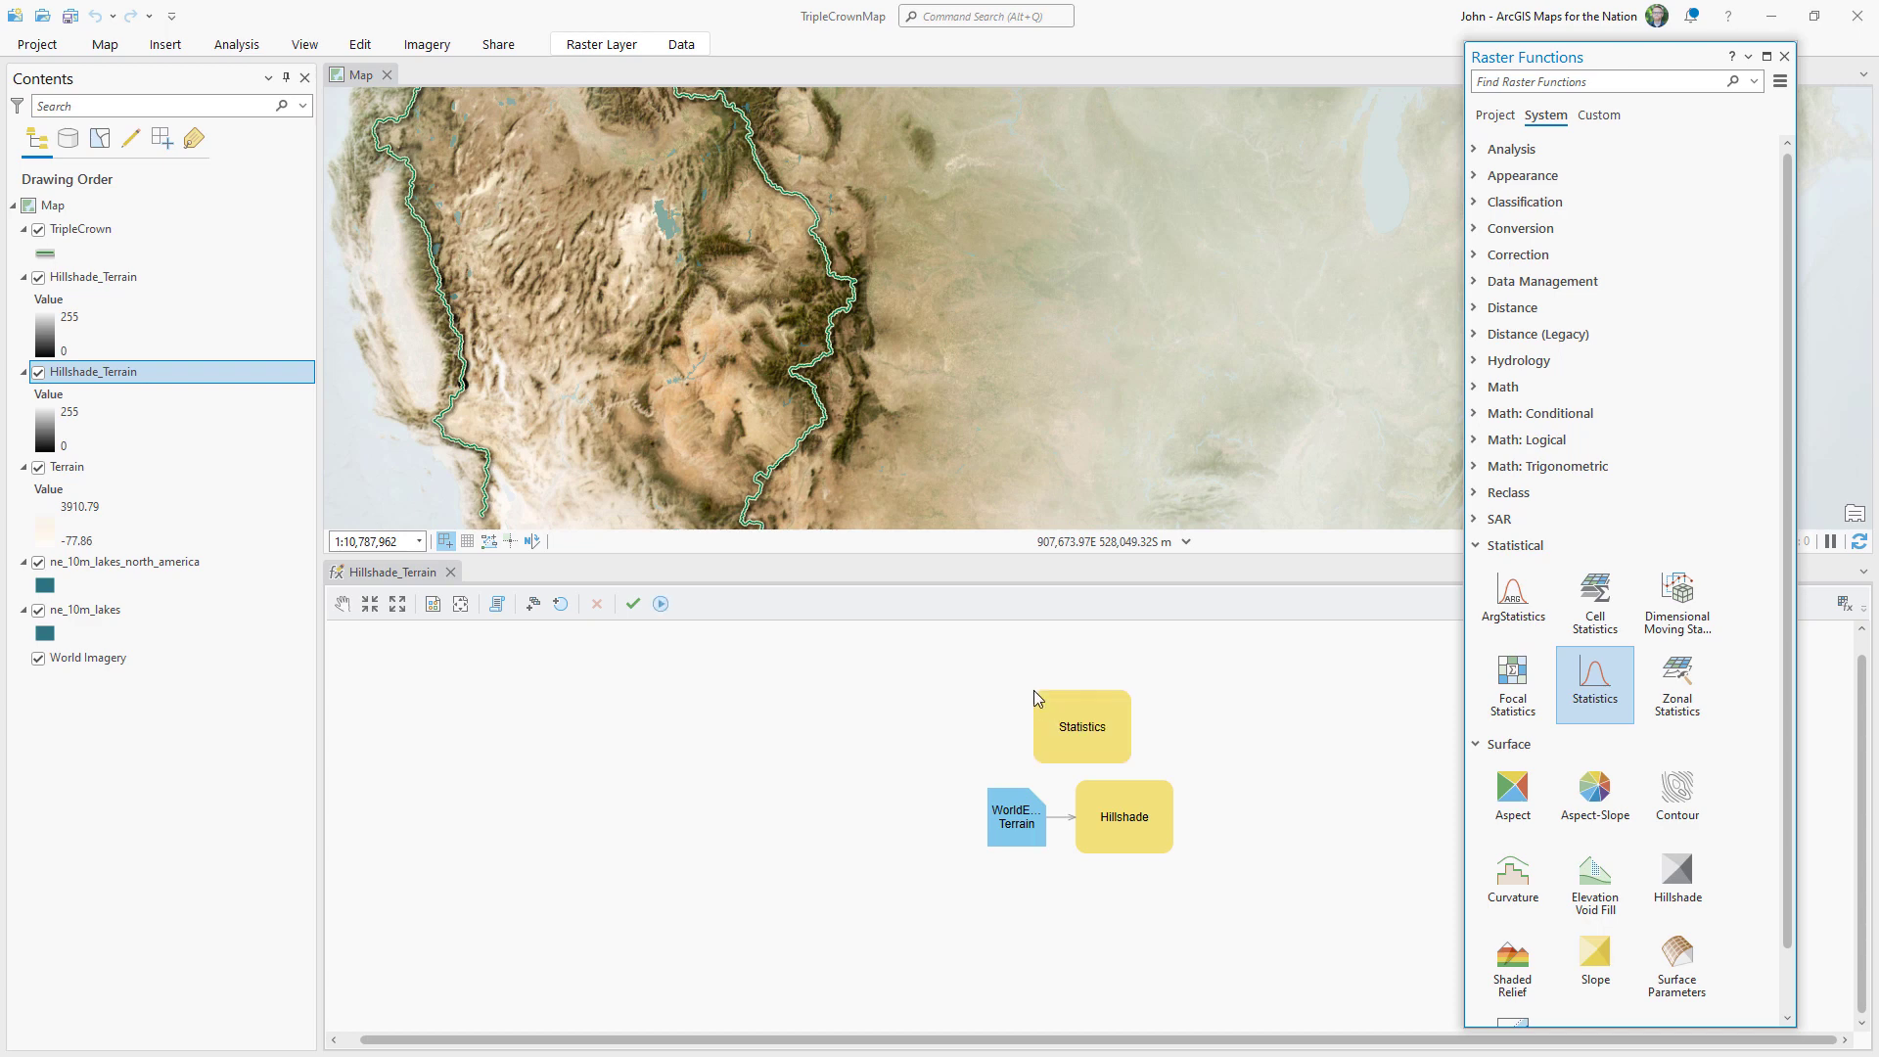
{"action": "left_click", "coordinate": [1062, 819]}
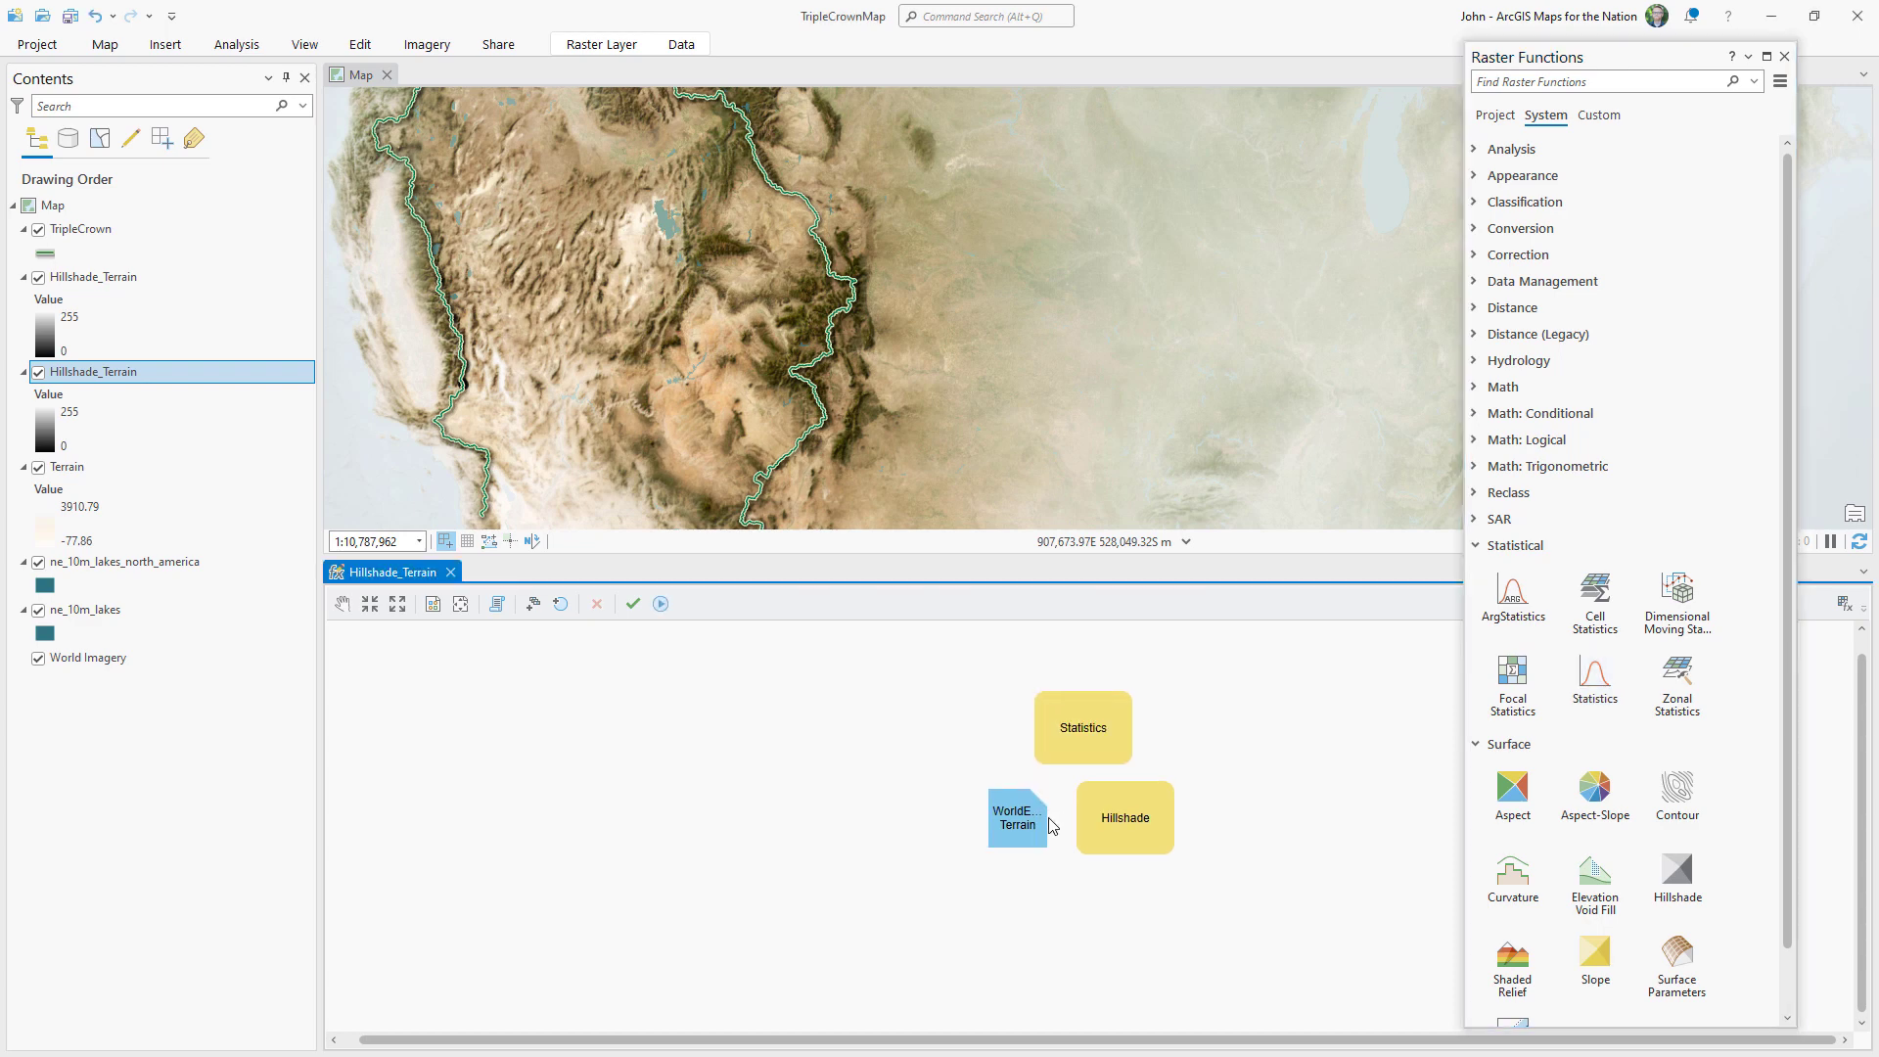
{"action": "left_click_drag", "start_coordinate": [1052, 825], "coordinate": [1123, 801]}
{"action": "left_click", "coordinate": [433, 605]}
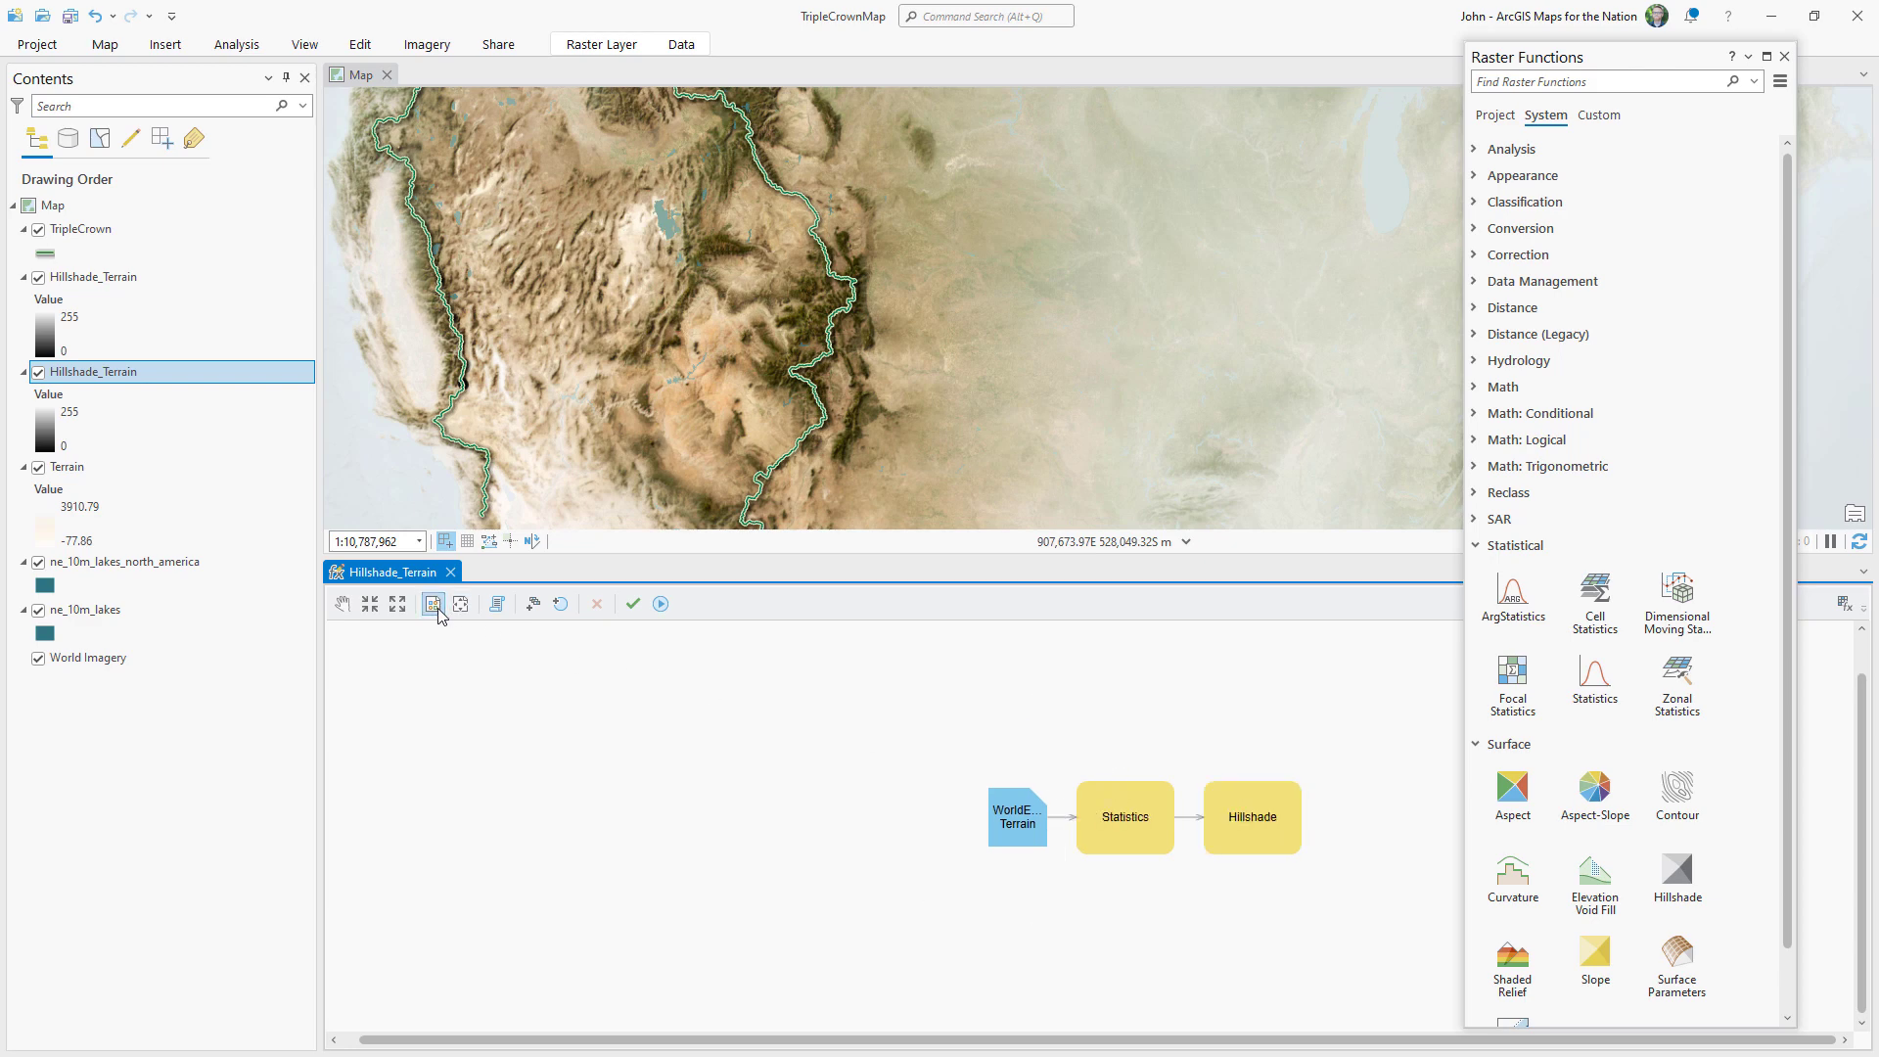
Set the Statistics neighborhood to 6 rows, edit its column count, and save and close the lower hillshade's function chain.
{"action": "double_click", "coordinate": [1124, 818]}
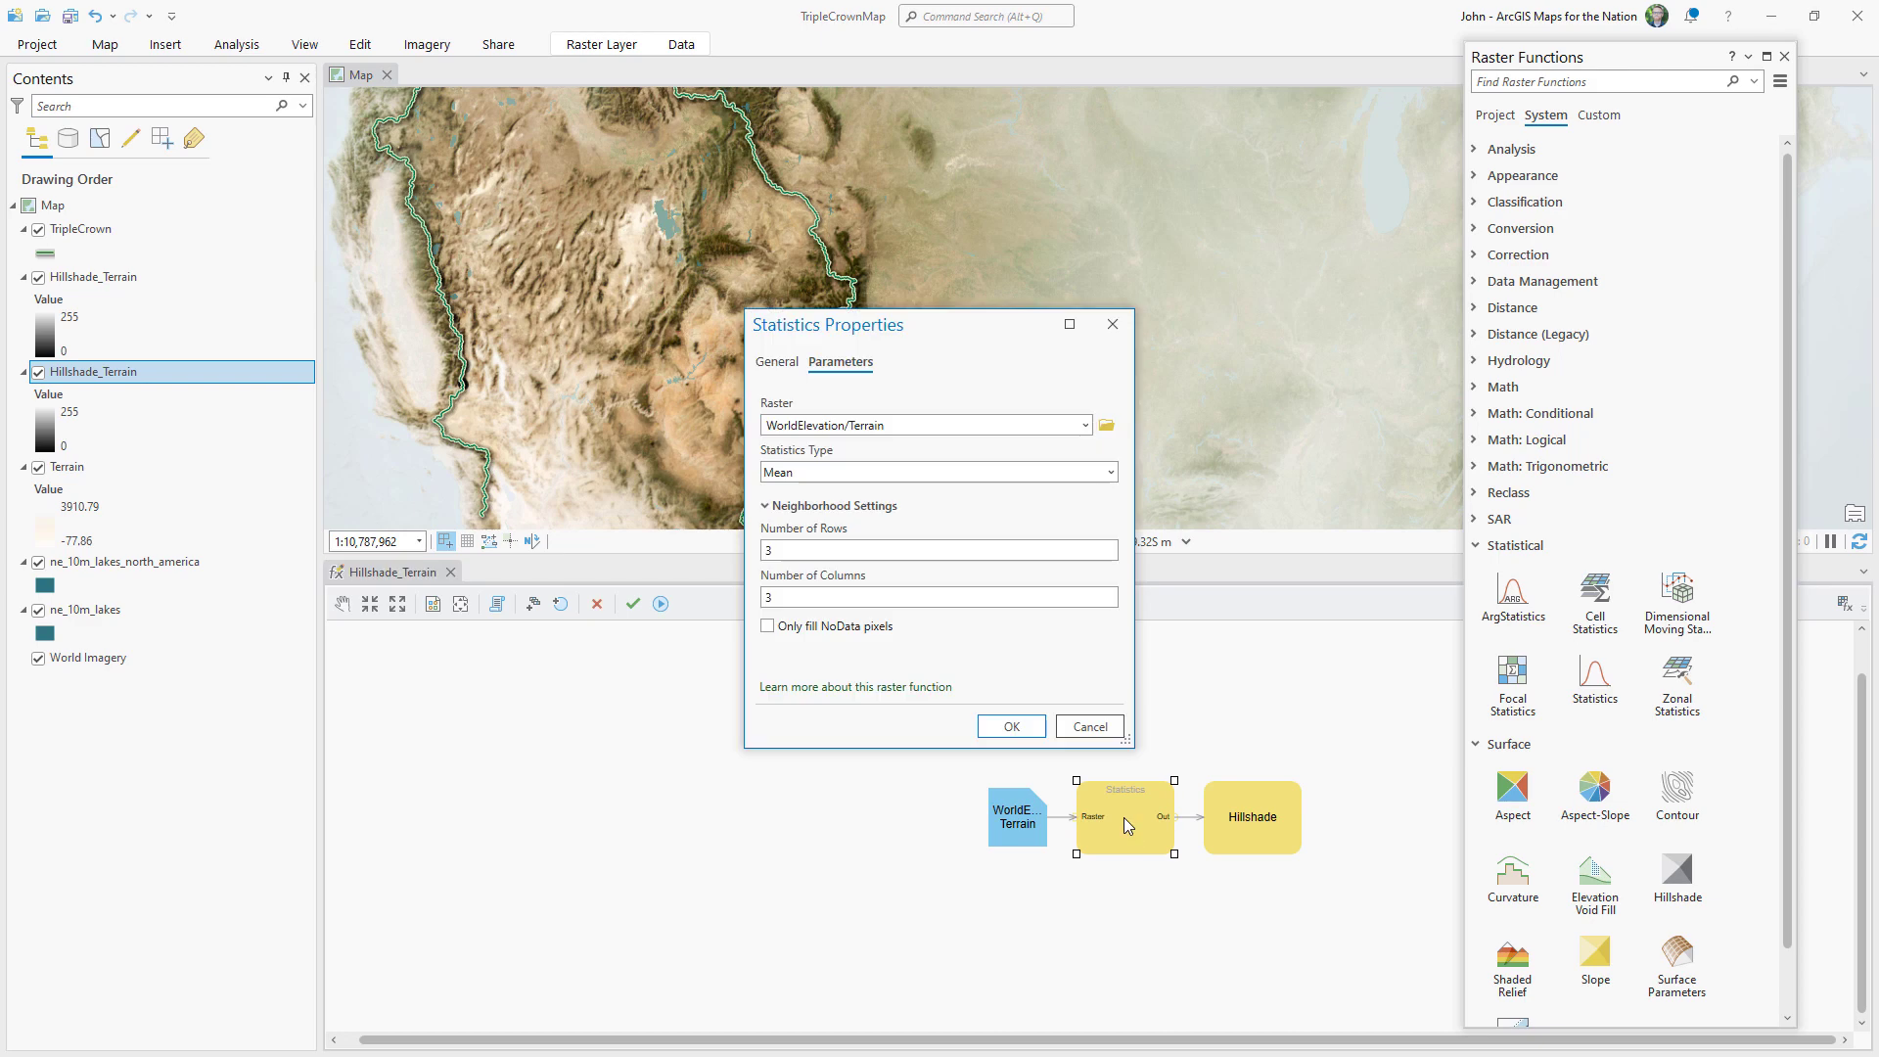
{"action": "double_click", "coordinate": [768, 550]}
{"action": "type", "text": "6"}
{"action": "double_click", "coordinate": [771, 599]}
{"action": "left_click", "coordinate": [1009, 727]}
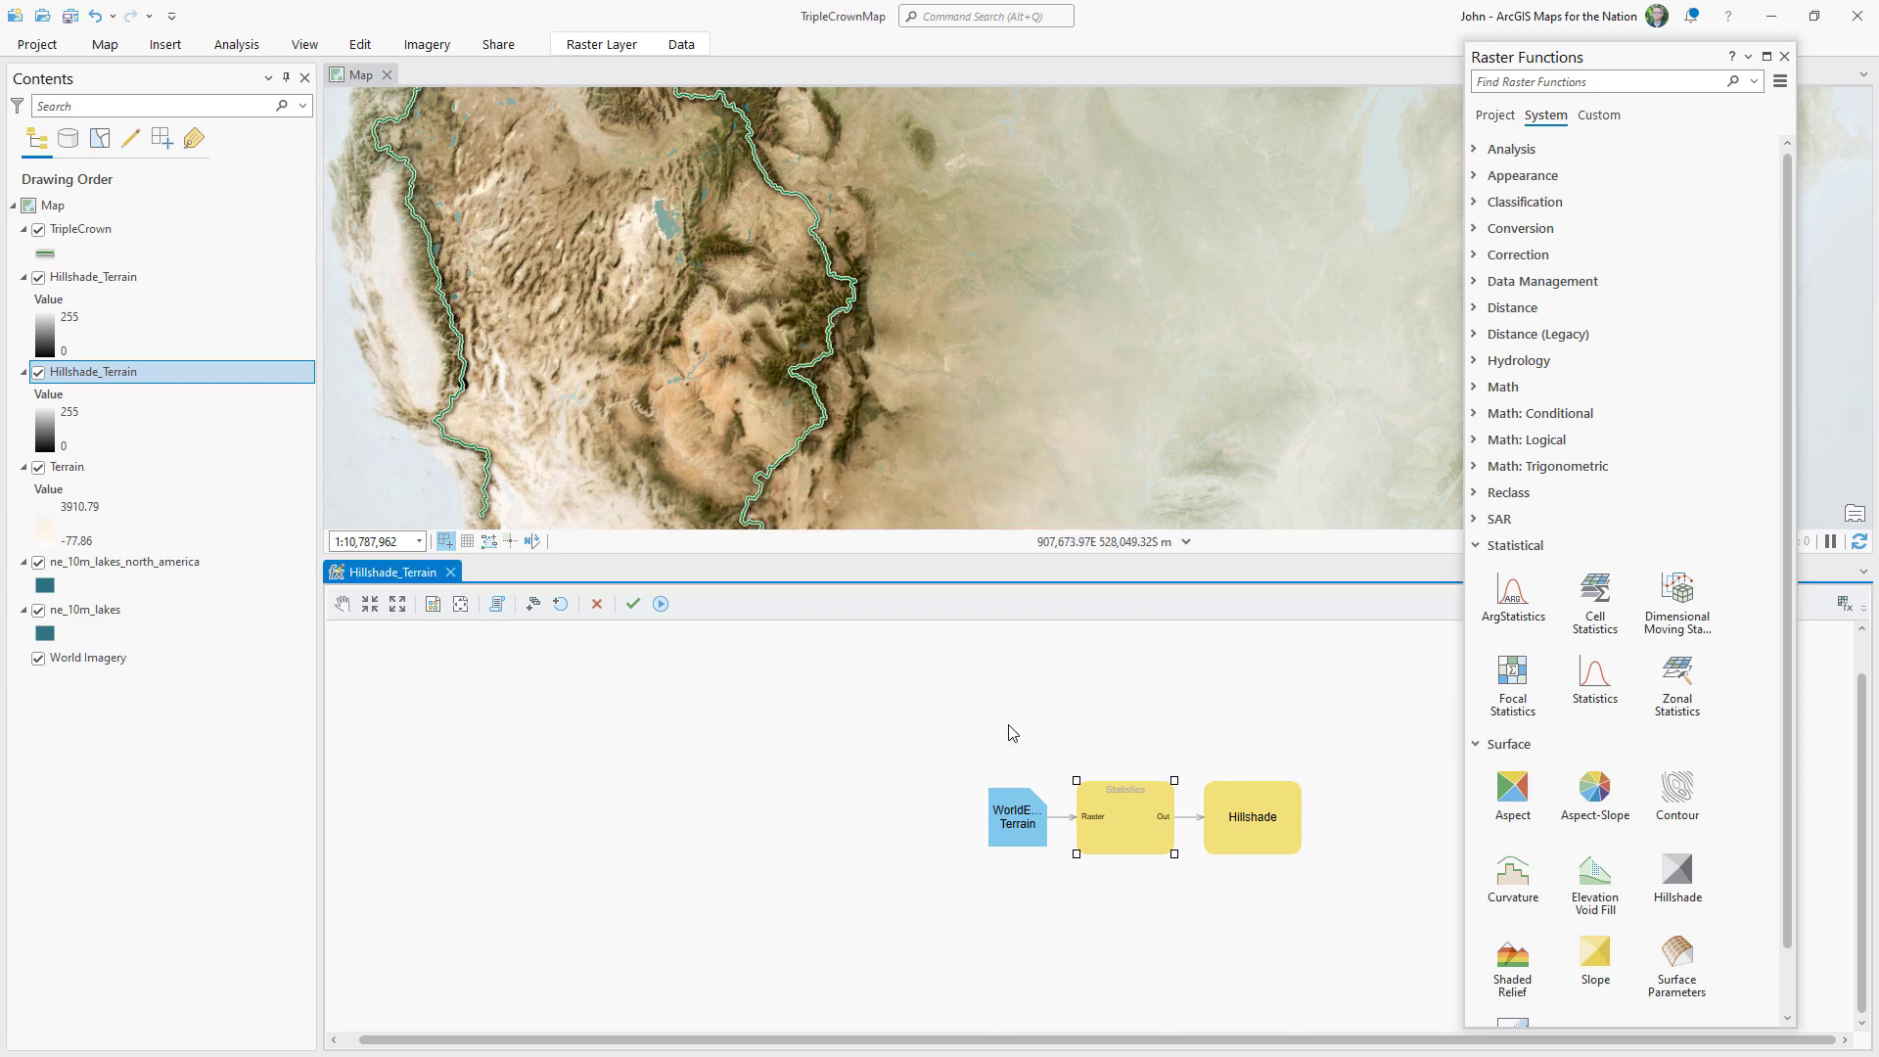
{"action": "left_click", "coordinate": [451, 572]}
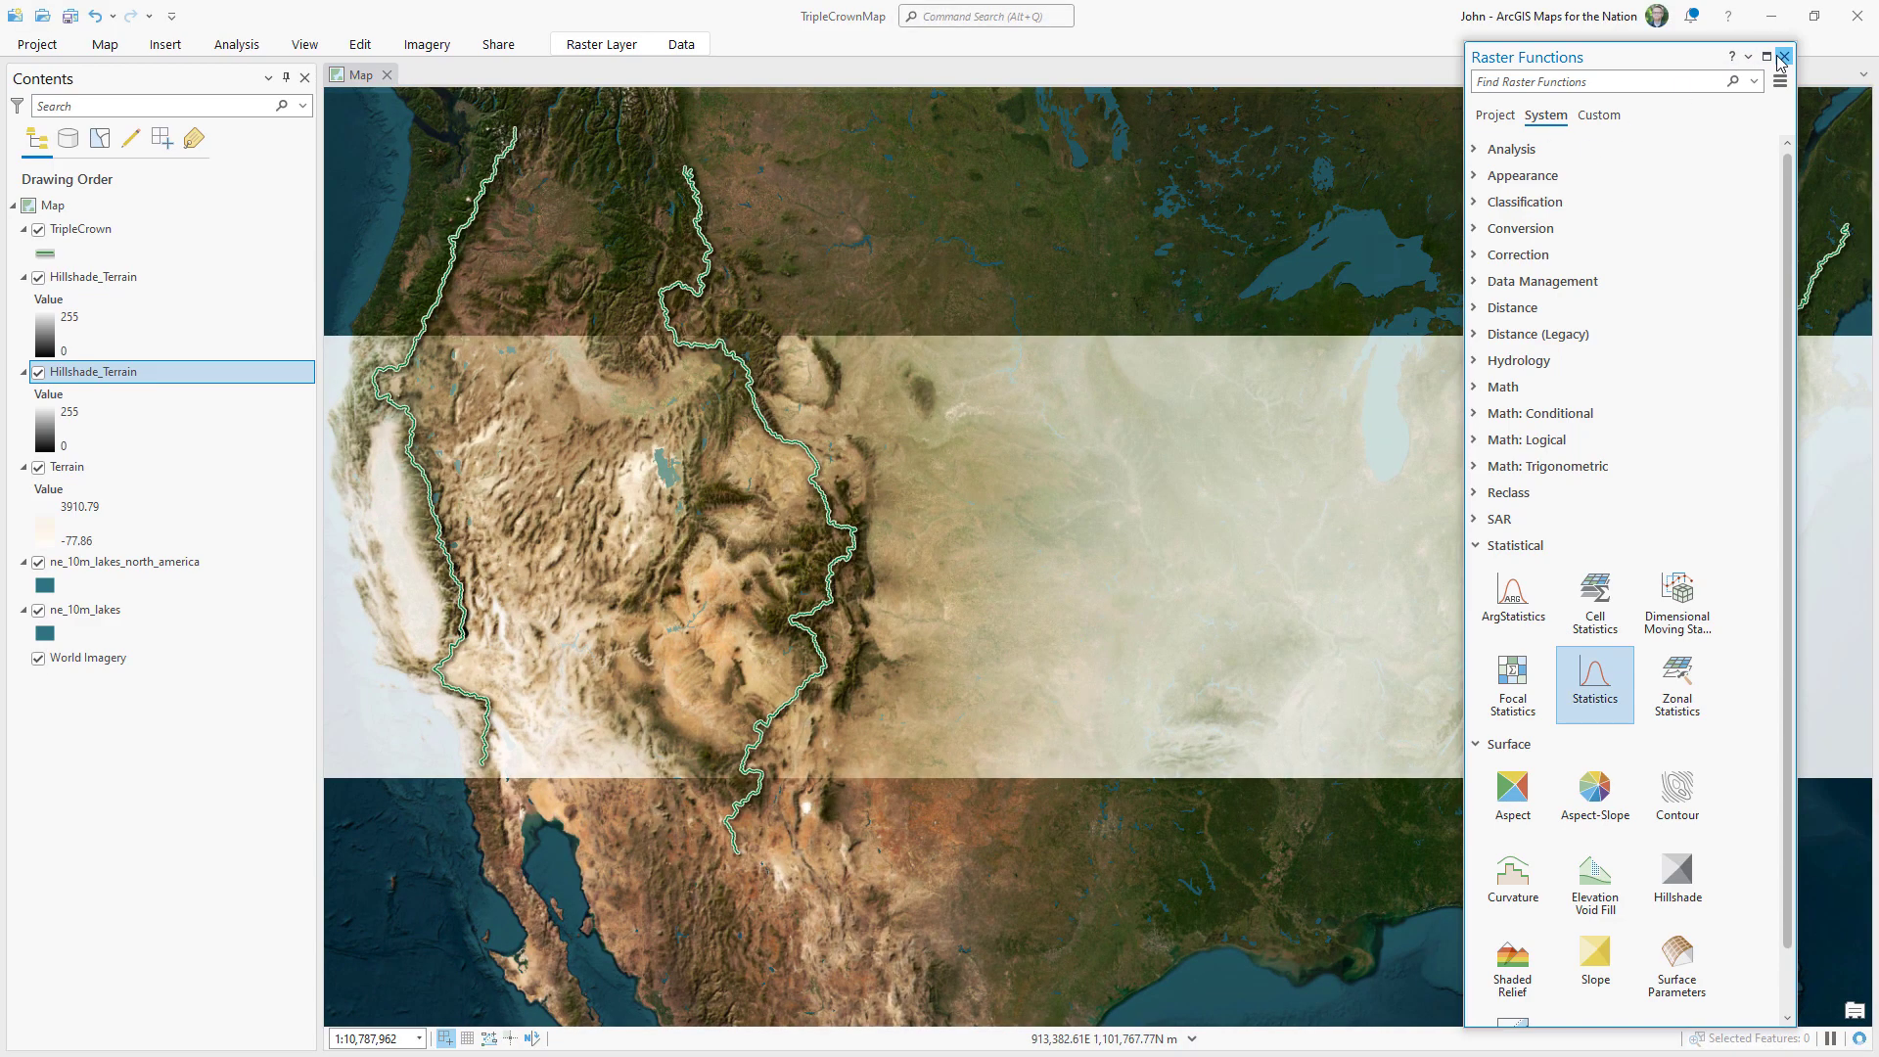
{"action": "left_click", "coordinate": [1784, 56]}
Compare the map with and without the lower Hillshade_Terrain layer by swiping it, including at a closer scale.
{"action": "left_click", "coordinate": [601, 45]}
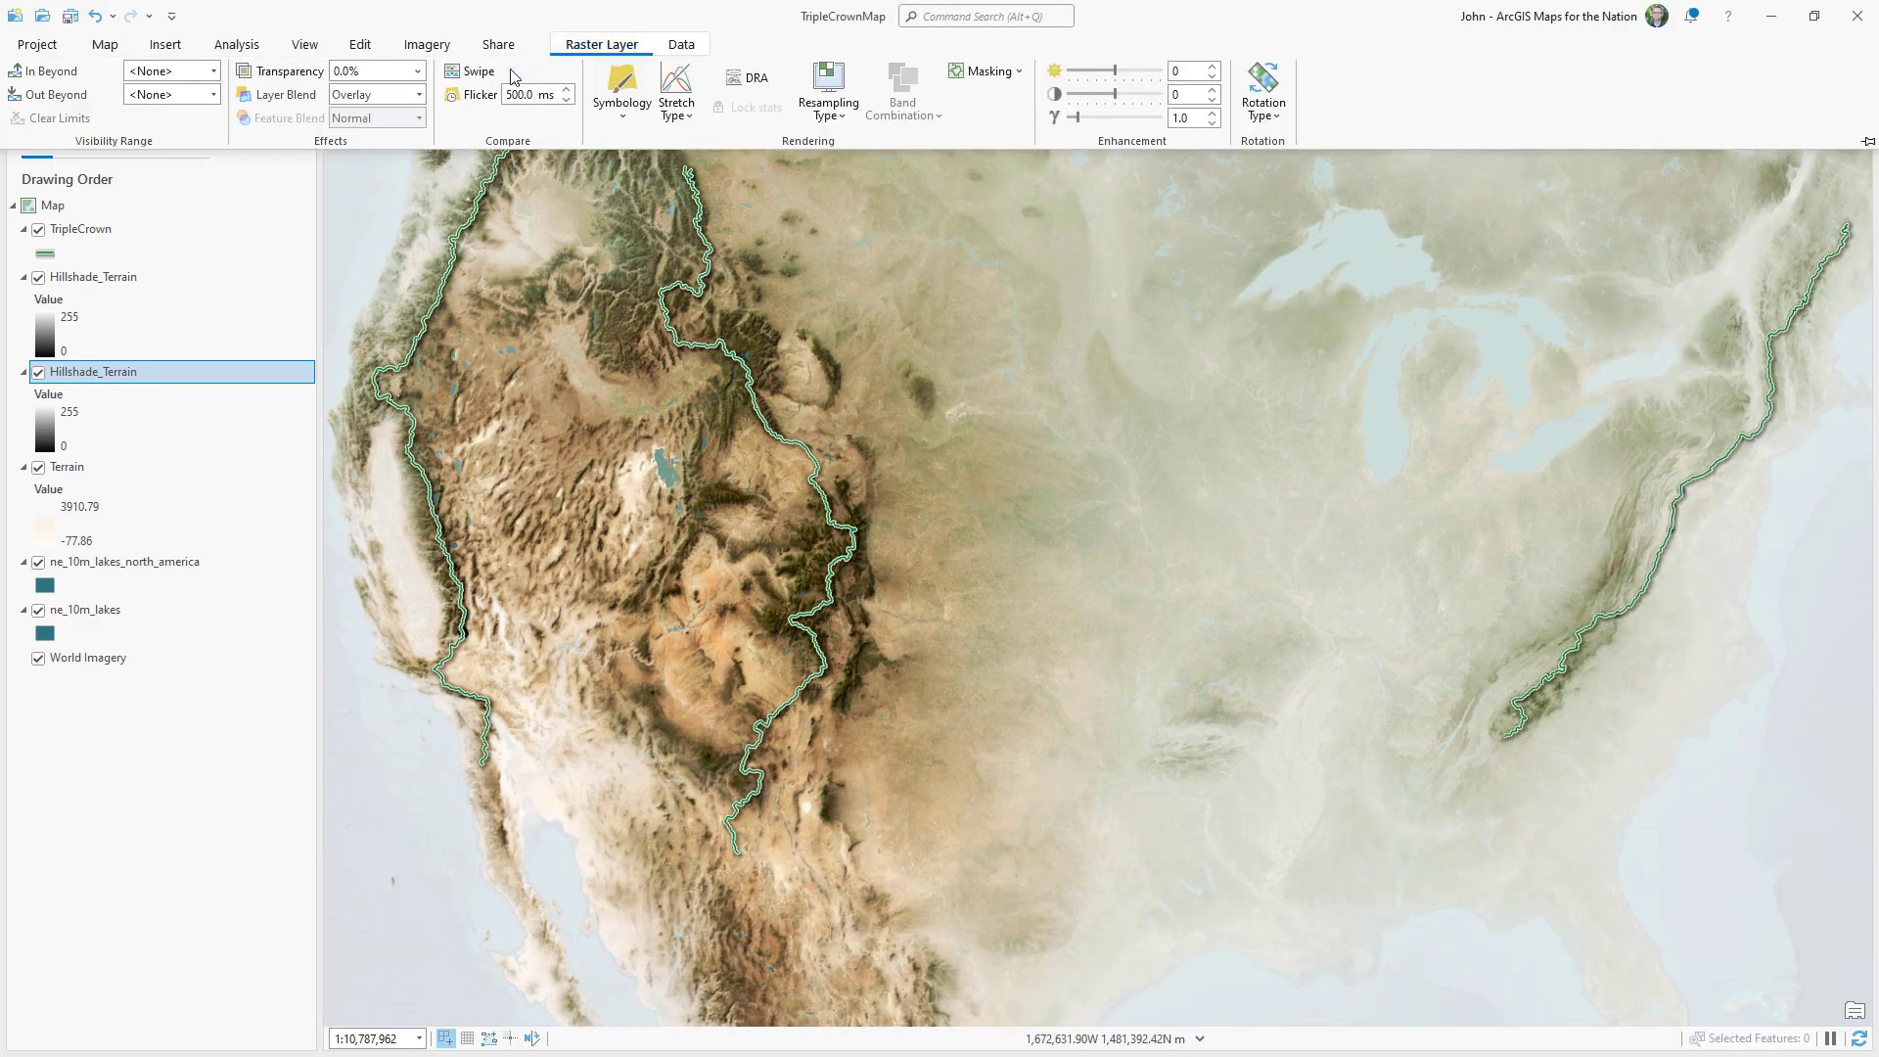
{"action": "left_click", "coordinate": [326, 370]}
{"action": "left_click_drag", "start_coordinate": [327, 372], "coordinate": [409, 367]}
{"action": "scroll", "coordinate": [480, 294], "scroll_direction": "up", "scroll_amount": 5}
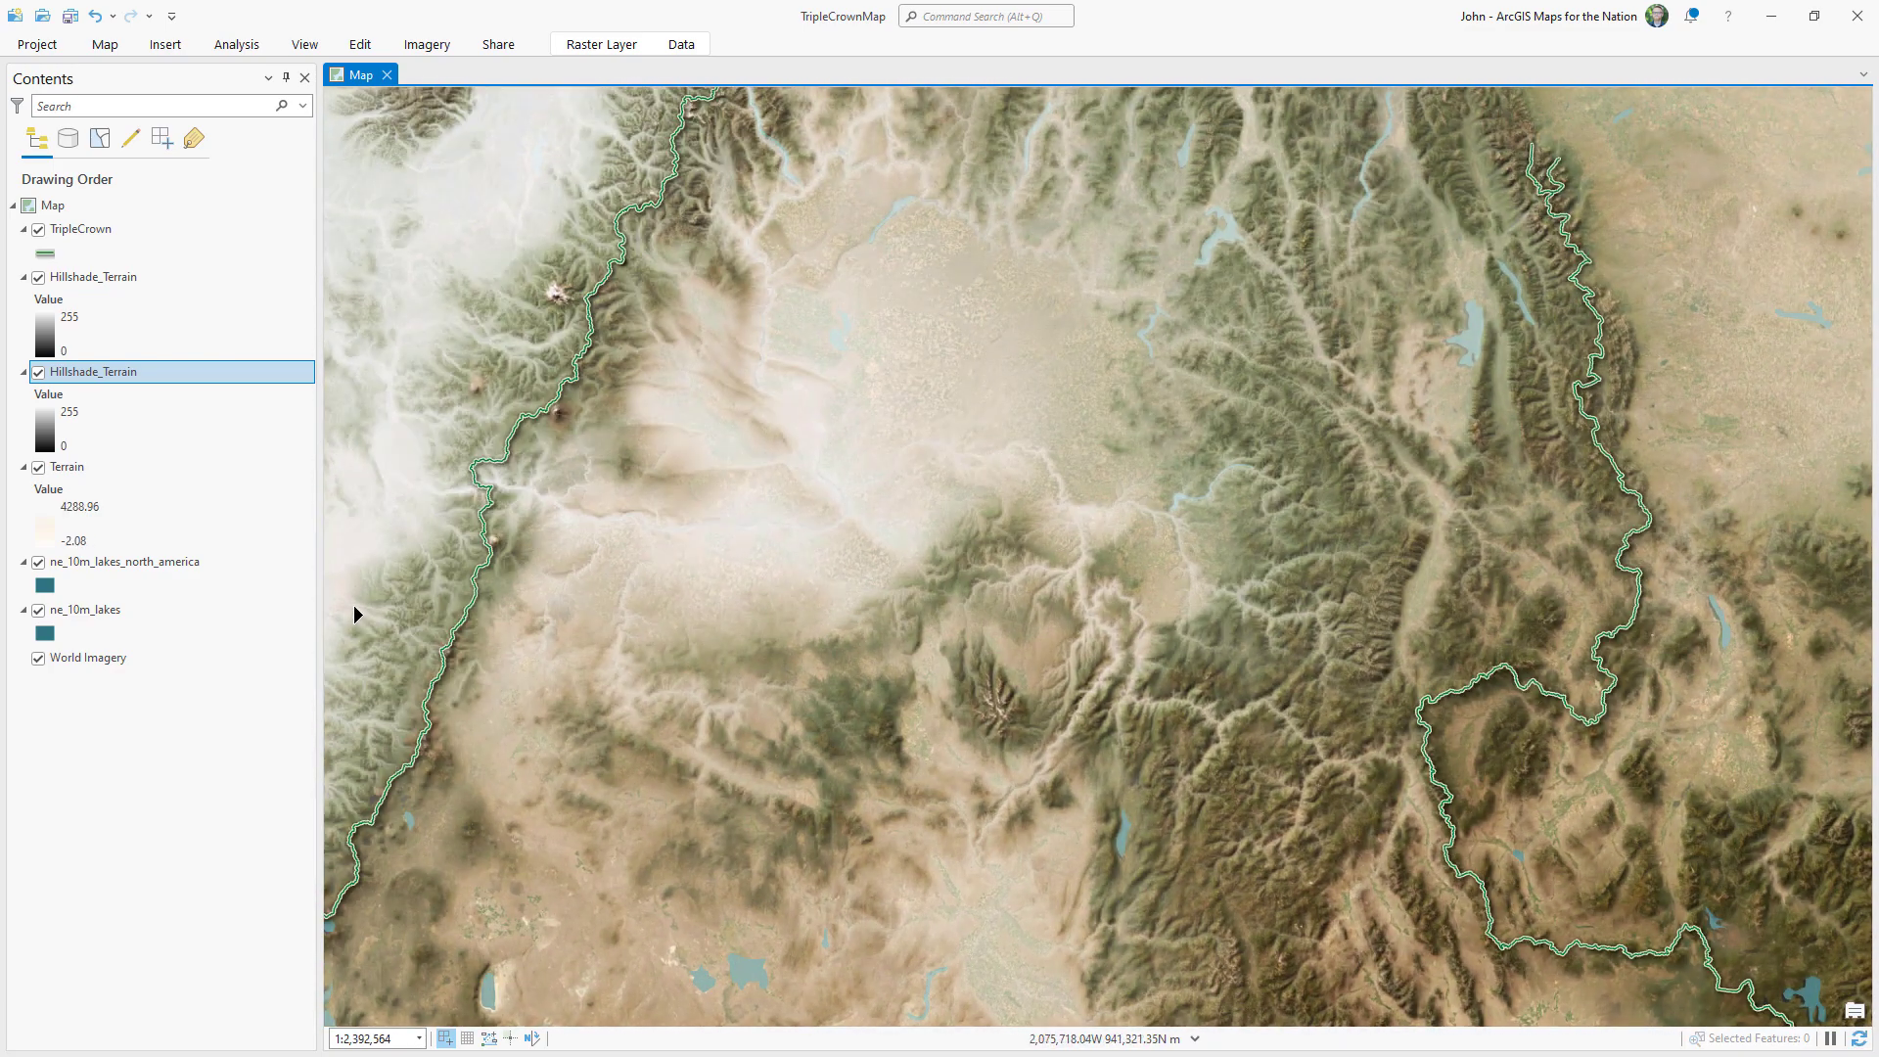
{"action": "left_click_drag", "start_coordinate": [356, 616], "coordinate": [328, 582]}
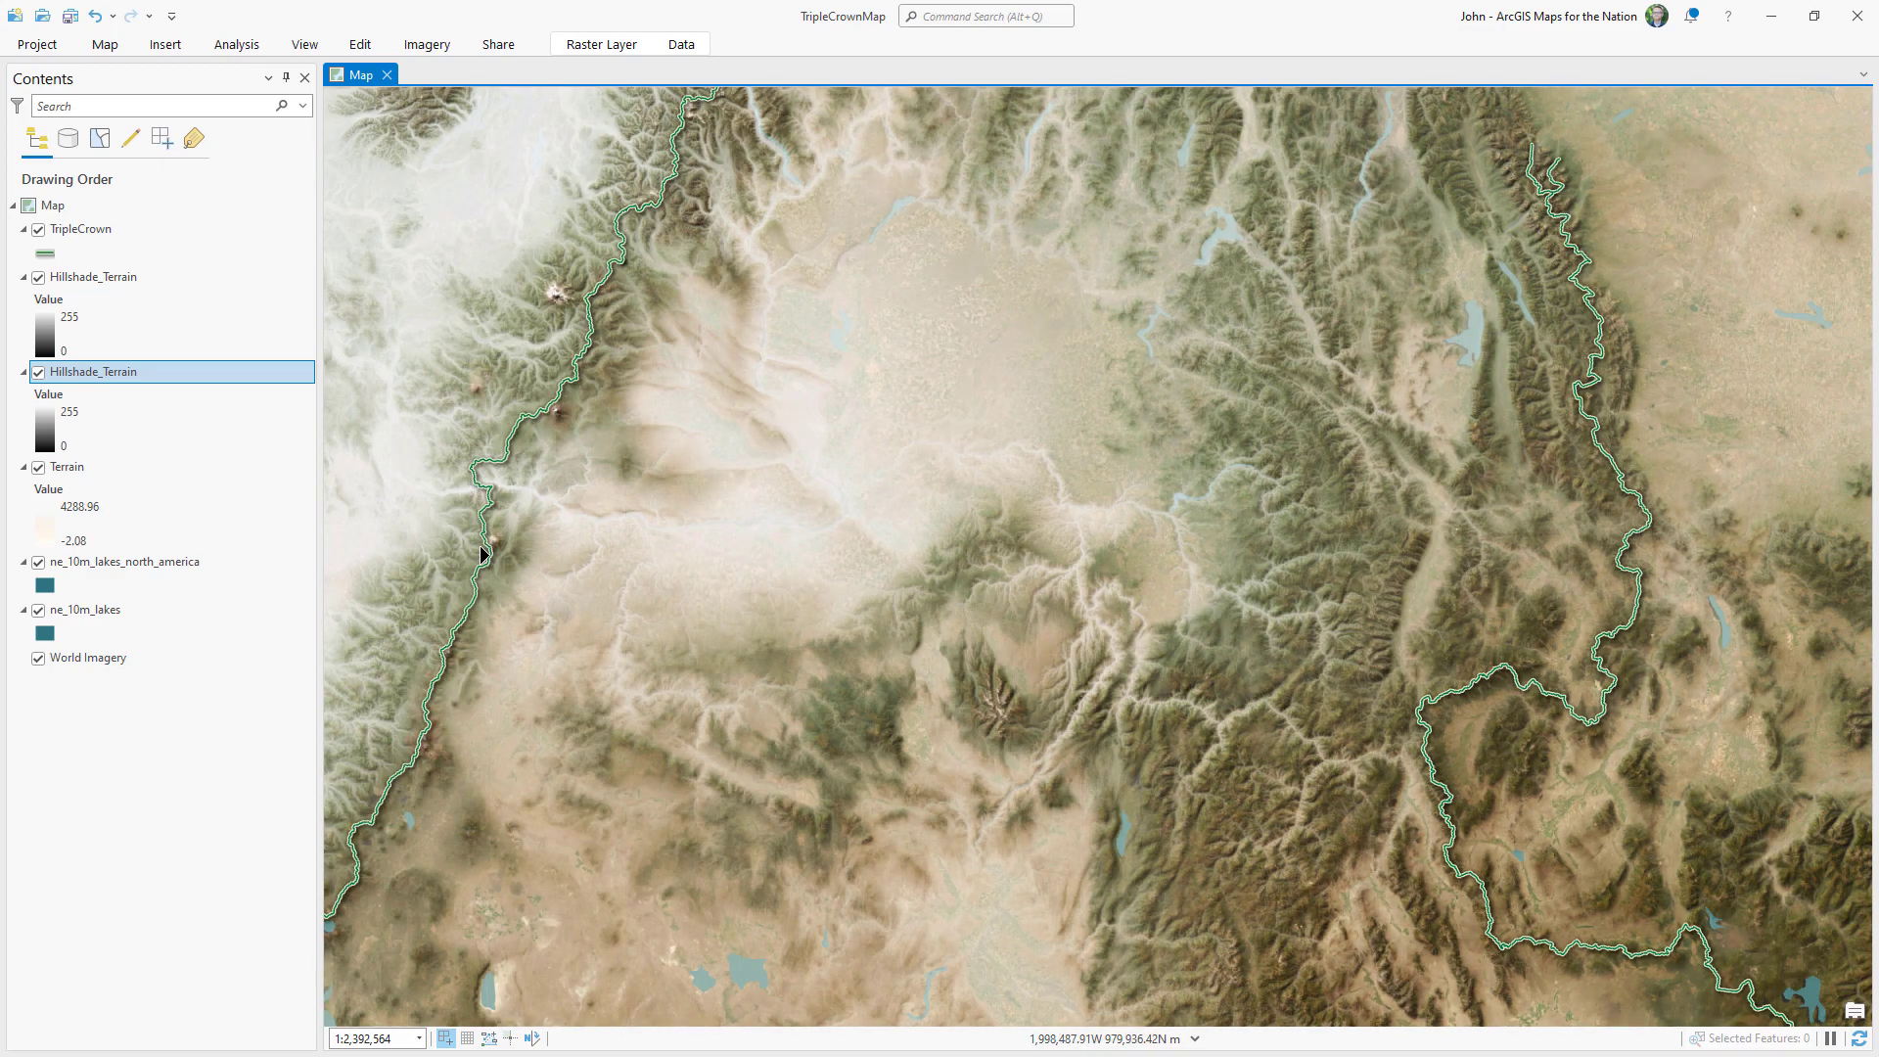
Swipe the upper Hillshade_Terrain layer to examine what its finer relief adds to the terrain.
{"action": "left_click", "coordinate": [220, 277]}
{"action": "left_click_drag", "start_coordinate": [356, 462], "coordinate": [1408, 545]}
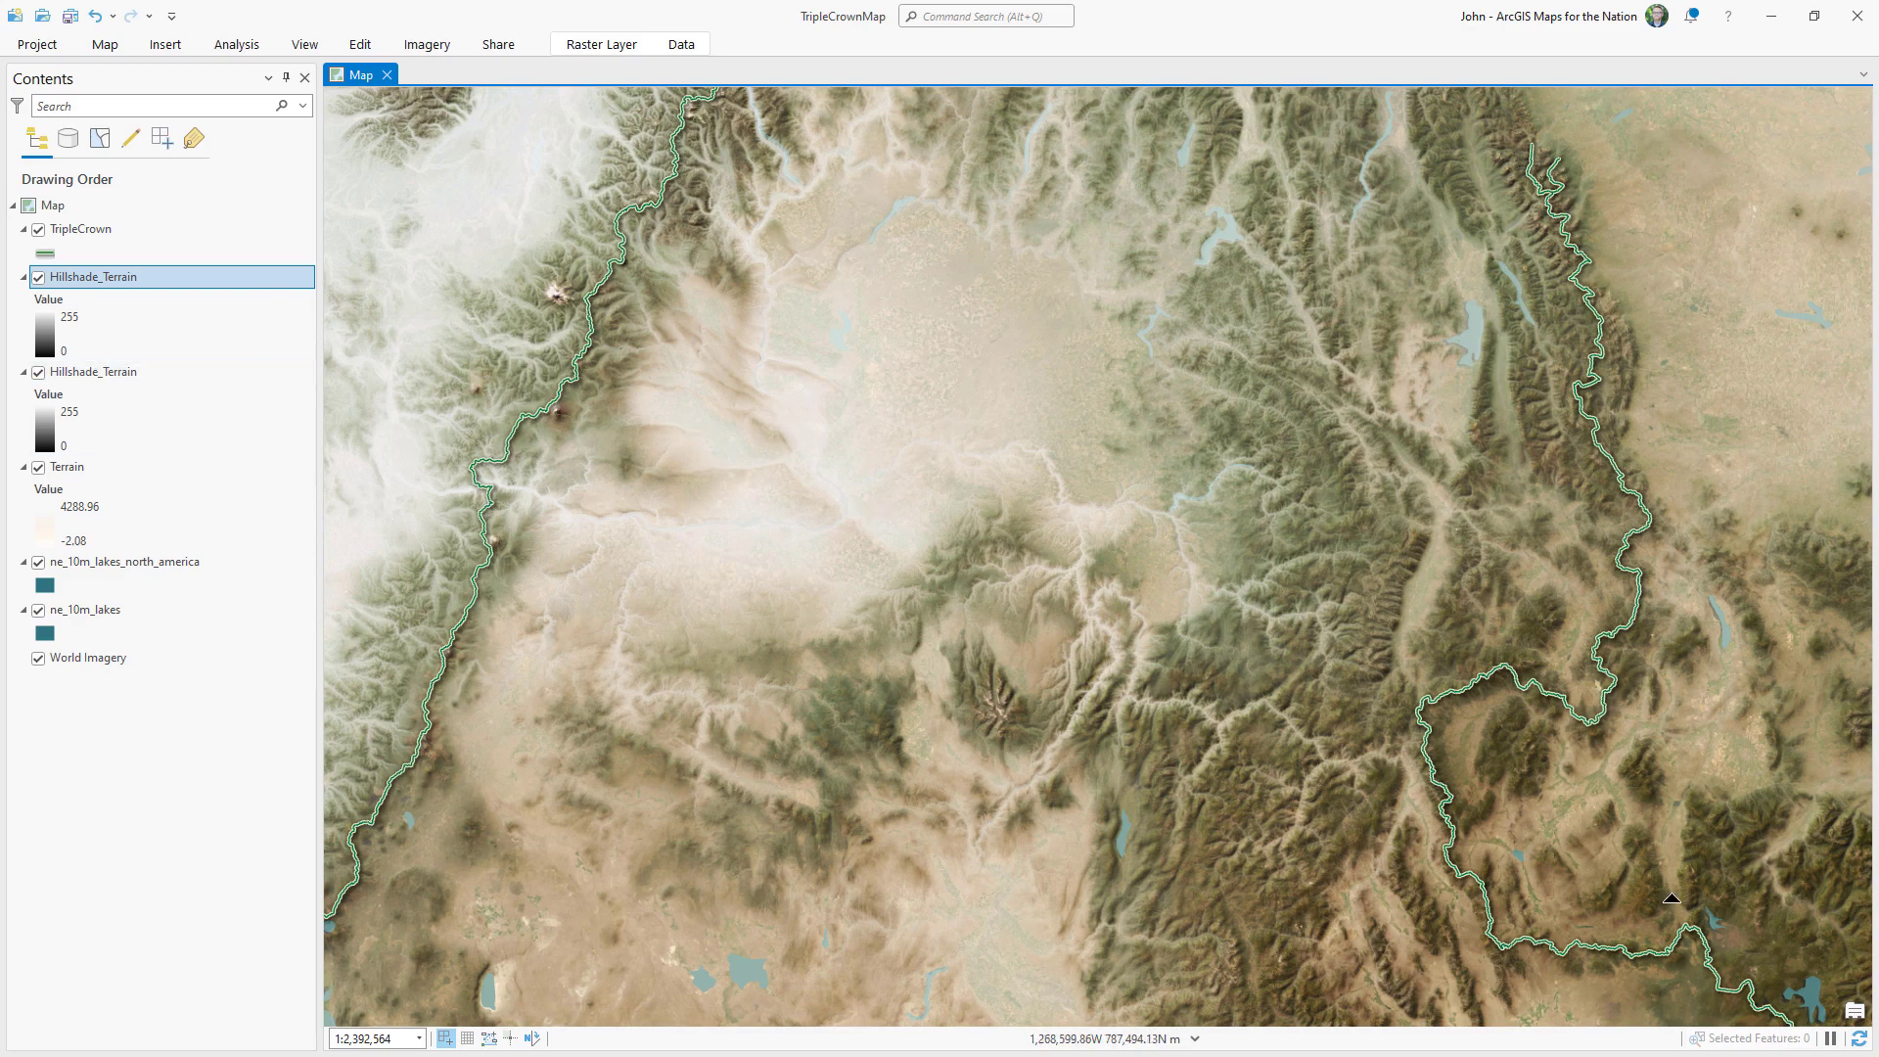
{"action": "left_click", "coordinate": [1860, 1041]}
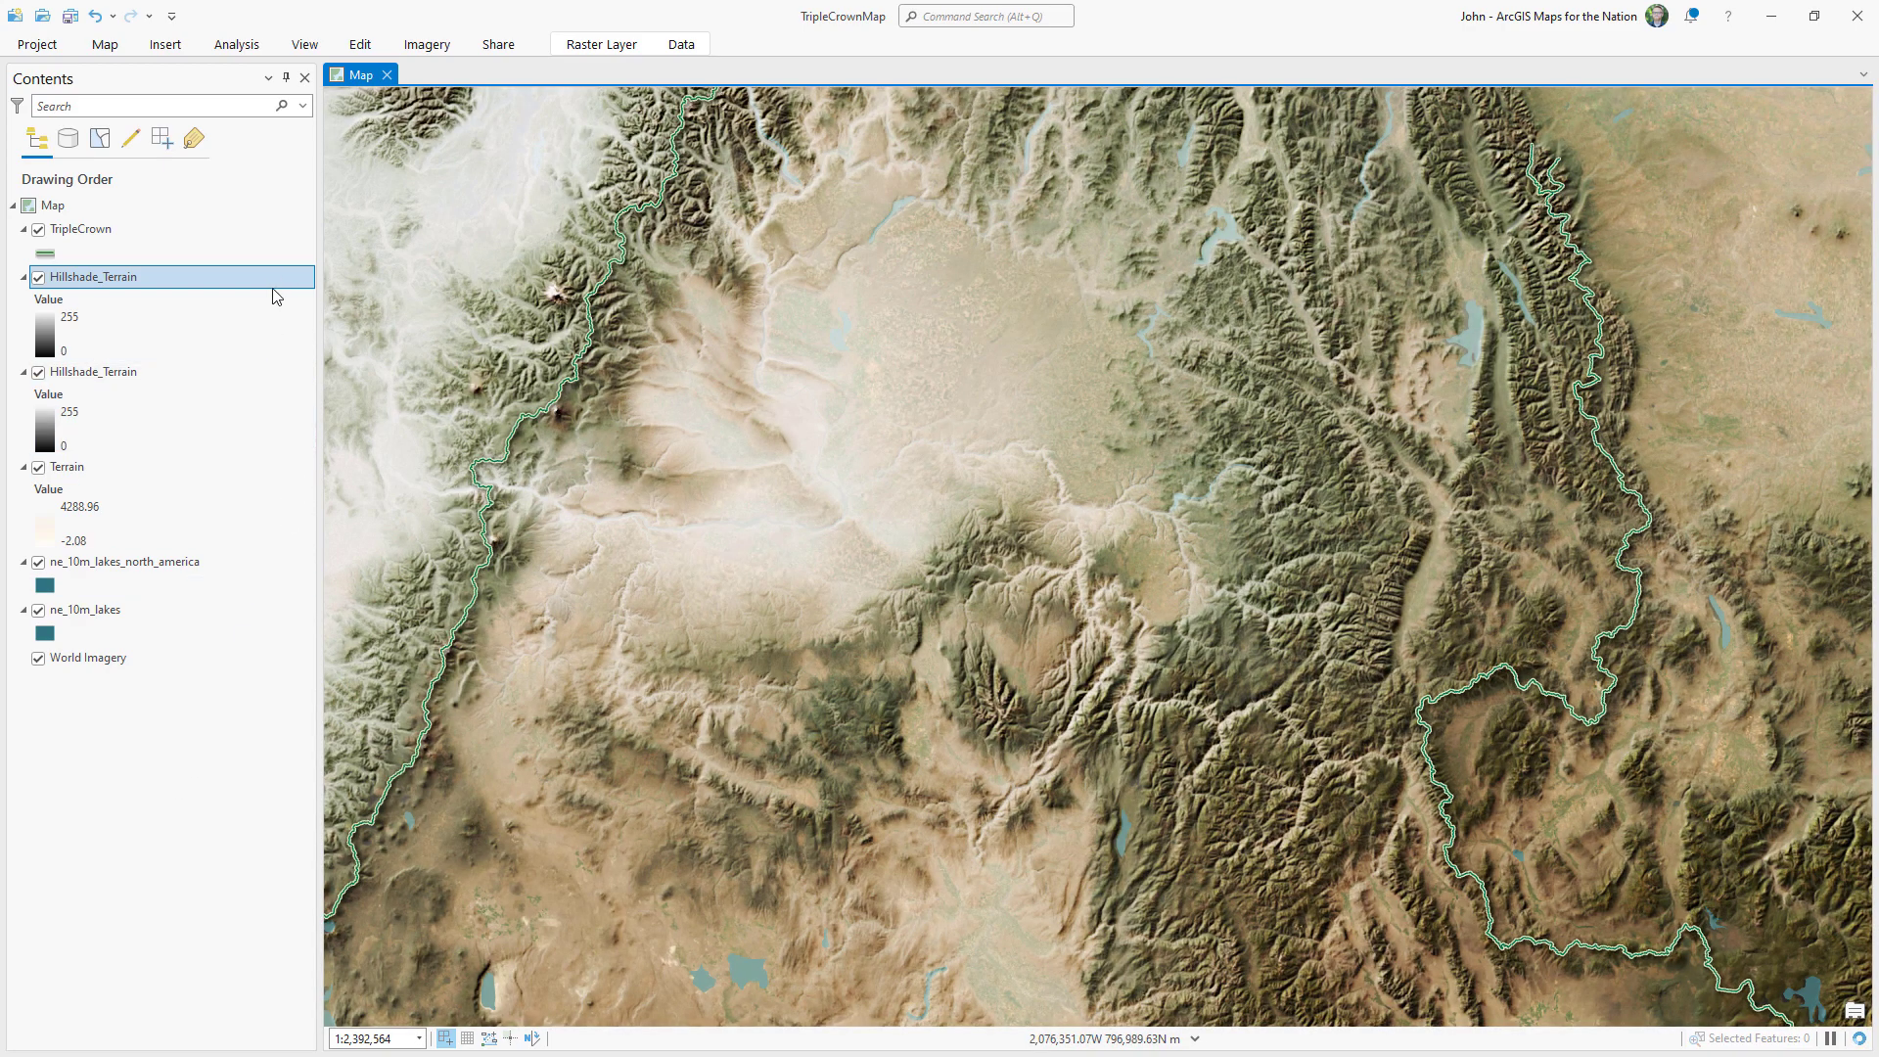
{"action": "left_click_drag", "start_coordinate": [330, 487], "coordinate": [383, 509]}
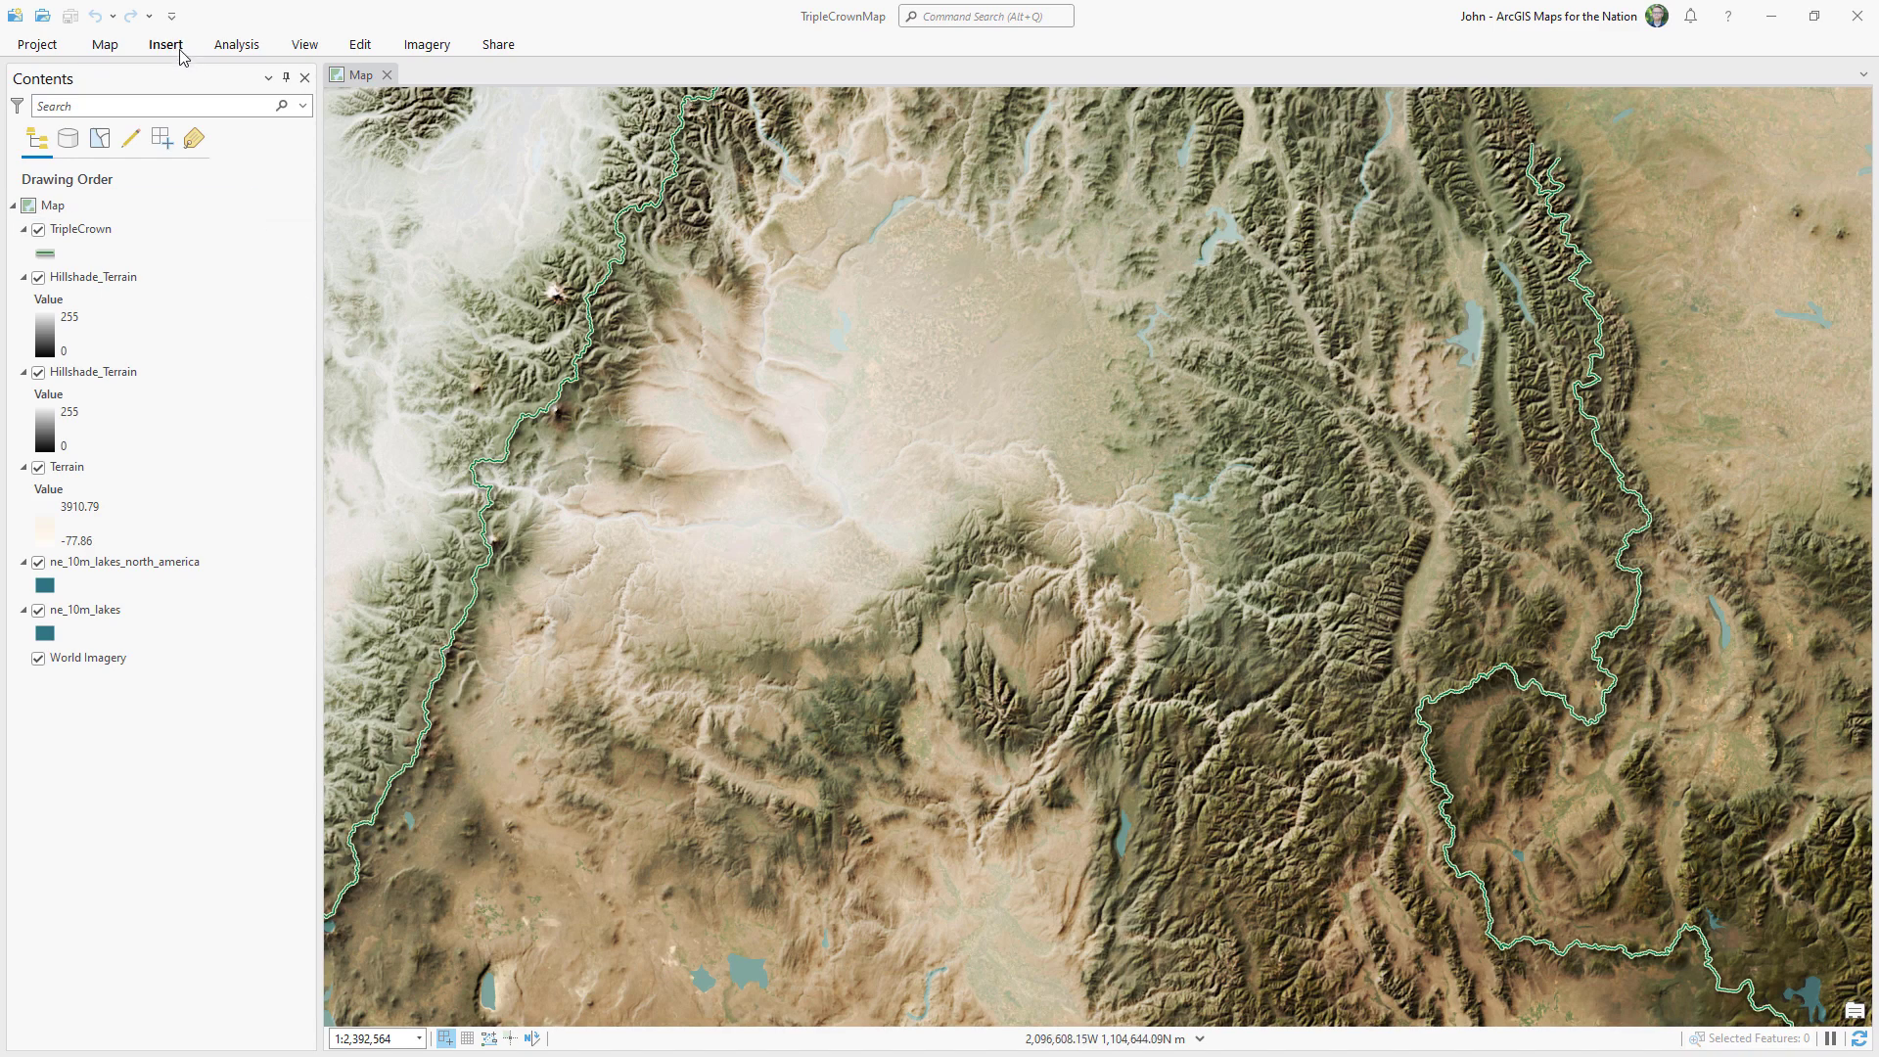
Create a new Architectural C portrait layout, 18 by 24 inches.
{"action": "left_click", "coordinate": [166, 45]}
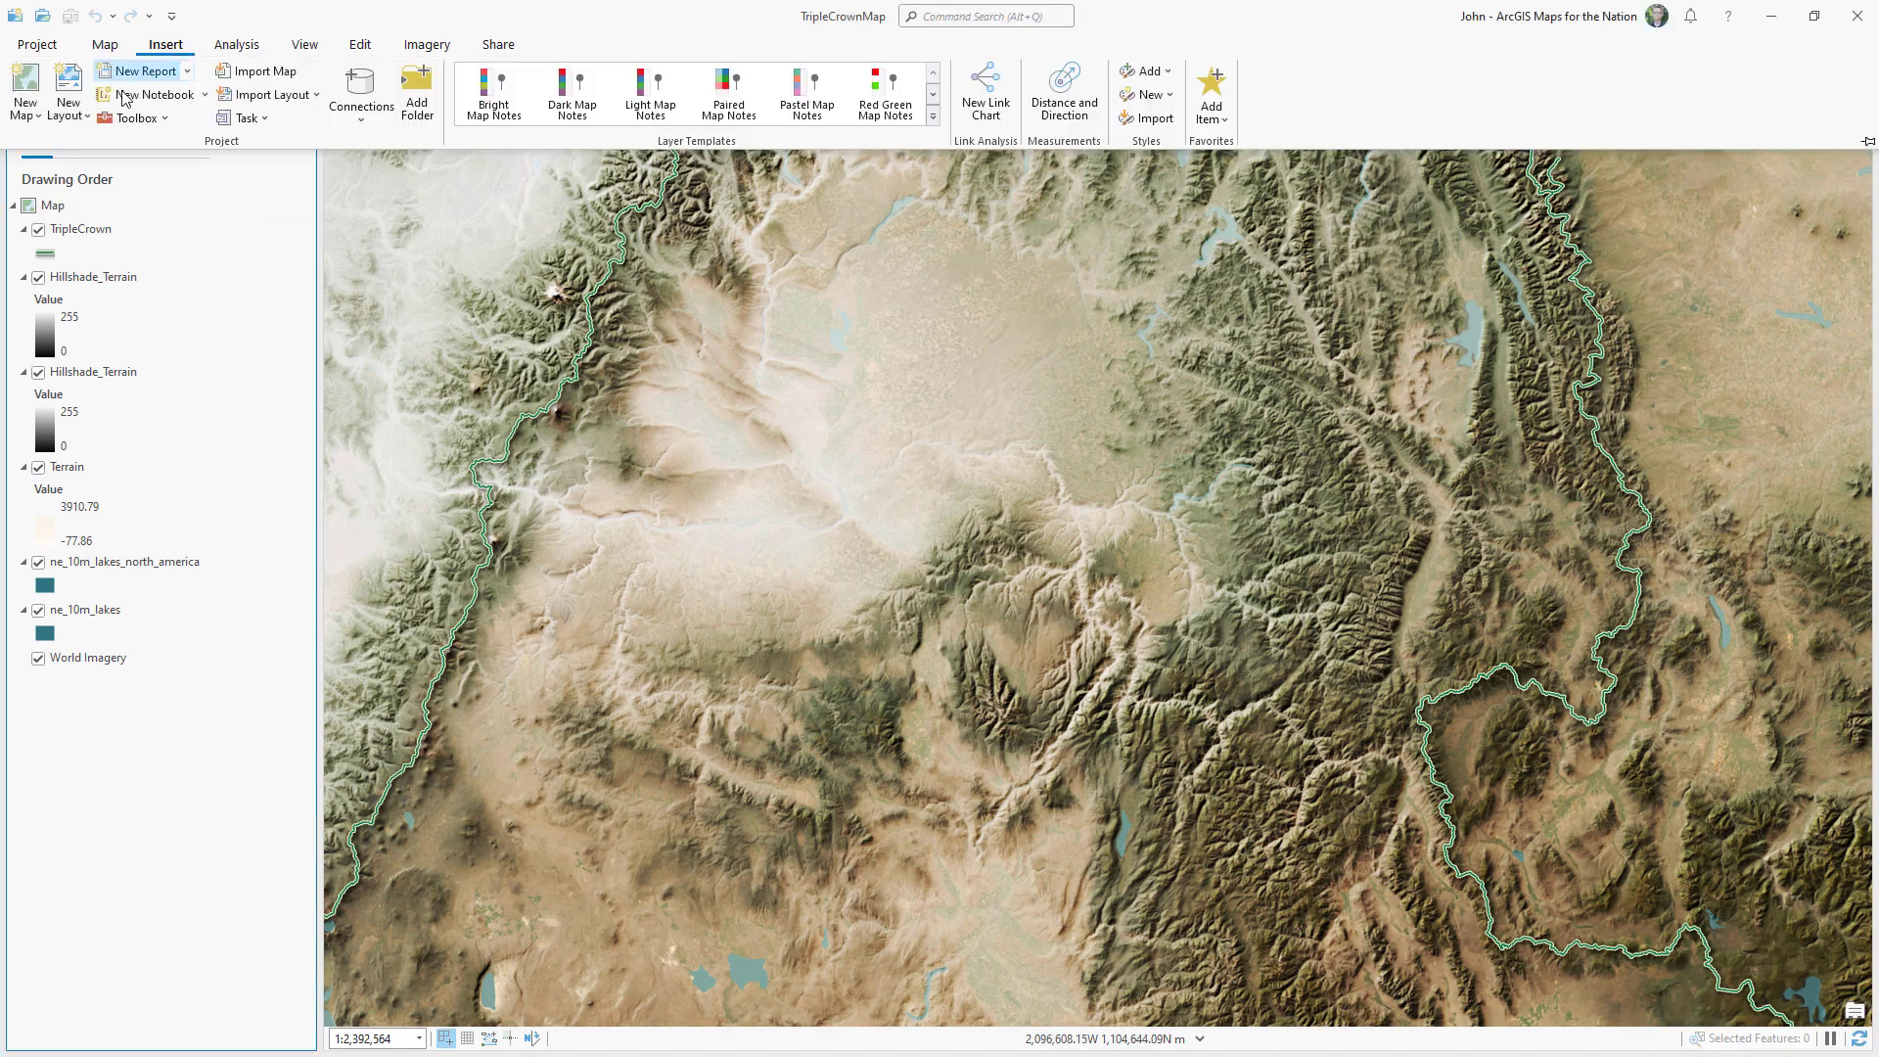
{"action": "left_click", "coordinate": [80, 115]}
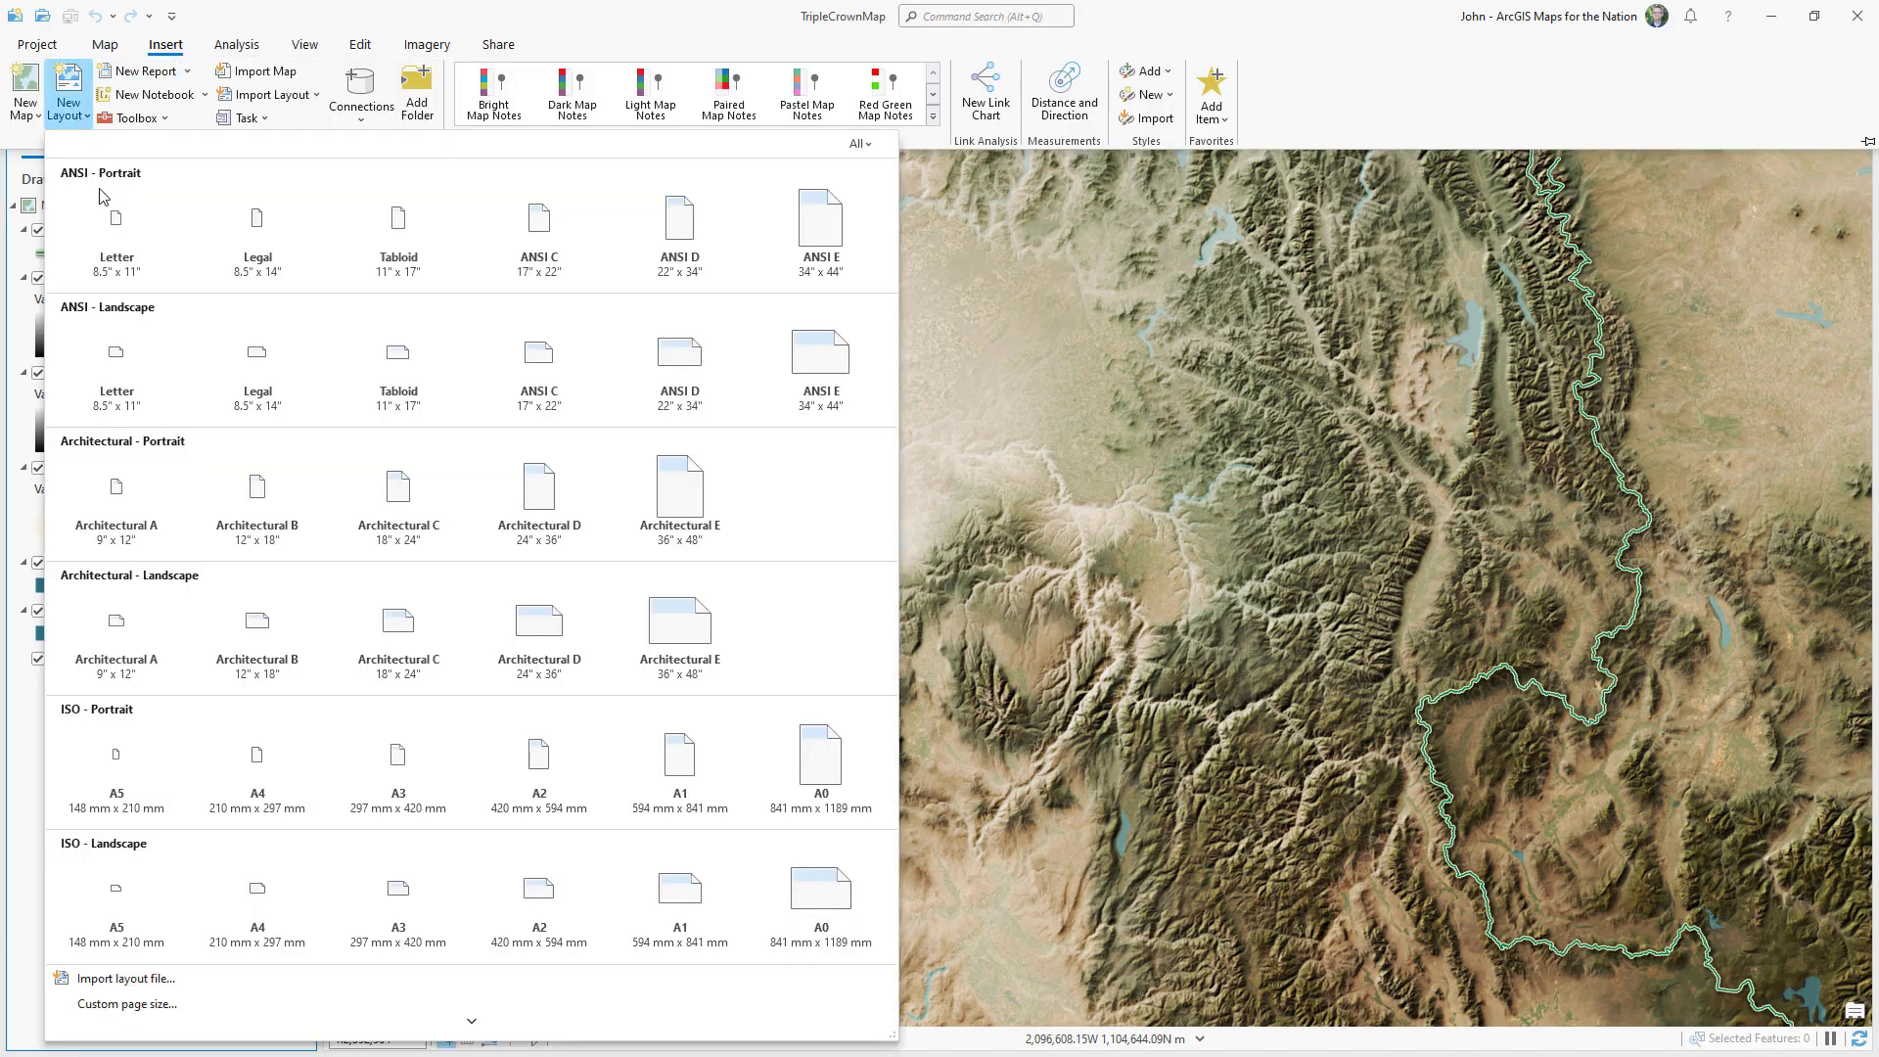
{"action": "left_click", "coordinate": [397, 489]}
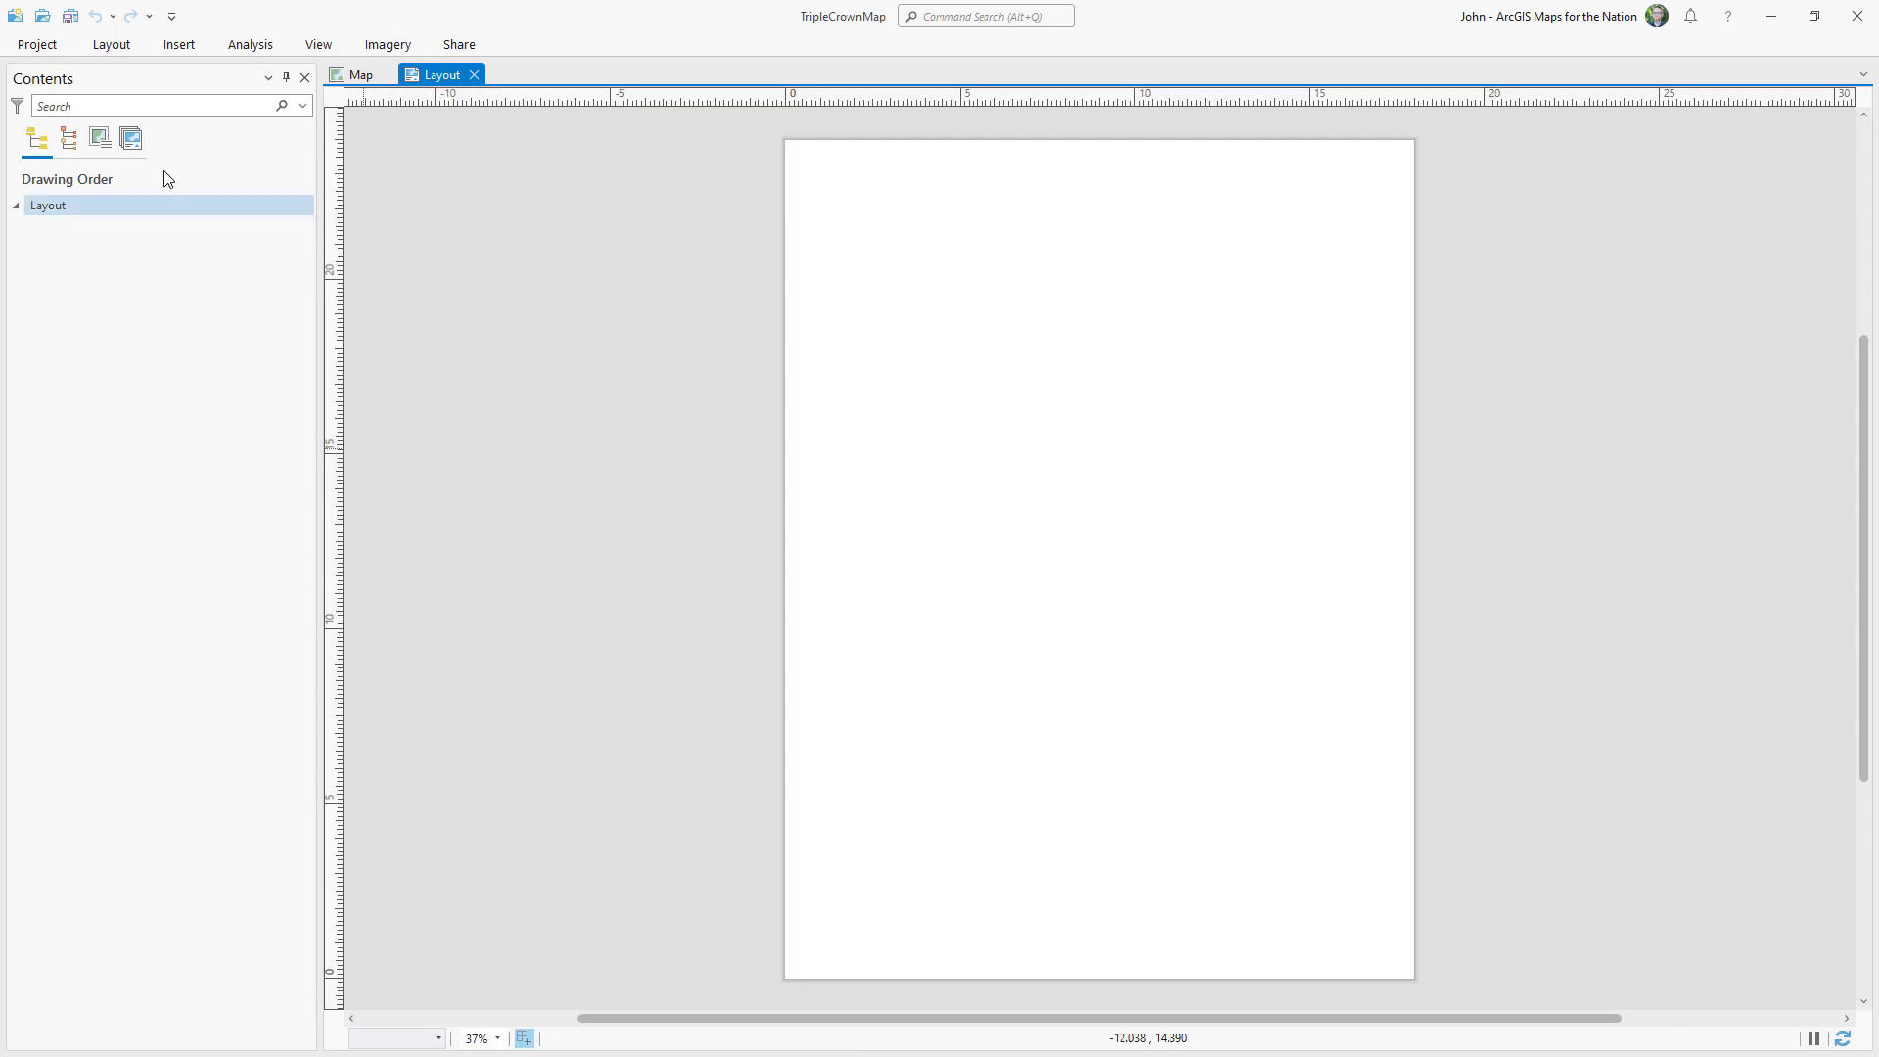
Insert a frame of the trails map along the layout page's left edge, spanning its full 24 in height.
{"action": "left_click", "coordinate": [179, 44]}
{"action": "left_click", "coordinate": [474, 118]}
{"action": "left_click", "coordinate": [538, 245]}
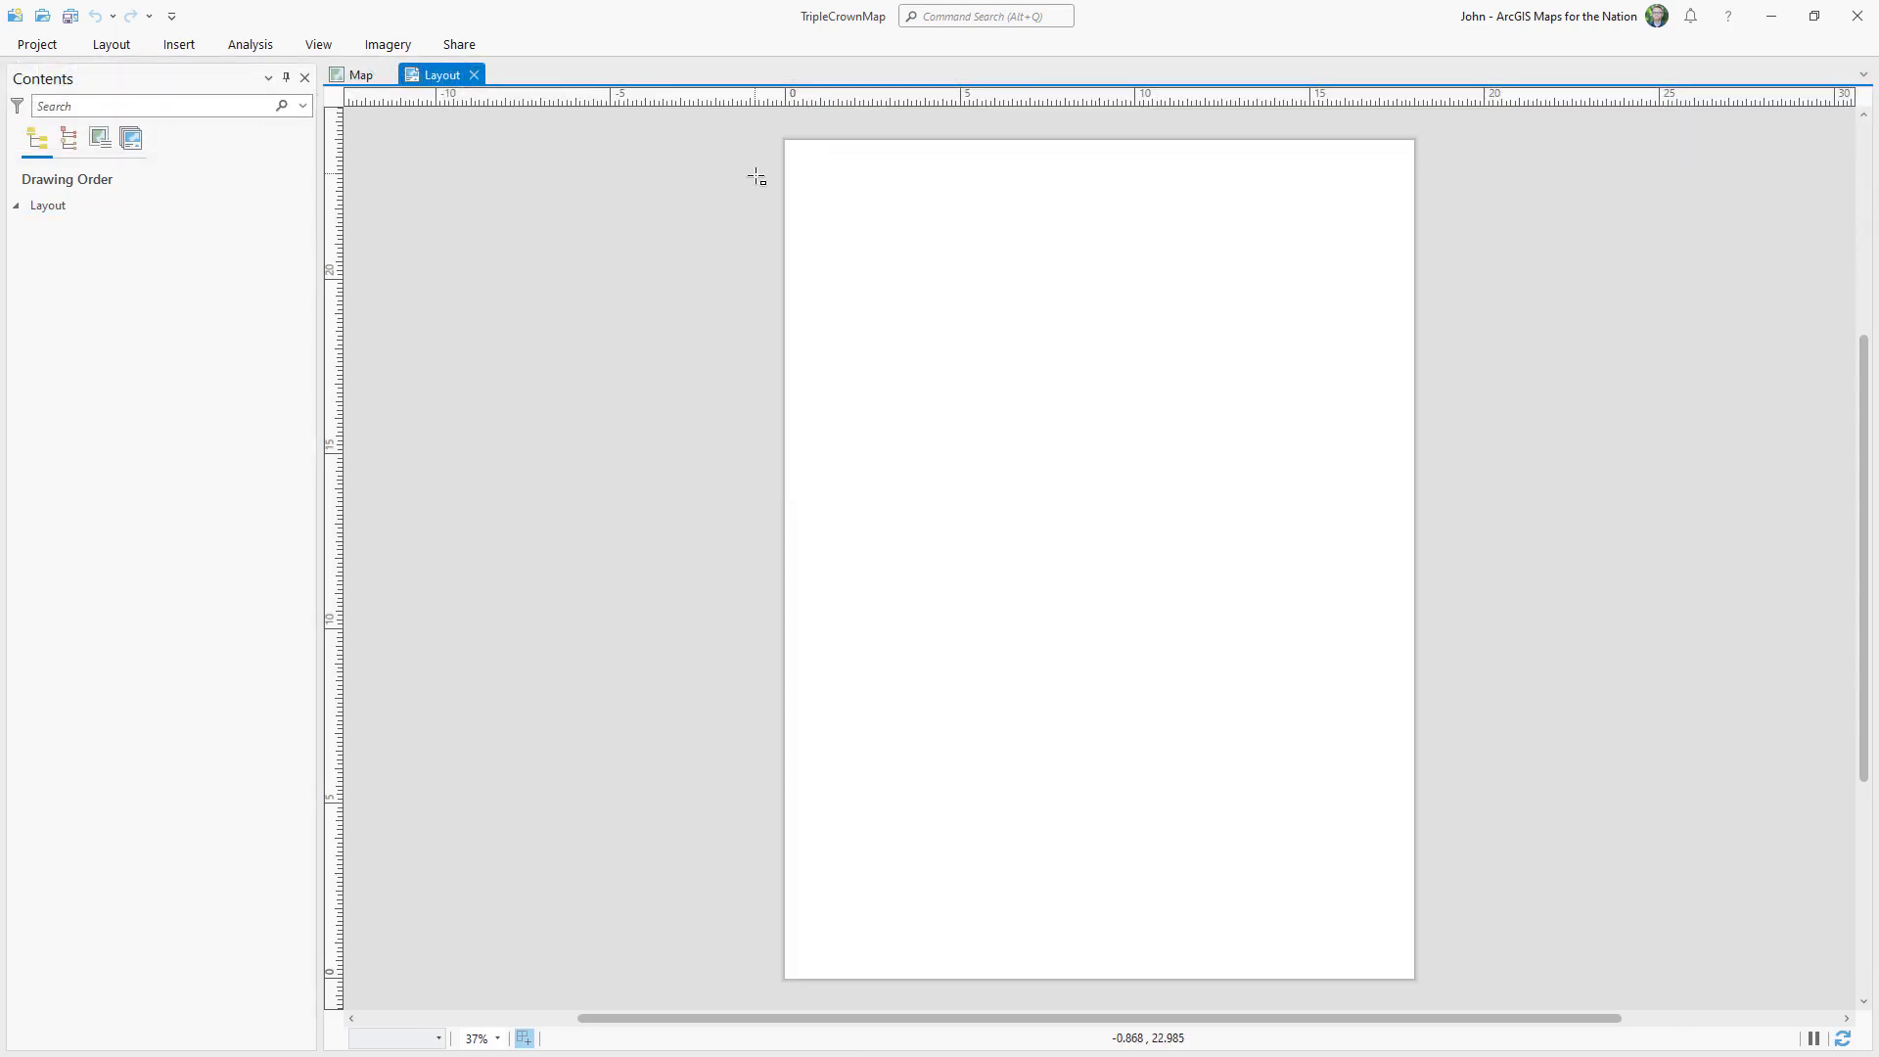
{"action": "left_click_drag", "start_coordinate": [800, 184], "coordinate": [1008, 978]}
Set the map frame's width to 6 in.
{"action": "right_click", "coordinate": [272, 238]}
{"action": "left_click", "coordinate": [357, 843]}
{"action": "left_click", "coordinate": [1620, 210]}
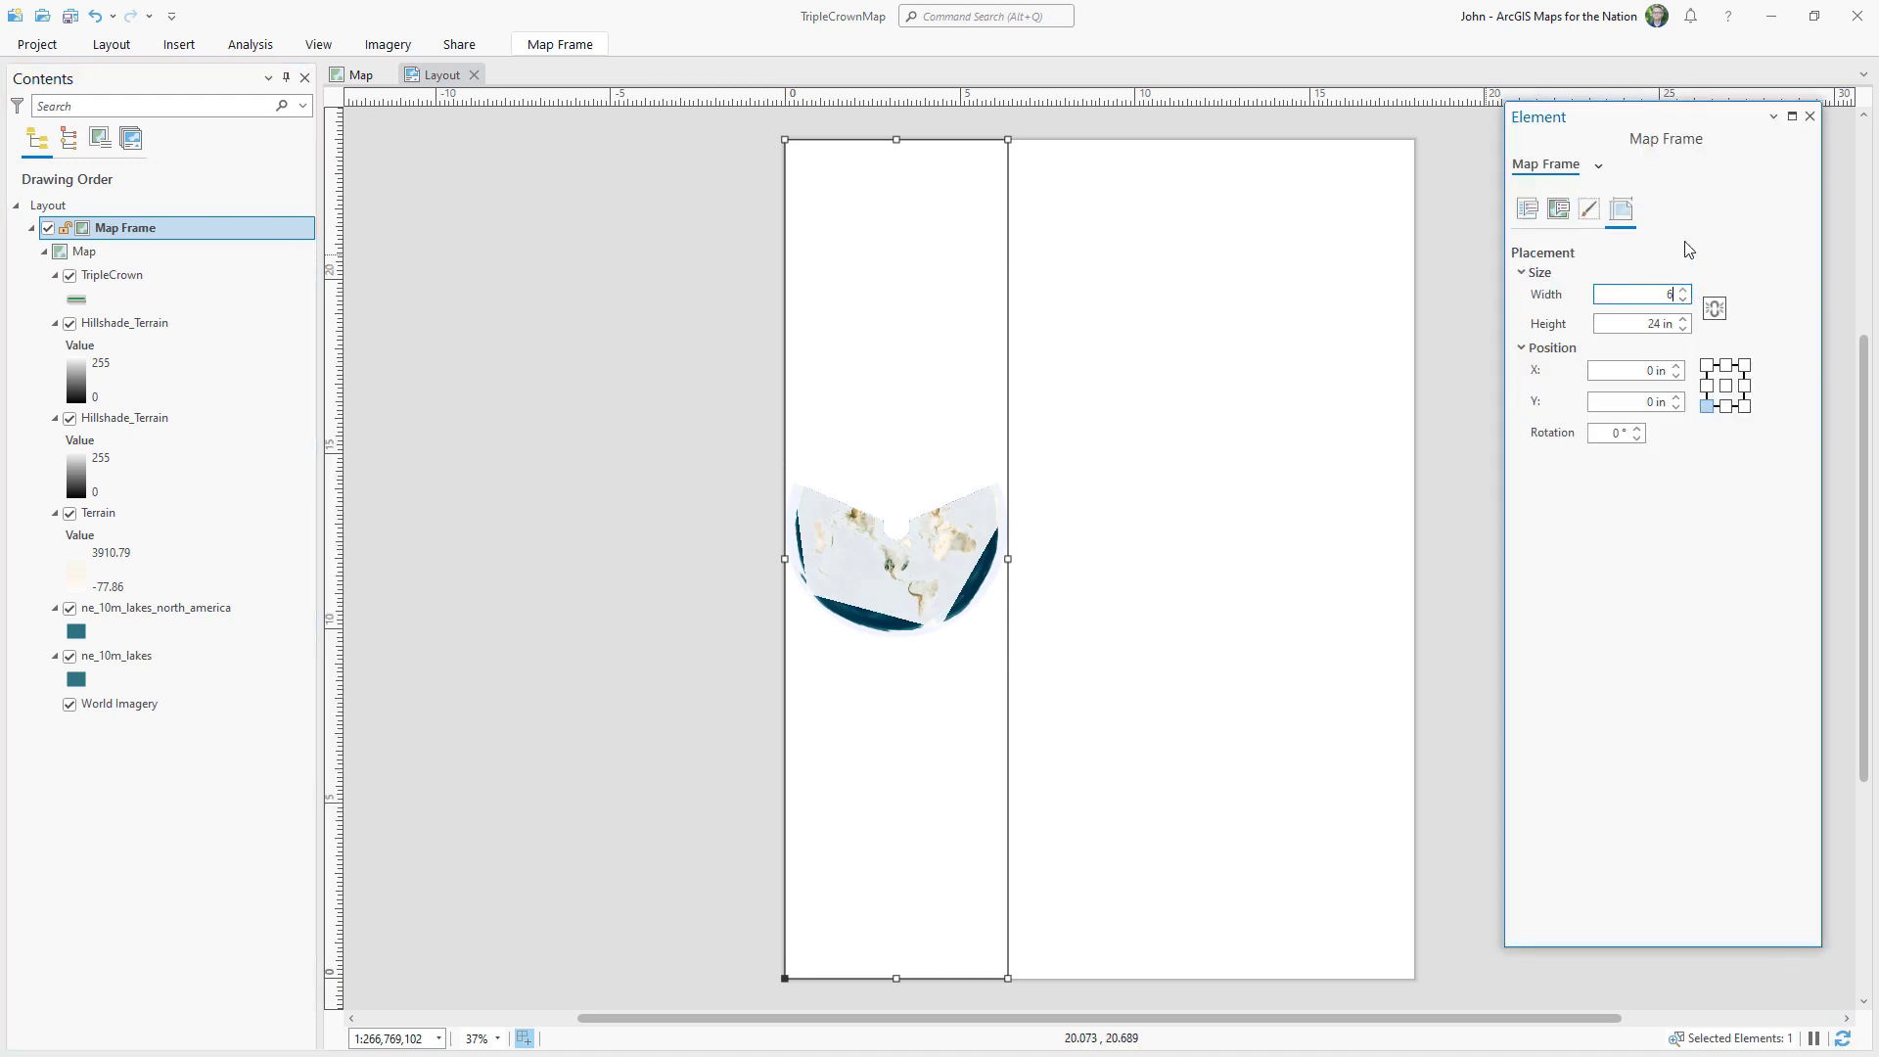
{"action": "key", "text": "Return"}
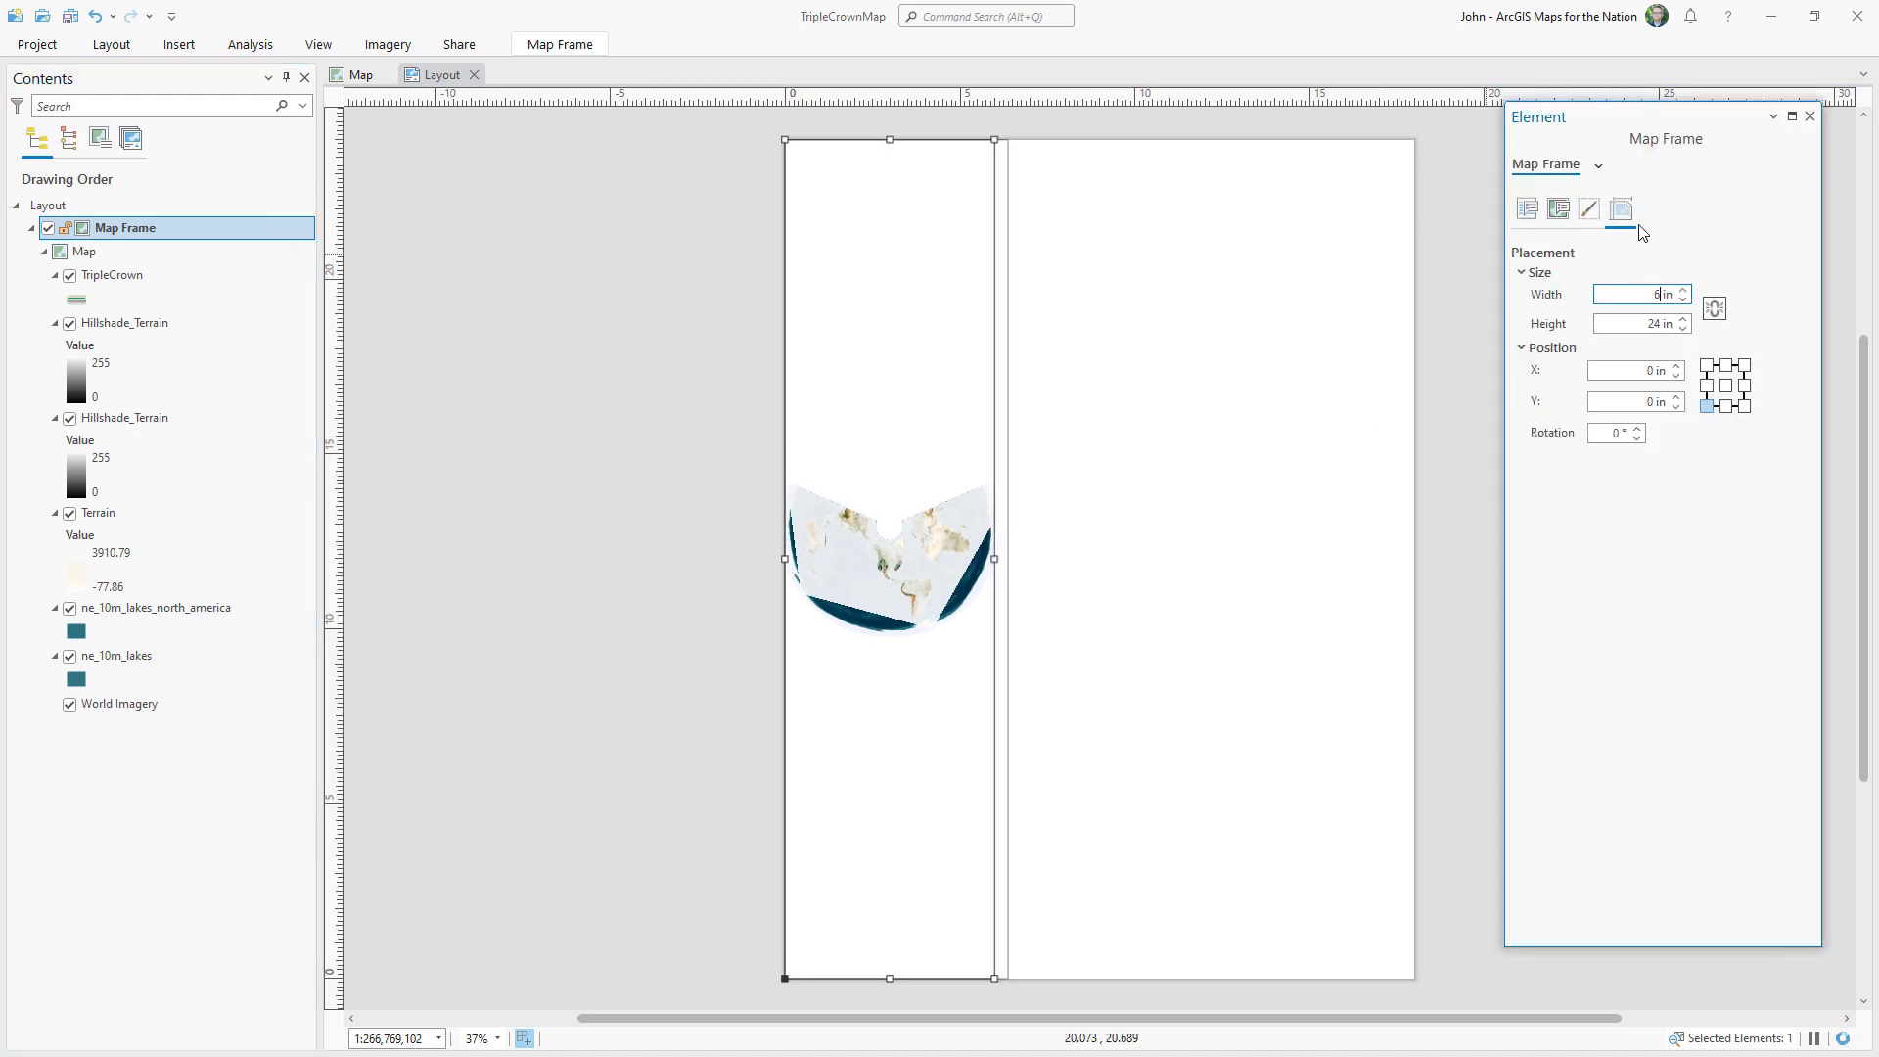
Remove the map frame's visible border by setting its line width to 0 pt.
{"action": "left_click", "coordinate": [1600, 223]}
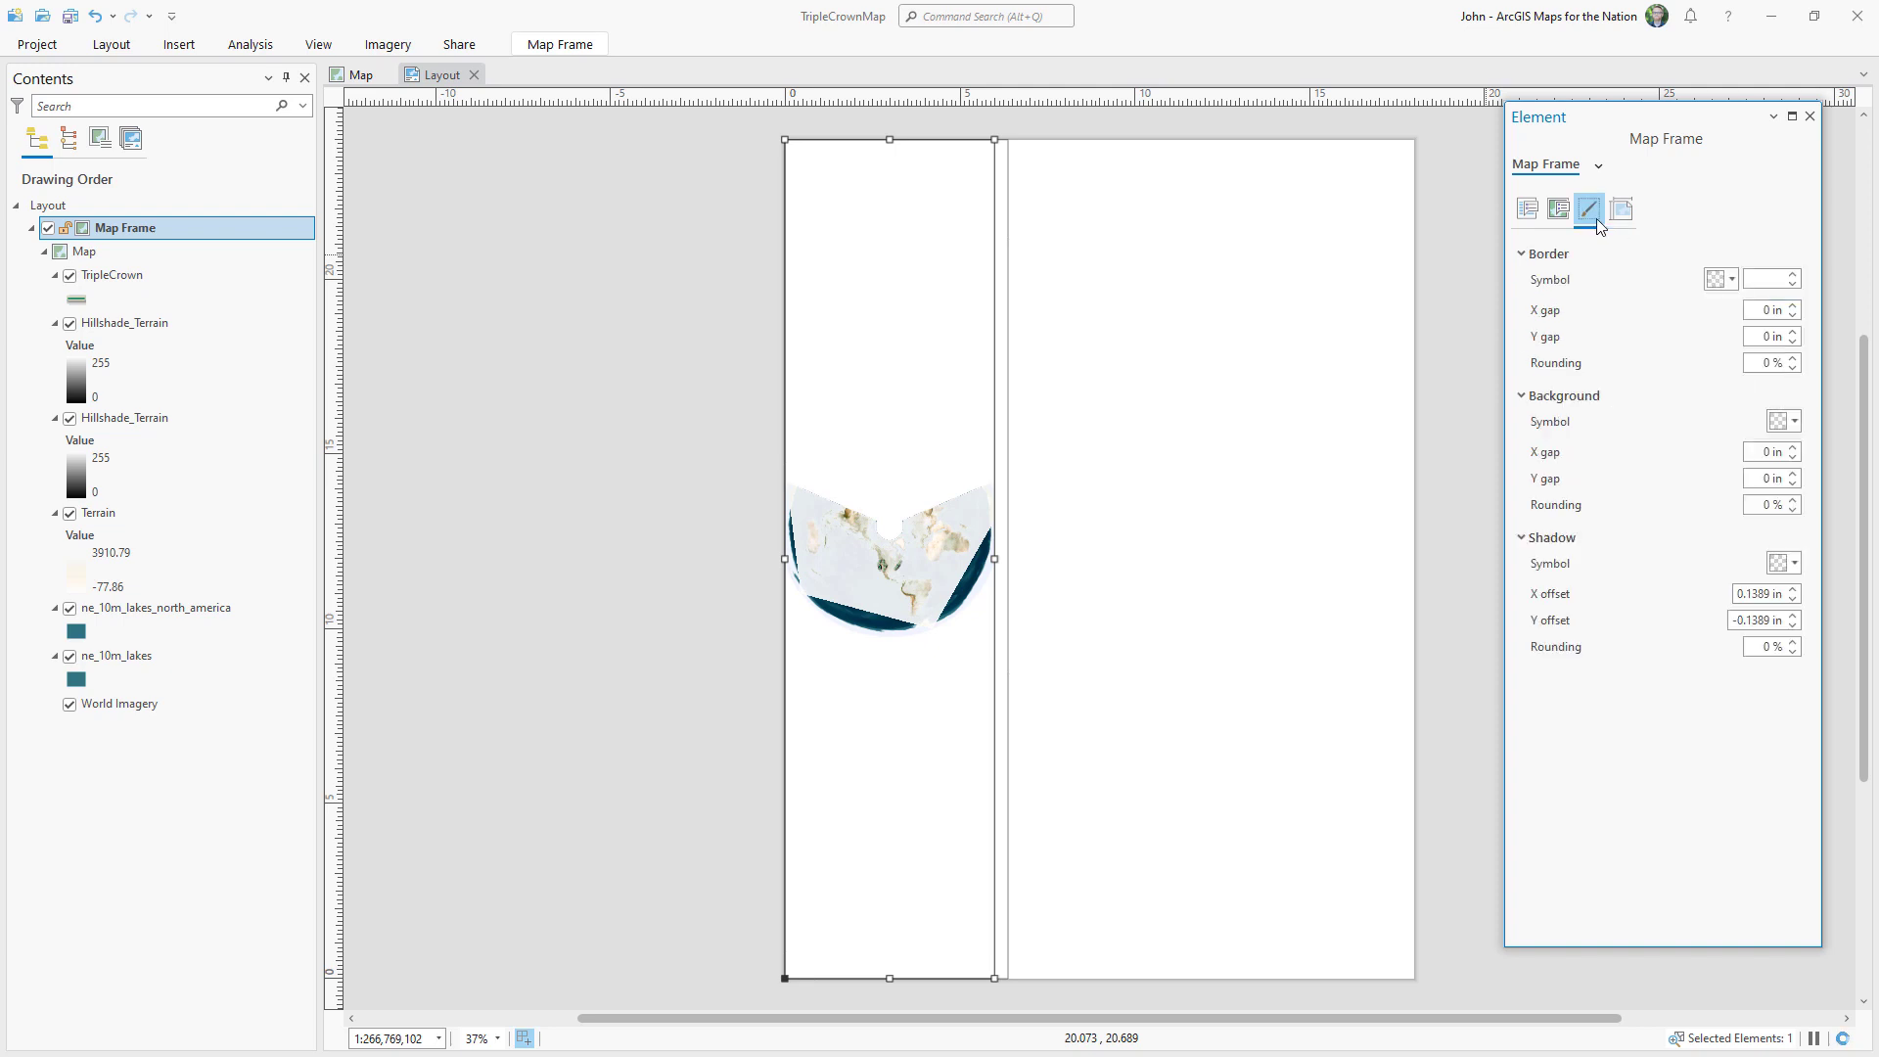
{"action": "left_click", "coordinate": [1793, 285]}
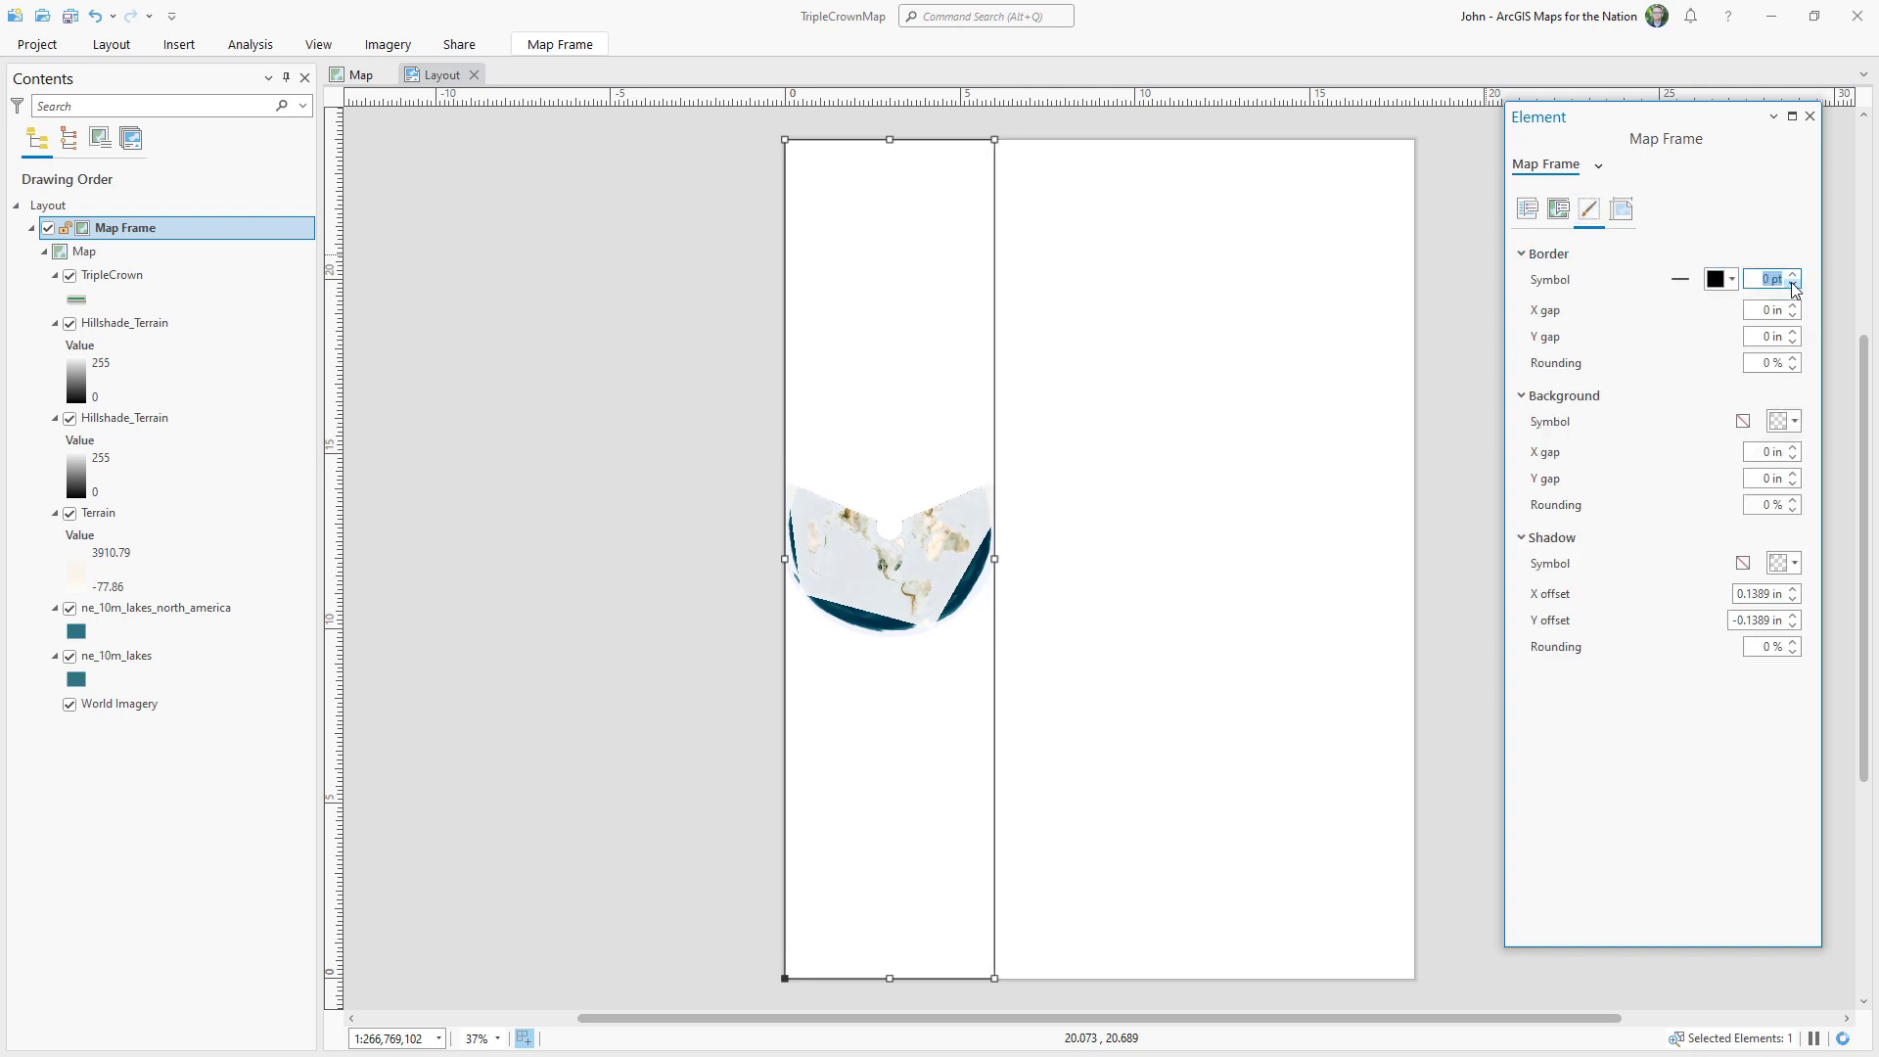
{"action": "left_click", "coordinate": [1811, 117]}
Activate the map frame and fit its view to the Pacific Crest trail at about 1:3,527,078, ending back in the layout.
{"action": "right_click", "coordinate": [901, 568]}
{"action": "left_click", "coordinate": [935, 23]}
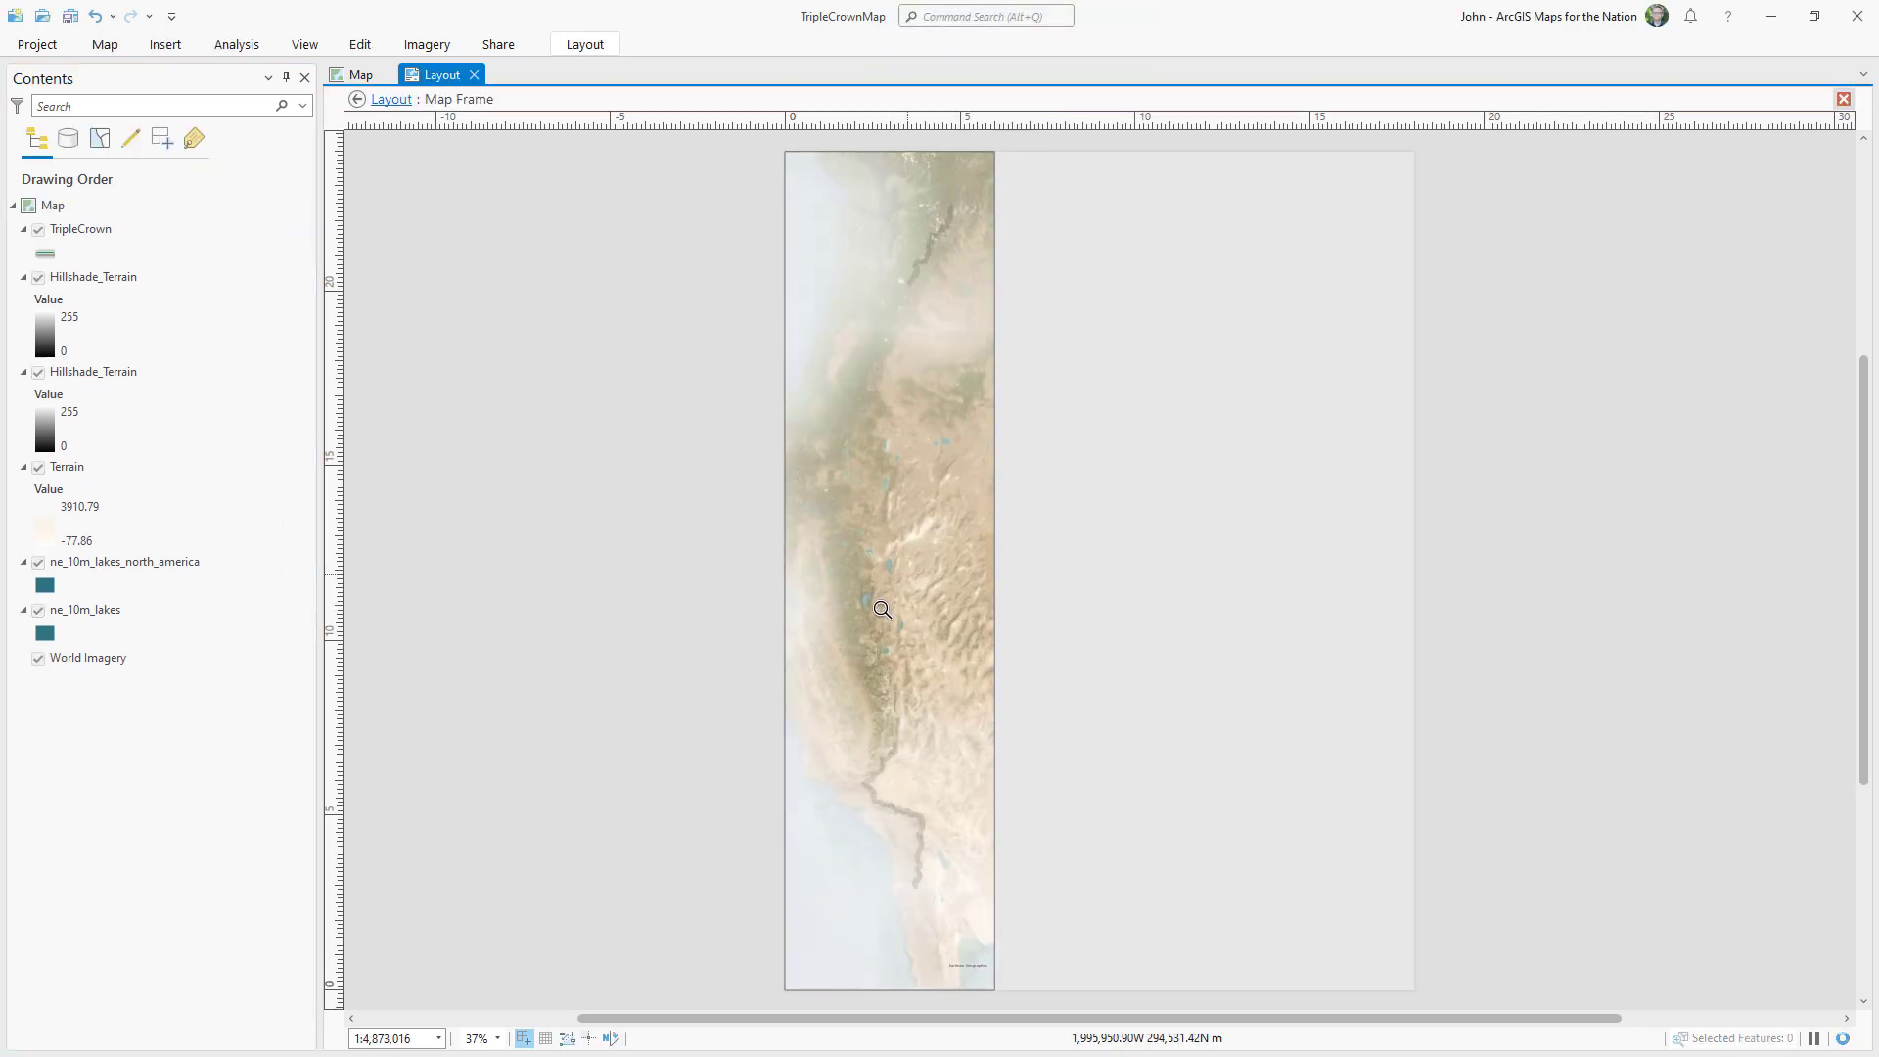
{"action": "left_click", "coordinate": [385, 98]}
{"action": "left_click", "coordinate": [369, 193]}
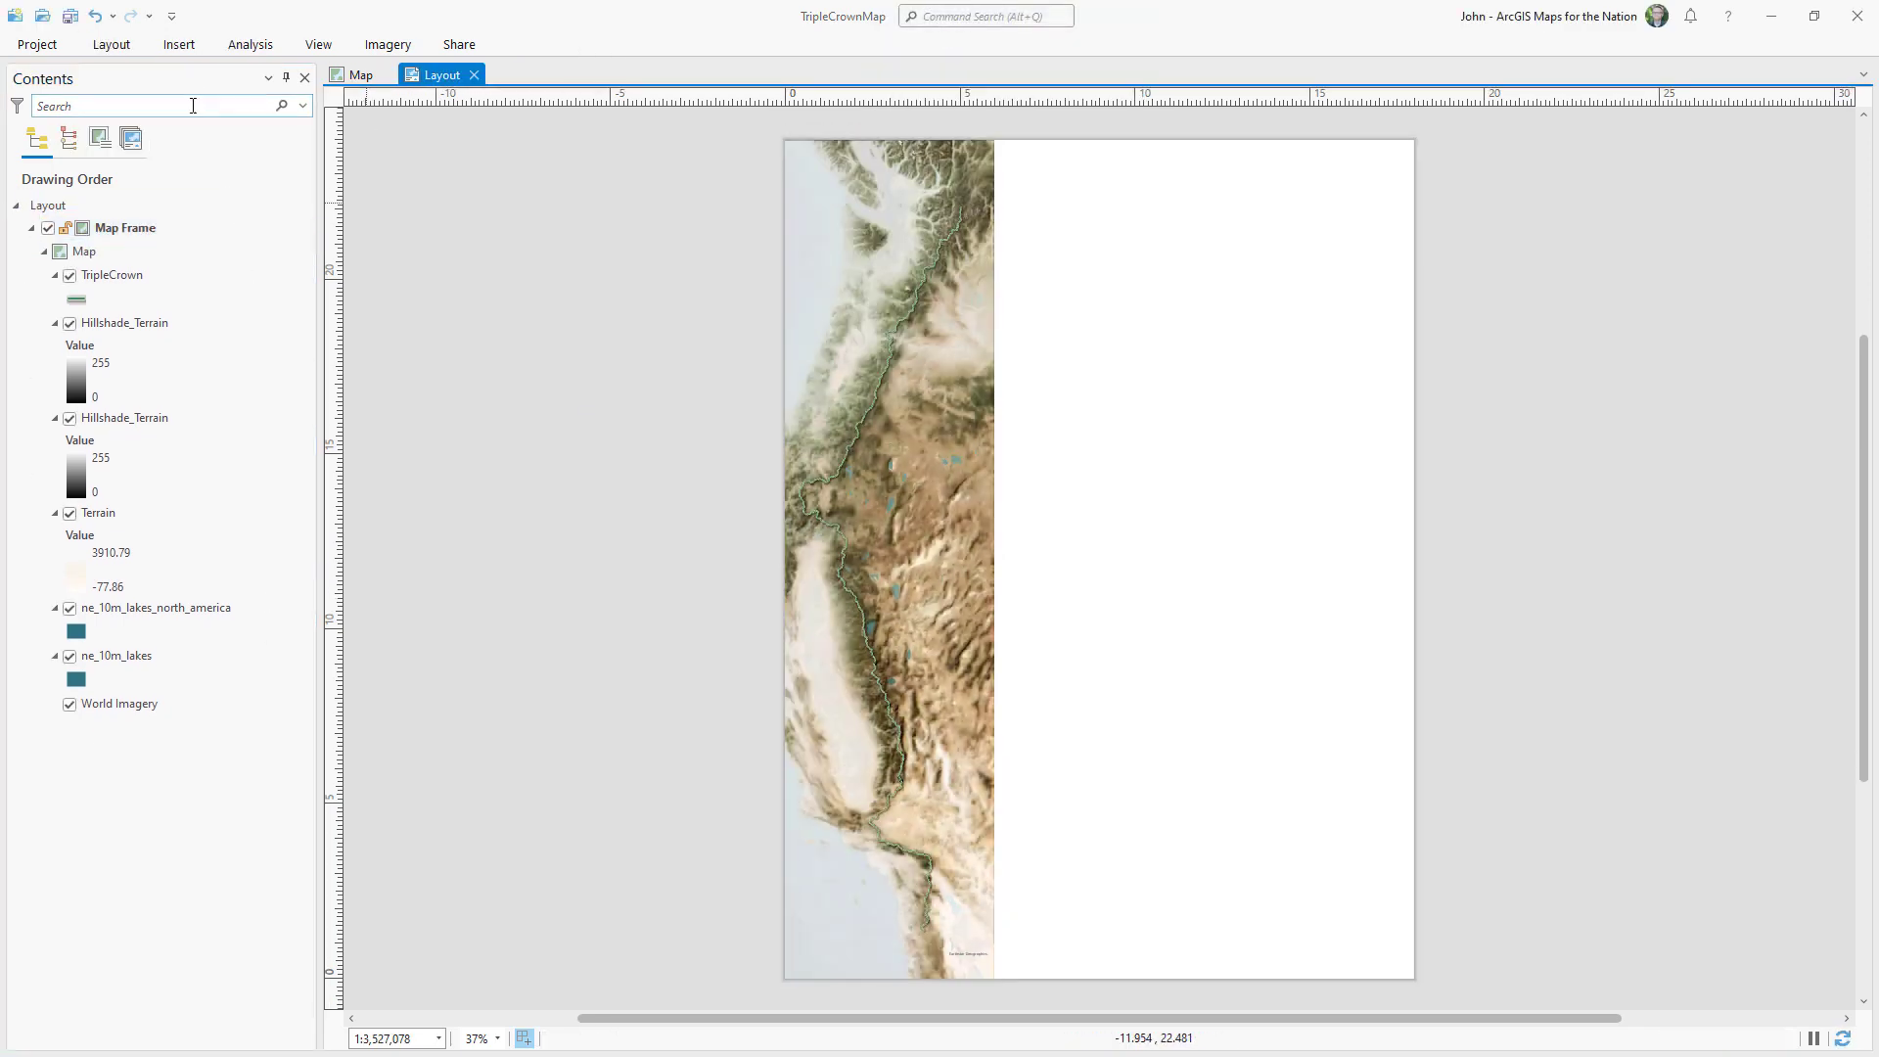
Open the project's collection of maps in a catalog view and rename the trails map Pacific Crest.
{"action": "left_click", "coordinate": [316, 44]}
{"action": "left_click", "coordinate": [143, 88]}
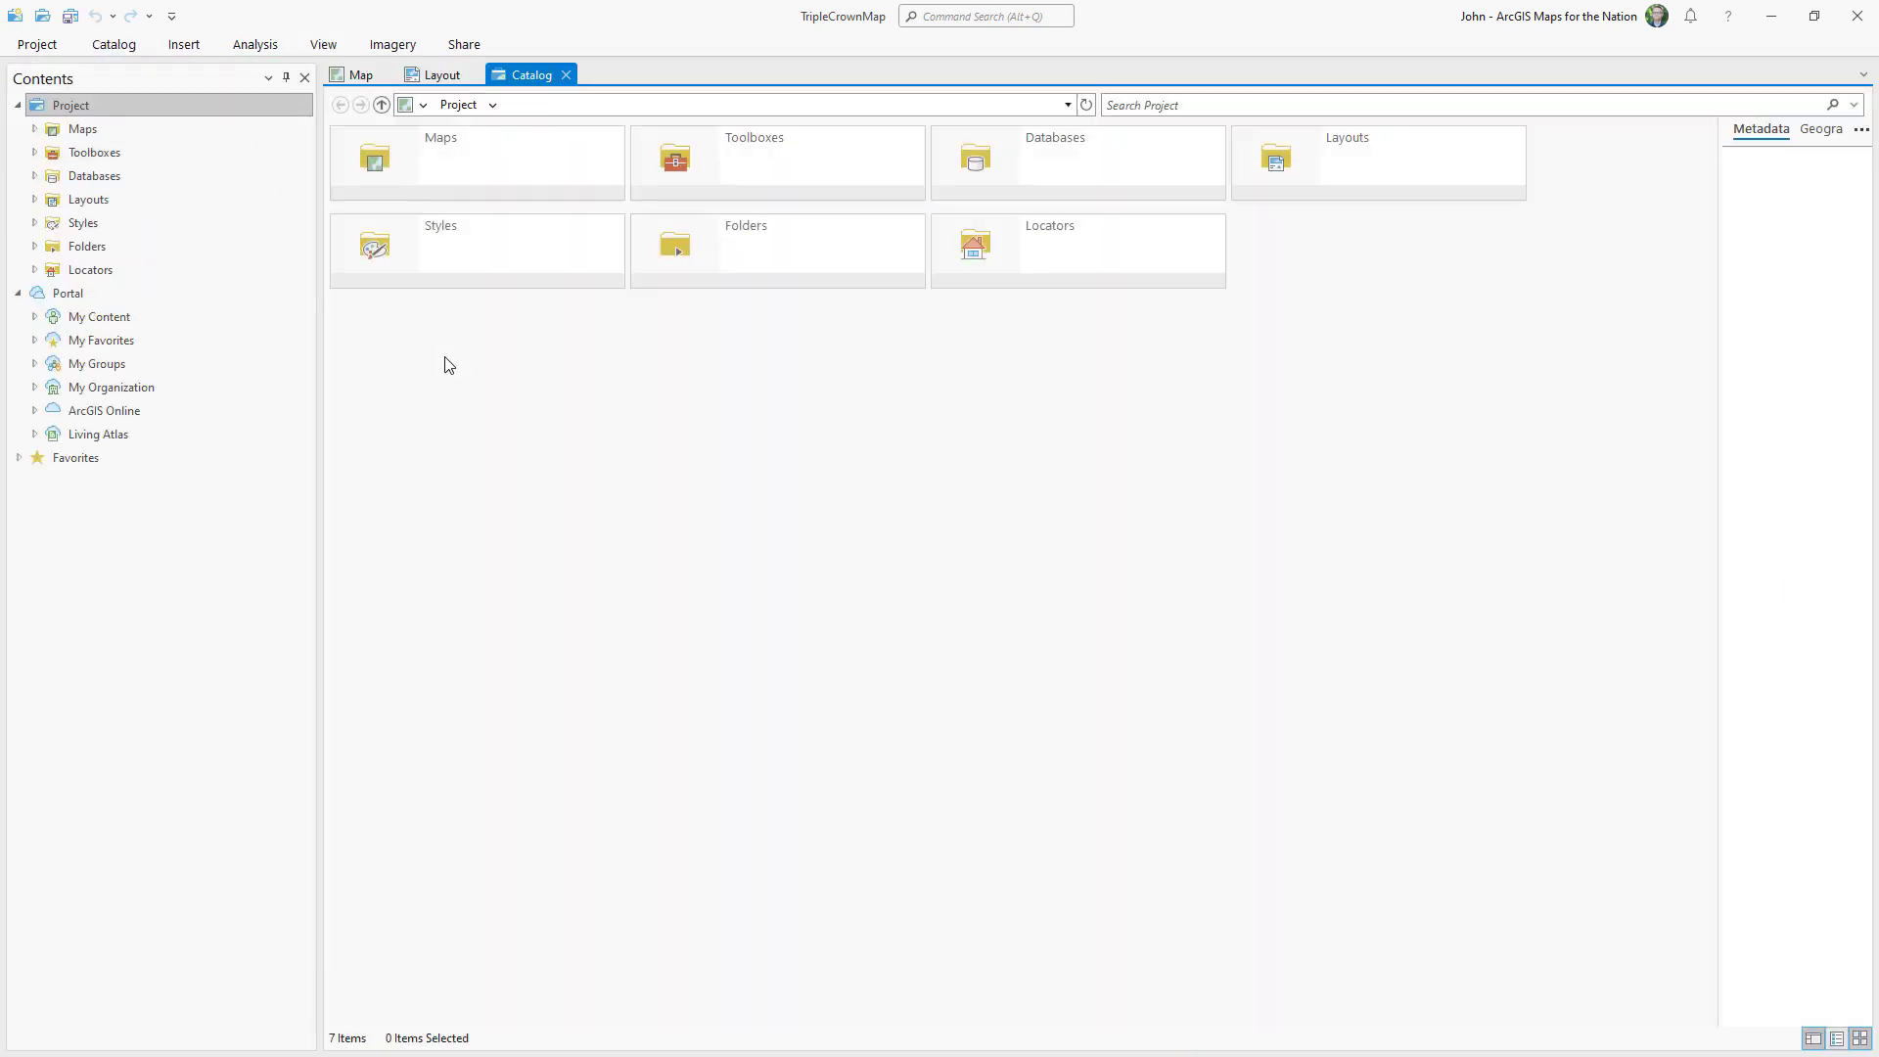
{"action": "double_click", "coordinate": [499, 176]}
{"action": "left_click", "coordinate": [438, 145]}
{"action": "type", "text": "Pacific Crest"}
{"action": "key", "text": "Return"}
Duplicate the Pacific Crest map in the project and rename the copy Continental Divide.
{"action": "right_click", "coordinate": [602, 145]}
{"action": "left_click", "coordinate": [646, 251]}
{"action": "right_click", "coordinate": [662, 174]}
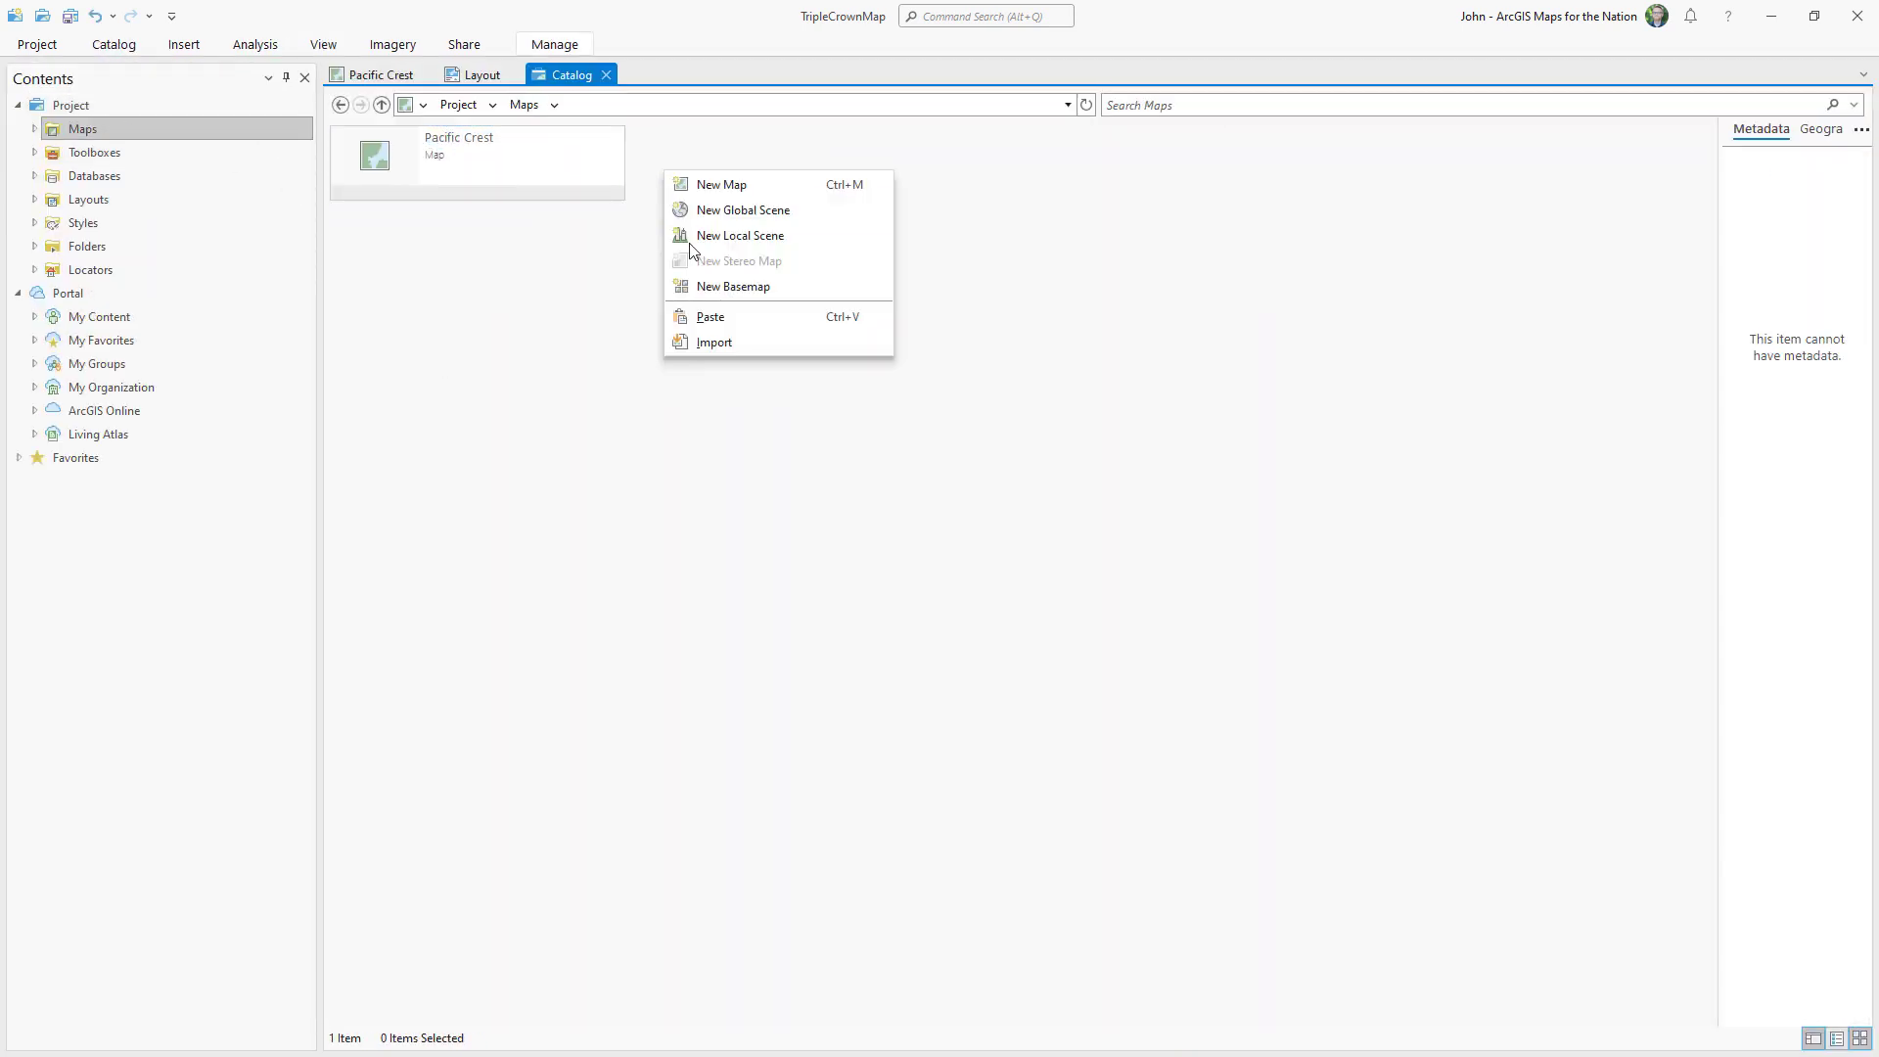
{"action": "left_click", "coordinate": [714, 315]}
{"action": "left_click", "coordinate": [779, 145]}
{"action": "type", "text": "Continental Divide"}
{"action": "key", "text": "Return"}
Paste another copy of the map into the project and rename it Appalachian.
{"action": "right_click", "coordinate": [942, 183]}
{"action": "left_click", "coordinate": [990, 152]}
{"action": "left_click", "coordinate": [1028, 323]}
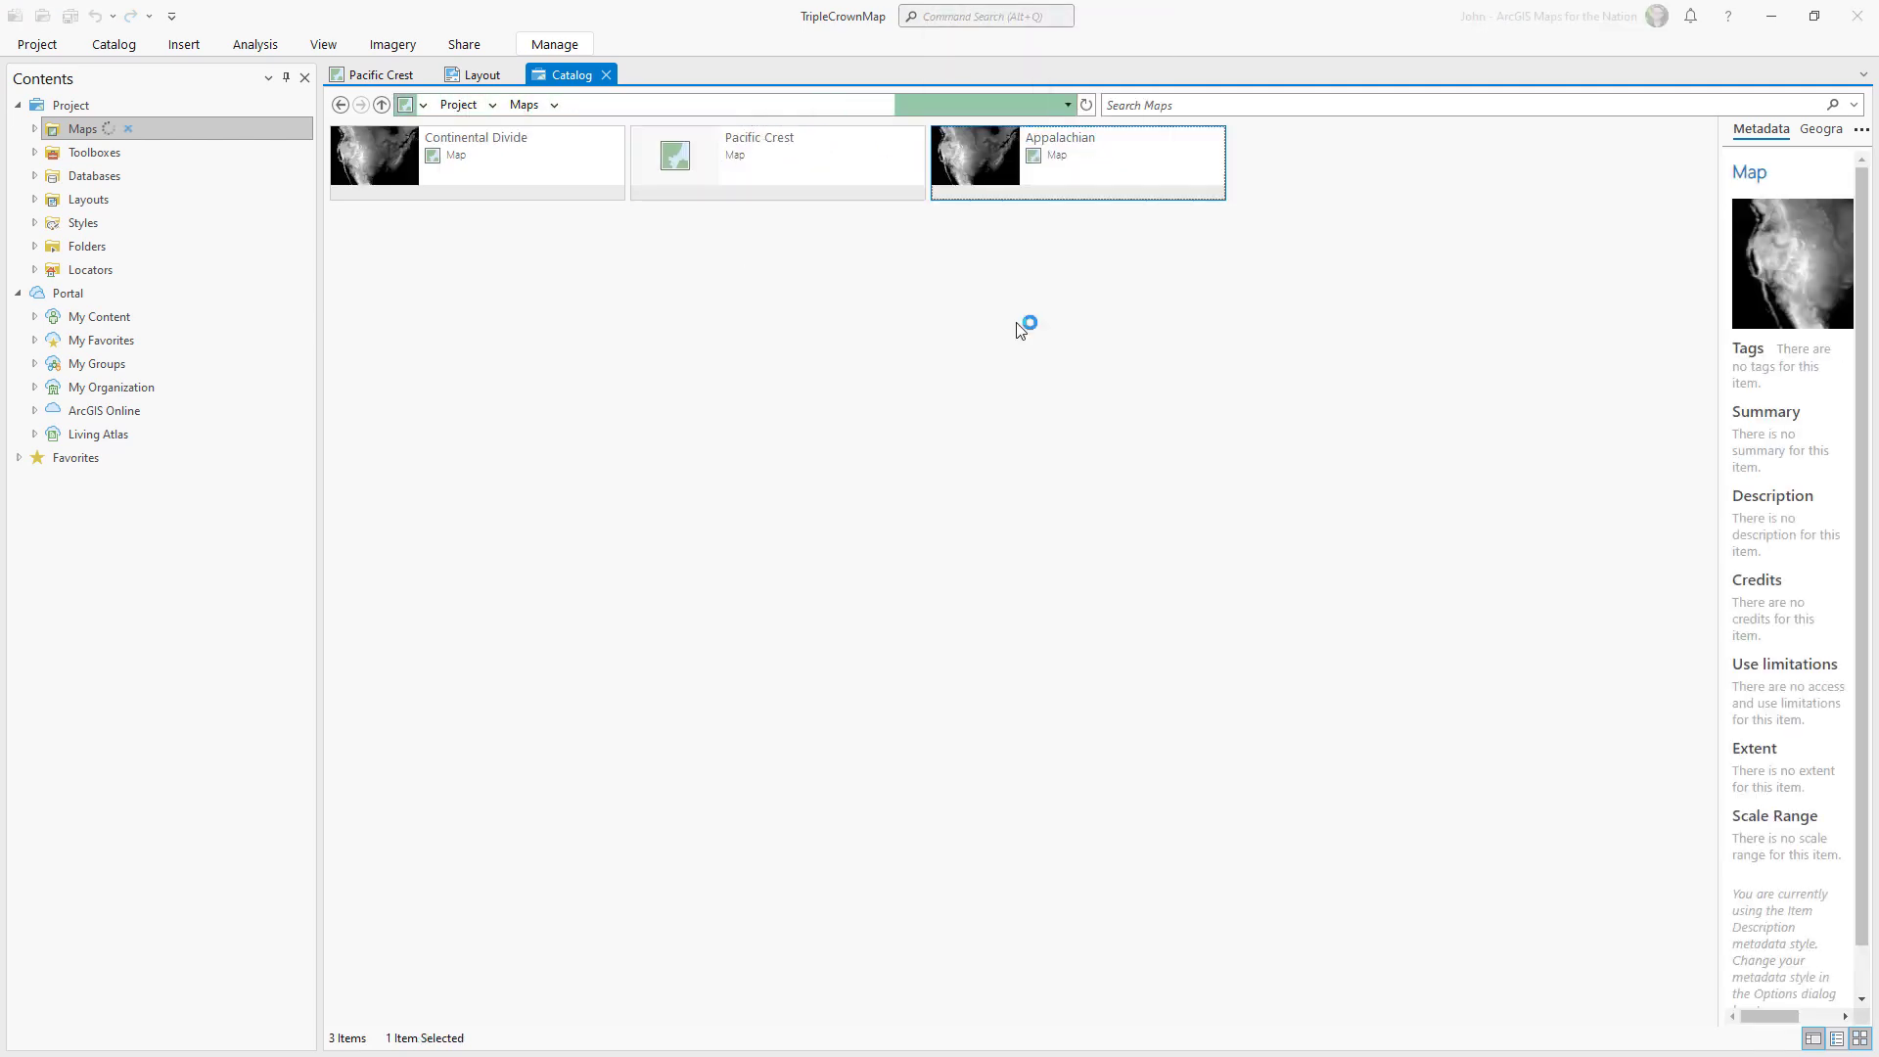
Return to the layout and rename its map frame Pacific Crest.
{"action": "left_click", "coordinate": [480, 74]}
{"action": "left_click", "coordinate": [132, 231]}
{"action": "left_click", "coordinate": [130, 230]}
{"action": "type", "text": "Pacific Crest"}
{"action": "key", "text": "Return"}
Duplicate the Pacific Crest frame and place the copy directly beside it in the middle third of the page.
{"action": "right_click", "coordinate": [214, 231]}
{"action": "left_click", "coordinate": [257, 332]}
{"action": "right_click", "coordinate": [291, 205]}
{"action": "left_click", "coordinate": [339, 274]}
{"action": "left_click_drag", "start_coordinate": [838, 242], "coordinate": [1039, 248]}
Assign the Continental Divide map to the duplicated middle frame.
{"action": "right_click", "coordinate": [262, 228]}
{"action": "left_click", "coordinate": [321, 675]}
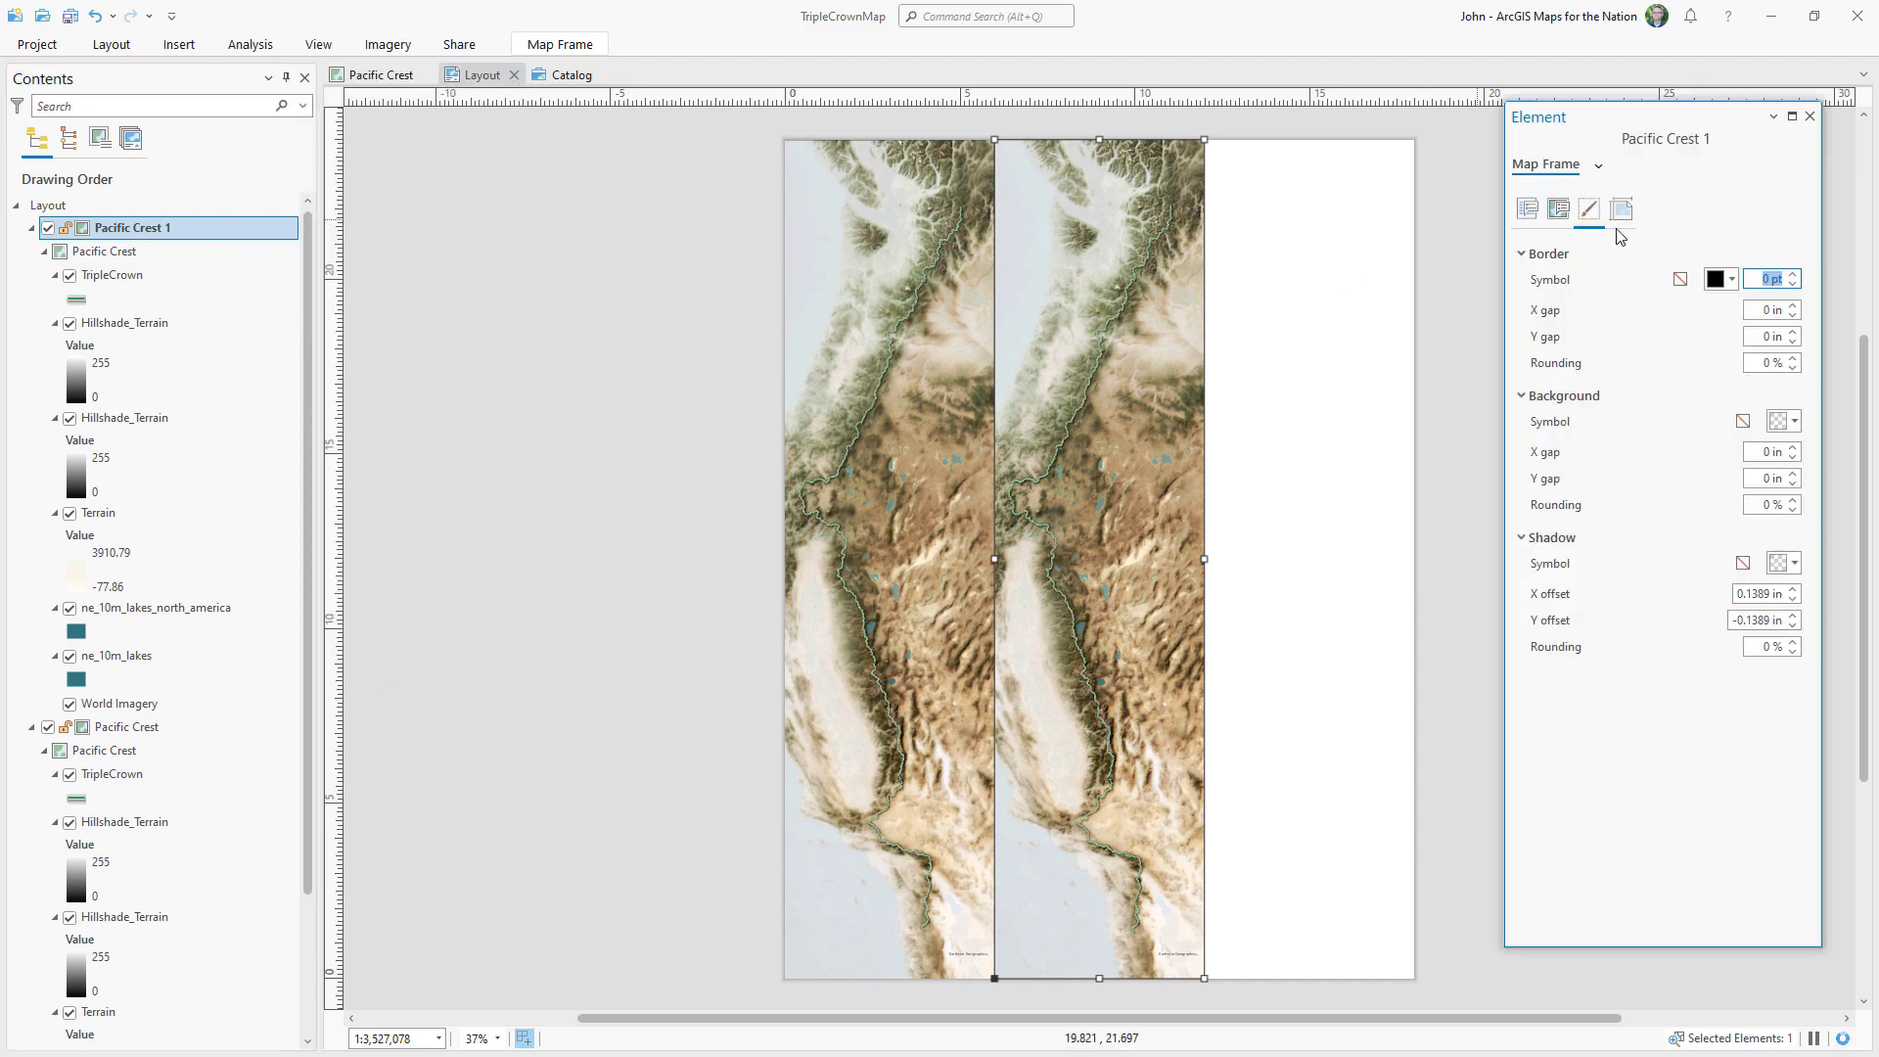
{"action": "left_click", "coordinate": [1529, 211]}
{"action": "left_click", "coordinate": [1780, 387]}
{"action": "left_click", "coordinate": [1594, 444]}
Activate the middle frame and fit its view to the Continental Divide trail at about 1:3,955,520, ending back in the layout.
{"action": "right_click", "coordinate": [1100, 576]}
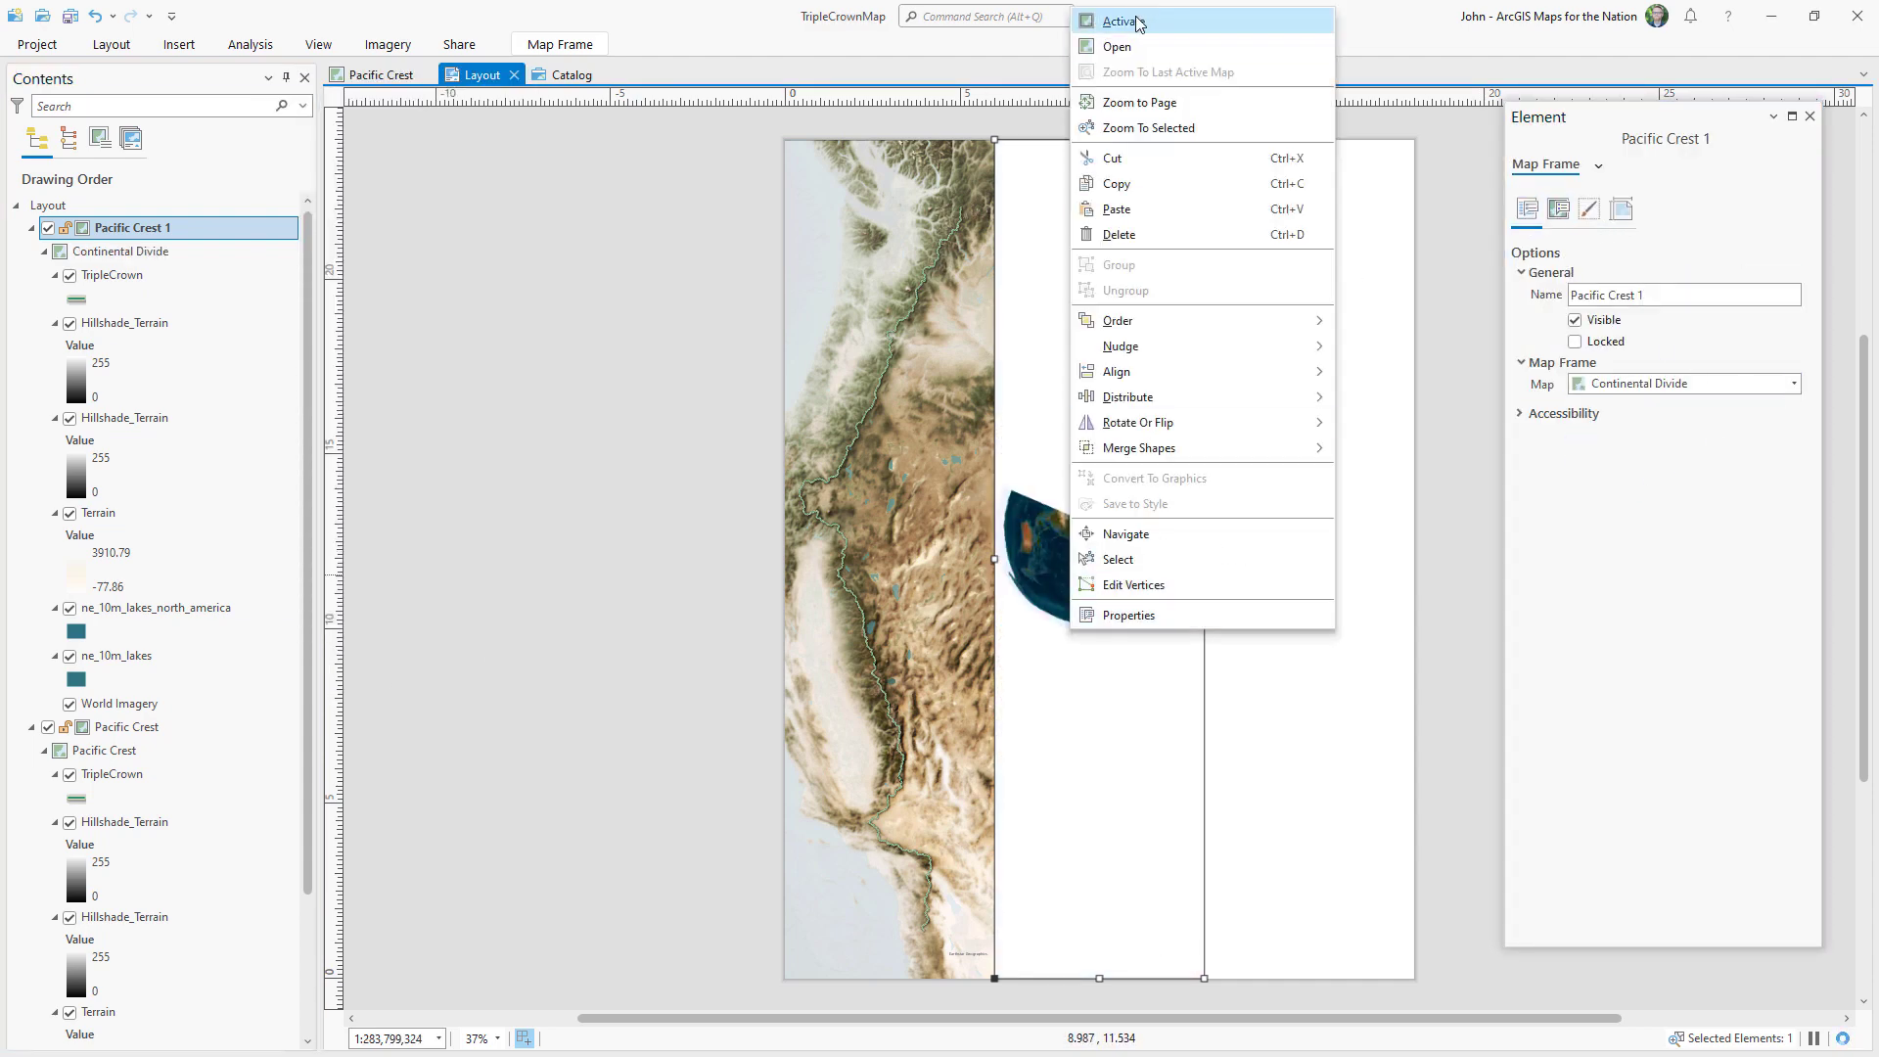
{"action": "left_click", "coordinate": [1106, 20]}
{"action": "left_click_drag", "start_coordinate": [1118, 593], "coordinate": [1141, 663]}
{"action": "scroll", "coordinate": [1146, 587], "scroll_direction": "up", "scroll_amount": 1}
{"action": "left_click", "coordinate": [357, 98]}
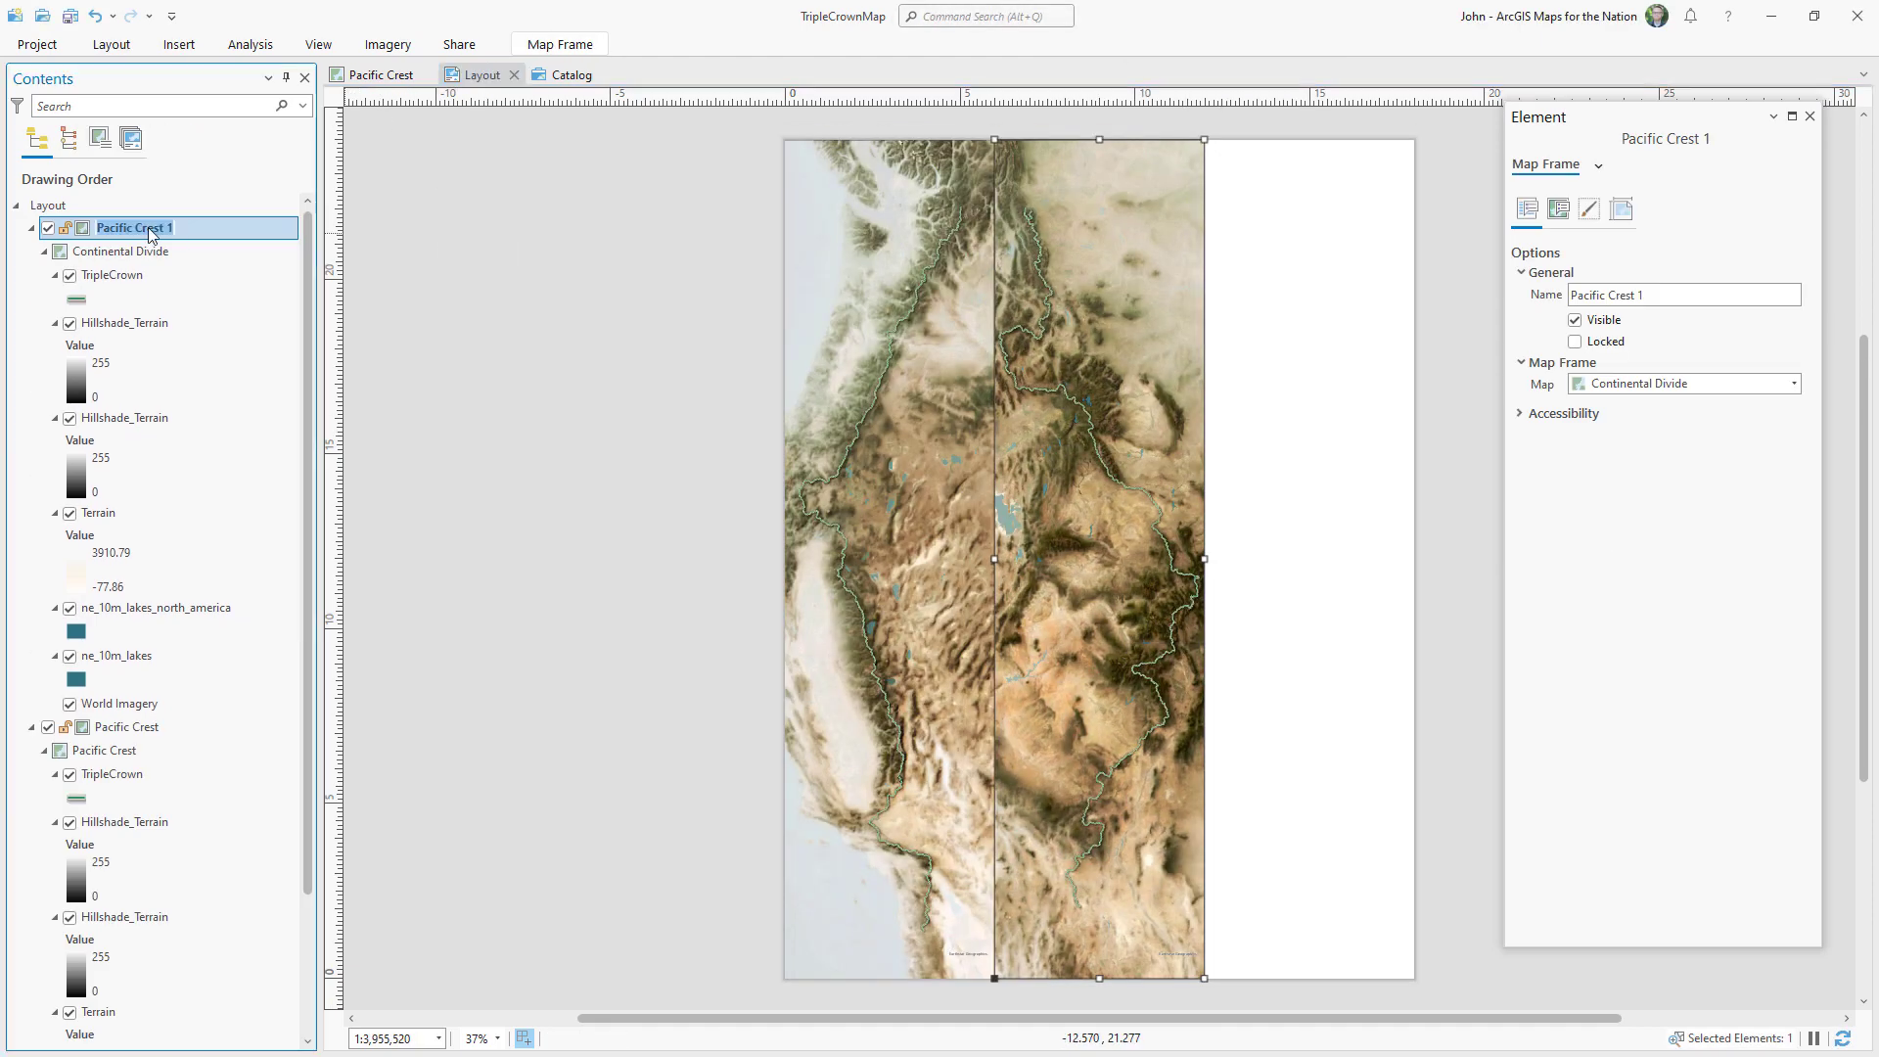
Name the middle frame Continental Divide, duplicate it, and place the copy over the remaining third of the page.
{"action": "right_click", "coordinate": [291, 233]}
{"action": "left_click", "coordinate": [335, 402]}
{"action": "right_click", "coordinate": [263, 207]}
{"action": "left_click", "coordinate": [307, 280]}
{"action": "left_click_drag", "start_coordinate": [1077, 270], "coordinate": [1292, 267]}
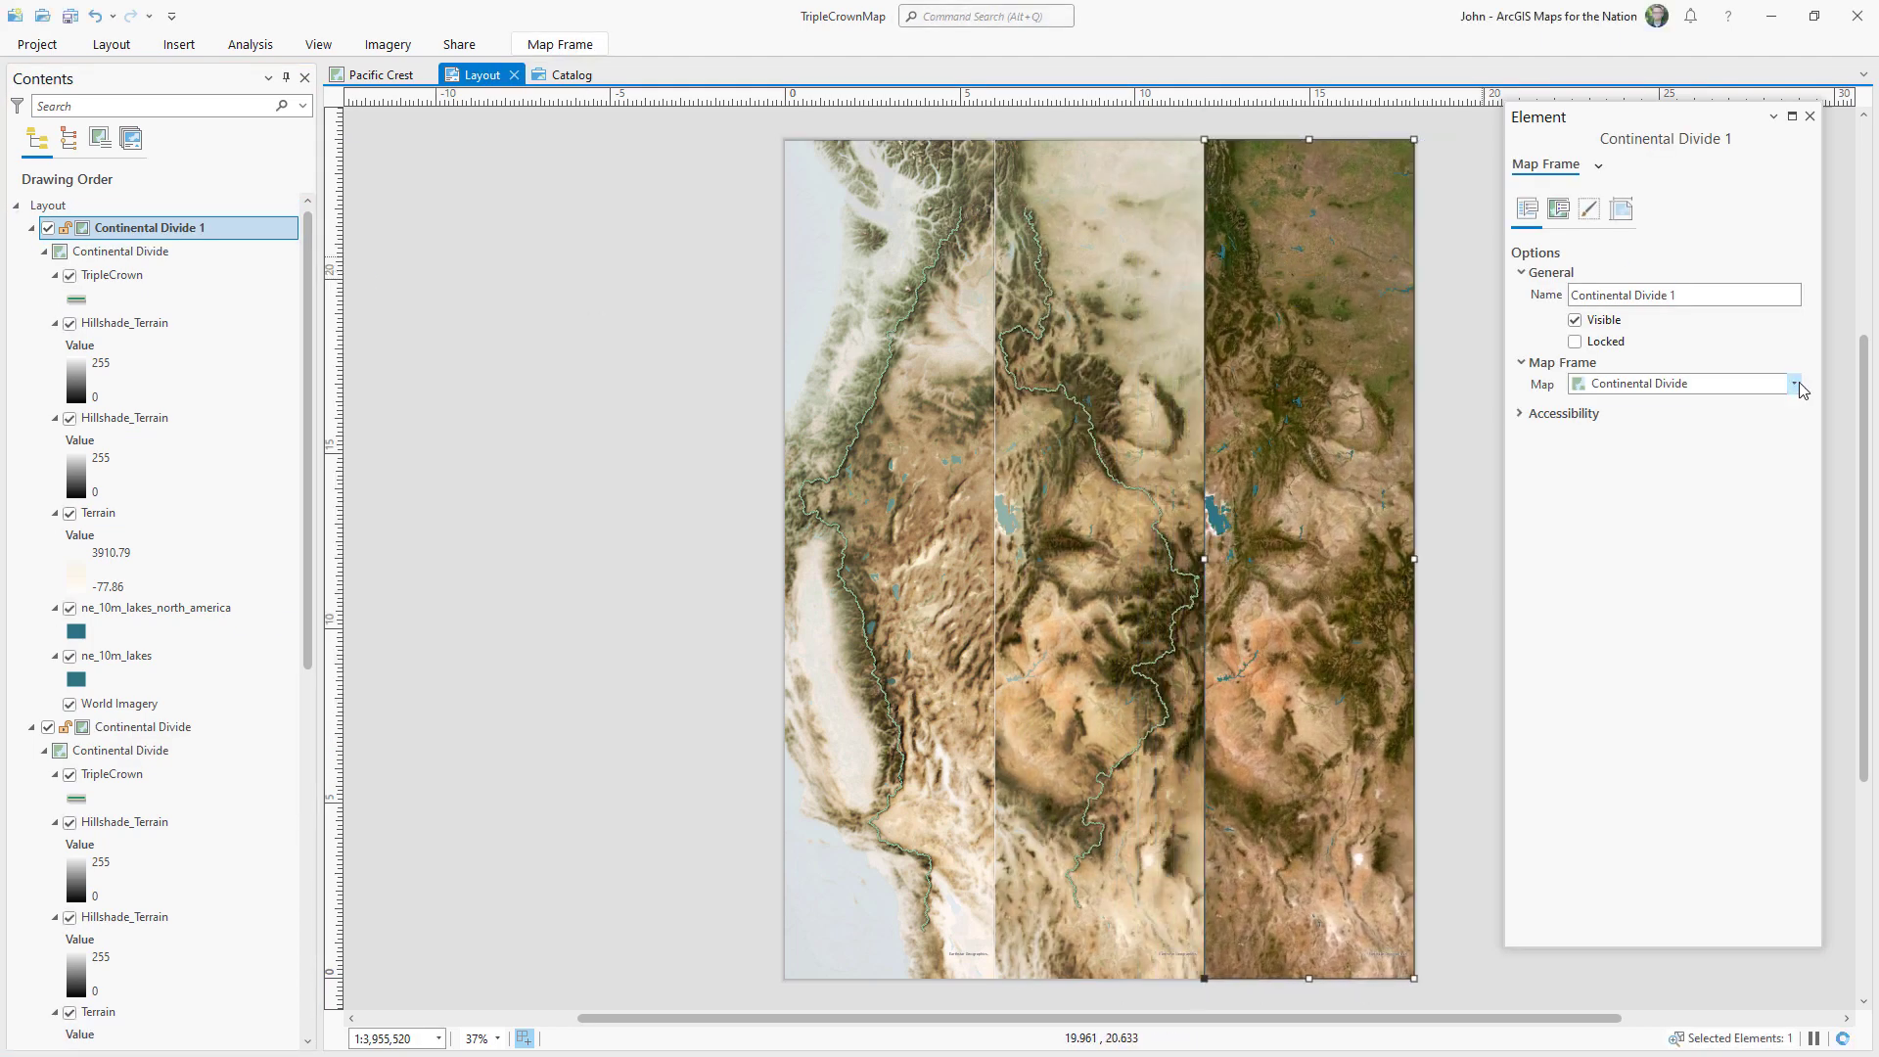
Assign the Appalachian map to the newest frame and position its view on the eastern trail at about 1:3,613,779.
{"action": "left_click", "coordinate": [1796, 384]}
{"action": "left_click", "coordinate": [1648, 424]}
{"action": "right_click", "coordinate": [1295, 402]}
{"action": "left_click", "coordinate": [1347, 415]}
{"action": "scroll", "coordinate": [1314, 667], "scroll_direction": "up", "scroll_amount": 5}
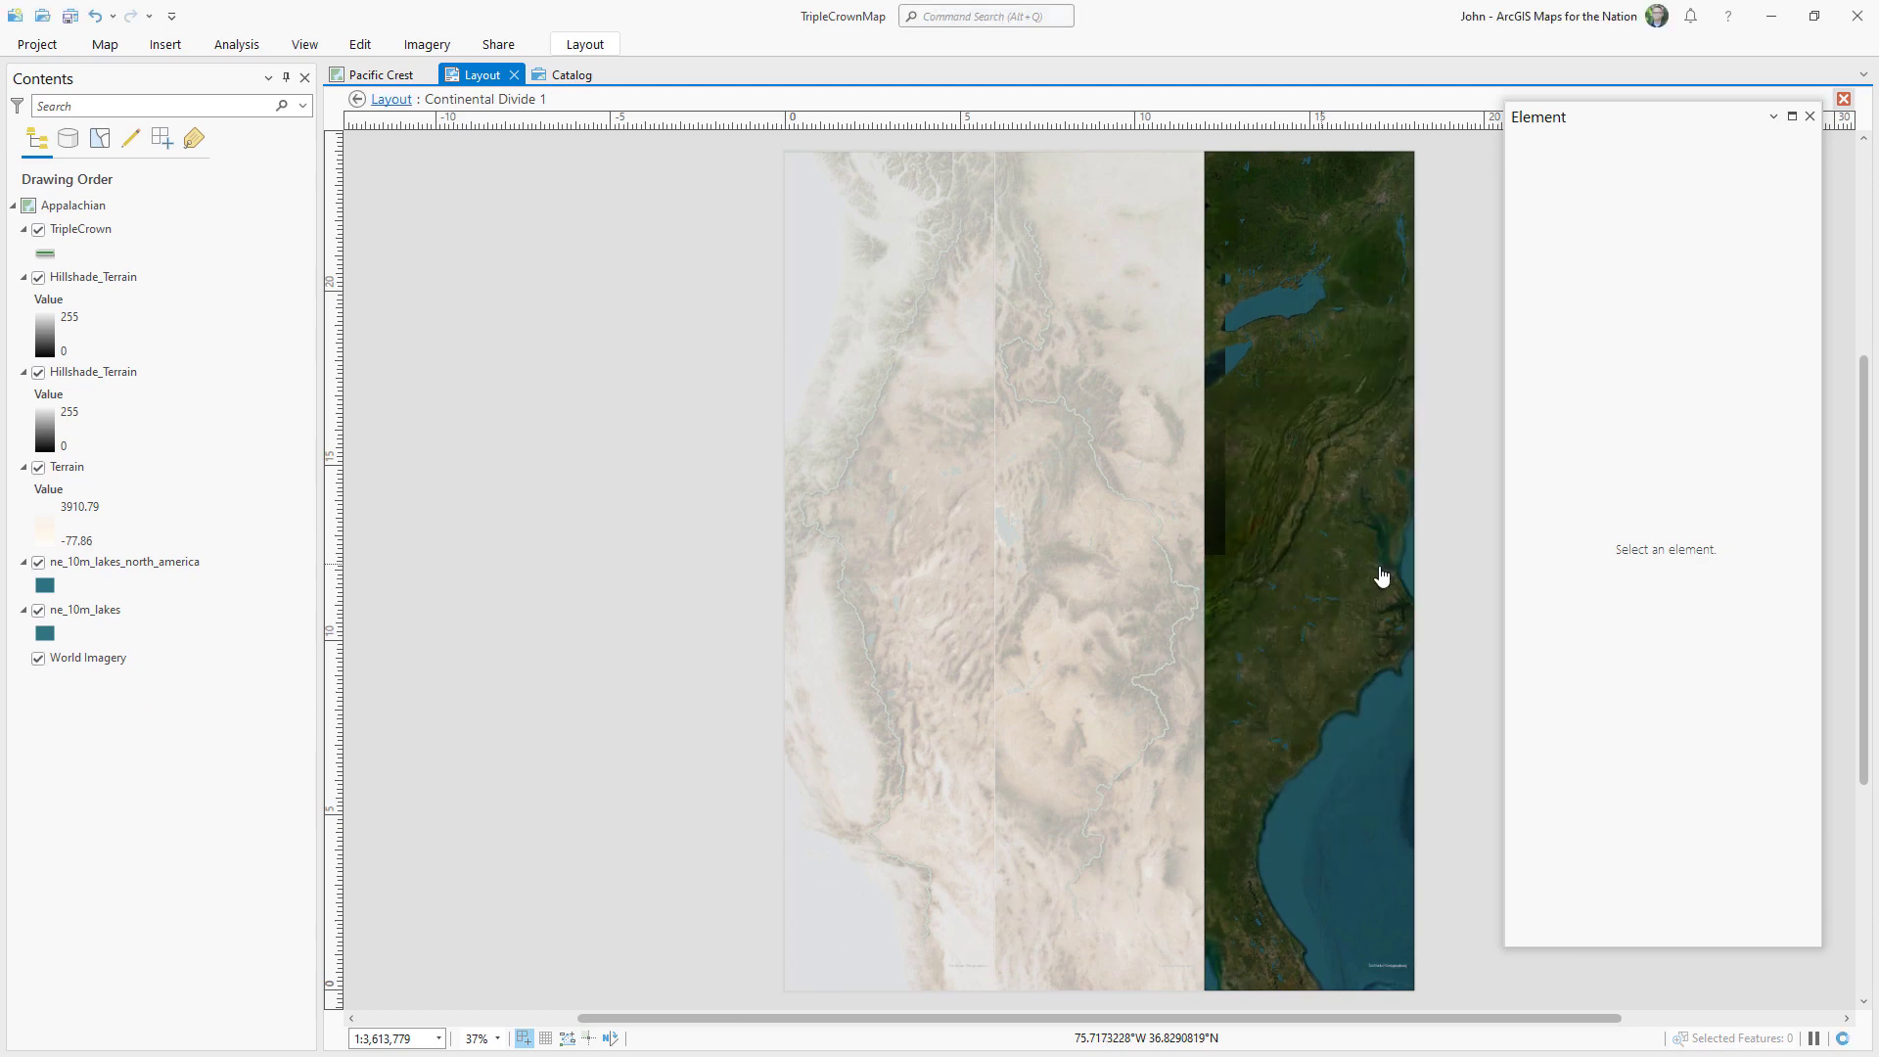
{"action": "key", "text": "Escape"}
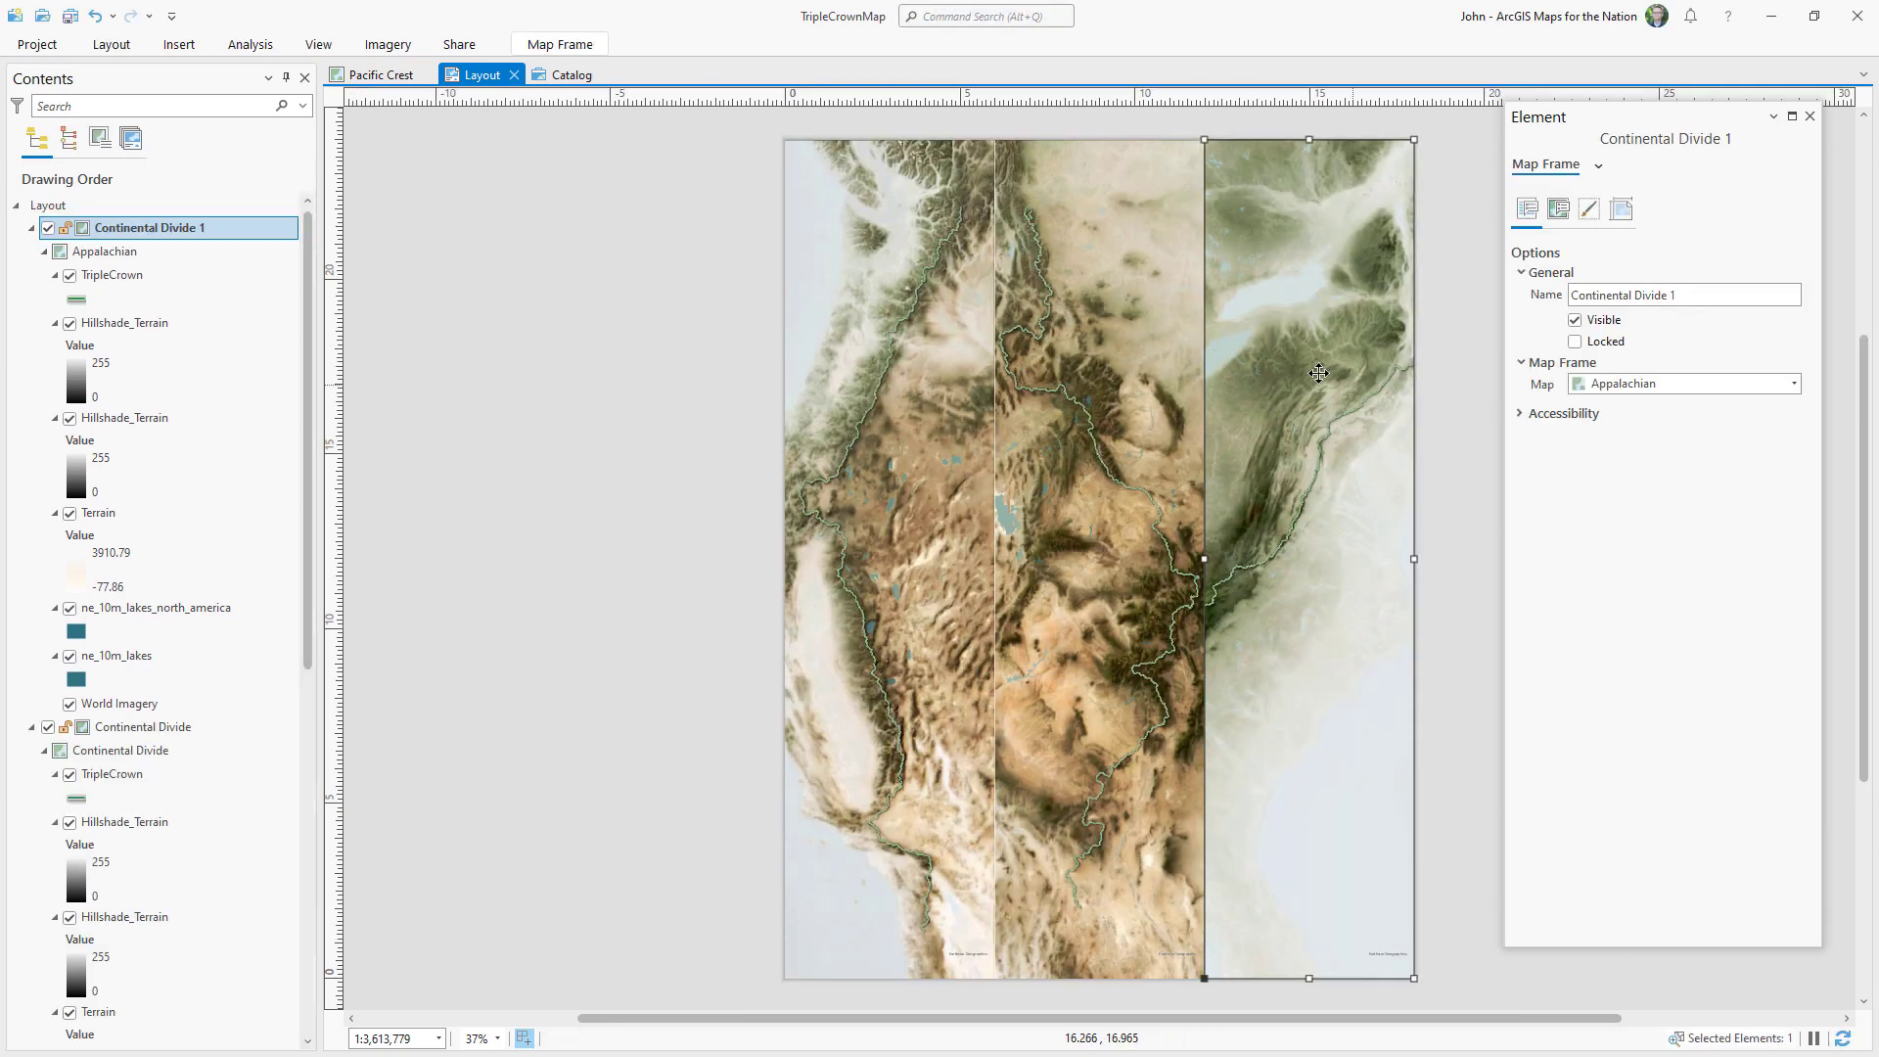
Rotate the Appalachian frame's map view to 36° so the trail runs vertically.
{"action": "left_click", "coordinate": [1560, 220]}
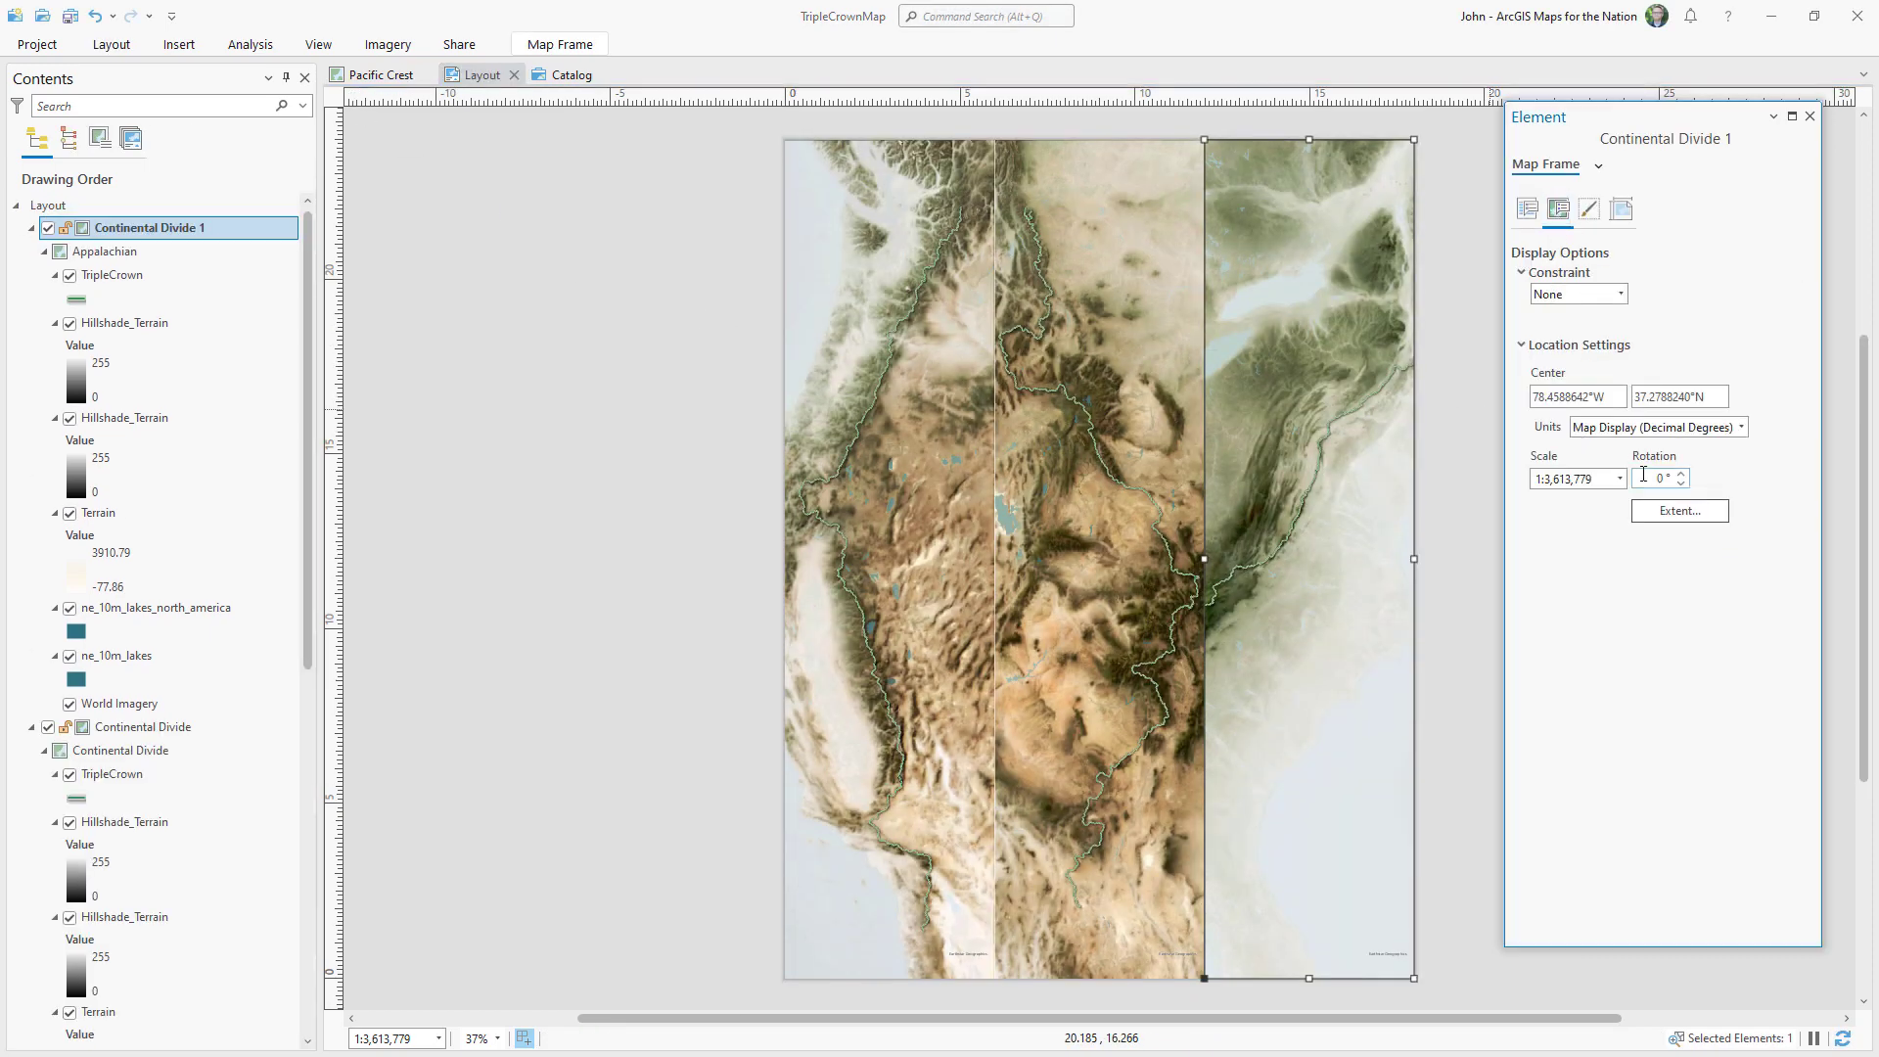
{"action": "type", "text": "2"}
{"action": "key", "text": "Return"}
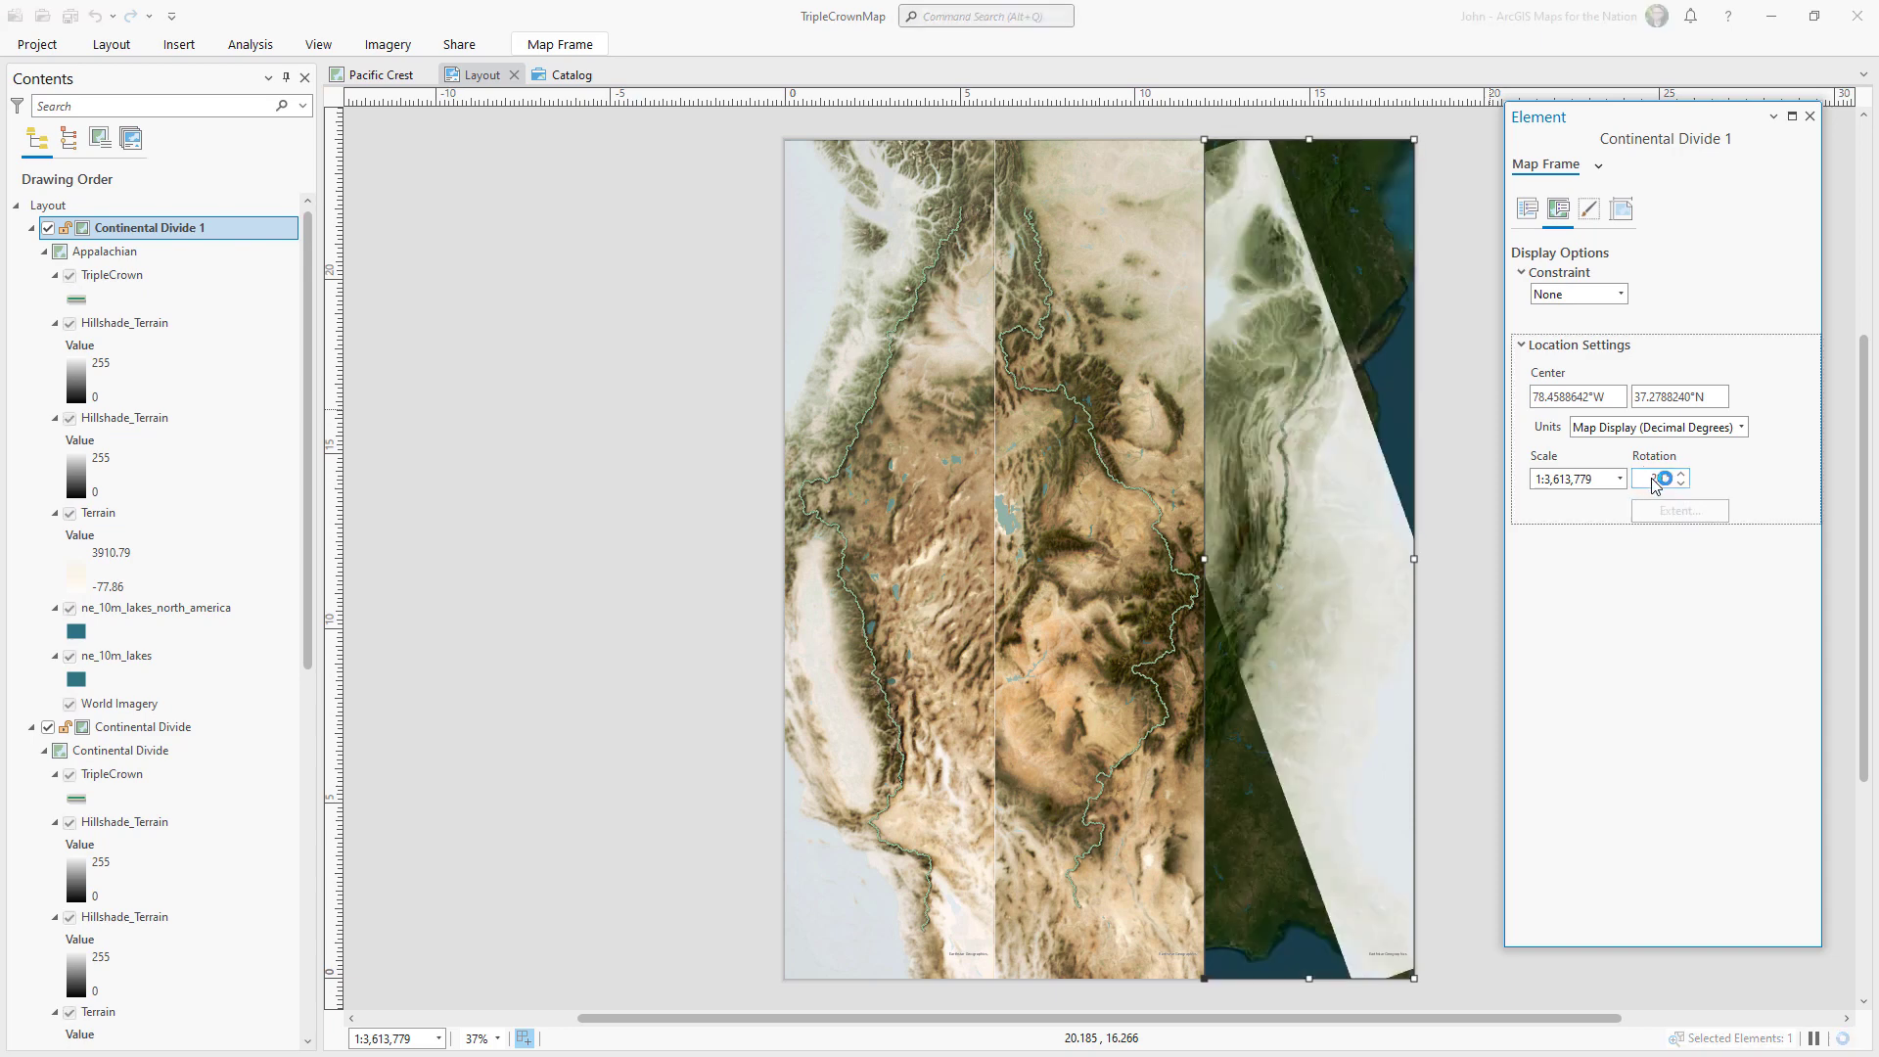
{"action": "left_click_drag", "start_coordinate": [1657, 479], "coordinate": [1664, 478]}
{"action": "type", "text": "3"}
{"action": "key", "text": "Return"}
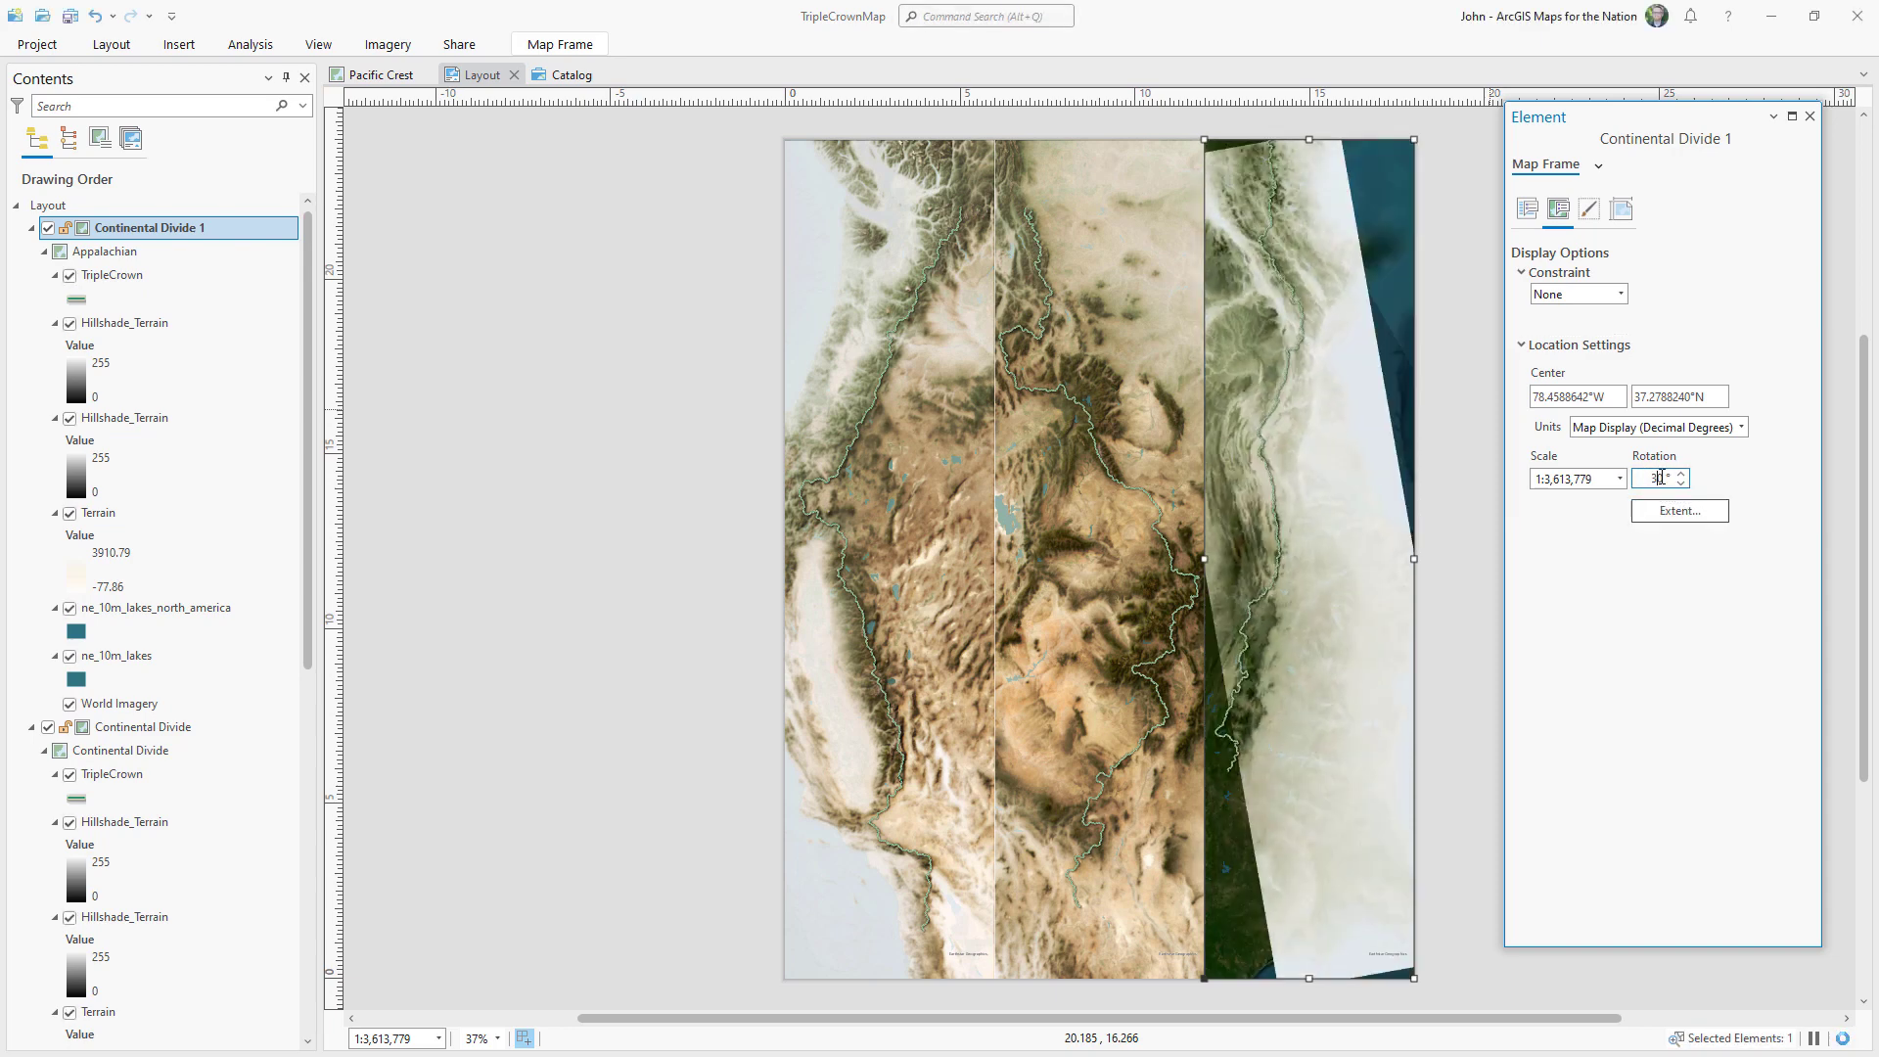
Recentre the rotated Appalachian trail within its frame and enlarge the view to about 1:3,401,260.
{"action": "right_click", "coordinate": [1280, 500]}
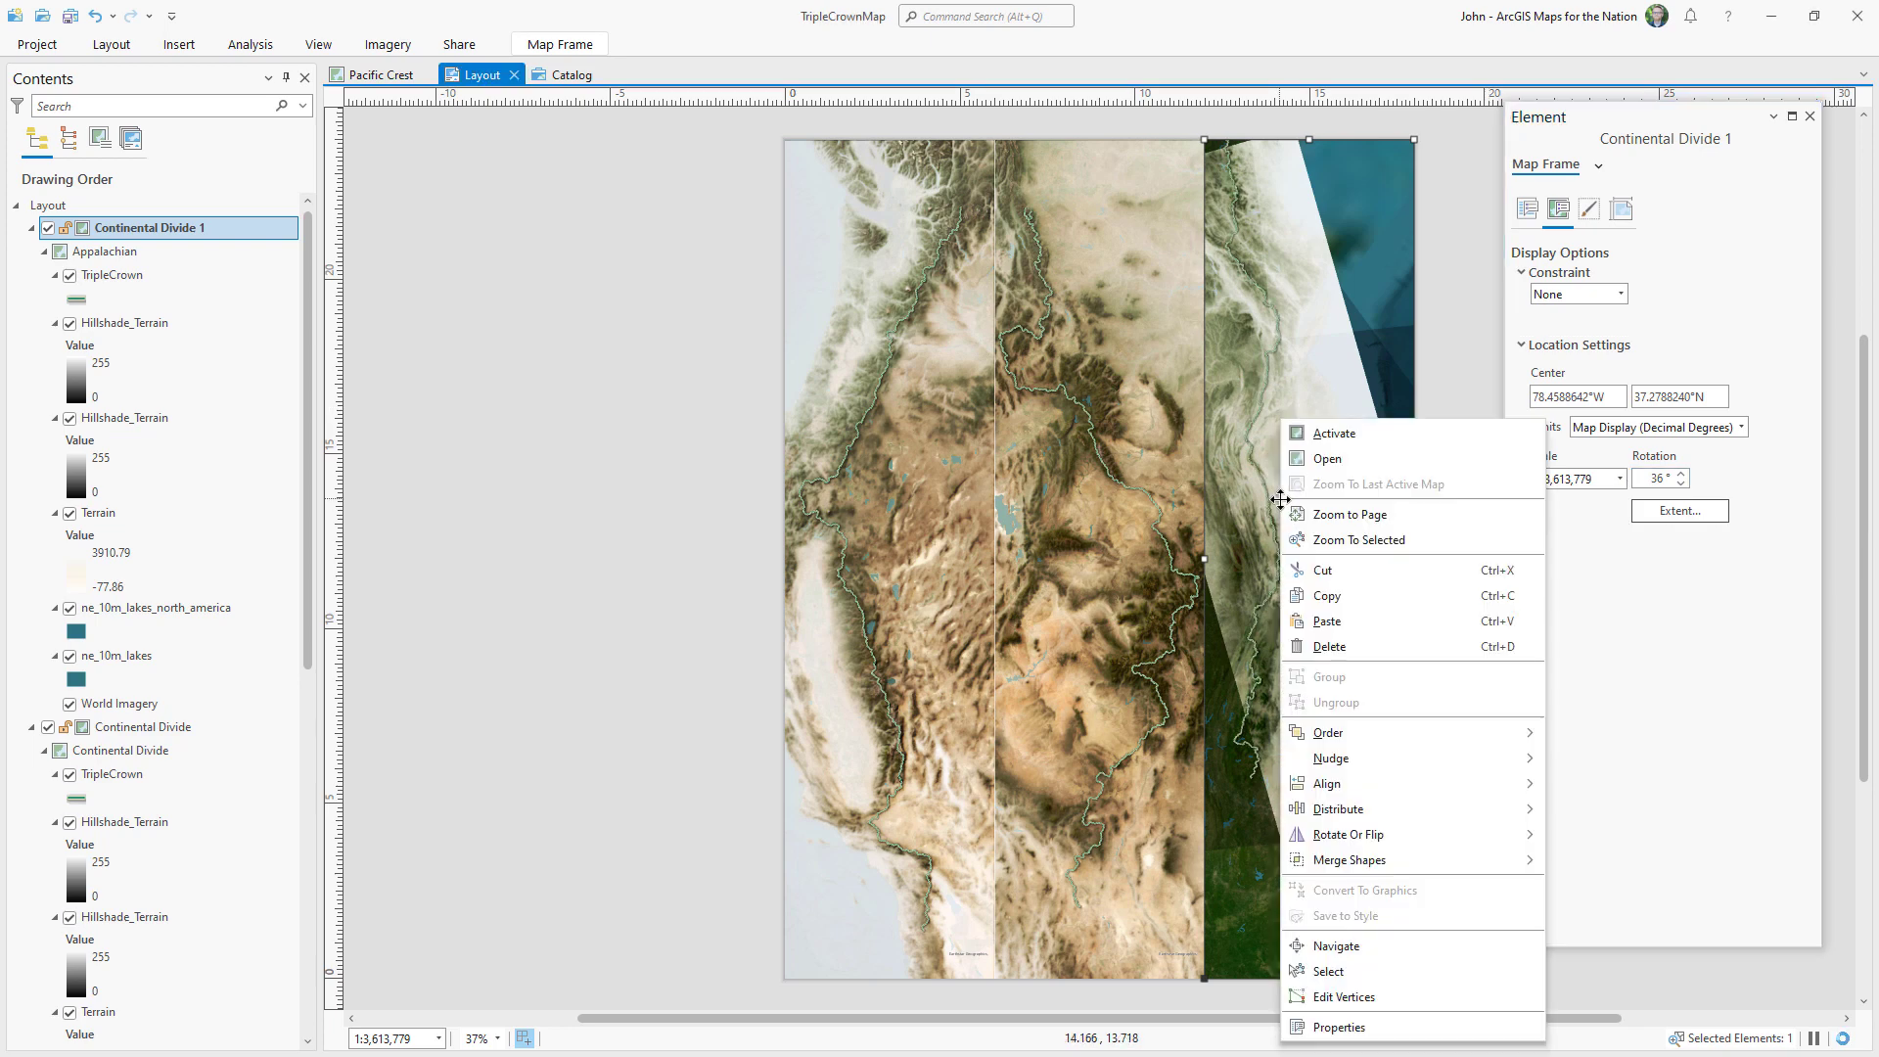
{"action": "left_click", "coordinate": [1310, 429]}
{"action": "left_click_drag", "start_coordinate": [1357, 622], "coordinate": [1370, 620]}
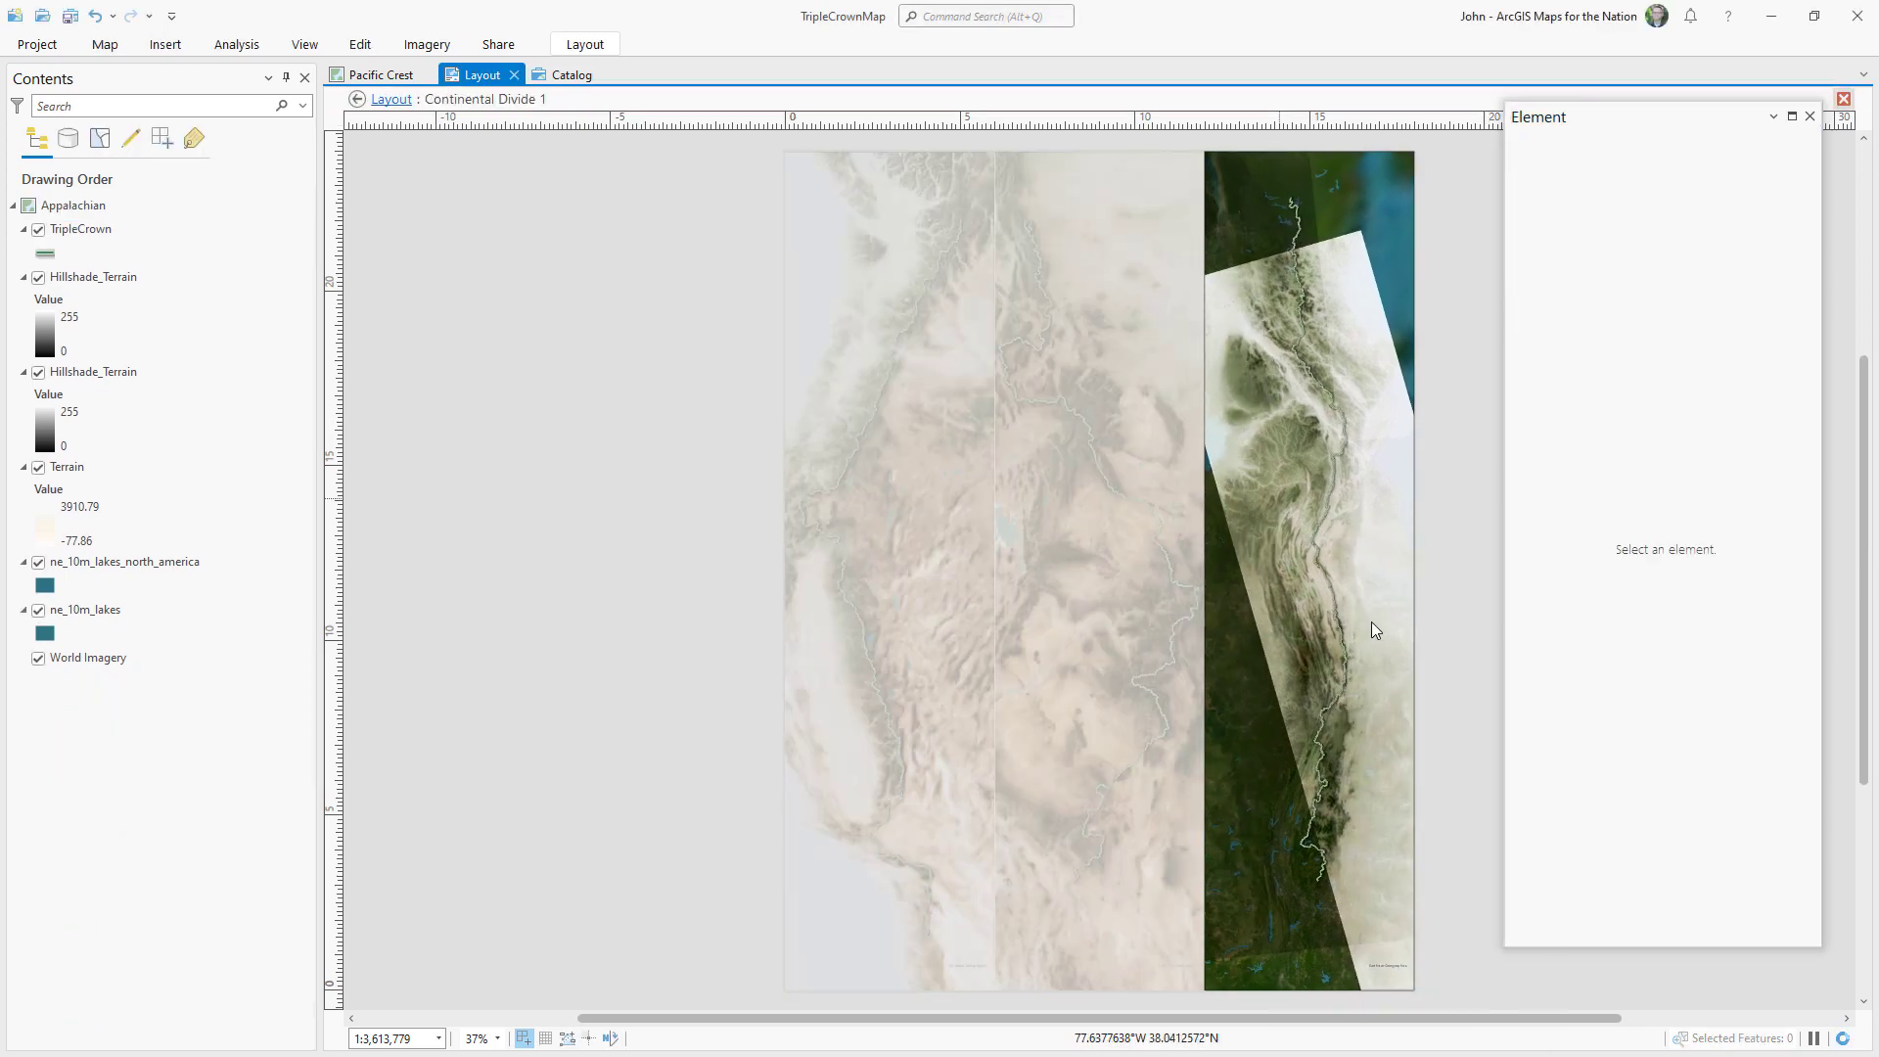
{"action": "scroll", "coordinate": [1347, 614], "scroll_direction": "up", "scroll_amount": 1}
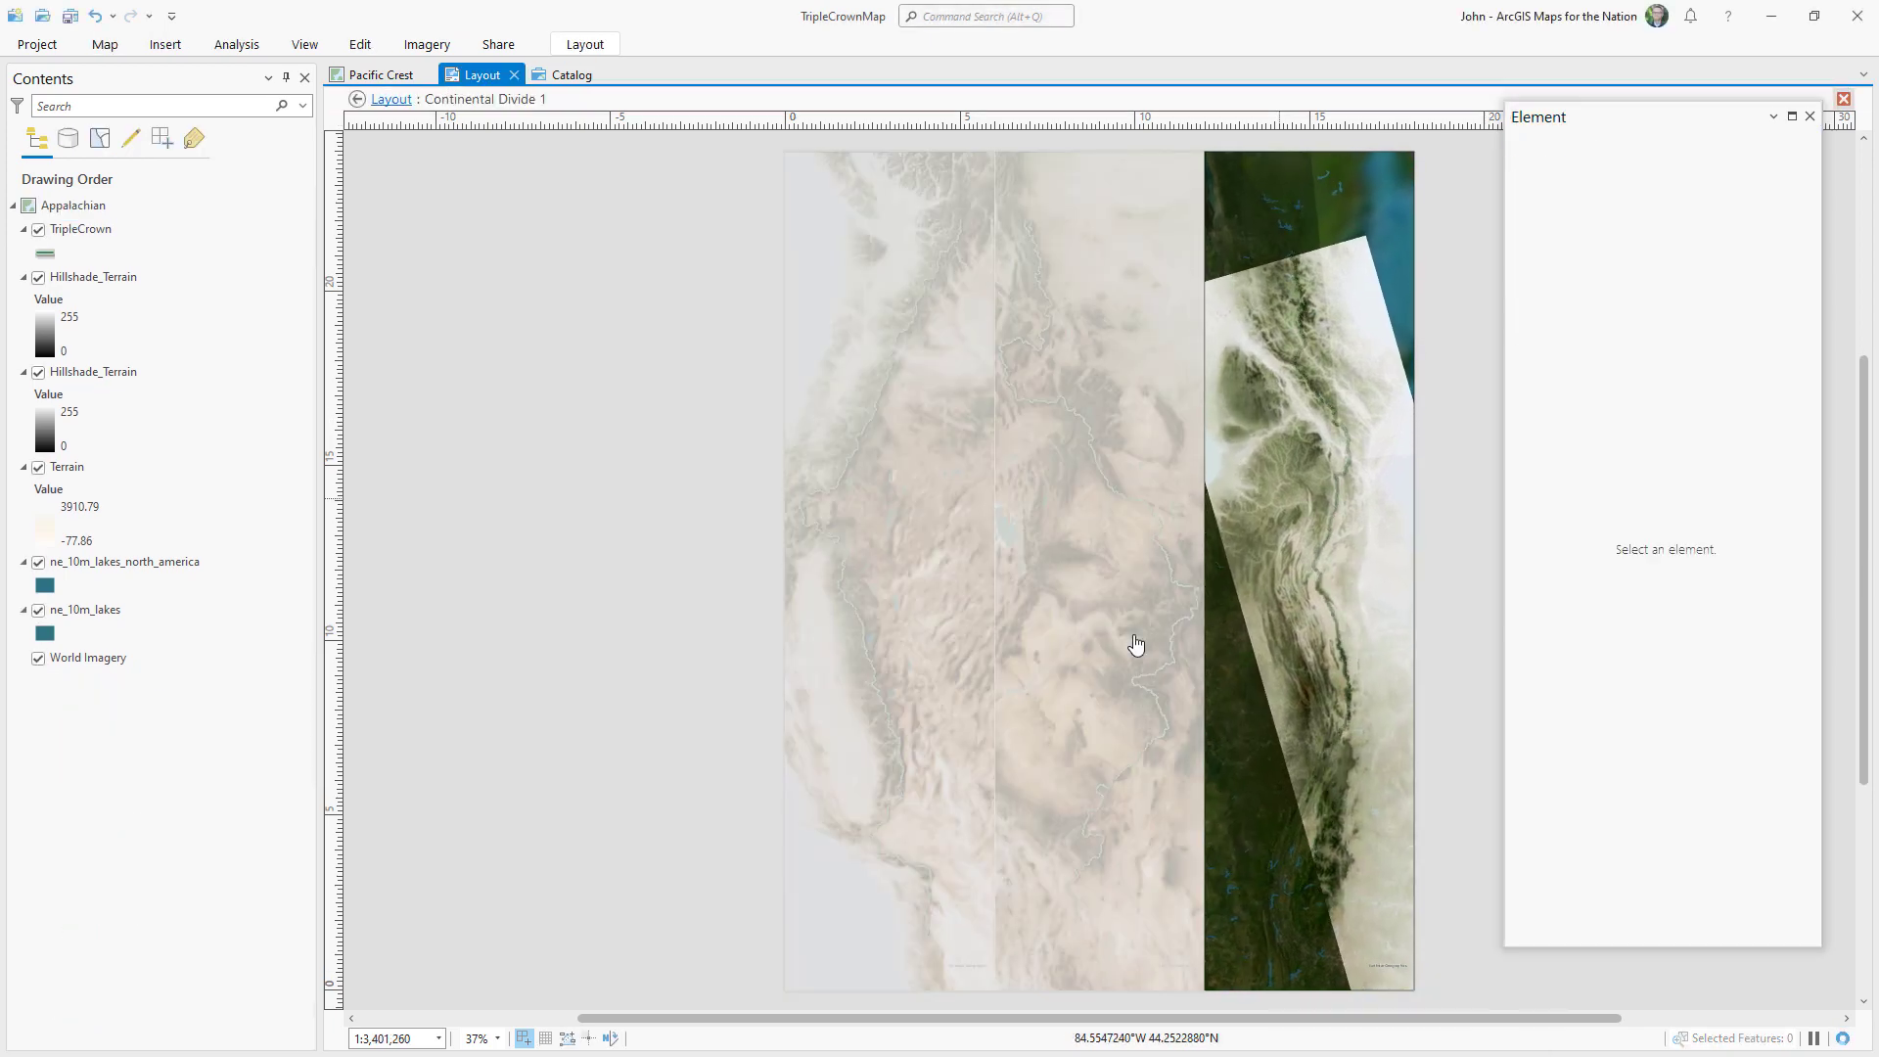
{"action": "left_click", "coordinate": [93, 277]}
{"action": "left_click", "coordinate": [357, 99]}
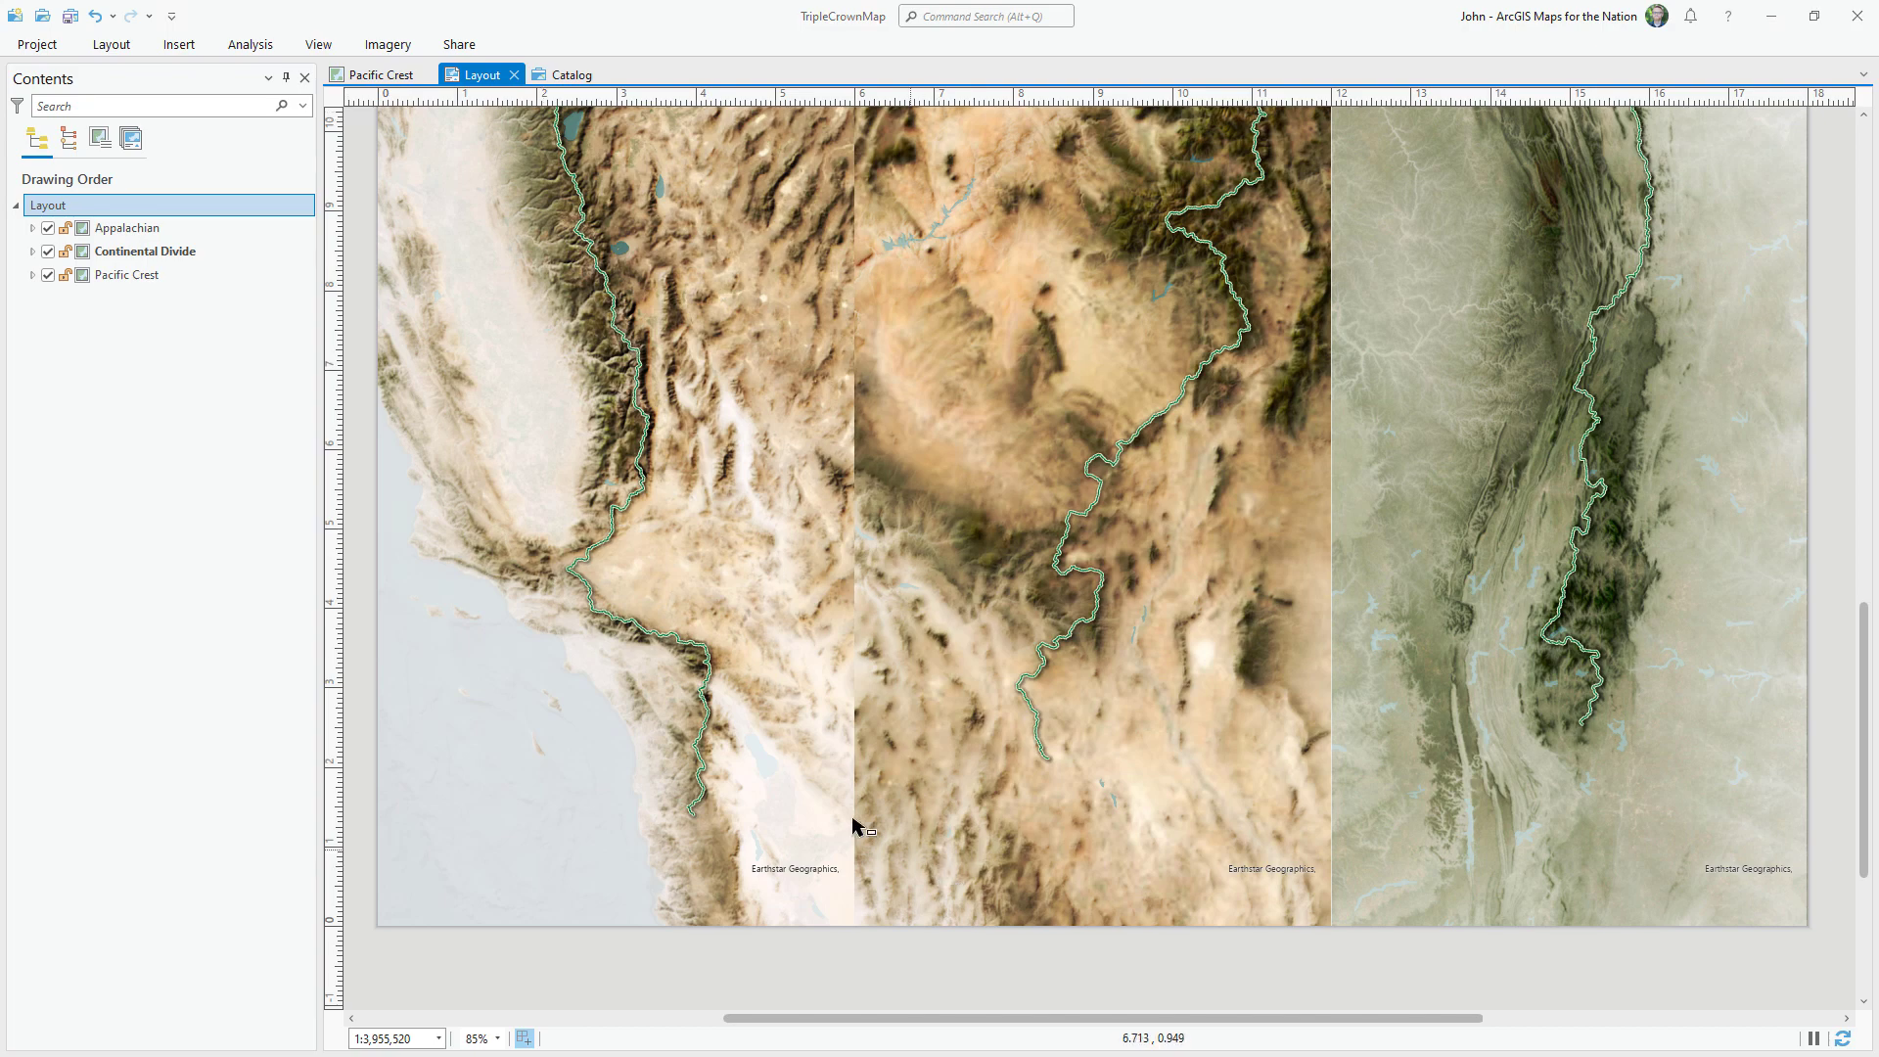
Insert the Service Layer Credits dynamic text near the lower edge of the Appalachian frame.
{"action": "left_click", "coordinate": [182, 45]}
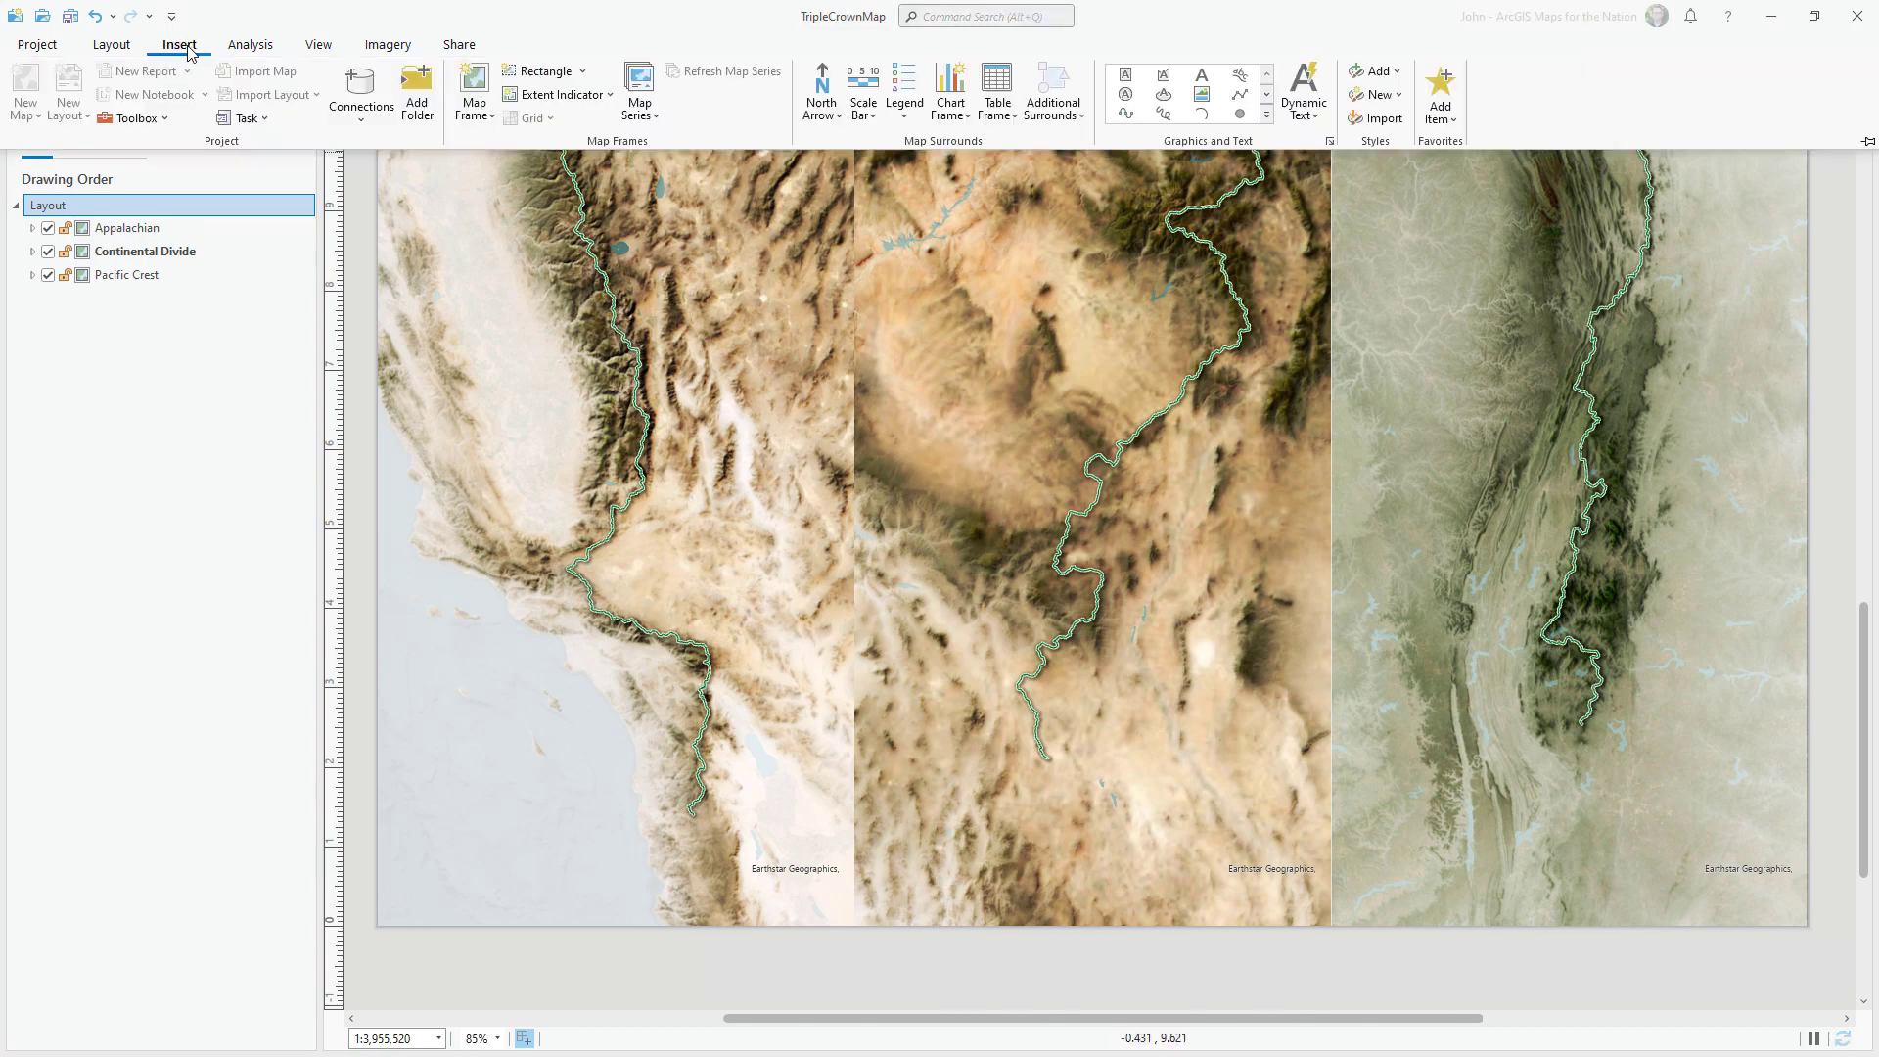
{"action": "left_click", "coordinate": [1303, 114]}
{"action": "scroll", "coordinate": [1546, 686], "scroll_direction": "down", "scroll_amount": 5}
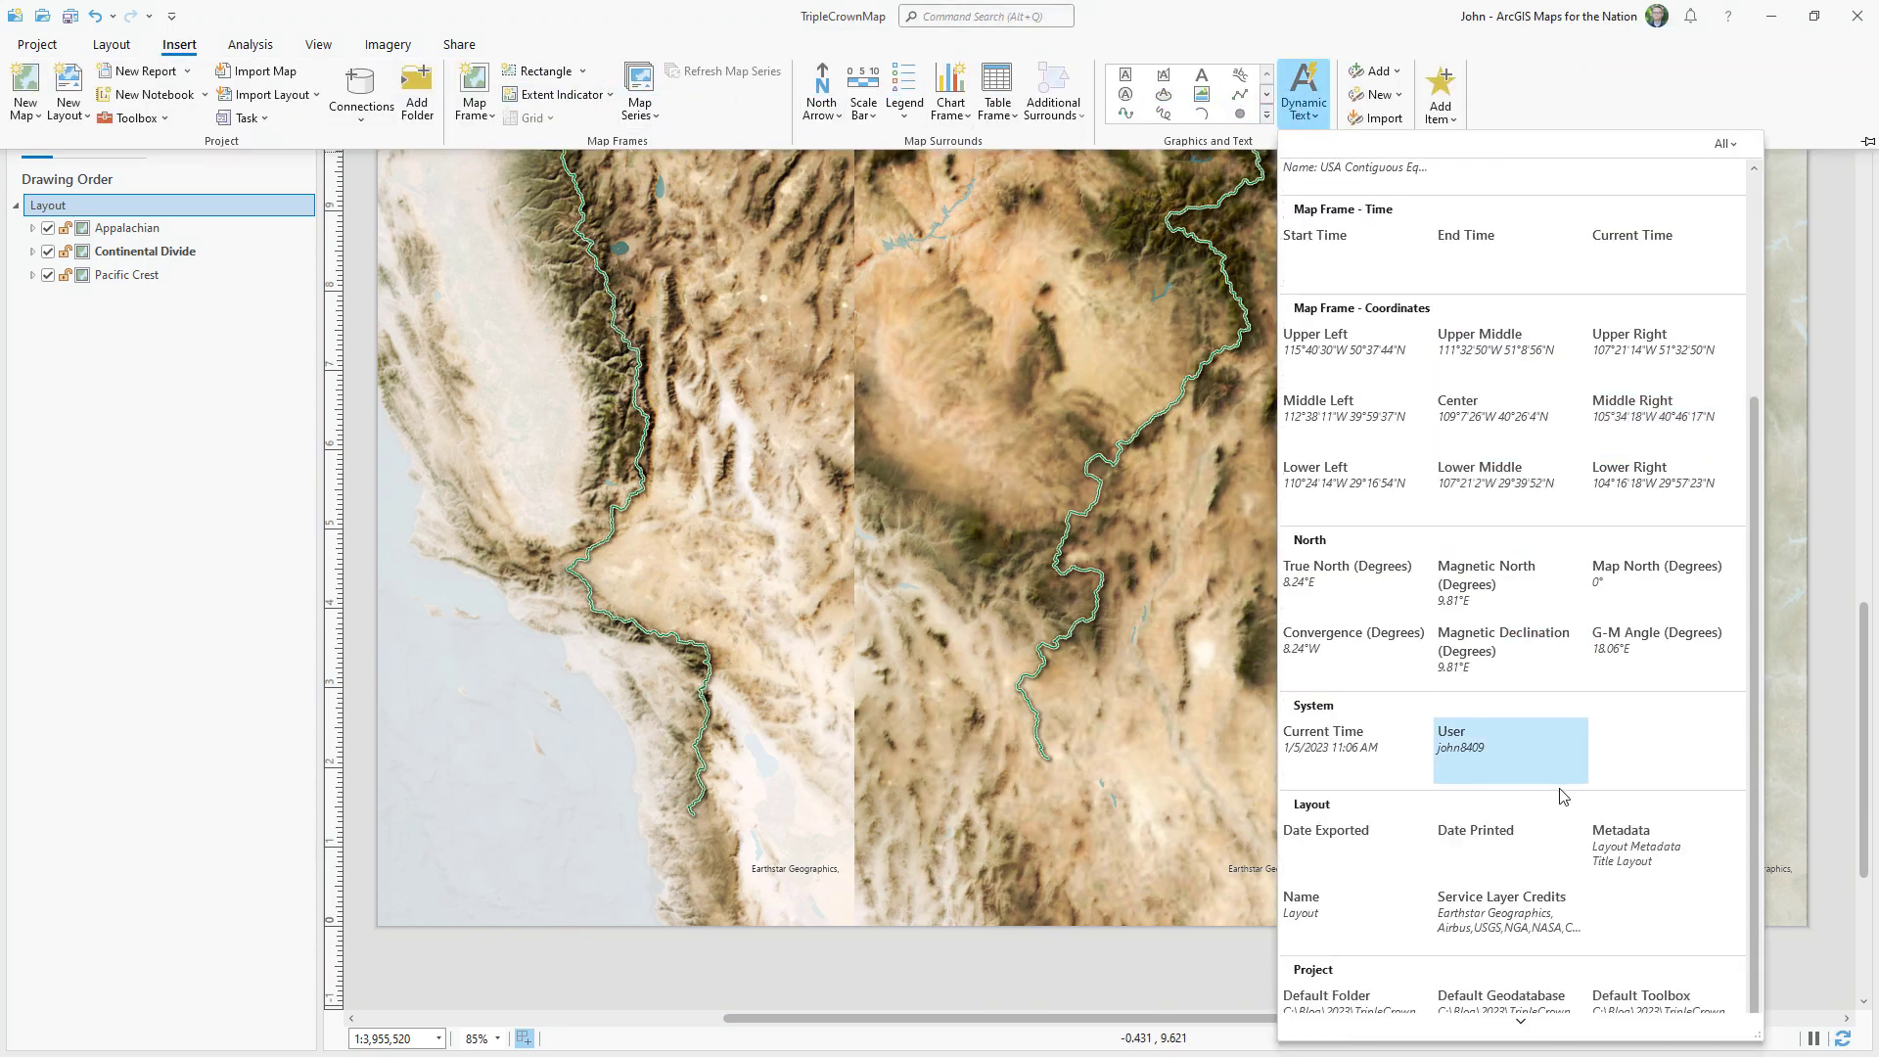
{"action": "scroll", "coordinate": [1563, 796], "scroll_direction": "down", "scroll_amount": 3}
{"action": "left_click", "coordinate": [1502, 769]}
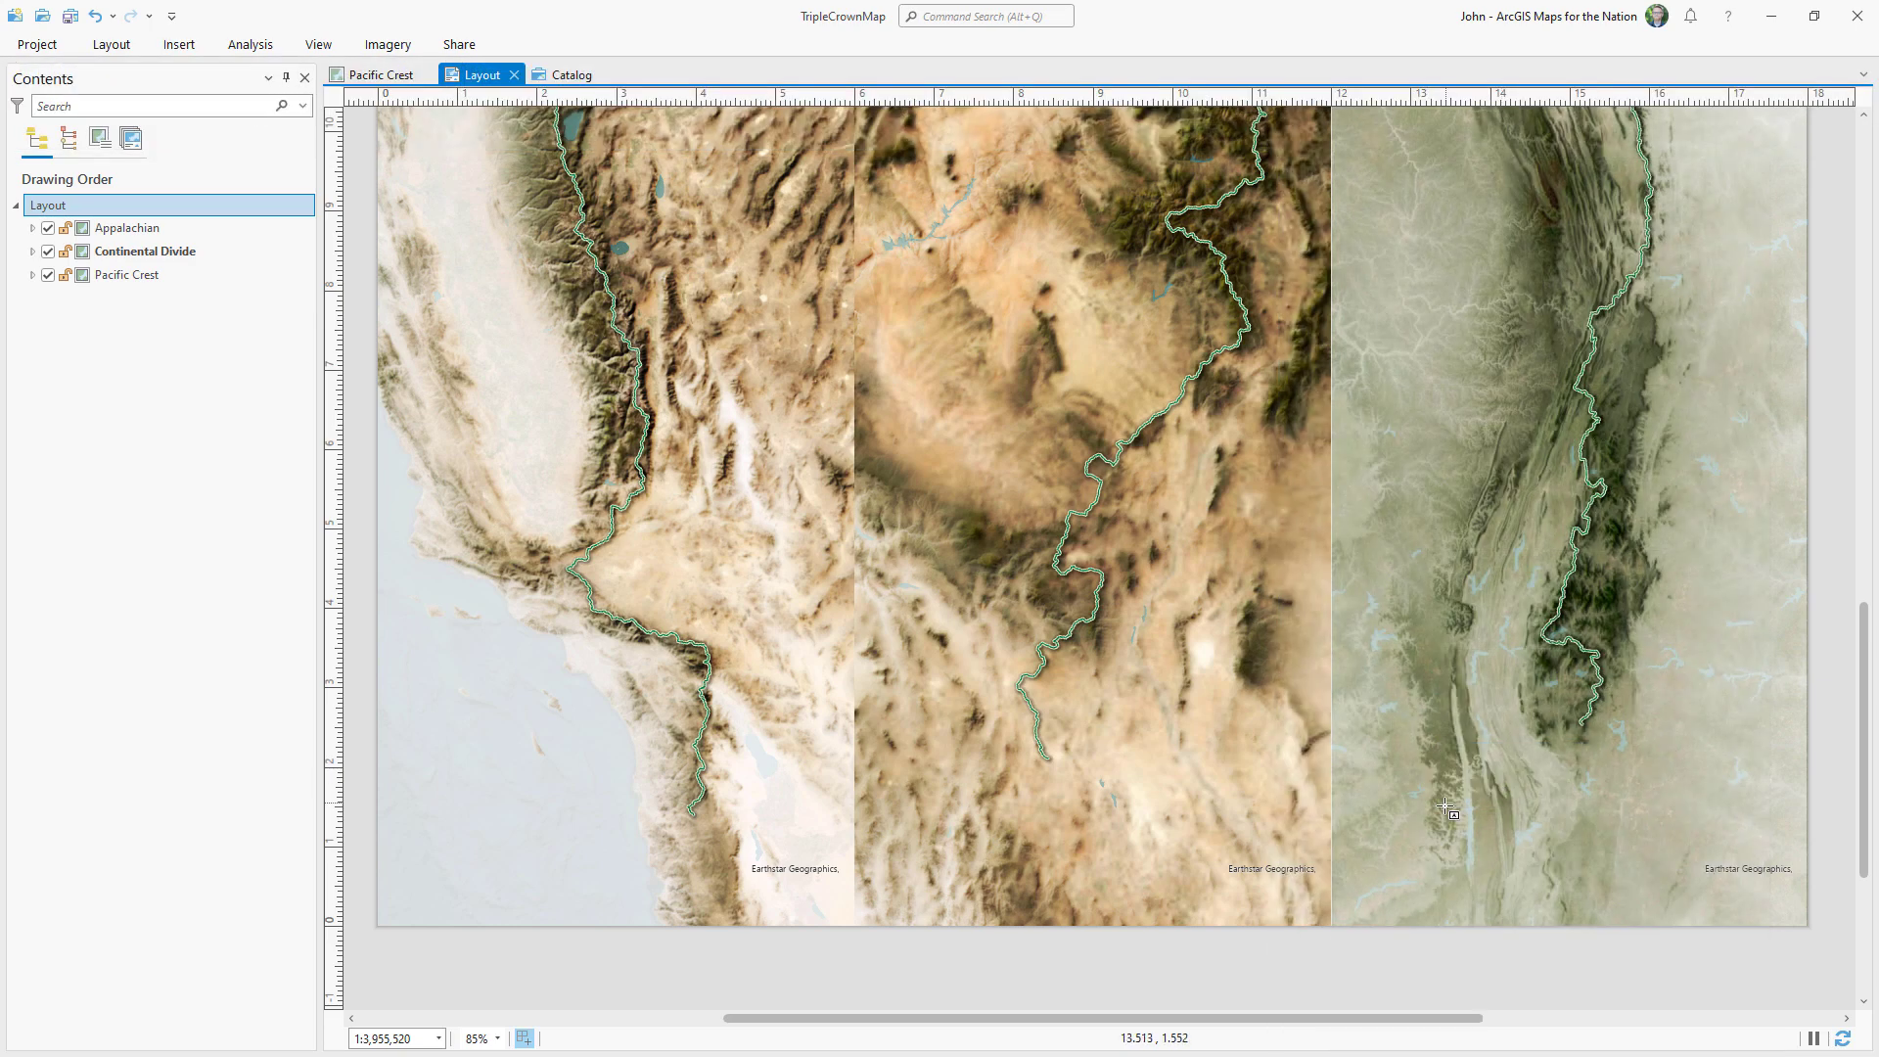
{"action": "left_click", "coordinate": [1353, 893]}
Give the credits text a custom dark green colour with 50% transparency.
{"action": "left_click", "coordinate": [539, 44]}
{"action": "left_click", "coordinate": [1230, 107]}
{"action": "left_click", "coordinate": [1270, 441]}
{"action": "left_click_drag", "start_coordinate": [1000, 607], "coordinate": [936, 608]}
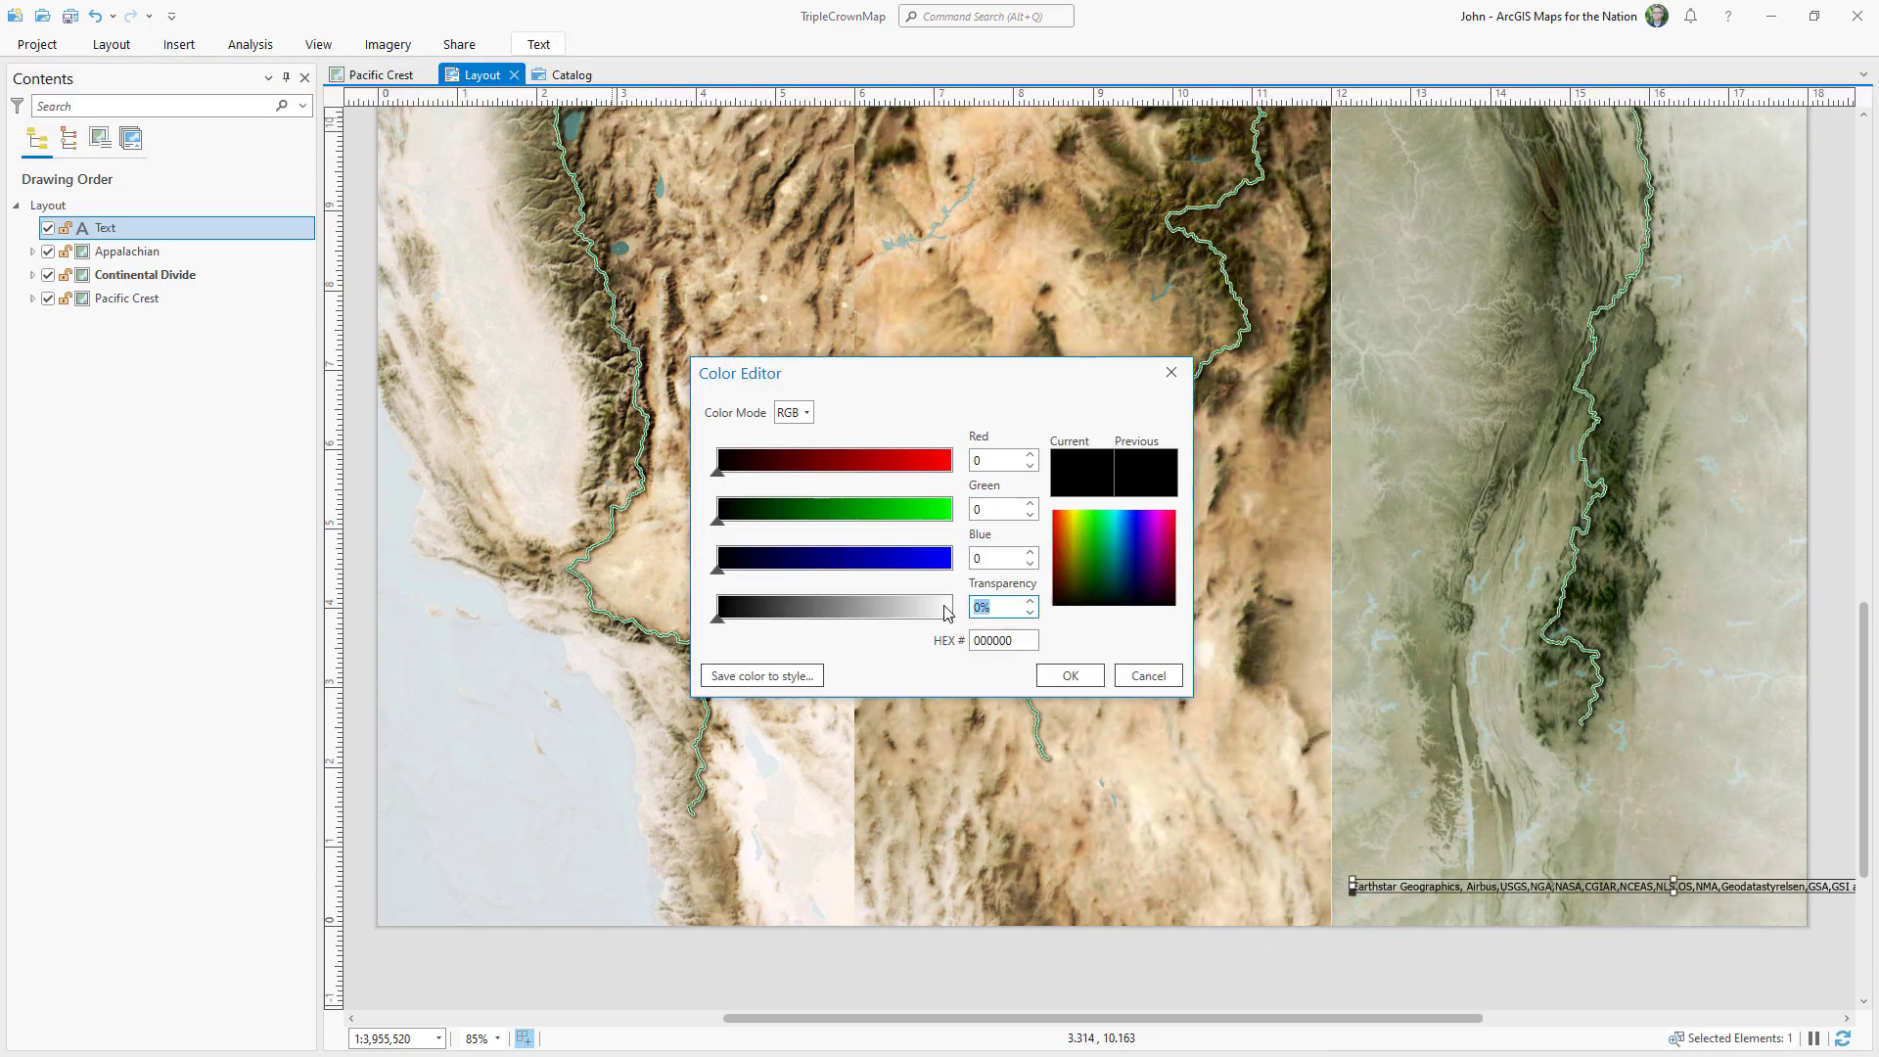
{"action": "type", "text": "50"}
{"action": "left_click_drag", "start_coordinate": [718, 519], "coordinate": [759, 518]}
{"action": "left_click", "coordinate": [1070, 675]}
Change the credits text's font, reduce its size, and move it down to the page's bottom edge inside the Appalachian frame.
{"action": "left_click", "coordinate": [537, 45]}
{"action": "left_click", "coordinate": [1208, 79]}
{"action": "type", "text": "c"}
{"action": "left_click", "coordinate": [1202, 373]}
{"action": "left_click", "coordinate": [1258, 79]}
{"action": "key", "text": "Escape"}
{"action": "left_click", "coordinate": [1426, 893]}
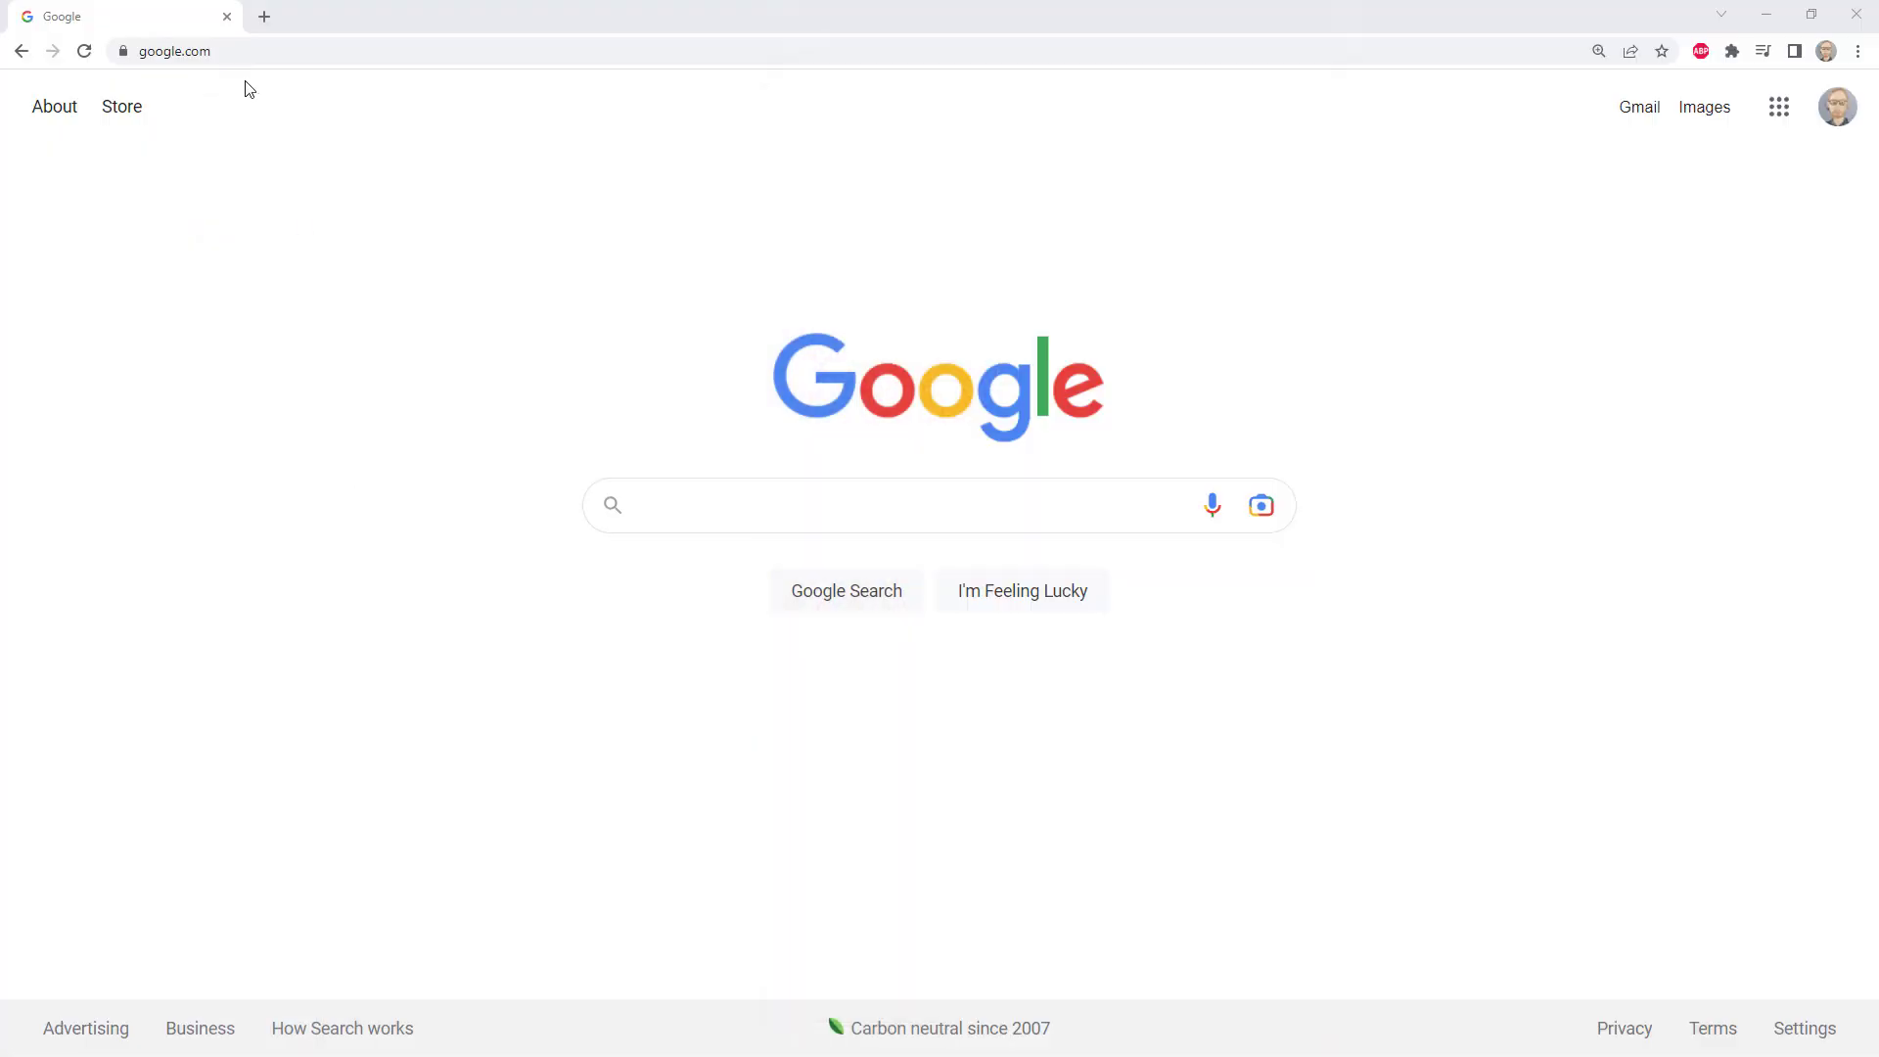
Switch to the web browser and open the style author's listing in the Esri Styles gallery.
{"action": "left_click", "coordinate": [238, 51]}
{"action": "type", "text": "nelsonstyles"}
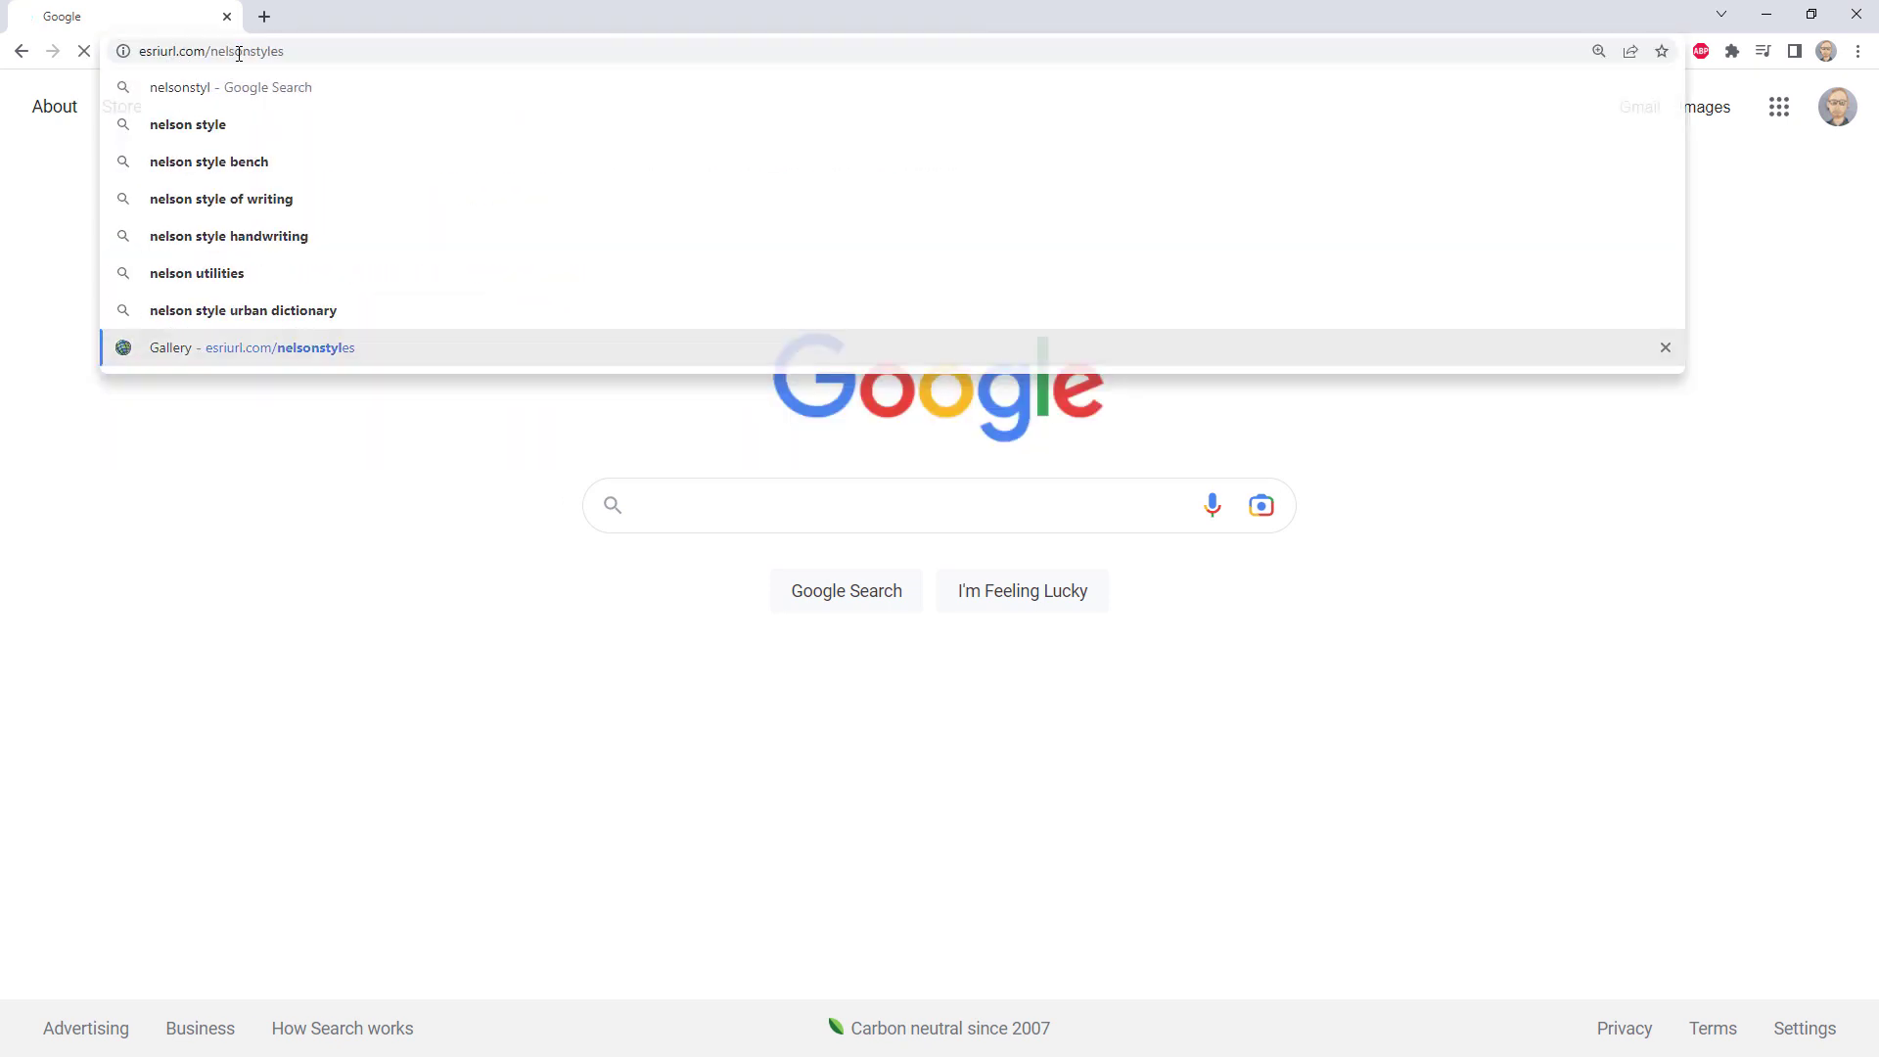
{"action": "left_click", "coordinate": [809, 351]}
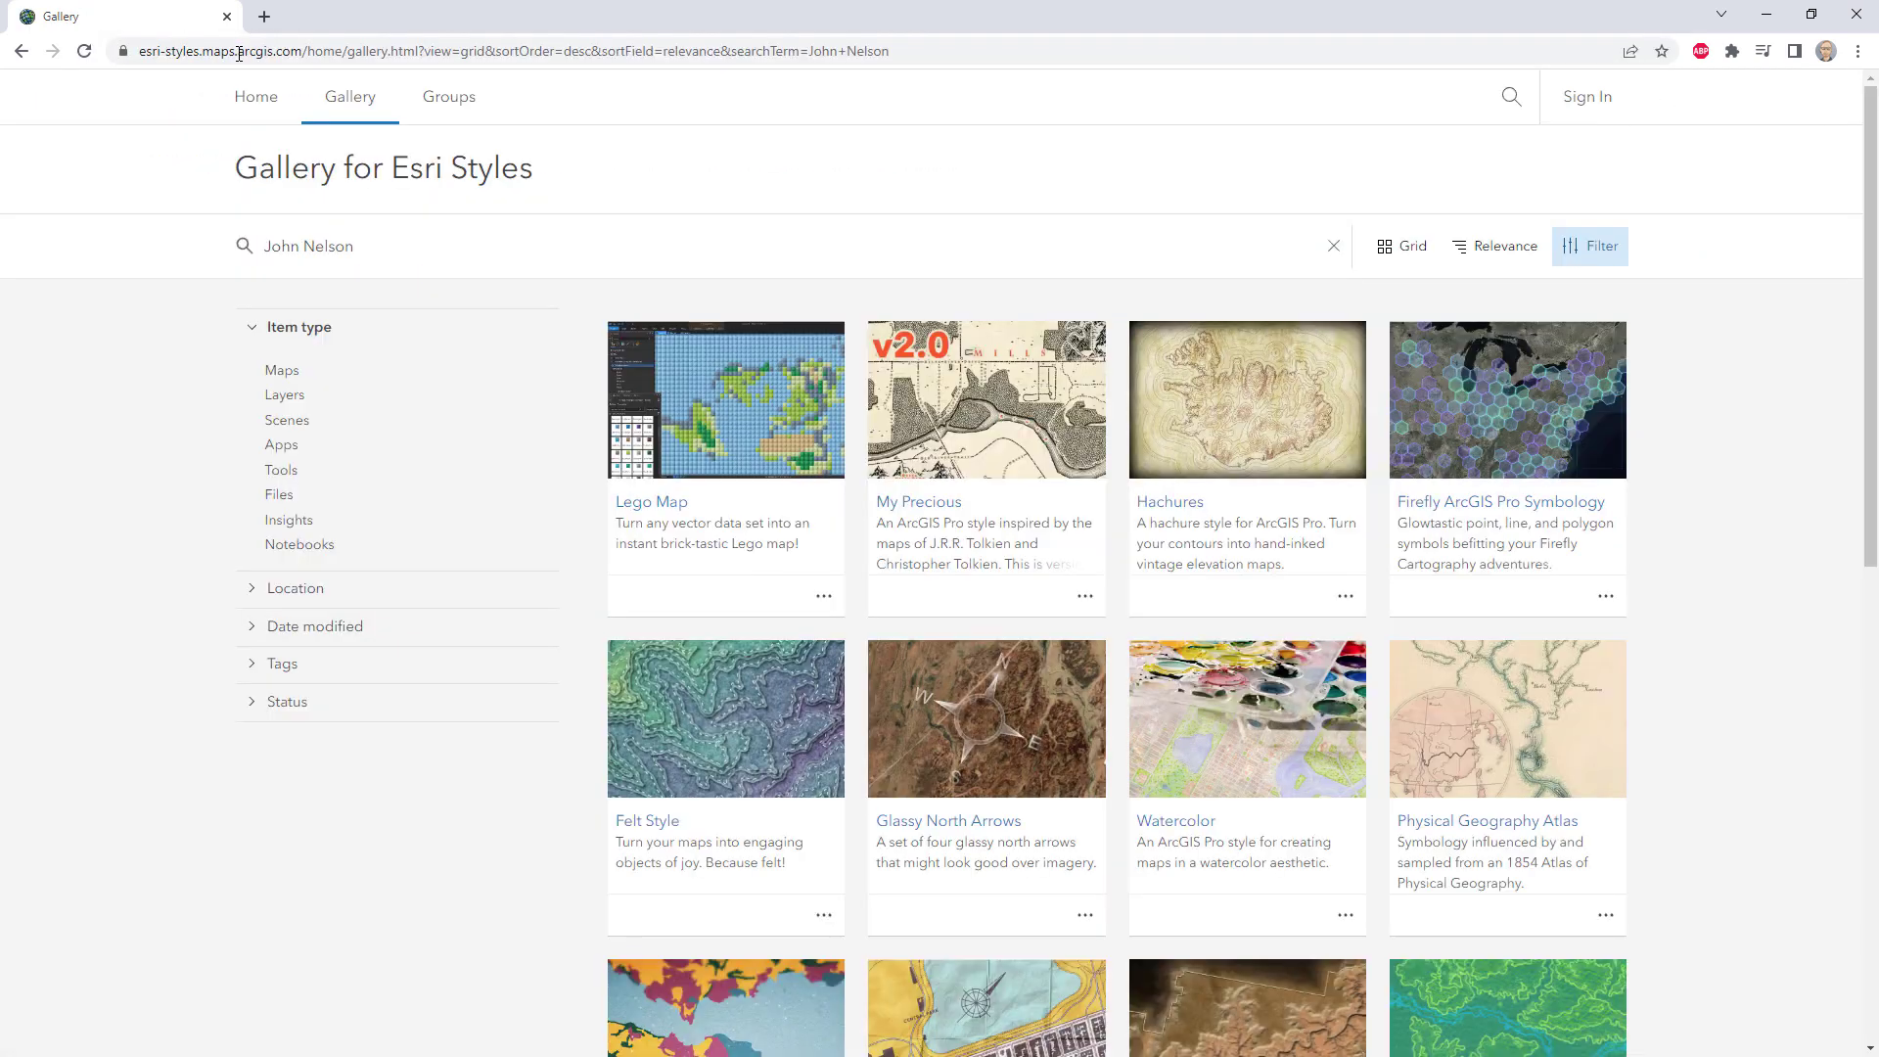
Open the Glassy North Arrows style page, review its description, and download the style.
{"action": "left_click", "coordinate": [951, 822]}
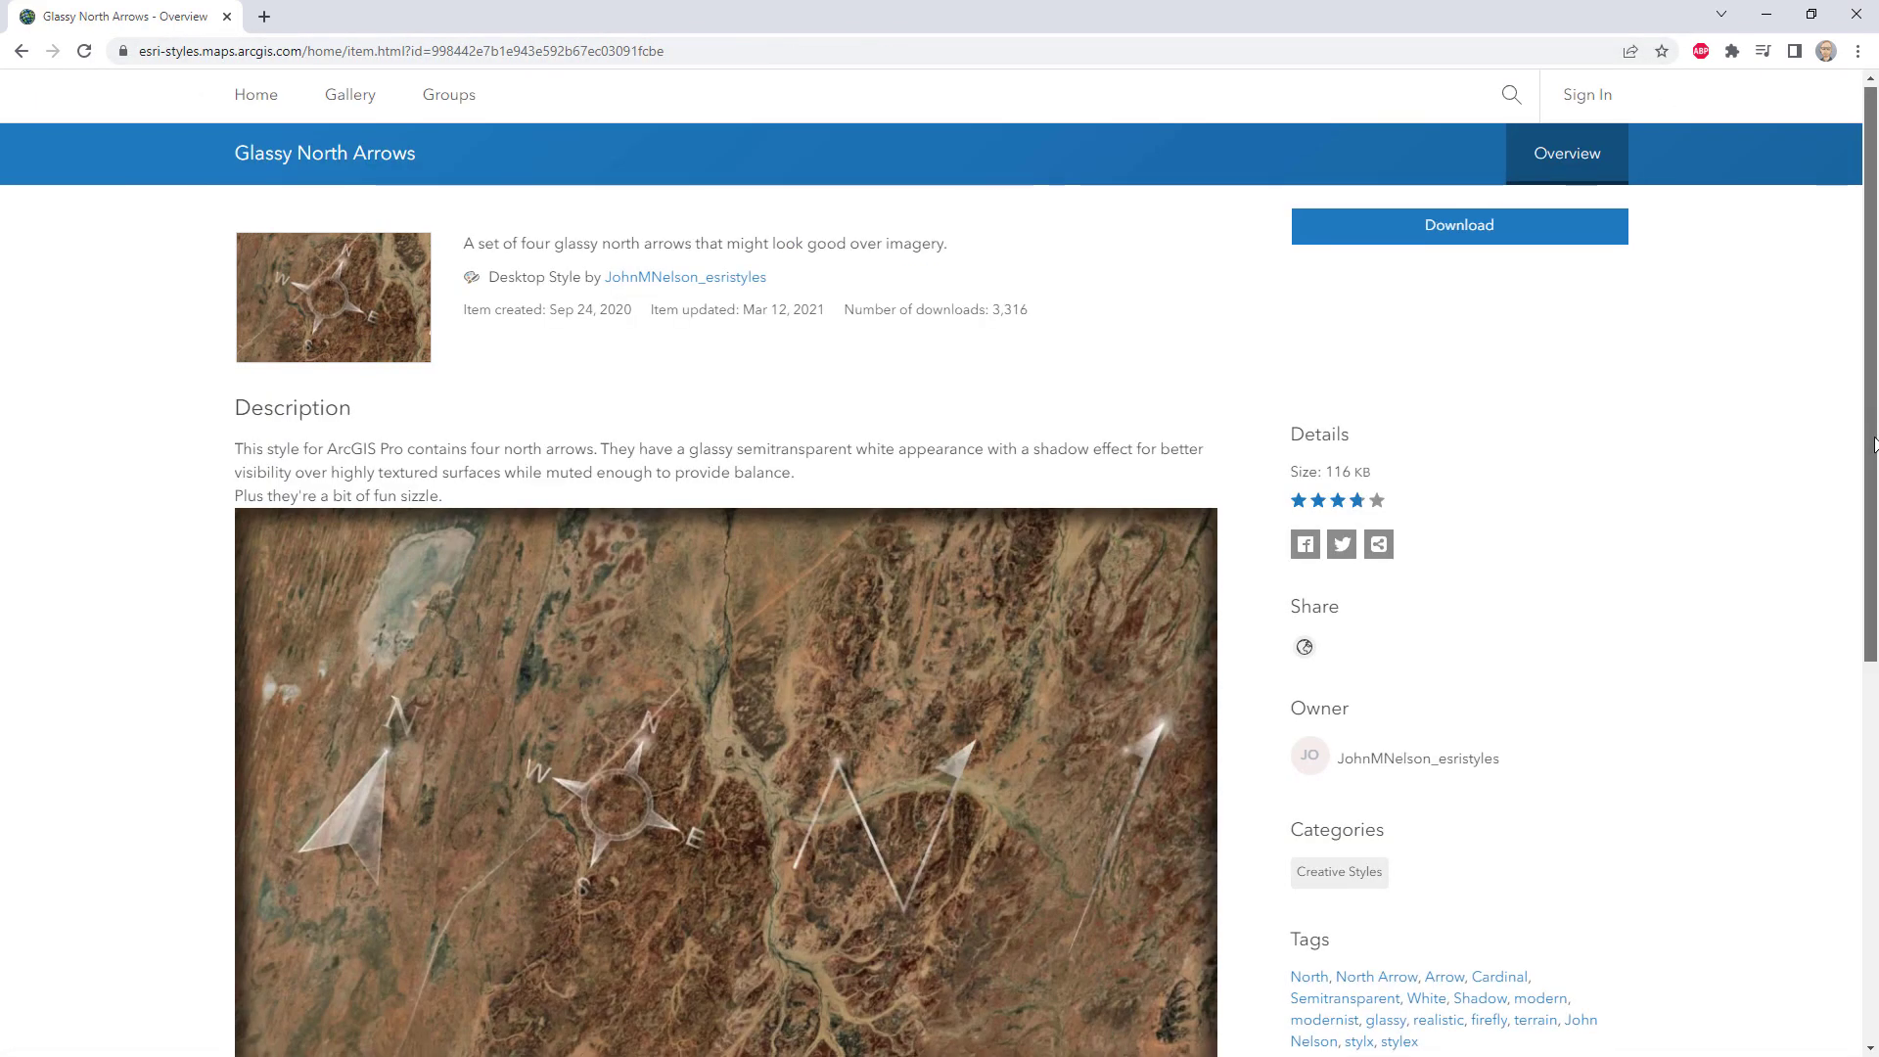
{"action": "scroll", "coordinate": [1876, 565], "scroll_direction": "down", "scroll_amount": 2}
{"action": "left_click_drag", "start_coordinate": [1875, 565], "coordinate": [1863, 460]}
{"action": "left_click", "coordinate": [1442, 215]}
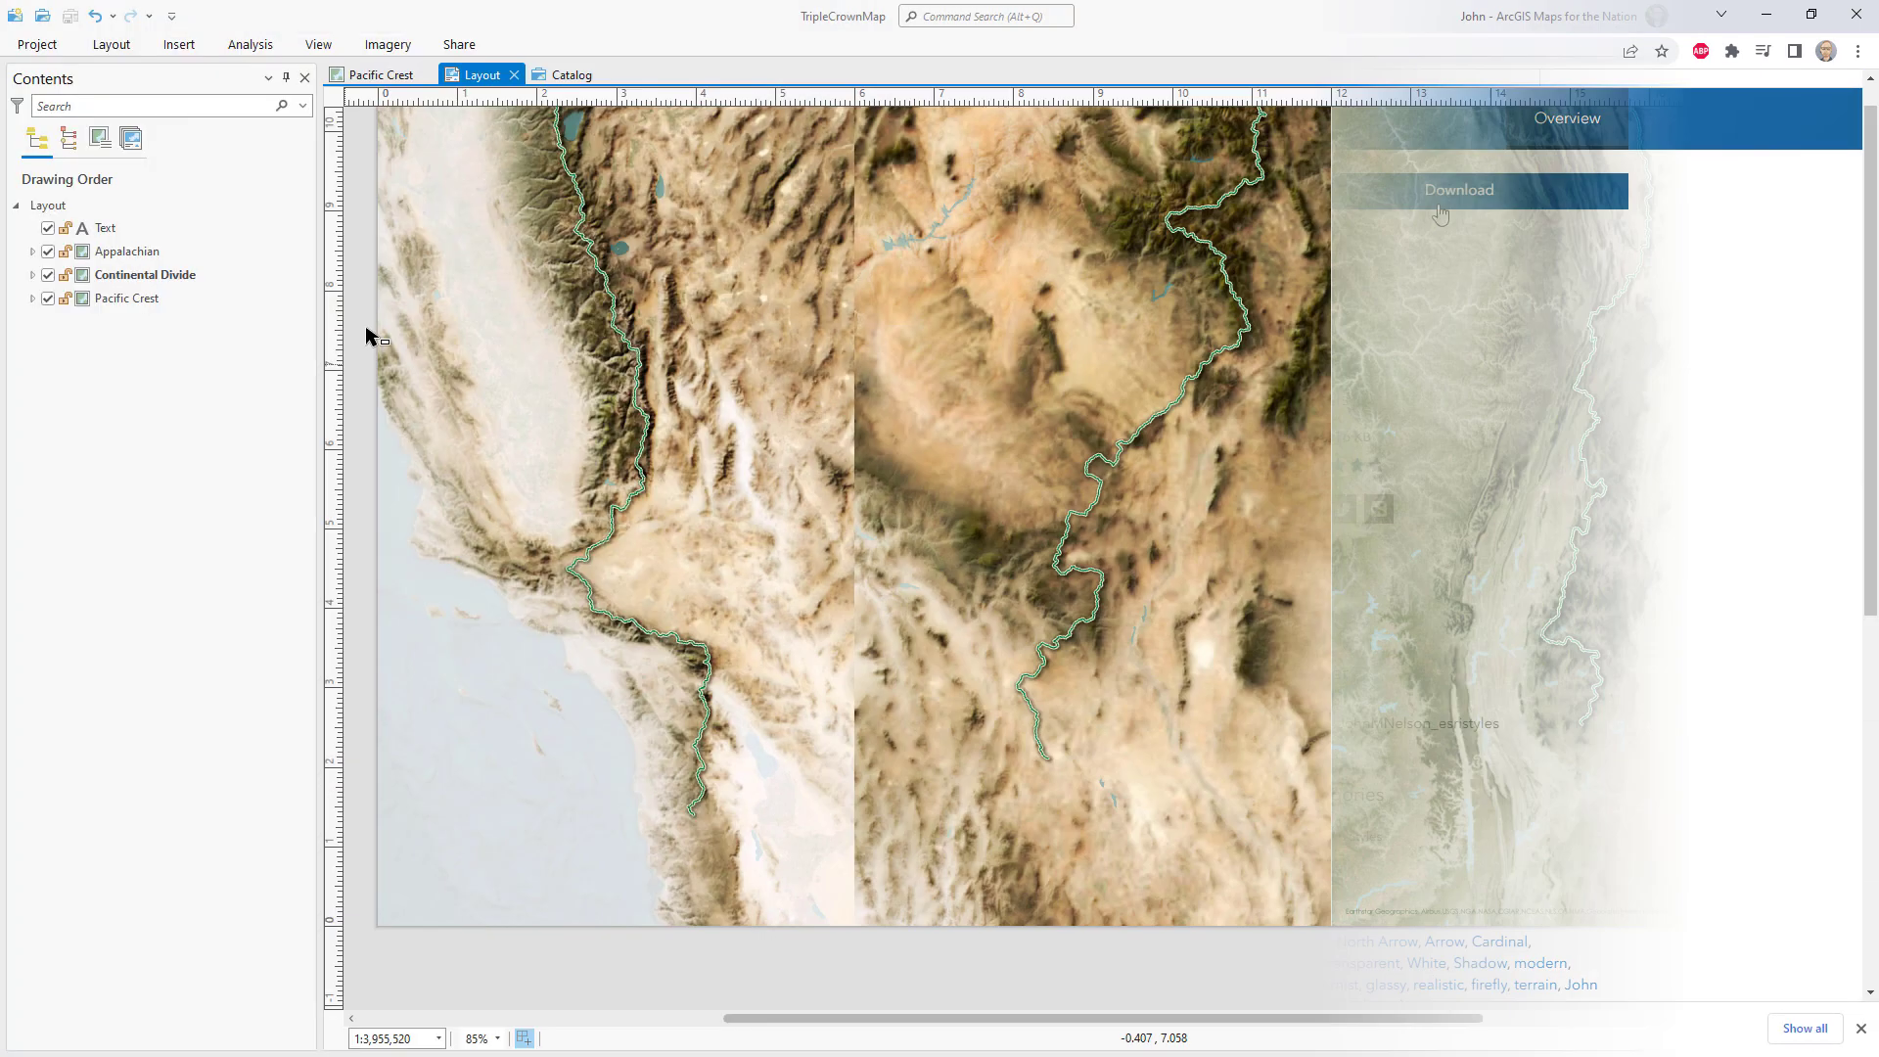
Back in ArcGIS Pro, add the downloaded Glassy North Arrows style to the project's styles.
{"action": "left_click", "coordinate": [574, 74]}
{"action": "left_click", "coordinate": [455, 103]}
{"action": "double_click", "coordinate": [470, 239]}
{"action": "right_click", "coordinate": [697, 265]}
{"action": "mouse_move", "coordinate": [773, 271]}
{"action": "left_click", "coordinate": [851, 273]}
{"action": "left_click", "coordinate": [744, 499]}
{"action": "left_click", "coordinate": [1498, 837]}
{"action": "double_click", "coordinate": [682, 221]}
Insert a glassy north arrow in the layout at the lower-left corner of the Pacific Crest frame.
{"action": "left_click", "coordinate": [479, 74]}
{"action": "left_click", "coordinate": [179, 44]}
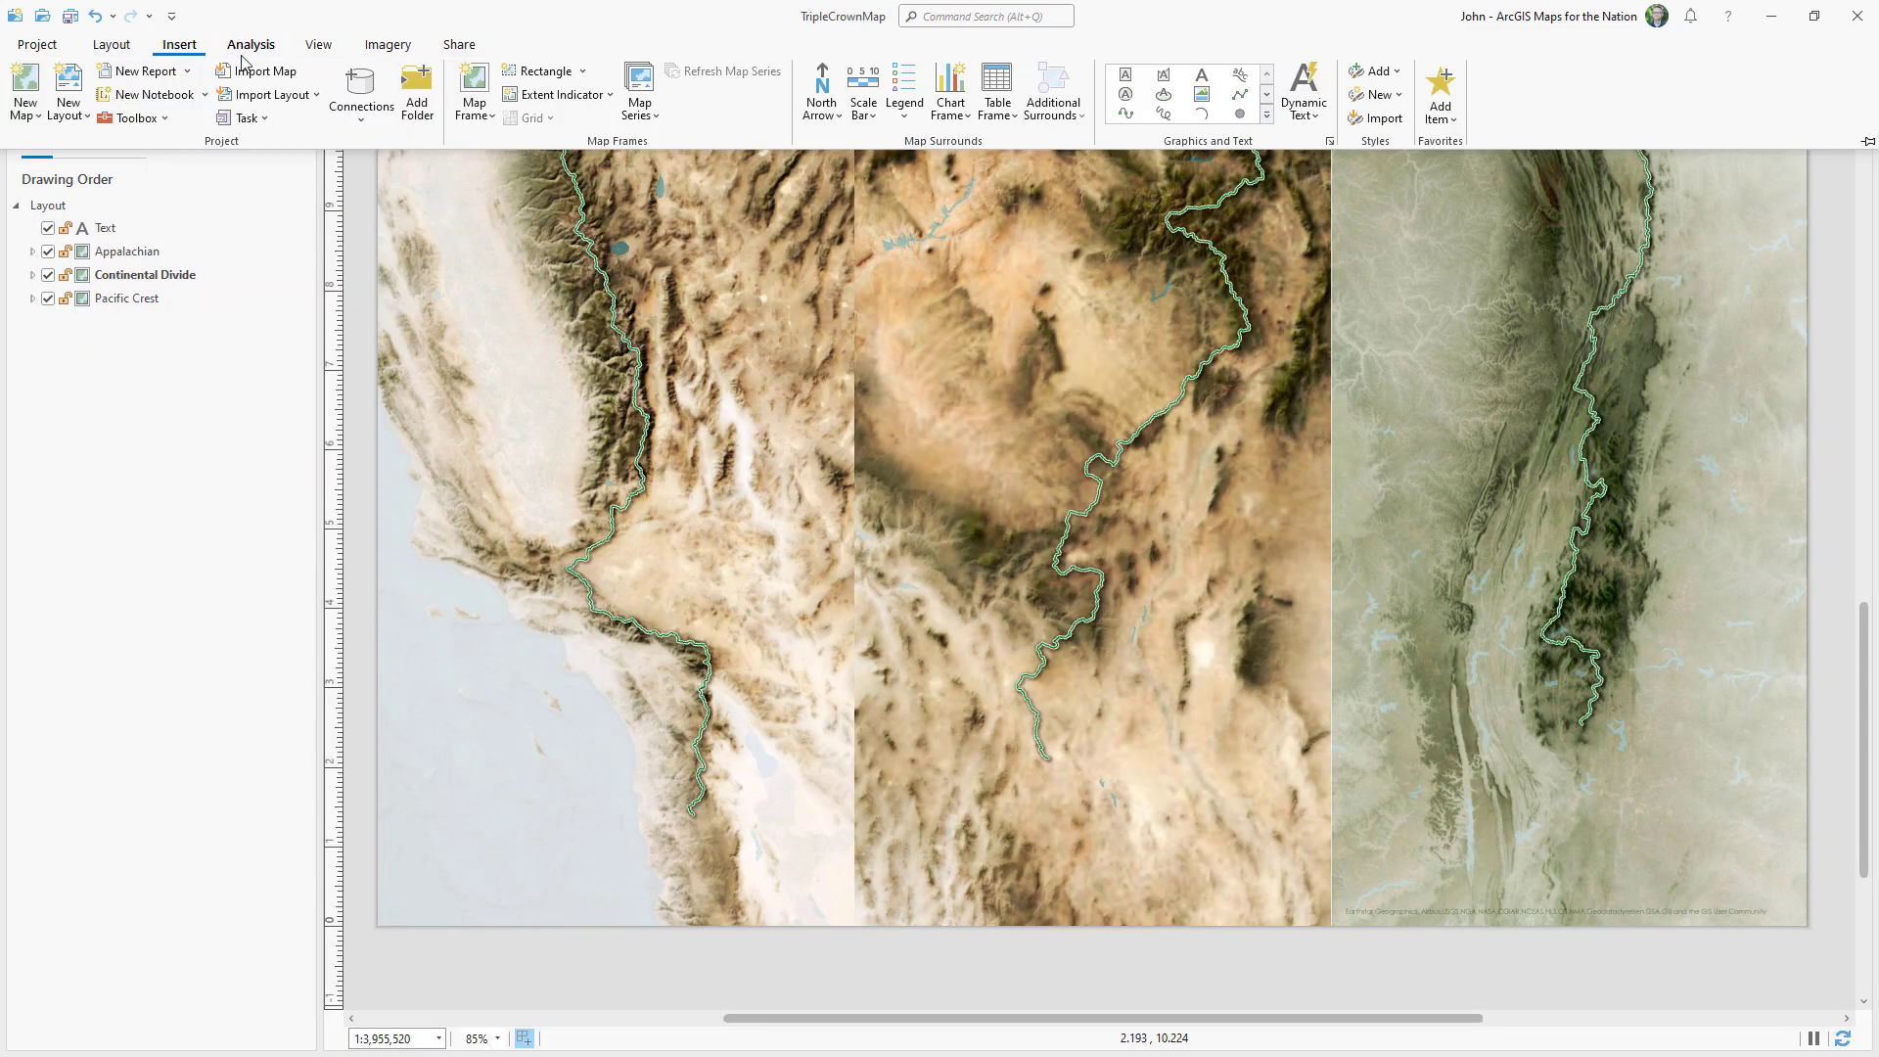
{"action": "left_click", "coordinate": [823, 106]}
{"action": "left_click", "coordinate": [835, 224]}
{"action": "left_click_drag", "start_coordinate": [500, 892], "coordinate": [501, 894]}
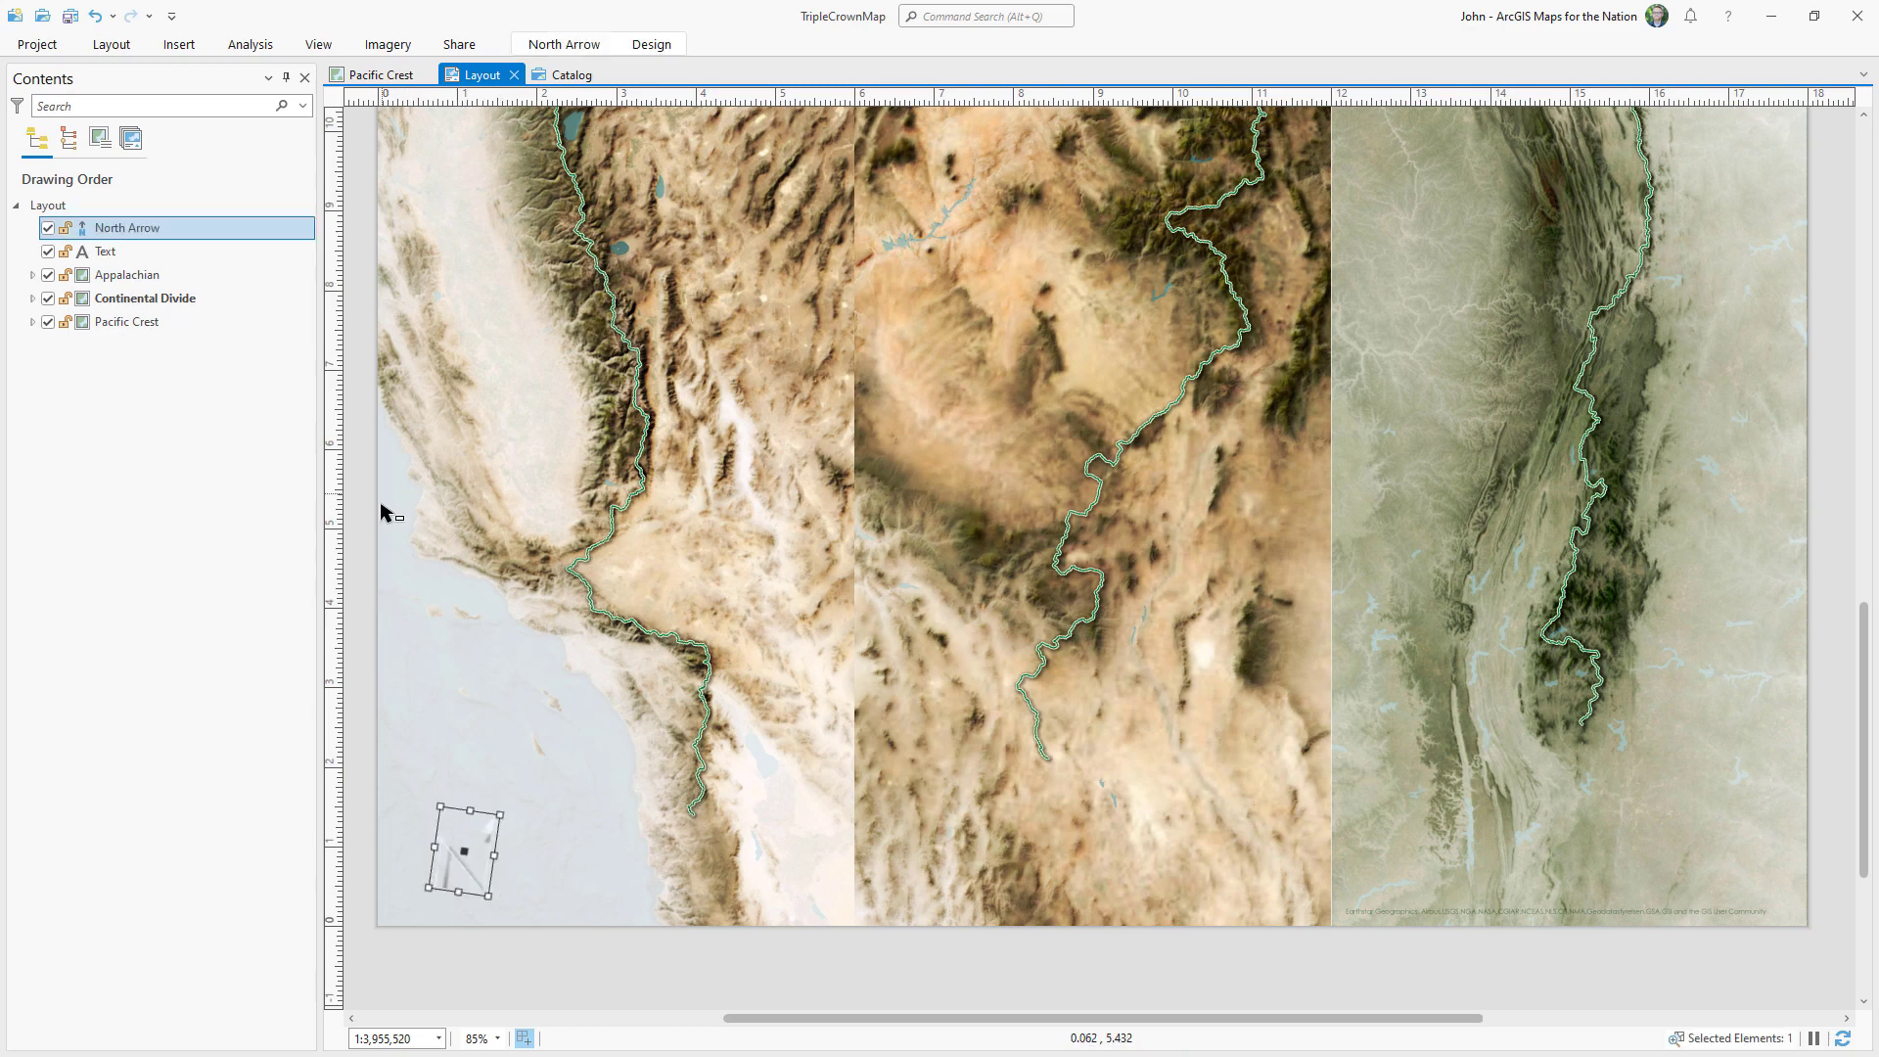
Link the north arrow to the Pacific Crest map frame.
{"action": "right_click", "coordinate": [231, 227]}
{"action": "left_click", "coordinate": [294, 760]}
{"action": "left_click", "coordinate": [1797, 386]}
{"action": "left_click", "coordinate": [1703, 431]}
Duplicate the north arrow for the other trail frames and link each copy to its own map frame.
{"action": "left_click_drag", "start_coordinate": [457, 862], "coordinate": [1395, 864], "text": "ctrl"}
{"action": "left_click", "coordinate": [1795, 384]}
{"action": "left_click", "coordinate": [1700, 433]}
{"action": "left_click", "coordinate": [1795, 385]}
{"action": "left_click", "coordinate": [1720, 411]}
{"action": "left_click", "coordinate": [1810, 115]}
Draw a rectangle graphic covering the full 18 by 24 in page over the three map frames.
{"action": "left_click", "coordinate": [765, 774]}
{"action": "scroll", "coordinate": [1107, 839], "scroll_direction": "down", "scroll_amount": 4}
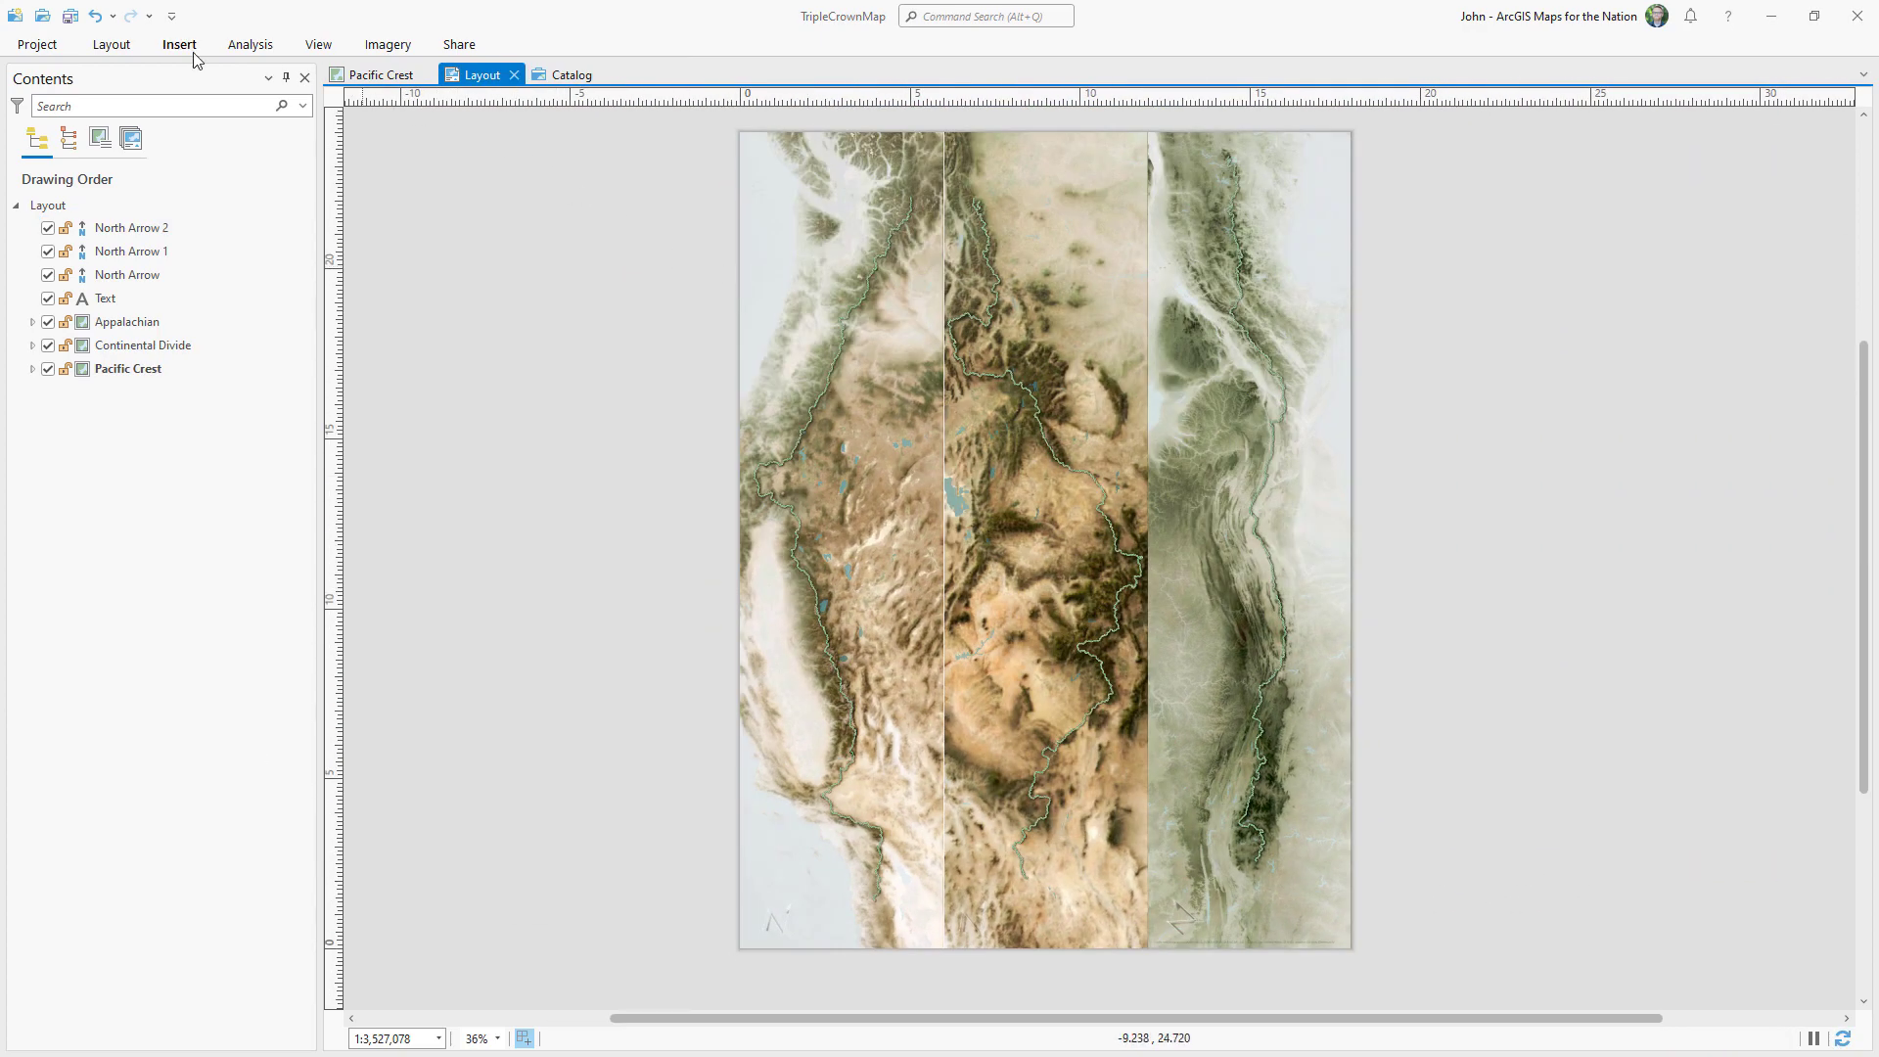
{"action": "left_click", "coordinate": [181, 45]}
{"action": "left_click", "coordinate": [1127, 75]}
{"action": "left_click_drag", "start_coordinate": [741, 134], "coordinate": [1352, 947]}
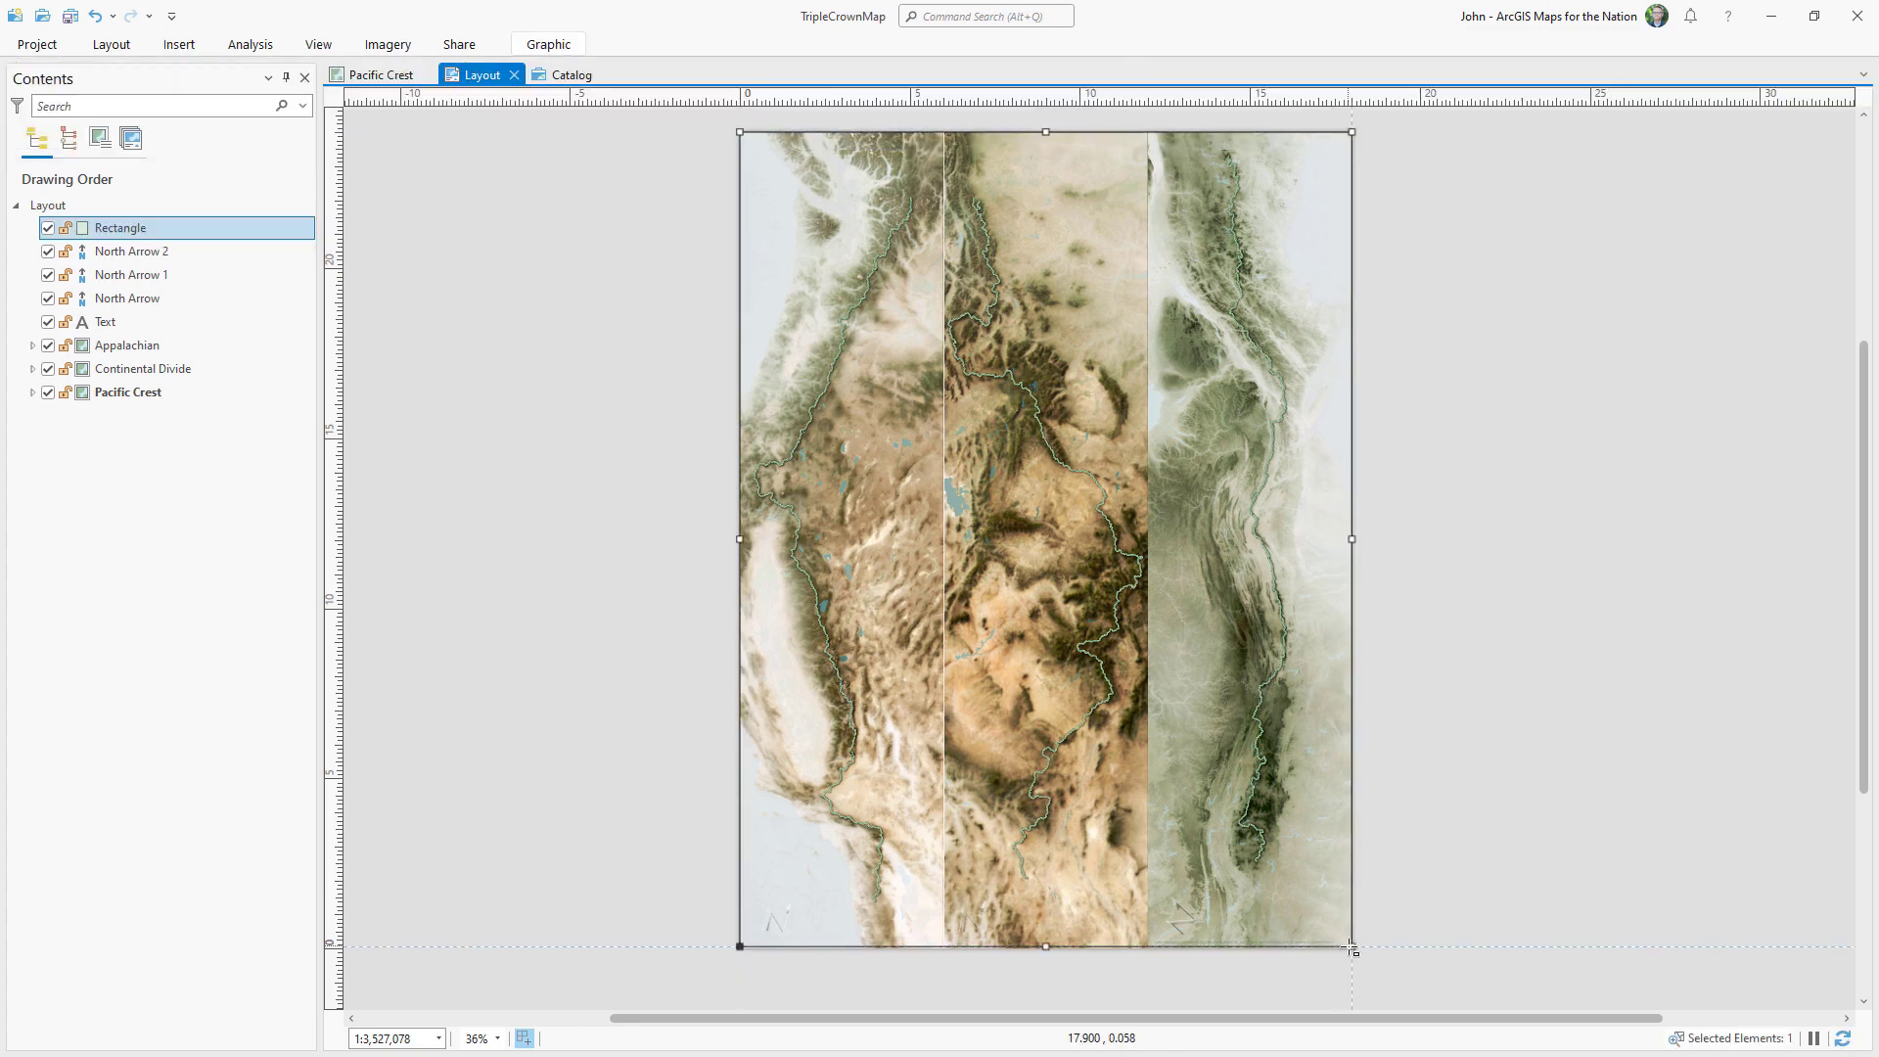
Open the page-sized rectangle's symbol settings and give it a white solid outline.
{"action": "double_click", "coordinate": [264, 227]}
{"action": "left_click", "coordinate": [1599, 168]}
{"action": "left_click", "coordinate": [1805, 366]}
{"action": "left_click", "coordinate": [1805, 367]}
{"action": "left_click", "coordinate": [1805, 366]}
{"action": "left_click", "coordinate": [1805, 378]}
{"action": "left_click", "coordinate": [1799, 344]}
{"action": "left_click", "coordinate": [1633, 422]}
Change the page-sized rectangle's fill to a gradient with a partly transparent black start colour.
{"action": "left_click", "coordinate": [1684, 286]}
{"action": "left_click", "coordinate": [1657, 343]}
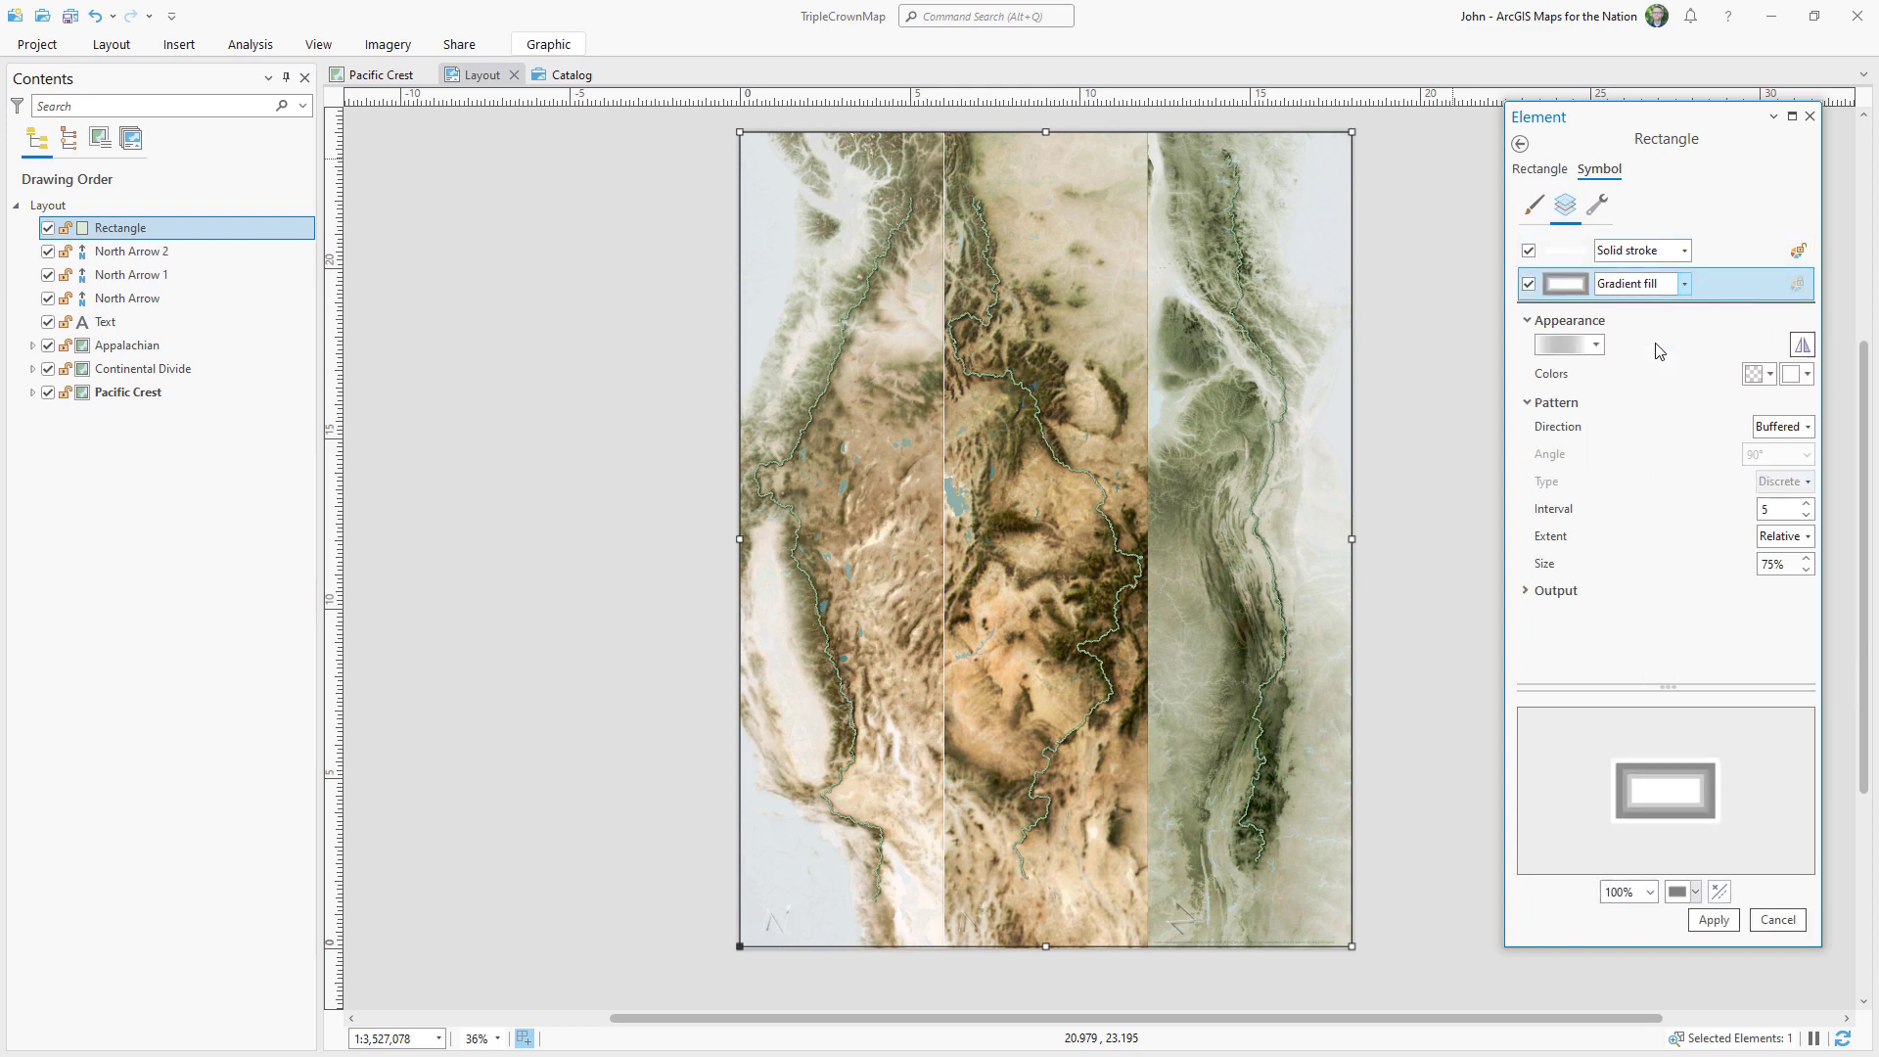
{"action": "left_click", "coordinate": [1751, 376]}
{"action": "left_click", "coordinate": [1635, 662]}
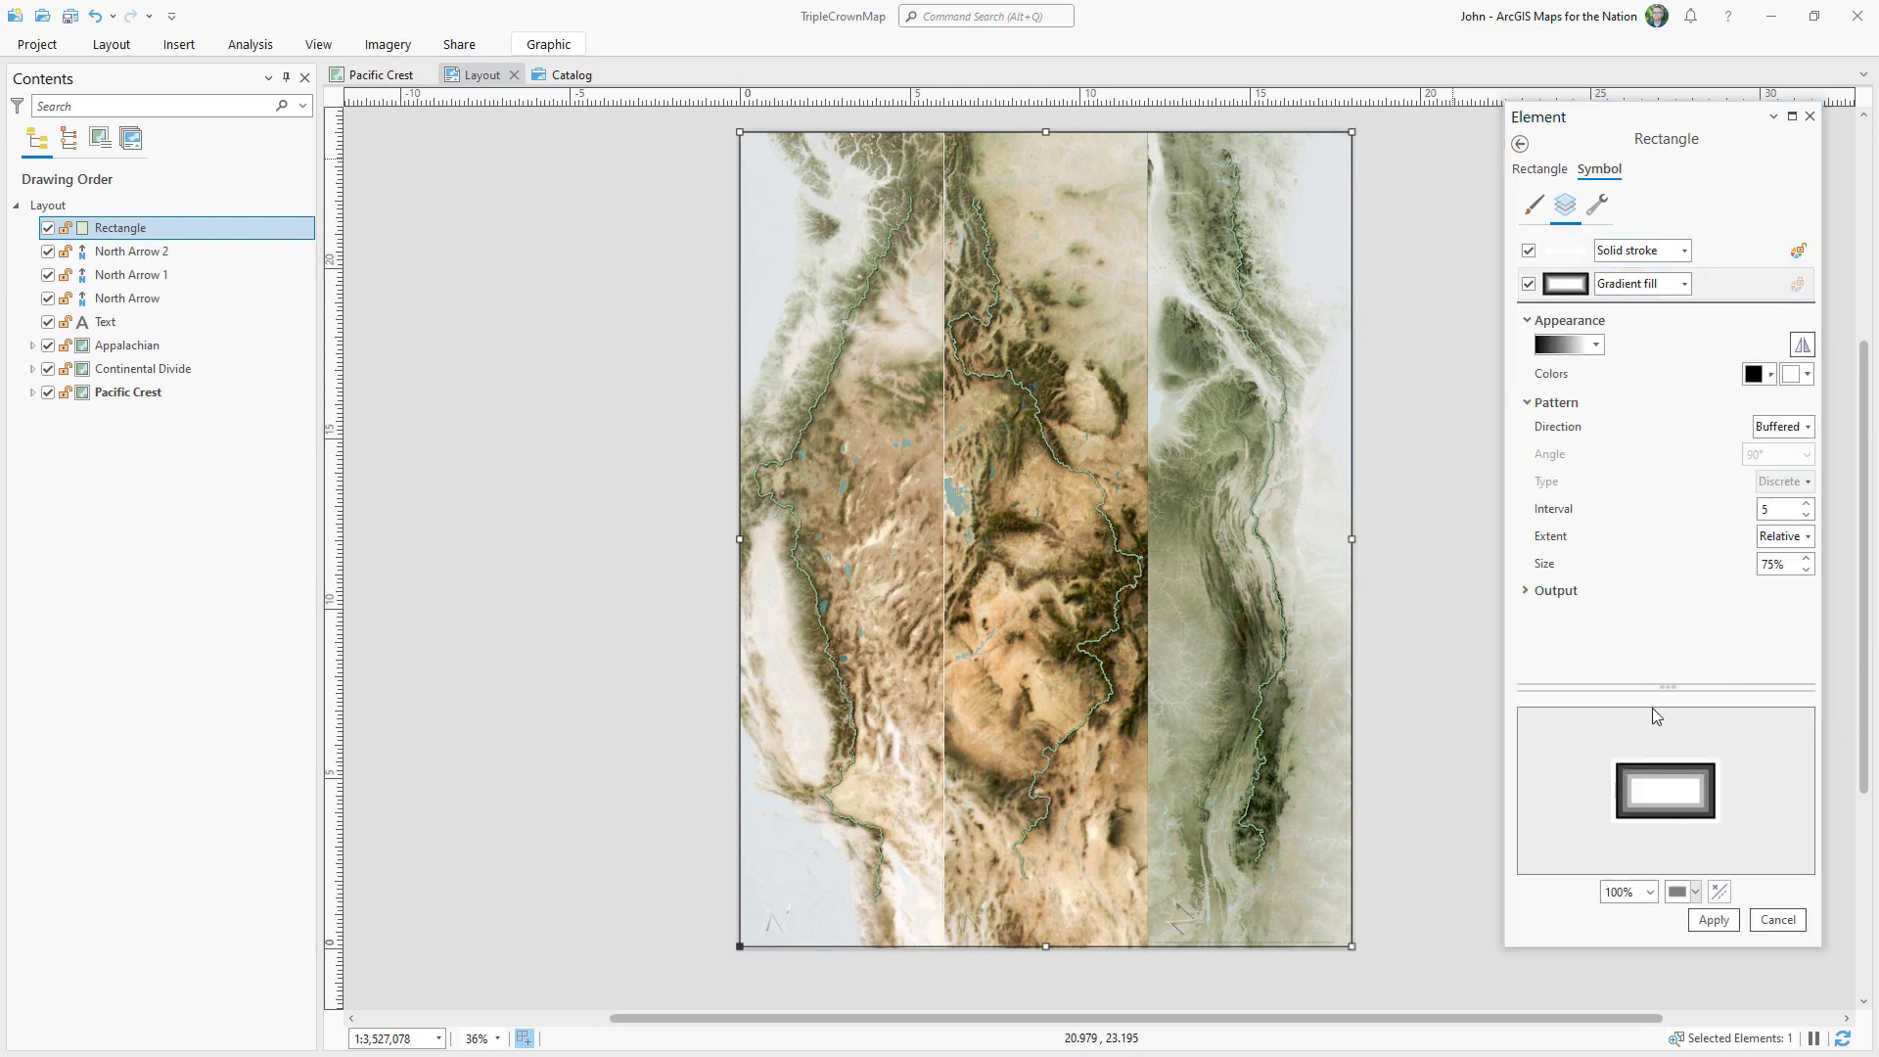
{"action": "left_click", "coordinate": [1757, 378]}
{"action": "left_click", "coordinate": [1653, 711]}
{"action": "left_click", "coordinate": [1759, 672]}
Set the gradient's end colour to black with 100% transparency.
{"action": "left_click", "coordinate": [1794, 378]}
{"action": "left_click", "coordinate": [1637, 661]}
{"action": "left_click", "coordinate": [1793, 378]}
{"action": "left_click", "coordinate": [1656, 711]}
{"action": "left_click", "coordinate": [1664, 609]}
{"action": "type", "text": "100"}
{"action": "left_click", "coordinate": [1760, 671]}
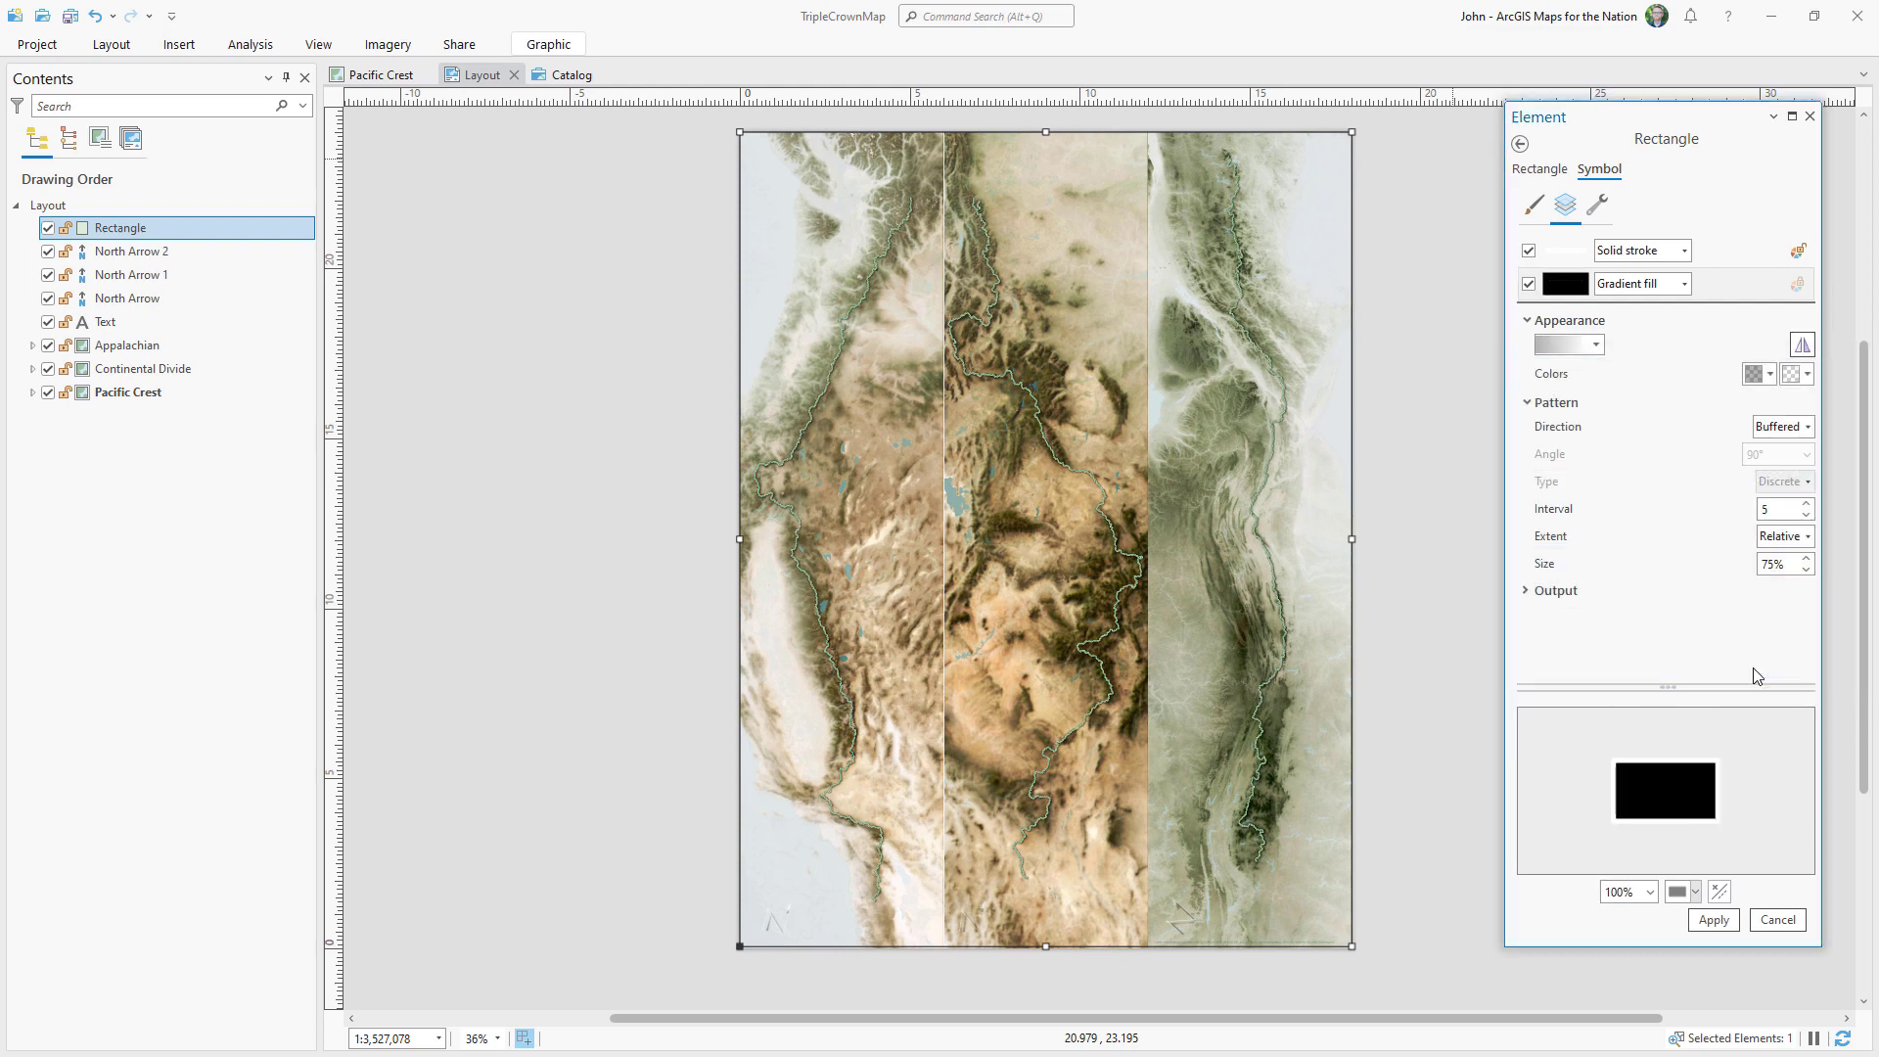
Give the gradient an absolute extent of 50 pt with an interval of 25 and apply it to the rectangle.
{"action": "left_click", "coordinate": [1782, 536]}
{"action": "left_click", "coordinate": [1777, 560]}
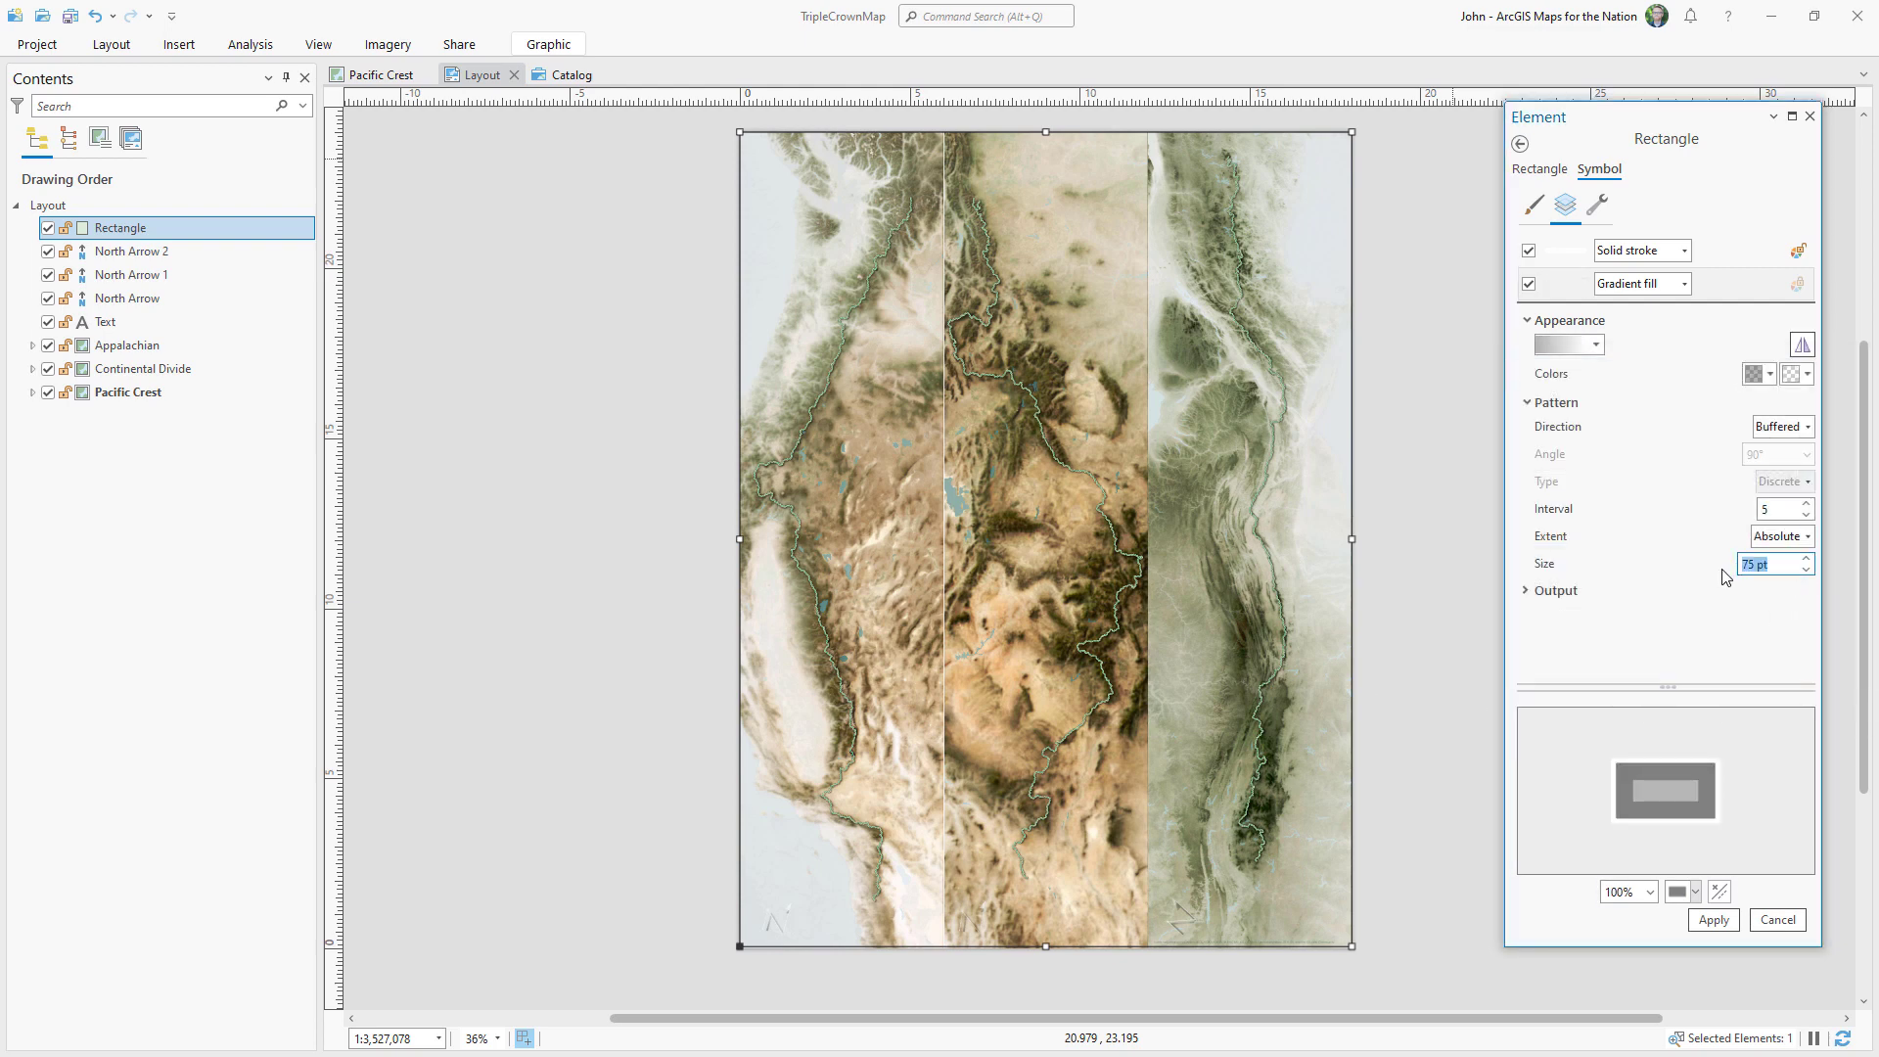
{"action": "left_click", "coordinate": [1780, 513]}
{"action": "left_click", "coordinate": [1714, 921]}
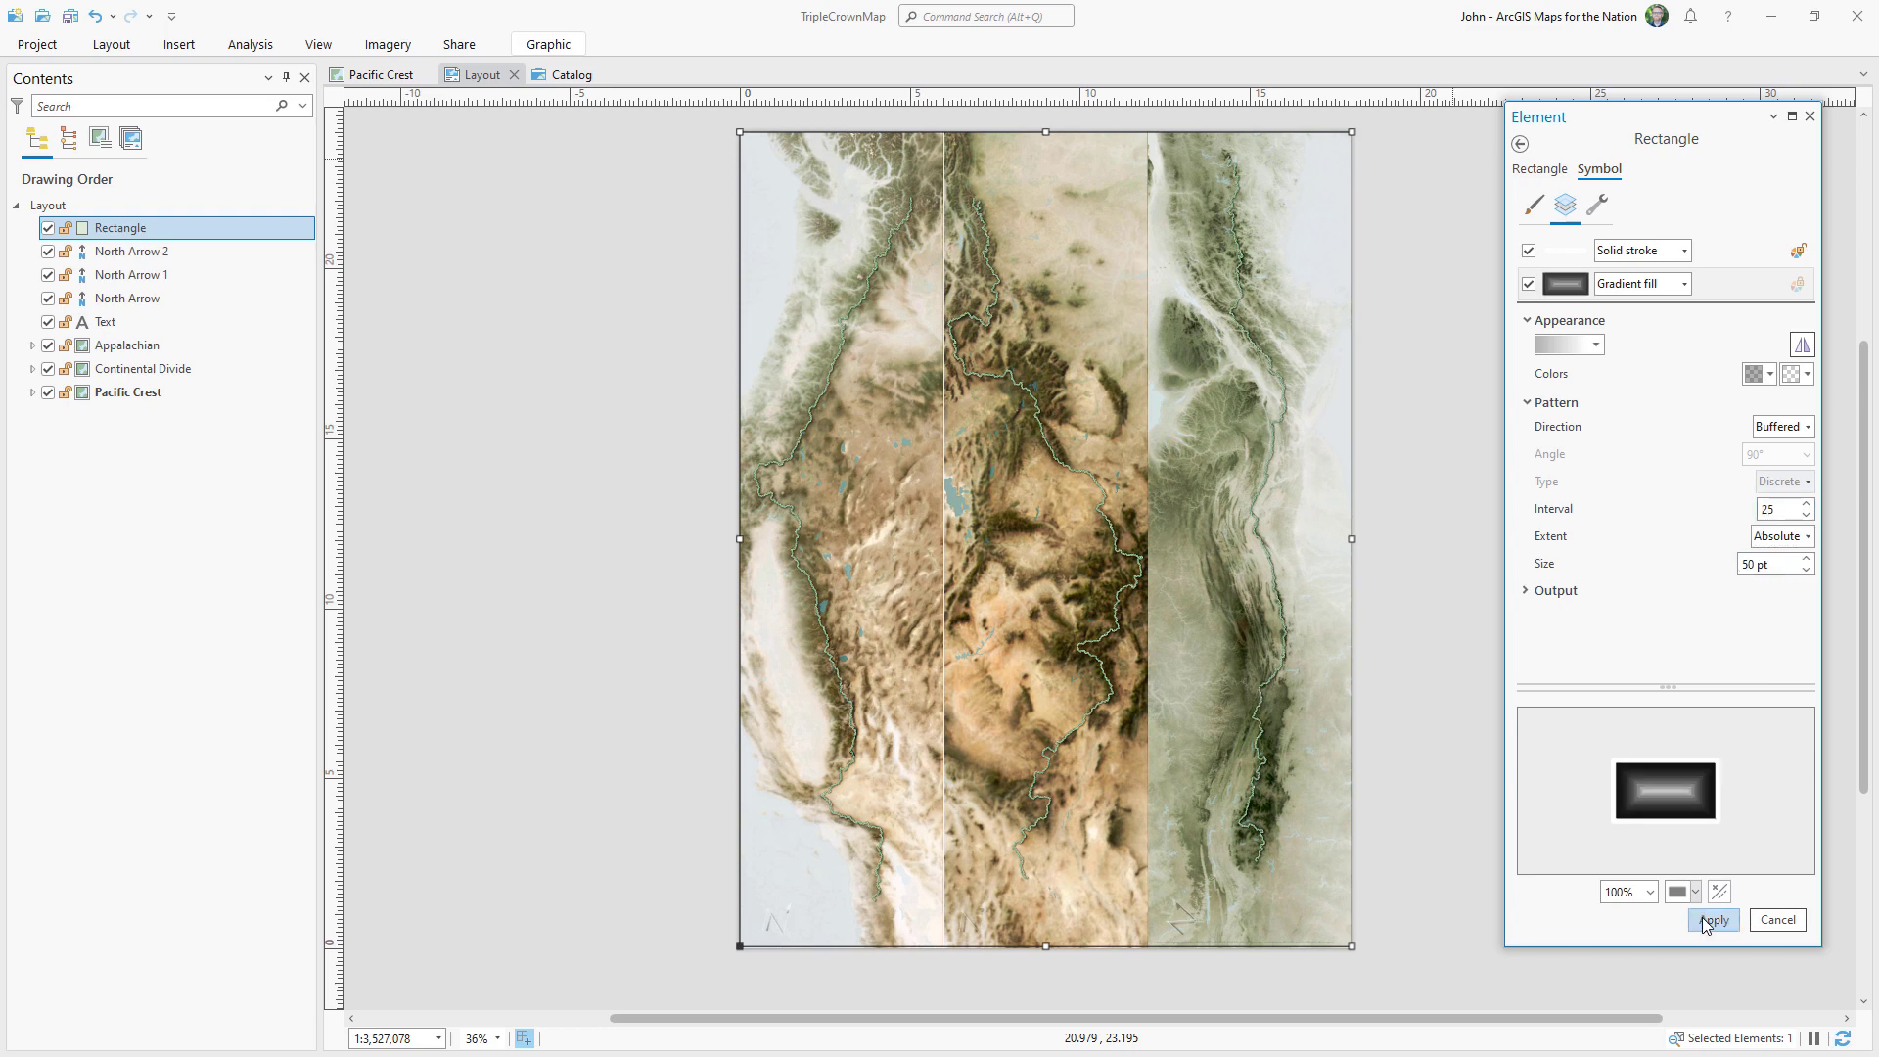
Try 70% transparency for the gradient's black start colour and settle on 90%, applying each value.
{"action": "left_click", "coordinate": [1753, 375]}
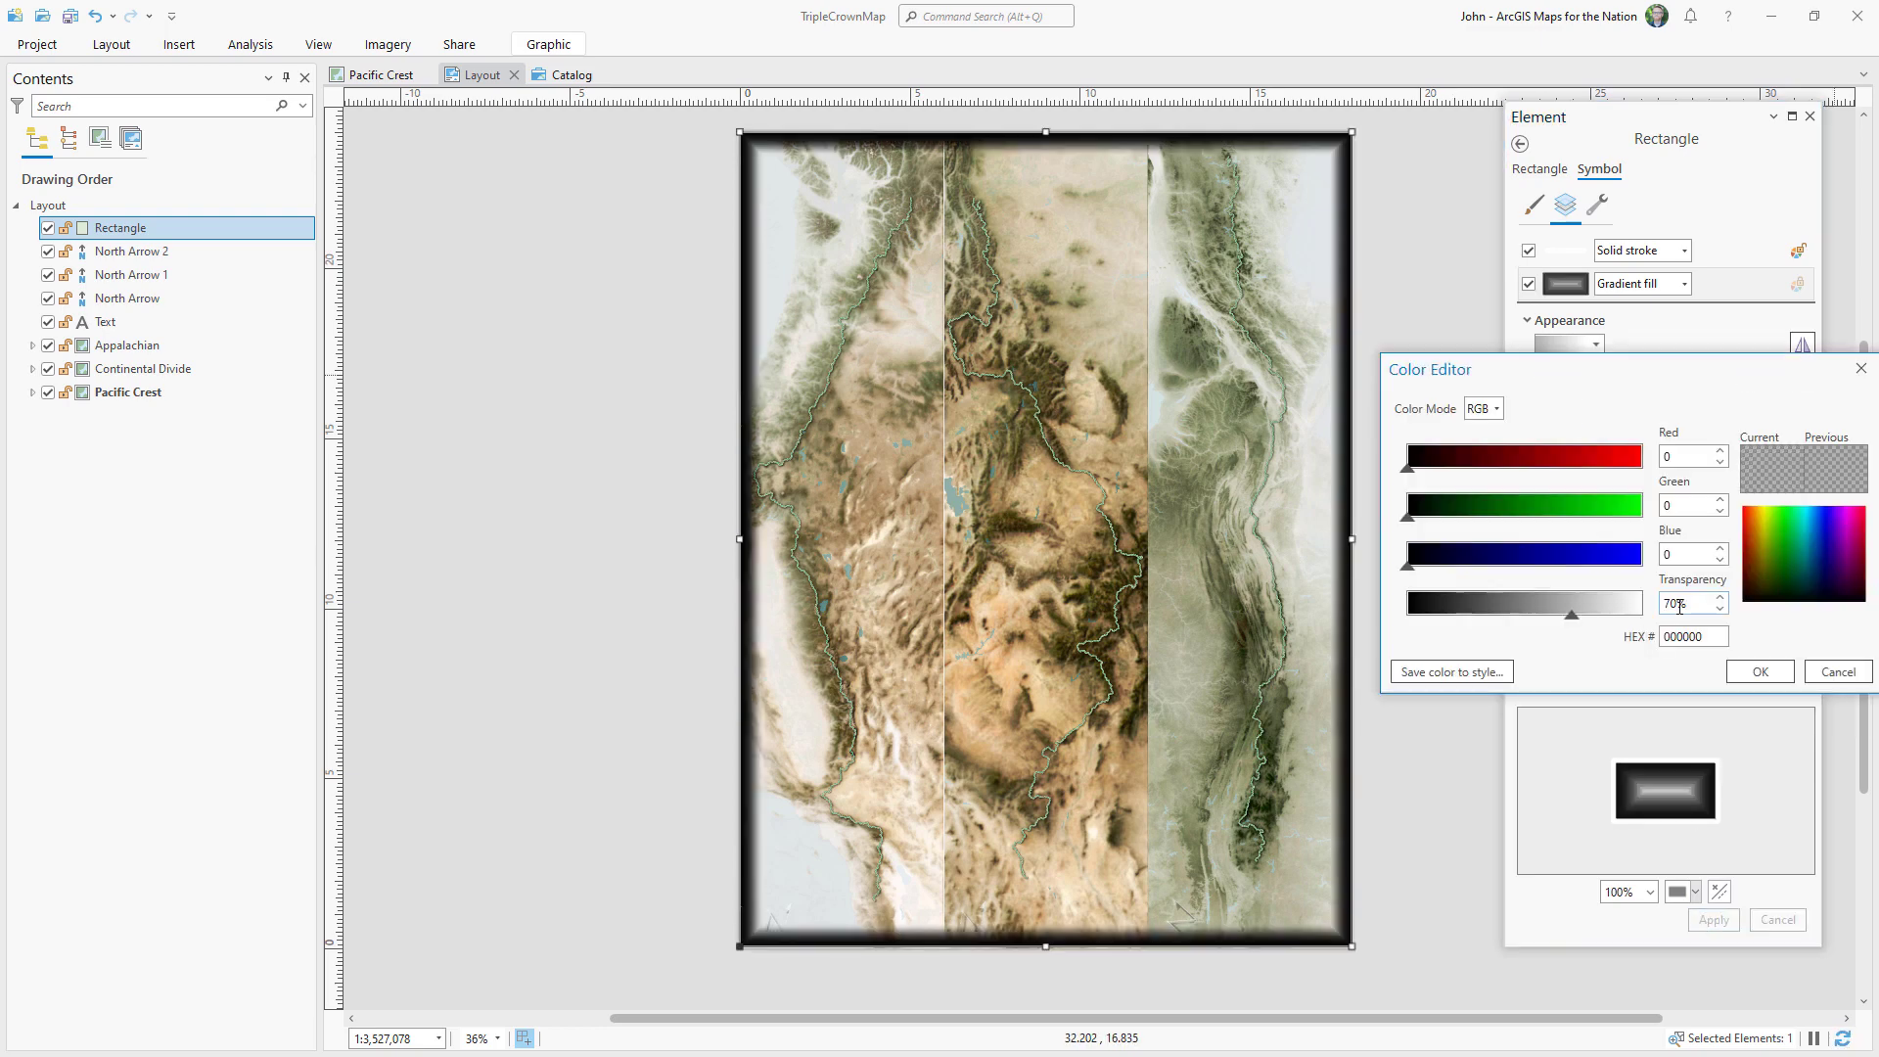
{"action": "key", "text": "Return"}
{"action": "left_click", "coordinate": [1714, 920]}
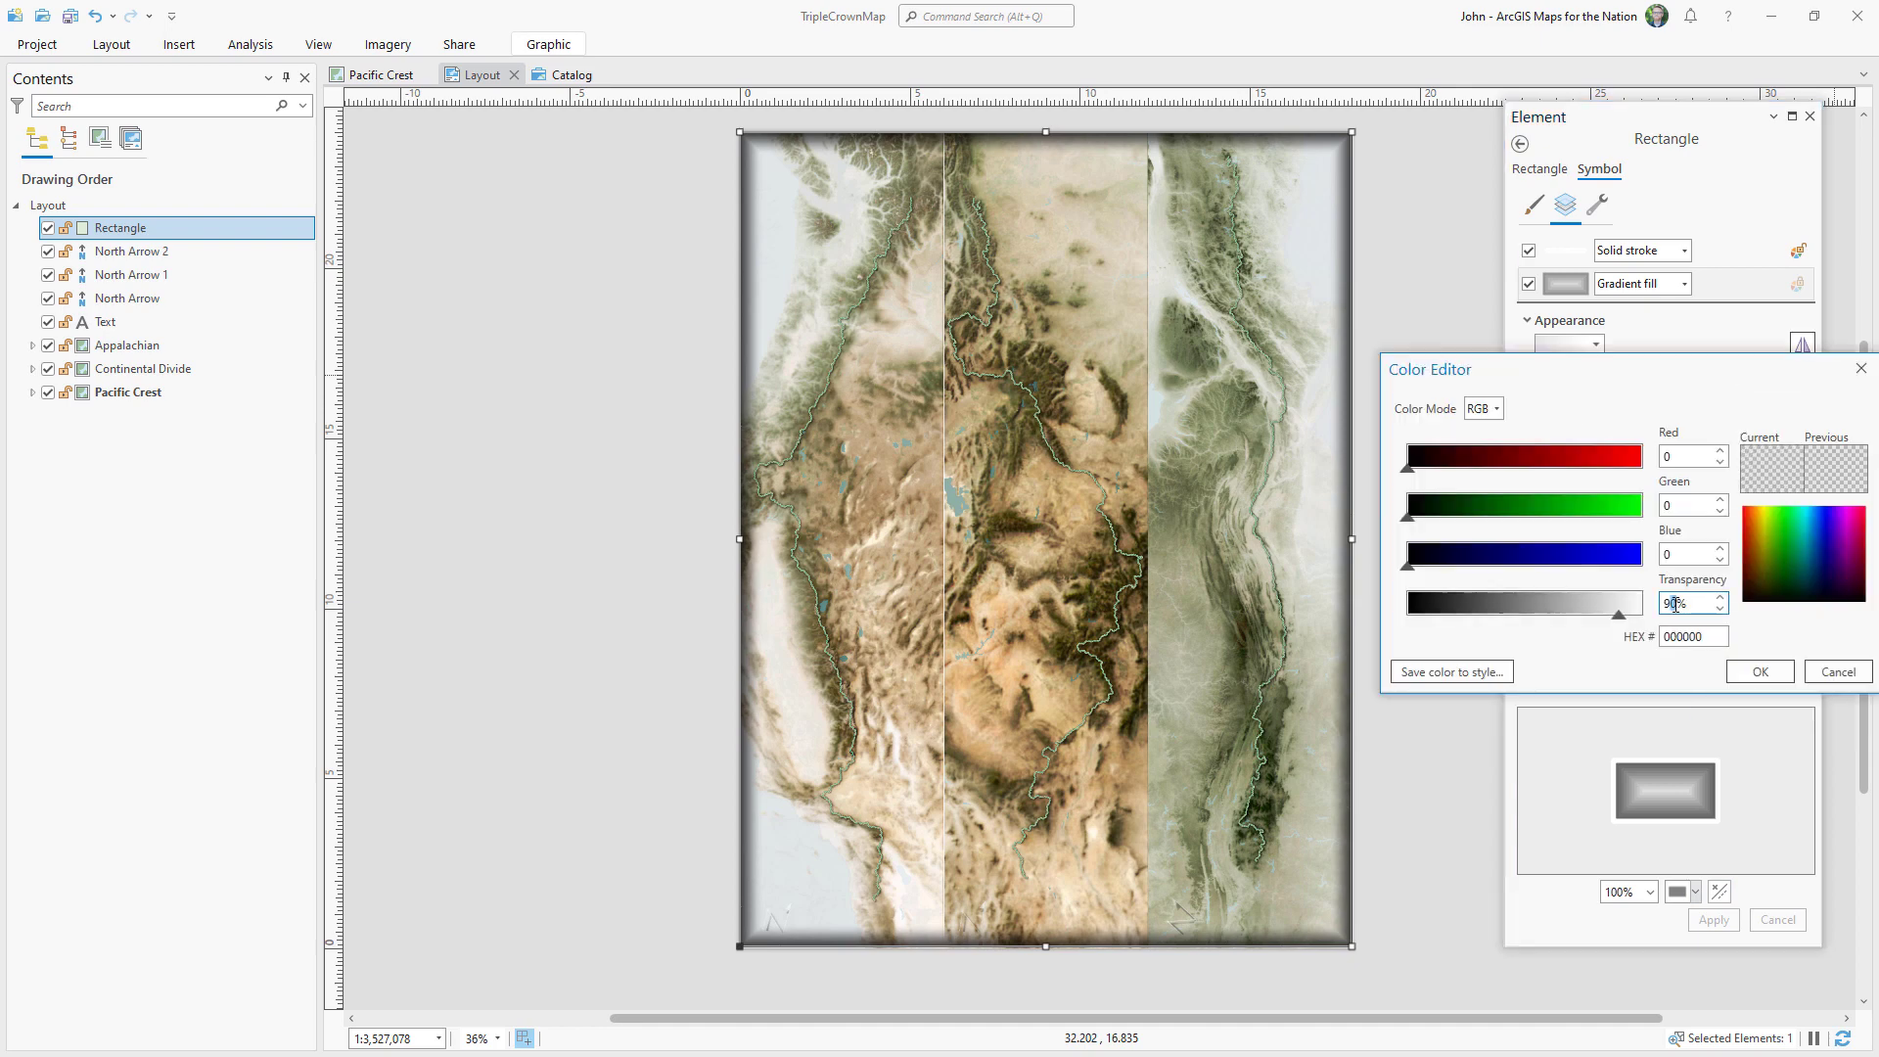
{"action": "key", "text": "Return"}
{"action": "left_click", "coordinate": [1808, 375]}
{"action": "left_click", "coordinate": [1664, 705]}
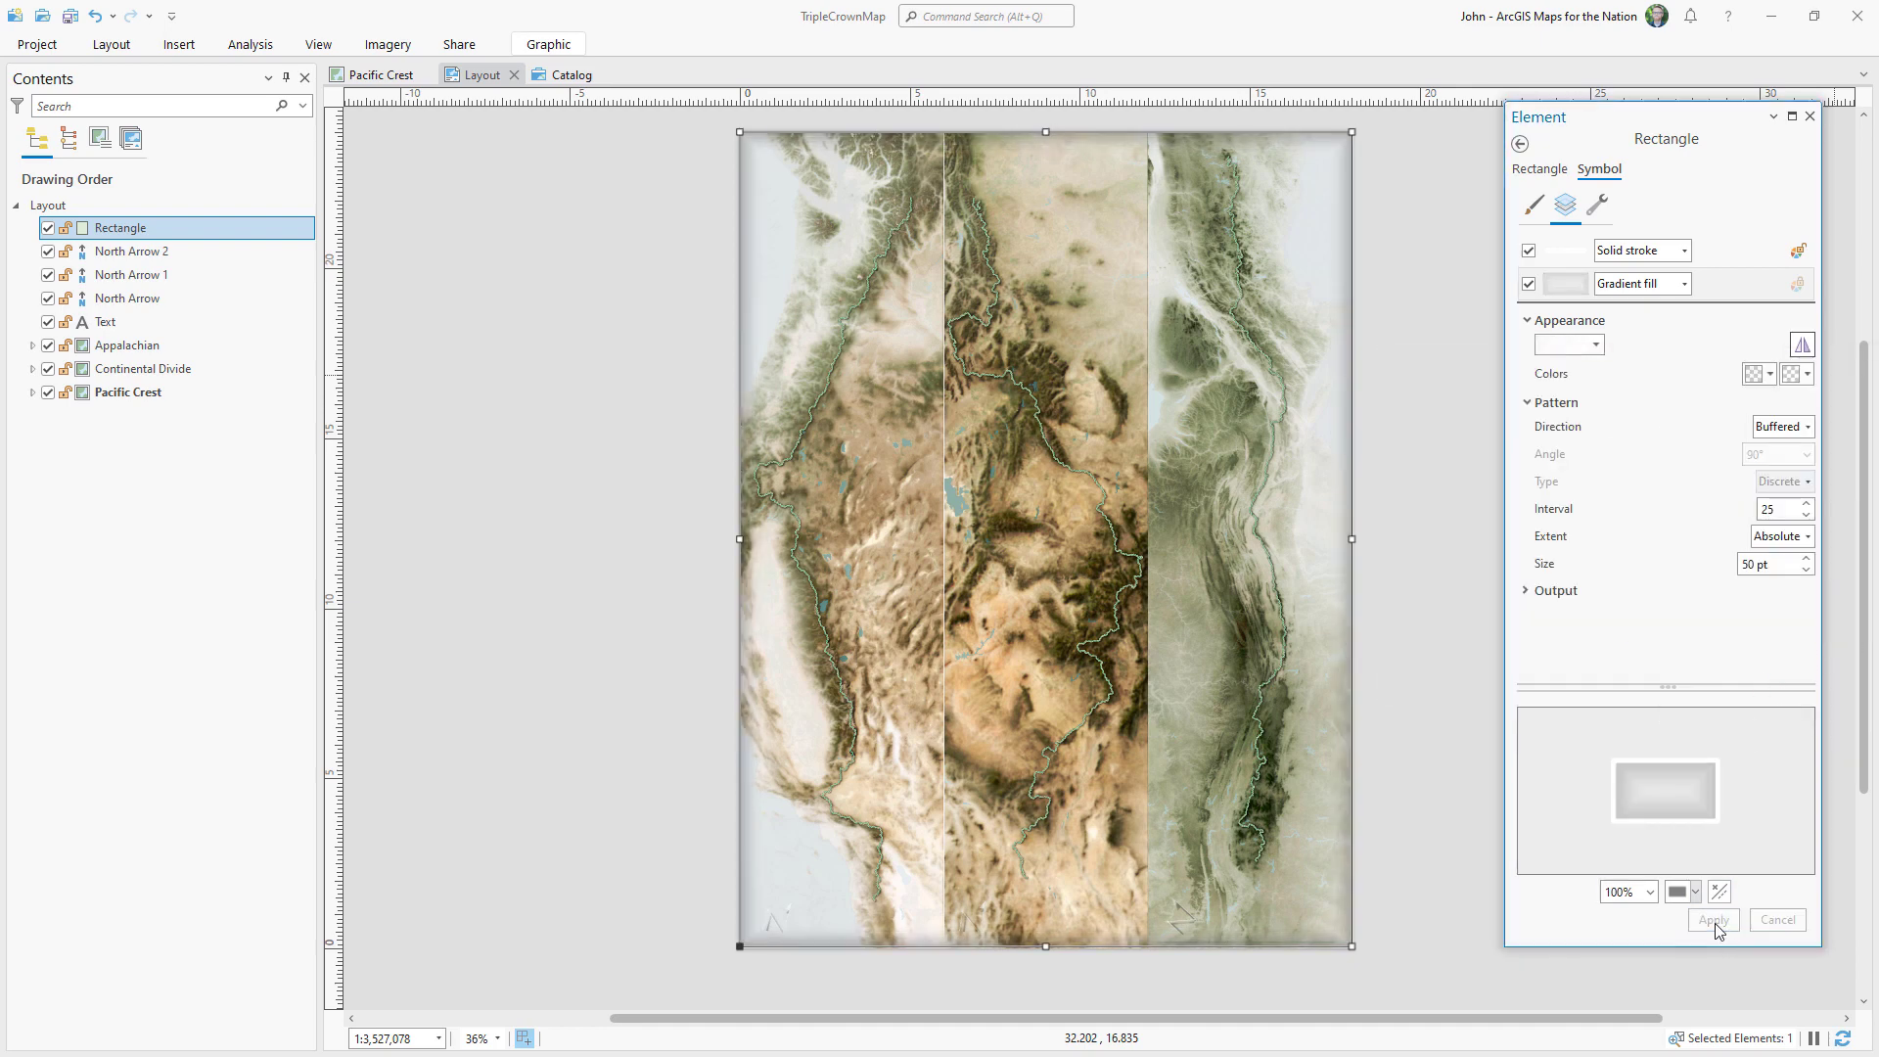
Rename the page-sized rectangle Vignette and draw a header rectangle about 18 by 0.83 in across the page's upper edge.
{"action": "left_click", "coordinate": [1452, 881]}
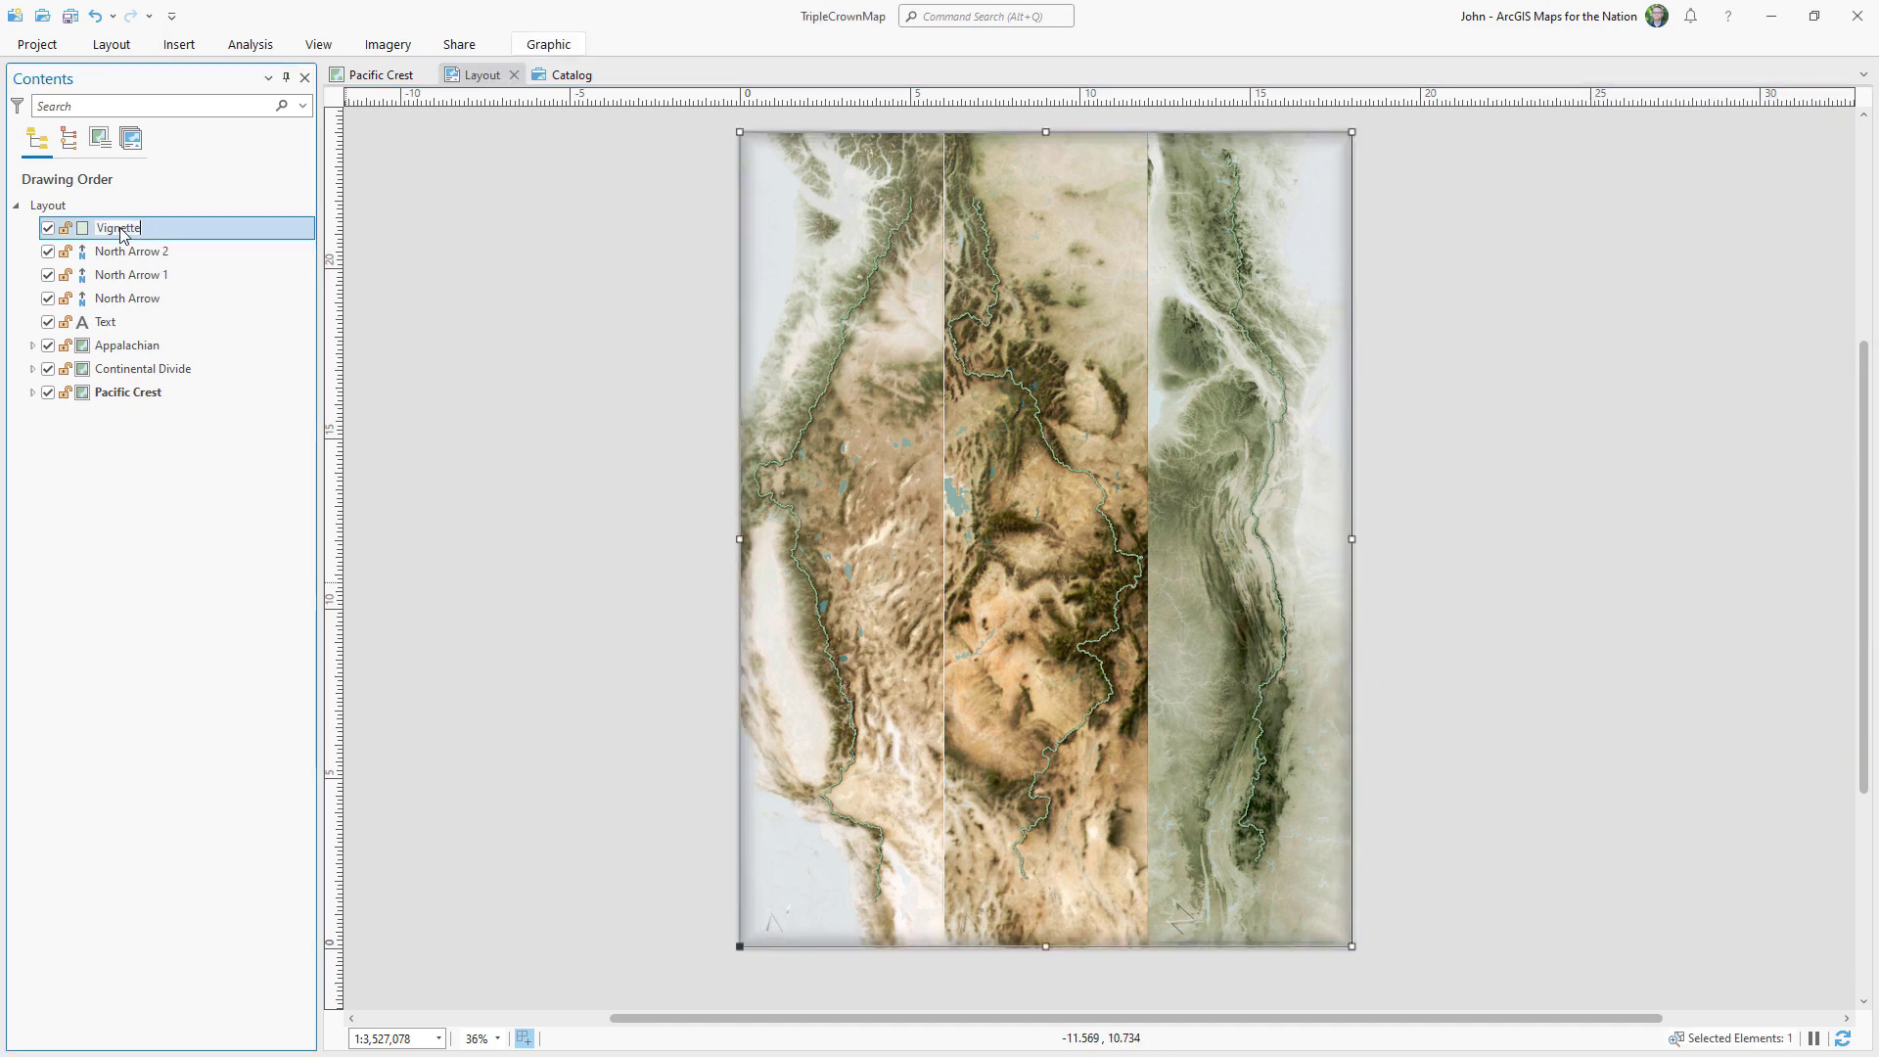
{"action": "left_click", "coordinate": [167, 46]}
{"action": "left_click", "coordinate": [1118, 78]}
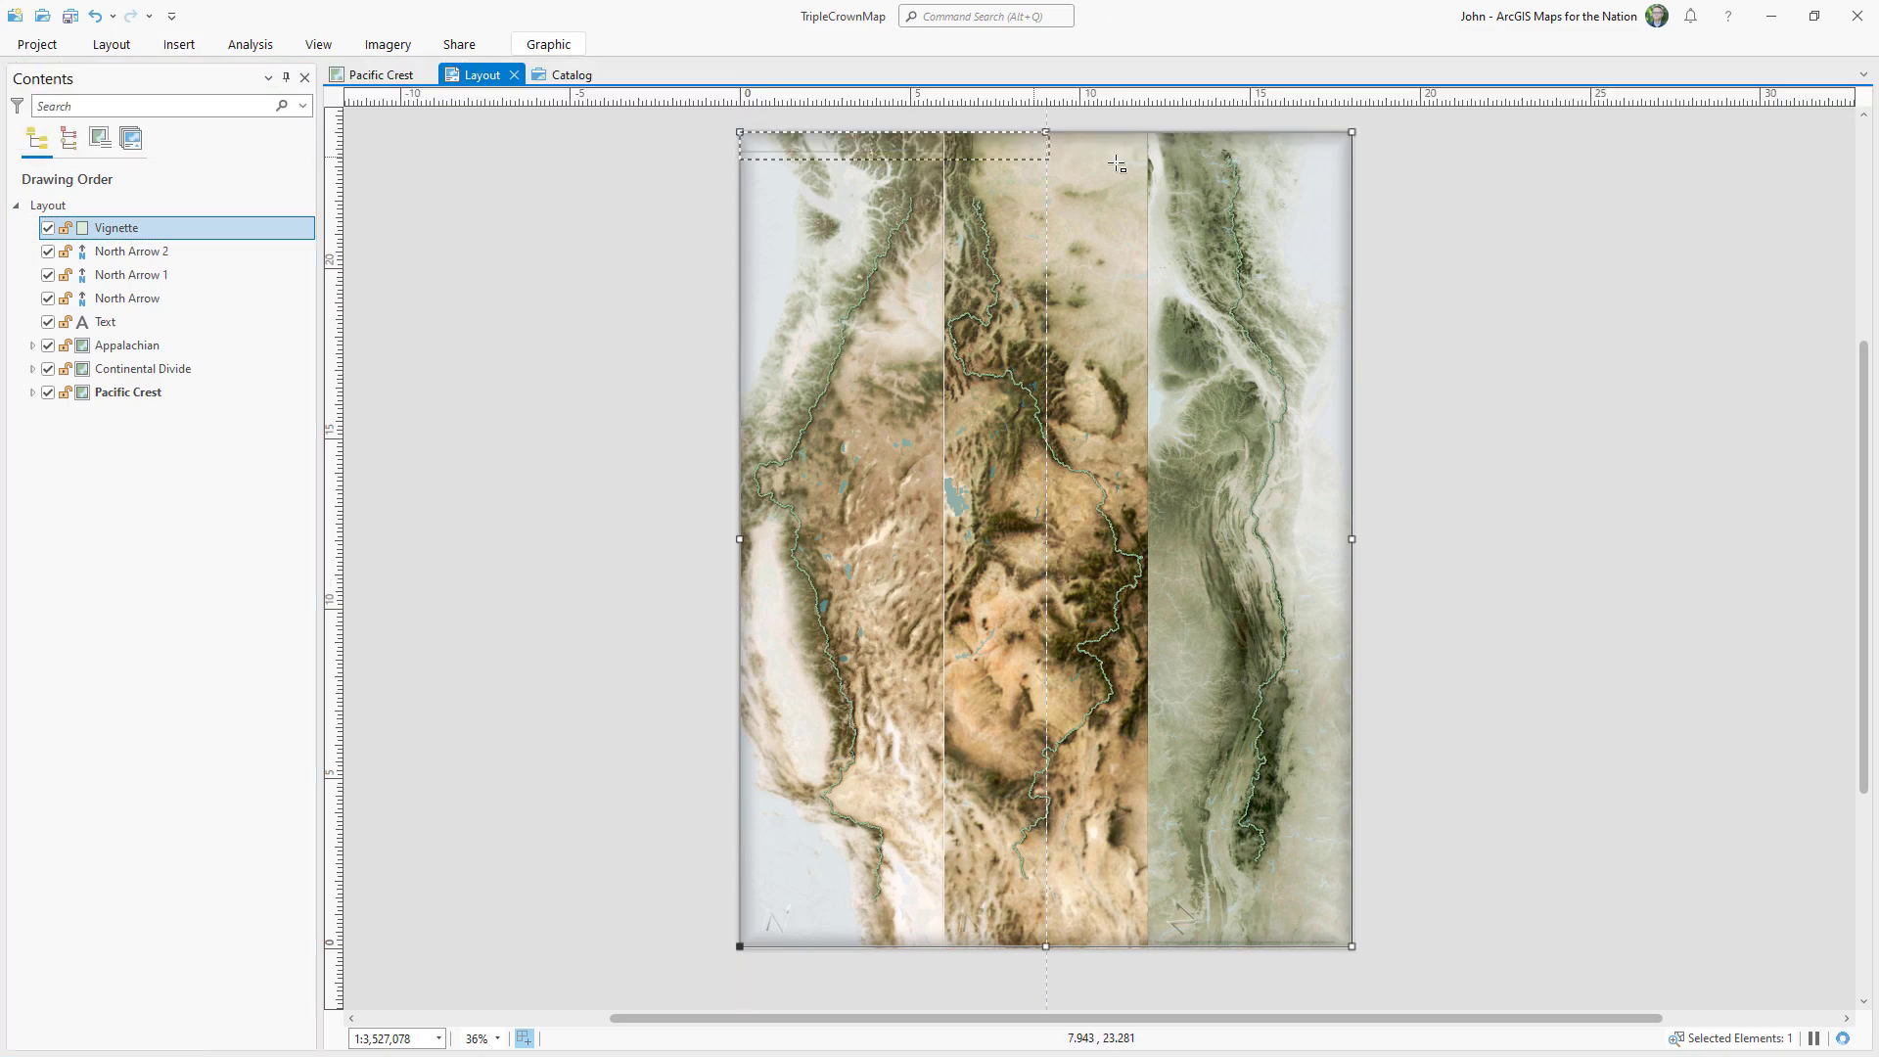
{"action": "left_click_drag", "start_coordinate": [1357, 165], "coordinate": [1355, 162]}
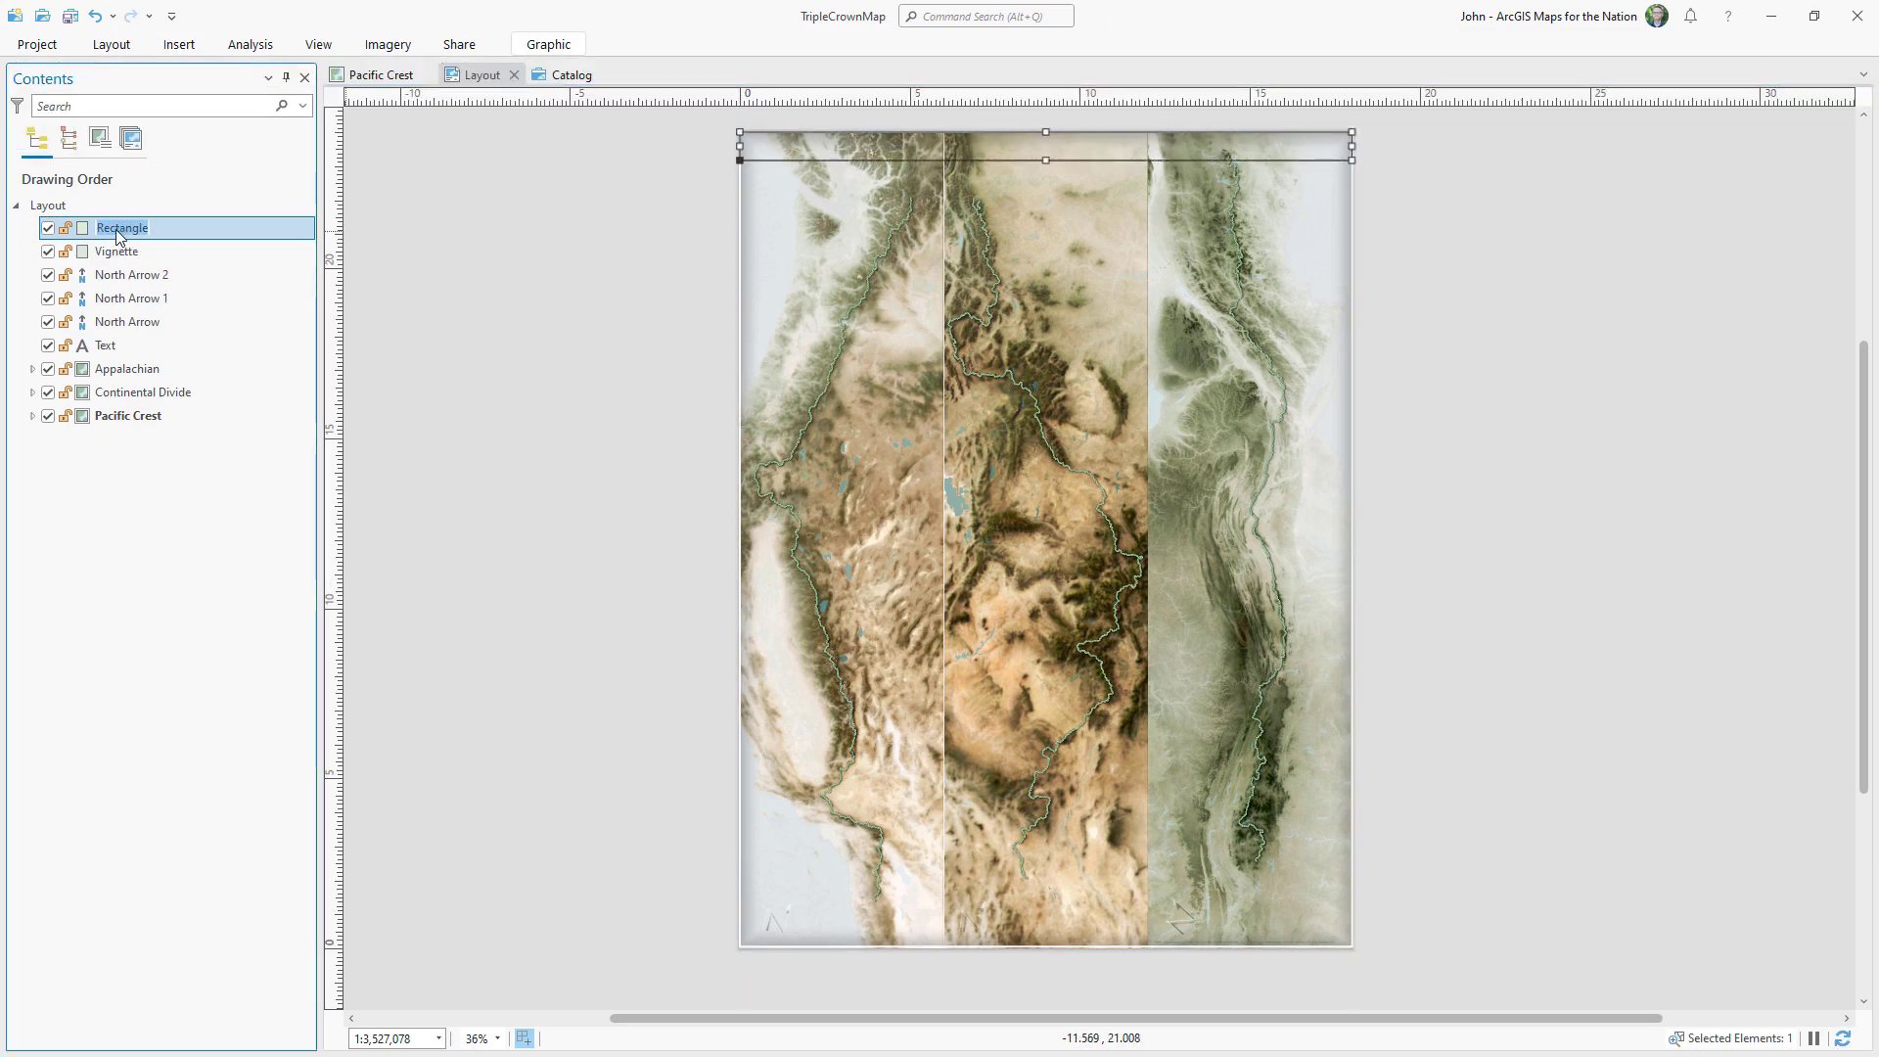
Rename the new rectangle Header and open its symbol settings.
{"action": "right_click", "coordinate": [282, 231]}
{"action": "left_click", "coordinate": [373, 541]}
{"action": "scroll", "coordinate": [1082, 126], "scroll_direction": "up", "scroll_amount": 3}
{"action": "left_click", "coordinate": [1599, 168]}
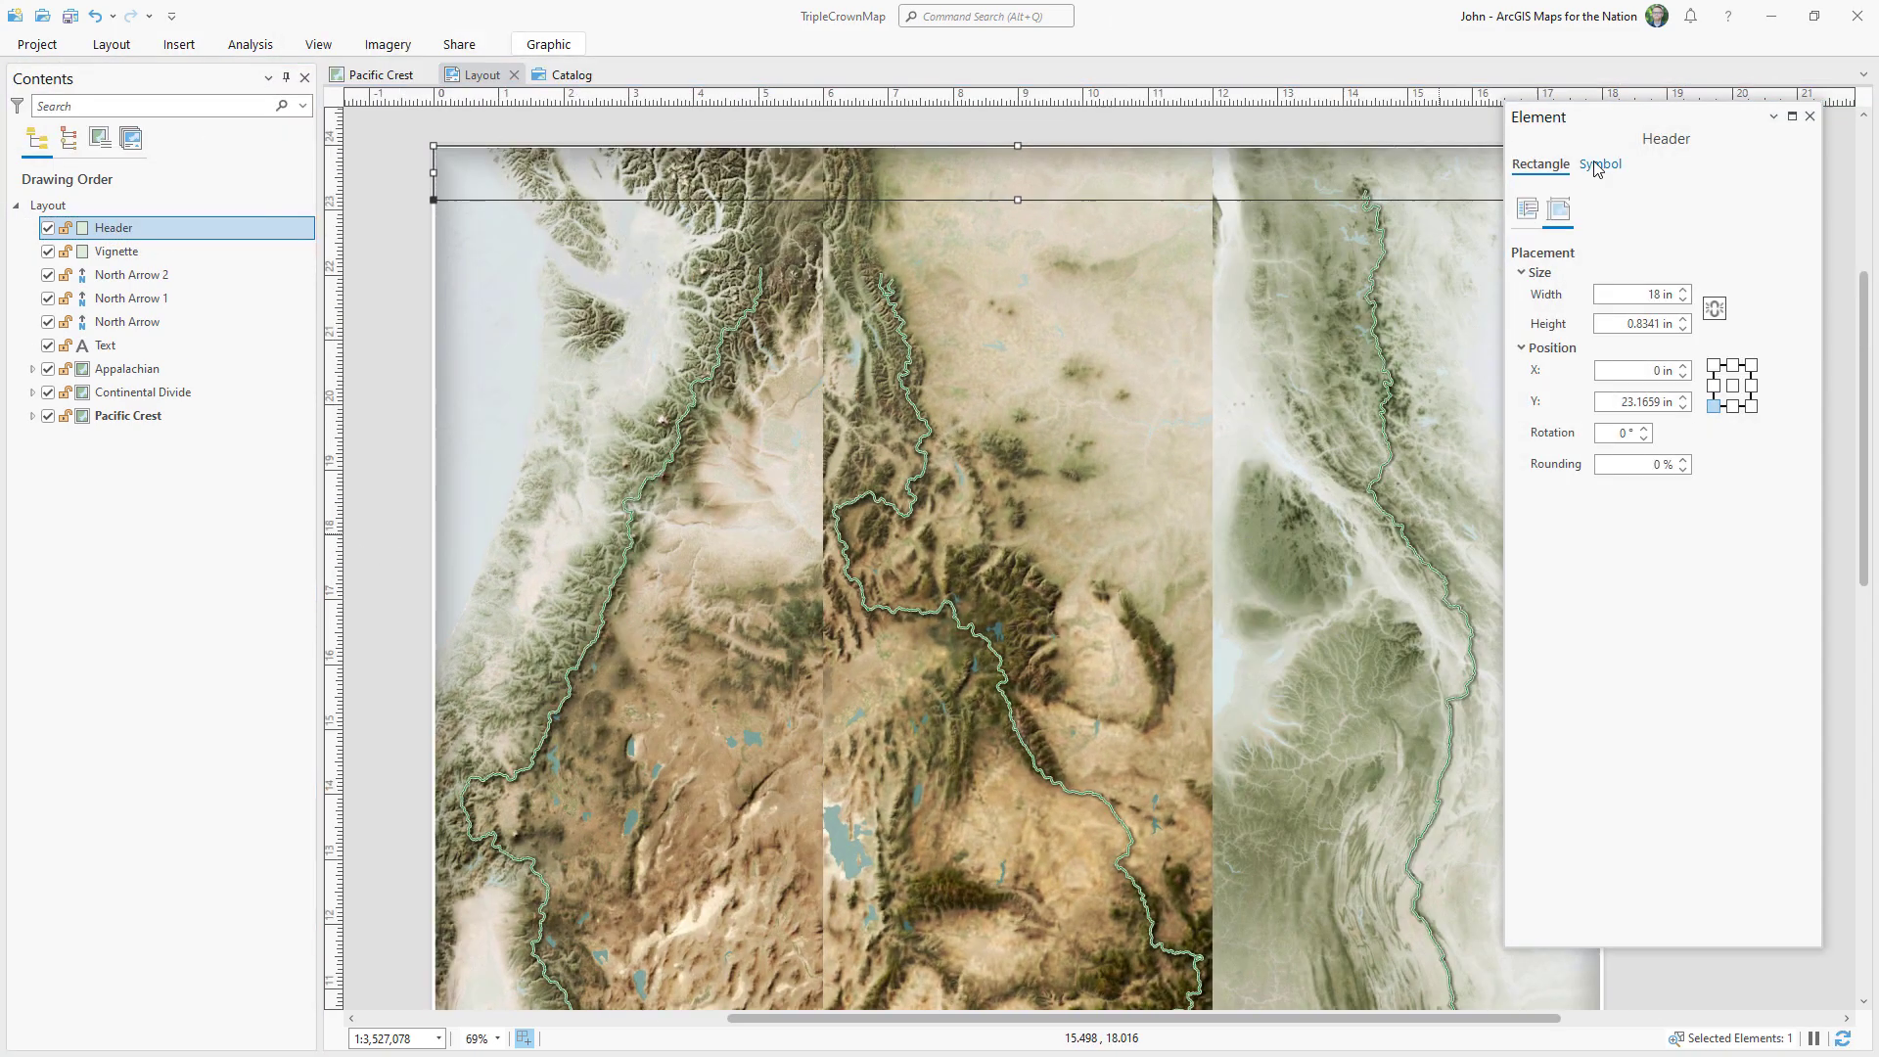
Turn off the header rectangle's outline and give it a partly transparent white solid fill.
{"action": "left_click", "coordinate": [1528, 251]}
{"action": "left_click", "coordinate": [1565, 284]}
{"action": "left_click", "coordinate": [1797, 343]}
{"action": "left_click", "coordinate": [1632, 458]}
{"action": "left_click", "coordinate": [1797, 344]}
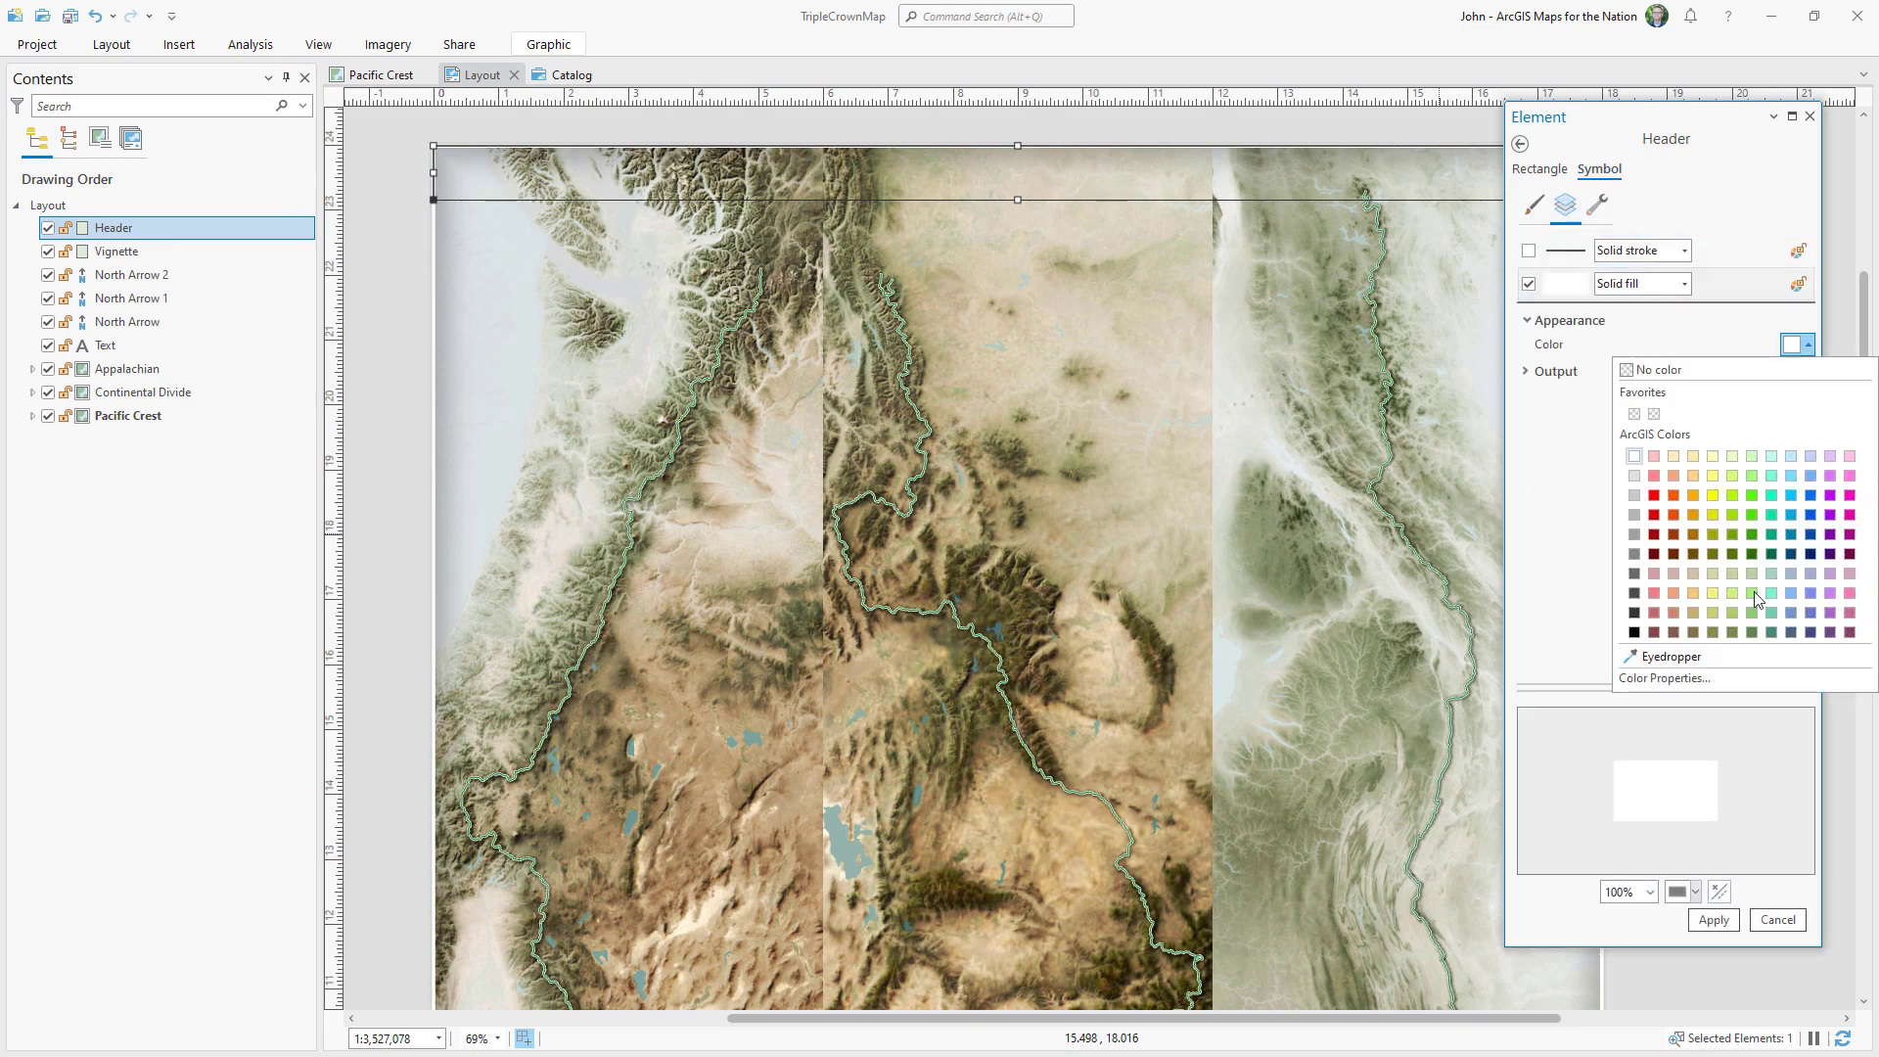
{"action": "left_click", "coordinate": [1682, 675]}
{"action": "type", "text": "100"}
{"action": "key", "text": "Return"}
{"action": "left_click", "coordinate": [1714, 921]}
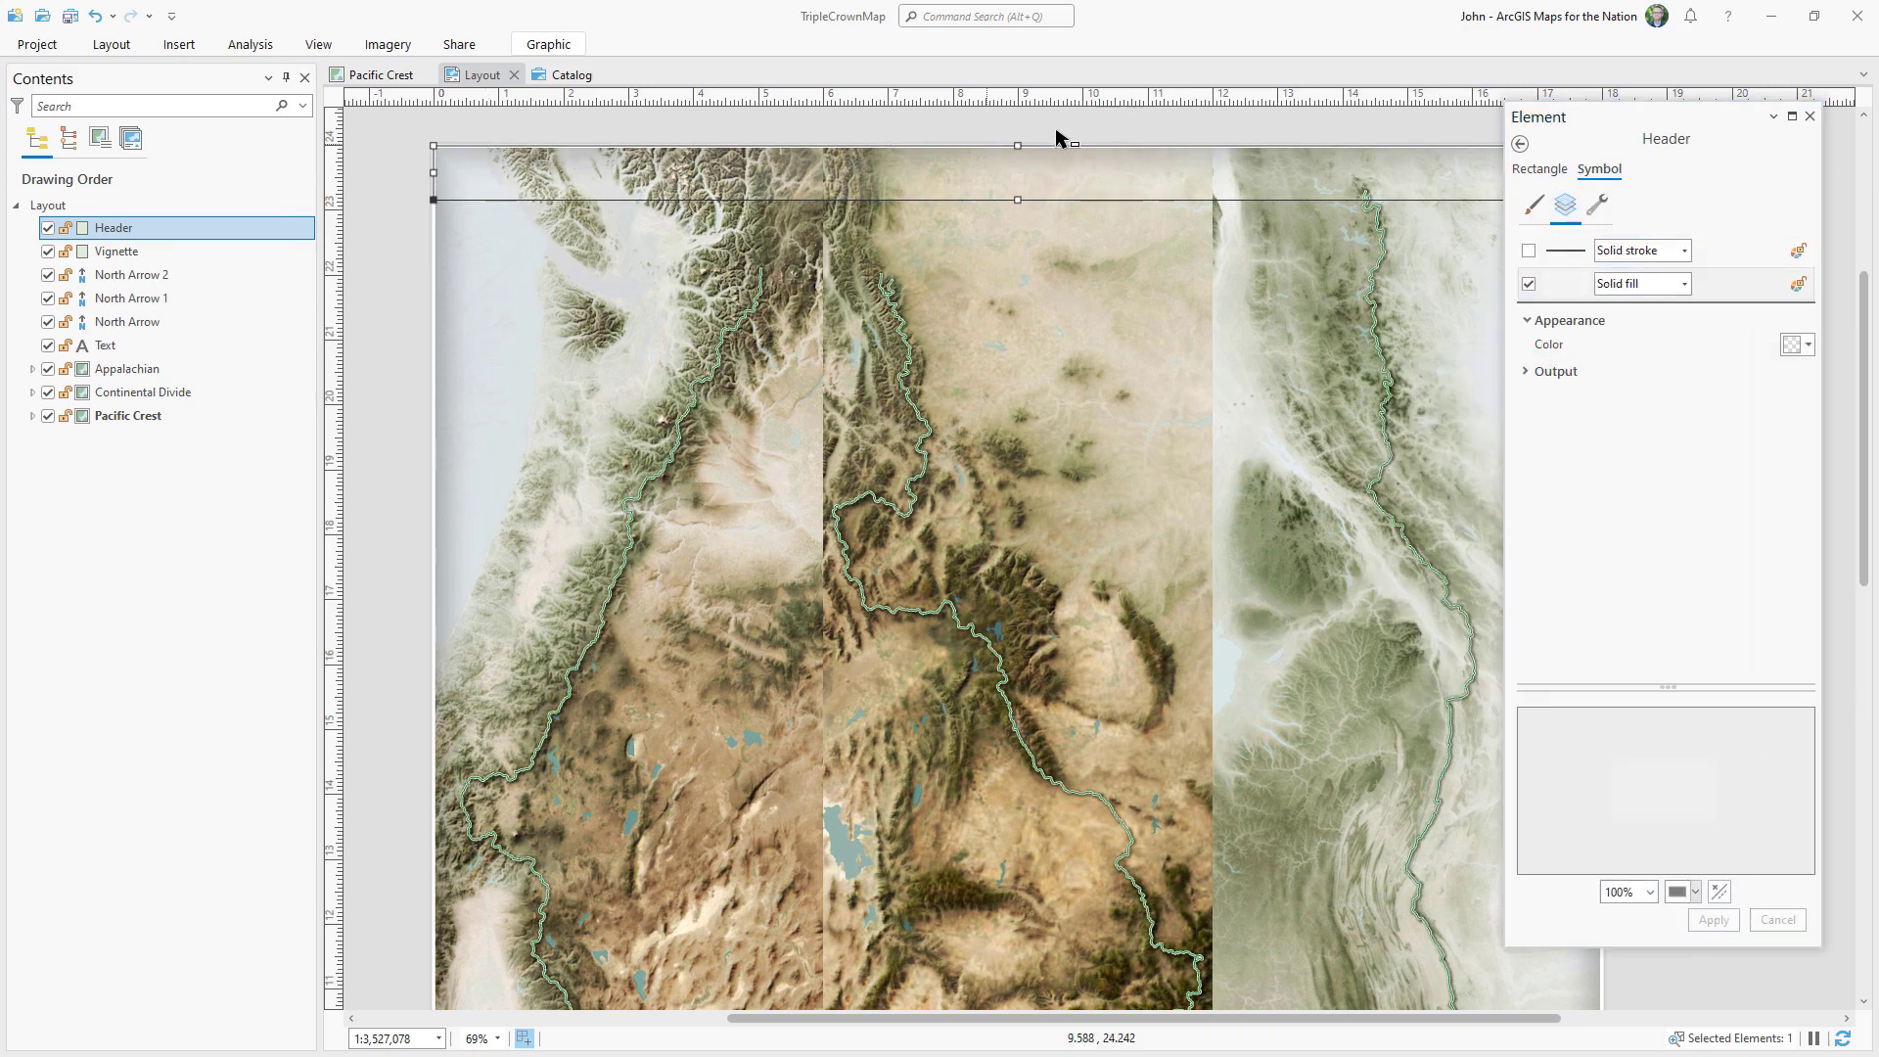
Copy the Header rectangle and paste the duplicate into the layout.
{"action": "right_click", "coordinate": [282, 231]}
{"action": "left_click", "coordinate": [323, 96]}
{"action": "right_click", "coordinate": [297, 206]}
{"action": "left_click", "coordinate": [361, 285]}
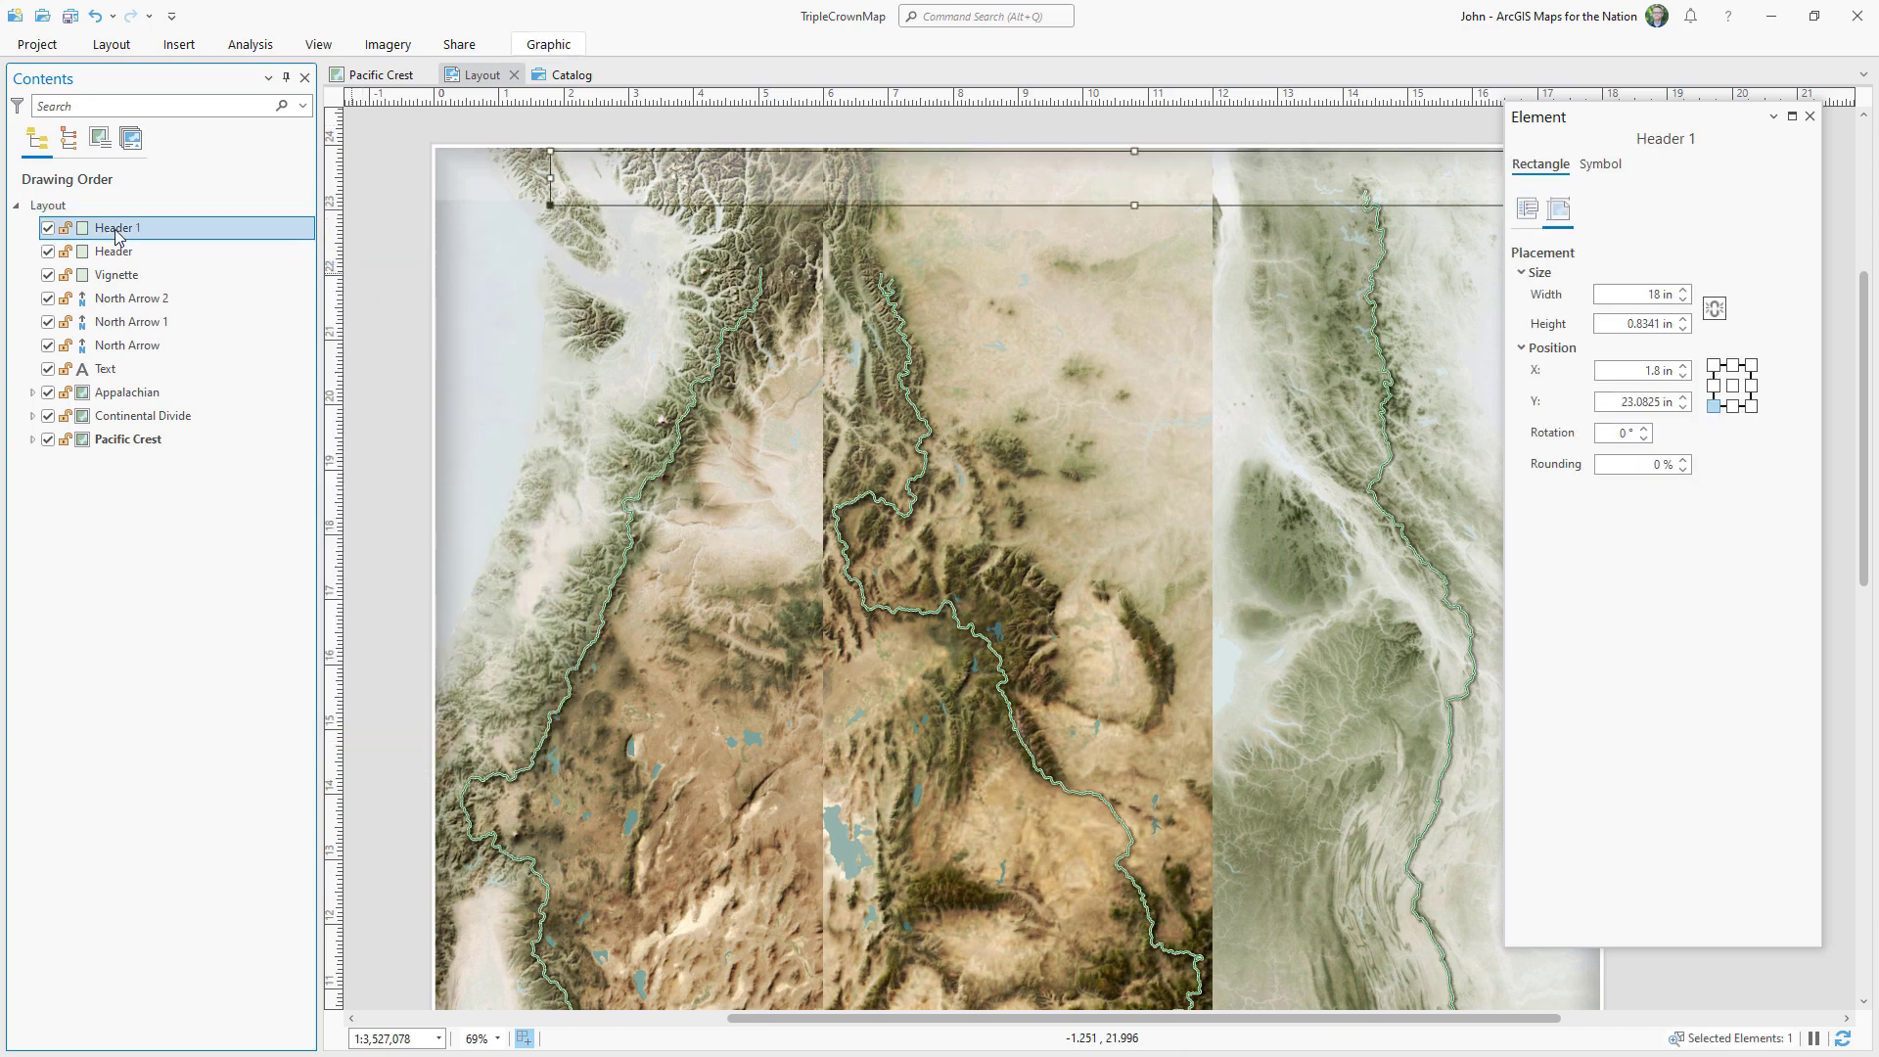
Rename the duplicate Header Shadow and move it below Vignette in the drawing order.
{"action": "left_click", "coordinate": [116, 230]}
{"action": "type", "text": "Header Shadow"}
{"action": "key", "text": "Return"}
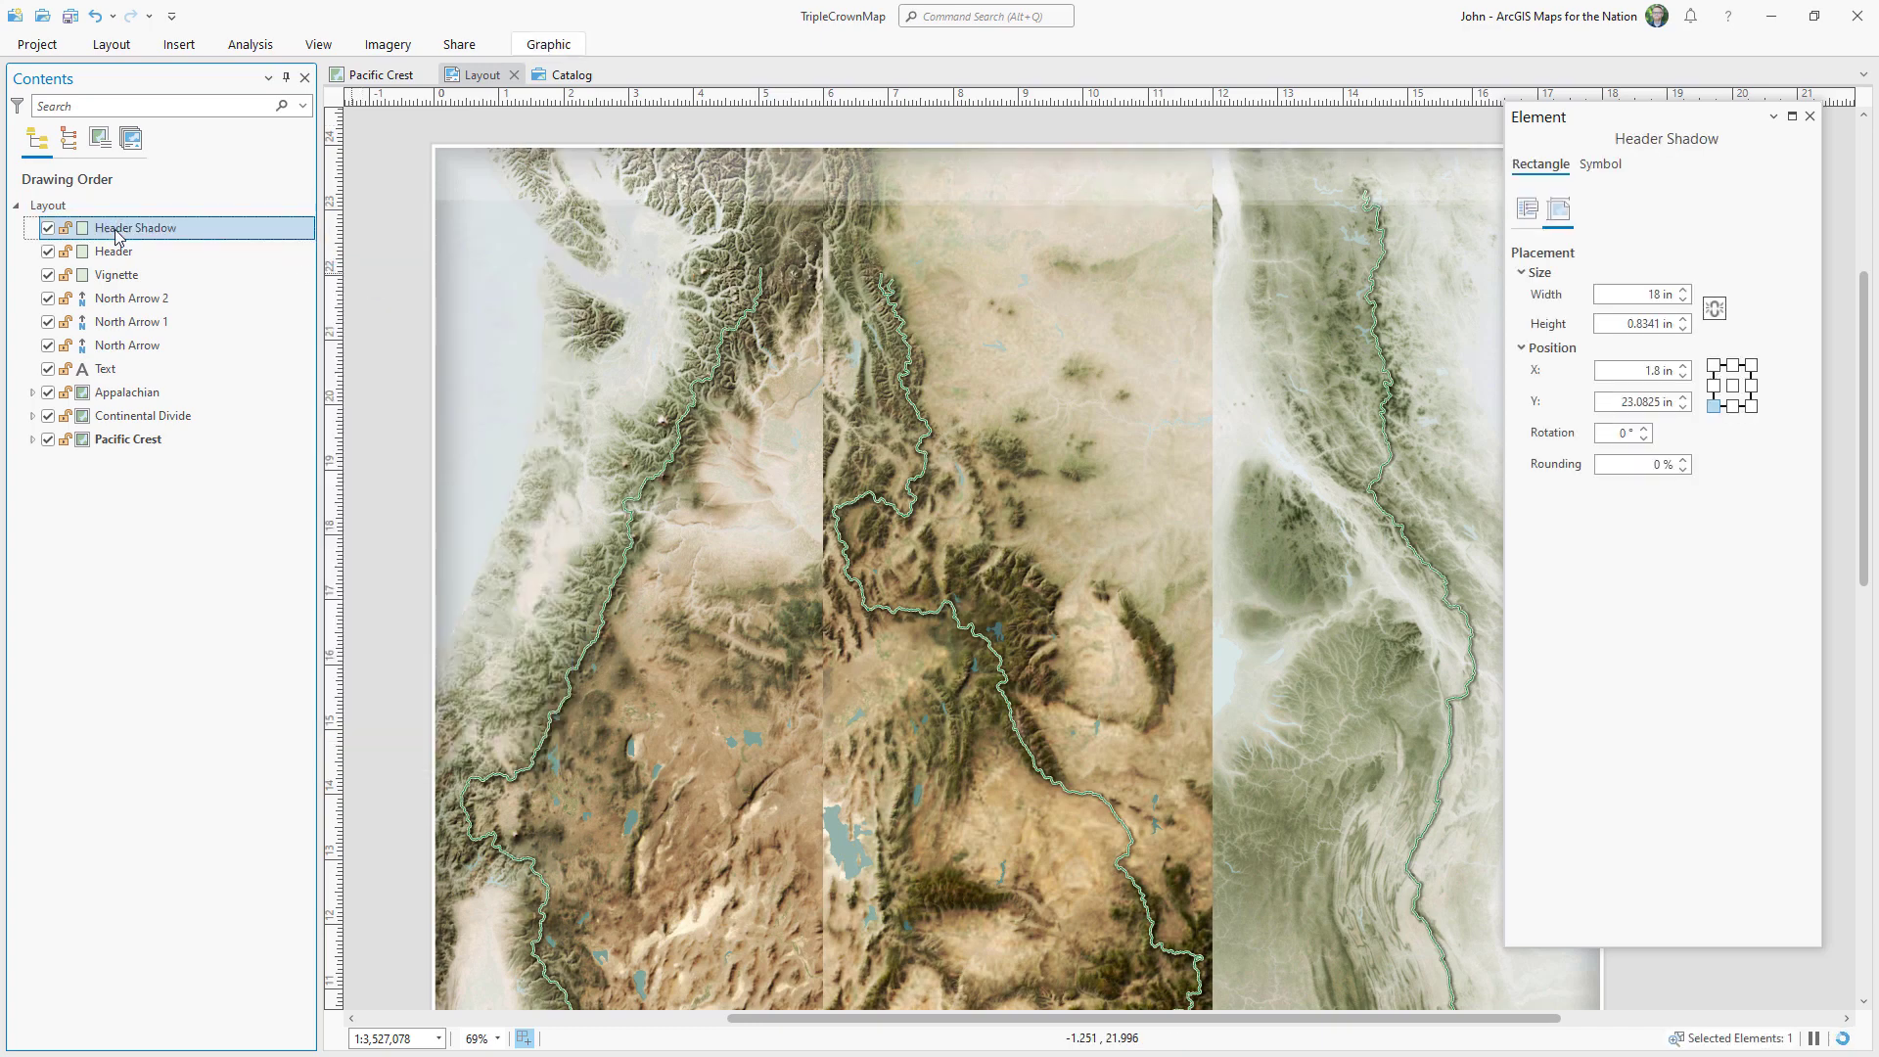
{"action": "mouse_move", "coordinate": [115, 235]}
{"action": "left_mouse_down"}
{"action": "mouse_move", "coordinate": [275, 260]}
{"action": "mouse_move", "coordinate": [288, 285]}
{"action": "left_mouse_up"}
Change the Header Shadow's fill to a linear gradient.
{"action": "left_click", "coordinate": [1600, 163]}
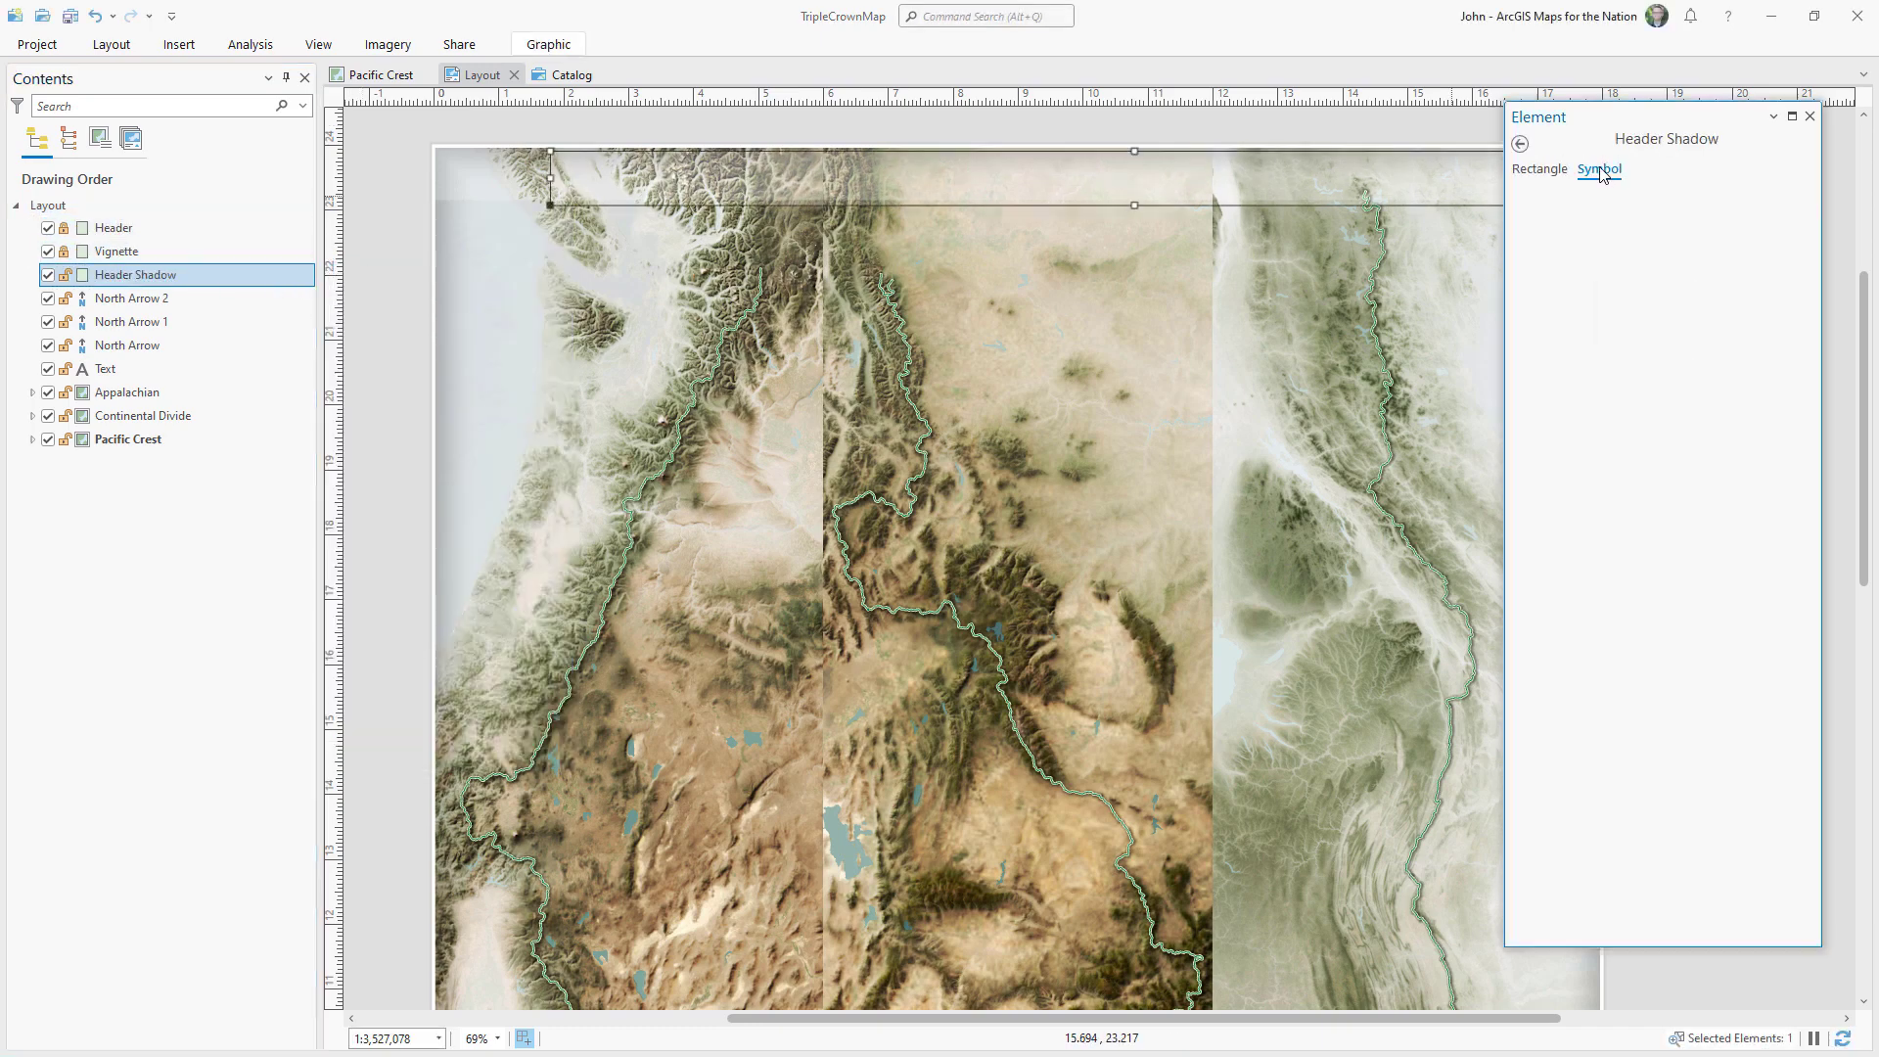
{"action": "left_click", "coordinate": [1567, 208]}
{"action": "left_click", "coordinate": [1655, 284]}
{"action": "left_click", "coordinate": [1644, 399]}
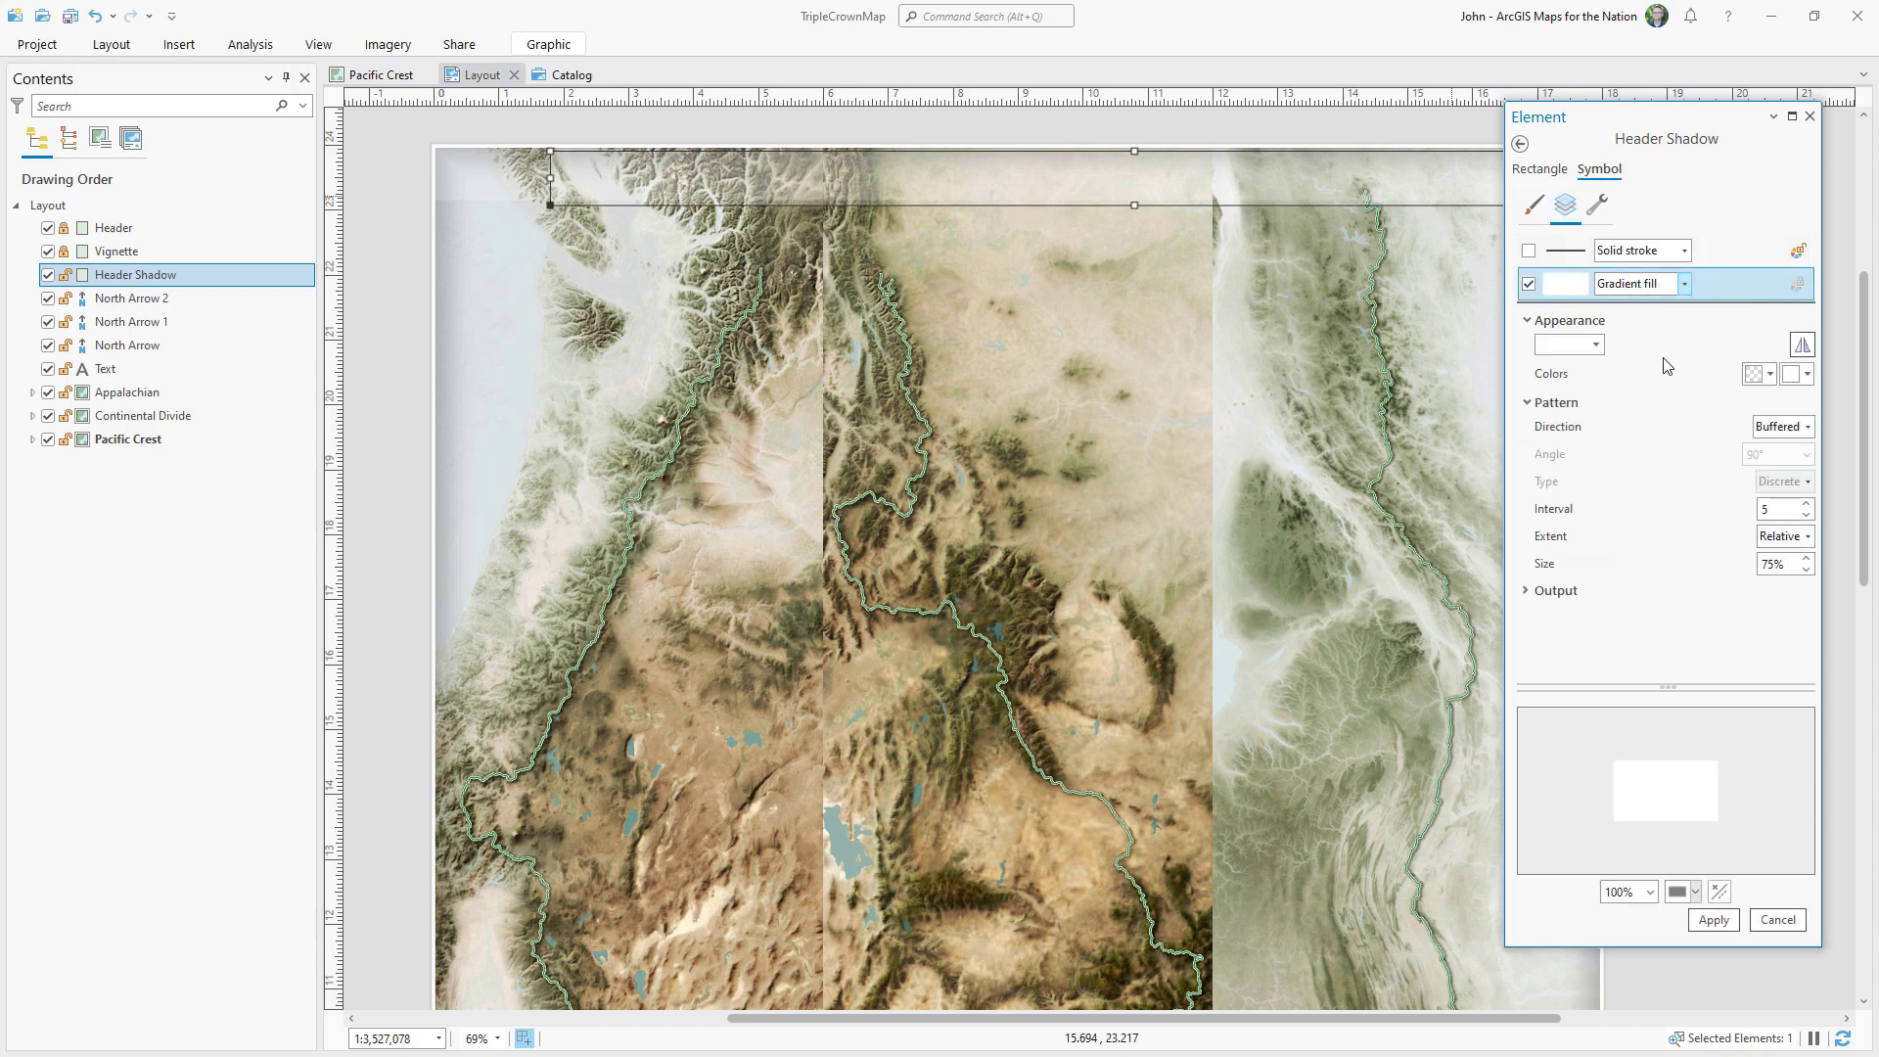
{"action": "left_click", "coordinate": [1788, 457]}
{"action": "left_click", "coordinate": [1789, 485]}
Make both colours of the shadow gradient black and give the end colour 100% transparency.
{"action": "left_click", "coordinate": [1751, 380]}
{"action": "left_click", "coordinate": [1634, 662]}
{"action": "left_click", "coordinate": [1794, 376]}
{"action": "left_click", "coordinate": [1635, 662]}
{"action": "left_click", "coordinate": [1795, 378]}
{"action": "left_click", "coordinate": [1664, 707]}
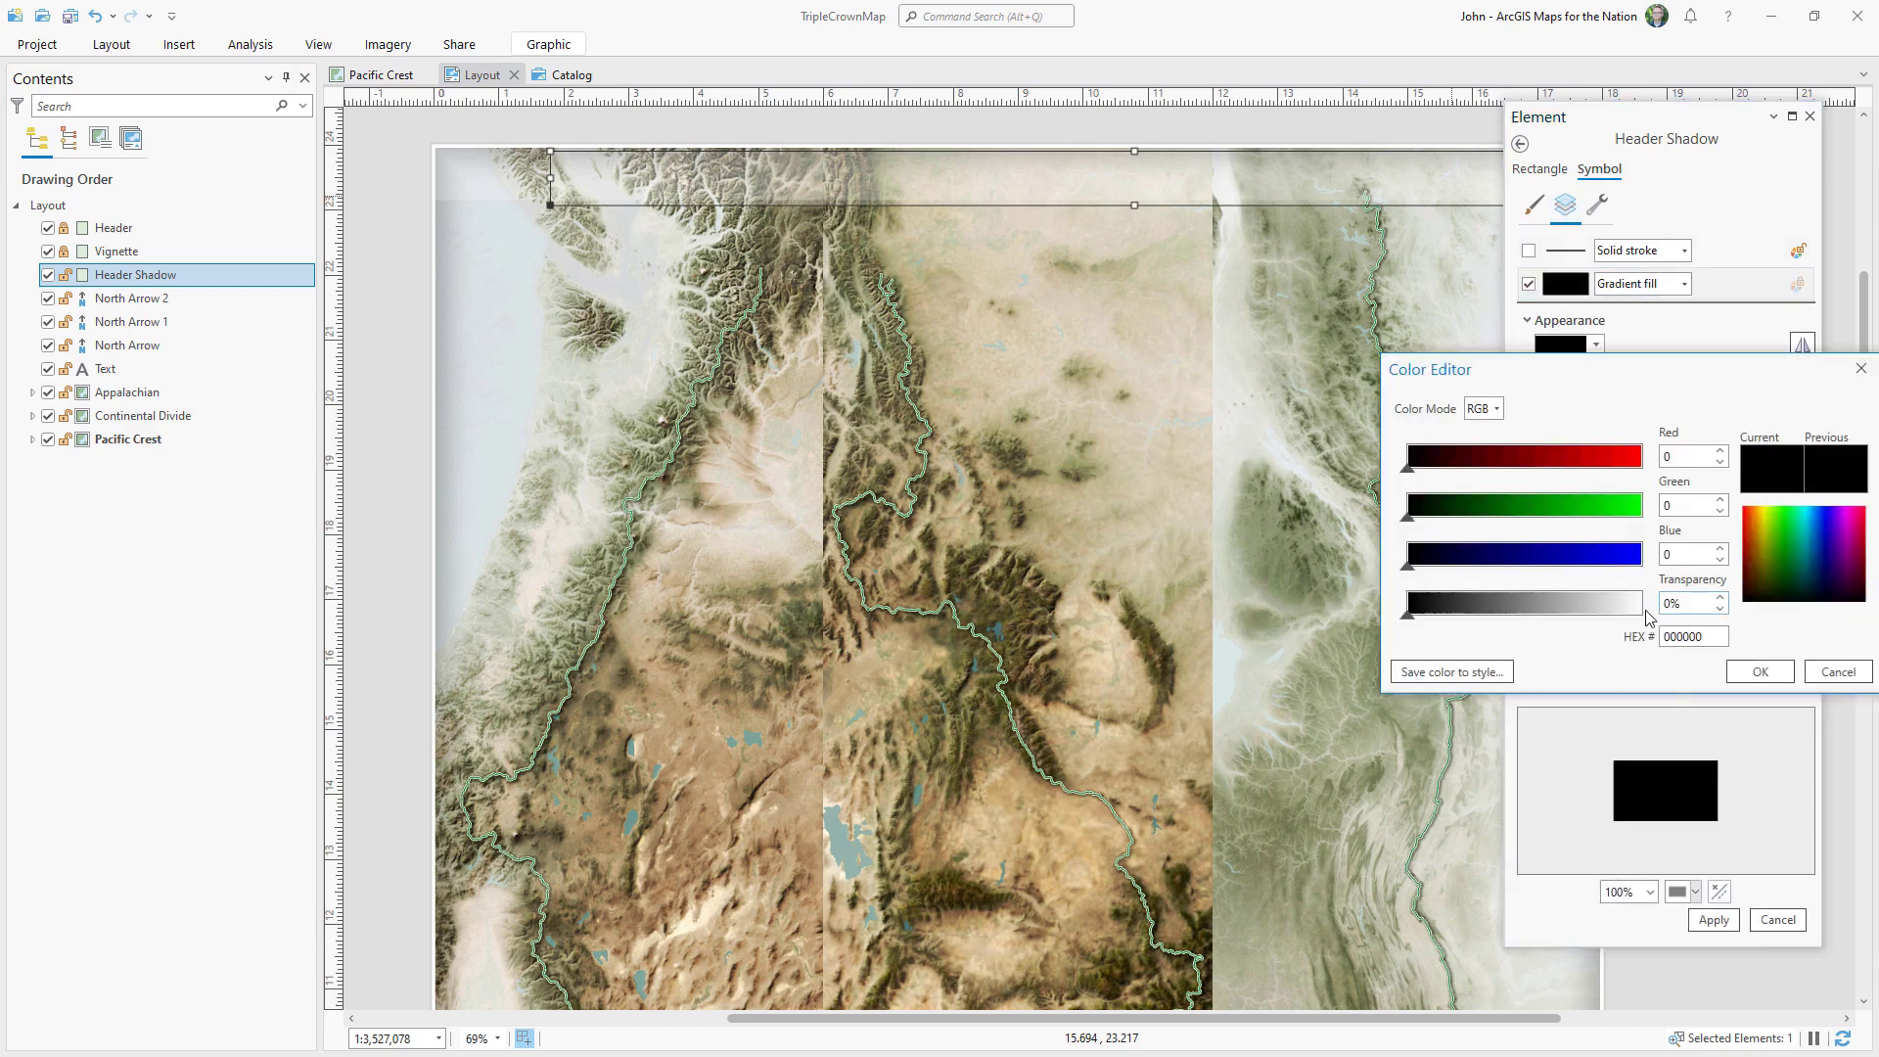
{"action": "type", "text": "100"}
{"action": "key", "text": "Tab"}
{"action": "left_click", "coordinate": [1759, 672]}
Make the shadow gradient's black start colour partly transparent and apply the symbol.
{"action": "left_click", "coordinate": [1754, 375]}
{"action": "left_click", "coordinate": [1669, 708]}
{"action": "left_click", "coordinate": [1665, 604]}
{"action": "type", "text": "8"}
{"action": "left_click", "coordinate": [1747, 673]}
{"action": "left_click", "coordinate": [1715, 921]}
Align the Header Shadow with the page's left edge directly below the header and reduce its height.
{"action": "left_click_drag", "start_coordinate": [562, 182], "coordinate": [420, 220]}
{"action": "left_click_drag", "start_coordinate": [1007, 253], "coordinate": [1008, 220]}
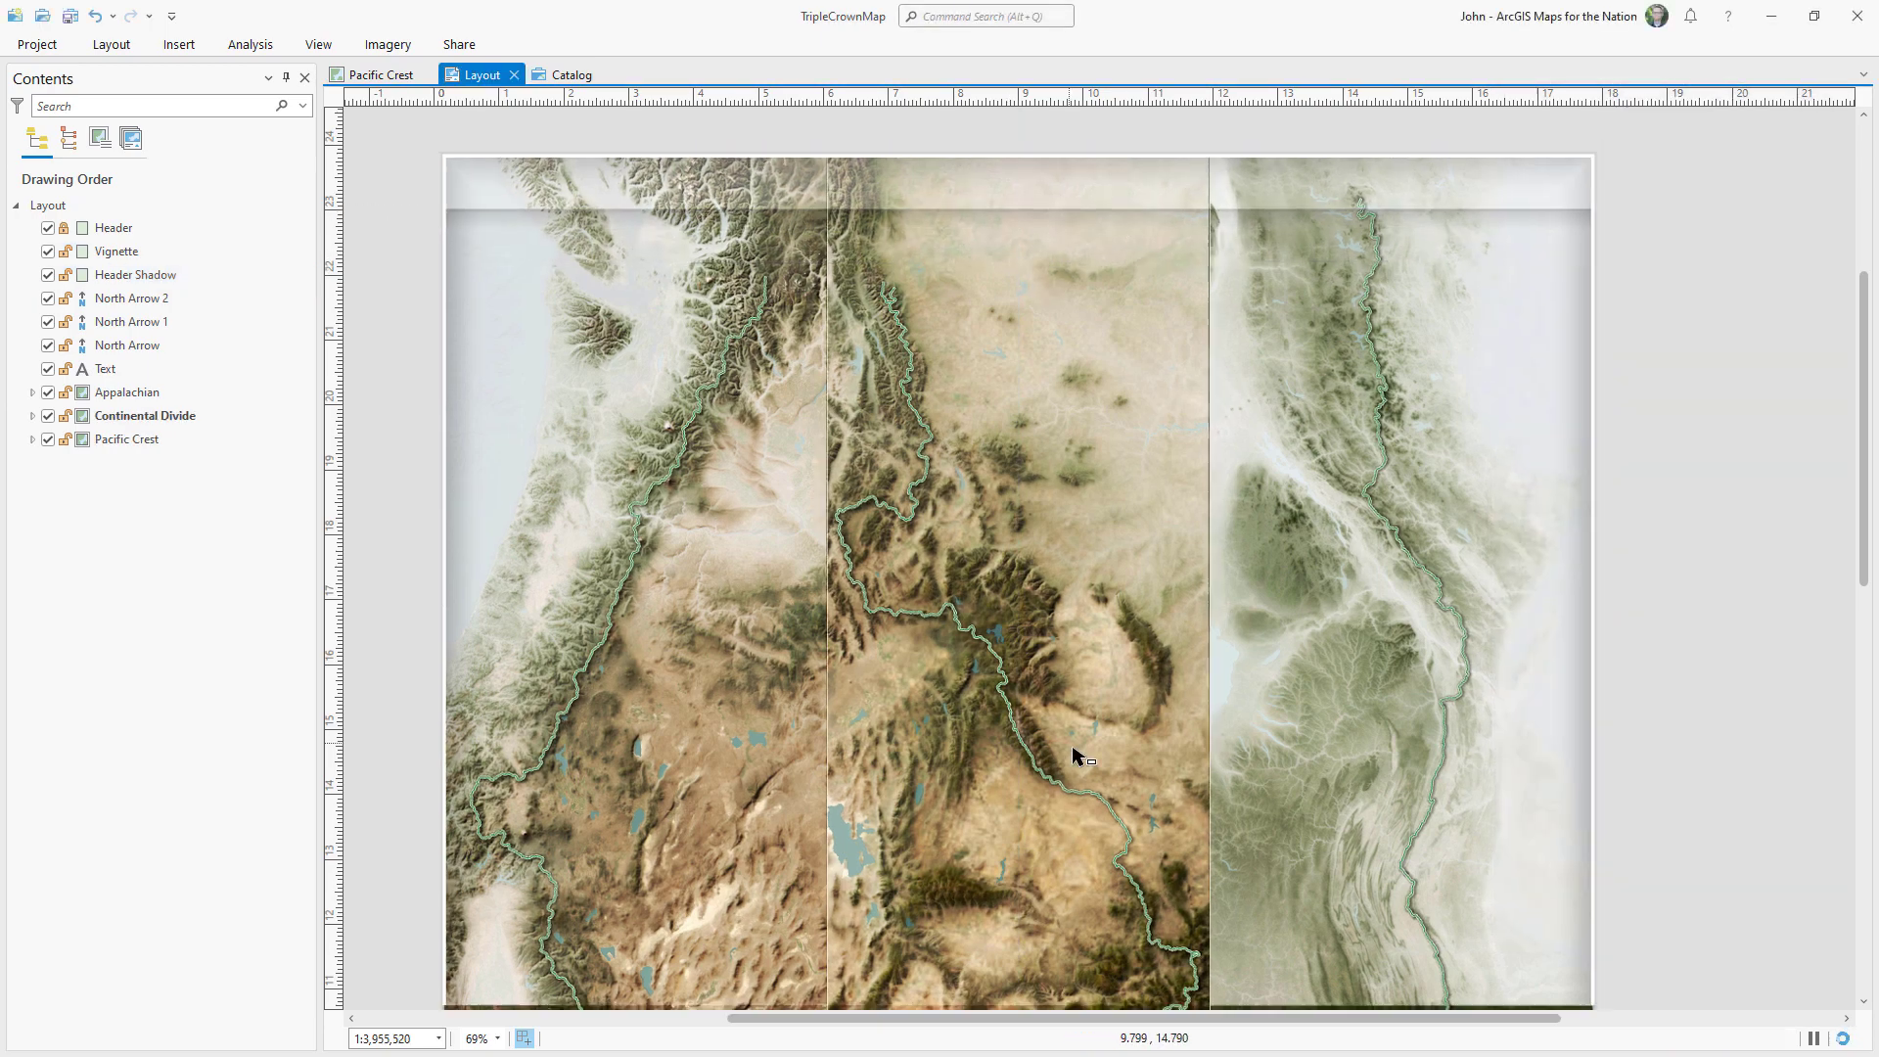
{"action": "scroll", "coordinate": [1013, 550], "scroll_direction": "down", "scroll_amount": 3}
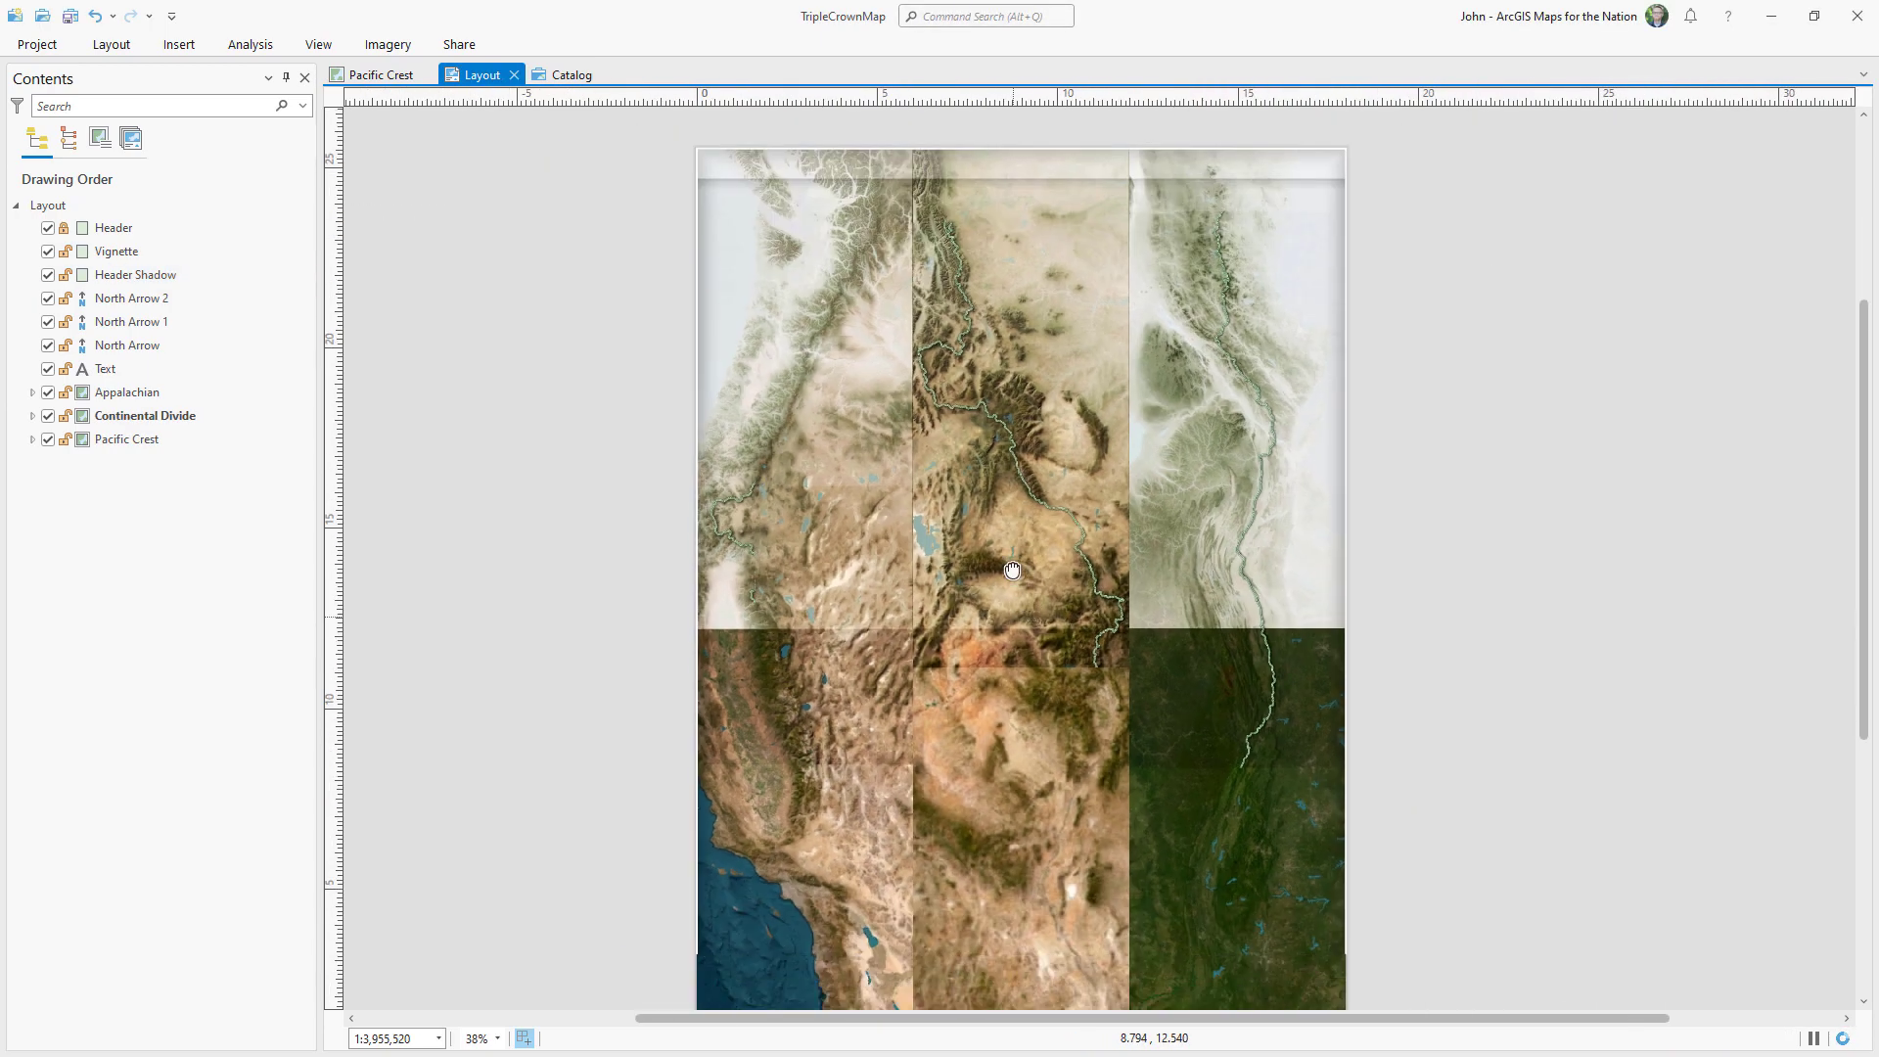
Draw a narrow rectangle about 23.1 in tall along the boundary between the Pacific Crest and Continental Divide maps.
{"action": "left_click", "coordinate": [178, 46]}
{"action": "left_click", "coordinate": [1034, 137]}
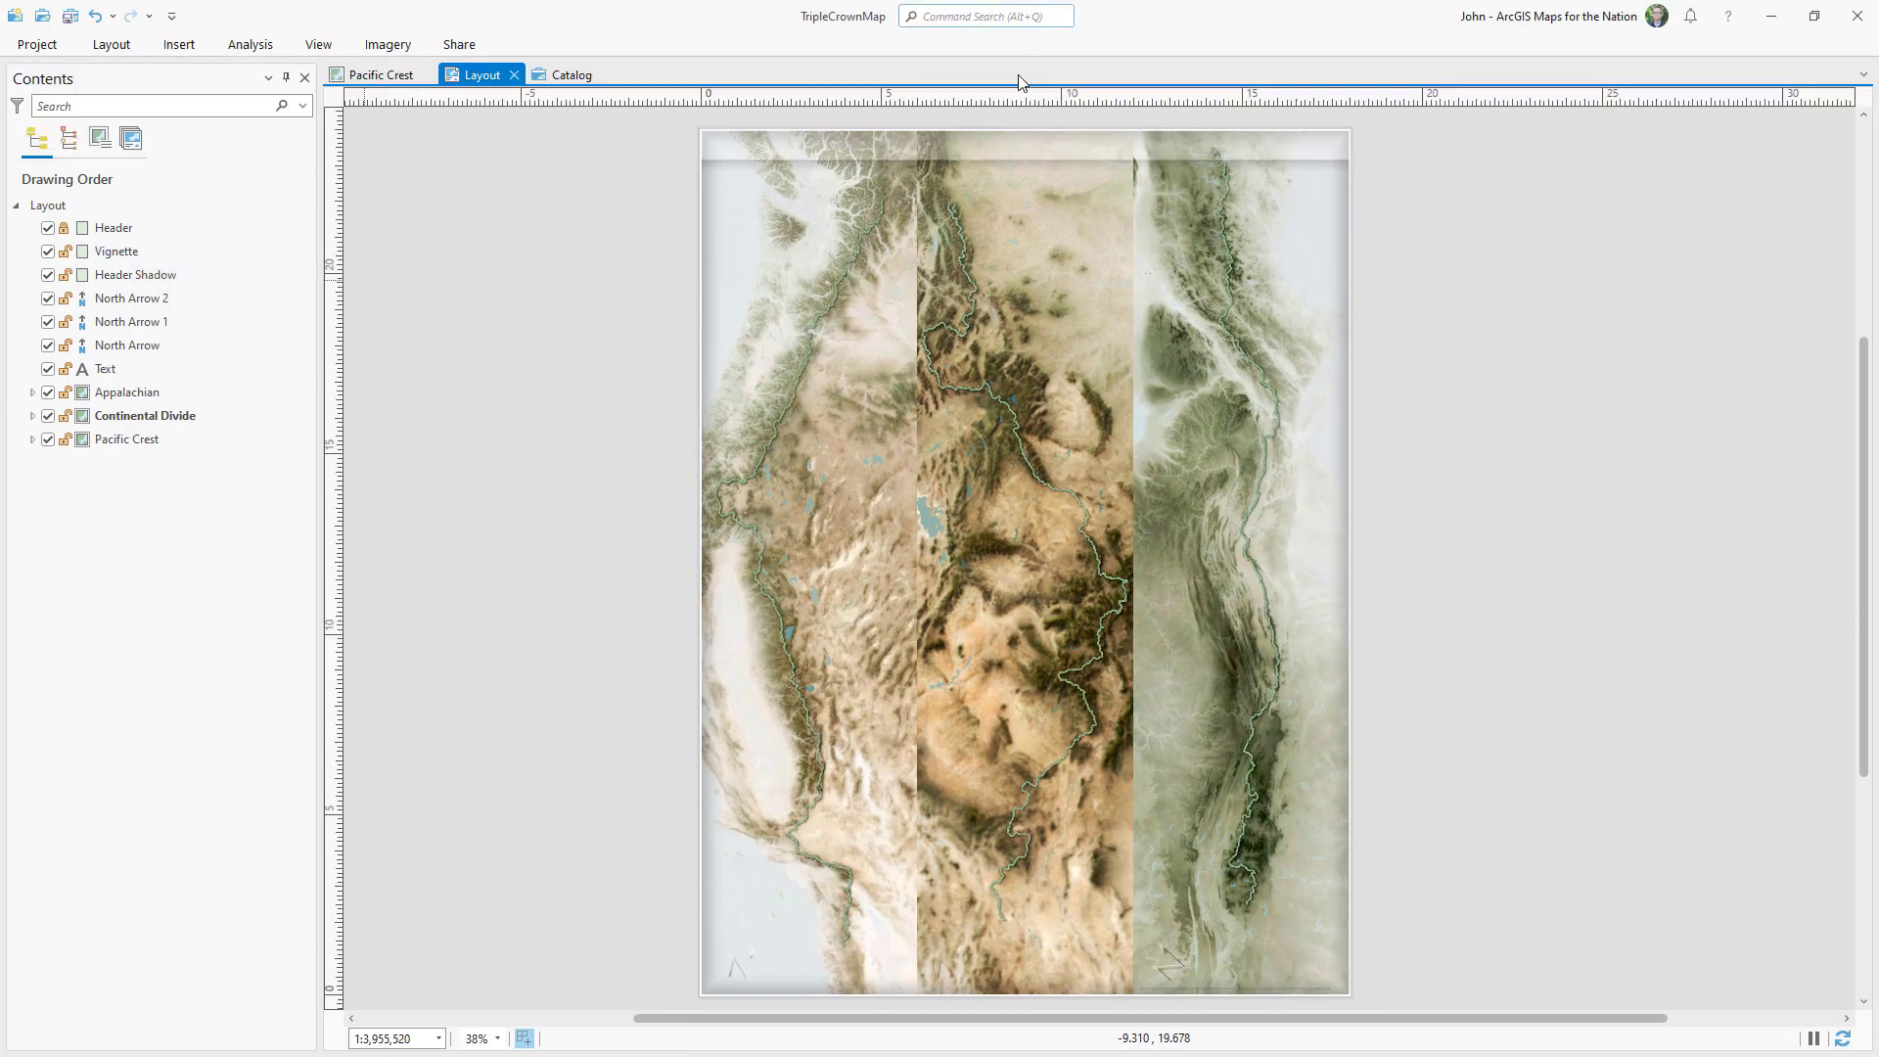
{"action": "mouse_move", "coordinate": [917, 160]}
{"action": "left_mouse_down"}
{"action": "mouse_move", "coordinate": [943, 276]}
{"action": "mouse_move", "coordinate": [924, 990]}
{"action": "left_mouse_up"}
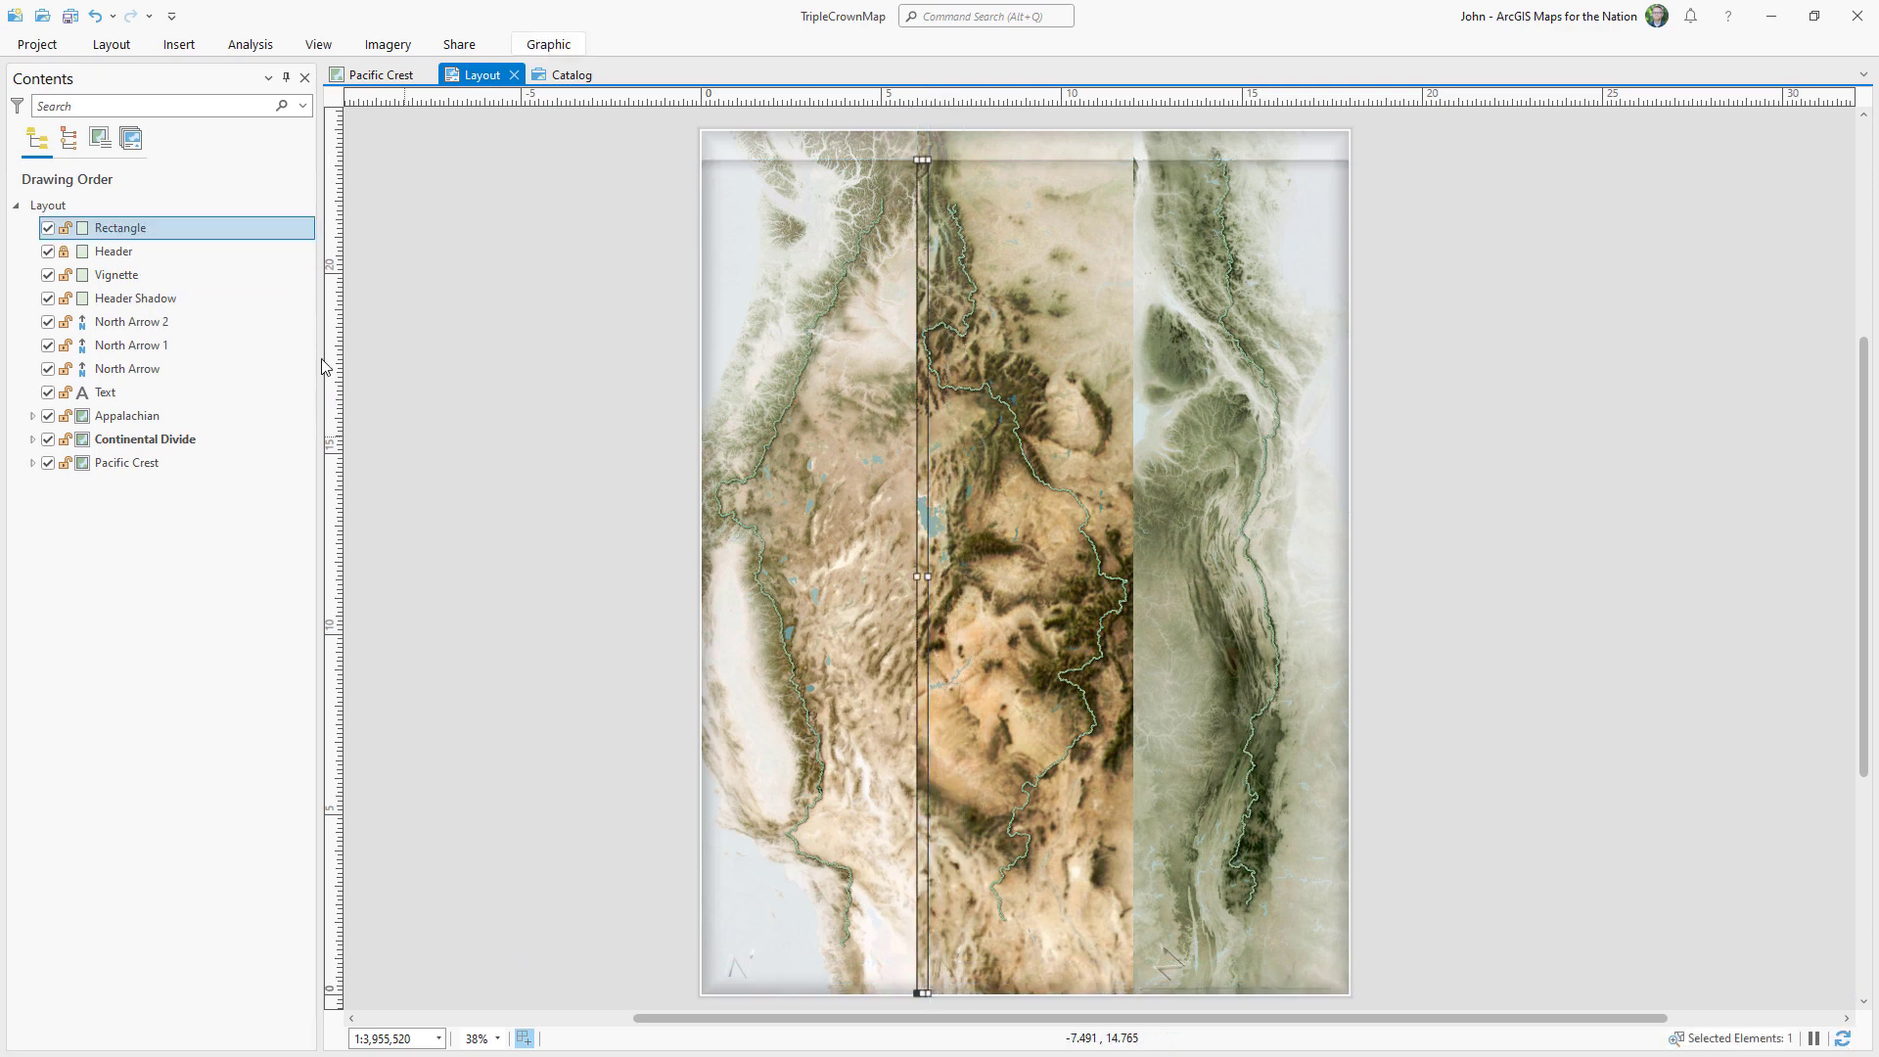
Turn off the narrow rectangle's outline and change its fill to a gradient.
{"action": "double_click", "coordinate": [304, 234]}
{"action": "left_click", "coordinate": [1602, 166]}
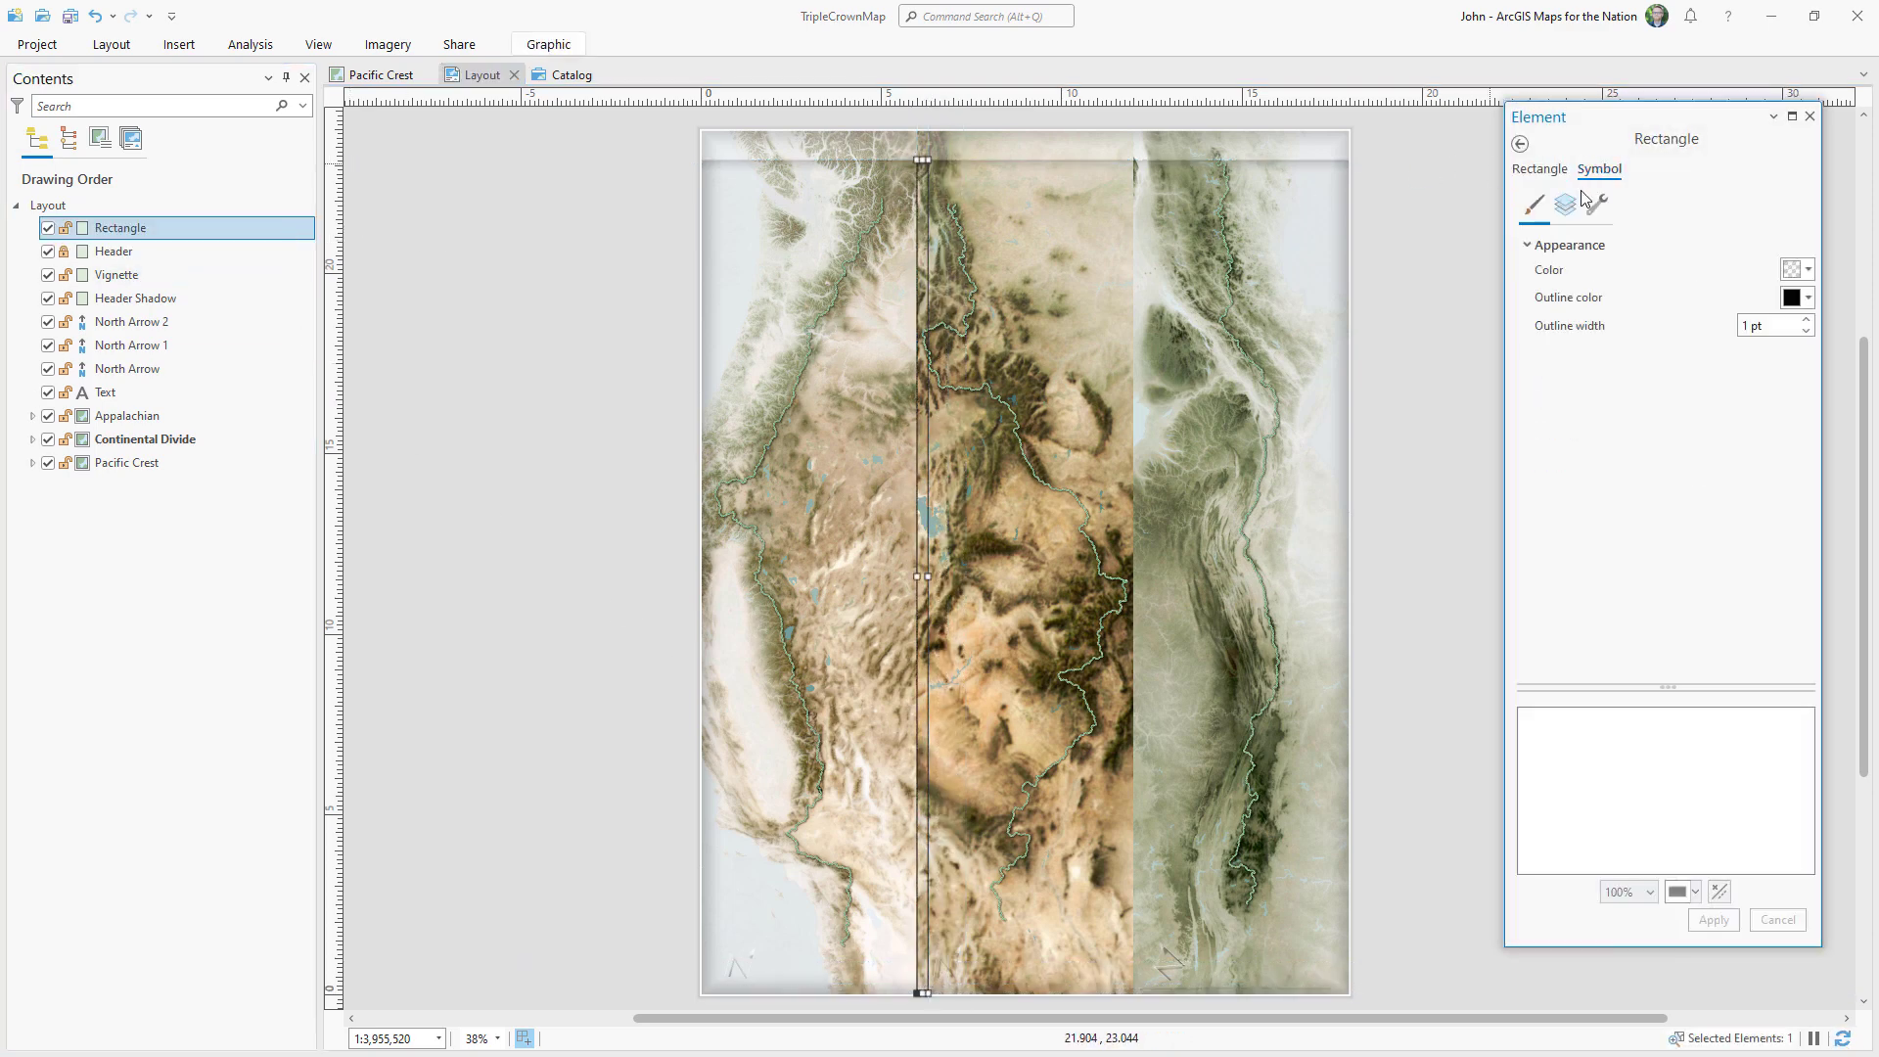
{"action": "left_click", "coordinate": [1565, 205]}
{"action": "left_click", "coordinate": [1686, 288]}
{"action": "left_click", "coordinate": [1685, 284]}
{"action": "left_click", "coordinate": [1650, 347]}
Set the narrow rectangle's gradient to linear direction, continuous type and 100% size.
{"action": "left_click", "coordinate": [1779, 432]}
{"action": "left_click", "coordinate": [1782, 448]}
{"action": "left_click", "coordinate": [1782, 482]}
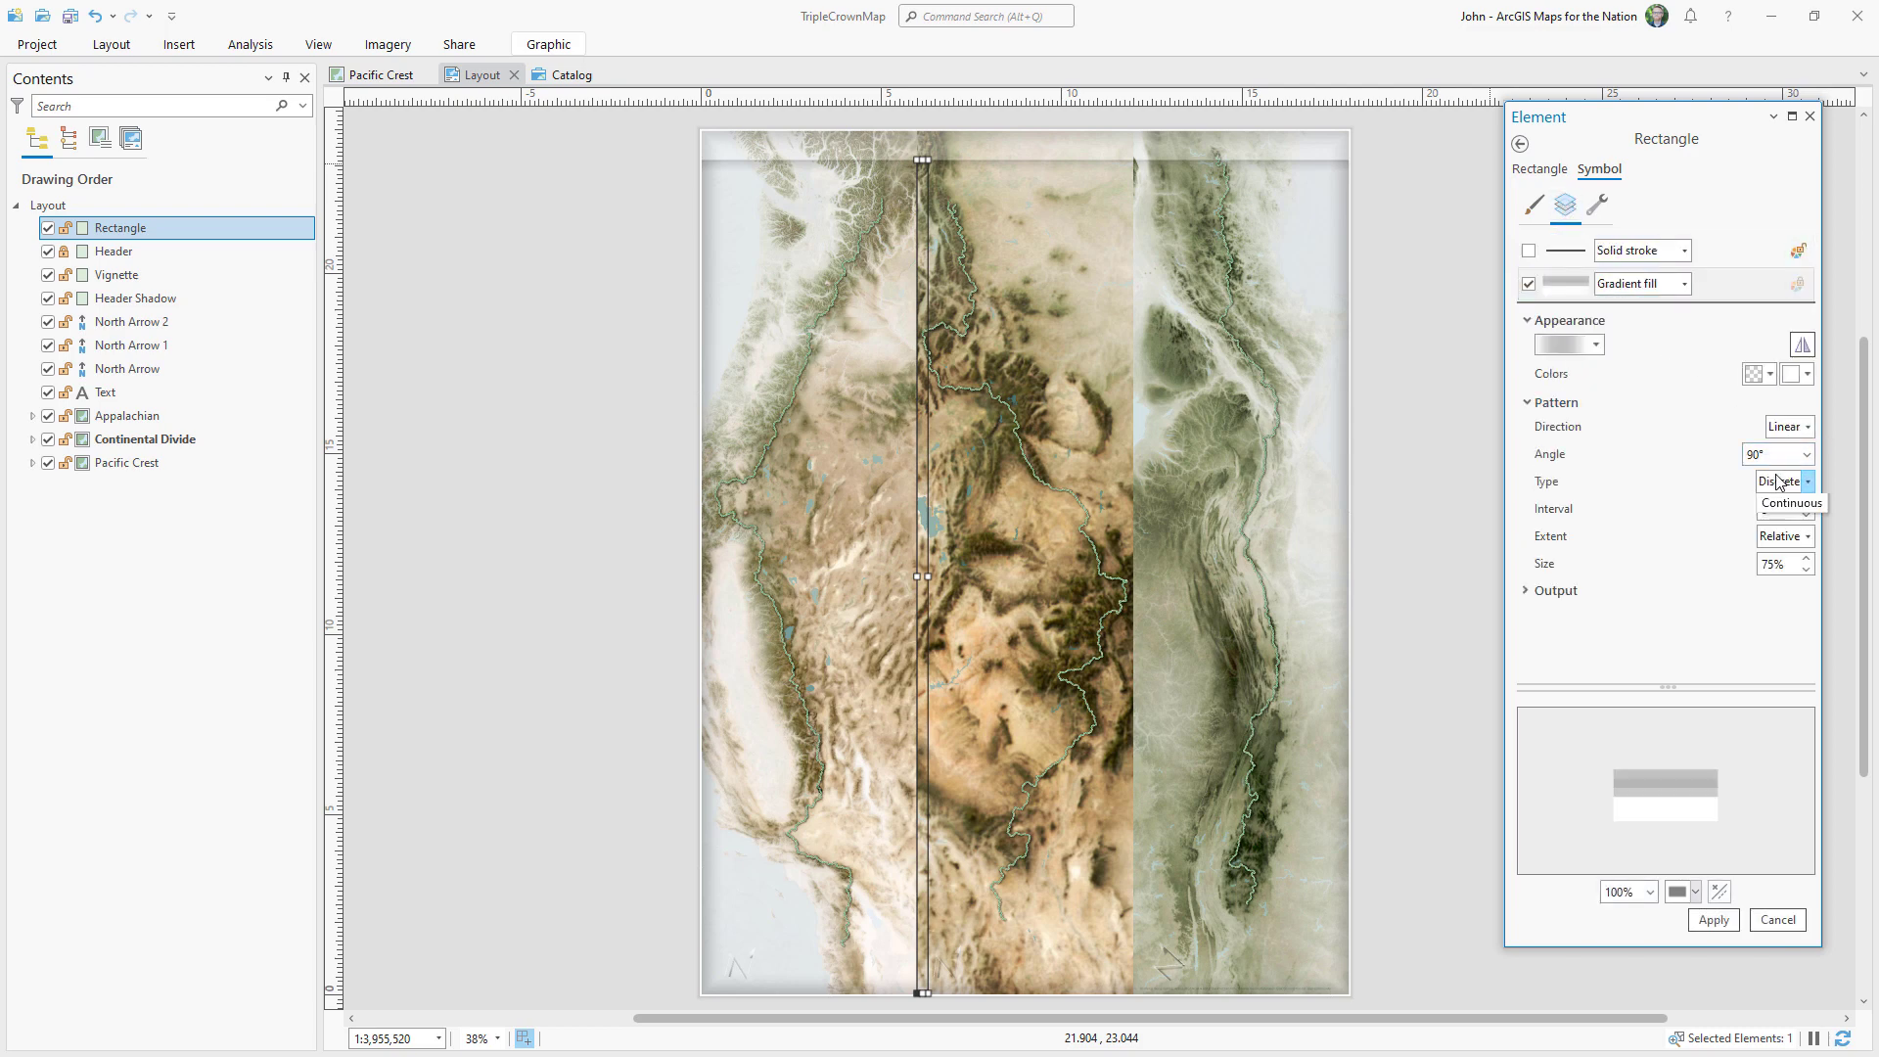
{"action": "left_click", "coordinate": [1776, 519]}
{"action": "left_click", "coordinate": [1765, 566]}
{"action": "type", "text": "100"}
{"action": "key", "text": "Tab"}
Set the gradient's start colour to white with 100% transparency and apply it to the narrow rectangle.
{"action": "left_click", "coordinate": [1760, 379]}
{"action": "left_click", "coordinate": [1641, 697]}
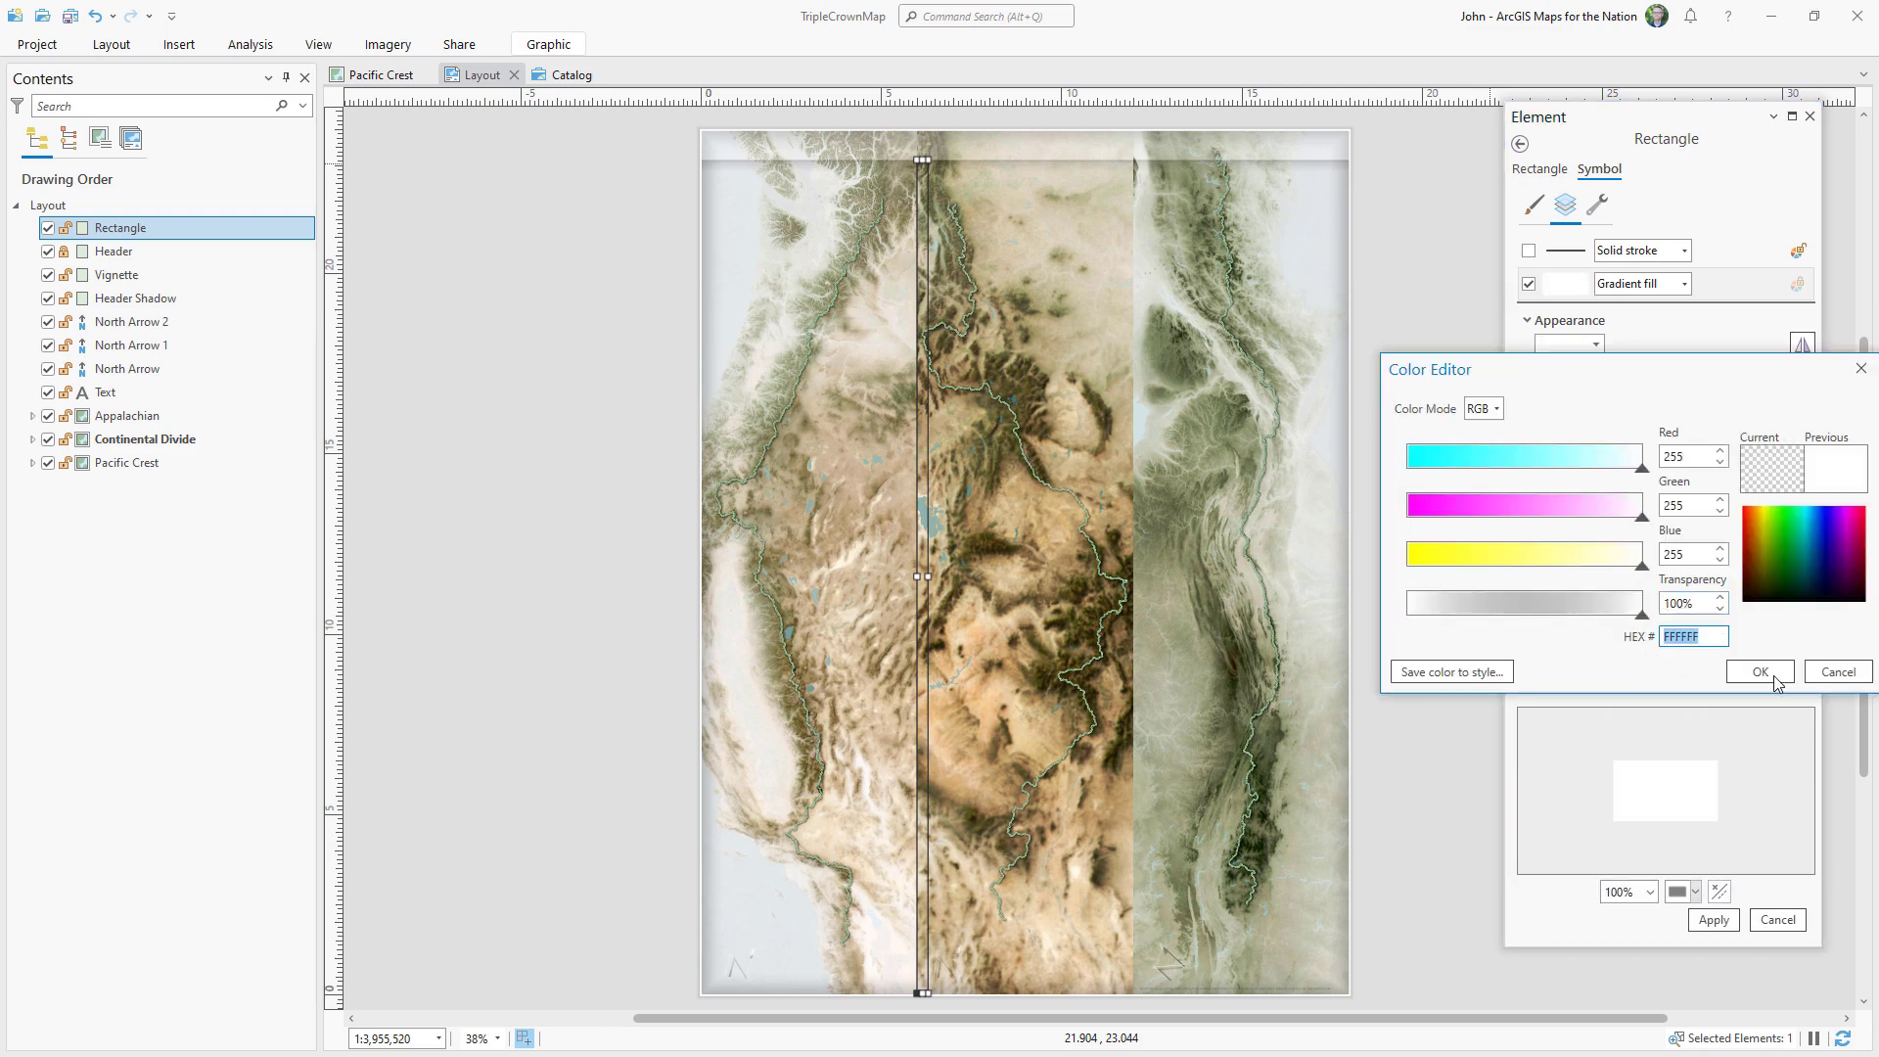
{"action": "left_click", "coordinate": [1773, 675]}
{"action": "left_click", "coordinate": [1713, 920]}
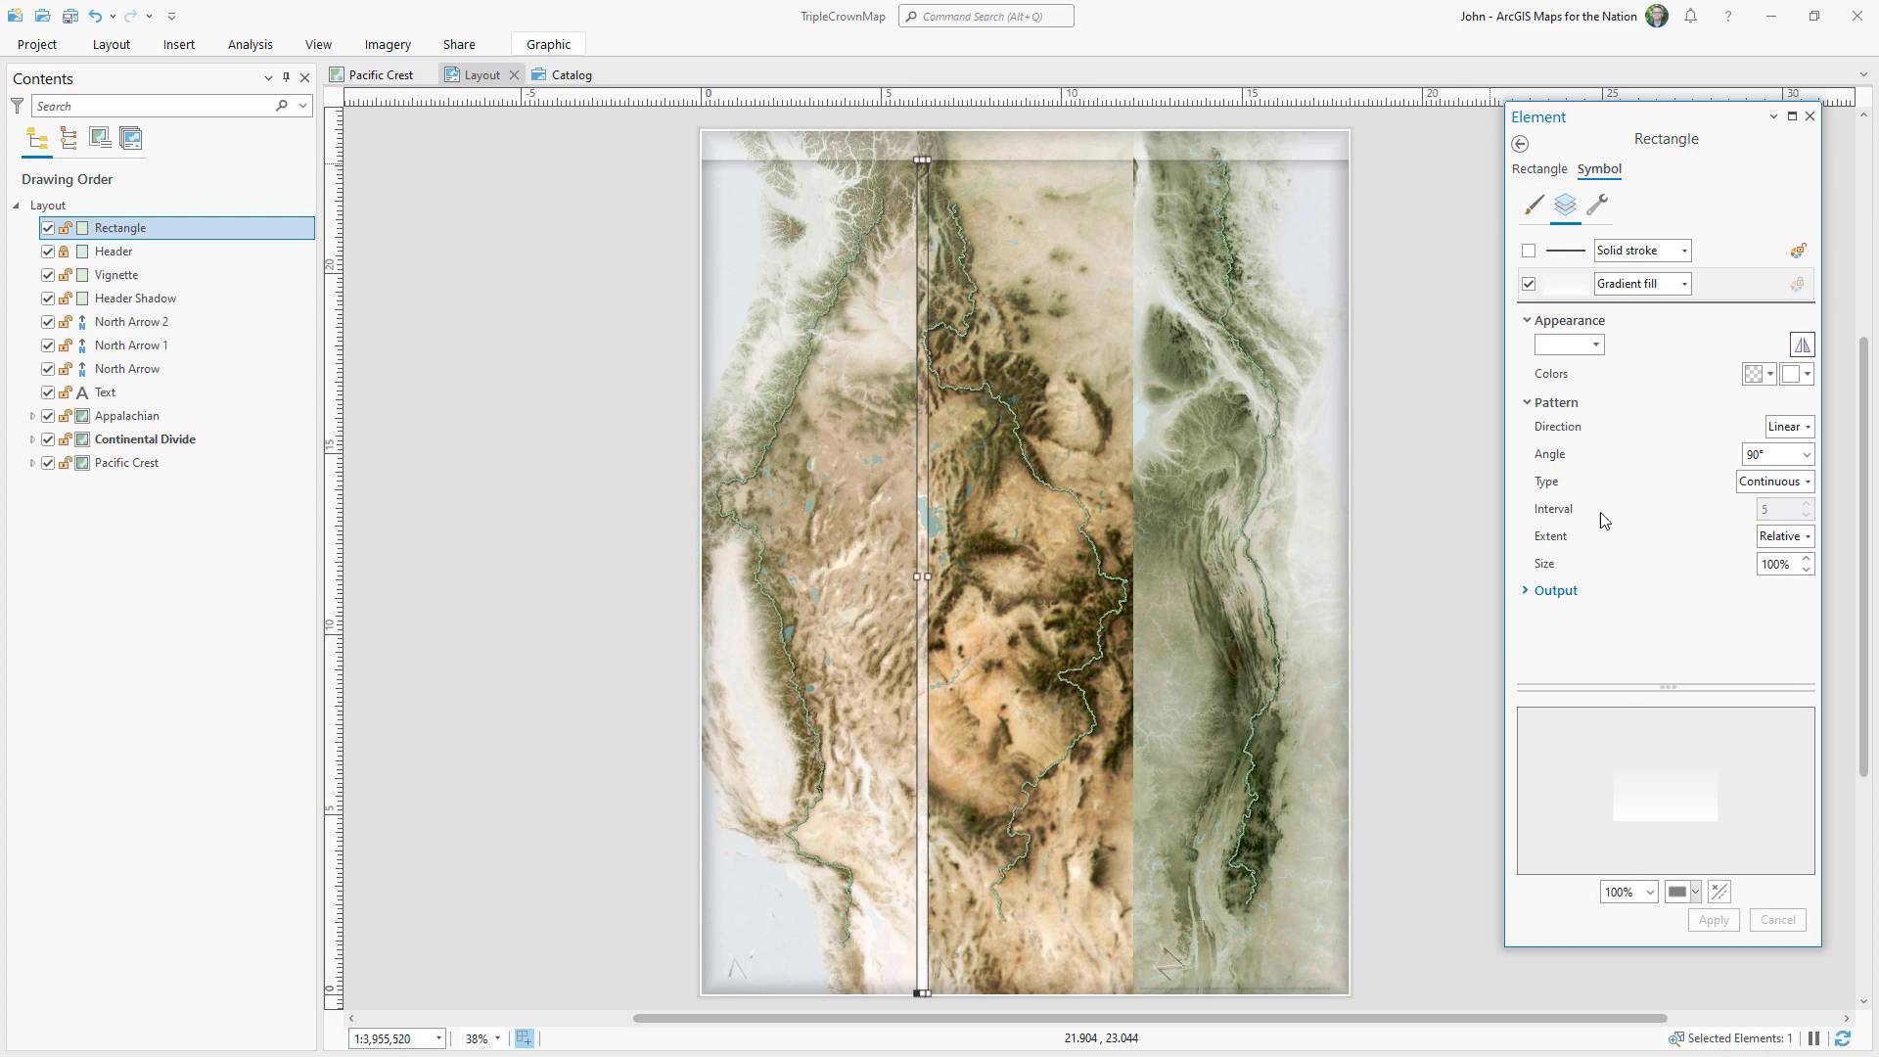
Edit the gradient's colour scheme, moving the middle colour stop toward the transparent end, and apply it.
{"action": "left_click", "coordinate": [1594, 345]}
{"action": "left_click", "coordinate": [1576, 497]}
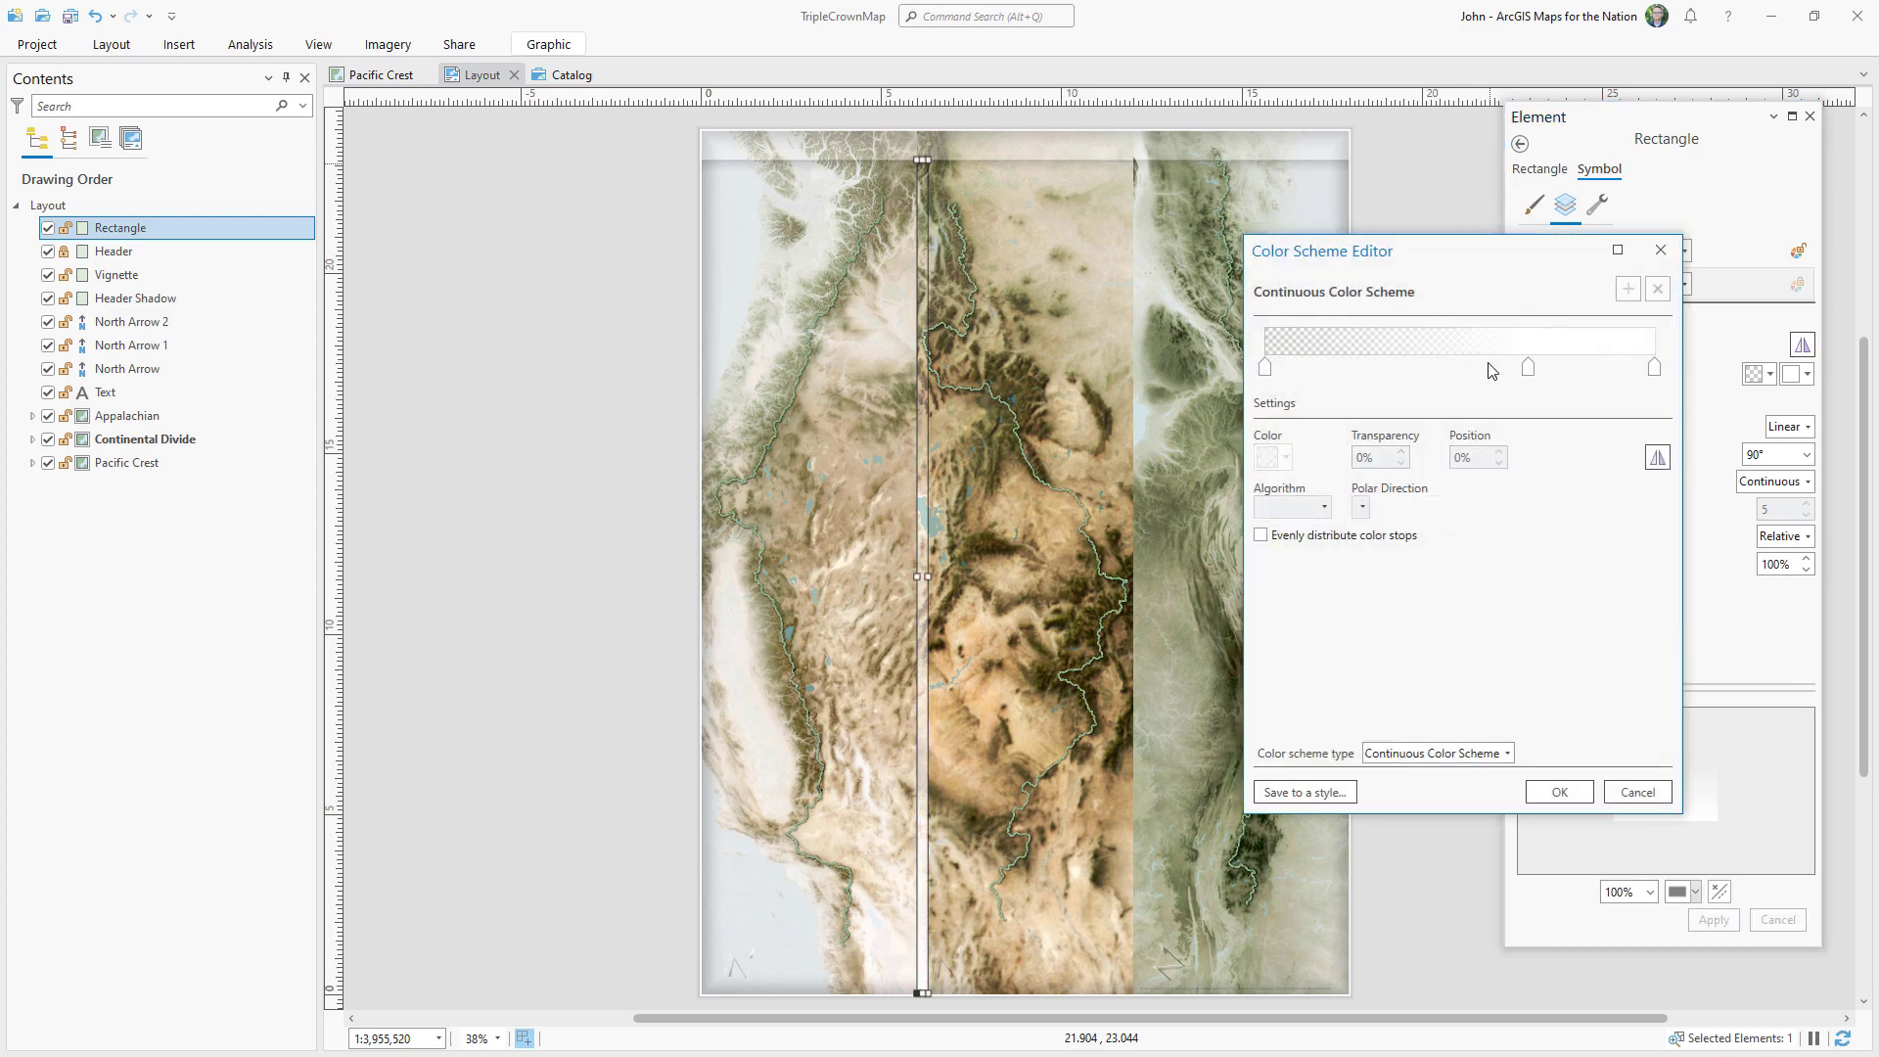
{"action": "left_click", "coordinate": [1485, 369]}
{"action": "left_click", "coordinate": [1559, 792]}
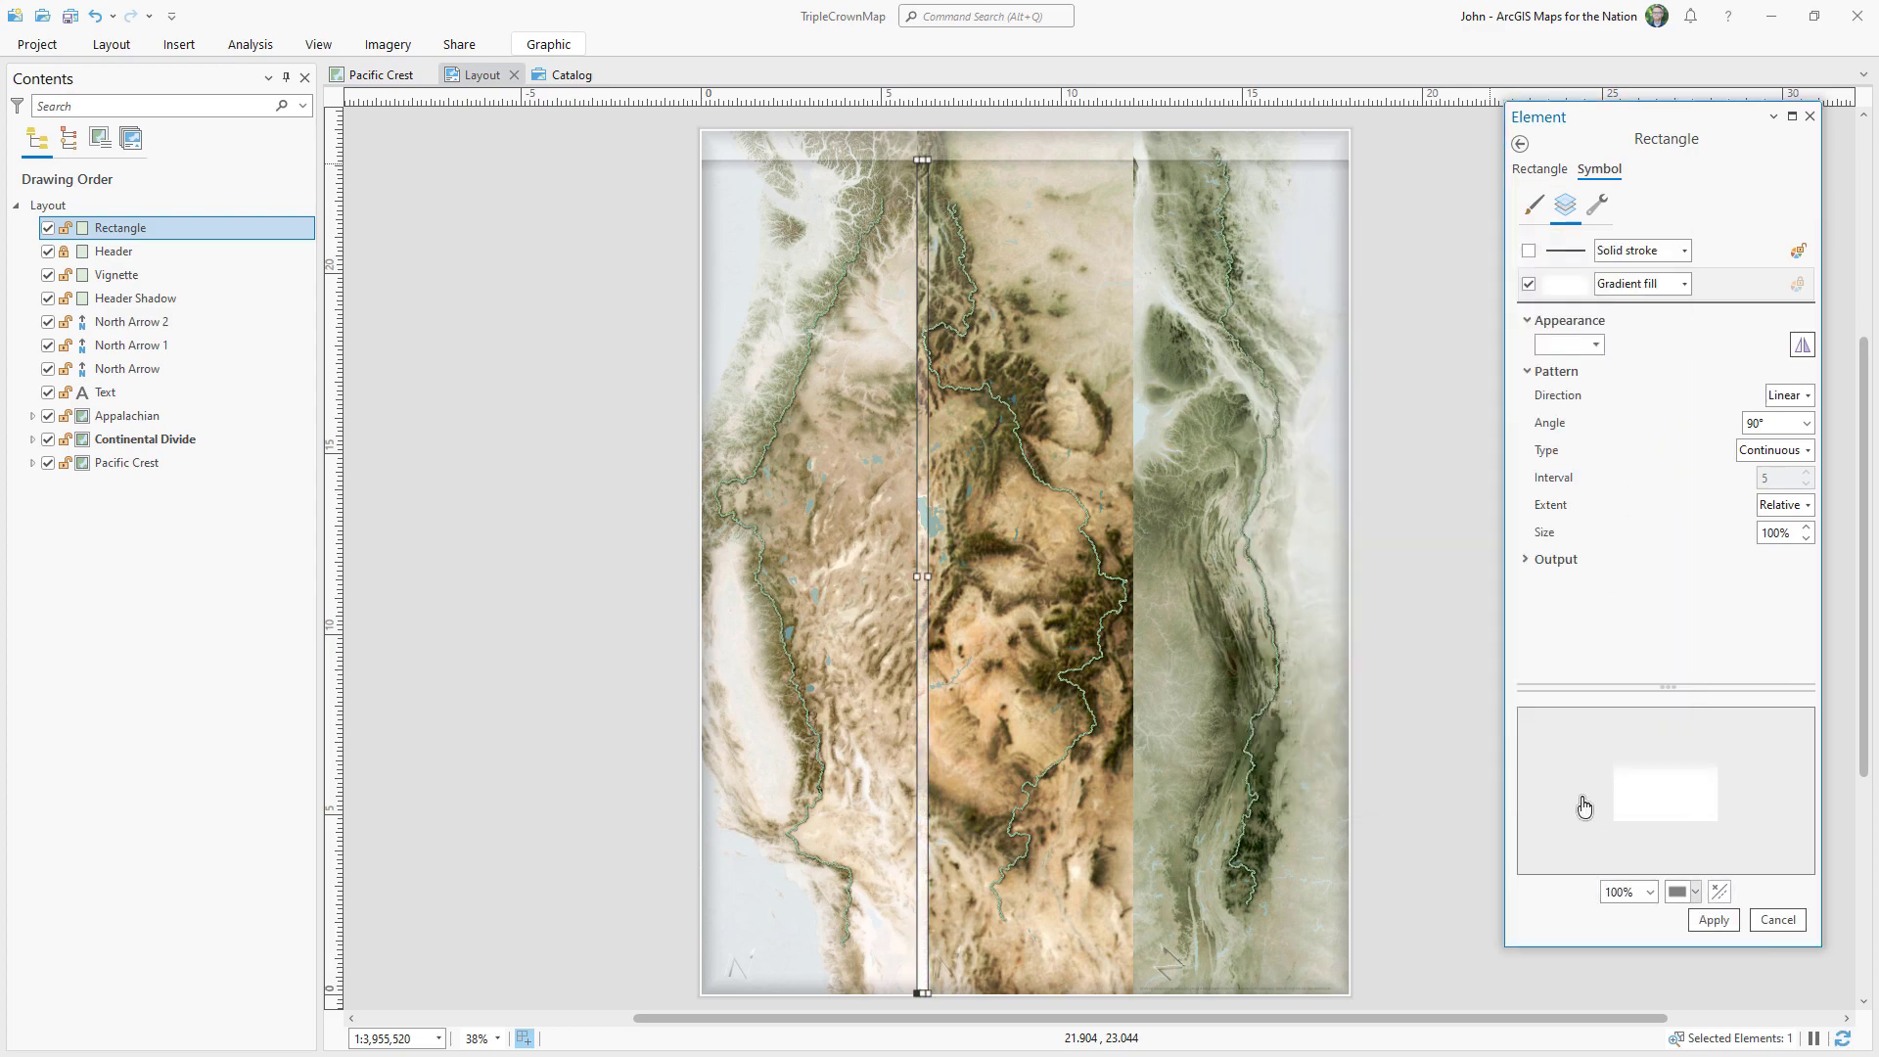
{"action": "left_click", "coordinate": [1708, 923]}
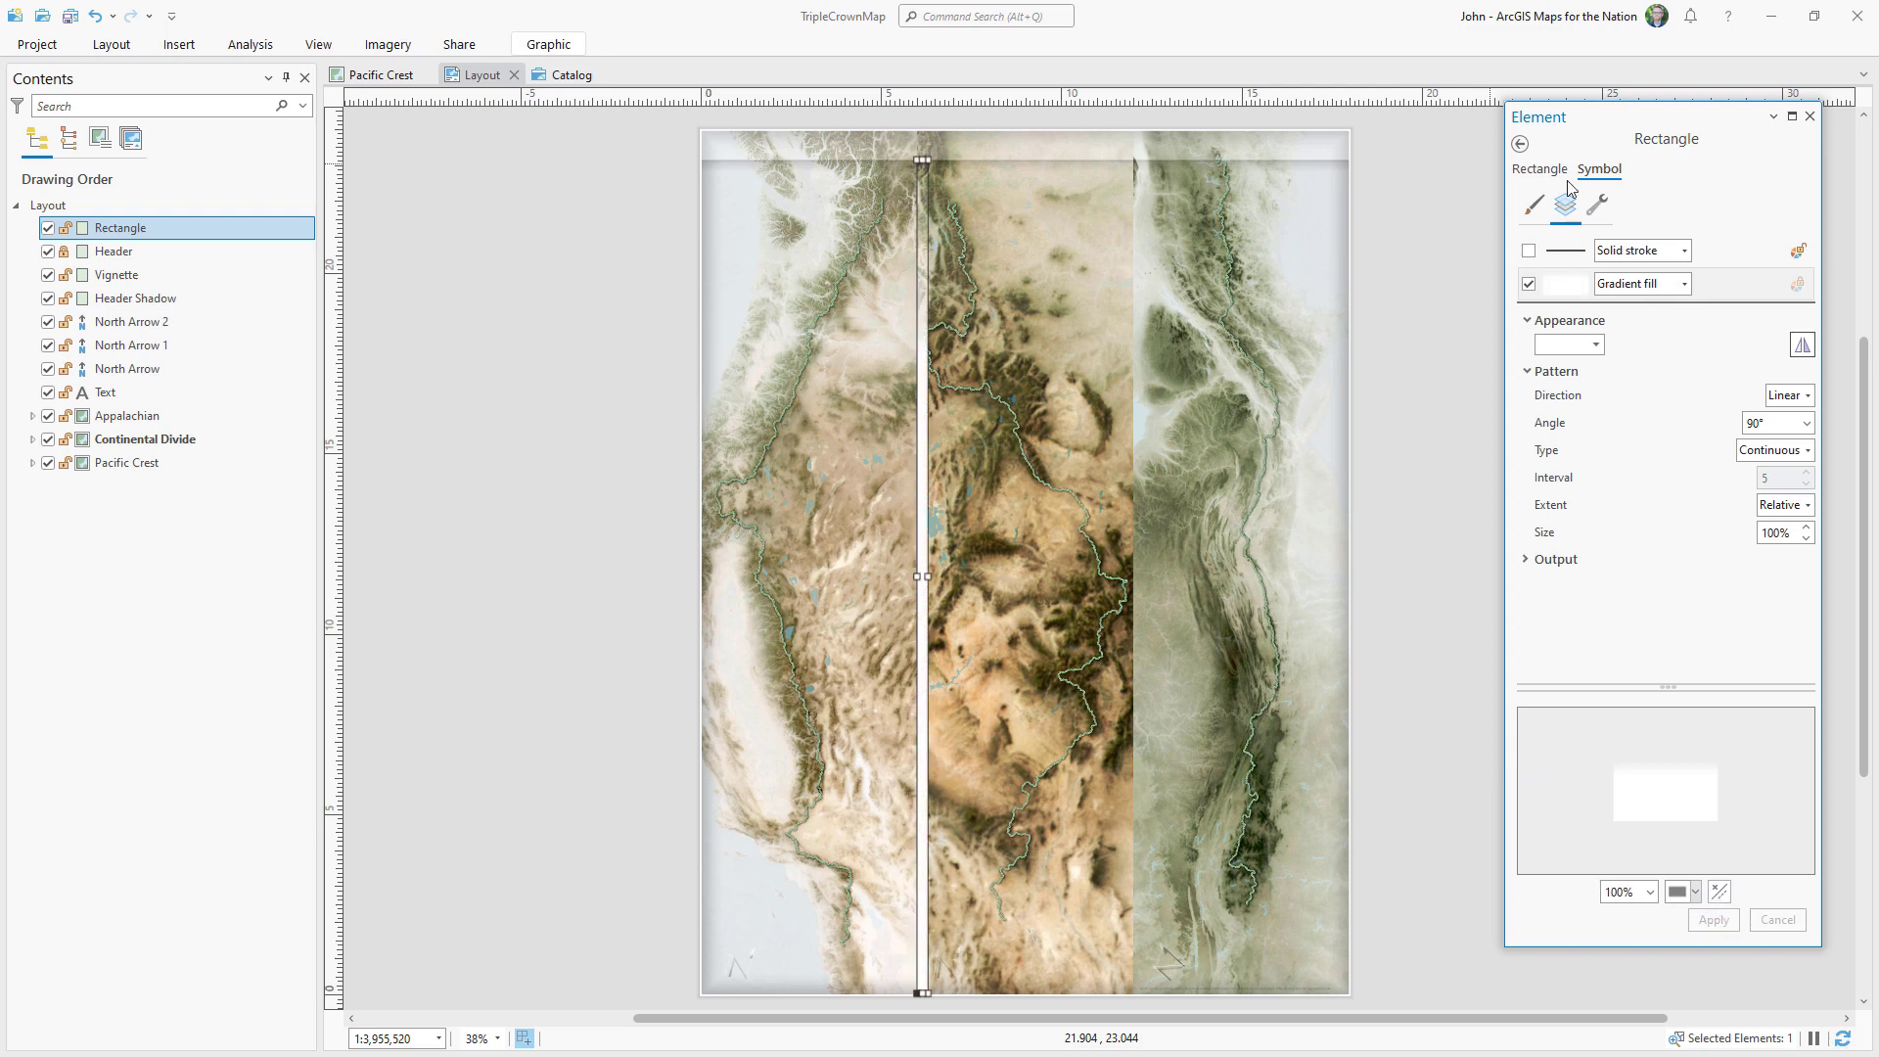
Set the narrow rectangle's width to 0.05 in and rename it Splitter.
{"action": "left_click", "coordinate": [1541, 170]}
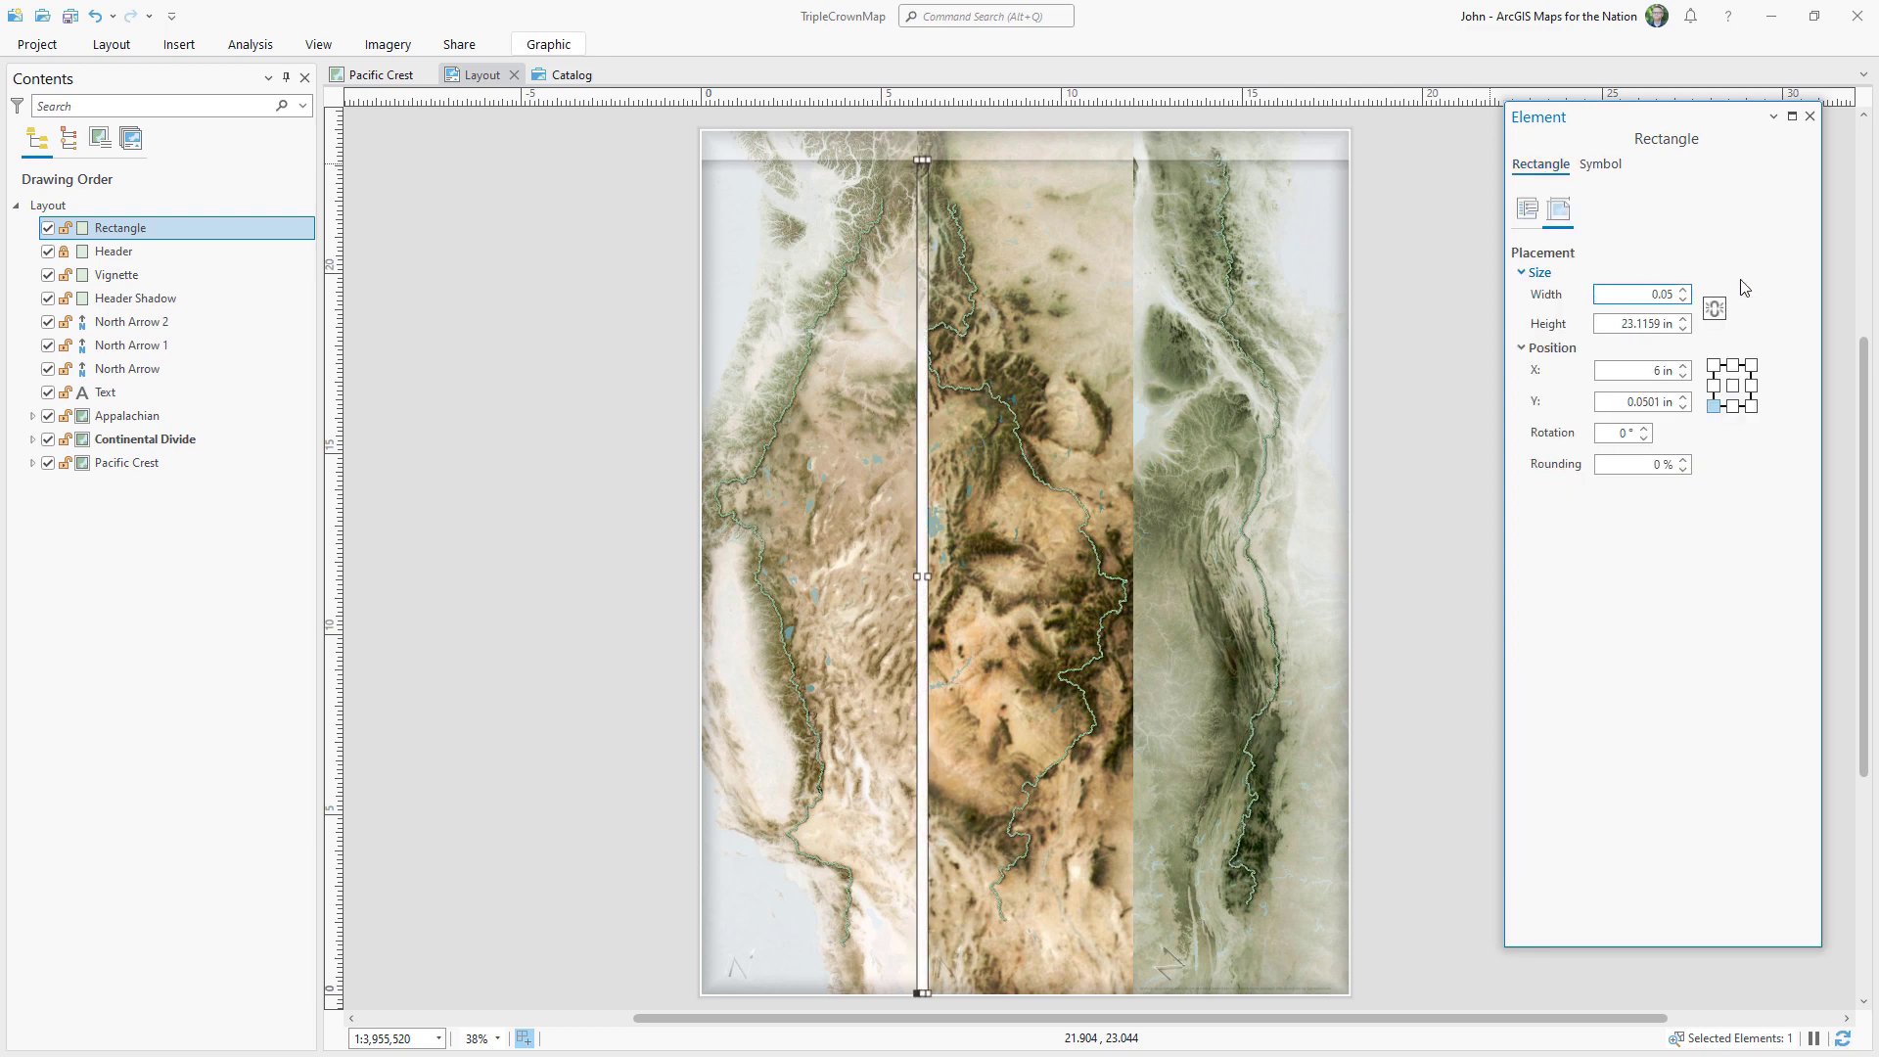
{"action": "key", "text": "Return"}
{"action": "left_click", "coordinate": [1810, 115]}
{"action": "left_click", "coordinate": [1485, 343]}
{"action": "left_click", "coordinate": [136, 232]}
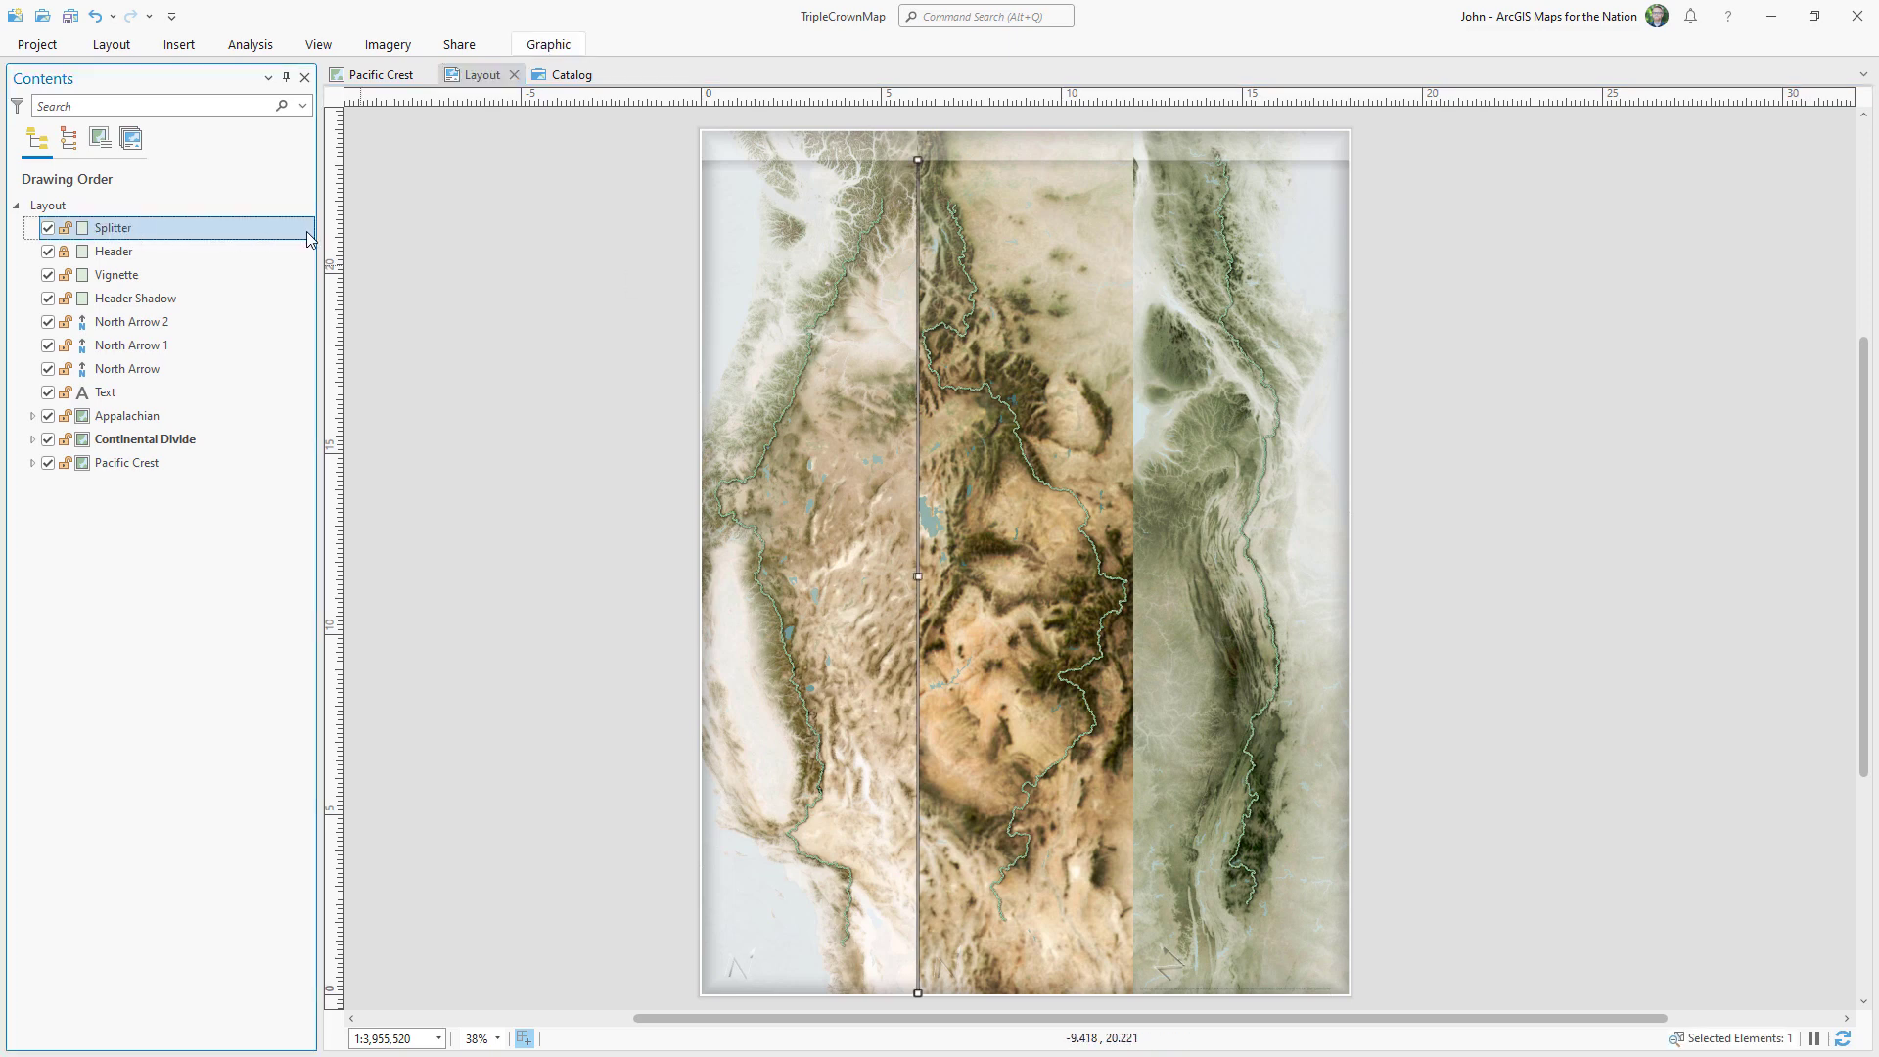
Duplicate the Splitter and place the copy on the boundary between the Continental Divide and Appalachian maps.
{"action": "right_click", "coordinate": [277, 233]}
{"action": "left_click", "coordinate": [333, 193]}
{"action": "right_click", "coordinate": [306, 211]}
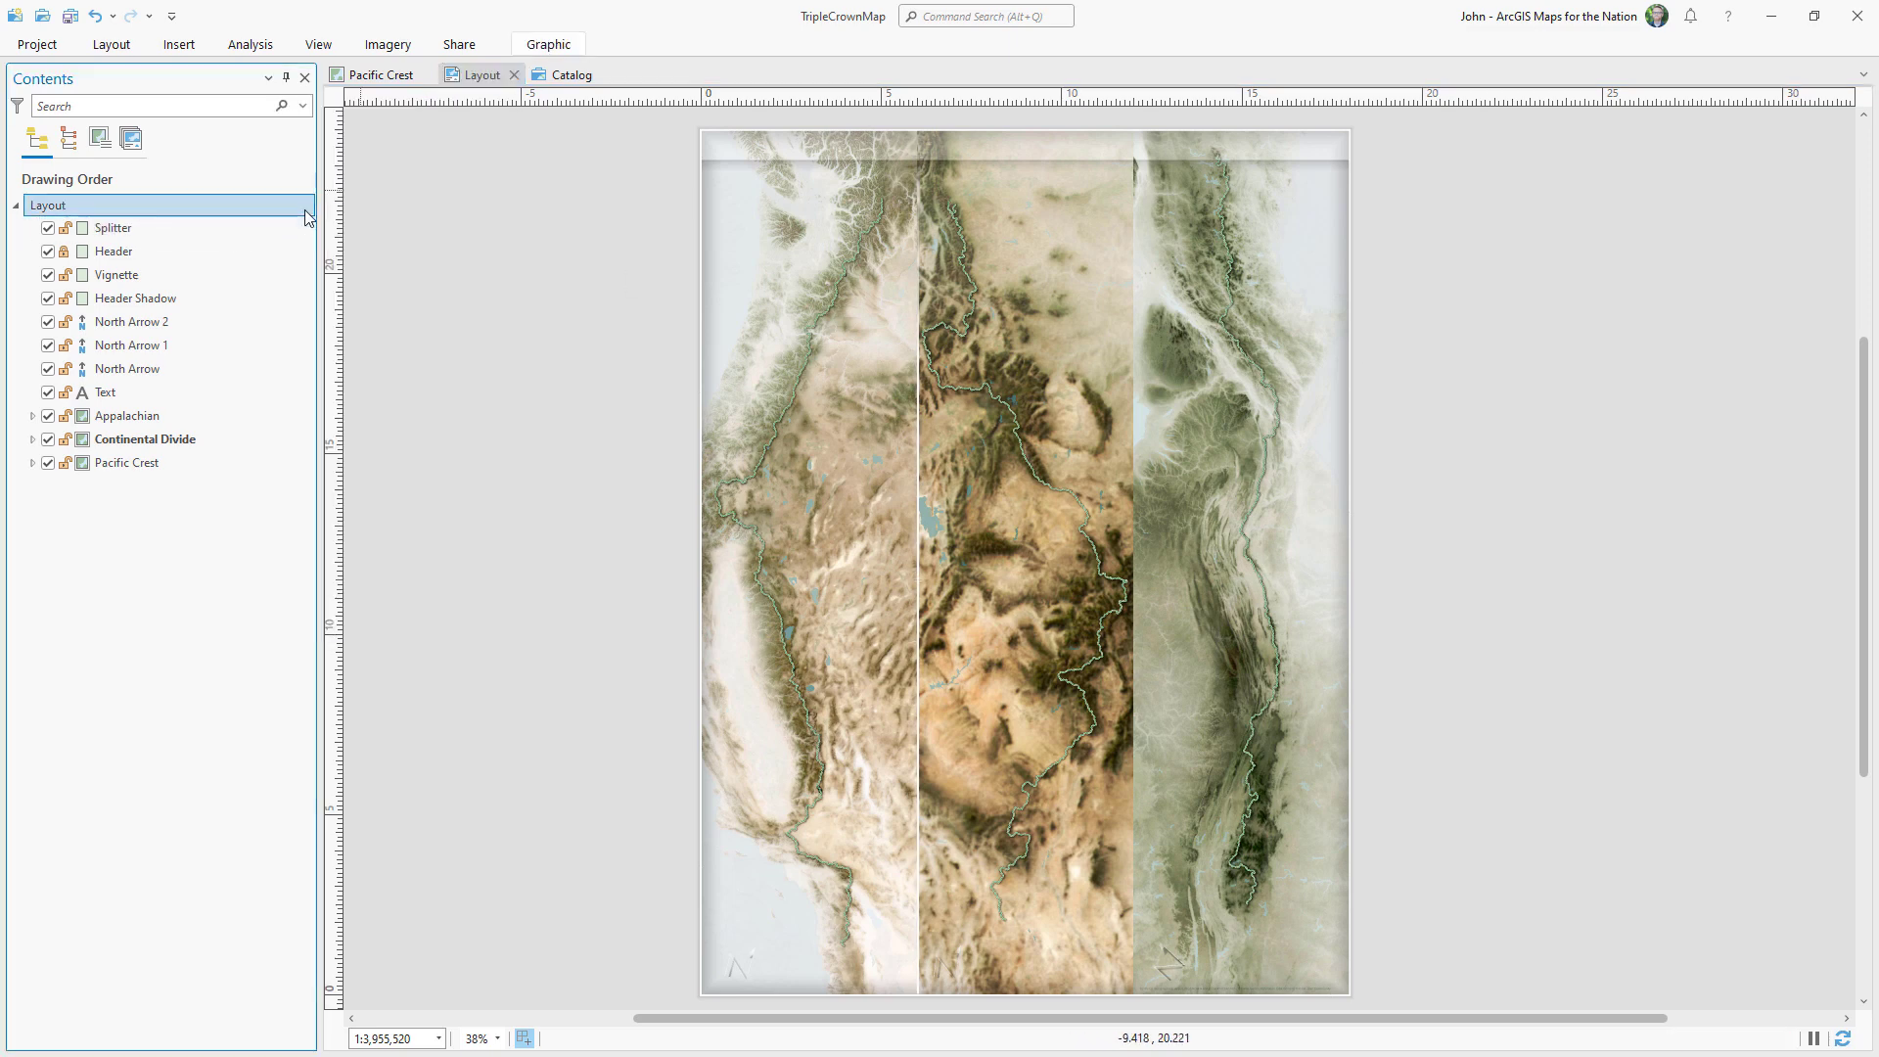
{"action": "left_click", "coordinate": [355, 281]}
{"action": "left_click_drag", "start_coordinate": [919, 400], "coordinate": [1131, 326]}
{"action": "left_click", "coordinate": [1429, 341]}
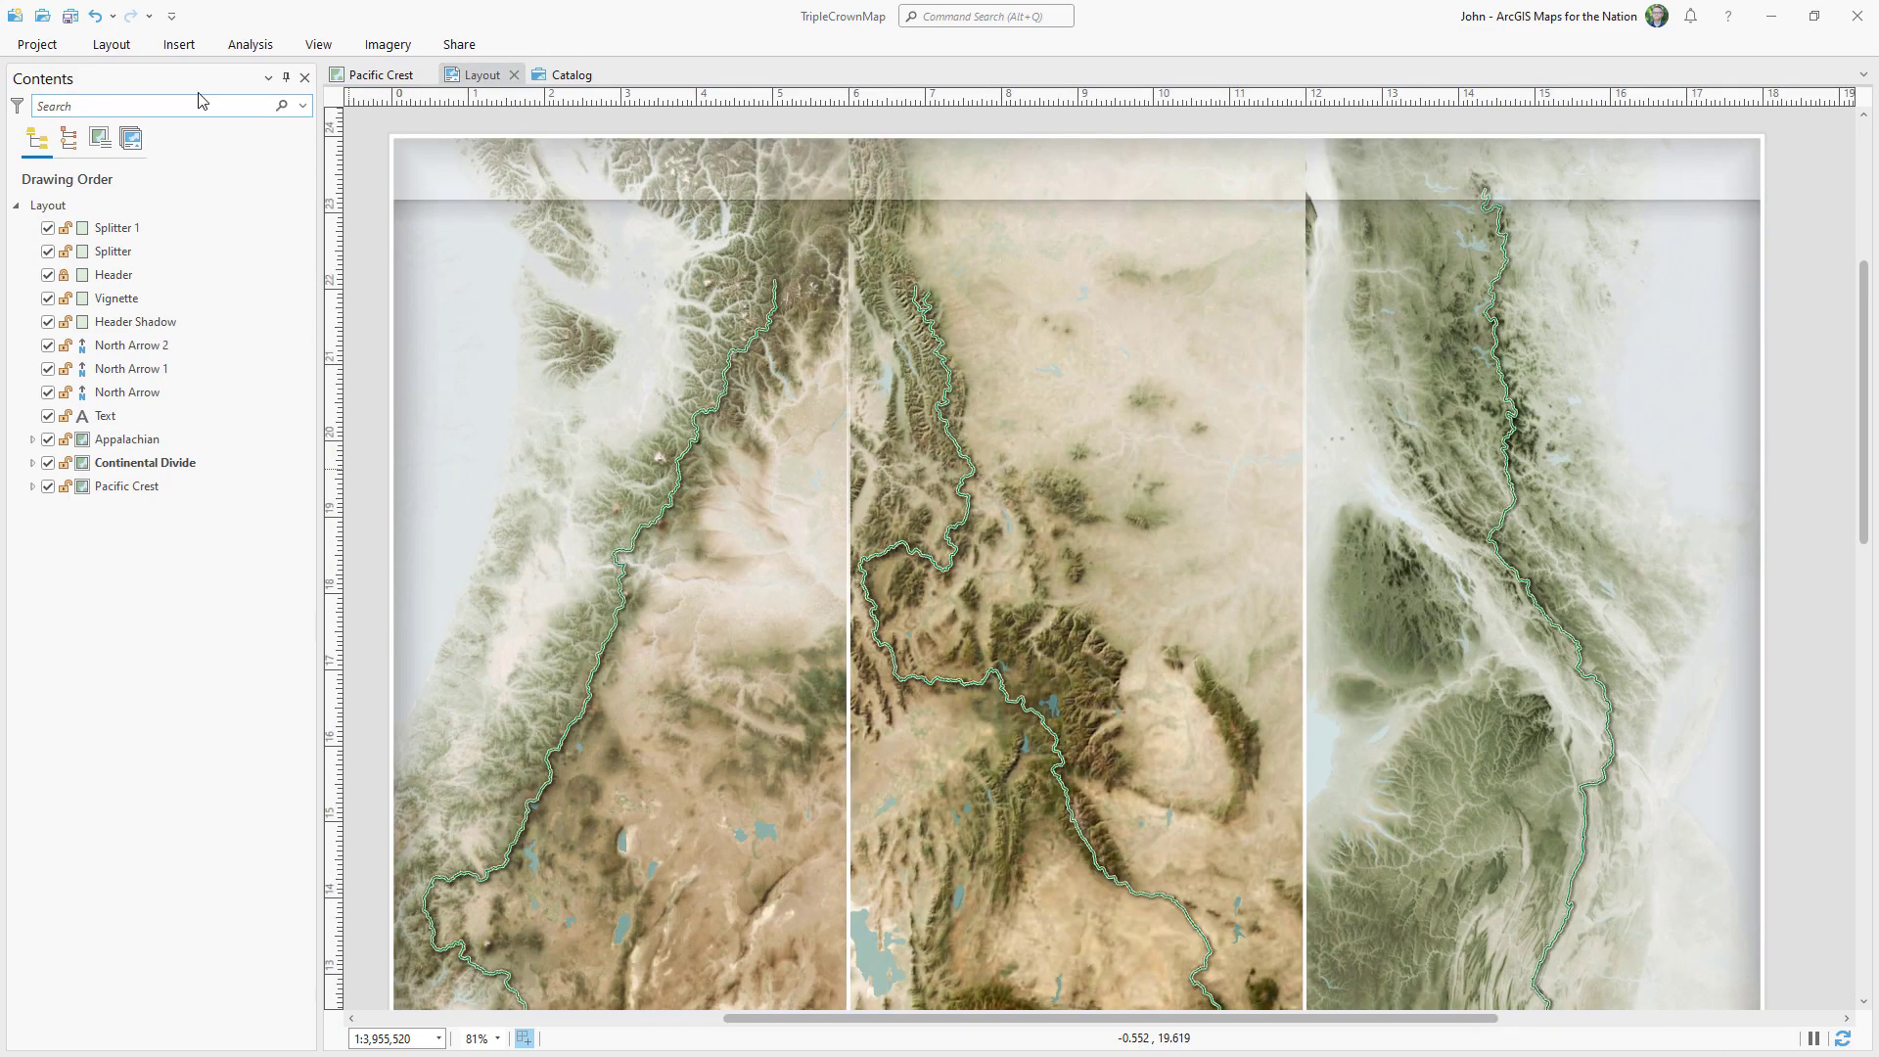
Add the title text TRIPLE CROWN at the left end of the header band.
{"action": "left_click", "coordinate": [176, 49]}
{"action": "left_click", "coordinate": [1125, 75]}
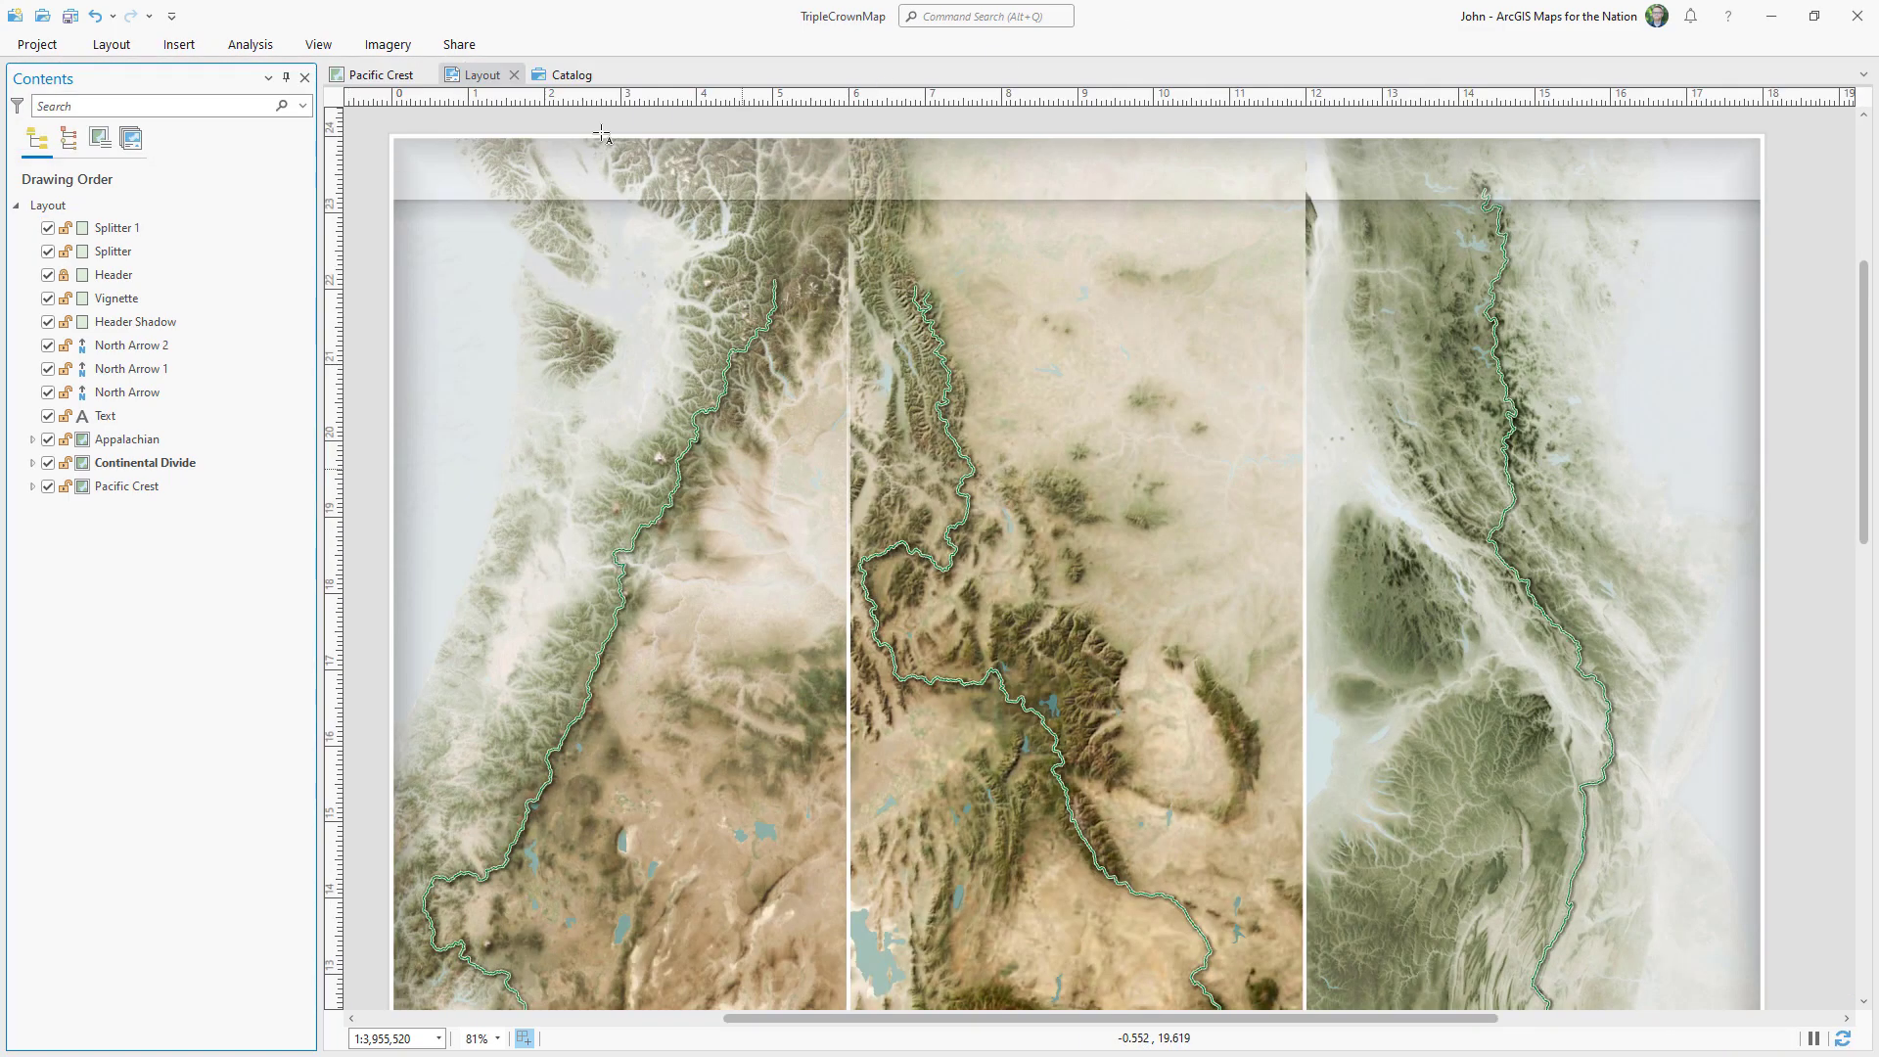
{"action": "left_click", "coordinate": [415, 184]}
{"action": "type", "text": "OWN"}
Format the TRIPLE CROWN title in Century Gothic Bold at 18 pt.
{"action": "left_click", "coordinate": [539, 44]}
{"action": "left_click", "coordinate": [1209, 78]}
{"action": "left_click", "coordinate": [1192, 380]}
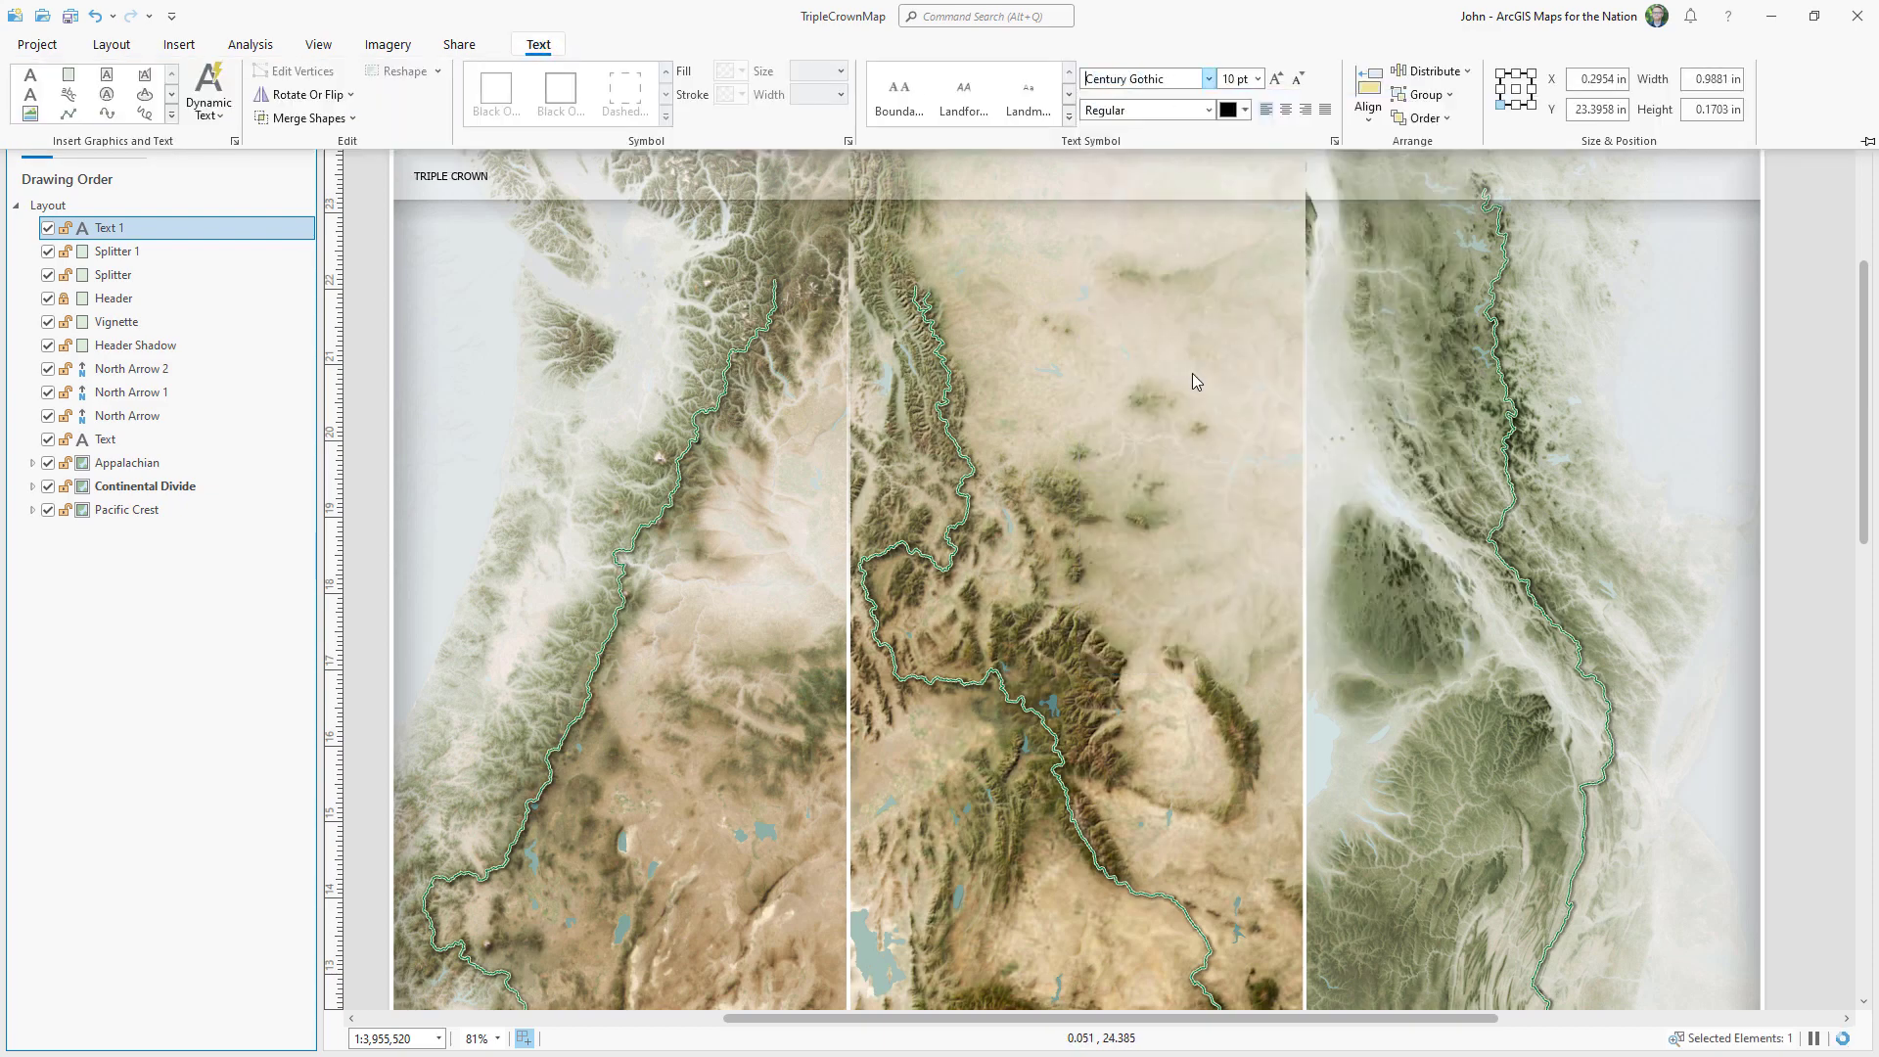
{"action": "left_click", "coordinate": [1210, 111]}
{"action": "left_click", "coordinate": [1141, 155]}
{"action": "left_click", "coordinate": [1257, 79]}
{"action": "left_click", "coordinate": [1235, 274]}
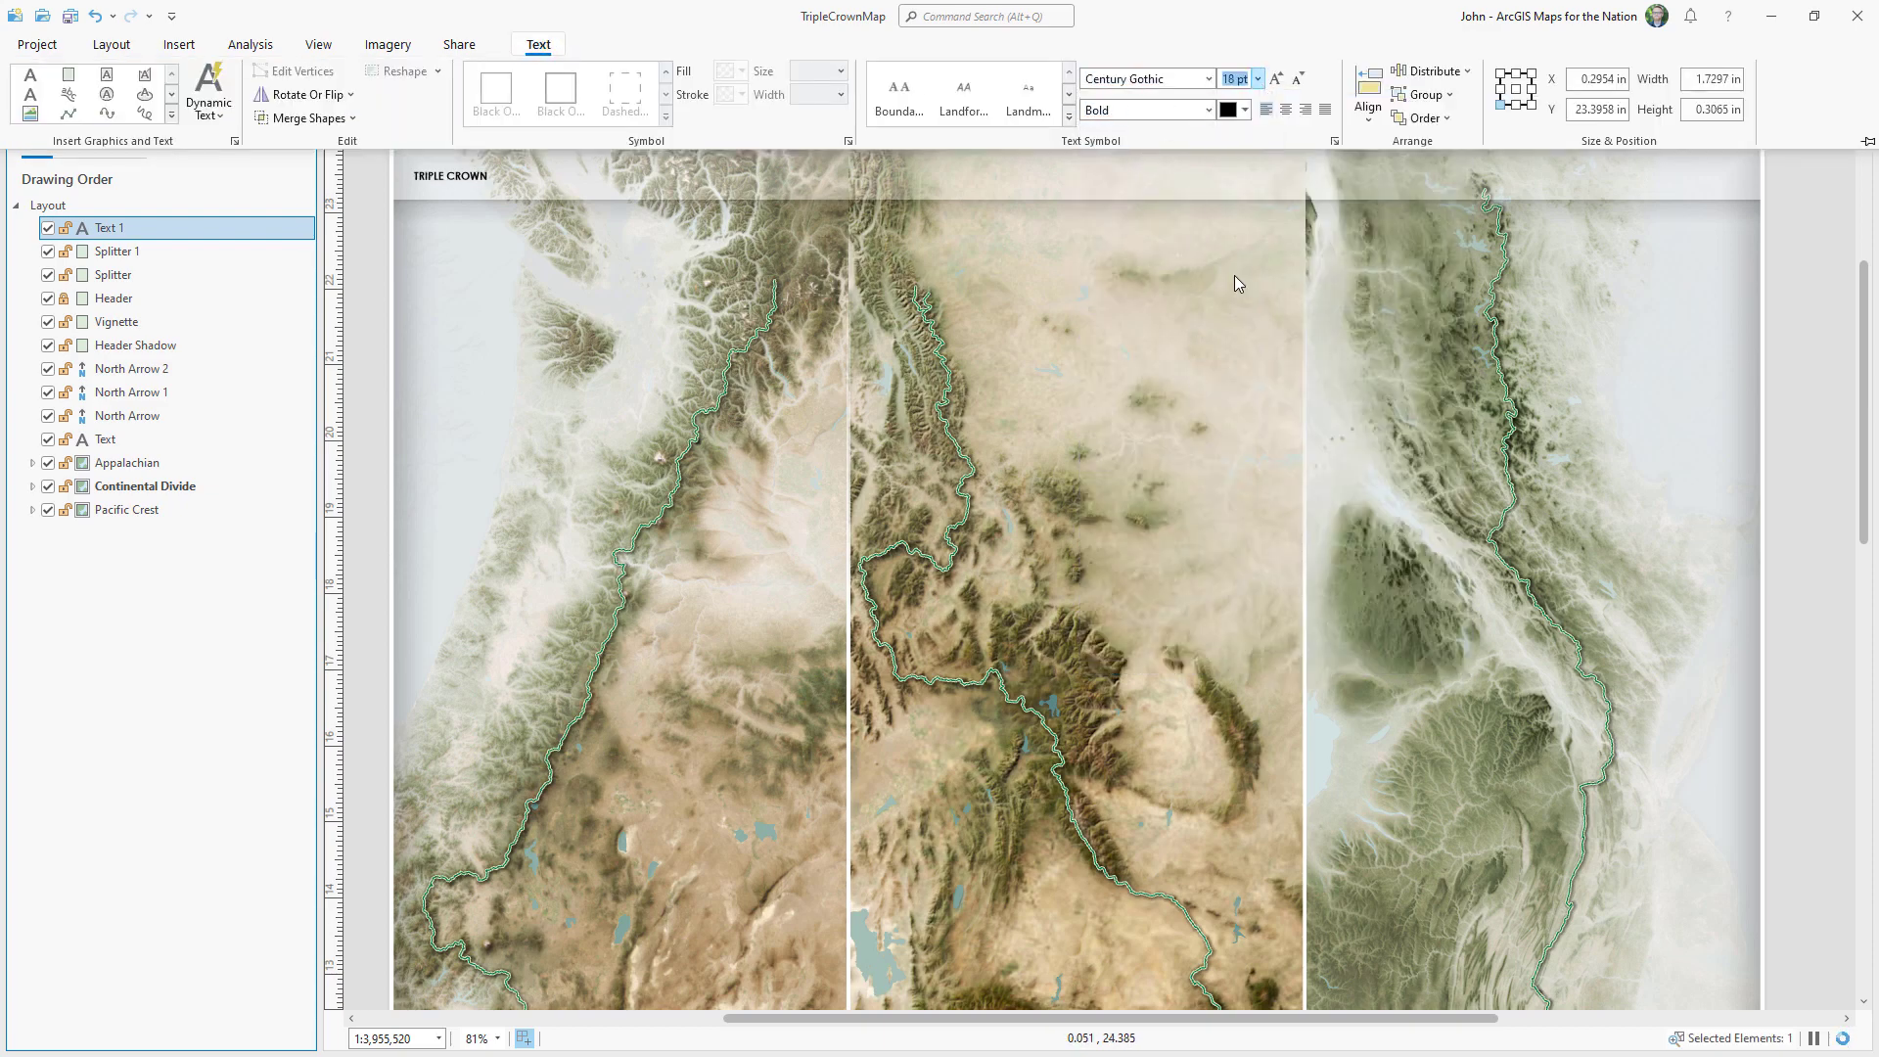
Color the TRIPLE CROWN title muted dark blue with hue 196°, saturation 63.75% and value 45.1%.
{"action": "left_click", "coordinate": [1234, 111]}
{"action": "left_click", "coordinate": [1396, 319]}
{"action": "left_click", "coordinate": [1237, 114]}
{"action": "left_click", "coordinate": [1271, 443]}
{"action": "left_click", "coordinate": [807, 412]}
{"action": "left_click", "coordinate": [797, 454]}
{"action": "left_click", "coordinate": [878, 522]}
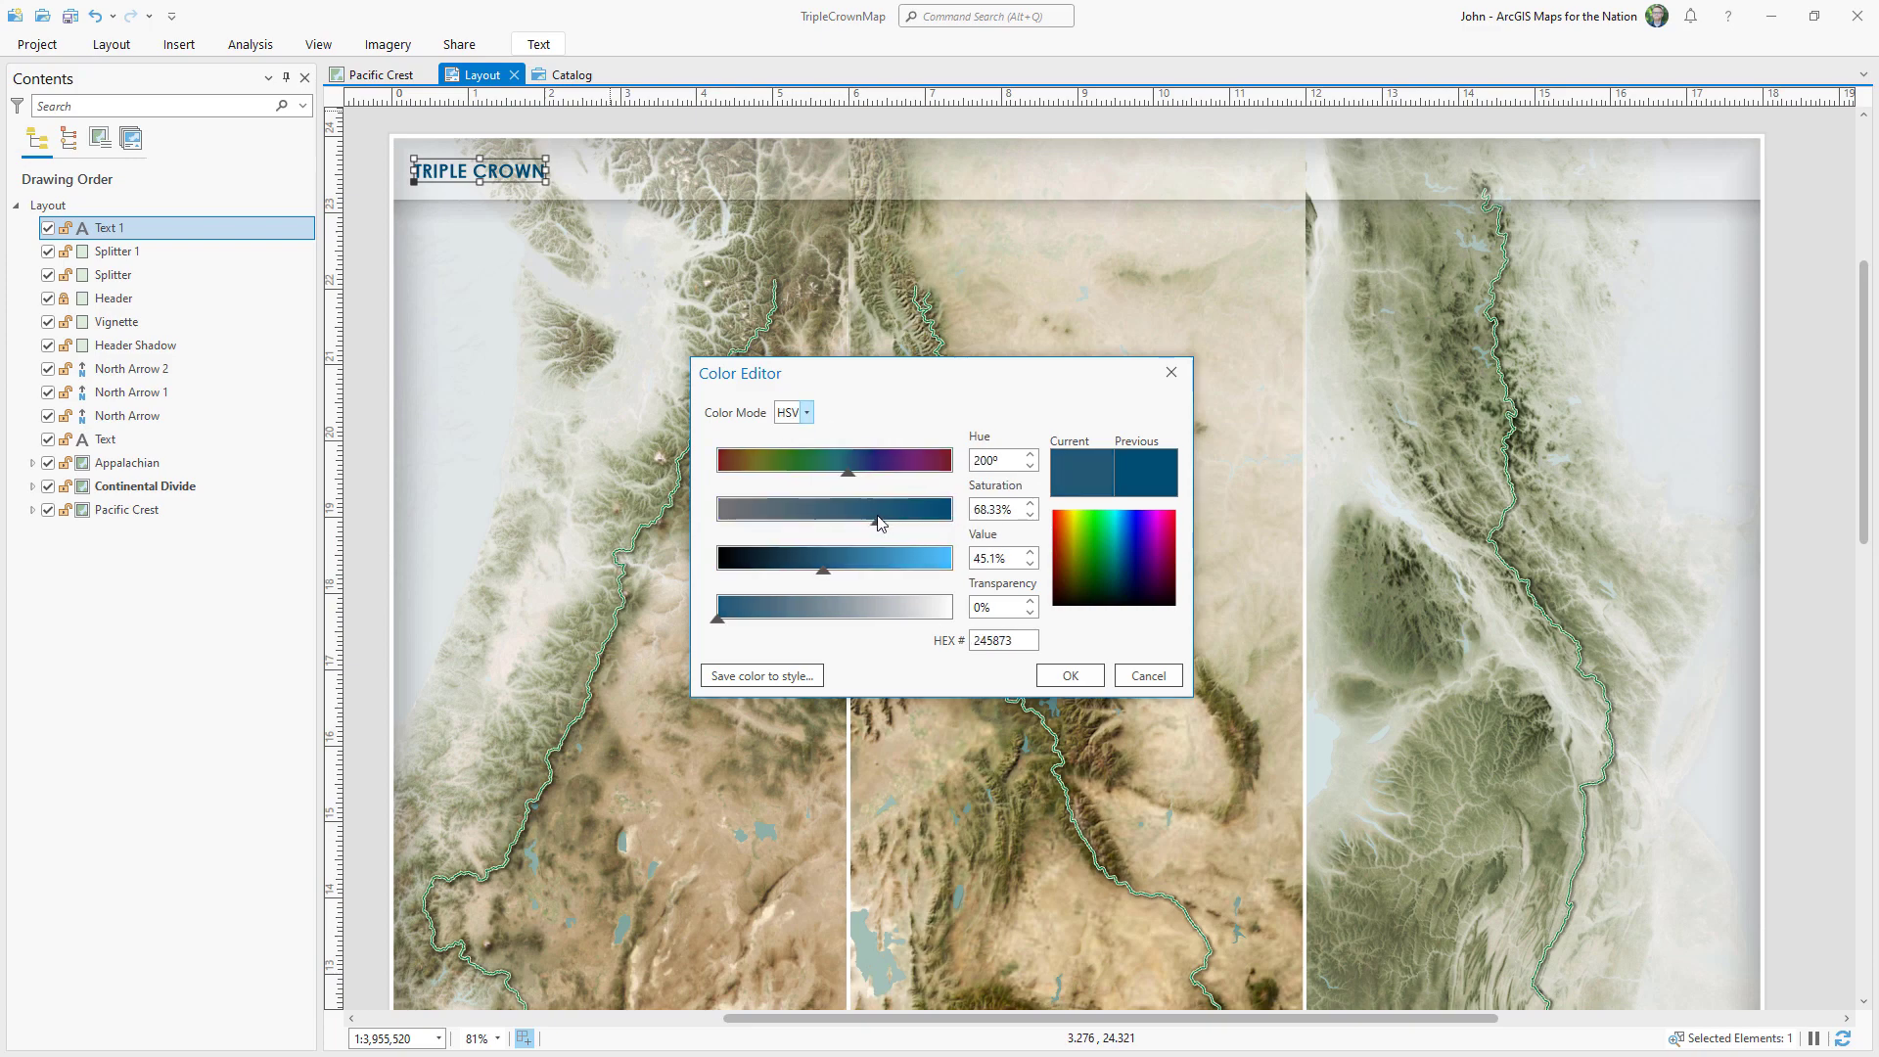
{"action": "left_click", "coordinate": [1071, 676]}
Set the TRIPLE CROWN title's letter spacing to 1150% and center the spread-out title within the header band.
{"action": "left_click", "coordinate": [538, 44]}
{"action": "left_click", "coordinate": [1327, 139]}
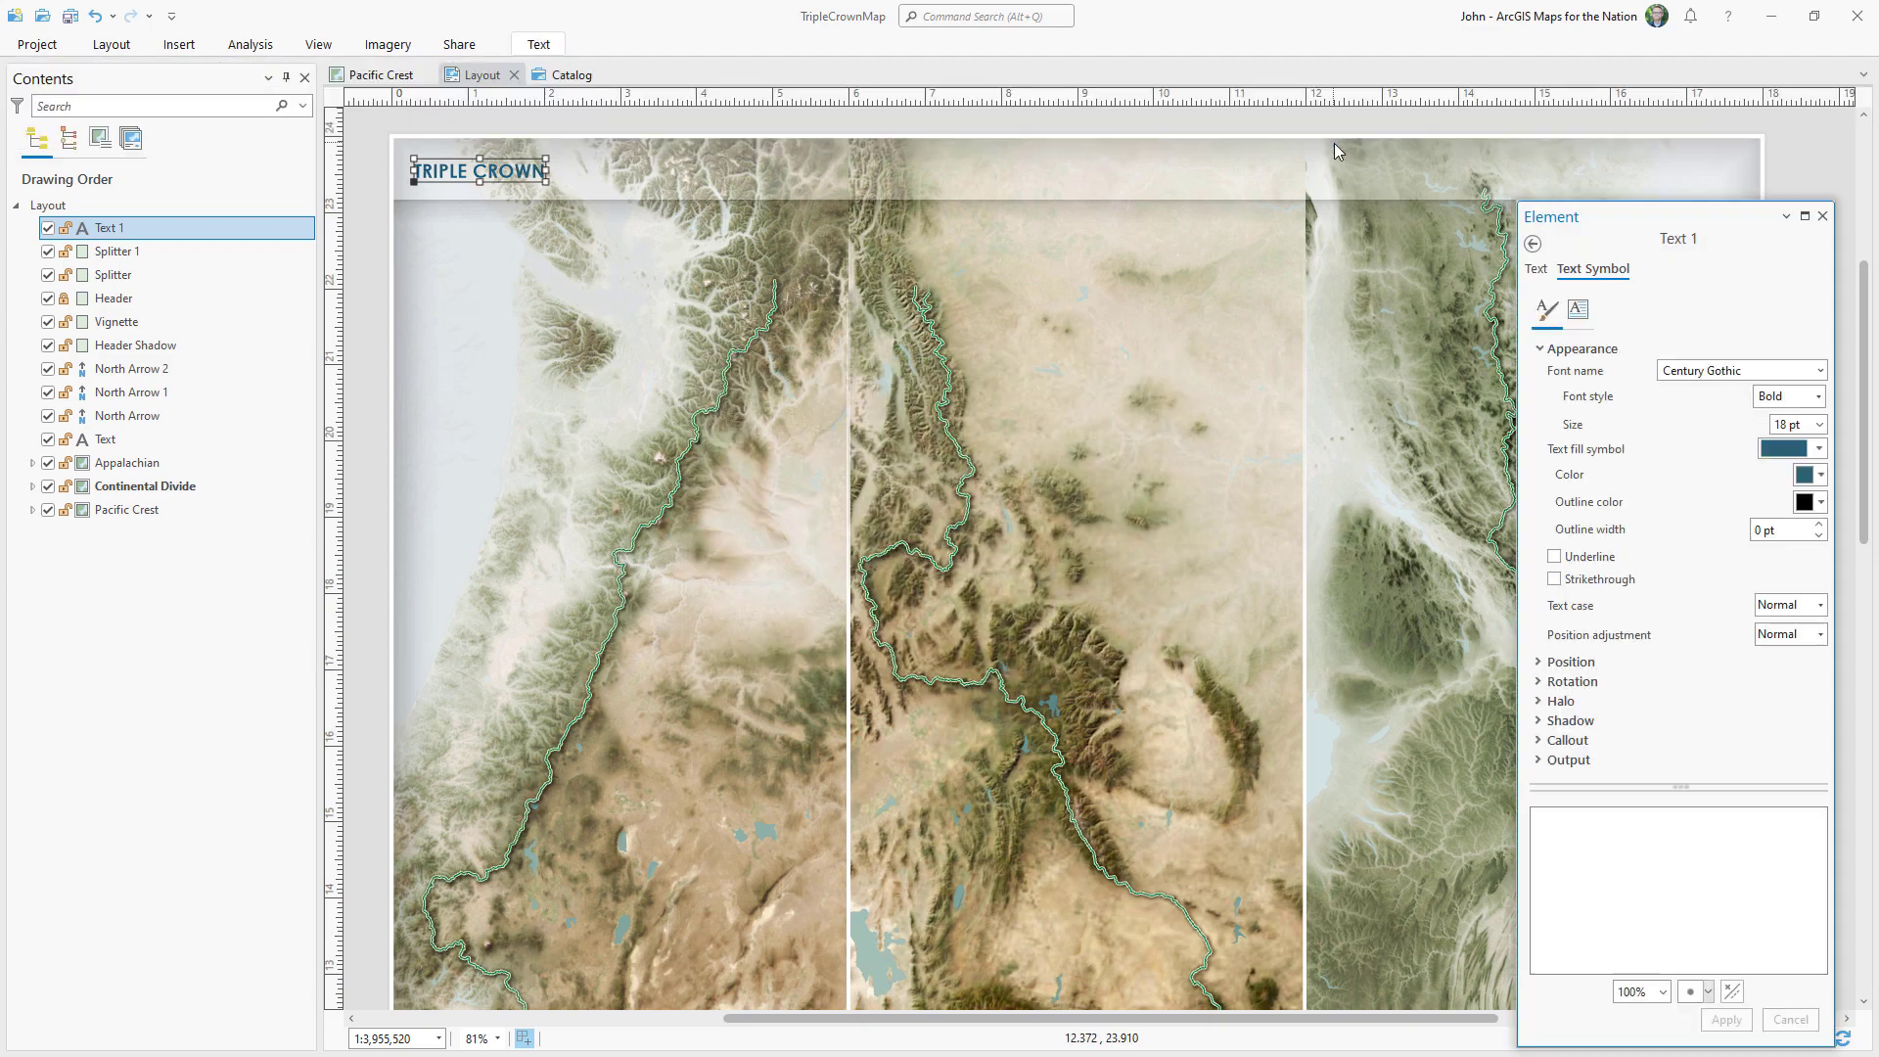
{"action": "left_click", "coordinate": [1590, 314]}
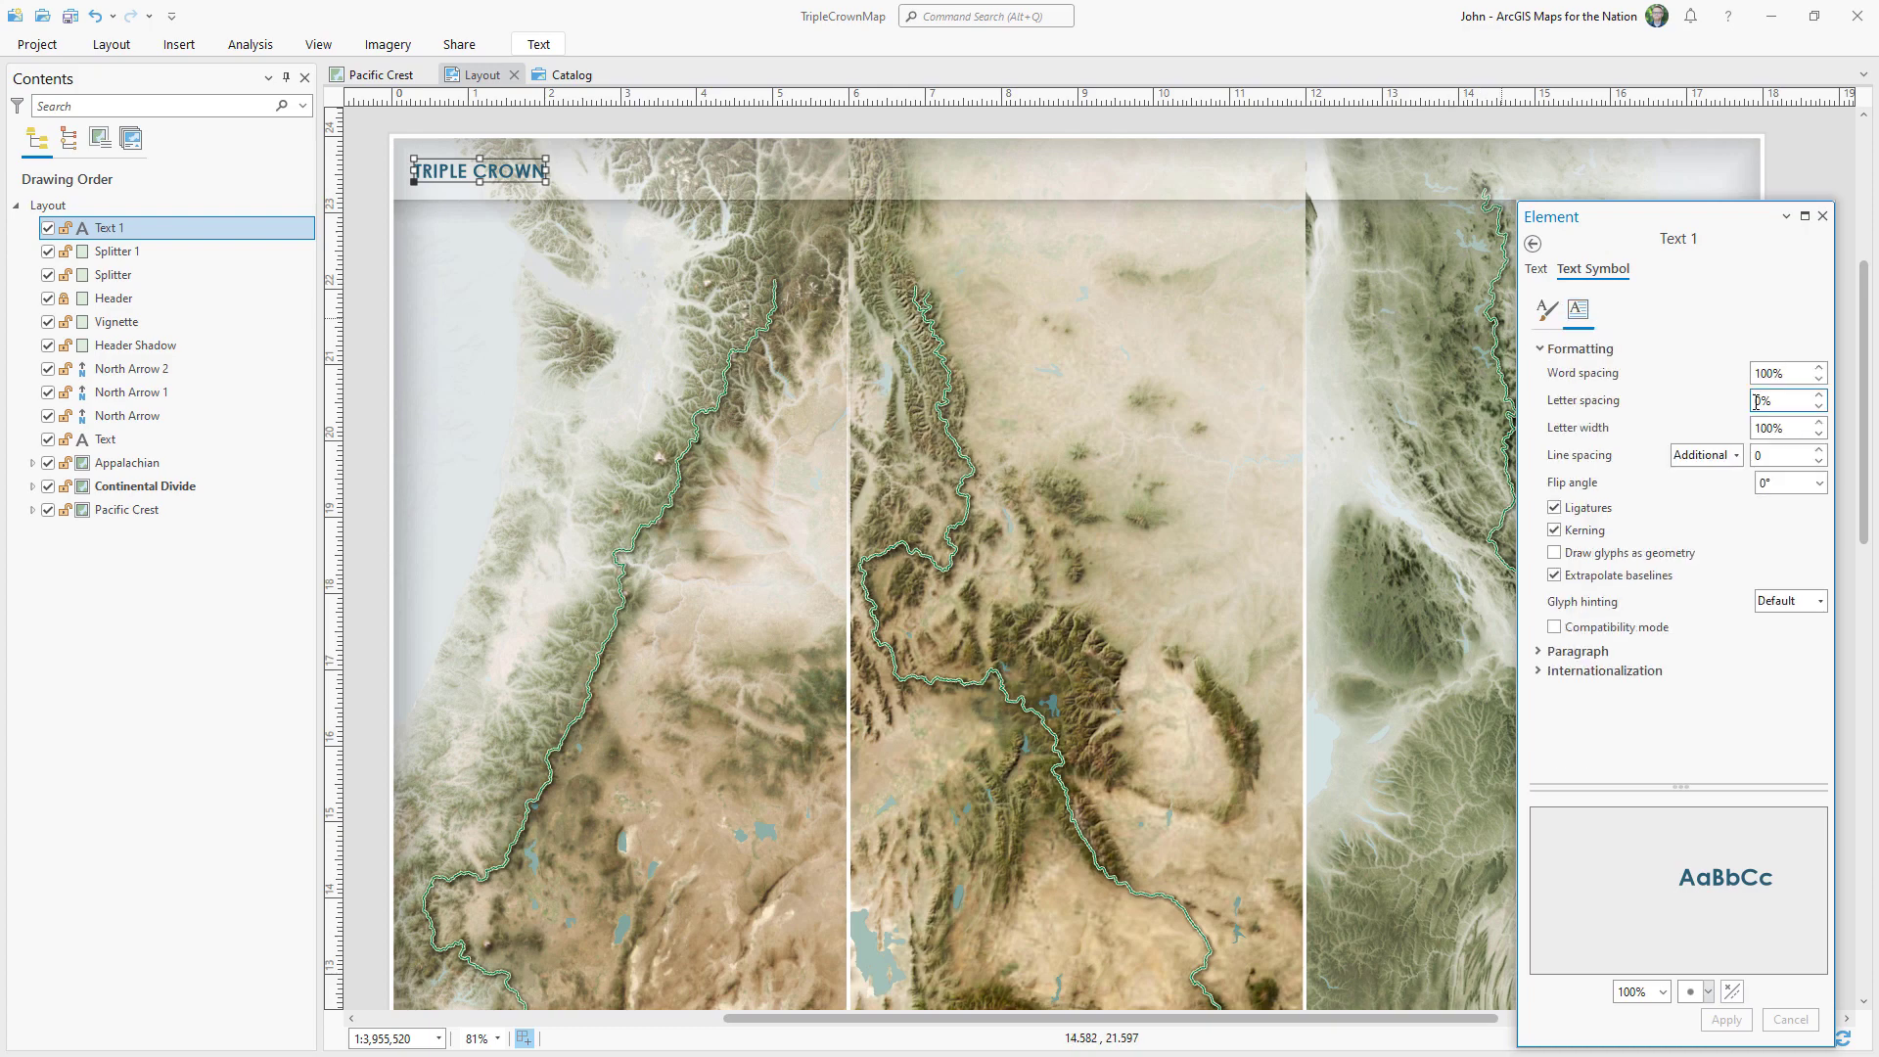
{"action": "key", "text": "BackSpace"}
{"action": "key", "text": "Tab"}
{"action": "left_click", "coordinate": [1713, 1021]}
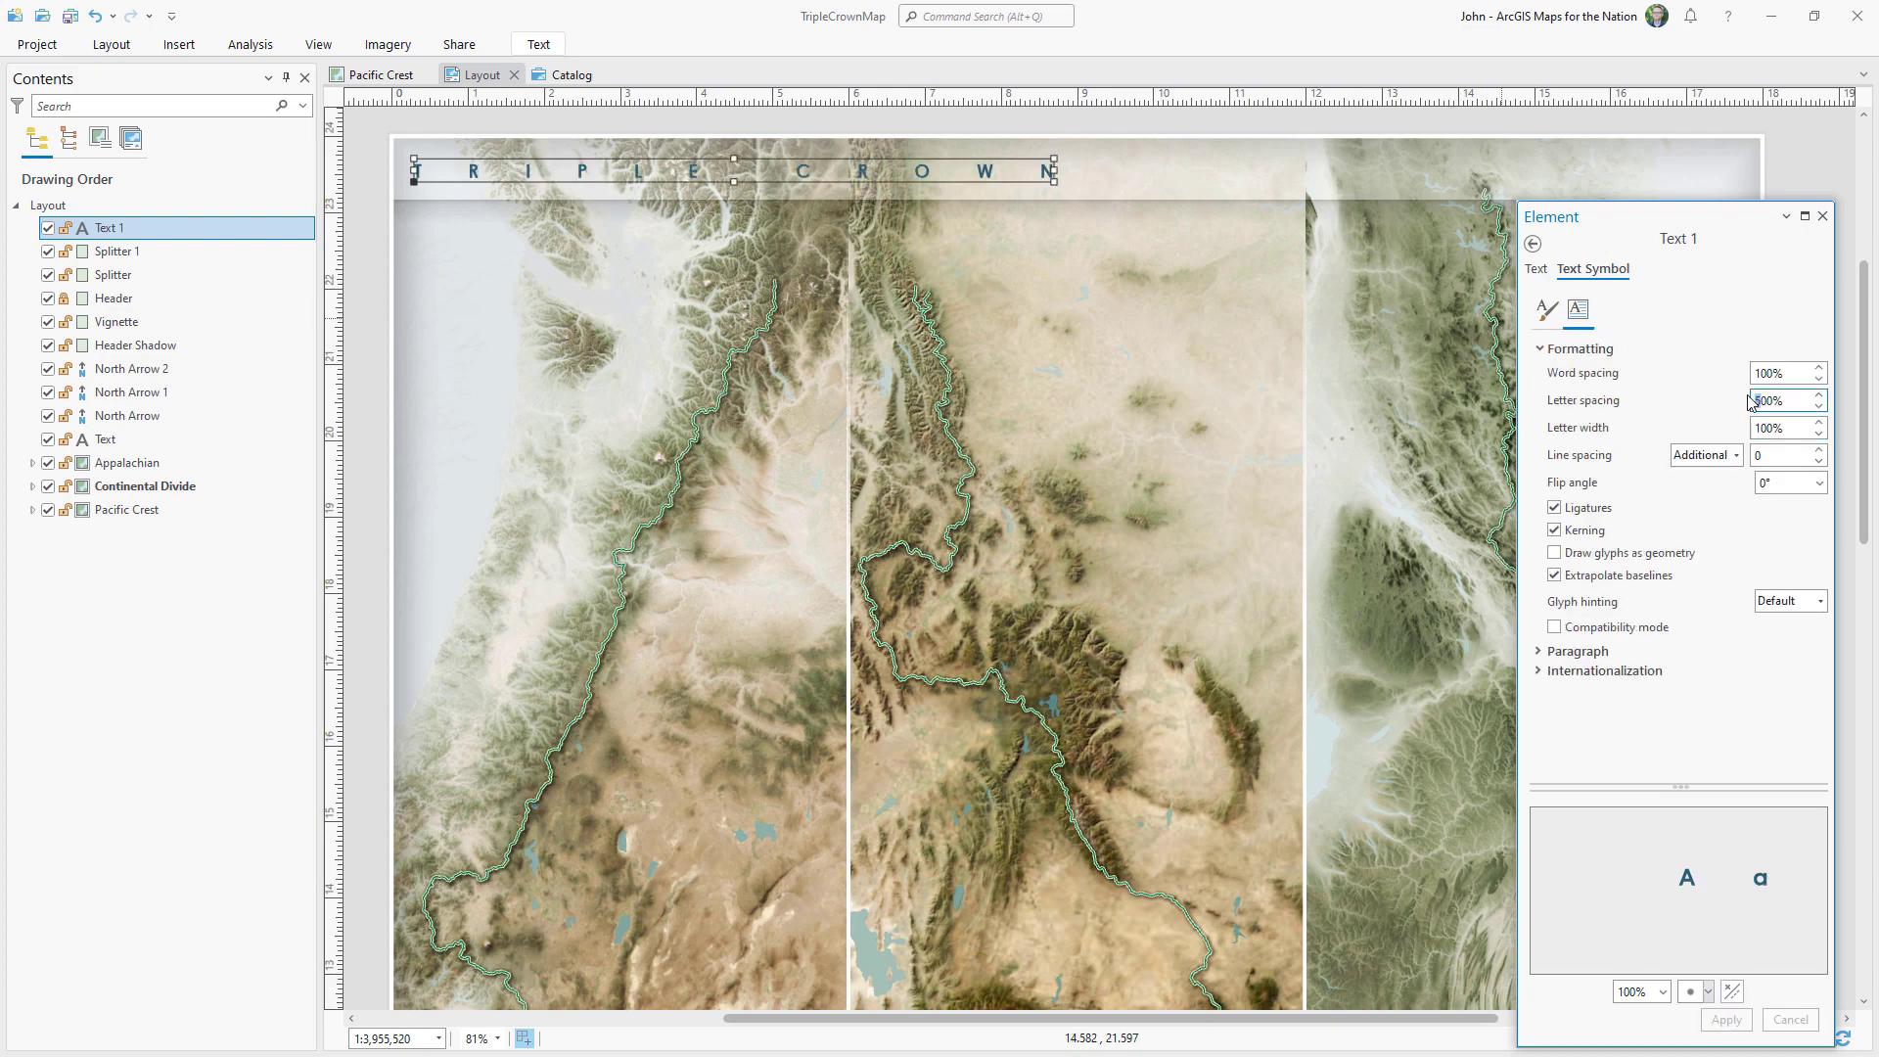
{"action": "type", "text": "7"}
{"action": "key", "text": "Return"}
{"action": "left_click", "coordinate": [1726, 1020]}
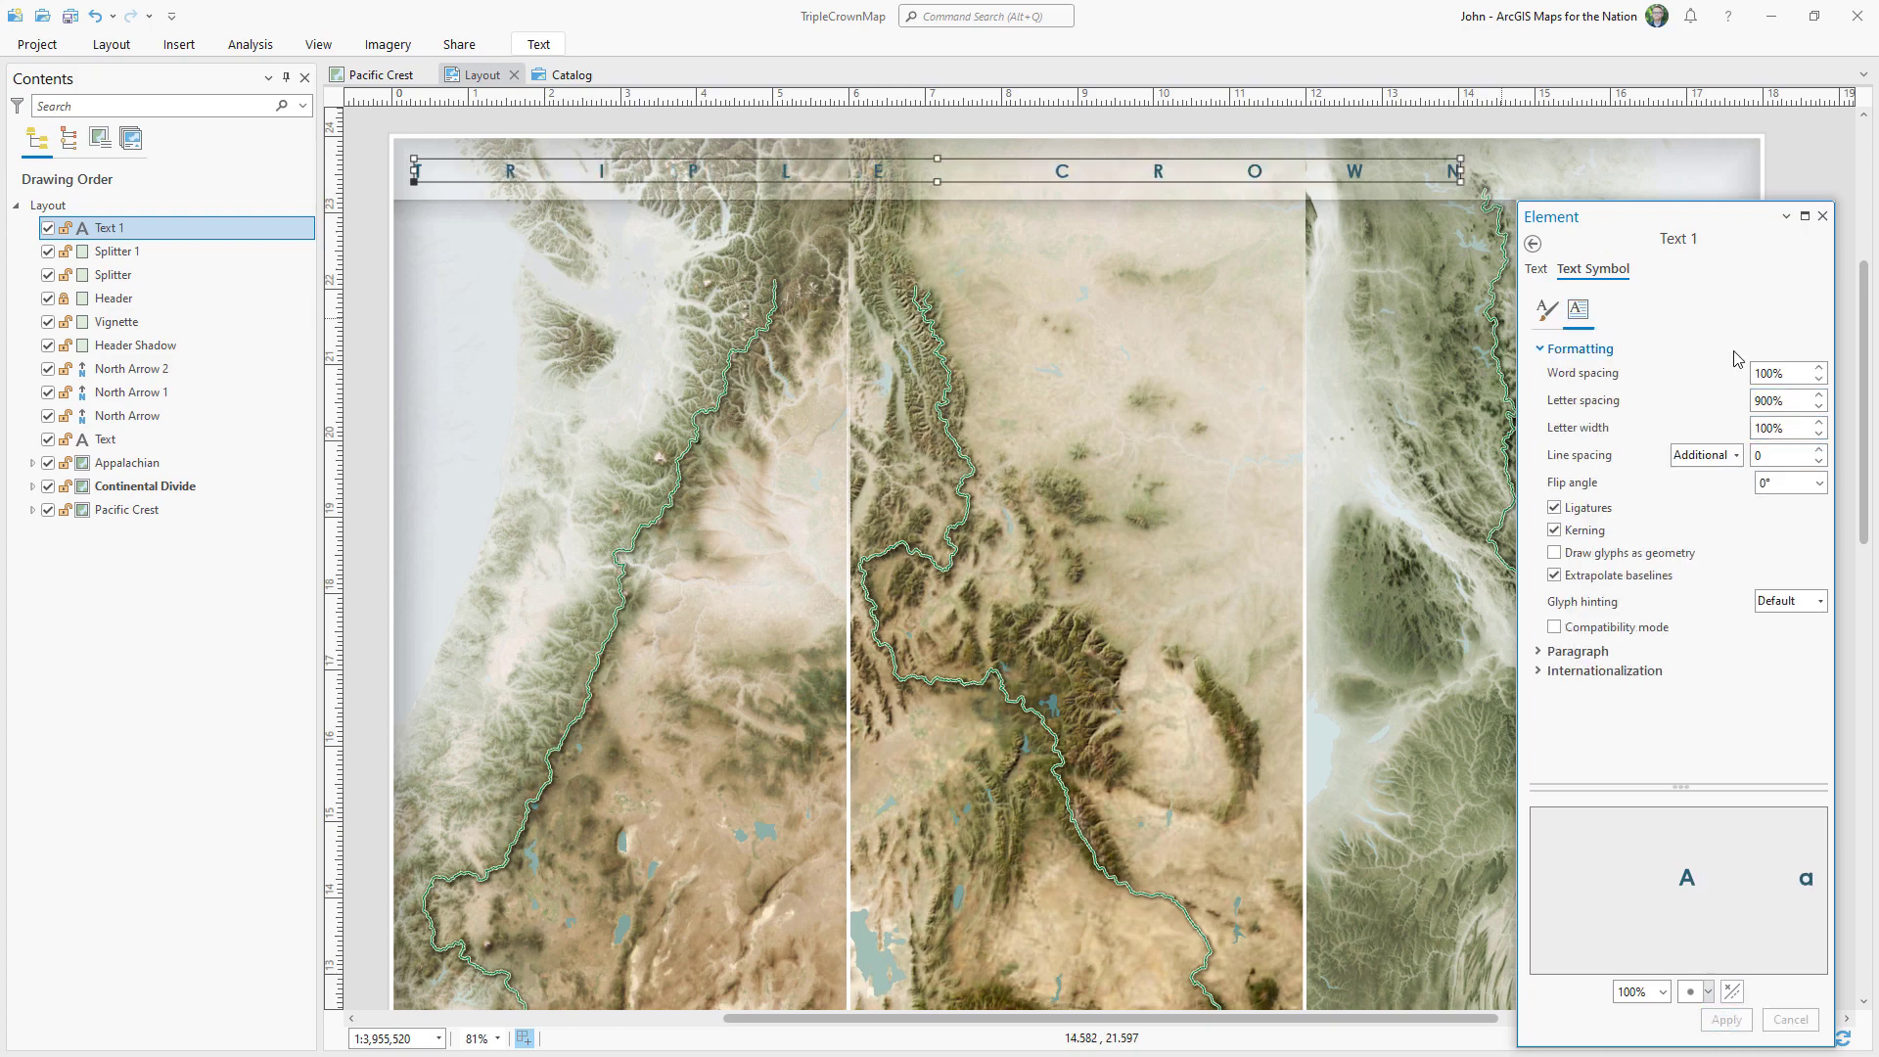
{"action": "type", "text": "10"}
{"action": "key", "text": "Tab"}
{"action": "mouse_move", "coordinate": [1762, 402]}
{"action": "left_mouse_down"}
{"action": "mouse_move", "coordinate": [1725, 405]}
{"action": "mouse_move", "coordinate": [1774, 401]}
{"action": "left_mouse_up"}
{"action": "left_click", "coordinate": [1730, 1022]}
{"action": "type", "text": "2"}
{"action": "left_click", "coordinate": [1735, 1020]}
{"action": "type", "text": "1"}
{"action": "left_click", "coordinate": [1727, 1020]}
{"action": "type", "text": "5"}
{"action": "left_click", "coordinate": [1728, 1020]}
{"action": "left_click_drag", "start_coordinate": [988, 173], "coordinate": [997, 170]}
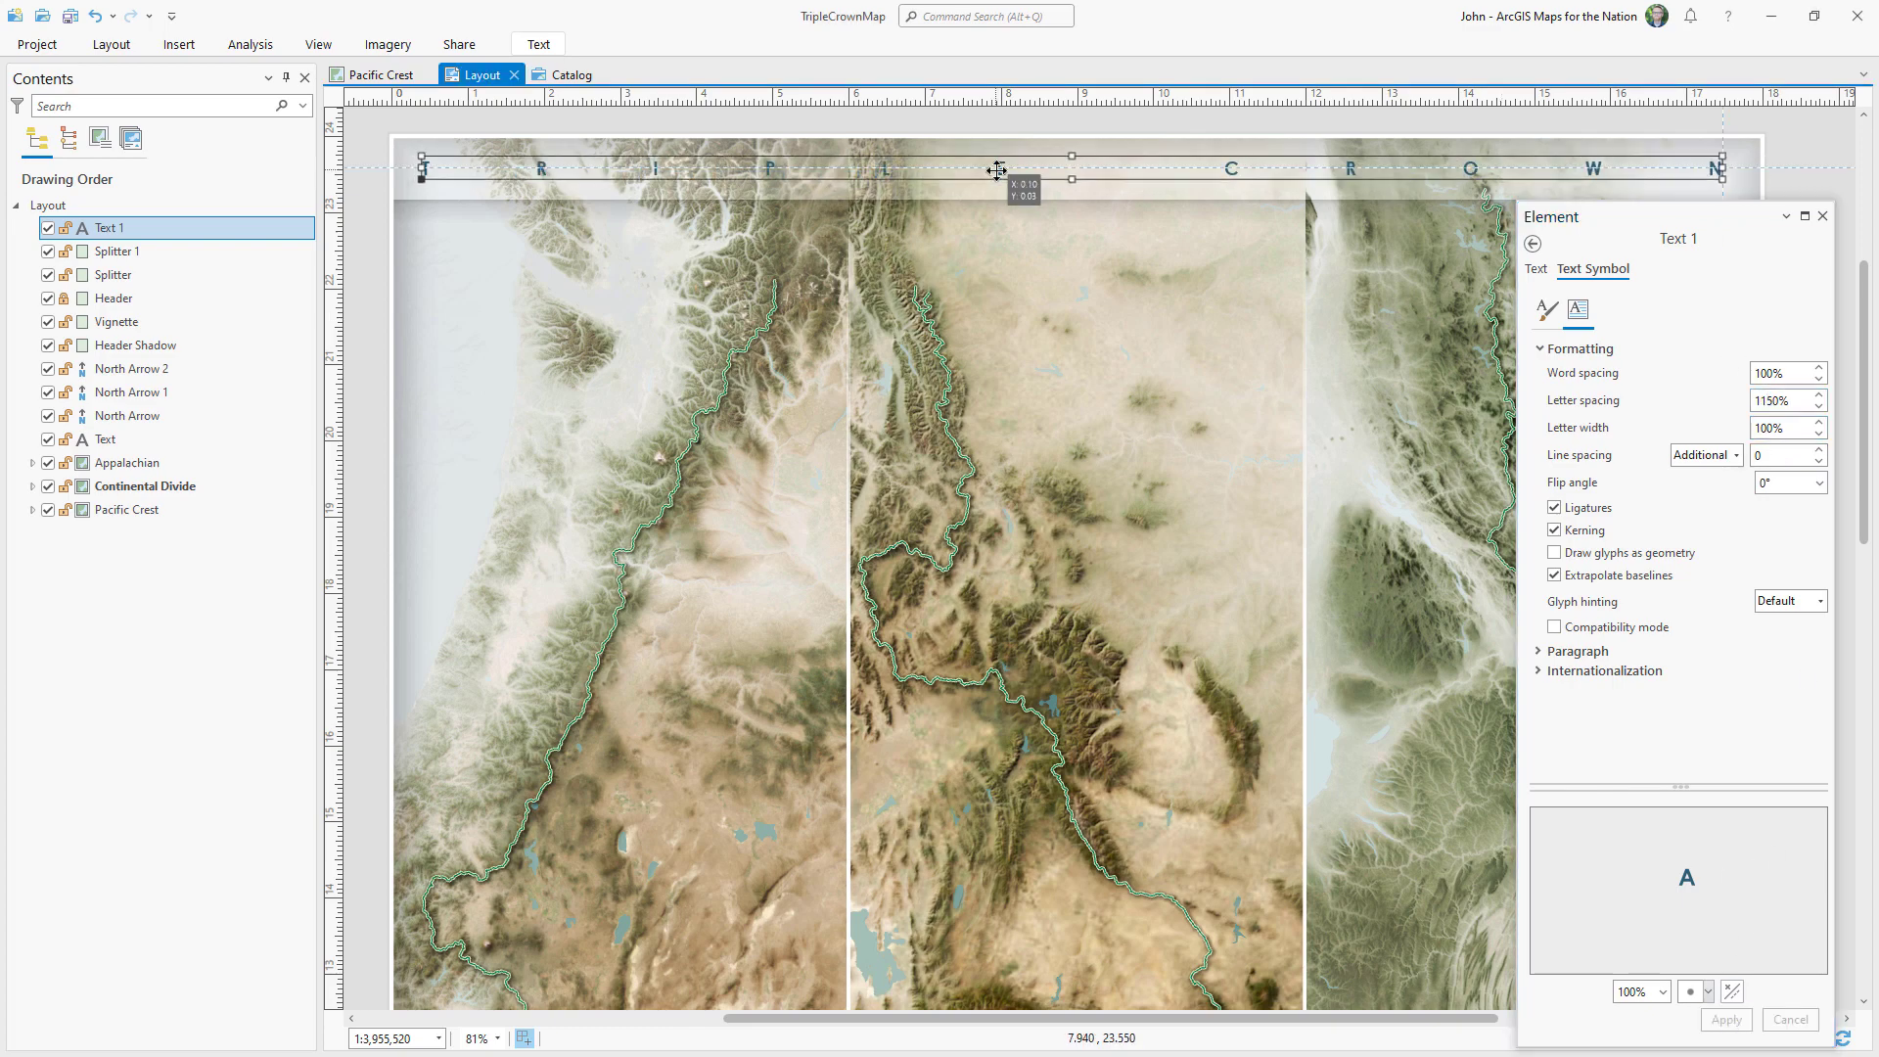
Add a stroke layer to the title's text fill symbol and place it beneath the solid fill.
{"action": "left_click", "coordinate": [1823, 176]}
{"action": "left_click", "coordinate": [302, 233]}
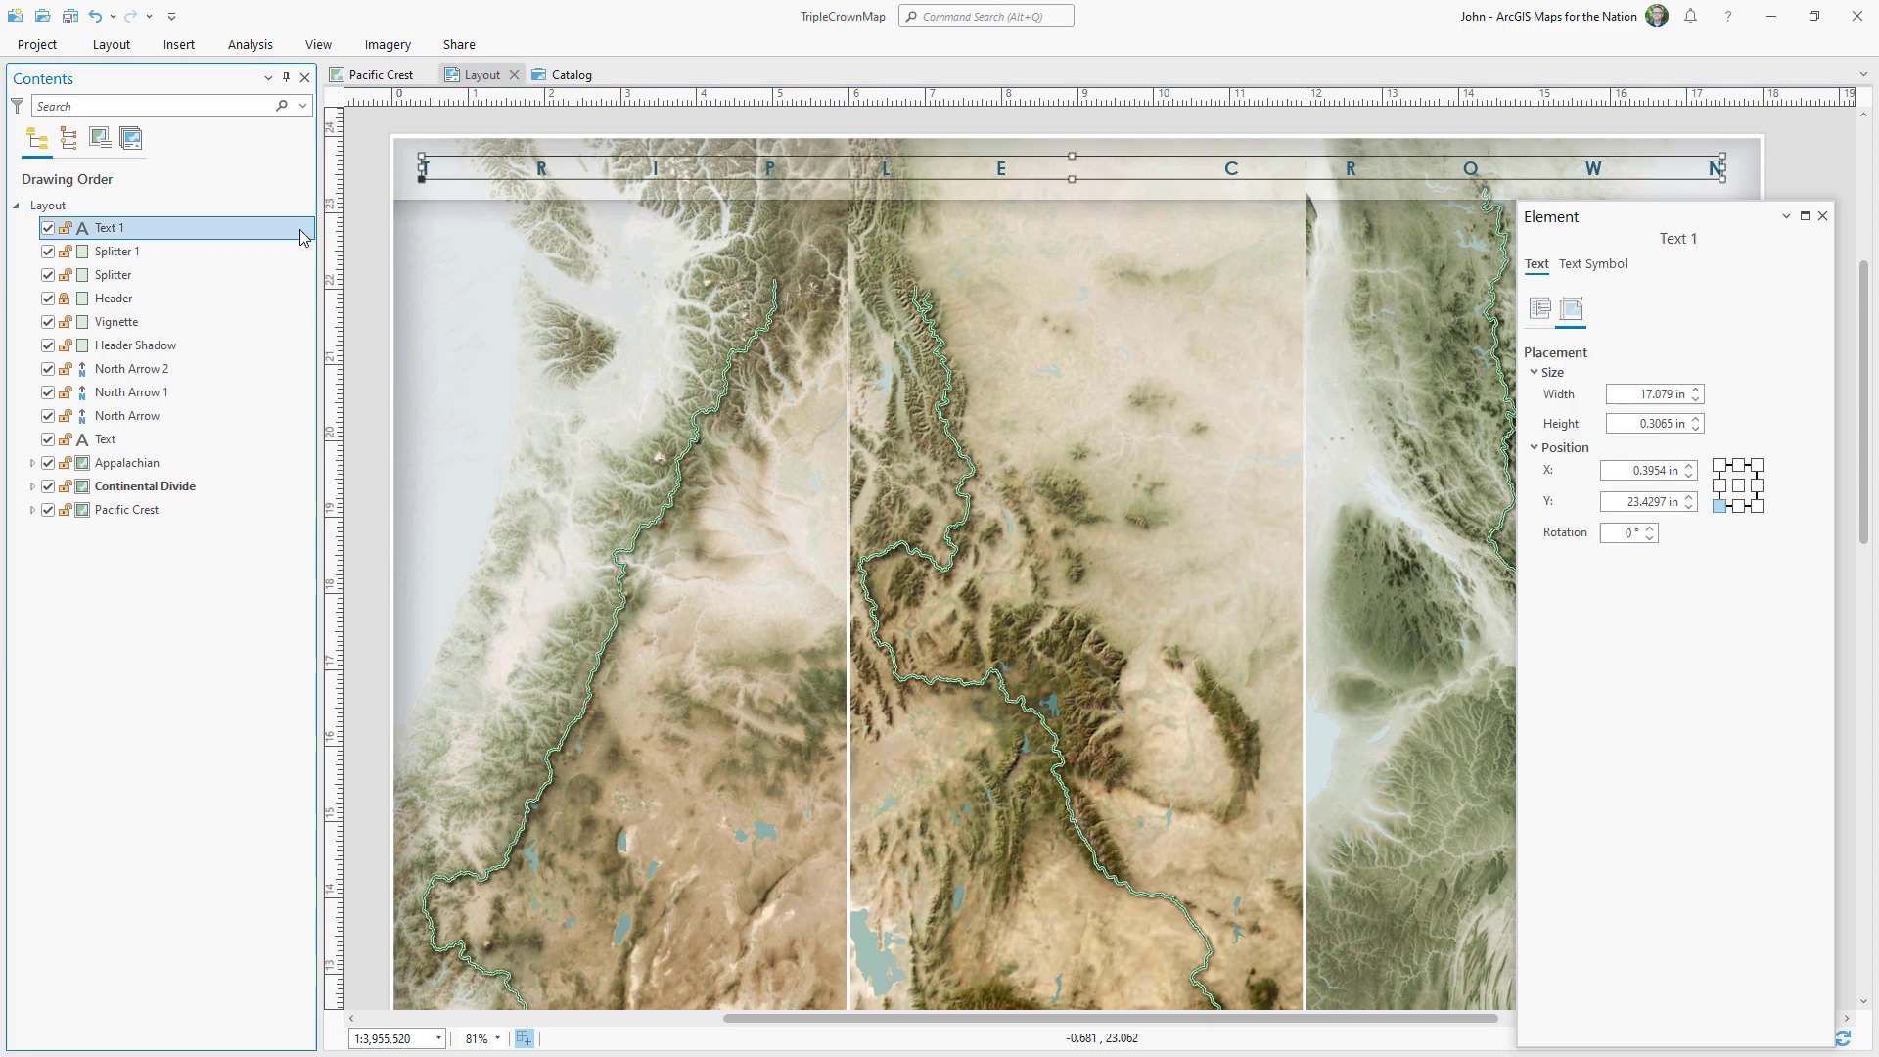
{"action": "left_click", "coordinate": [1591, 265]}
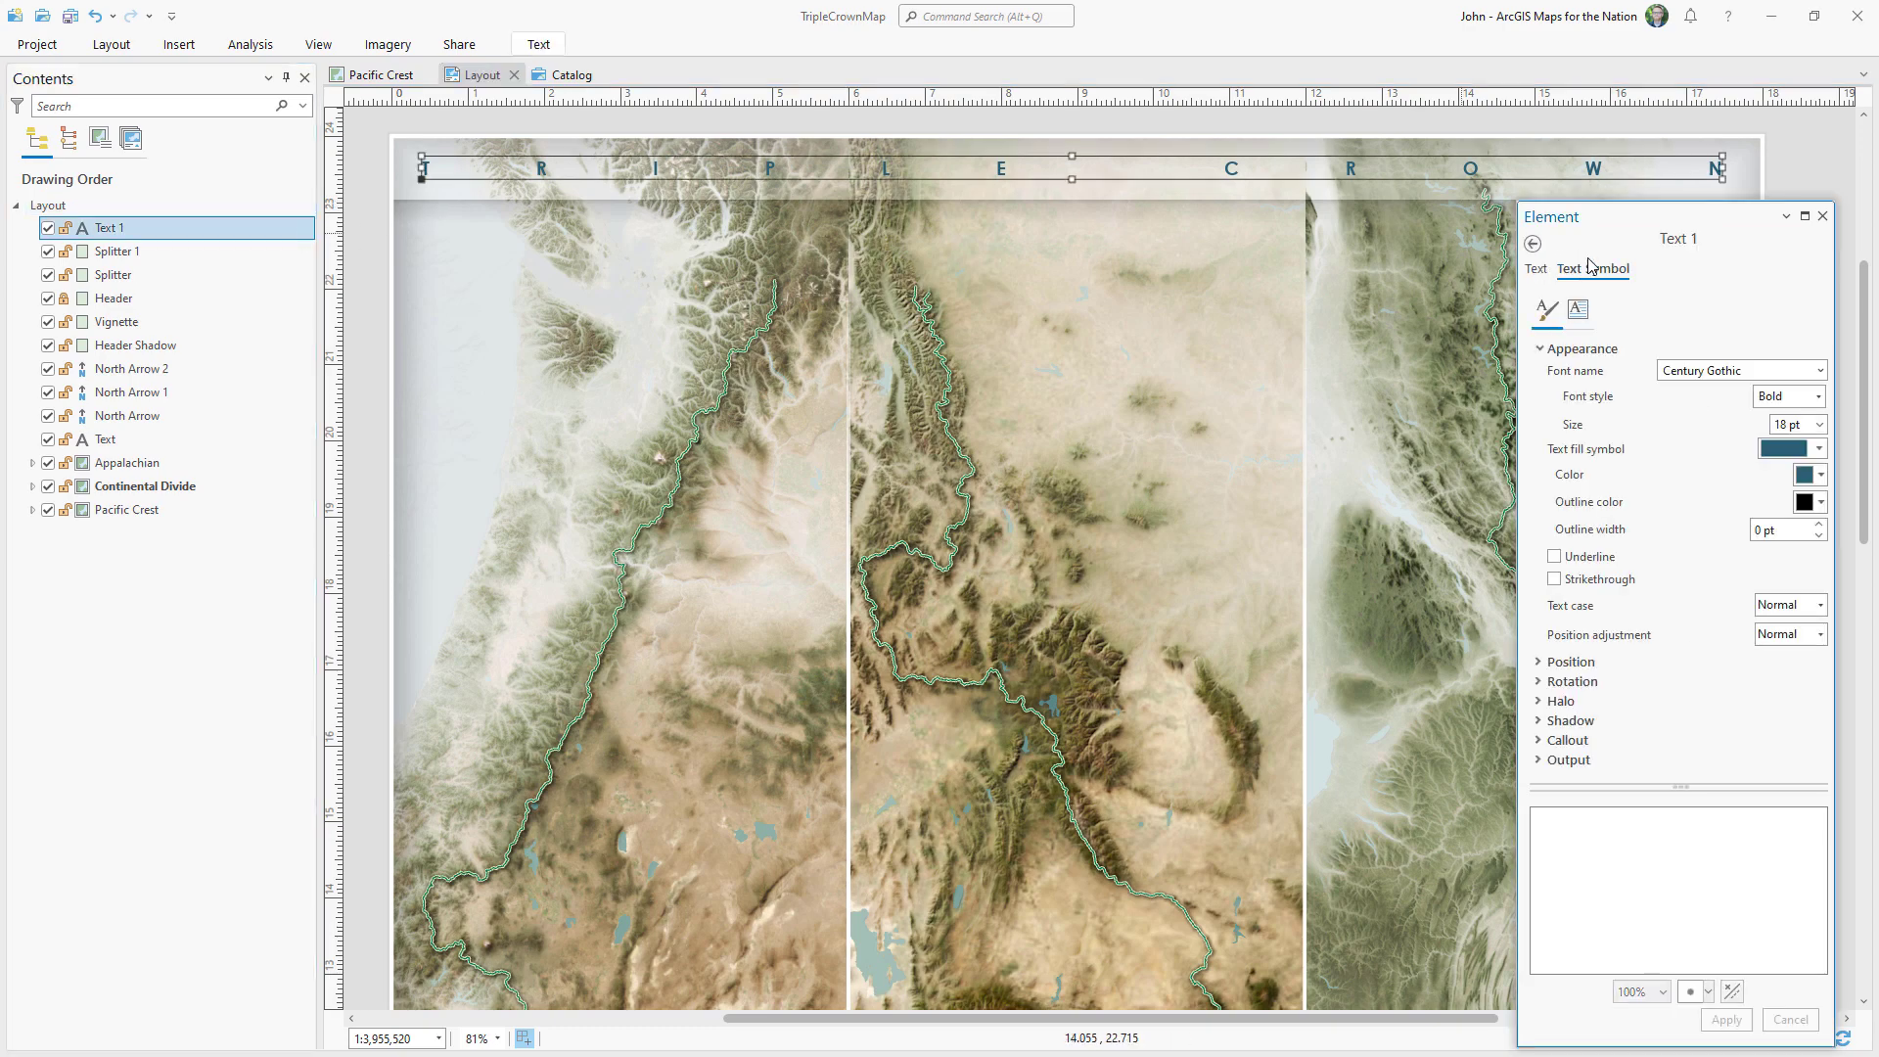
{"action": "left_click", "coordinate": [1818, 450]}
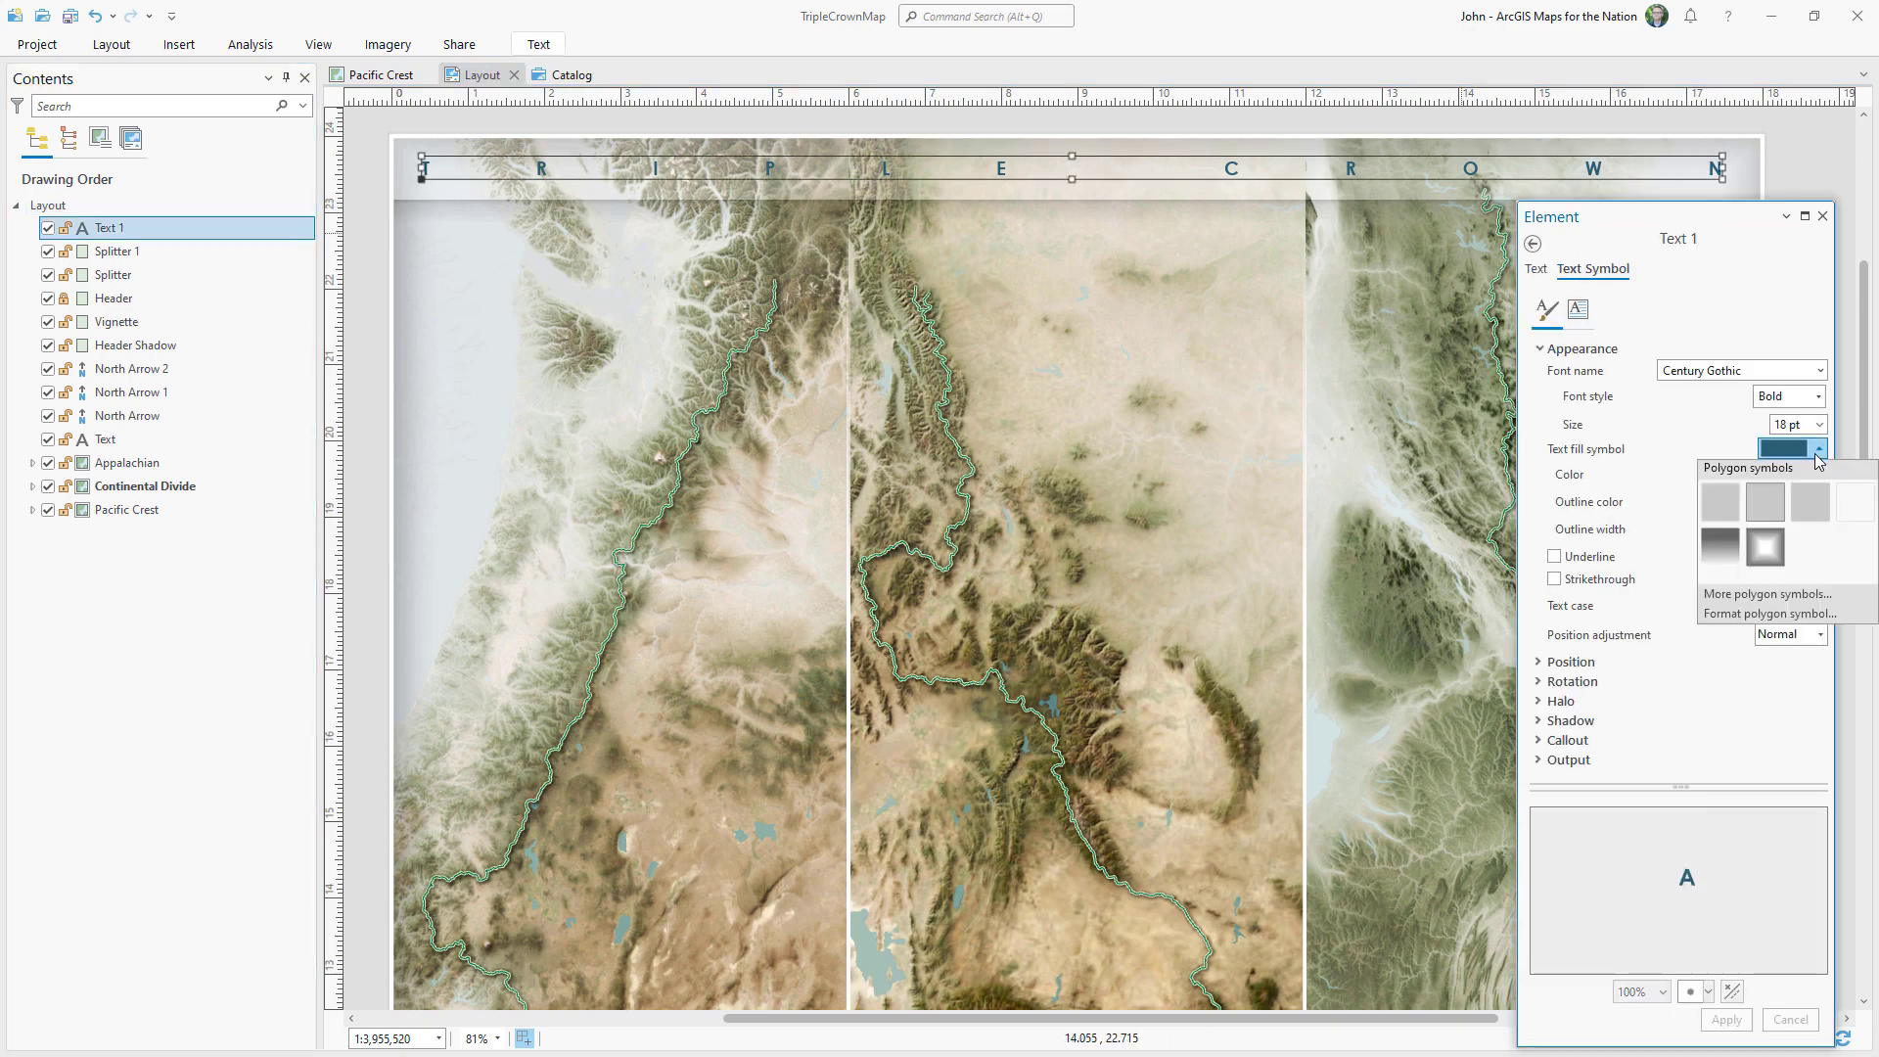
{"action": "left_click", "coordinate": [1738, 614]}
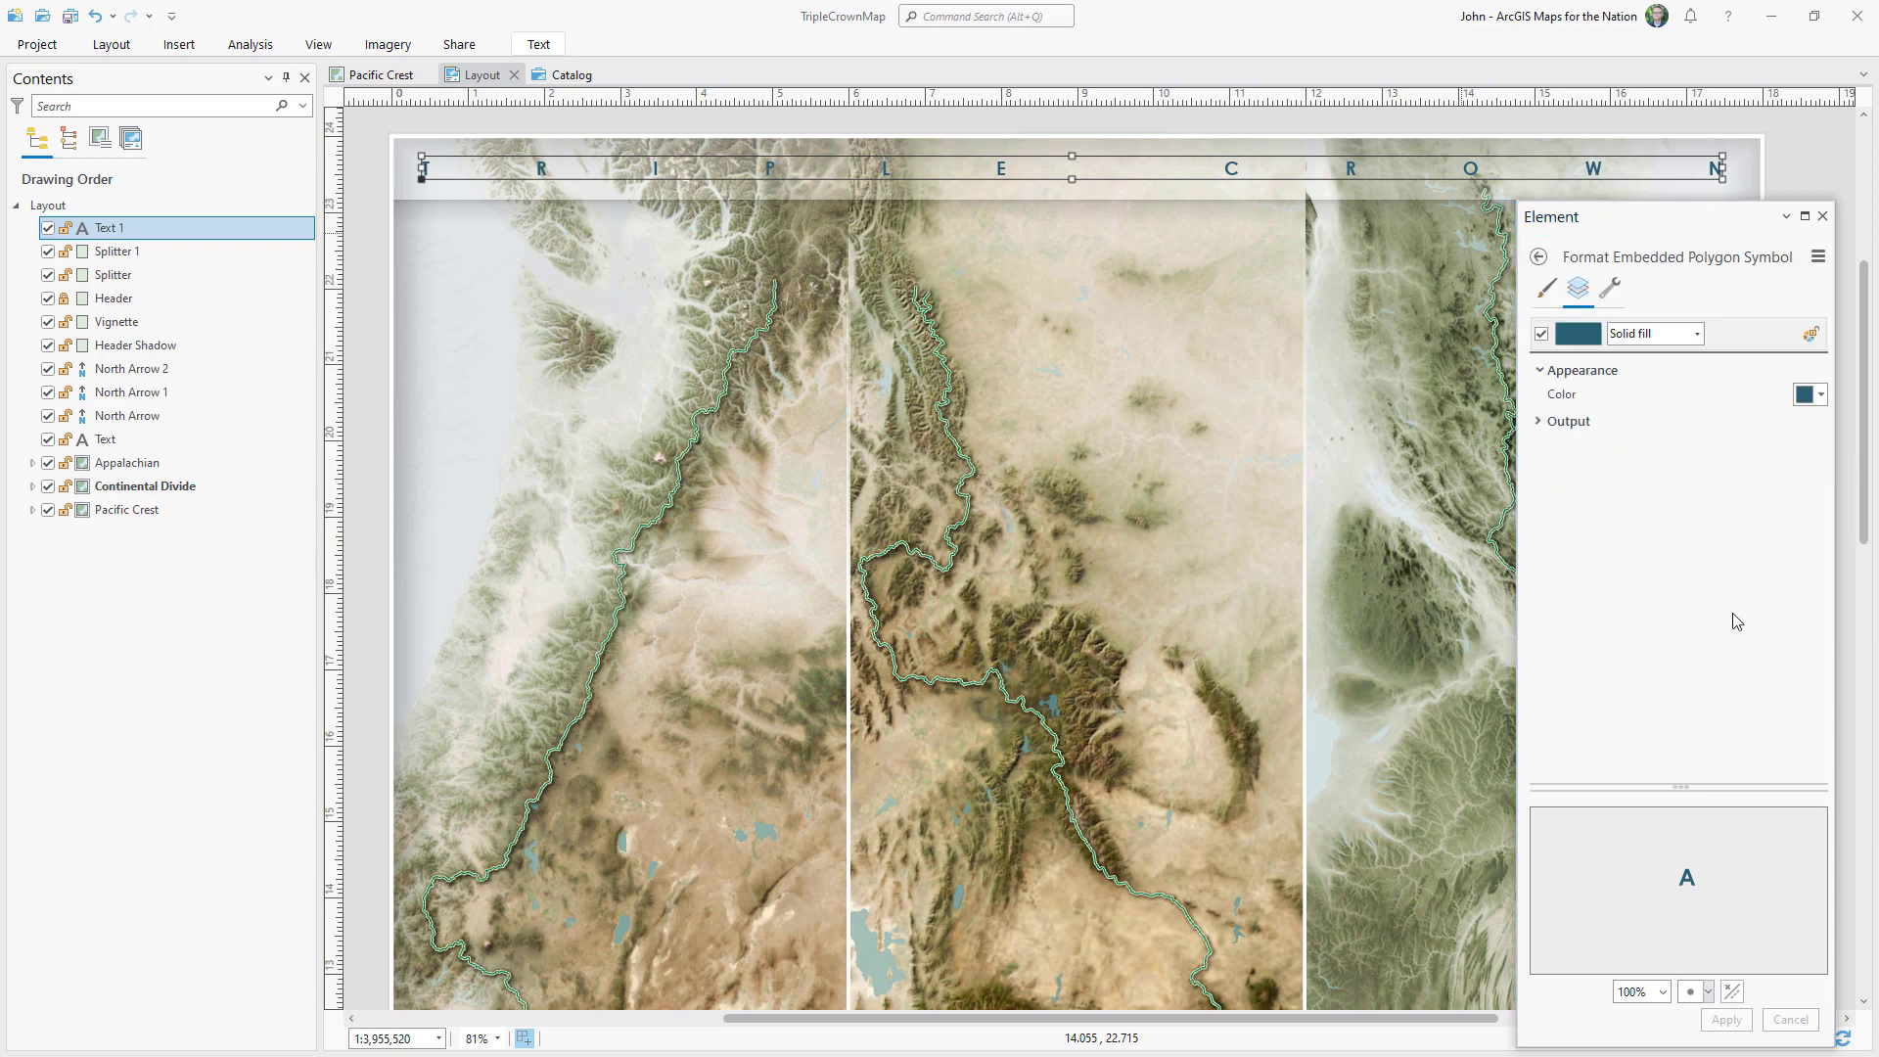
{"action": "left_click", "coordinate": [1611, 293]}
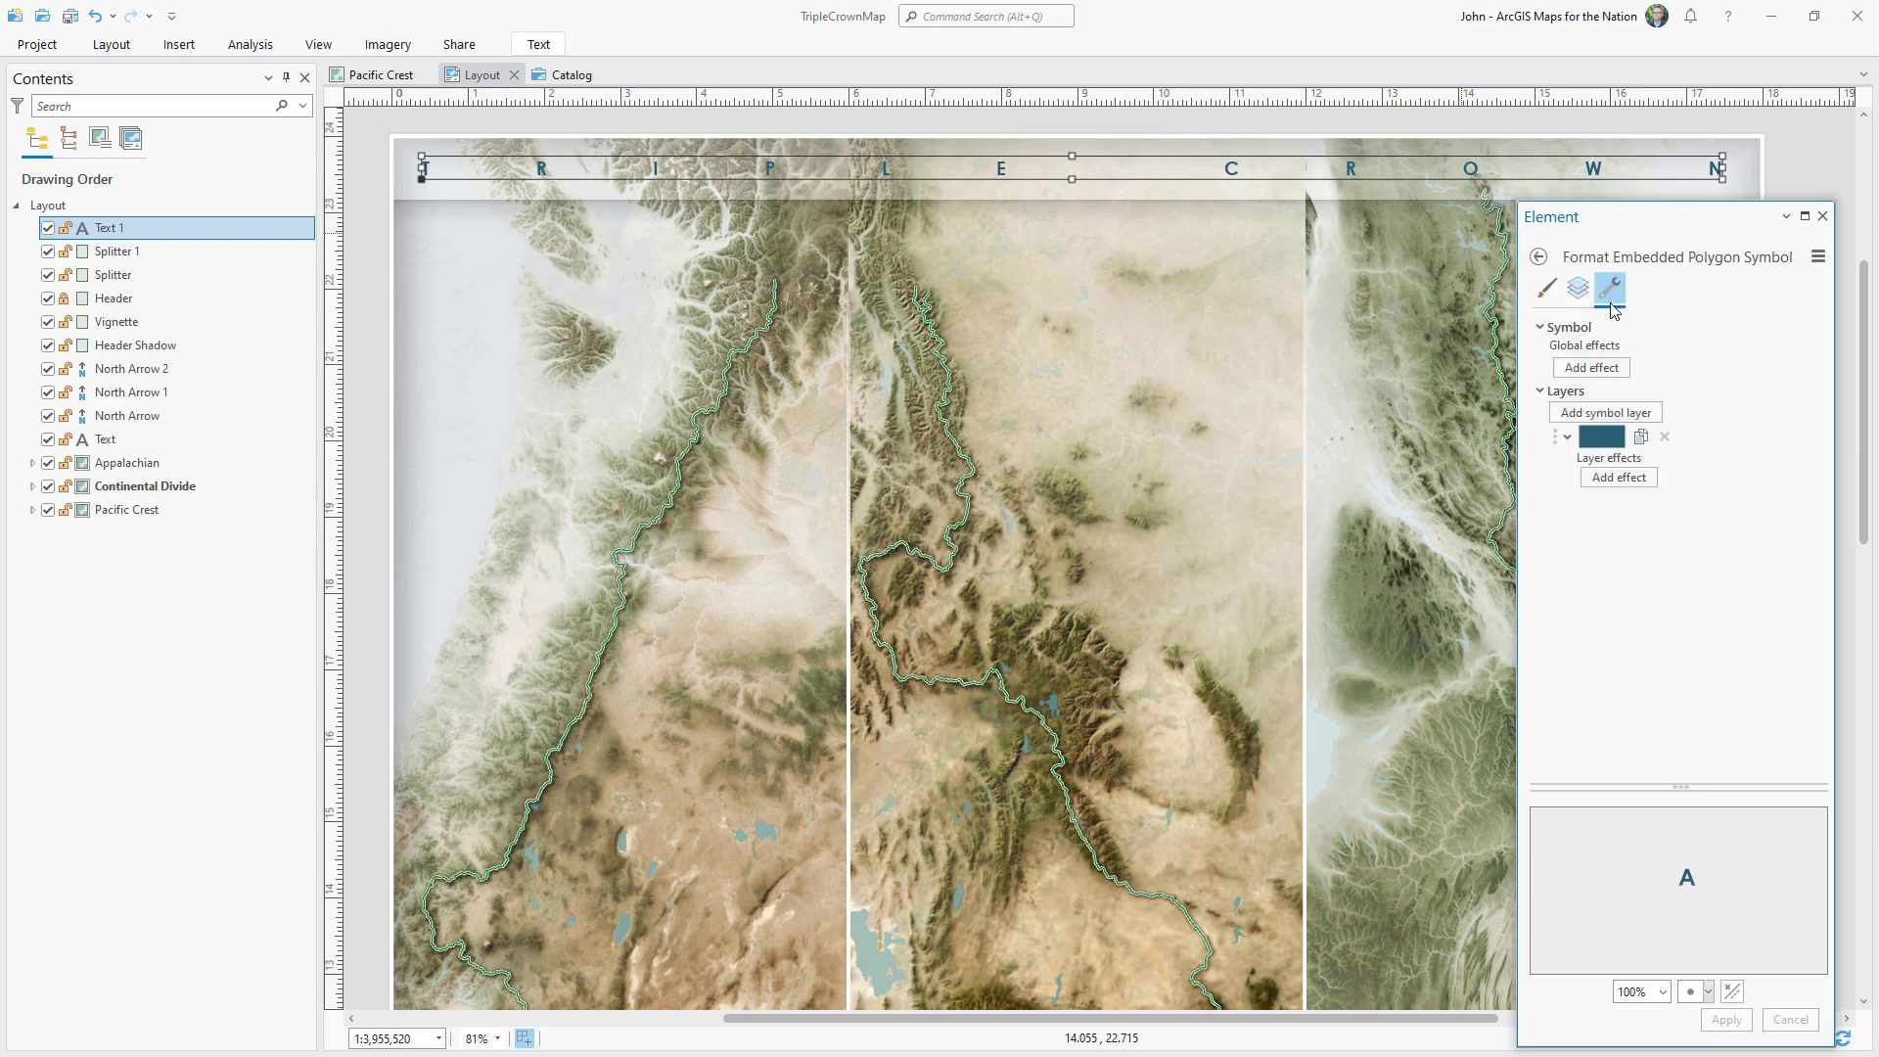
{"action": "left_click", "coordinate": [1628, 417]}
{"action": "left_click", "coordinate": [1605, 457]}
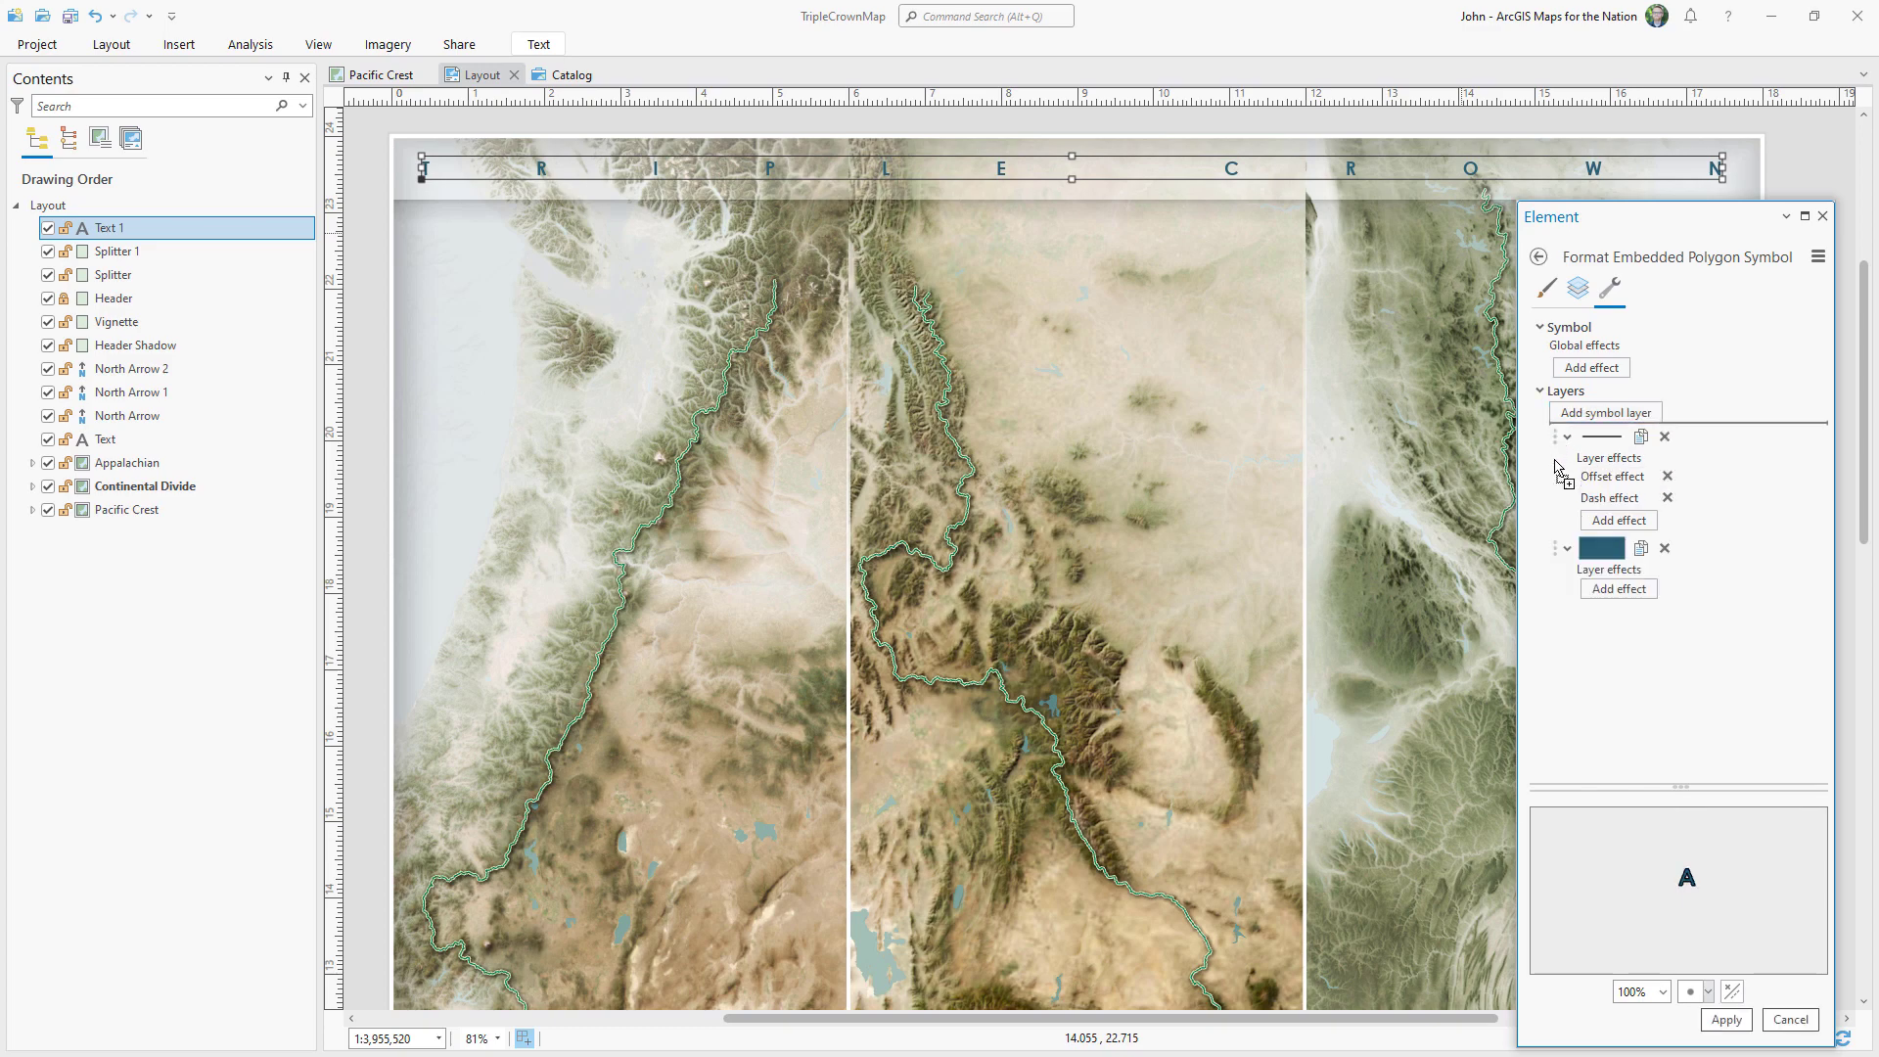
{"action": "left_click_drag", "start_coordinate": [1560, 474], "coordinate": [1562, 594]}
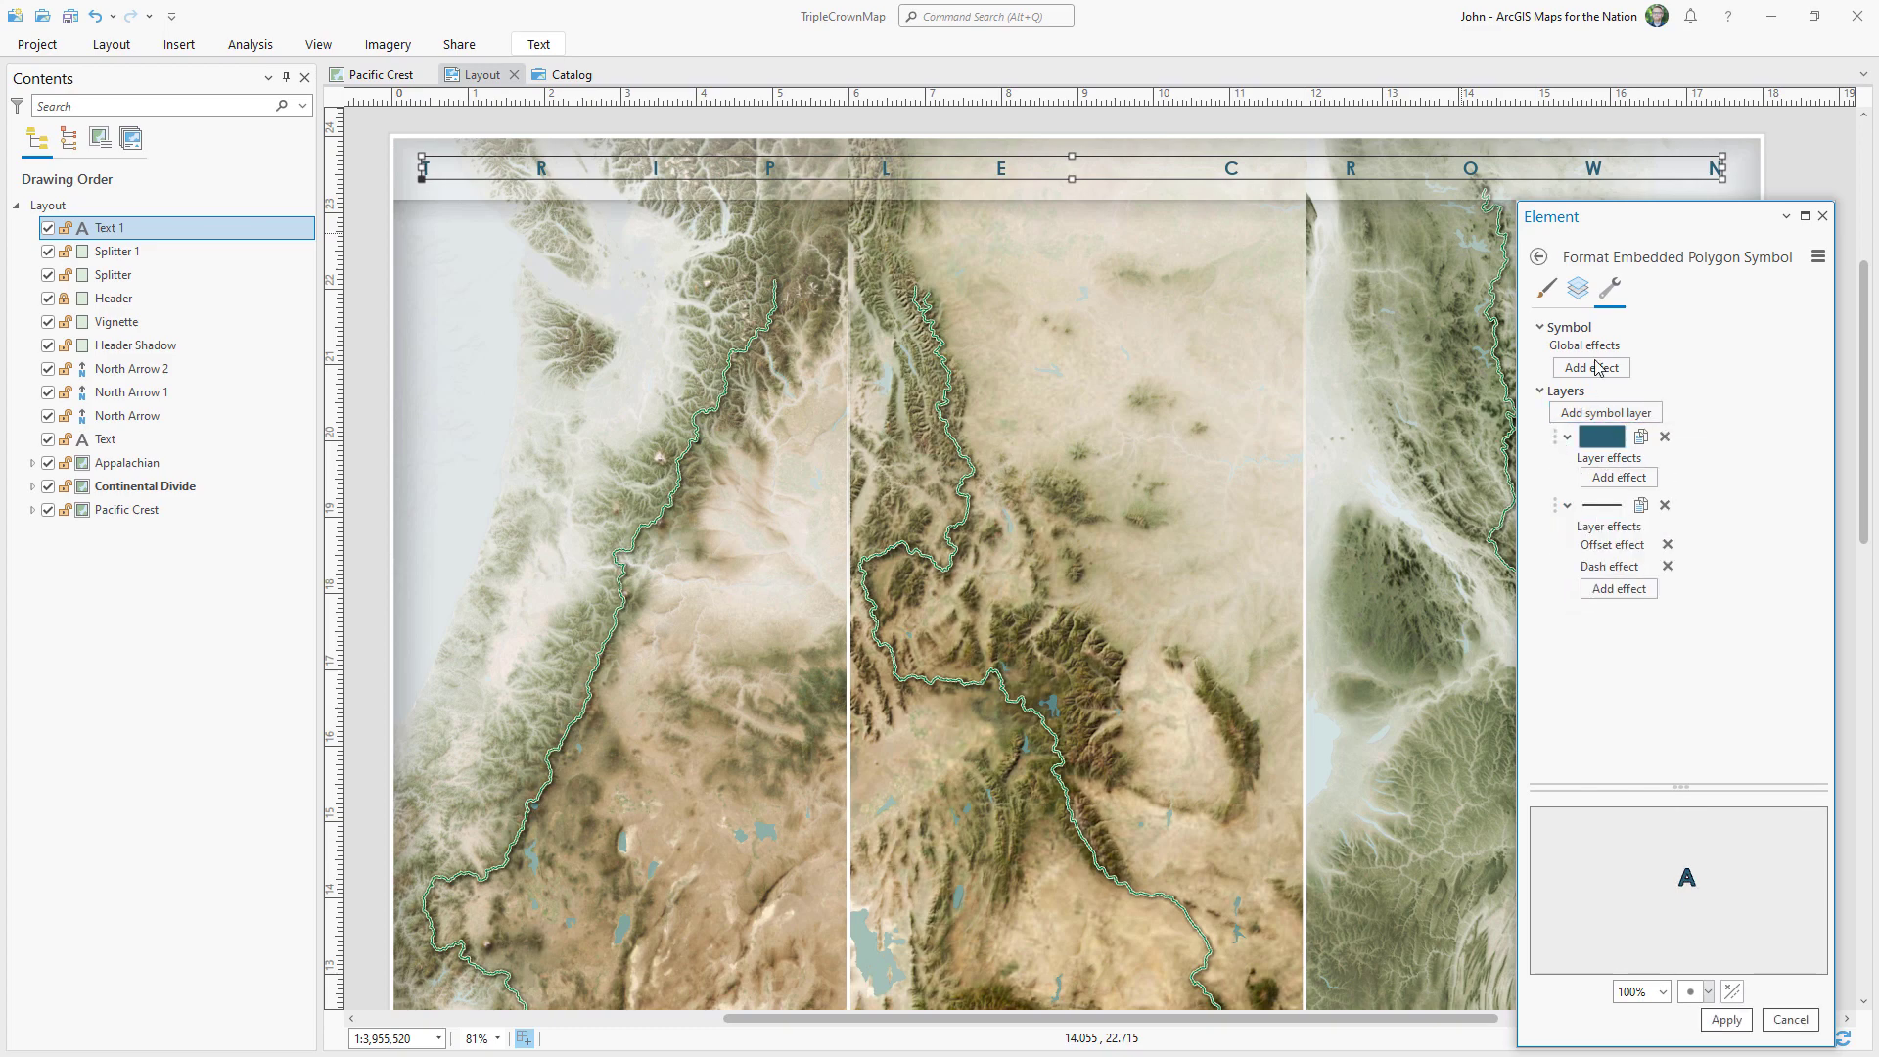
Make the title's stroke layer white, 2 pt wide and 75% transparent.
{"action": "left_click", "coordinate": [1578, 294]}
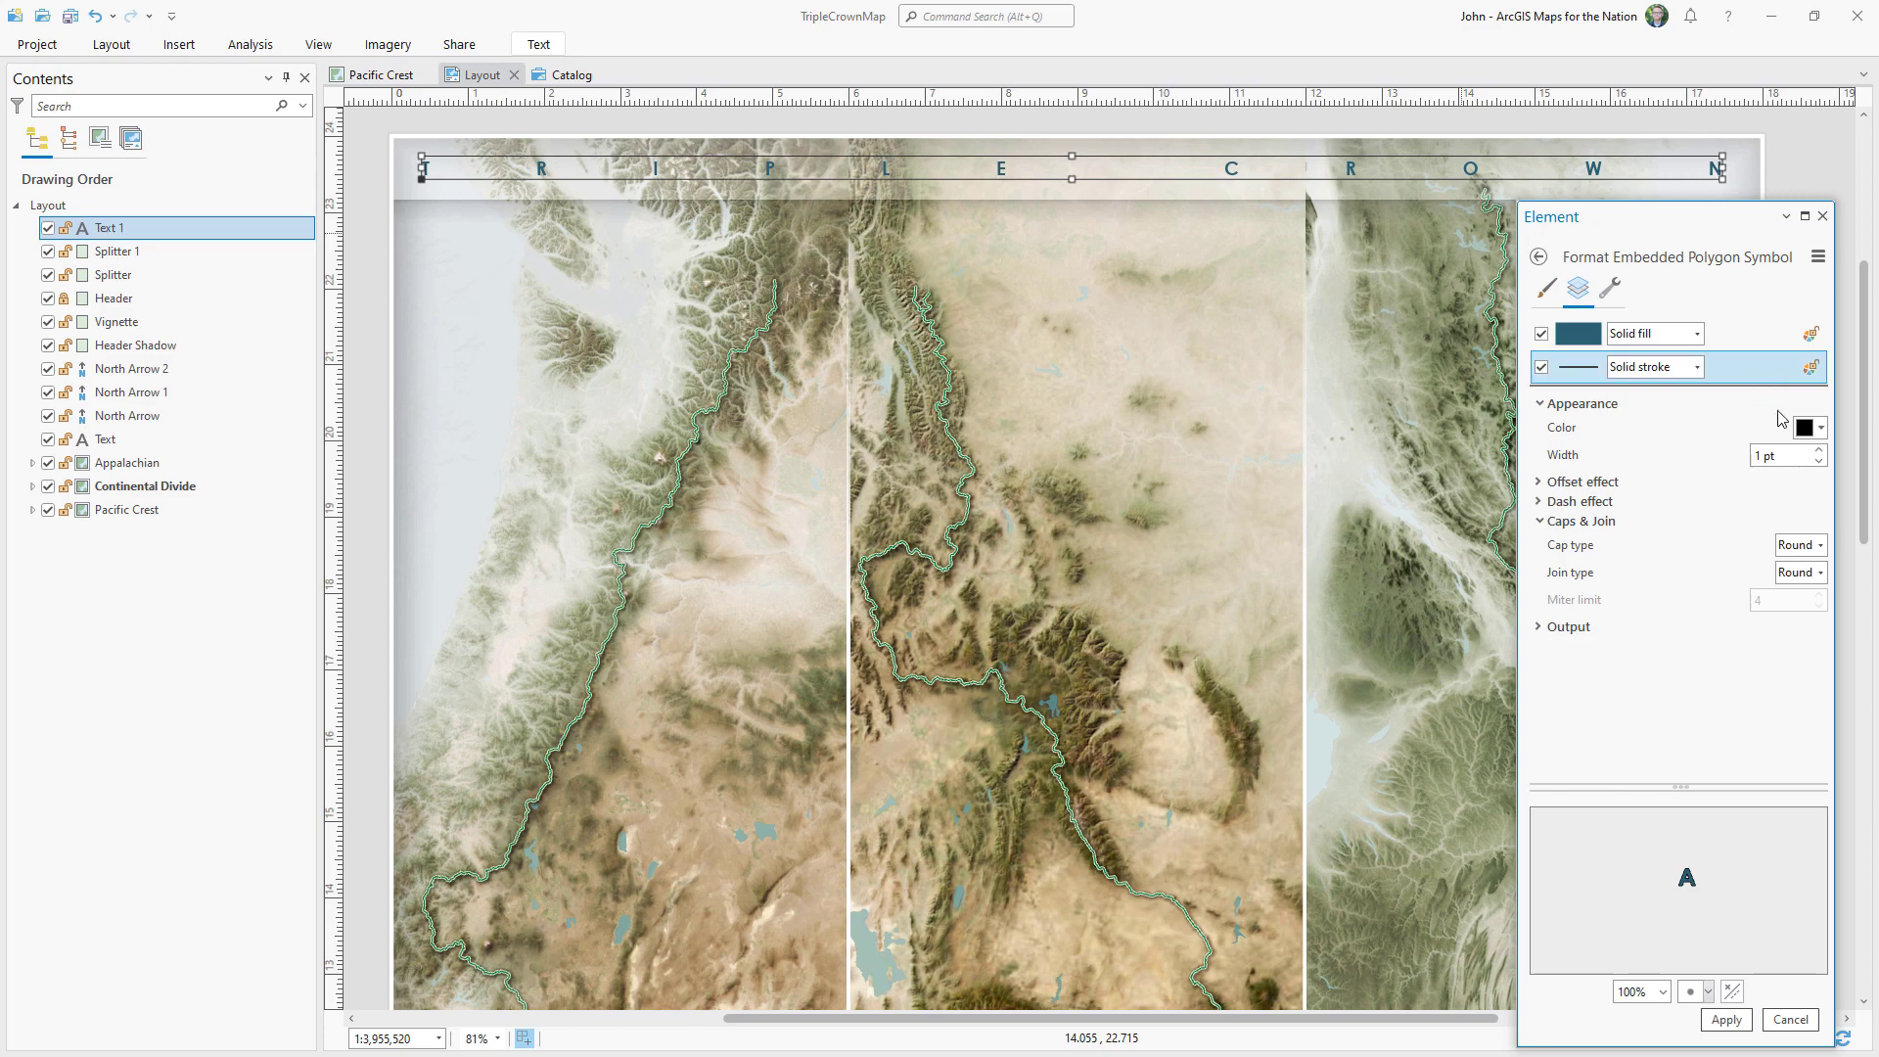
{"action": "left_click", "coordinate": [1818, 453]}
{"action": "left_click", "coordinate": [1816, 434]}
{"action": "left_click", "coordinate": [1635, 541]}
{"action": "left_click", "coordinate": [1816, 431]}
{"action": "left_click", "coordinate": [1676, 761]}
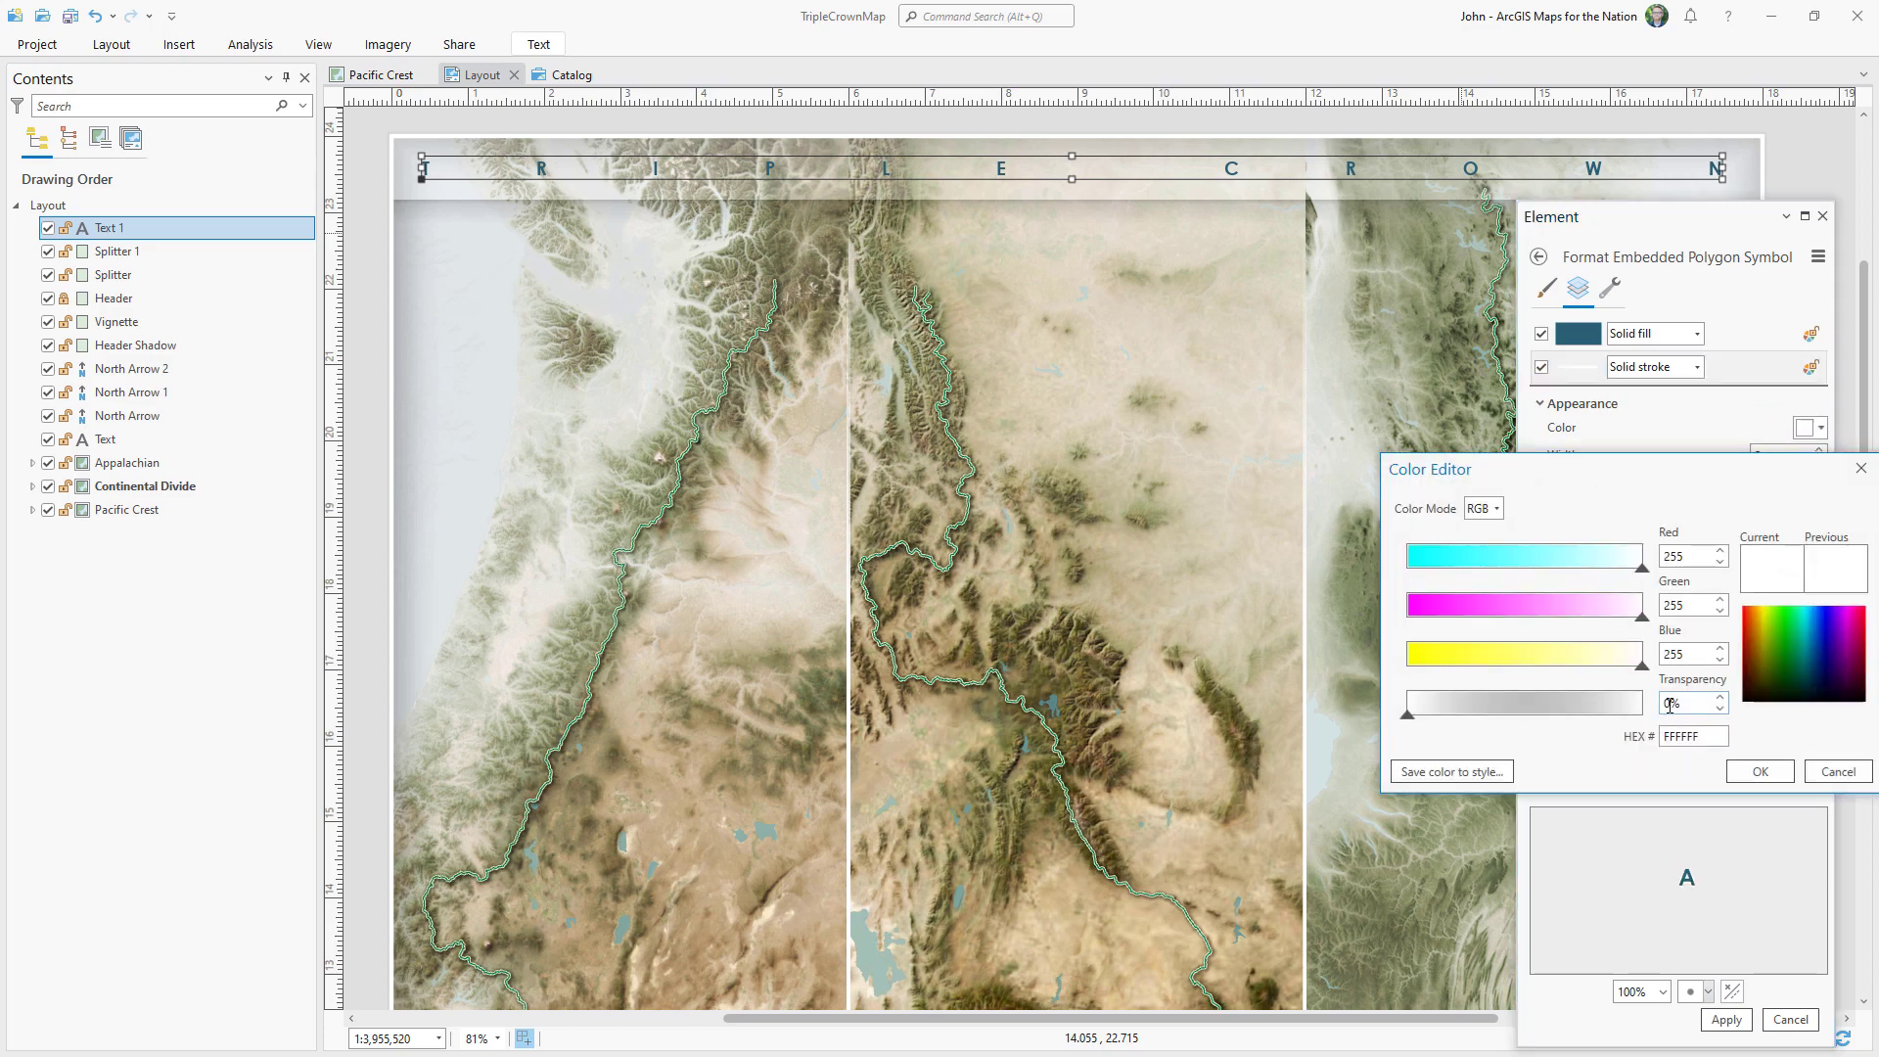
{"action": "left_click", "coordinate": [1752, 771]}
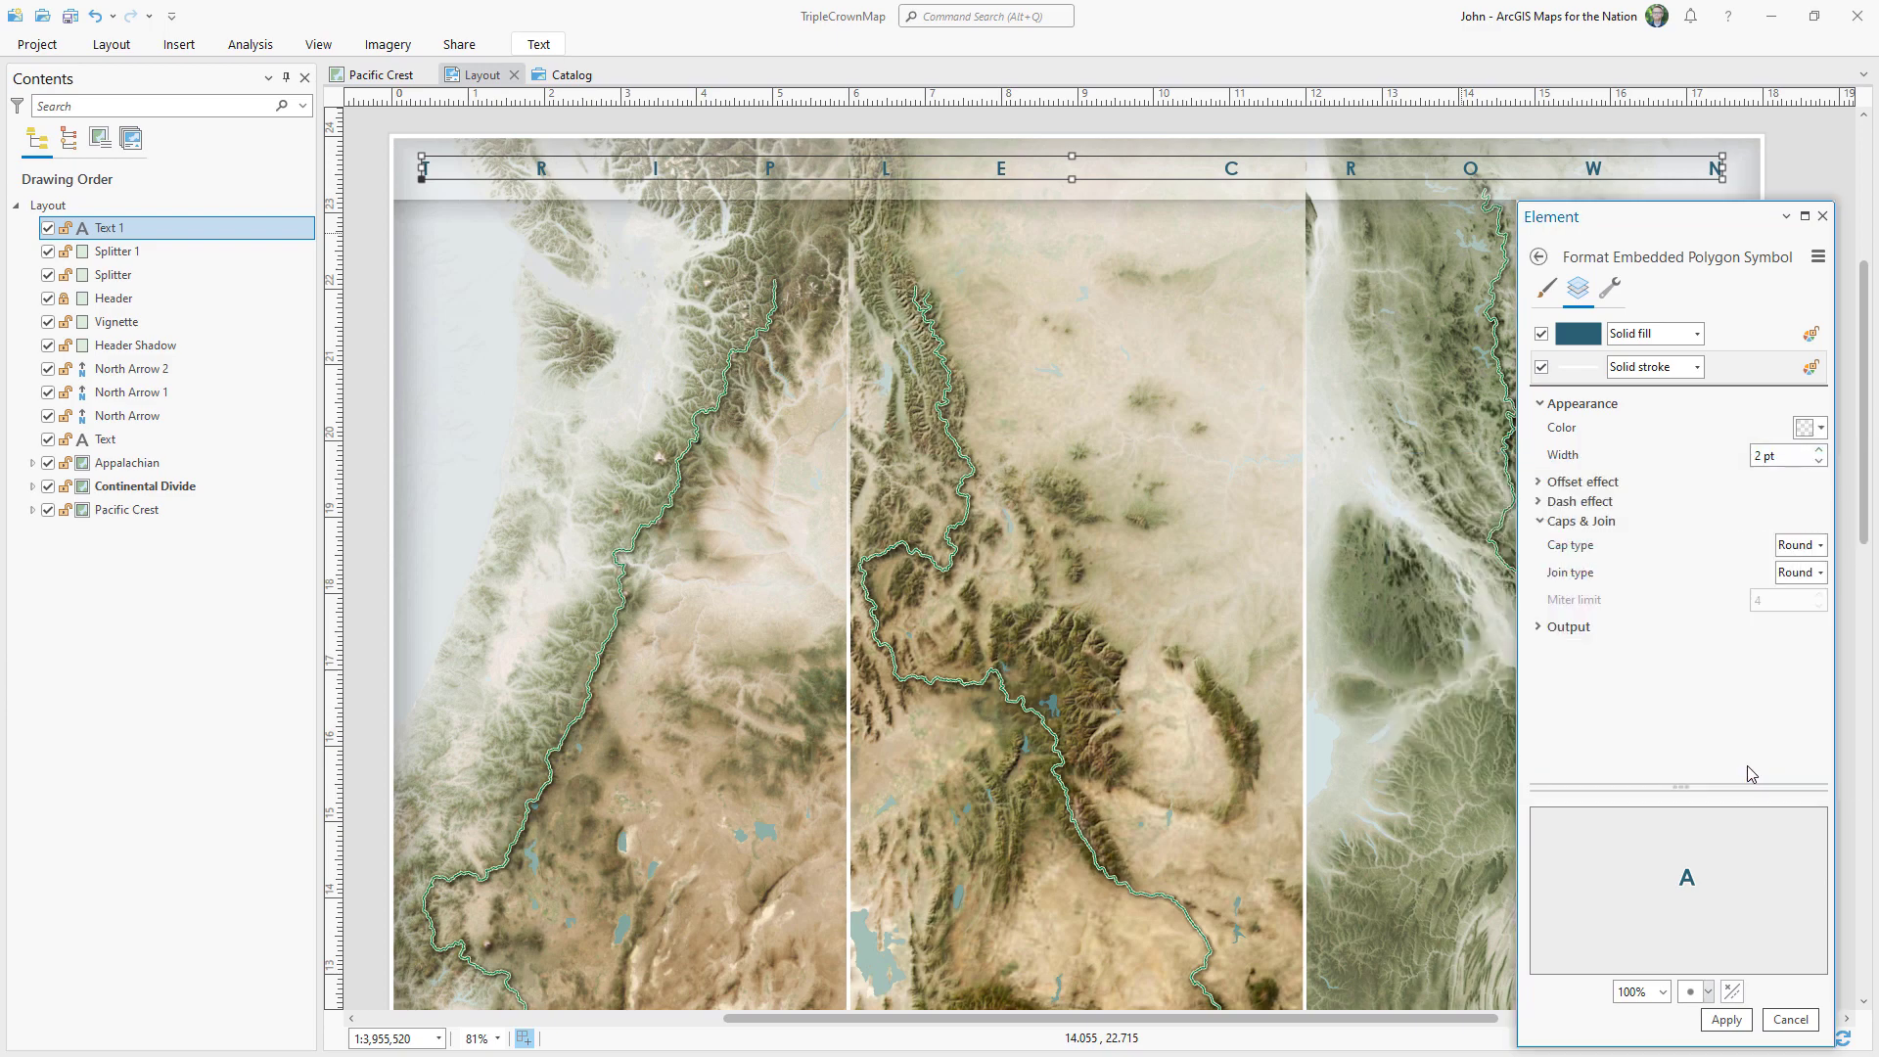
Duplicate the title's white stroke layer twice and adjust the transparency of the middle stroke.
{"action": "left_click", "coordinate": [1610, 288]}
{"action": "left_click", "coordinate": [1642, 507]}
{"action": "left_click", "coordinate": [1642, 615]}
{"action": "left_click", "coordinate": [1576, 289]}
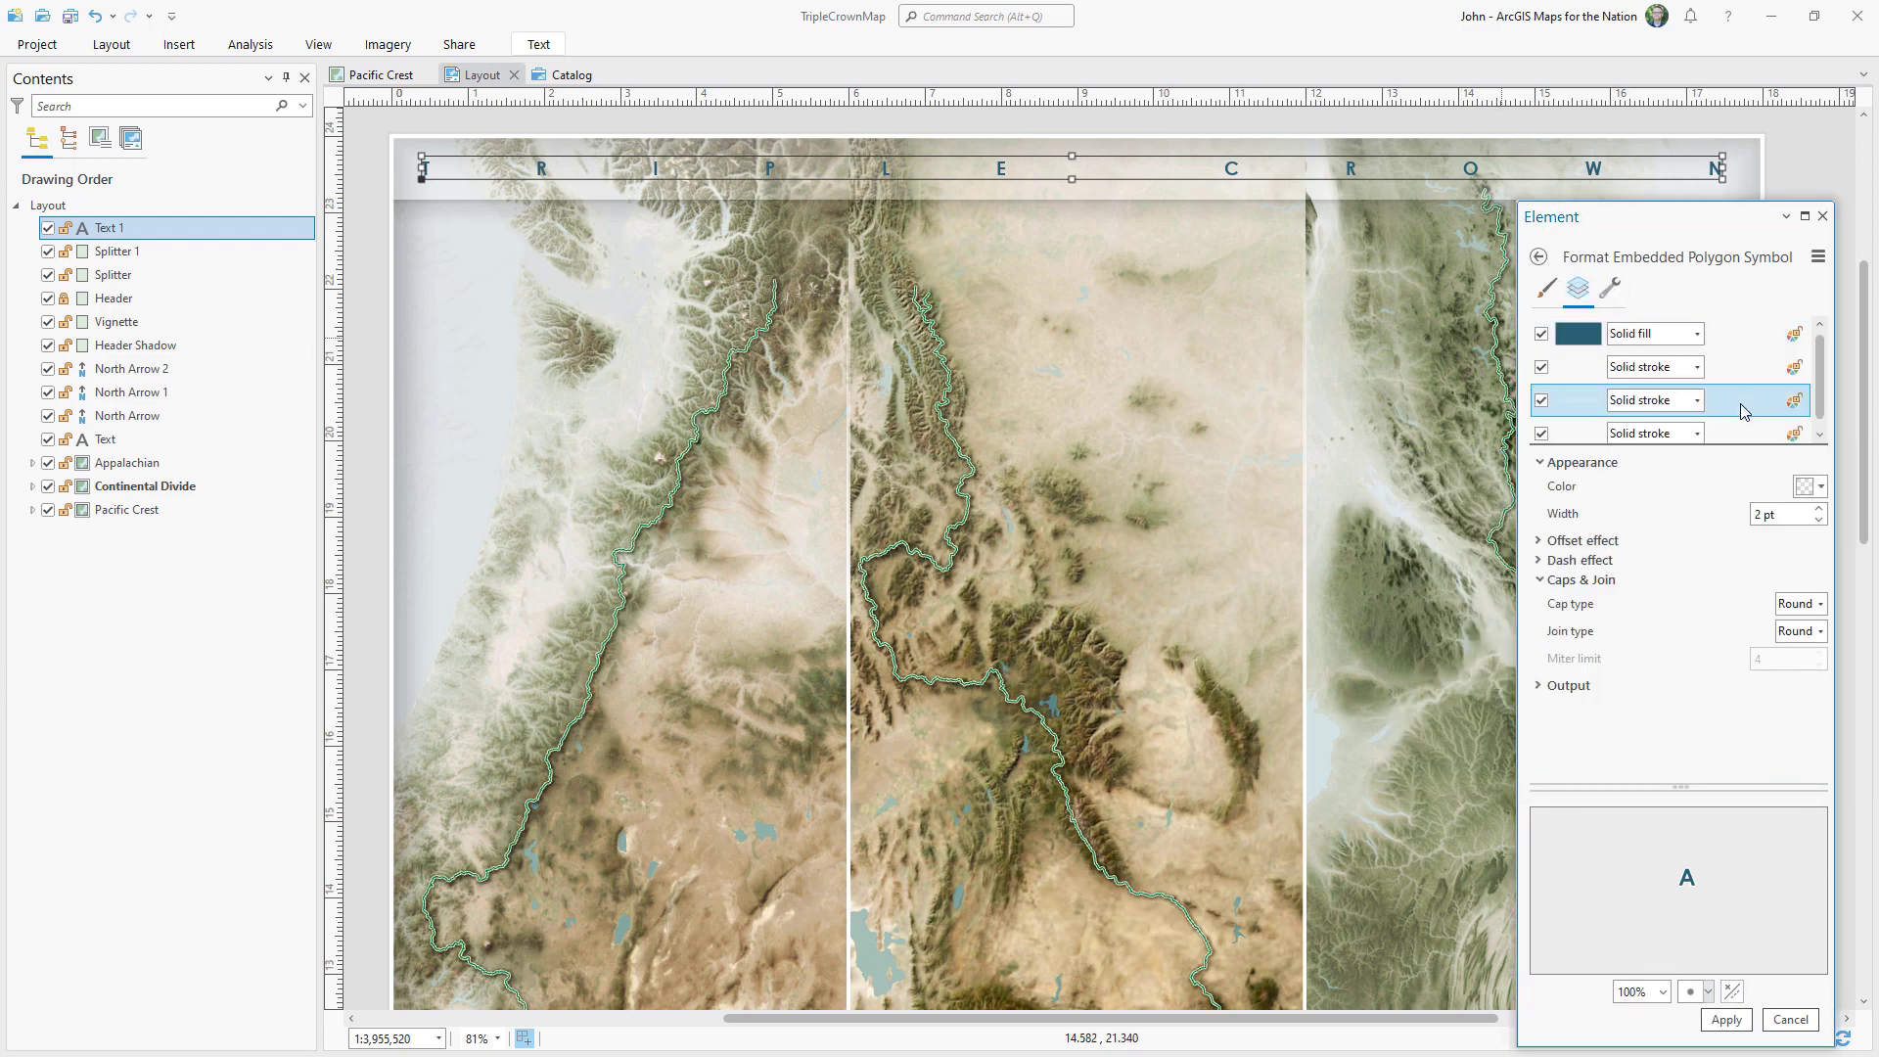
{"action": "left_click", "coordinate": [1812, 486]}
{"action": "left_click", "coordinate": [1676, 822]}
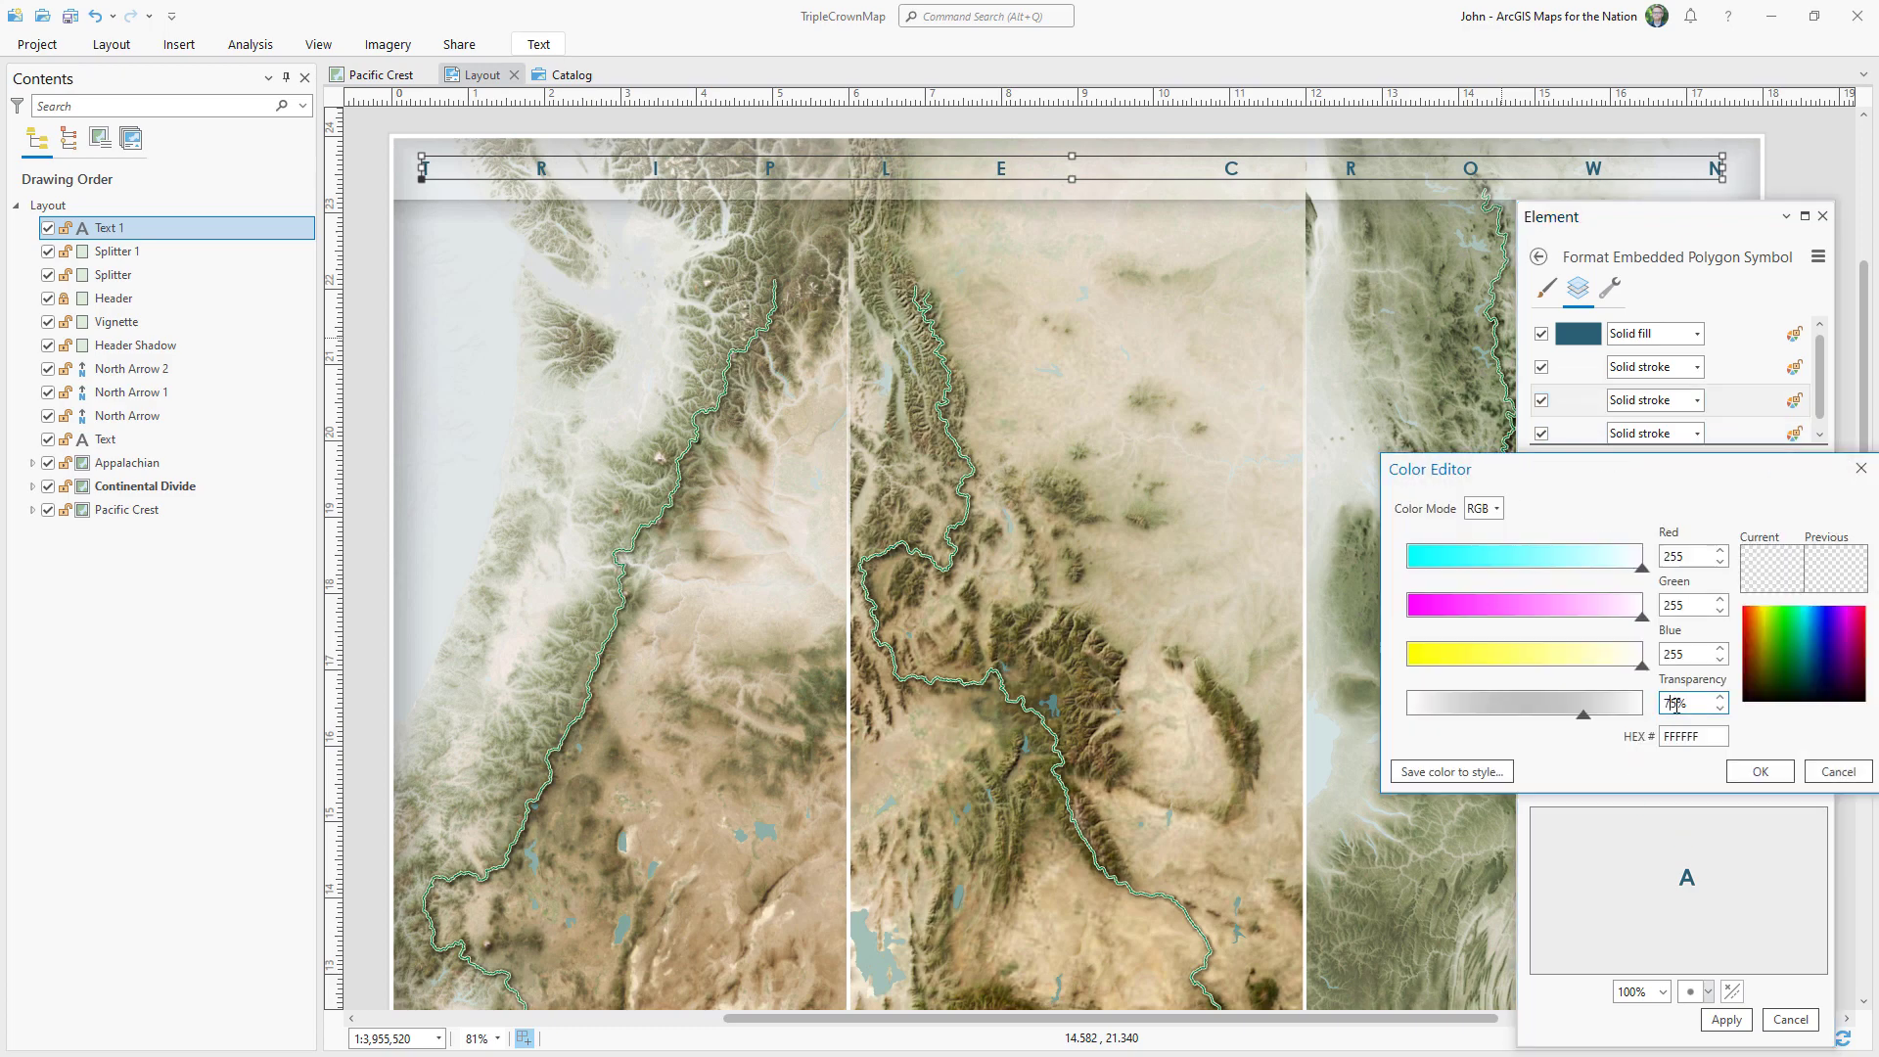
{"action": "left_click", "coordinate": [1759, 772]}
Widen the title's lowest stroke to 6 pt, adjust its transparency, and apply the layered outline to the text.
{"action": "left_click", "coordinate": [1742, 434]}
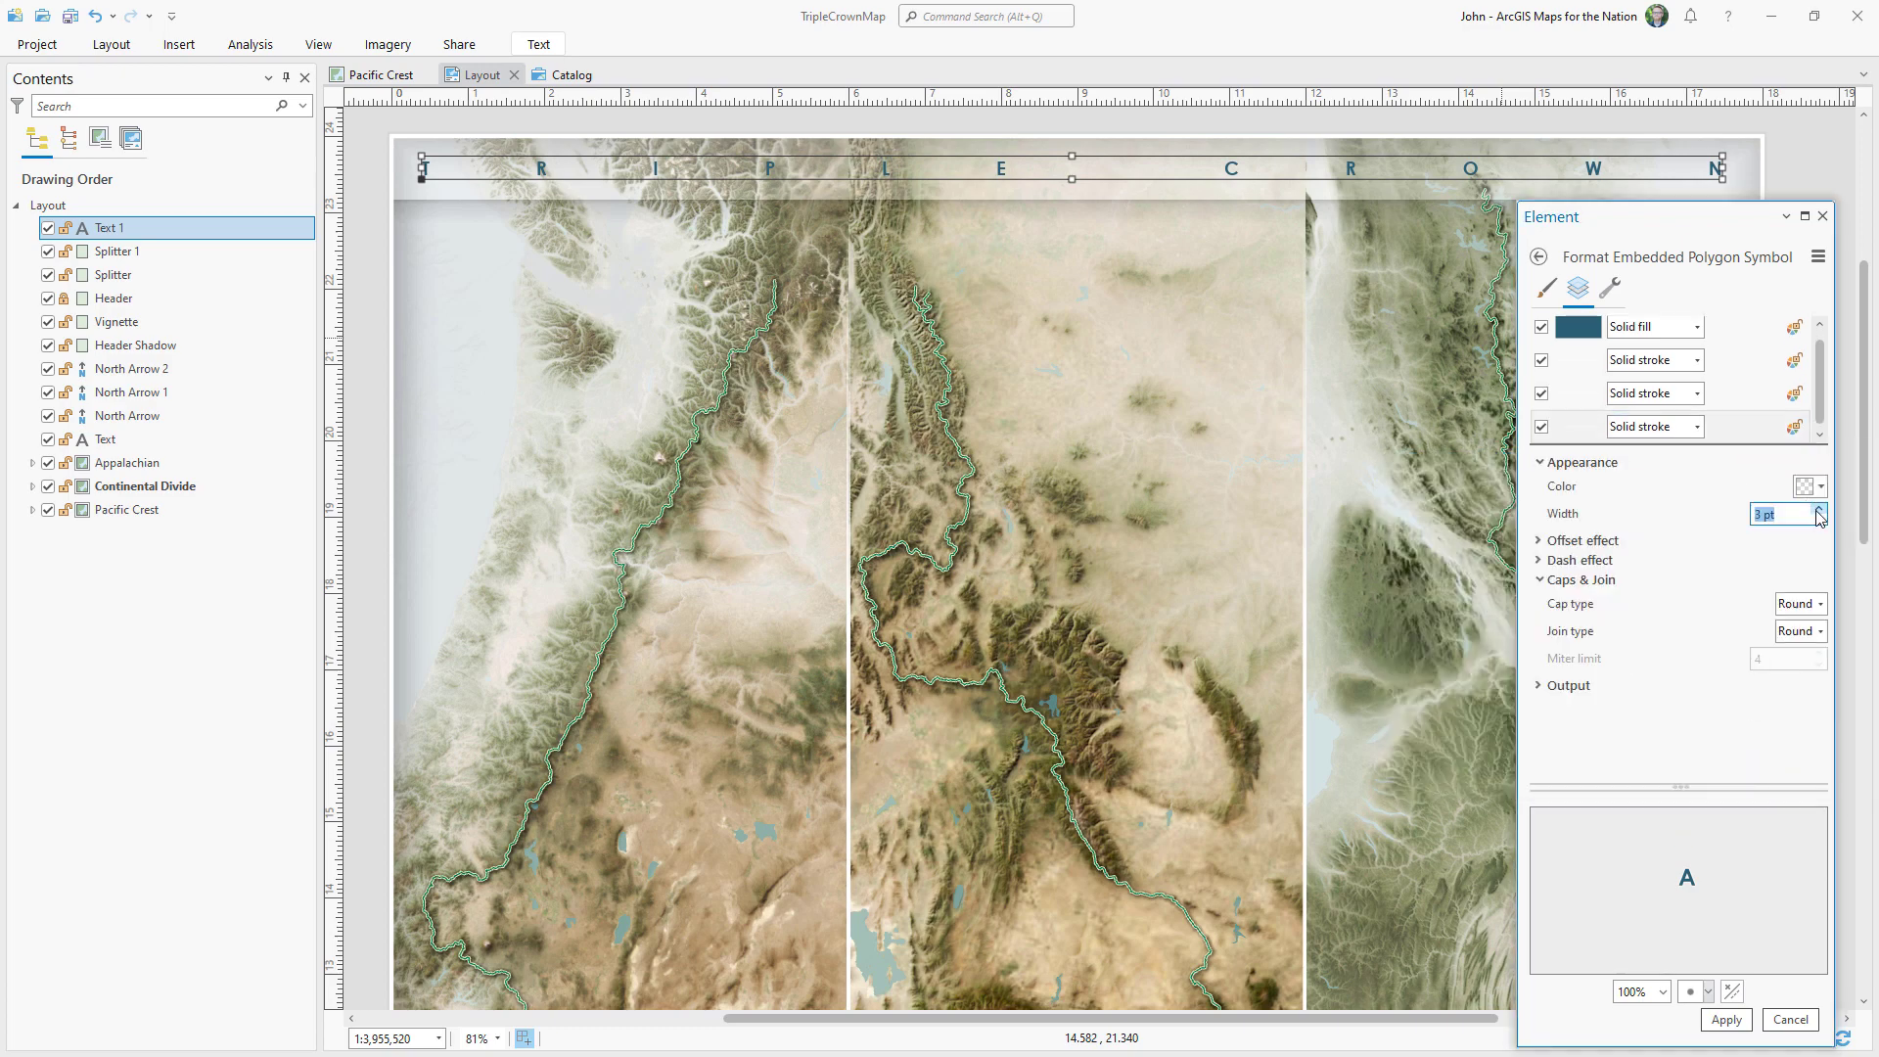
{"action": "left_click", "coordinate": [1813, 486]}
{"action": "left_click", "coordinate": [1664, 820]}
{"action": "left_click", "coordinate": [1742, 775]}
{"action": "left_click", "coordinate": [1727, 1020]}
{"action": "left_click", "coordinate": [1539, 256]}
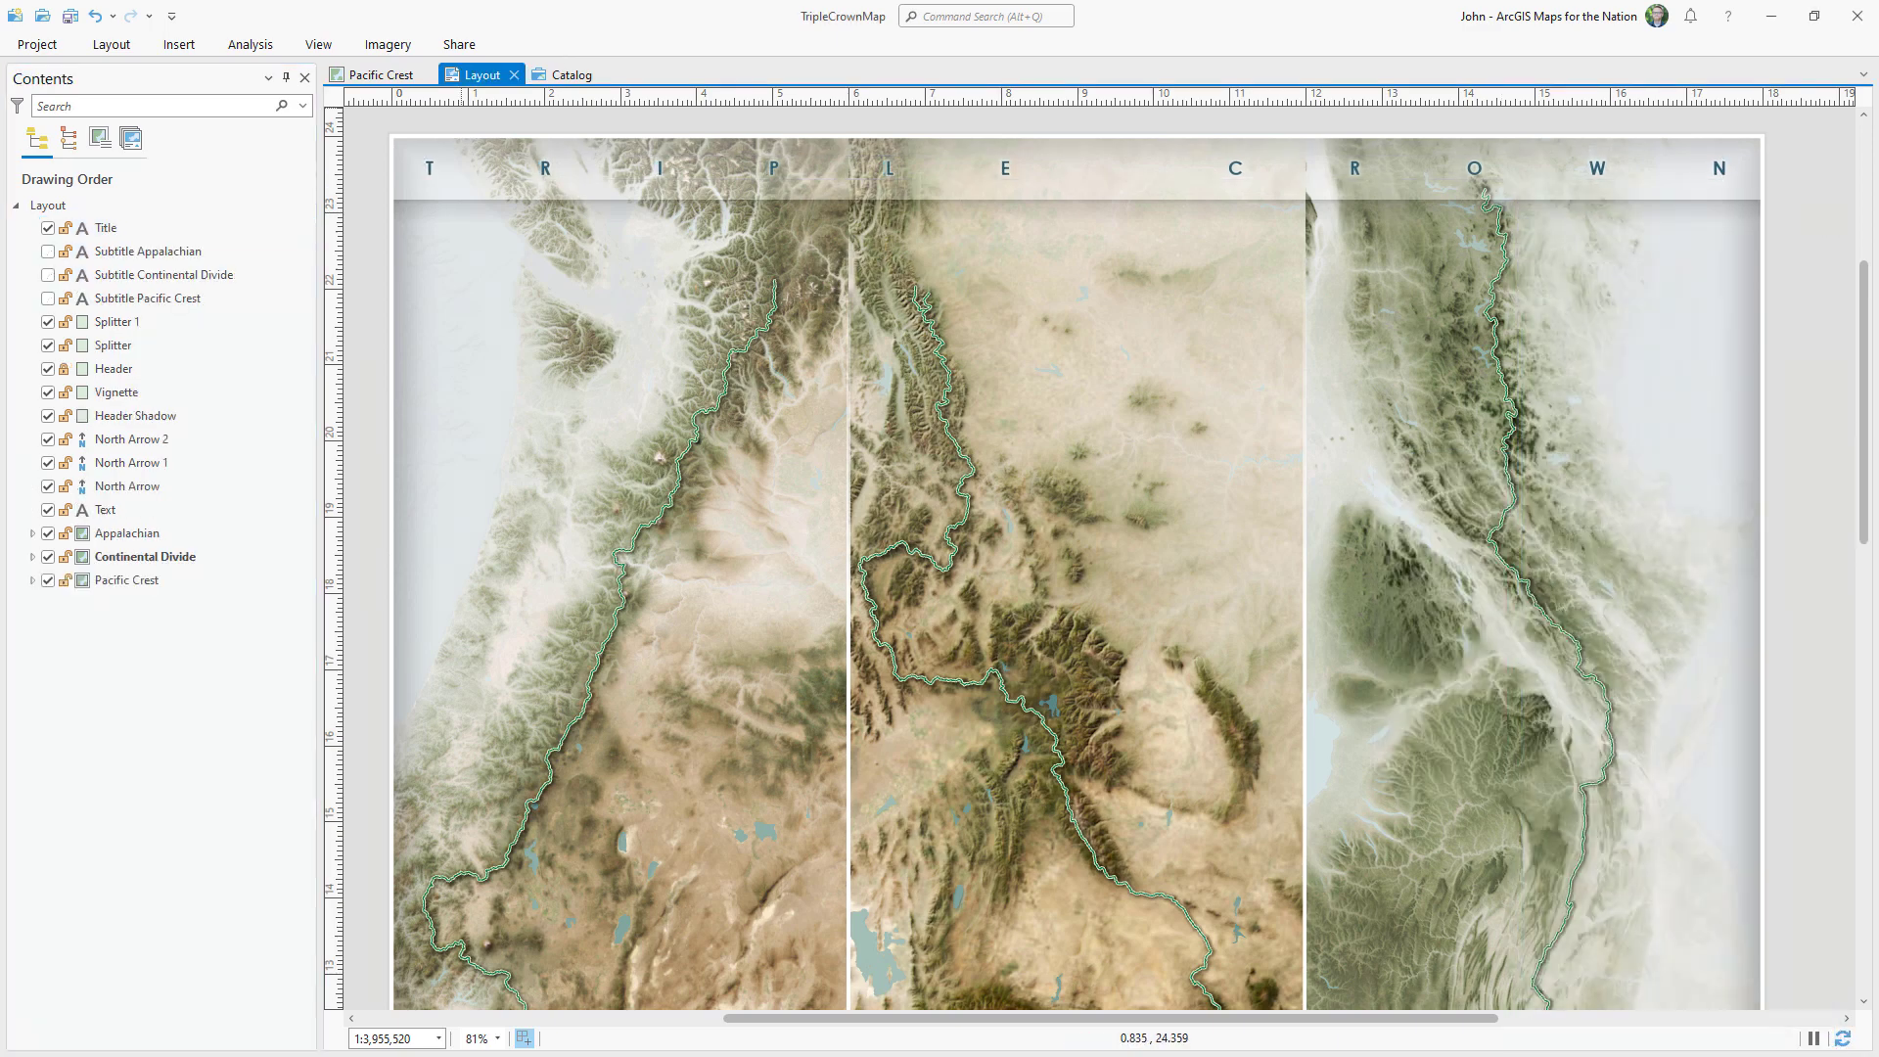
Show the Pacific Crest, Continental Divide and Appalachian subtitles in the layout.
{"action": "left_click", "coordinate": [47, 298]}
{"action": "left_click", "coordinate": [47, 274]}
{"action": "left_click", "coordinate": [47, 250]}
{"action": "left_click", "coordinate": [48, 204]}
Create a new map in the project catalog and name it Overview.
{"action": "left_click", "coordinate": [571, 74]}
{"action": "right_click", "coordinate": [560, 229]}
{"action": "left_click", "coordinate": [628, 239]}
{"action": "left_click", "coordinate": [55, 209]}
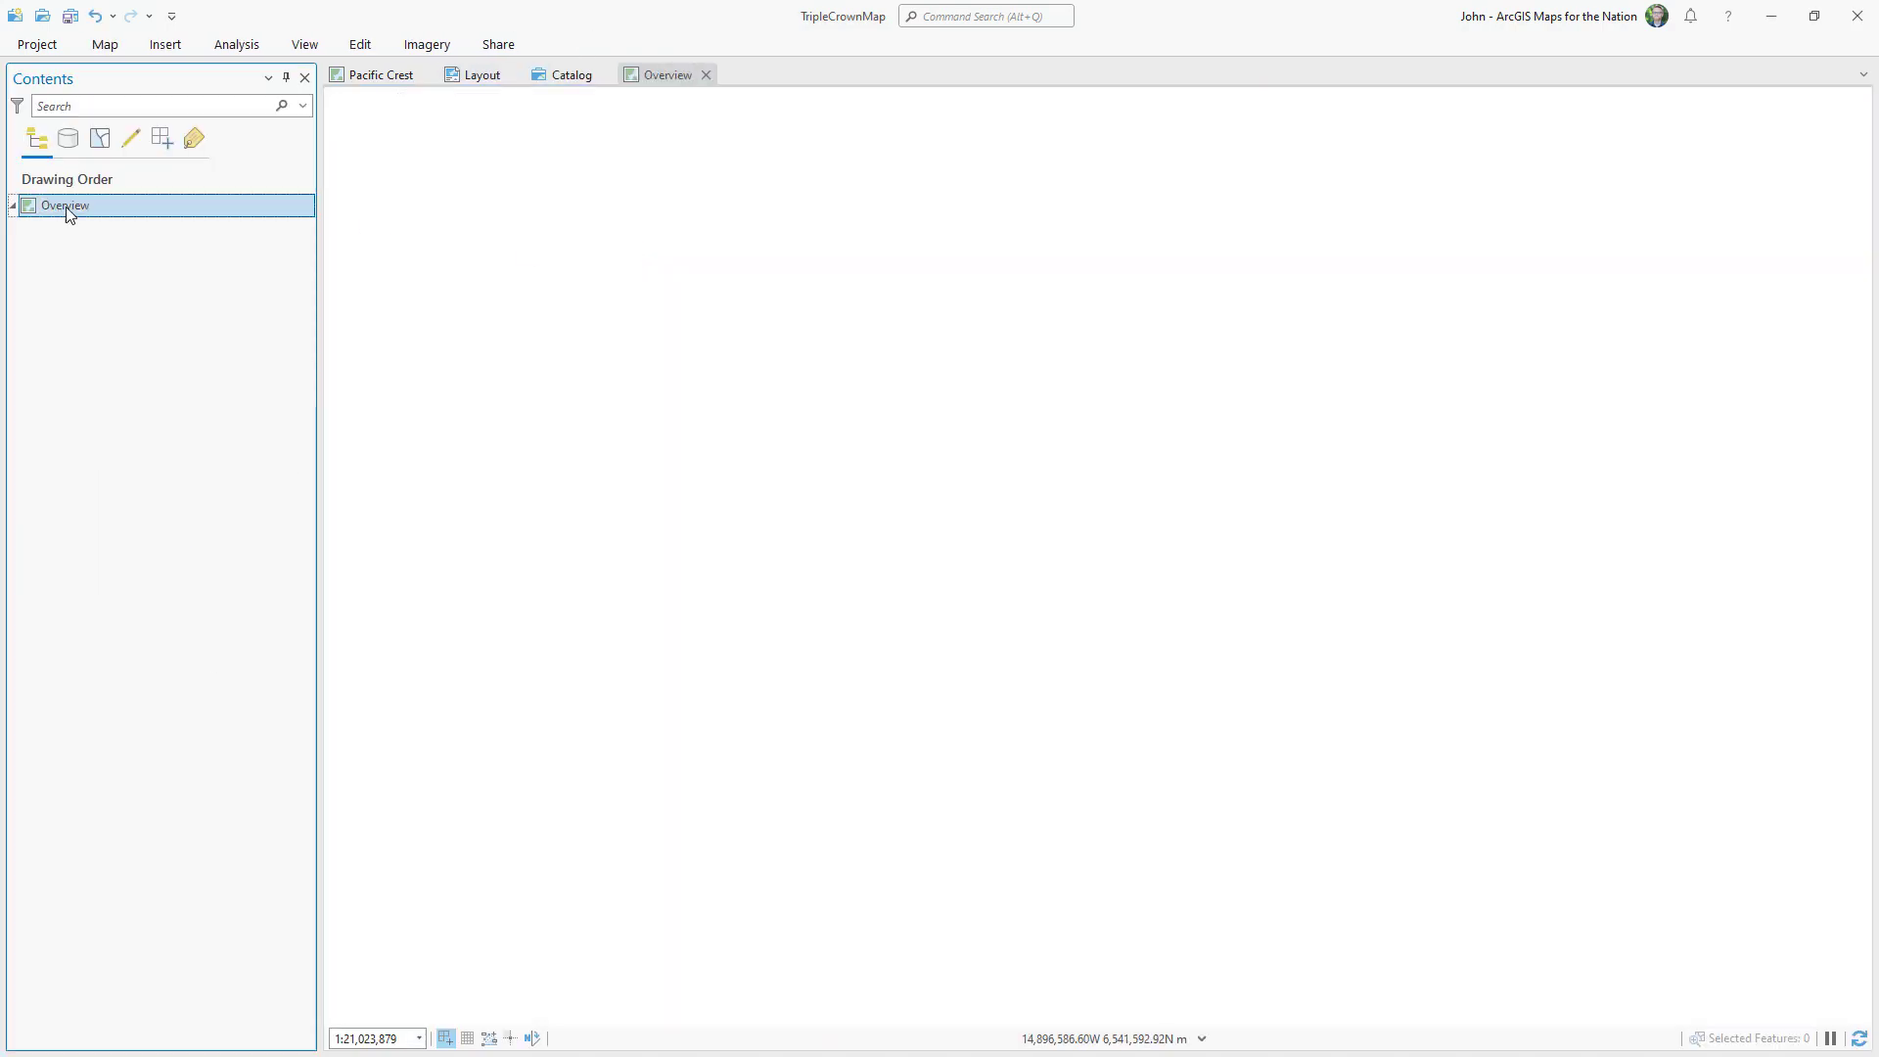
Search the Living Atlas for states and add the USA Census States layer to the Overview map.
{"action": "right_click", "coordinate": [300, 209]}
{"action": "left_click", "coordinate": [342, 211]}
{"action": "left_click", "coordinate": [1200, 304]}
{"action": "type", "text": "states"}
{"action": "key", "text": "Return"}
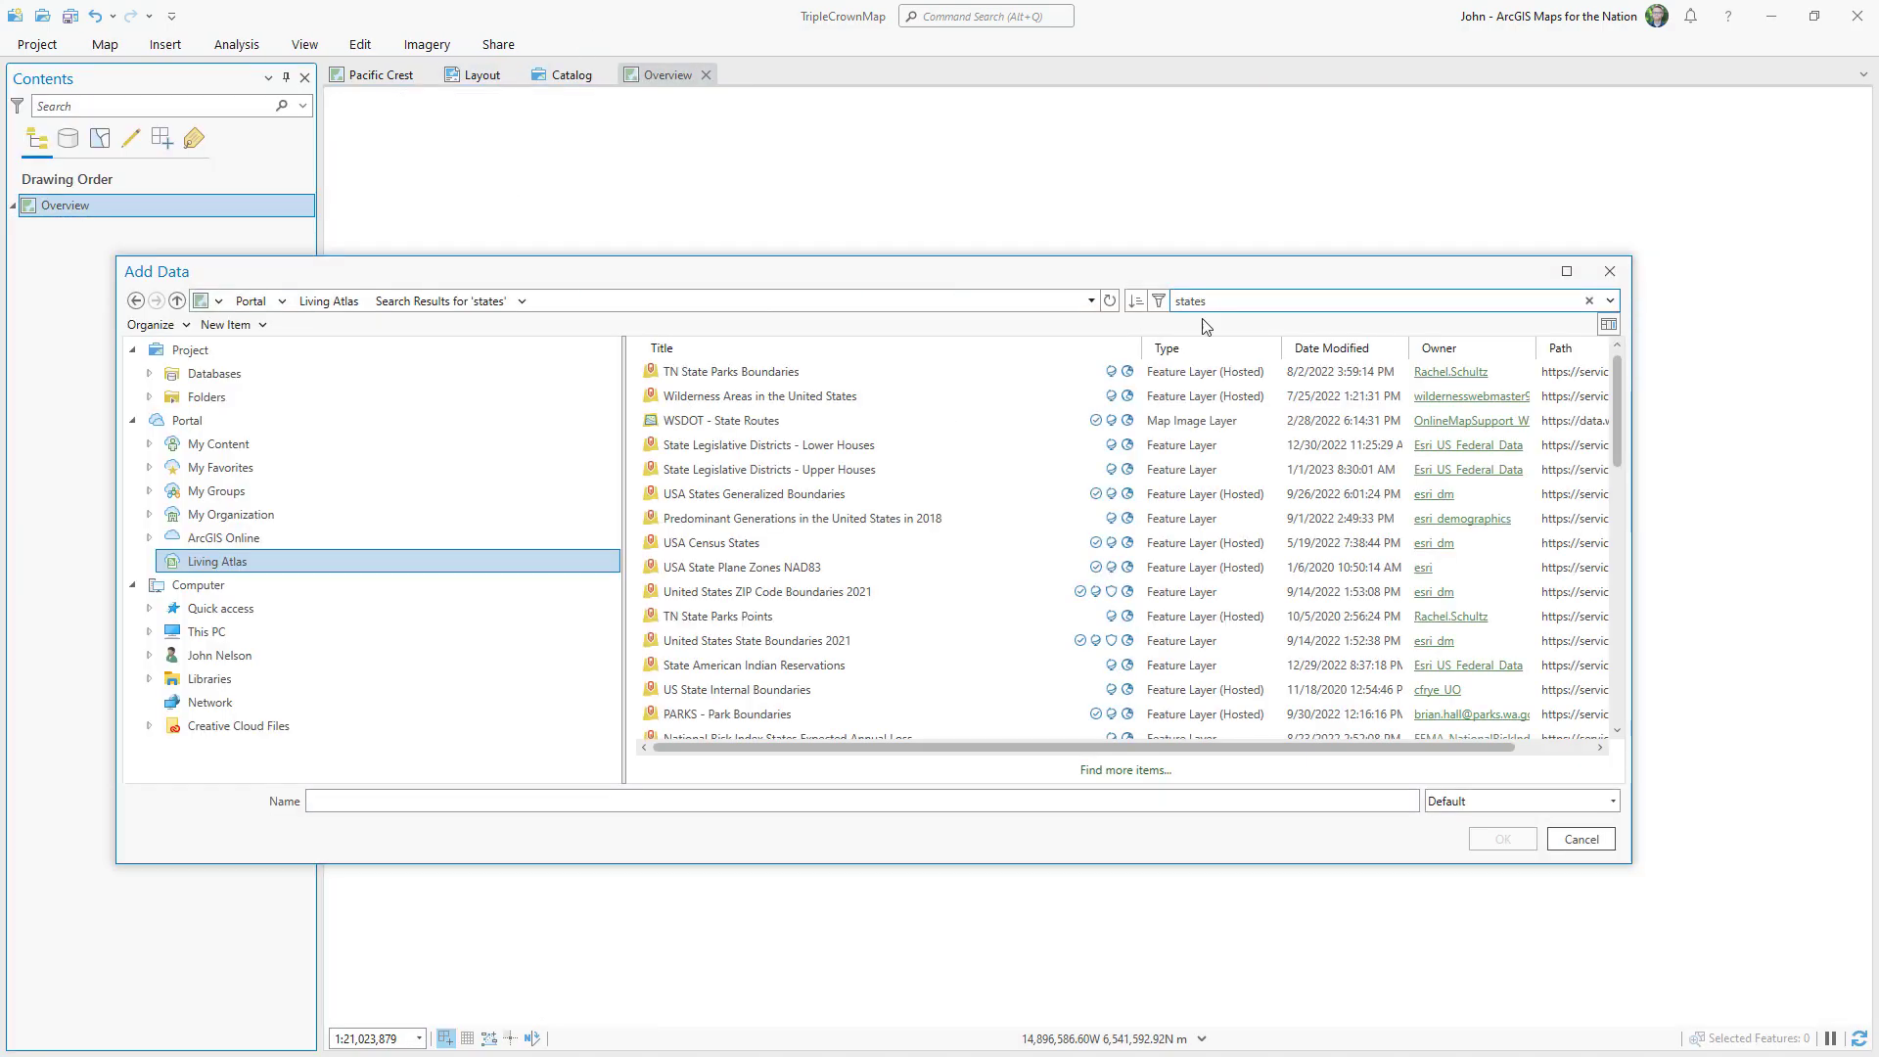
{"action": "left_click", "coordinate": [709, 546]}
{"action": "left_click", "coordinate": [1503, 839]}
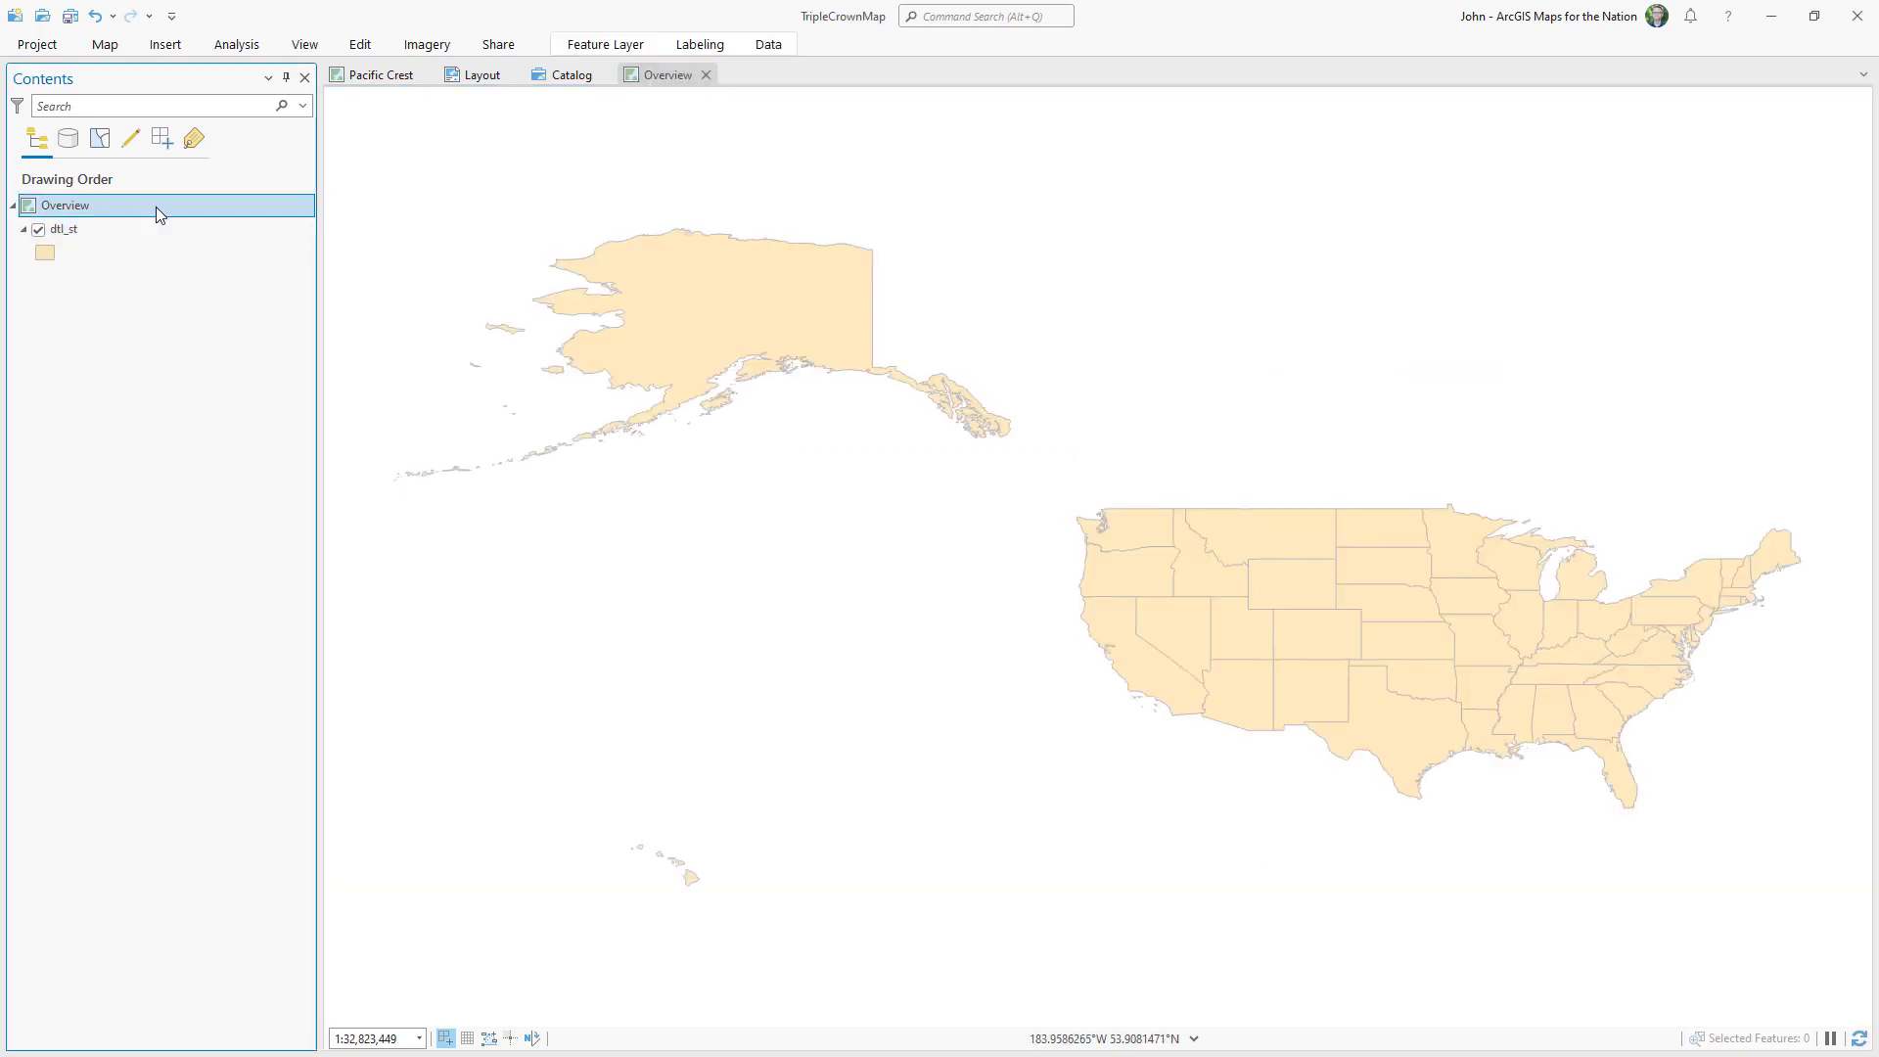
Search the coordinate systems for equidistant and assign a projected equidistant system to the Overview map.
{"action": "double_click", "coordinate": [156, 207]}
{"action": "left_click", "coordinate": [653, 458]}
{"action": "type", "text": "equidistant"}
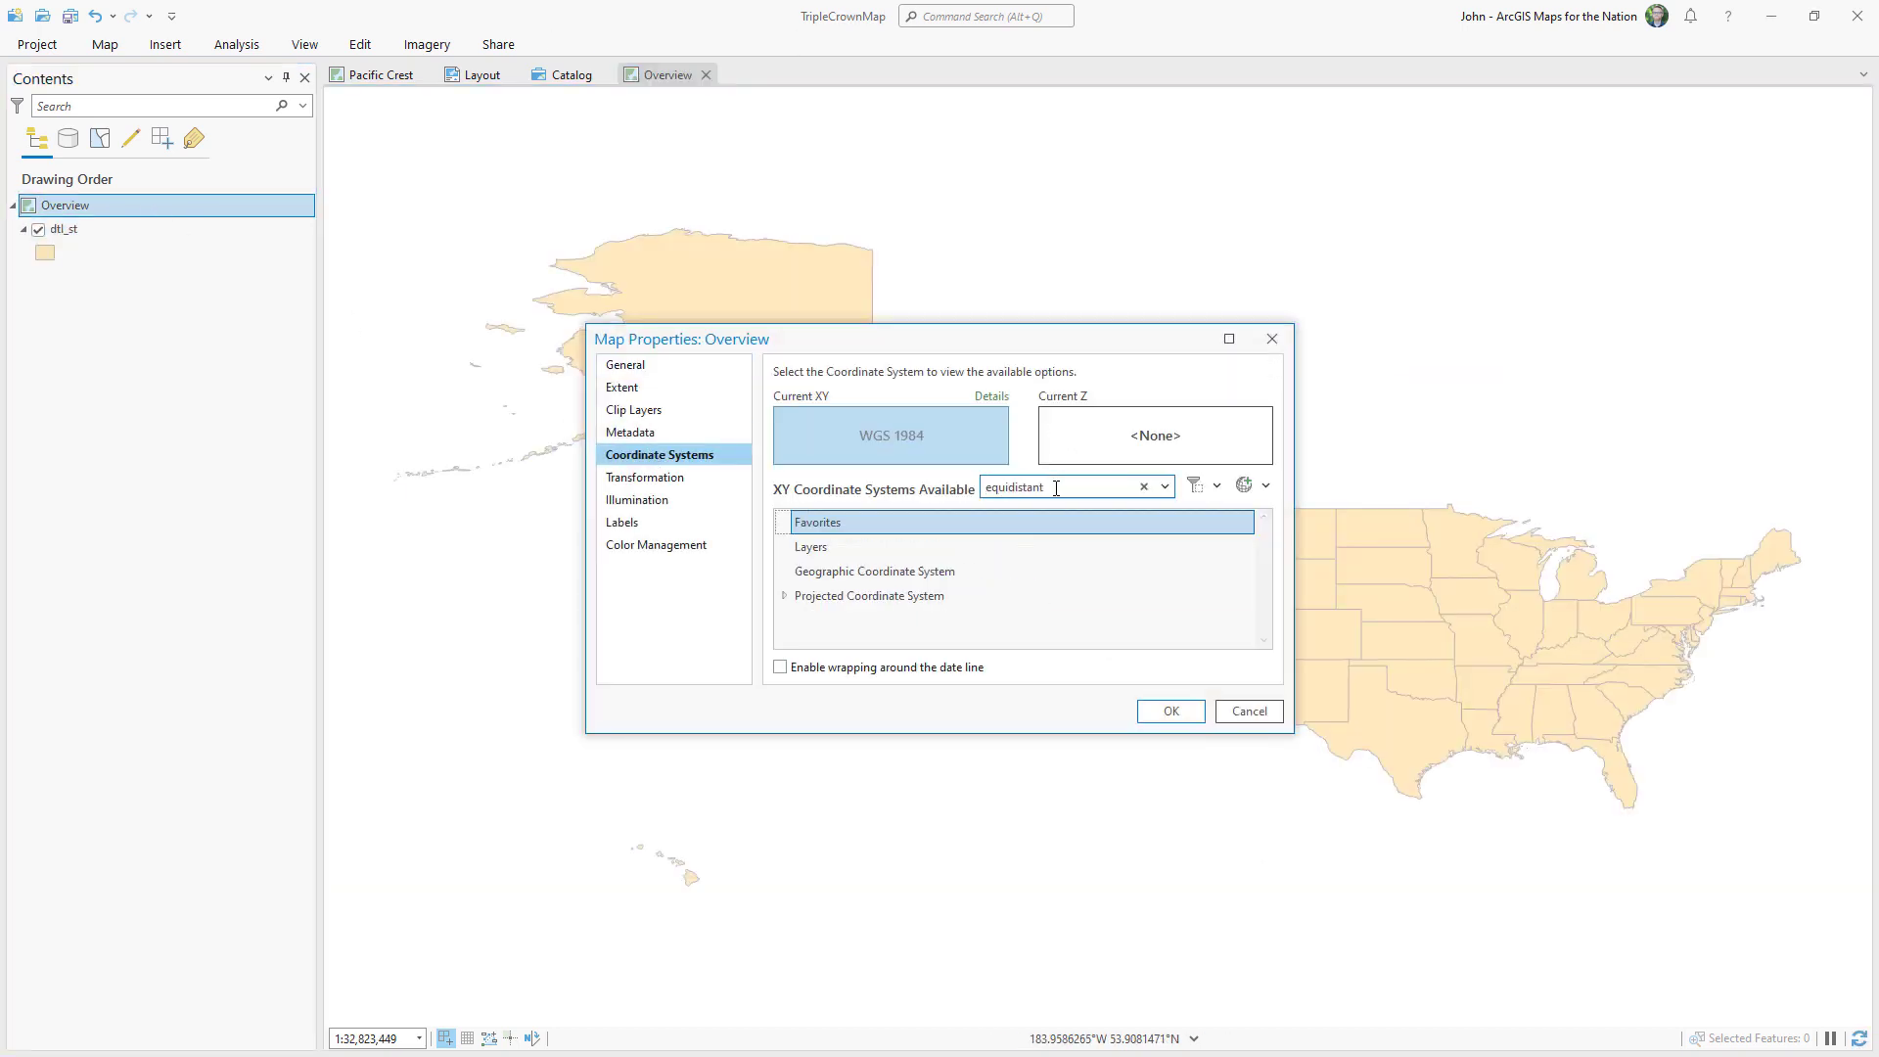
{"action": "left_click", "coordinate": [784, 596]}
{"action": "left_click", "coordinate": [802, 563]}
{"action": "left_click", "coordinate": [816, 618]}
{"action": "left_click", "coordinate": [871, 636]}
{"action": "left_click", "coordinate": [1172, 712]}
Copy the TripleCrown layer from the Pacific Crest map and paste it into the Overview map.
{"action": "left_click", "coordinate": [375, 76]}
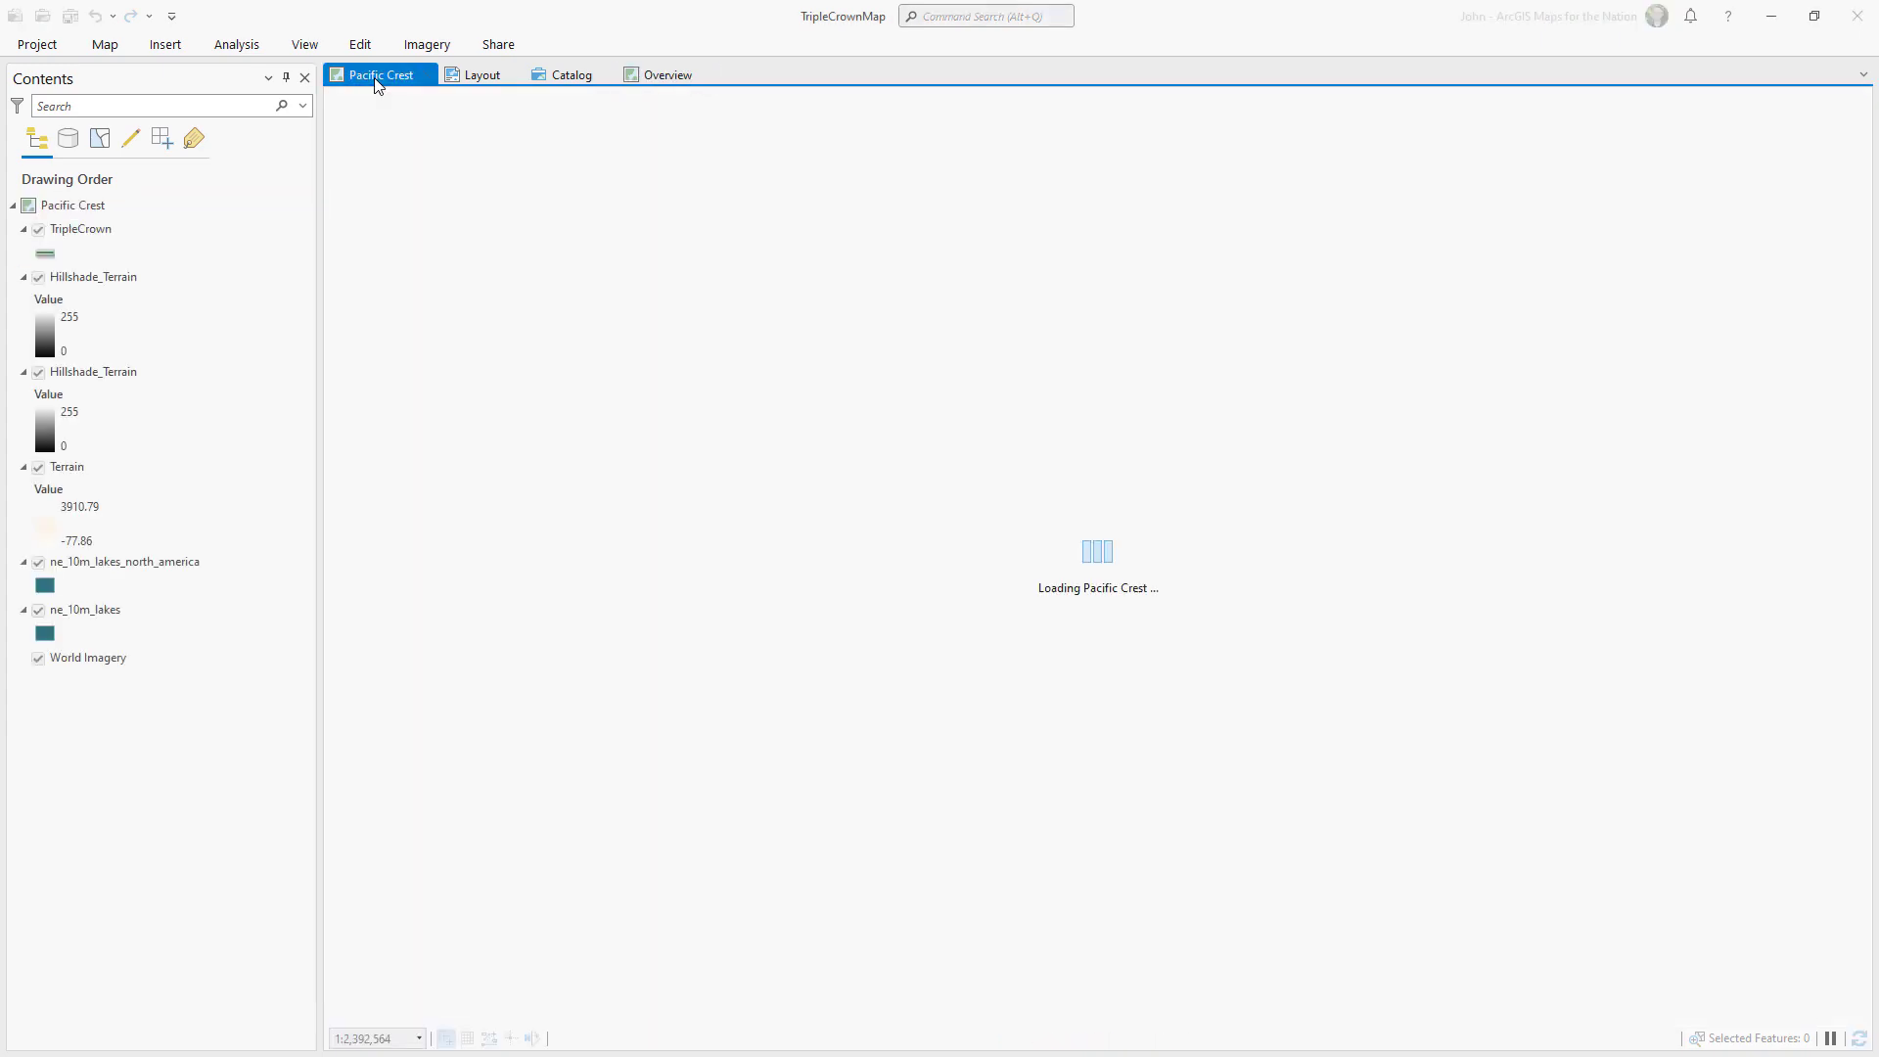
{"action": "right_click", "coordinate": [238, 226]}
{"action": "left_click", "coordinate": [284, 246]}
{"action": "left_click", "coordinate": [664, 76]}
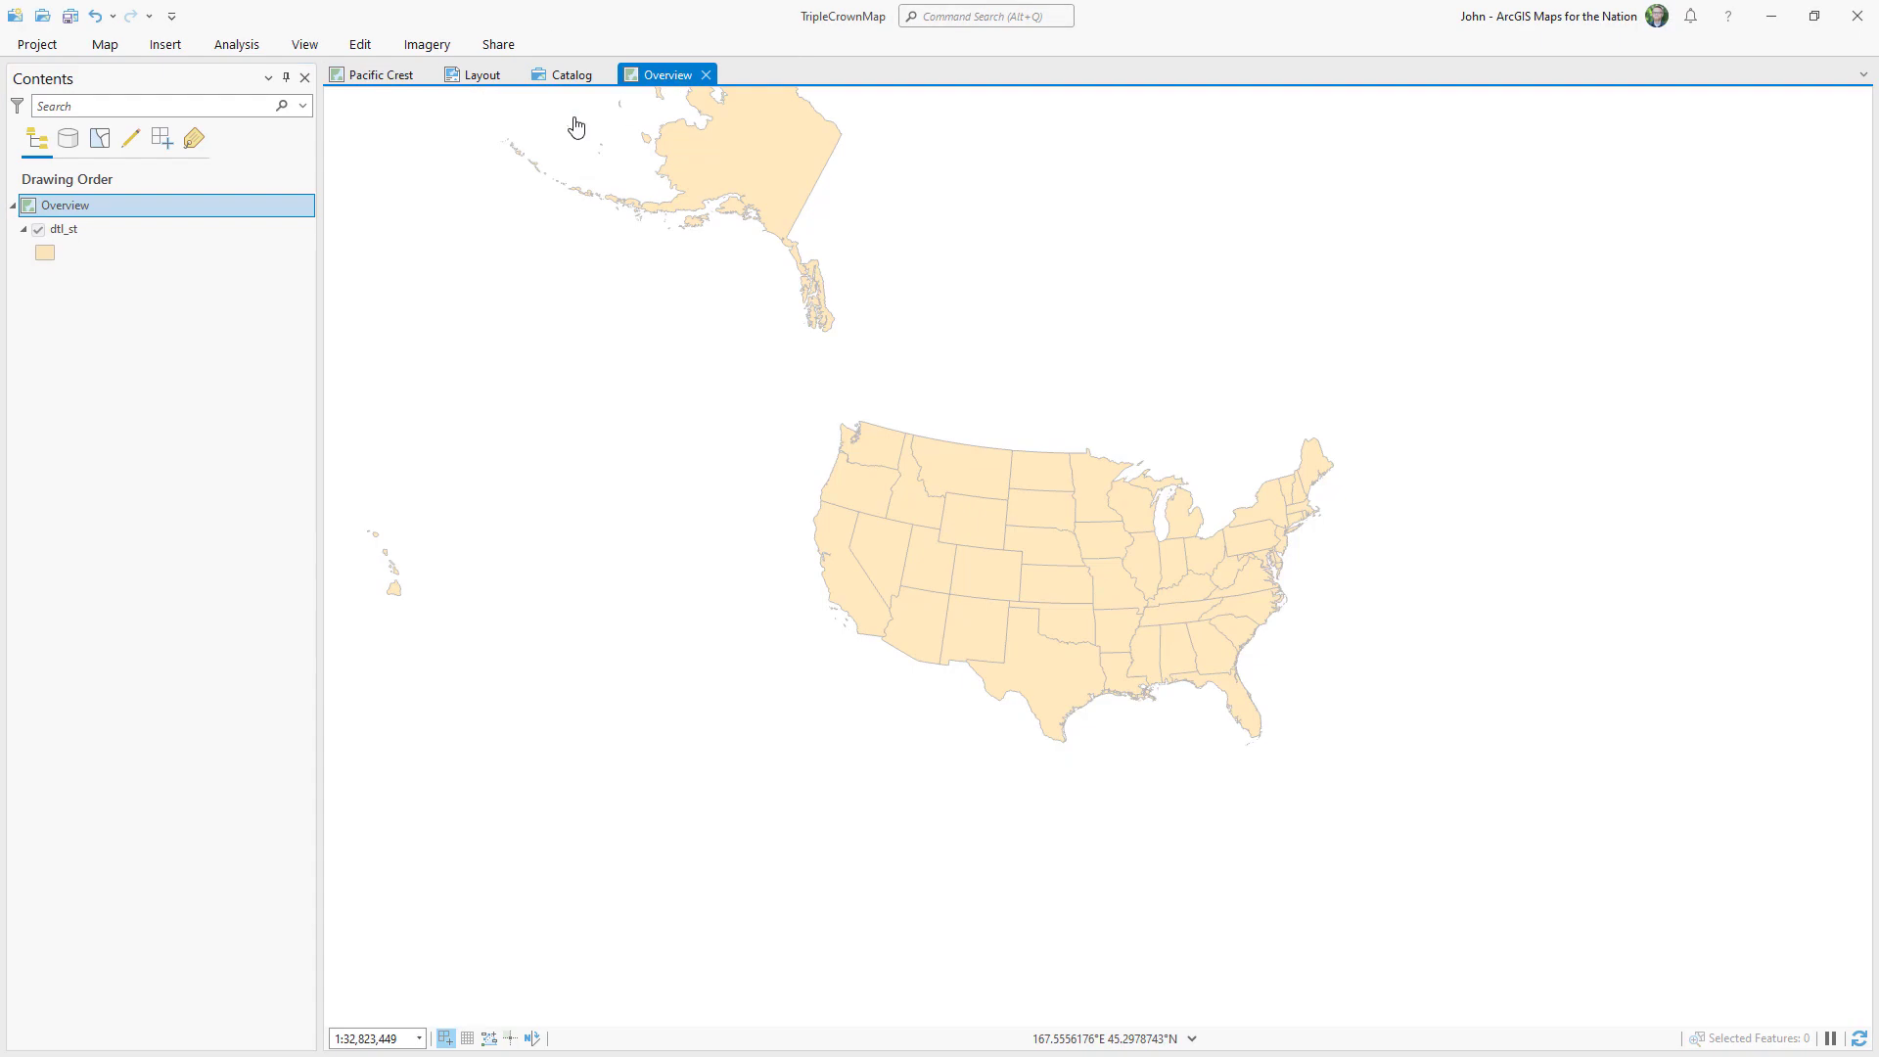
{"action": "right_click", "coordinate": [195, 201]}
{"action": "left_click", "coordinate": [243, 239]}
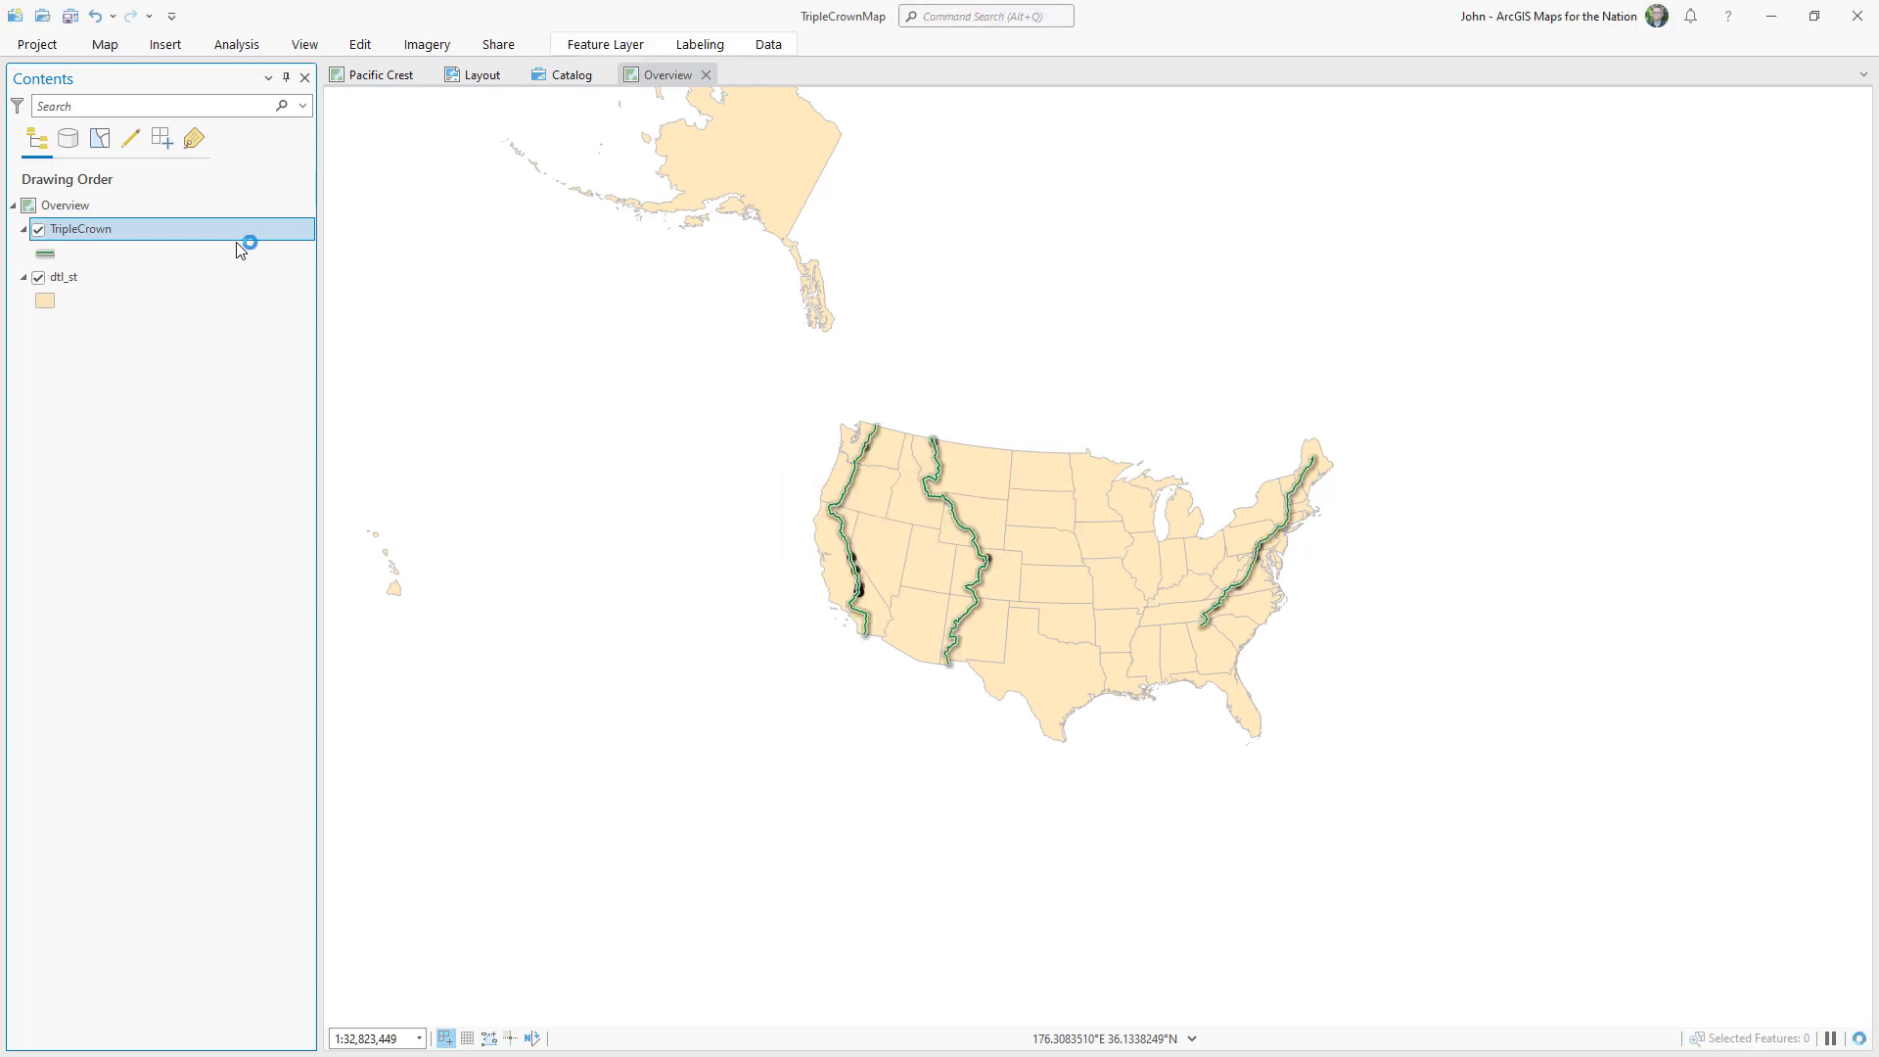
Simplify the Overview map's TripleCrown line symbol to a single dark green solid stroke by removing the other stroke layers.
{"action": "left_click", "coordinate": [46, 256]}
{"action": "left_click", "coordinate": [1540, 280]}
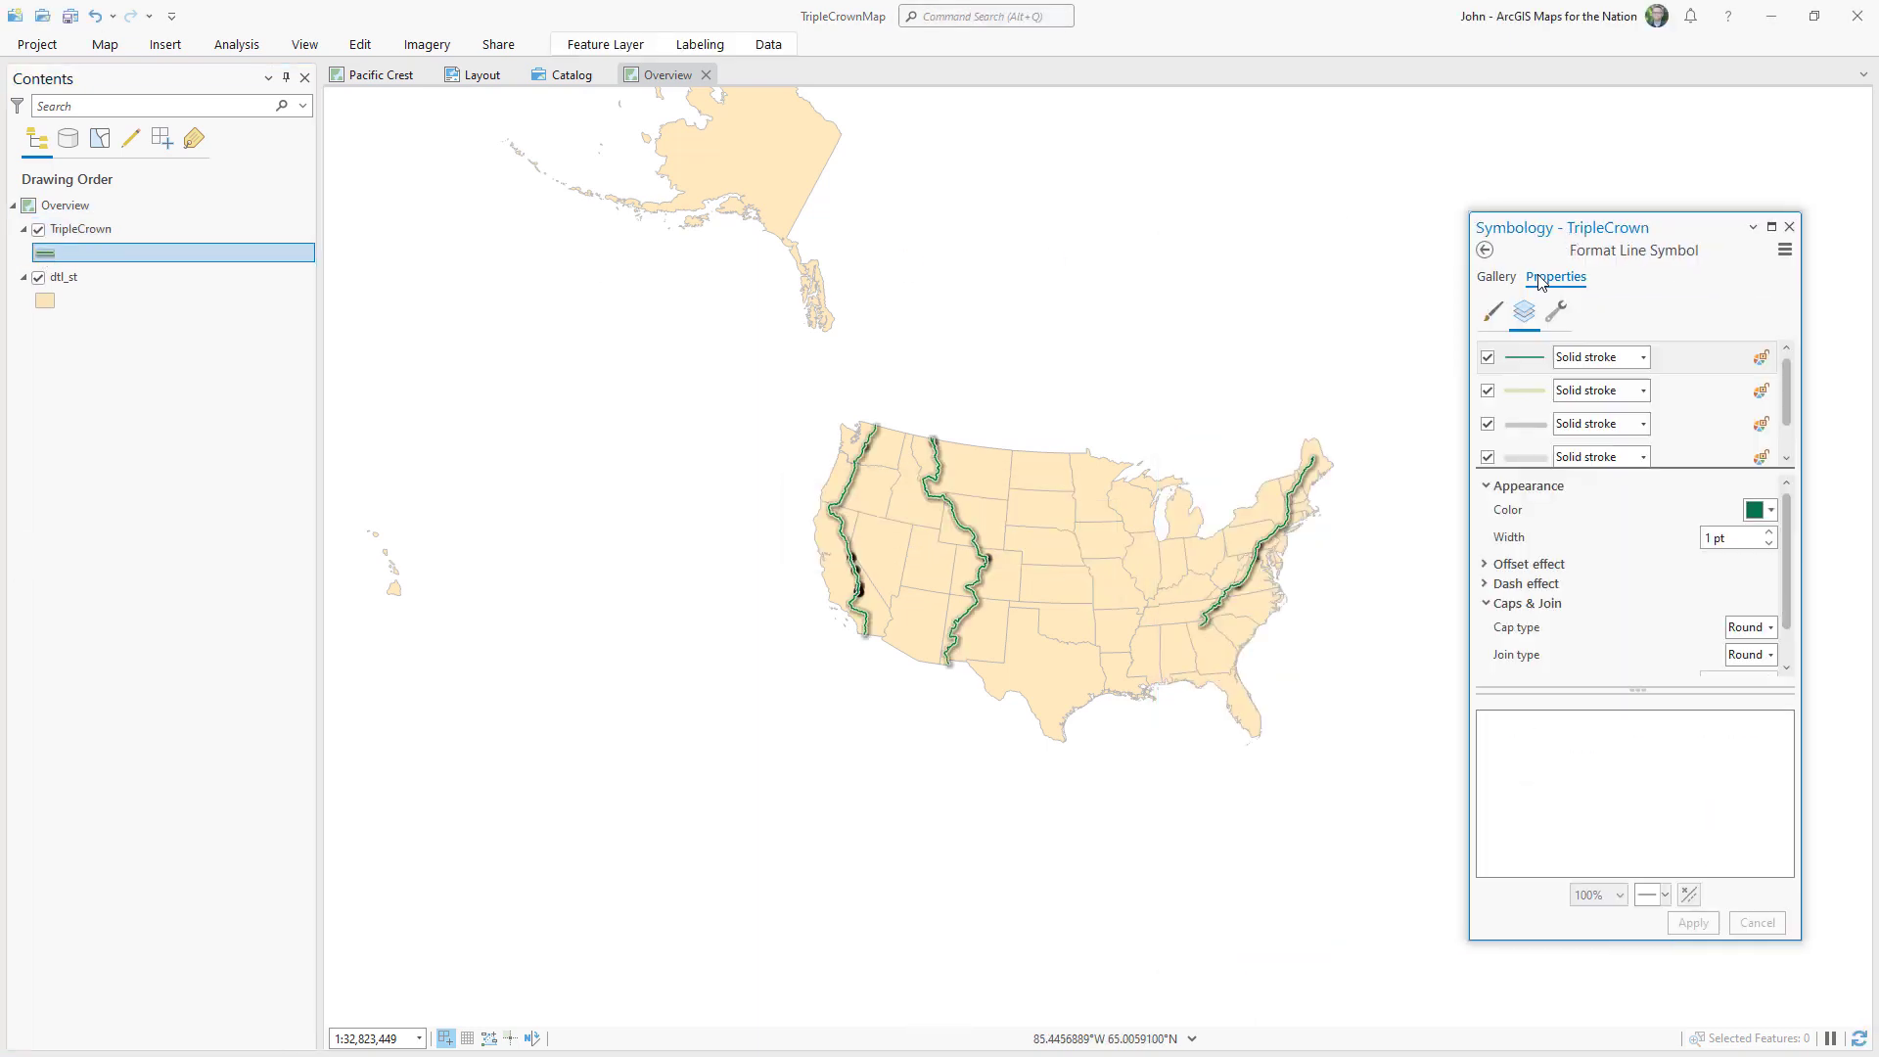
{"action": "left_click", "coordinate": [1557, 311]}
{"action": "left_click", "coordinate": [1611, 566]}
{"action": "left_click", "coordinate": [1613, 568]}
{"action": "left_click", "coordinate": [1614, 570]}
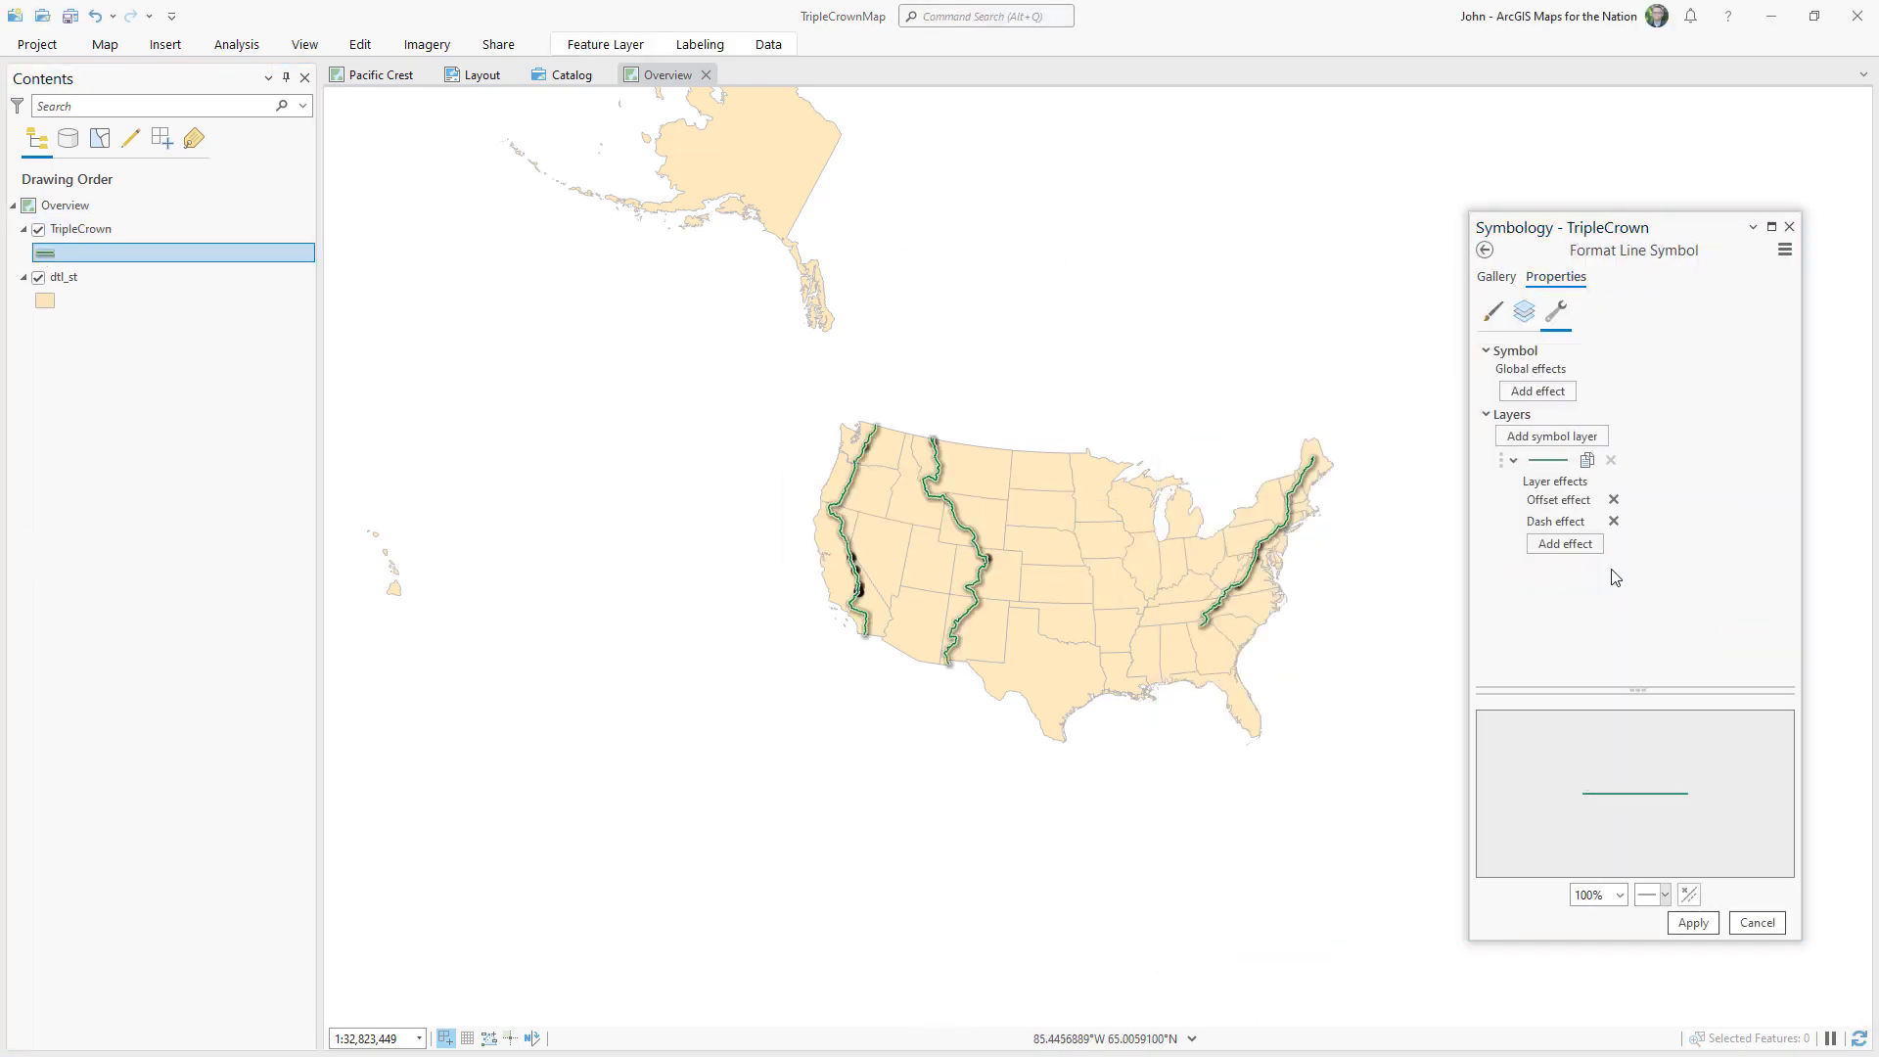
{"action": "left_click", "coordinate": [1524, 311]}
{"action": "left_click", "coordinate": [1693, 924]}
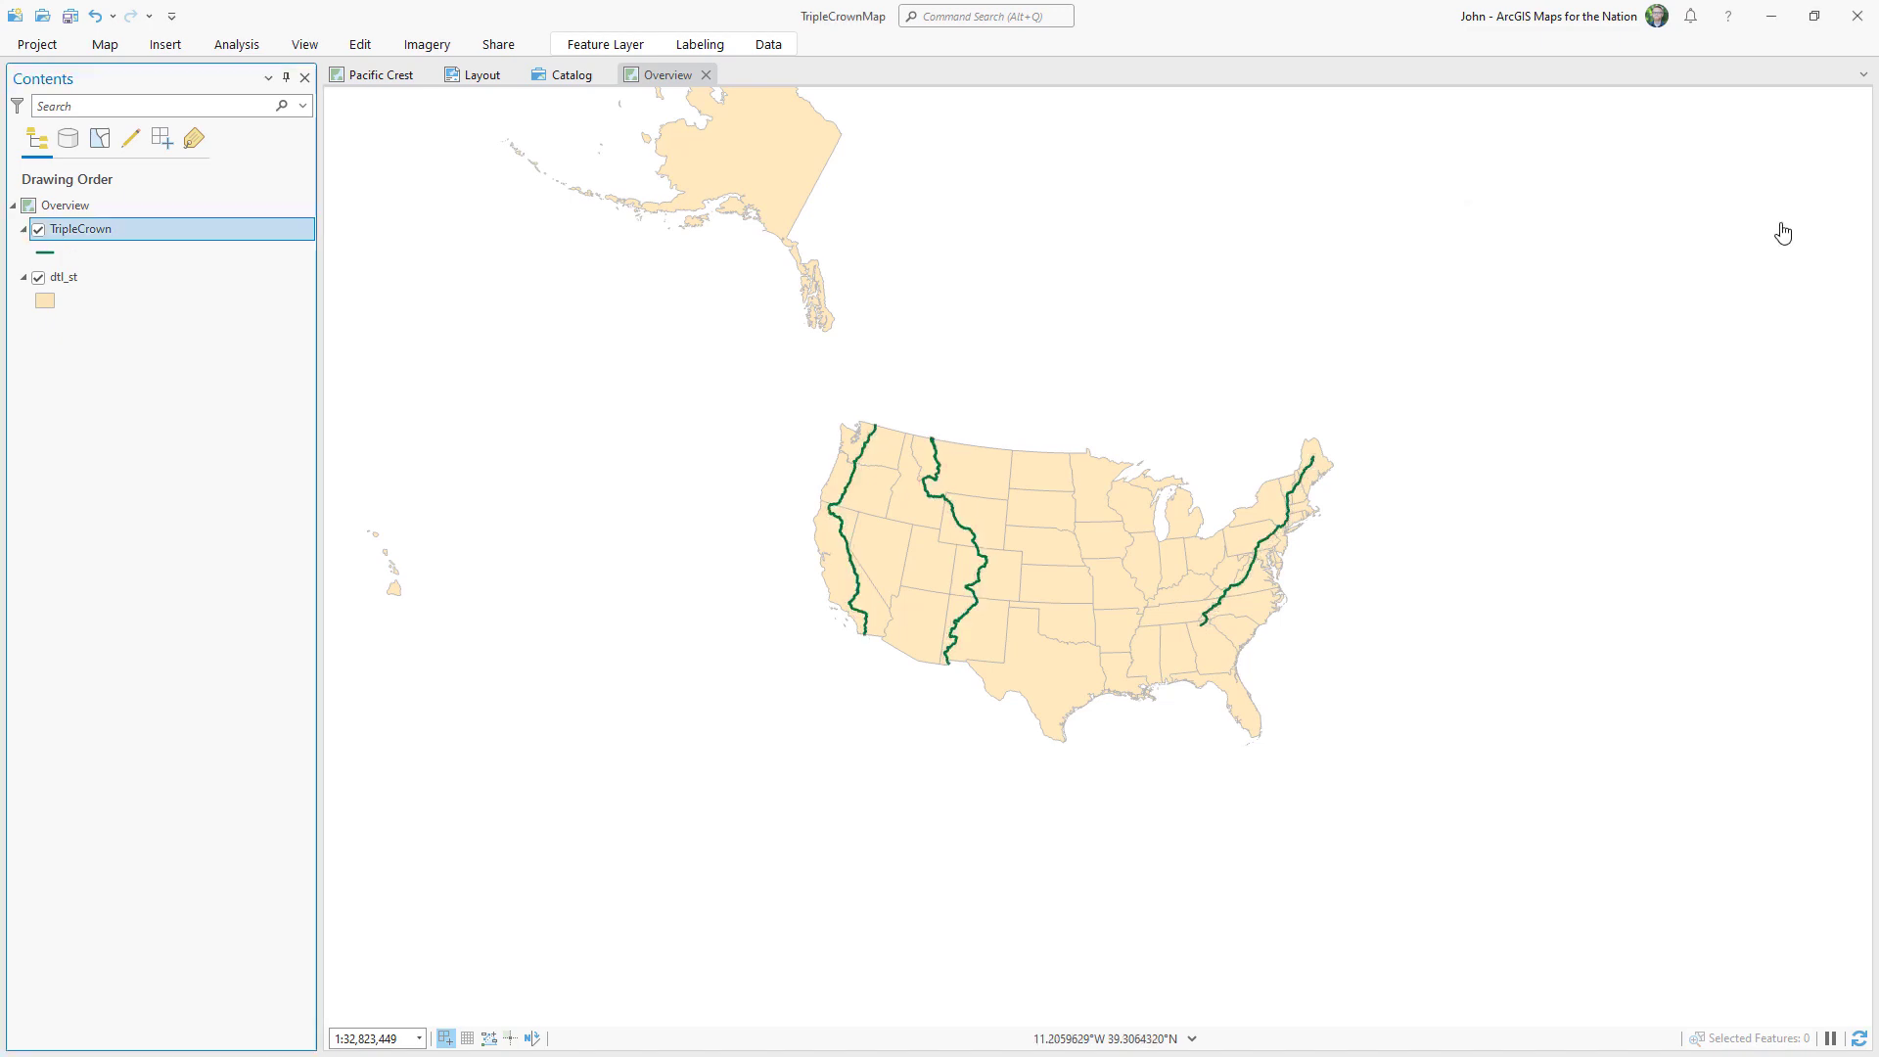
Insert a map frame of the Overview map in the lower-left corner of the layout page.
{"action": "left_click", "coordinate": [480, 76]}
{"action": "left_click", "coordinate": [181, 45]}
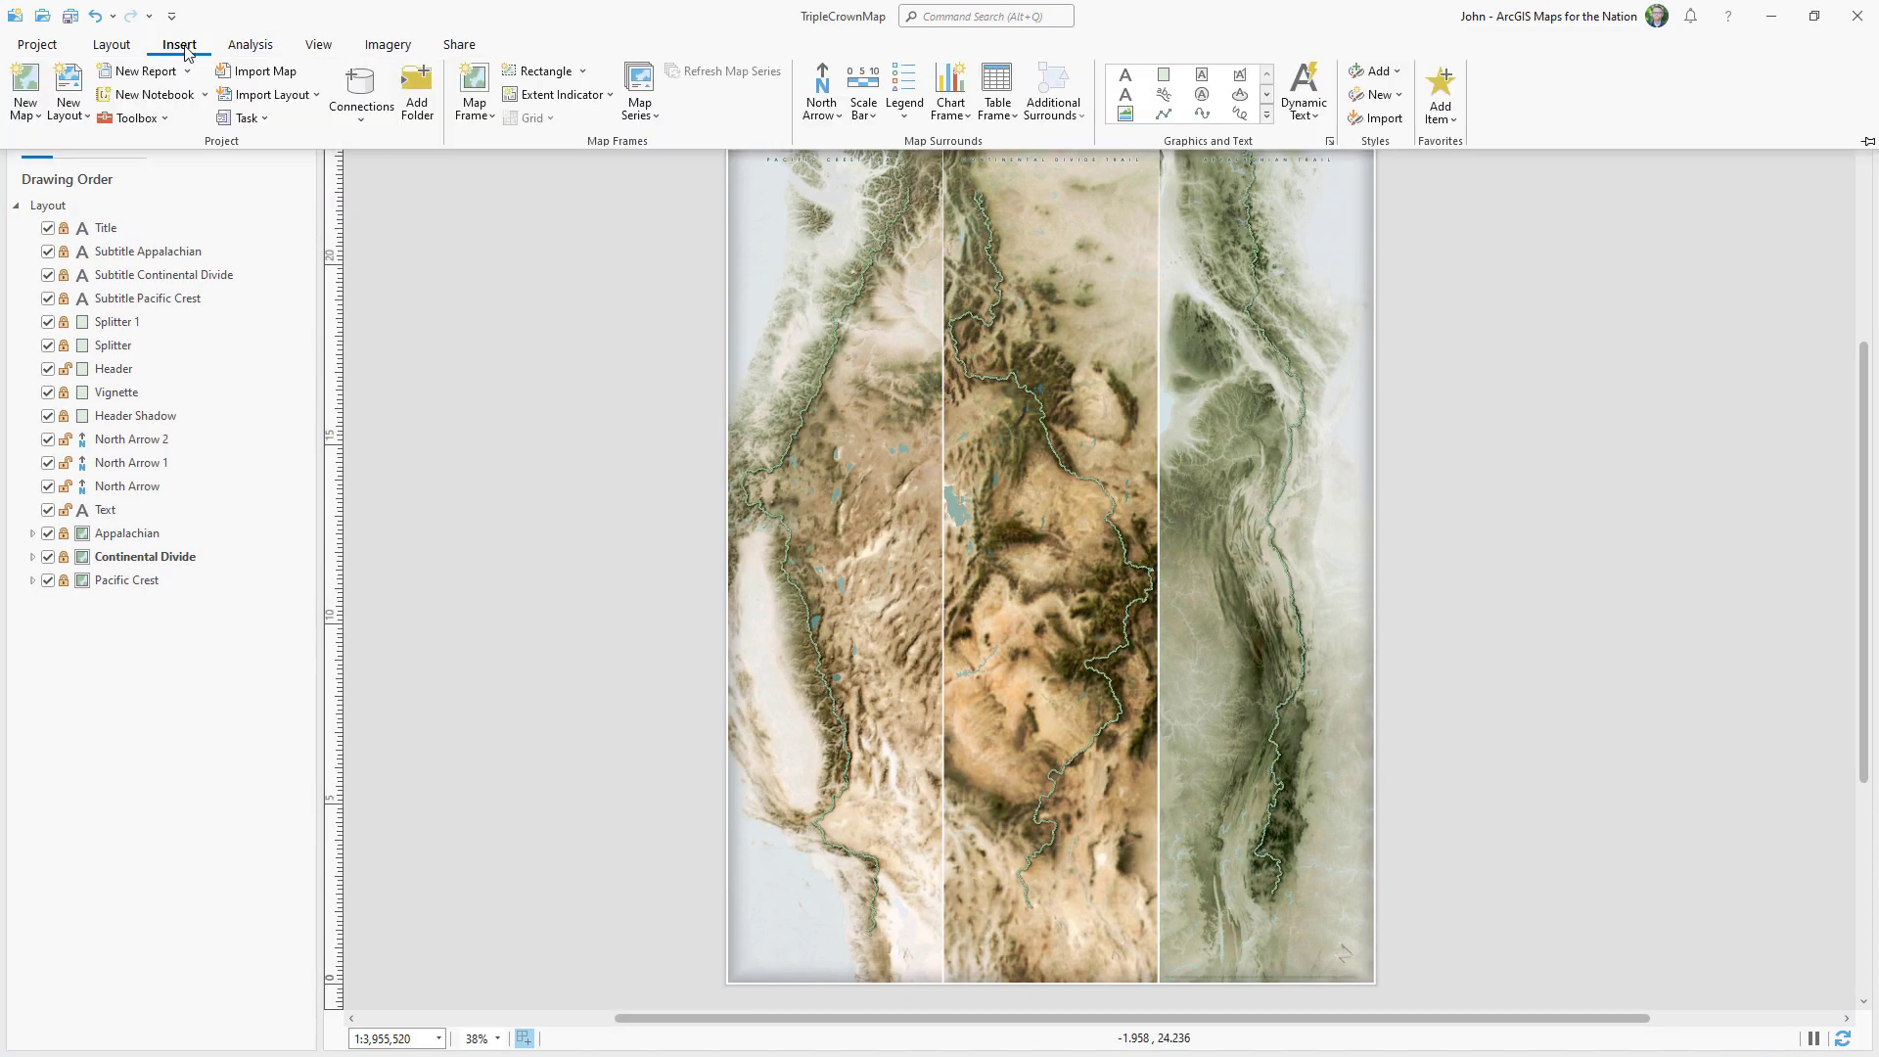
{"action": "left_click", "coordinate": [474, 93]}
{"action": "left_click", "coordinate": [641, 553]}
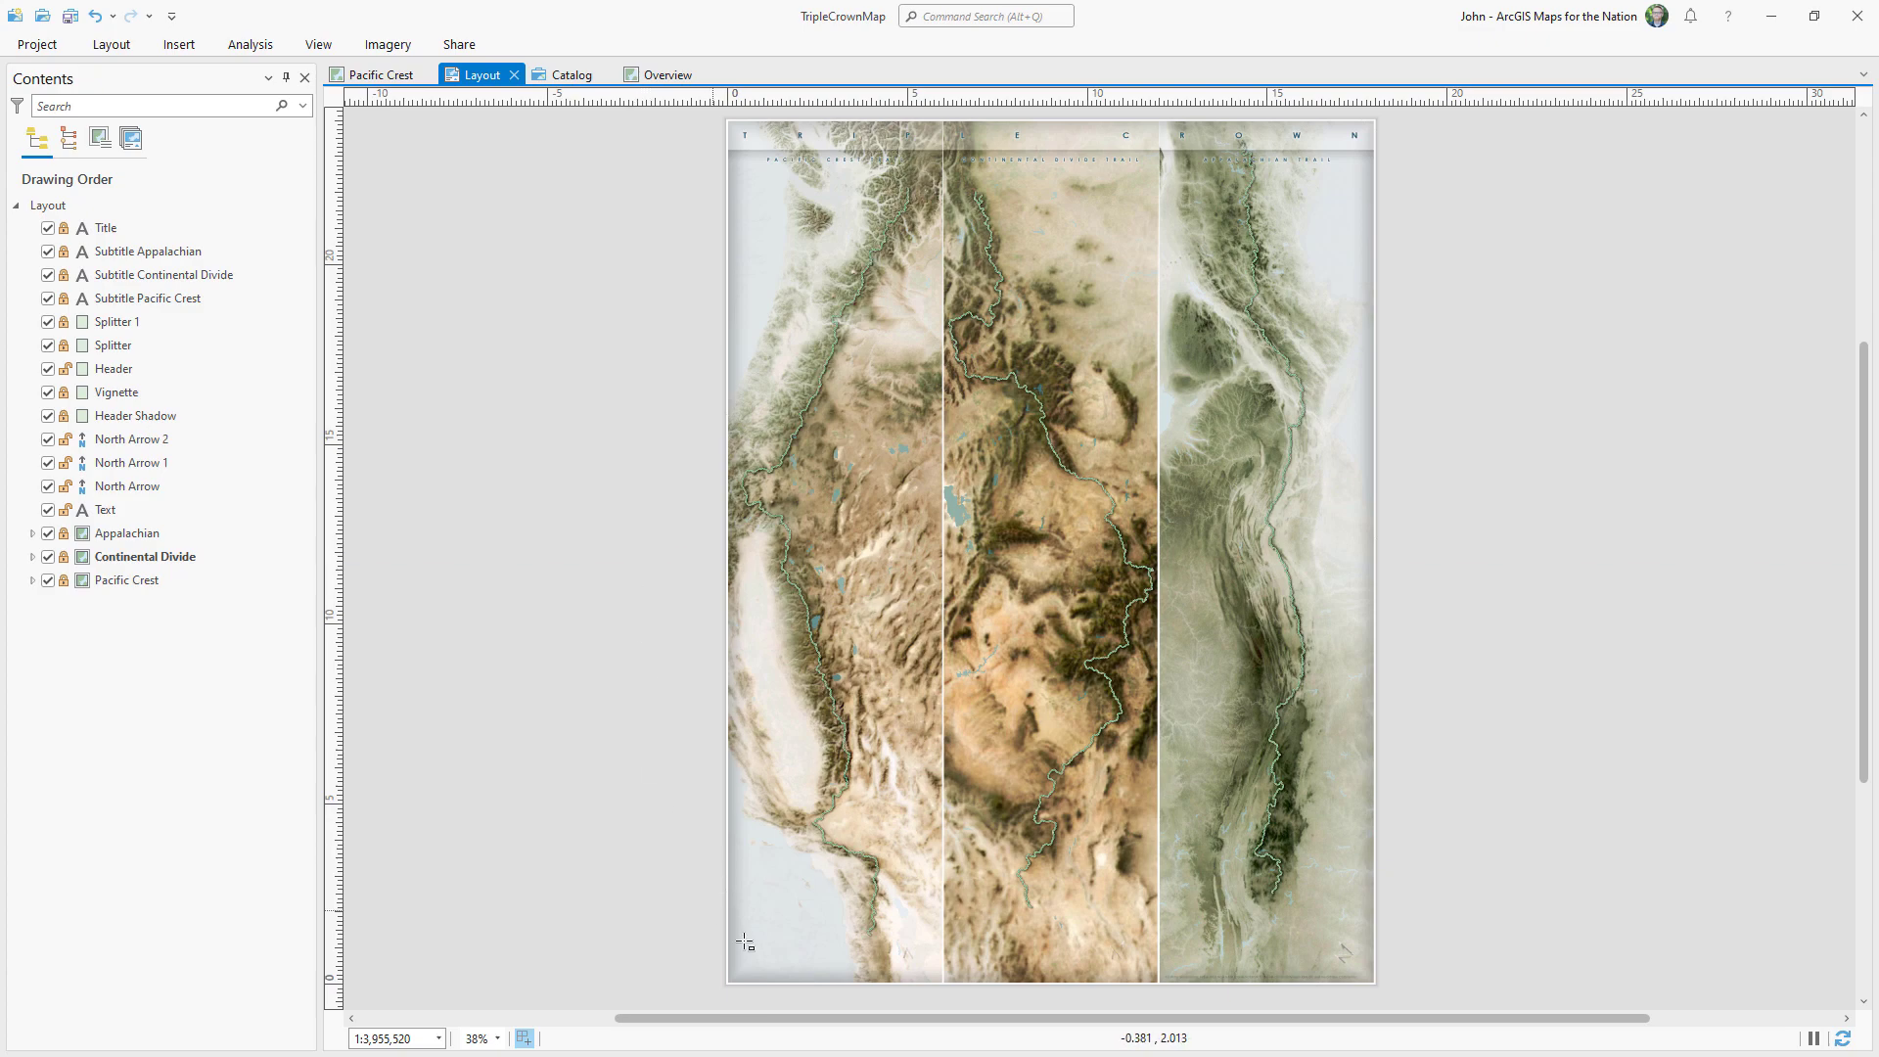
{"action": "left_click_drag", "start_coordinate": [844, 906], "coordinate": [842, 898]}
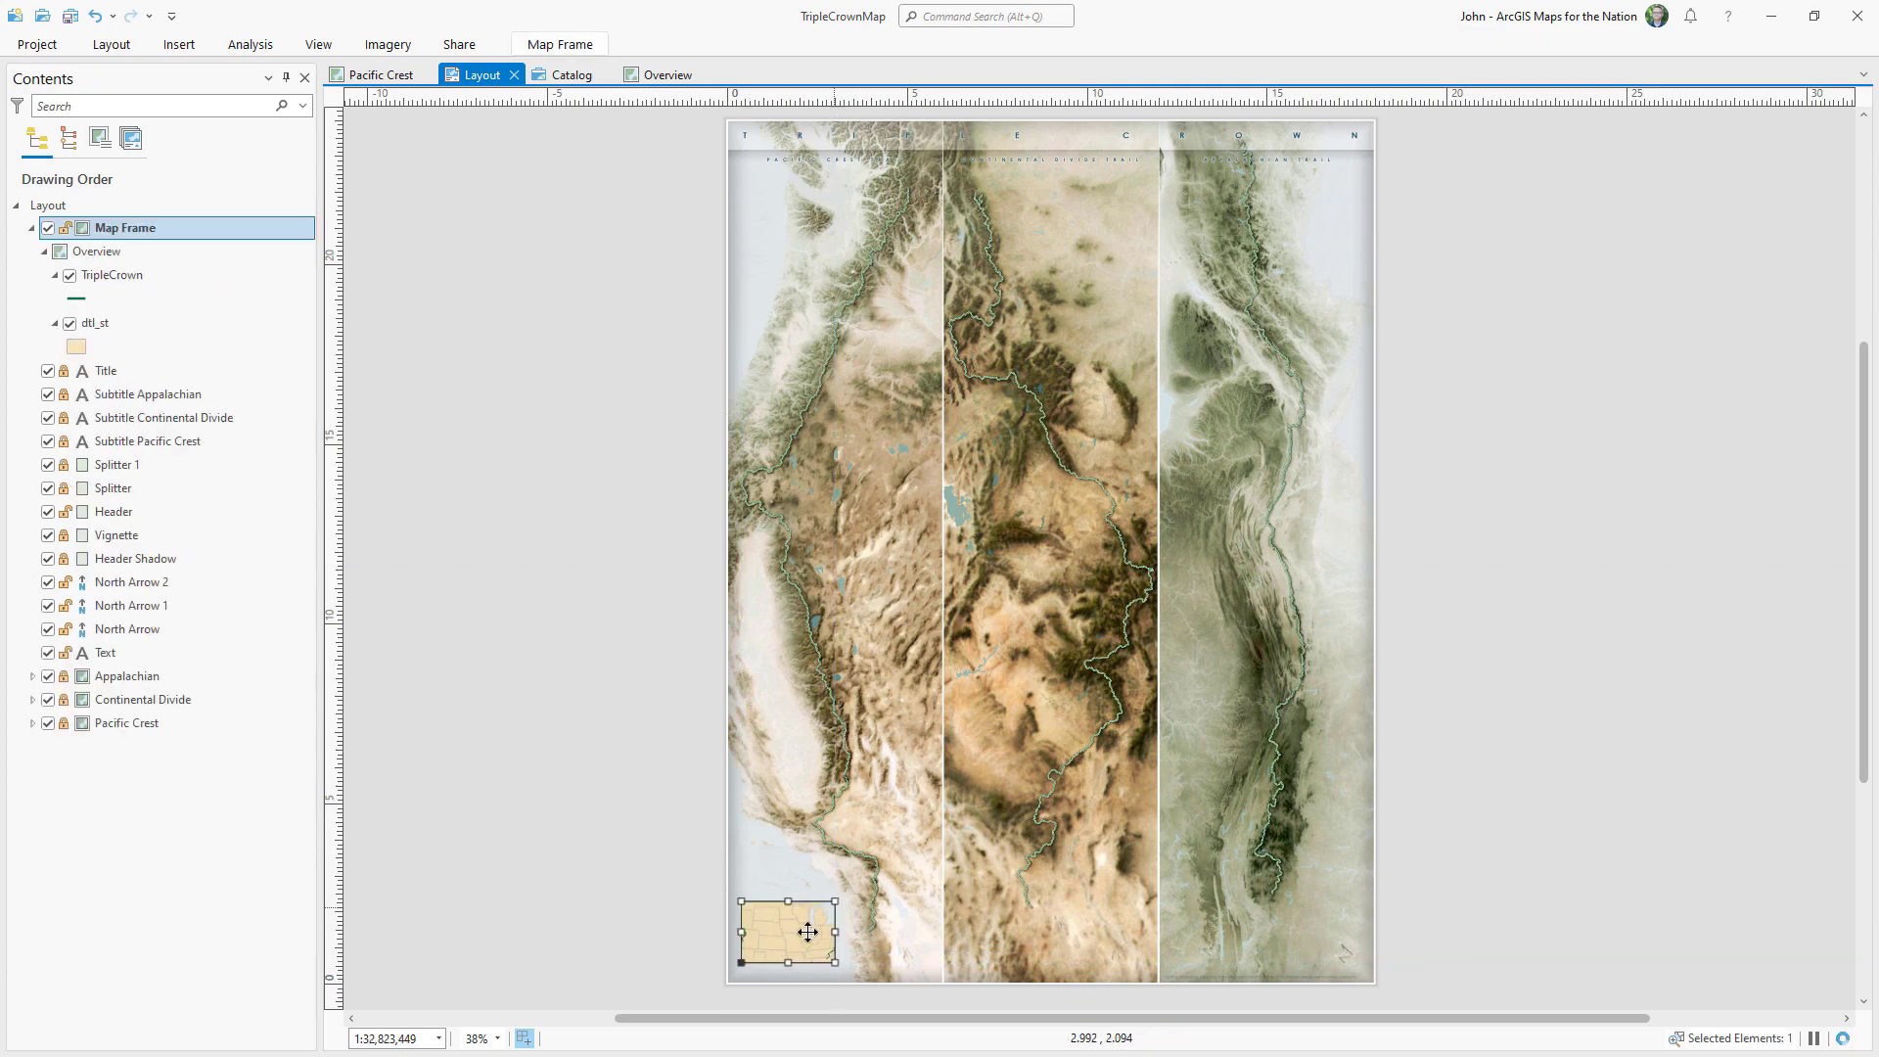
Activate the Overview map frame, fit the contiguous United States inside it, and return to the layout.
{"action": "scroll", "coordinate": [797, 931], "scroll_direction": "up", "scroll_amount": 7}
{"action": "right_click", "coordinate": [893, 663]}
{"action": "left_click", "coordinate": [944, 108]}
{"action": "scroll", "coordinate": [921, 671], "scroll_direction": "down", "scroll_amount": 3}
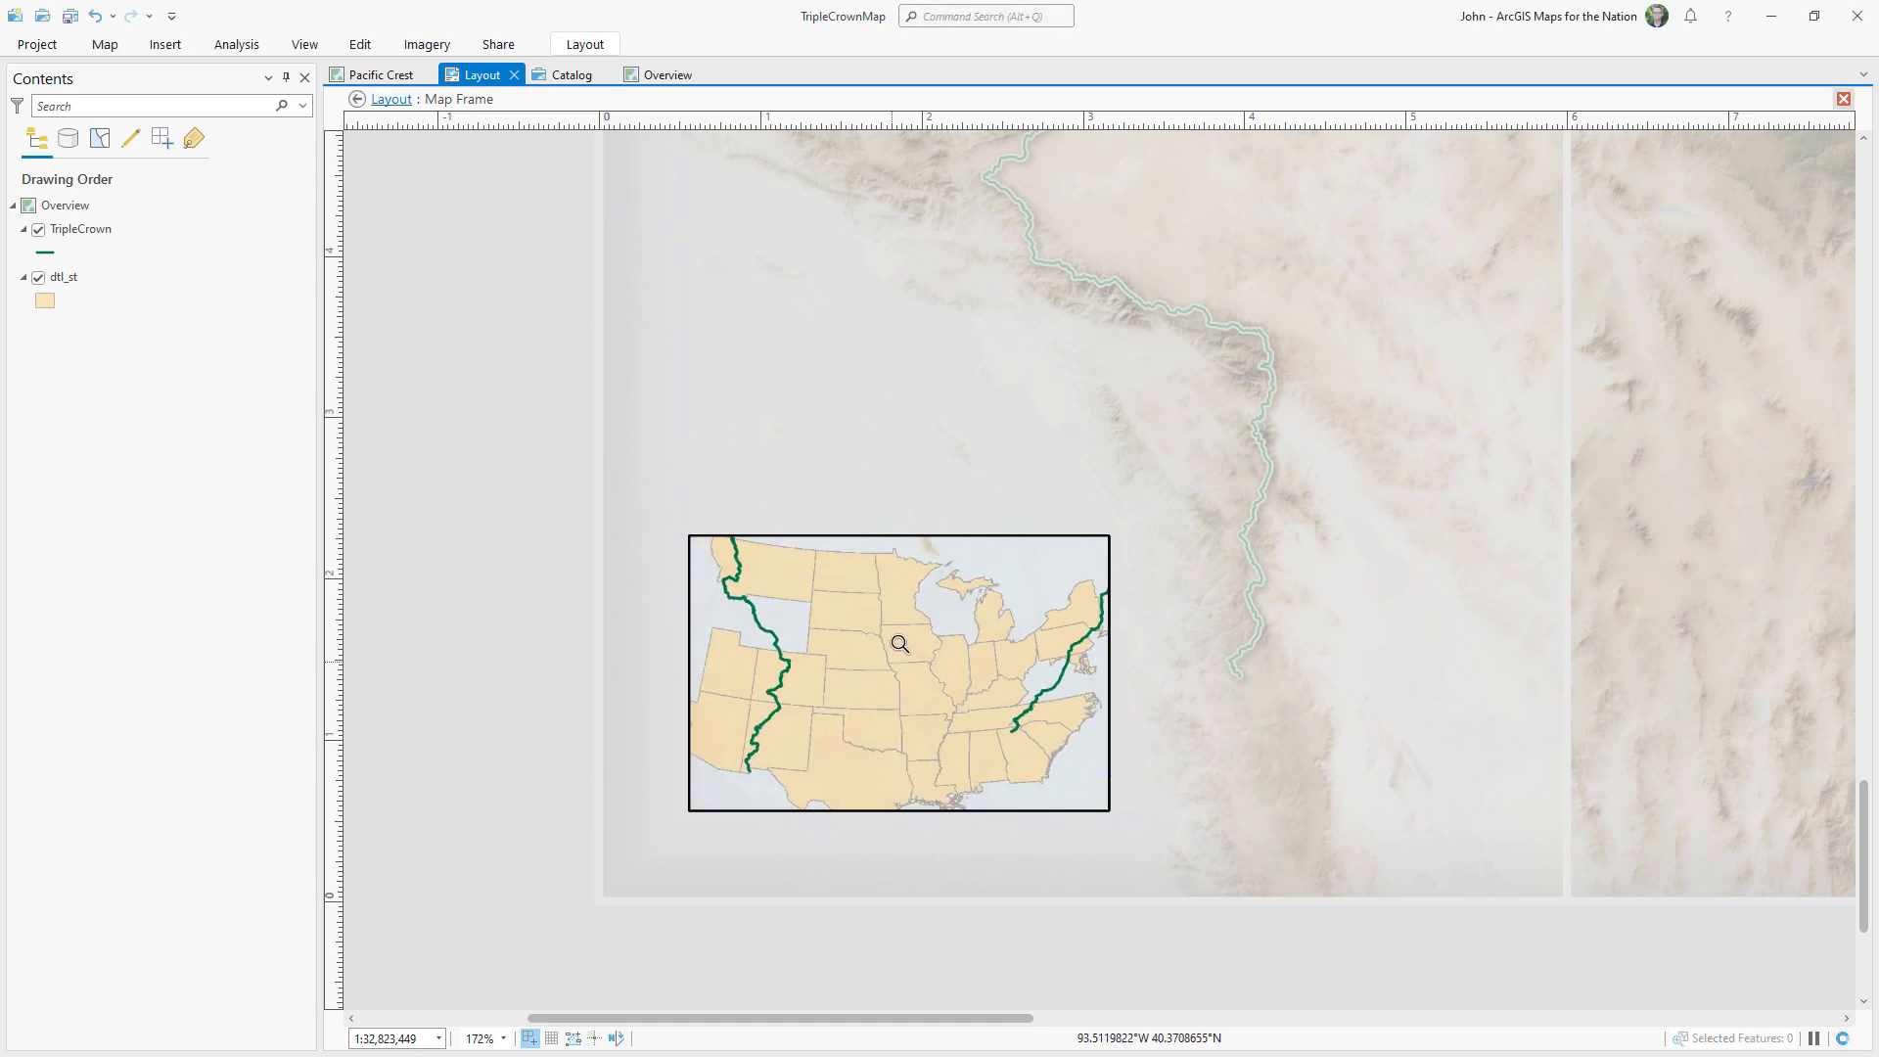
{"action": "left_click", "coordinate": [357, 99]}
Give the Overview map's dtl_st states layer a white solid fill and a light gray outline sampled with the eyedropper.
{"action": "left_click", "coordinate": [76, 348]}
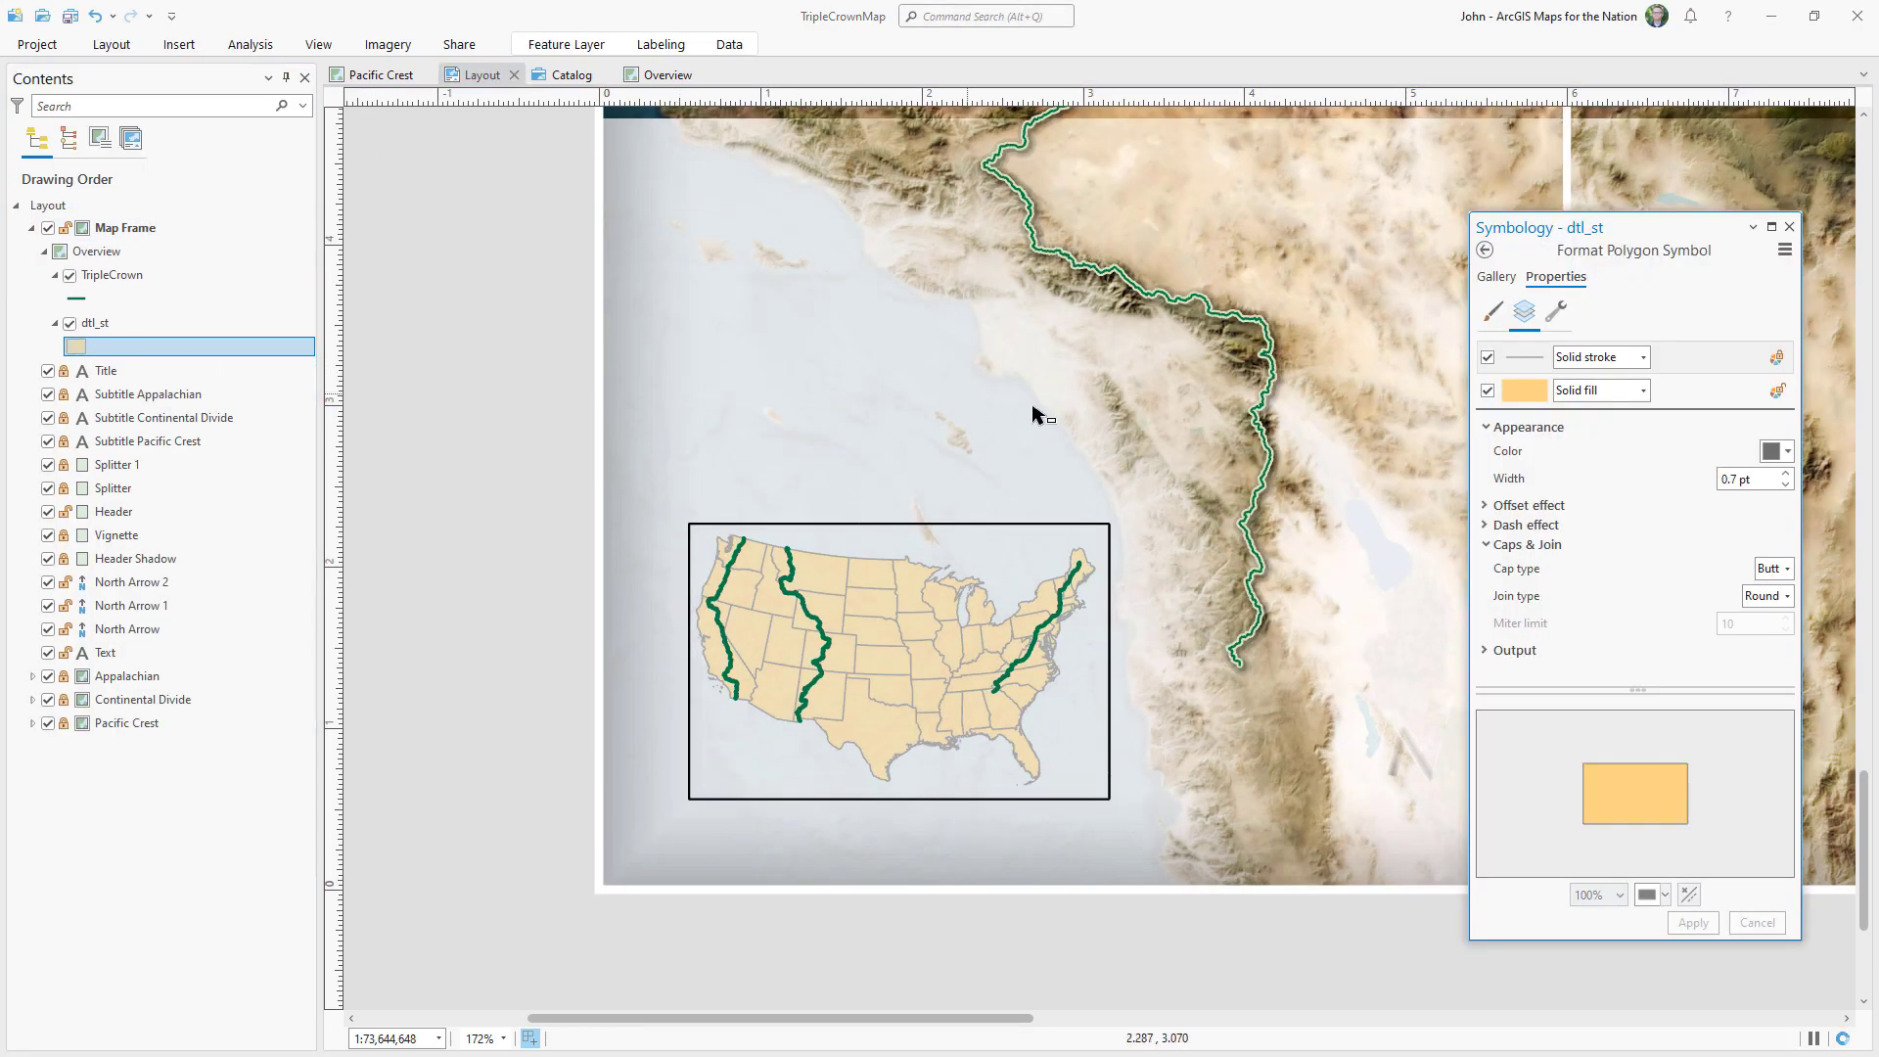
{"action": "left_click", "coordinate": [1708, 396]}
{"action": "left_click", "coordinate": [1777, 451]}
{"action": "left_click", "coordinate": [1741, 487]}
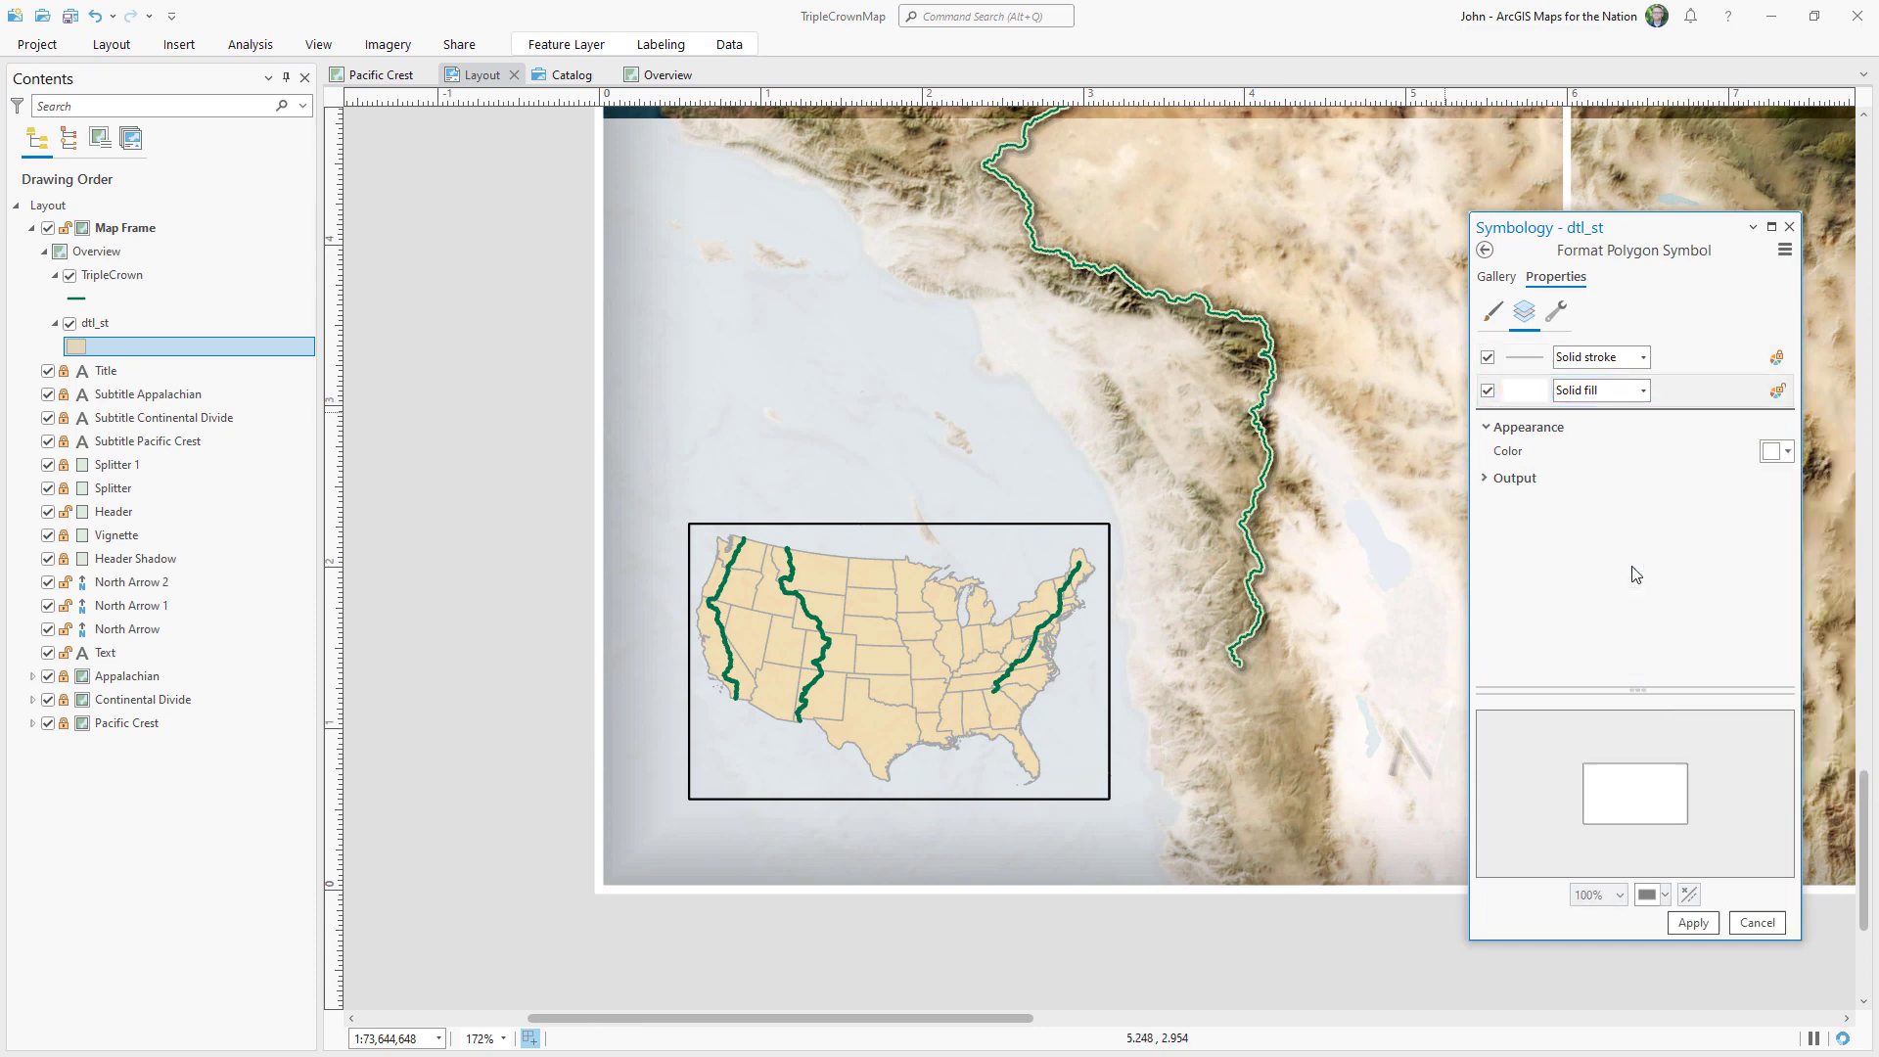
{"action": "left_click", "coordinate": [1696, 360]}
{"action": "left_click", "coordinate": [1771, 451]}
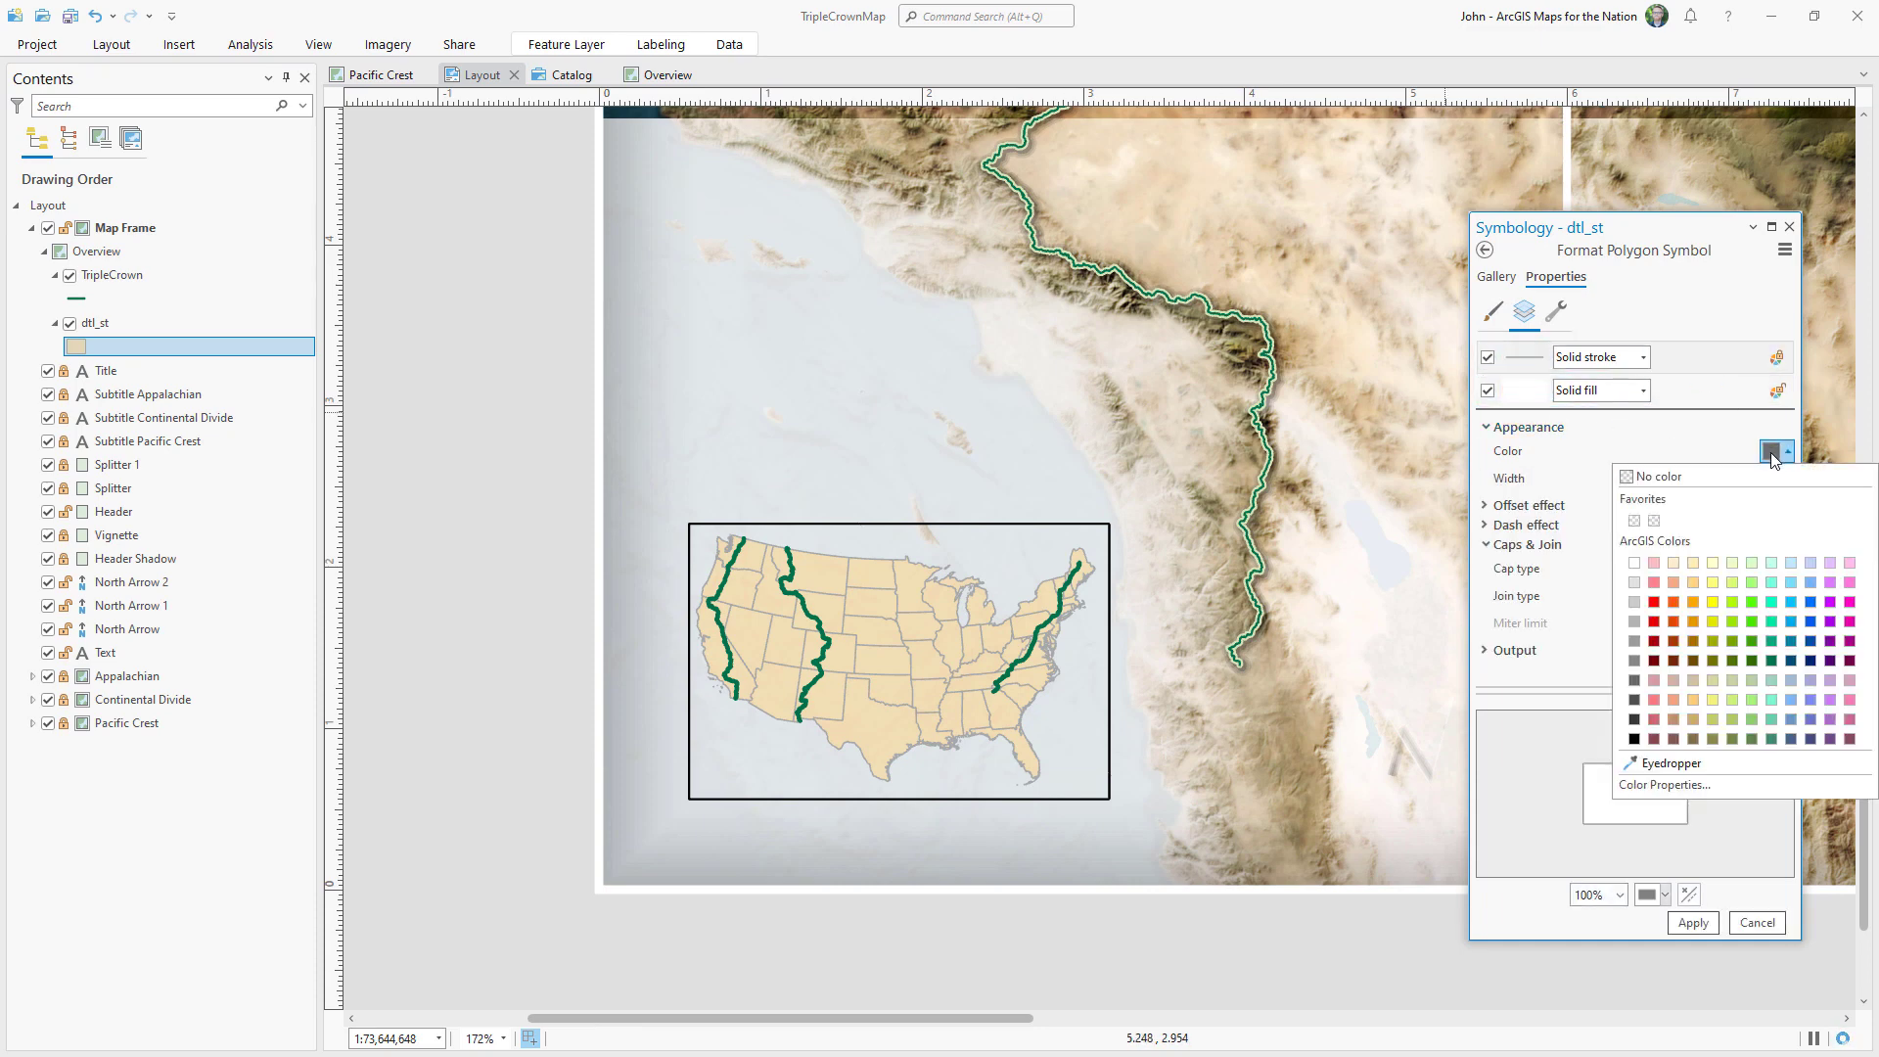
{"action": "left_click", "coordinate": [1676, 770]}
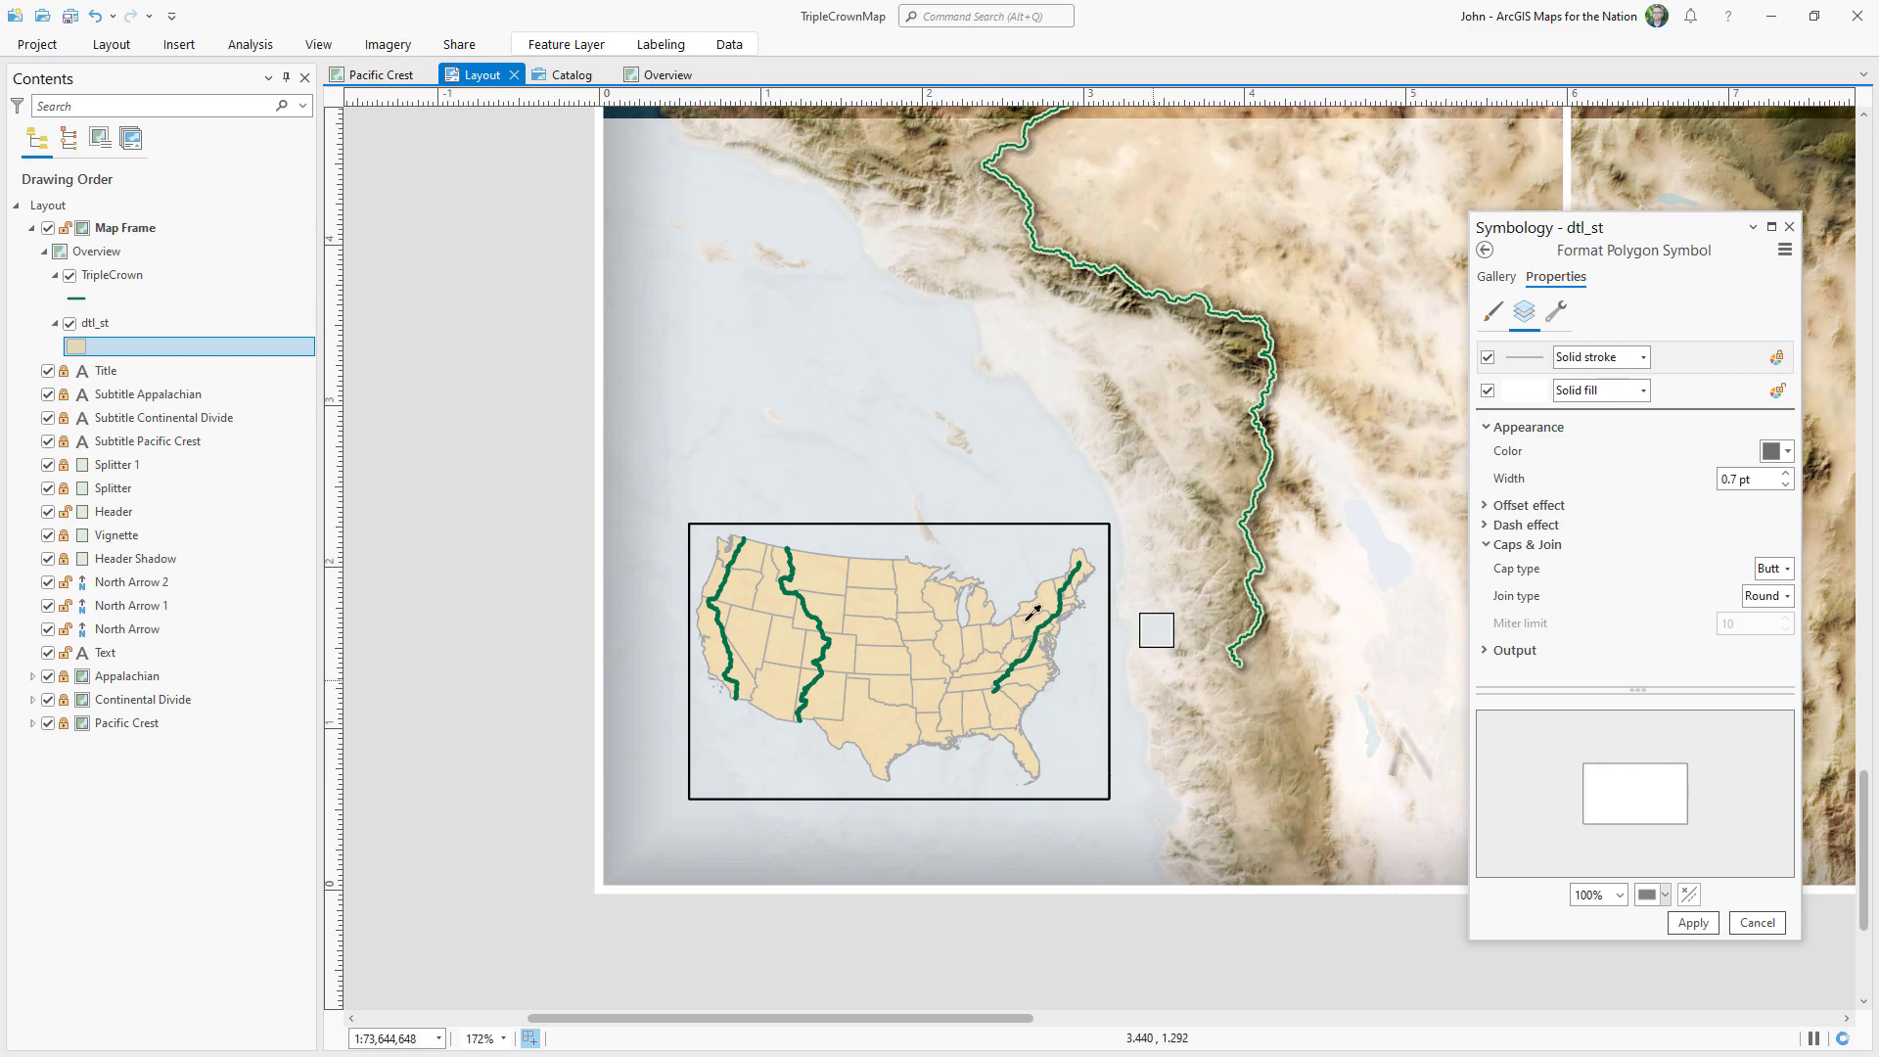
{"action": "left_click", "coordinate": [1707, 925]}
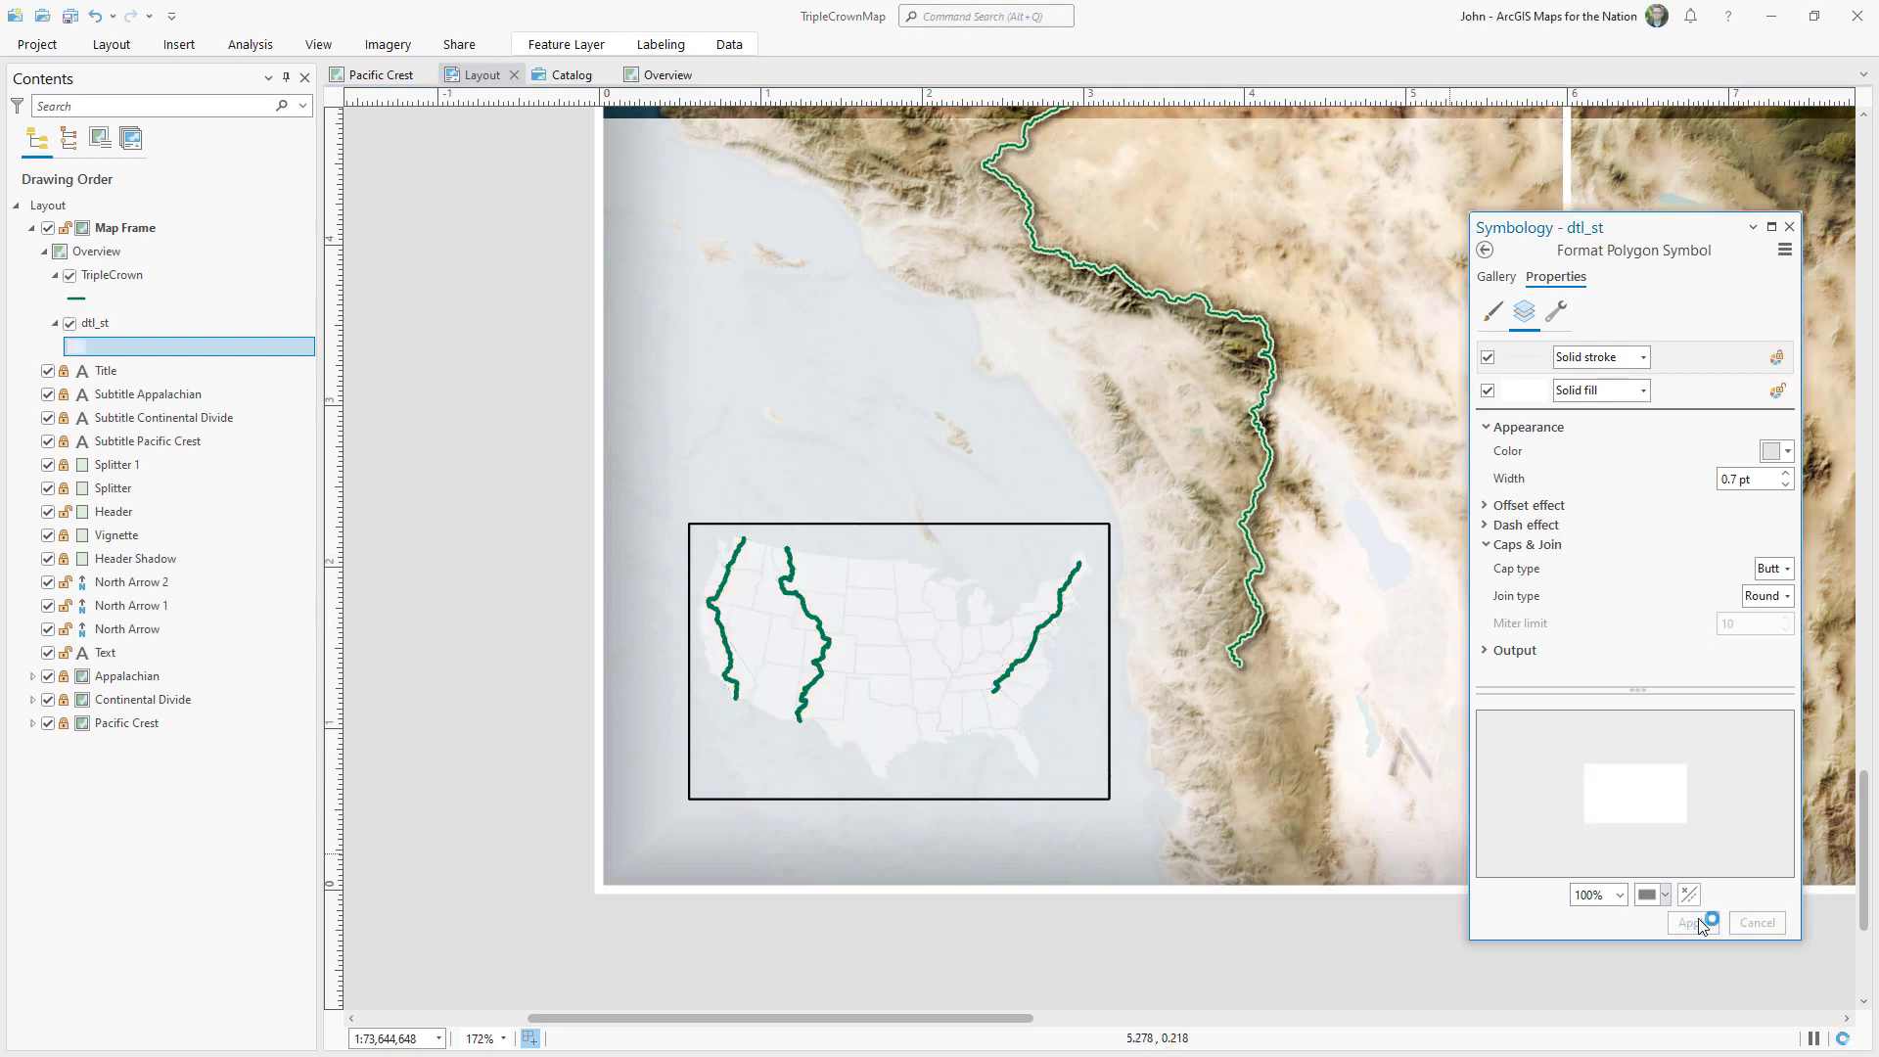
{"action": "left_click", "coordinate": [1789, 226]}
Remove the black border from the Overview inset's map frame.
{"action": "right_click", "coordinate": [286, 229]}
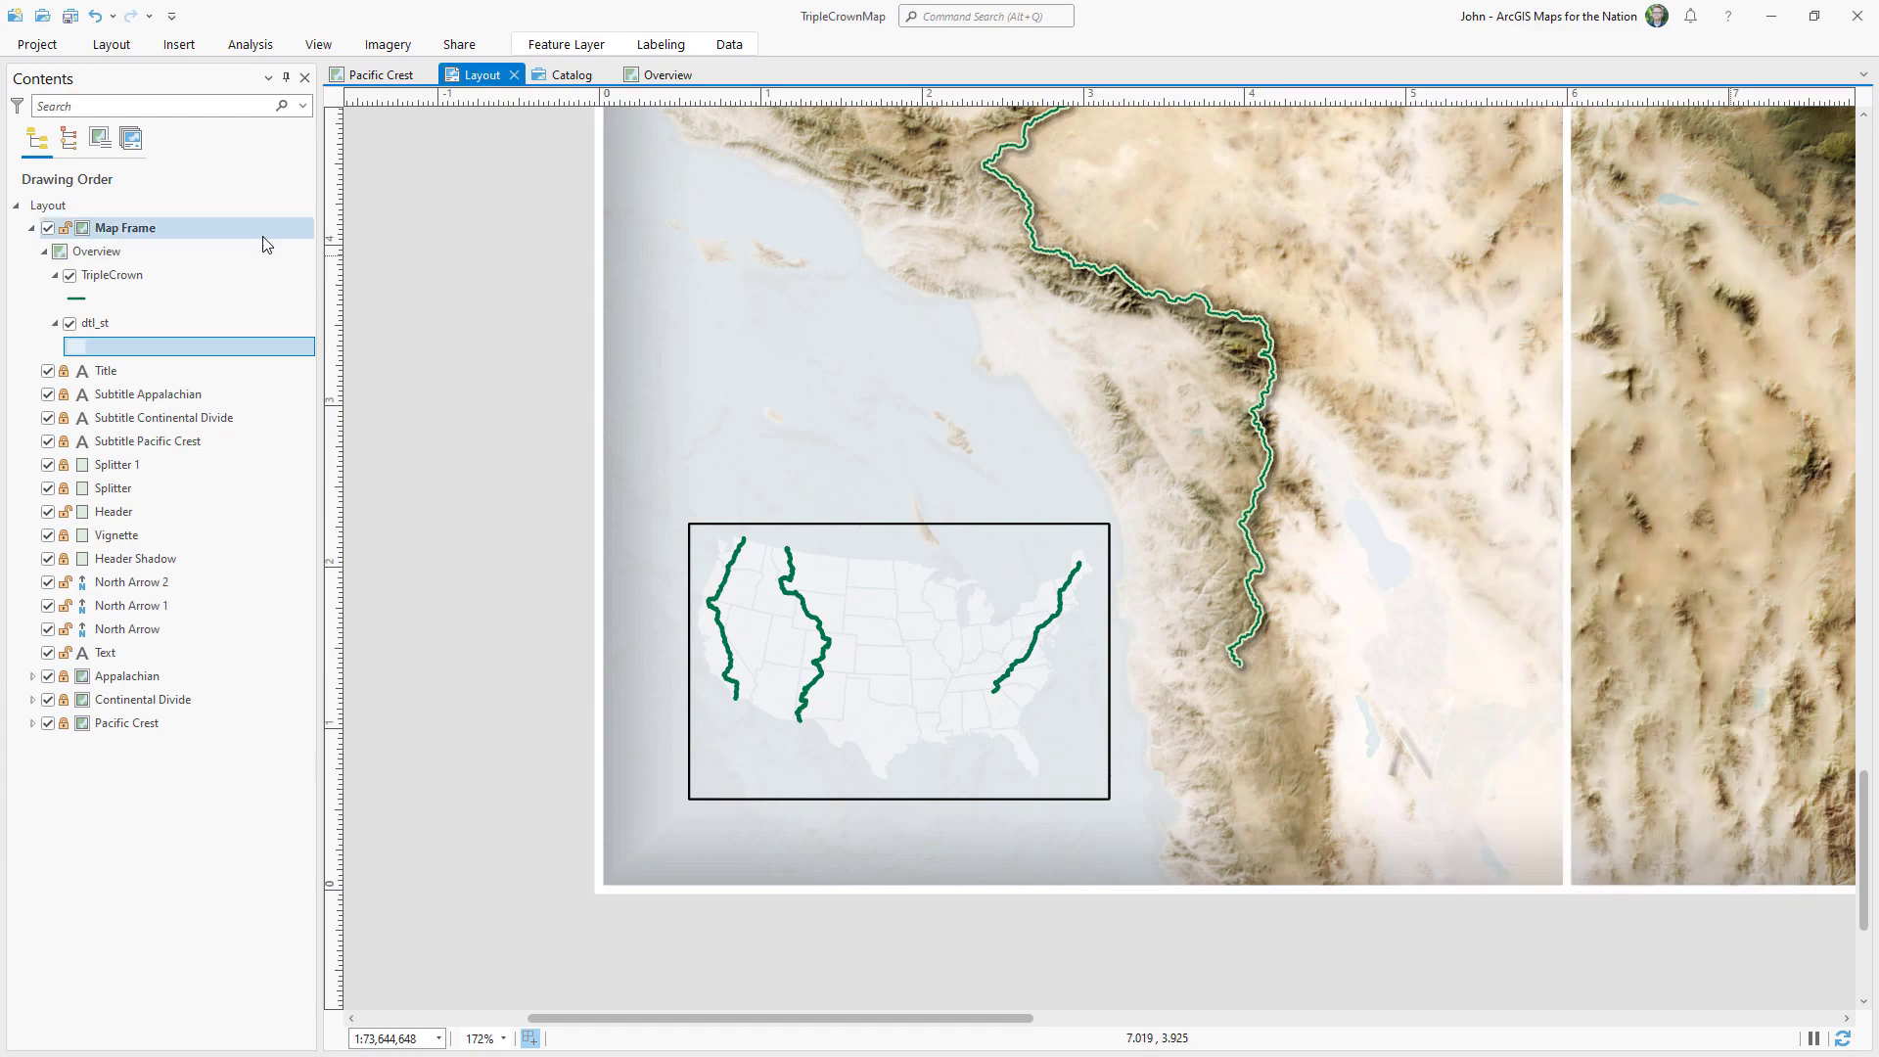
{"action": "left_click", "coordinate": [382, 840]}
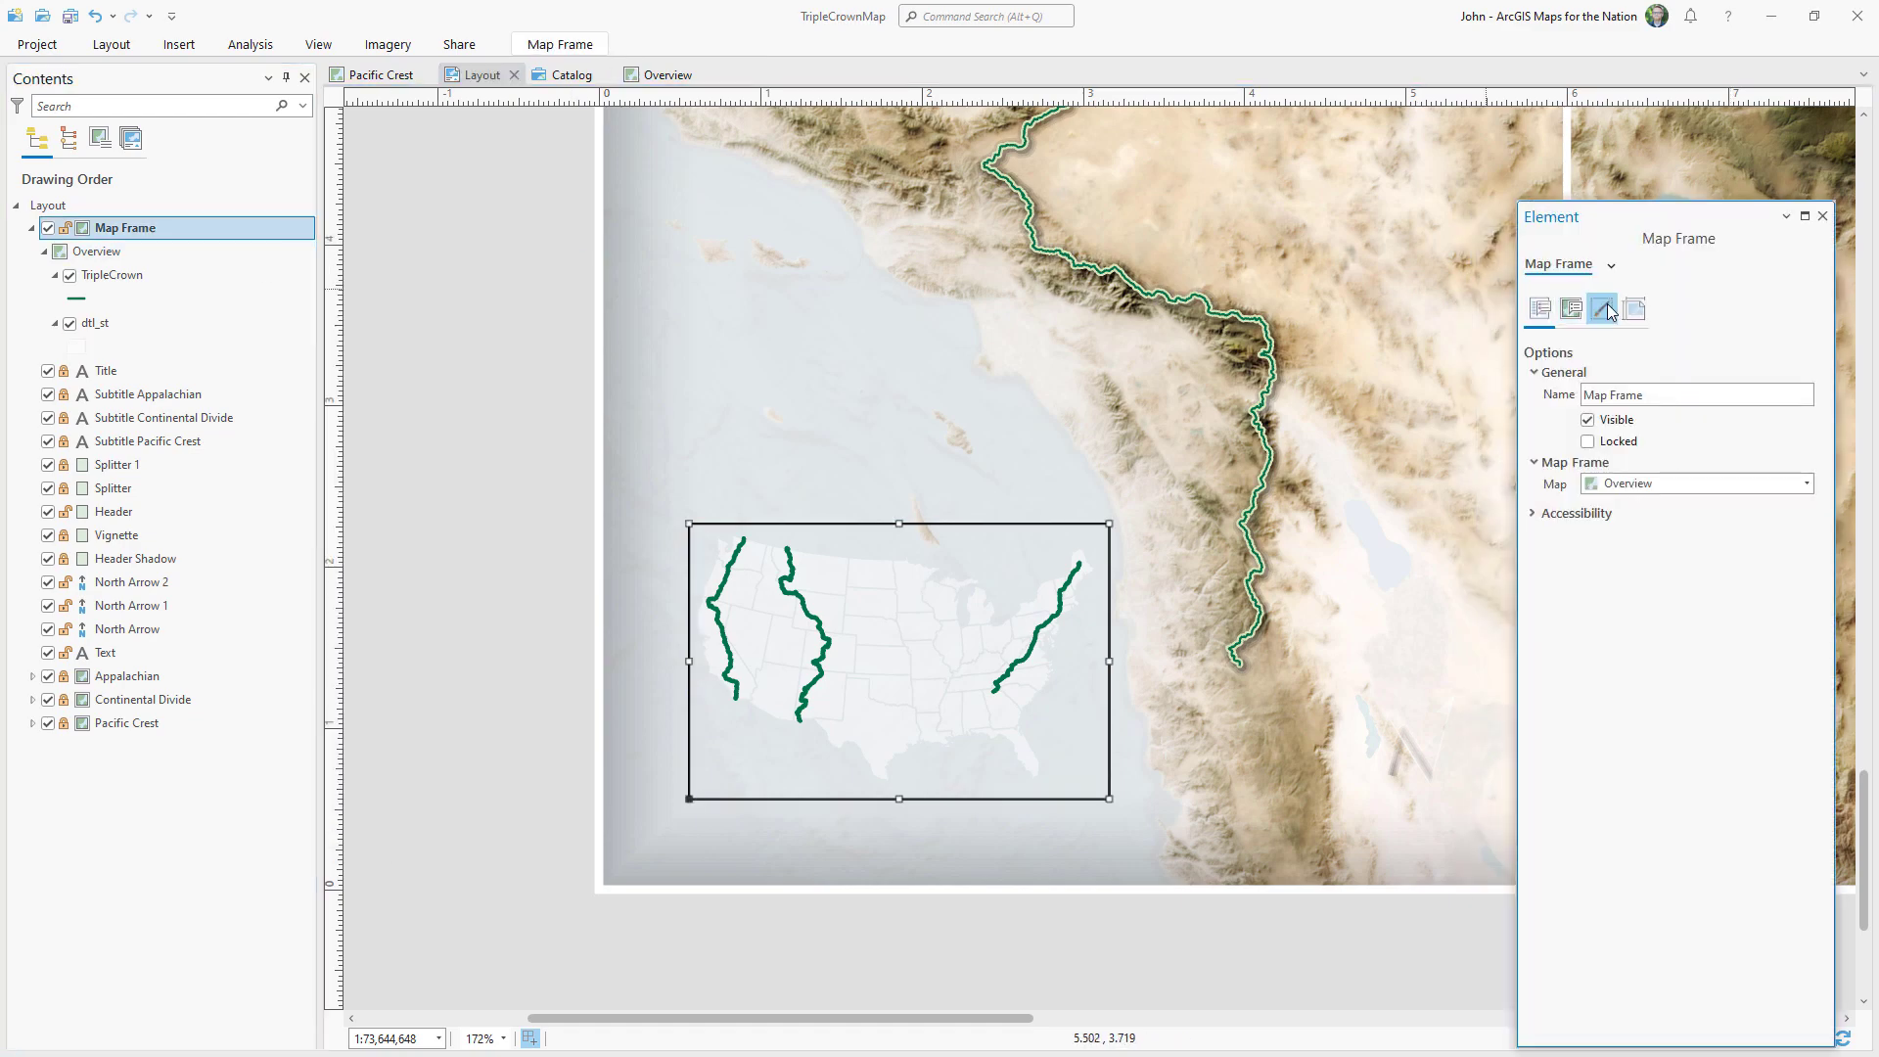
{"action": "left_click", "coordinate": [1608, 311]}
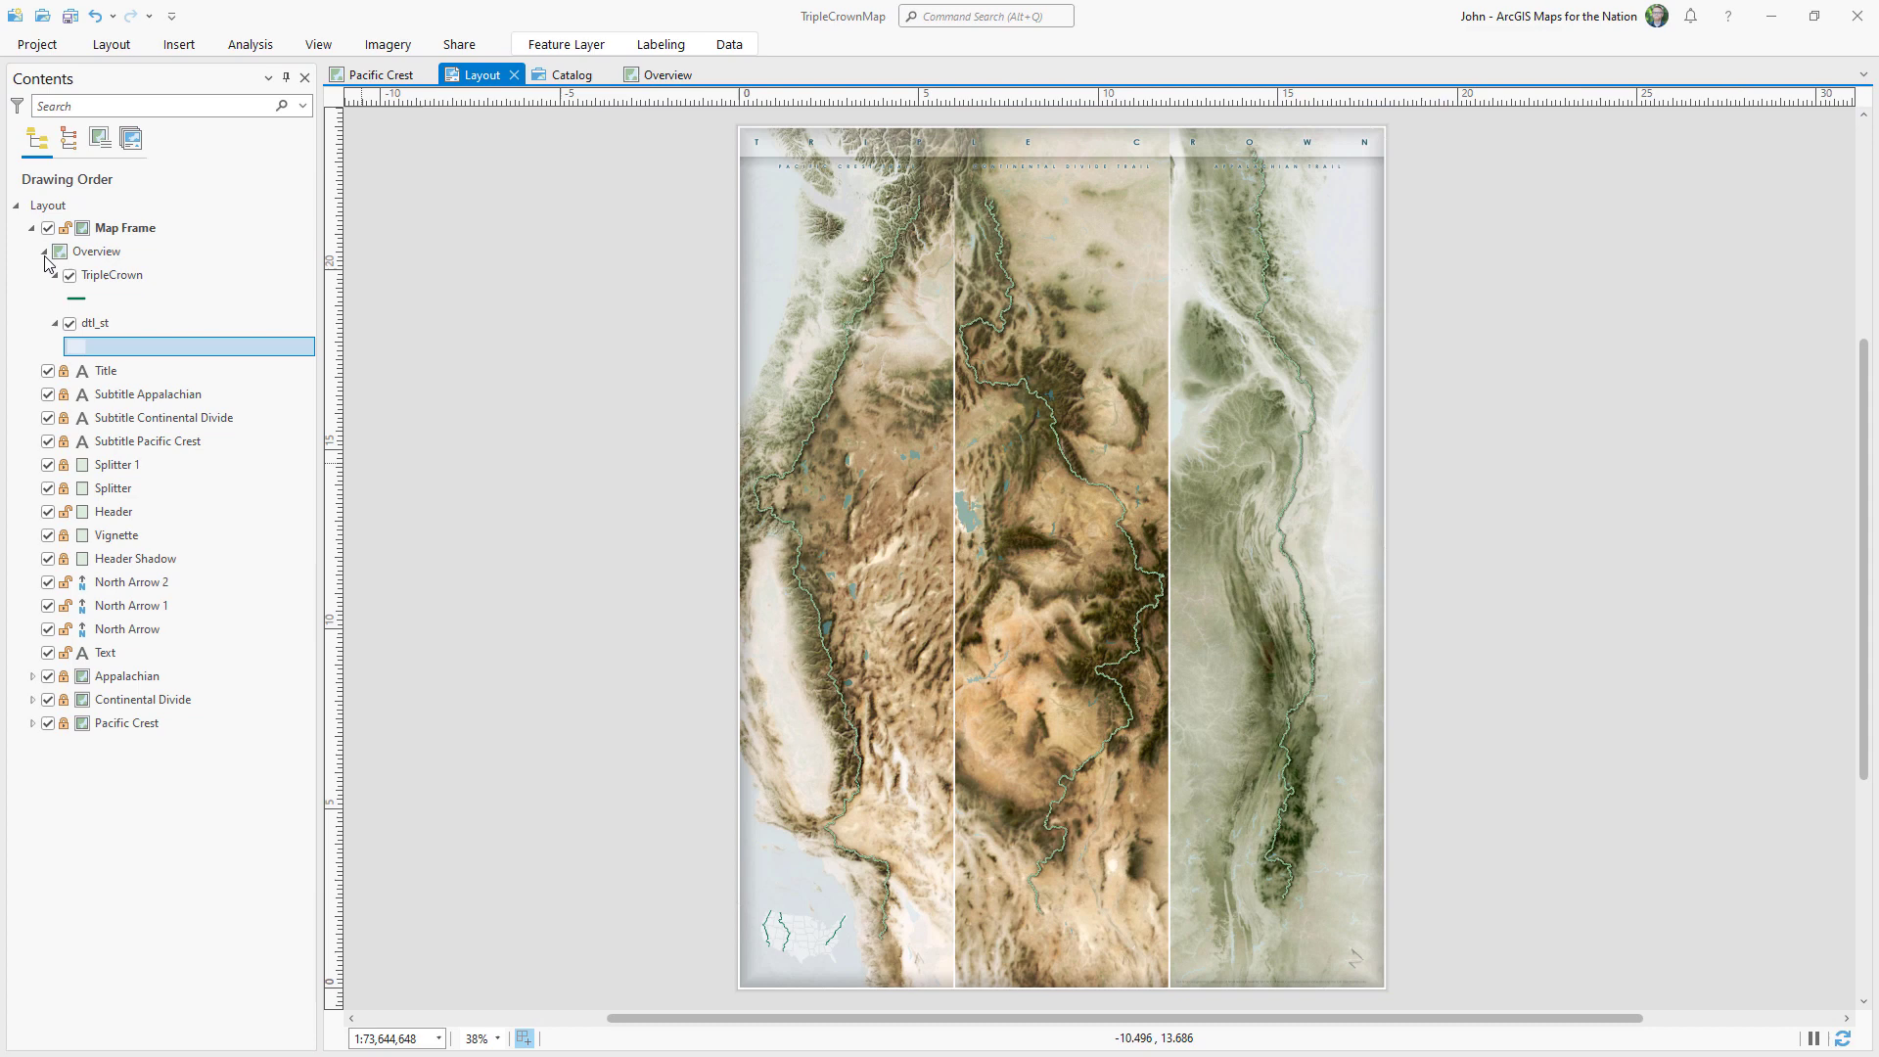
Adjust the rotation of the map inside the Continental Divide map frame.
{"action": "left_click", "coordinate": [44, 252]}
{"action": "left_click", "coordinate": [137, 605]}
{"action": "right_click", "coordinate": [245, 607]}
{"action": "left_click", "coordinate": [294, 609]}
{"action": "left_click", "coordinate": [1559, 212]}
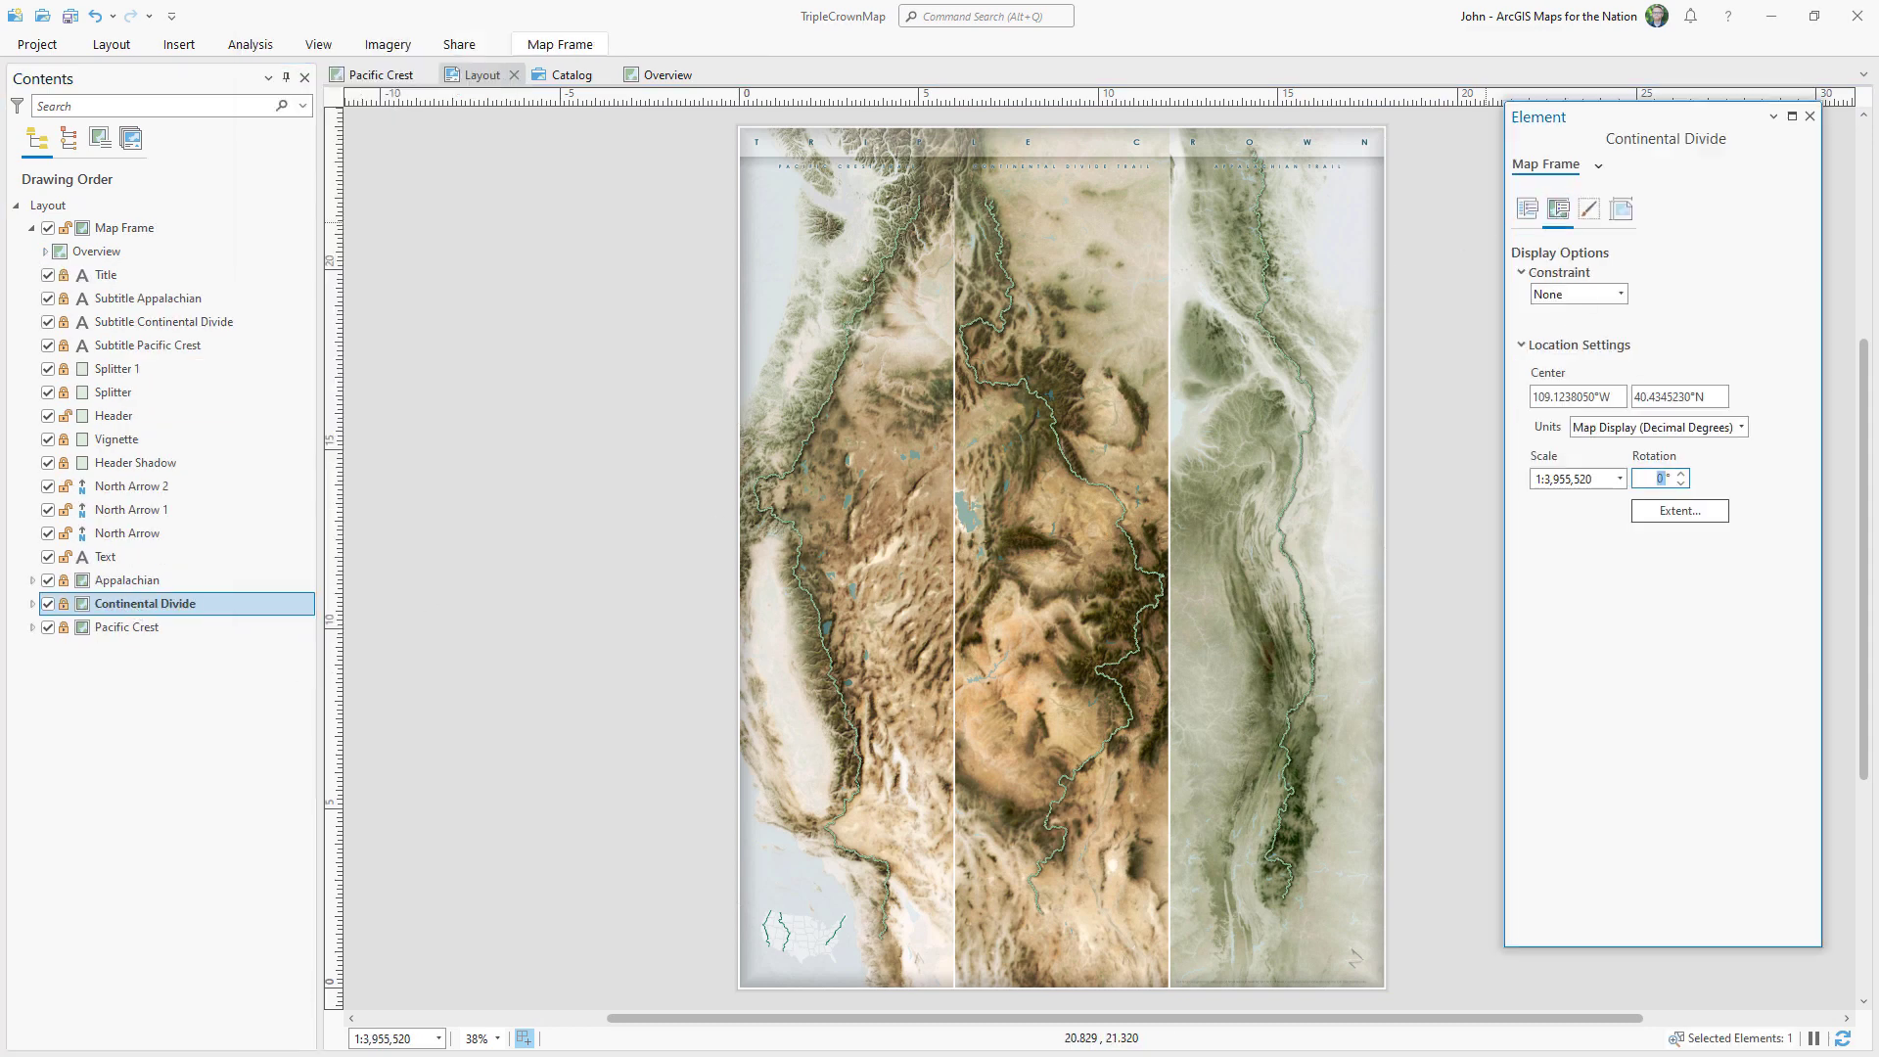
Activate the Continental Divide map frame, refit the trail at about 1:3,800,000, and return to the layout.
{"action": "right_click", "coordinate": [277, 604]}
{"action": "left_click", "coordinate": [314, 428]}
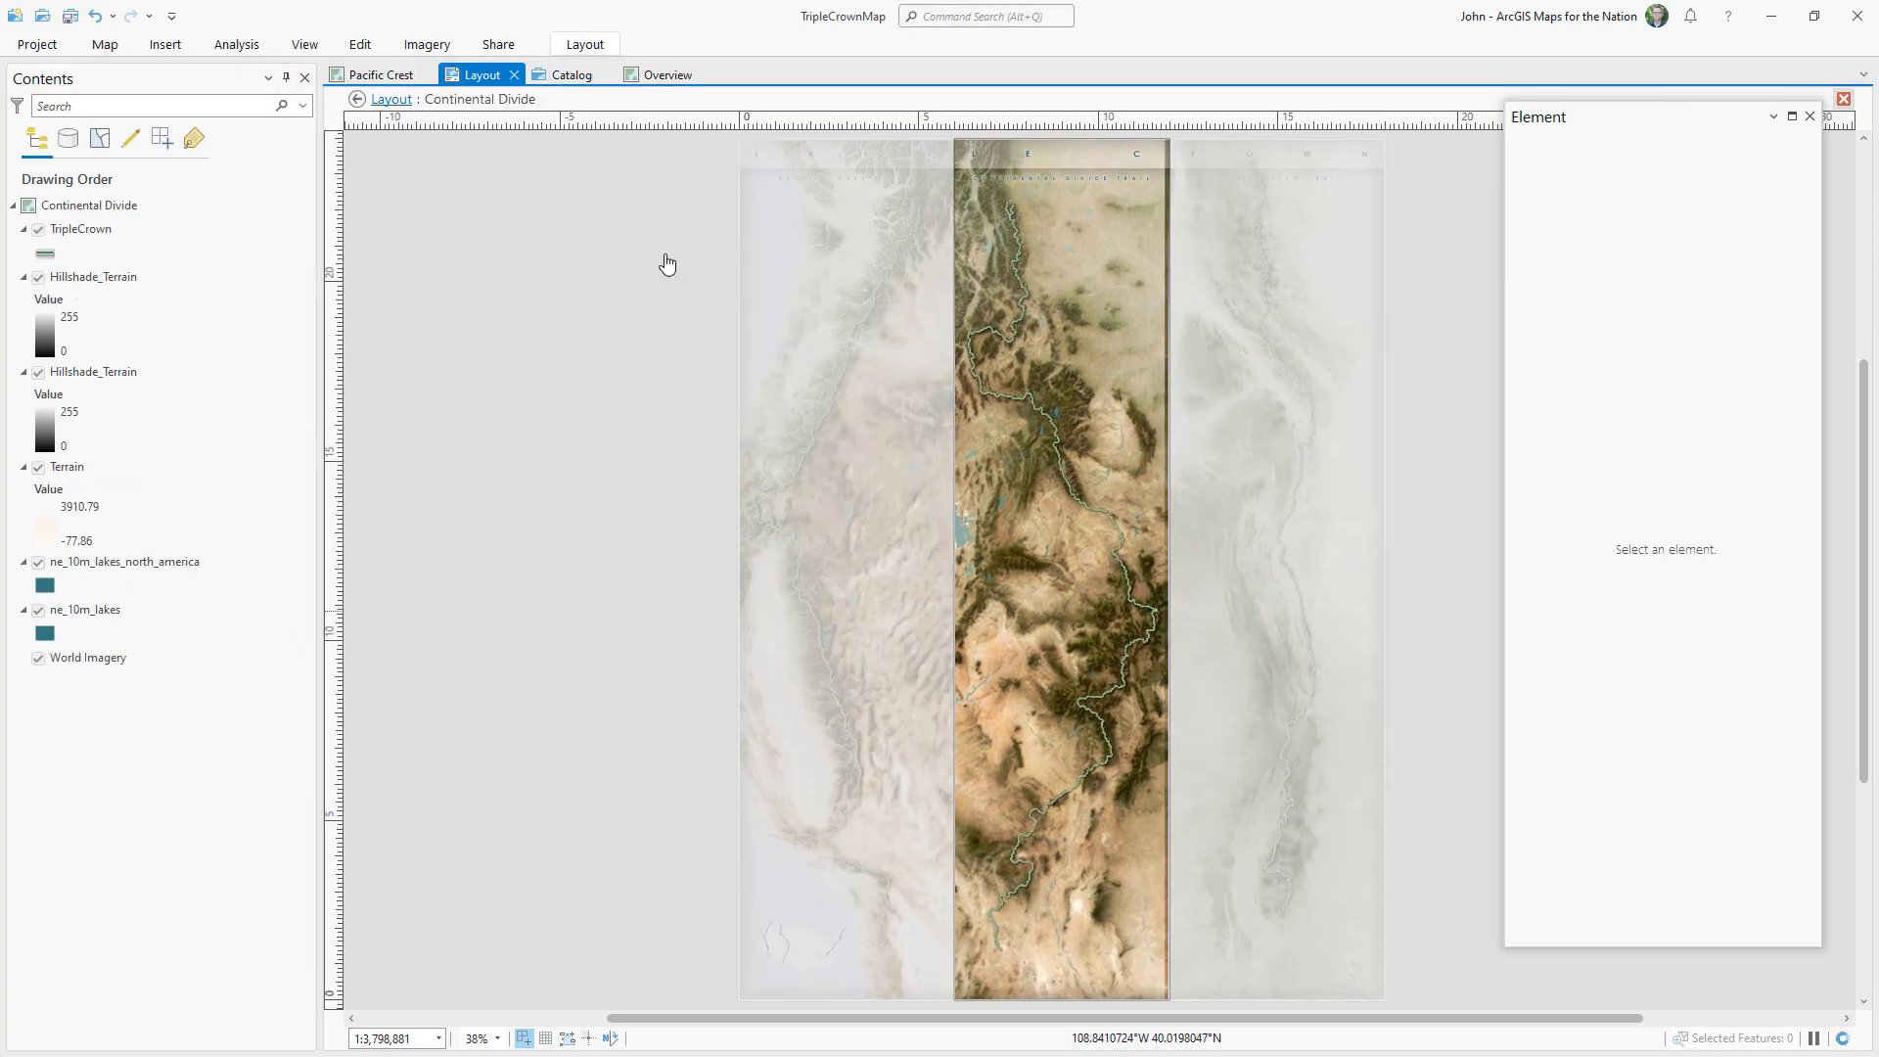
{"action": "left_click", "coordinate": [357, 98]}
Edit the Terrain layer's color scheme in the Continental Divide map so the lower elevations fade more strongly to white.
{"action": "left_click", "coordinate": [32, 604]}
{"action": "left_click", "coordinate": [77, 944]}
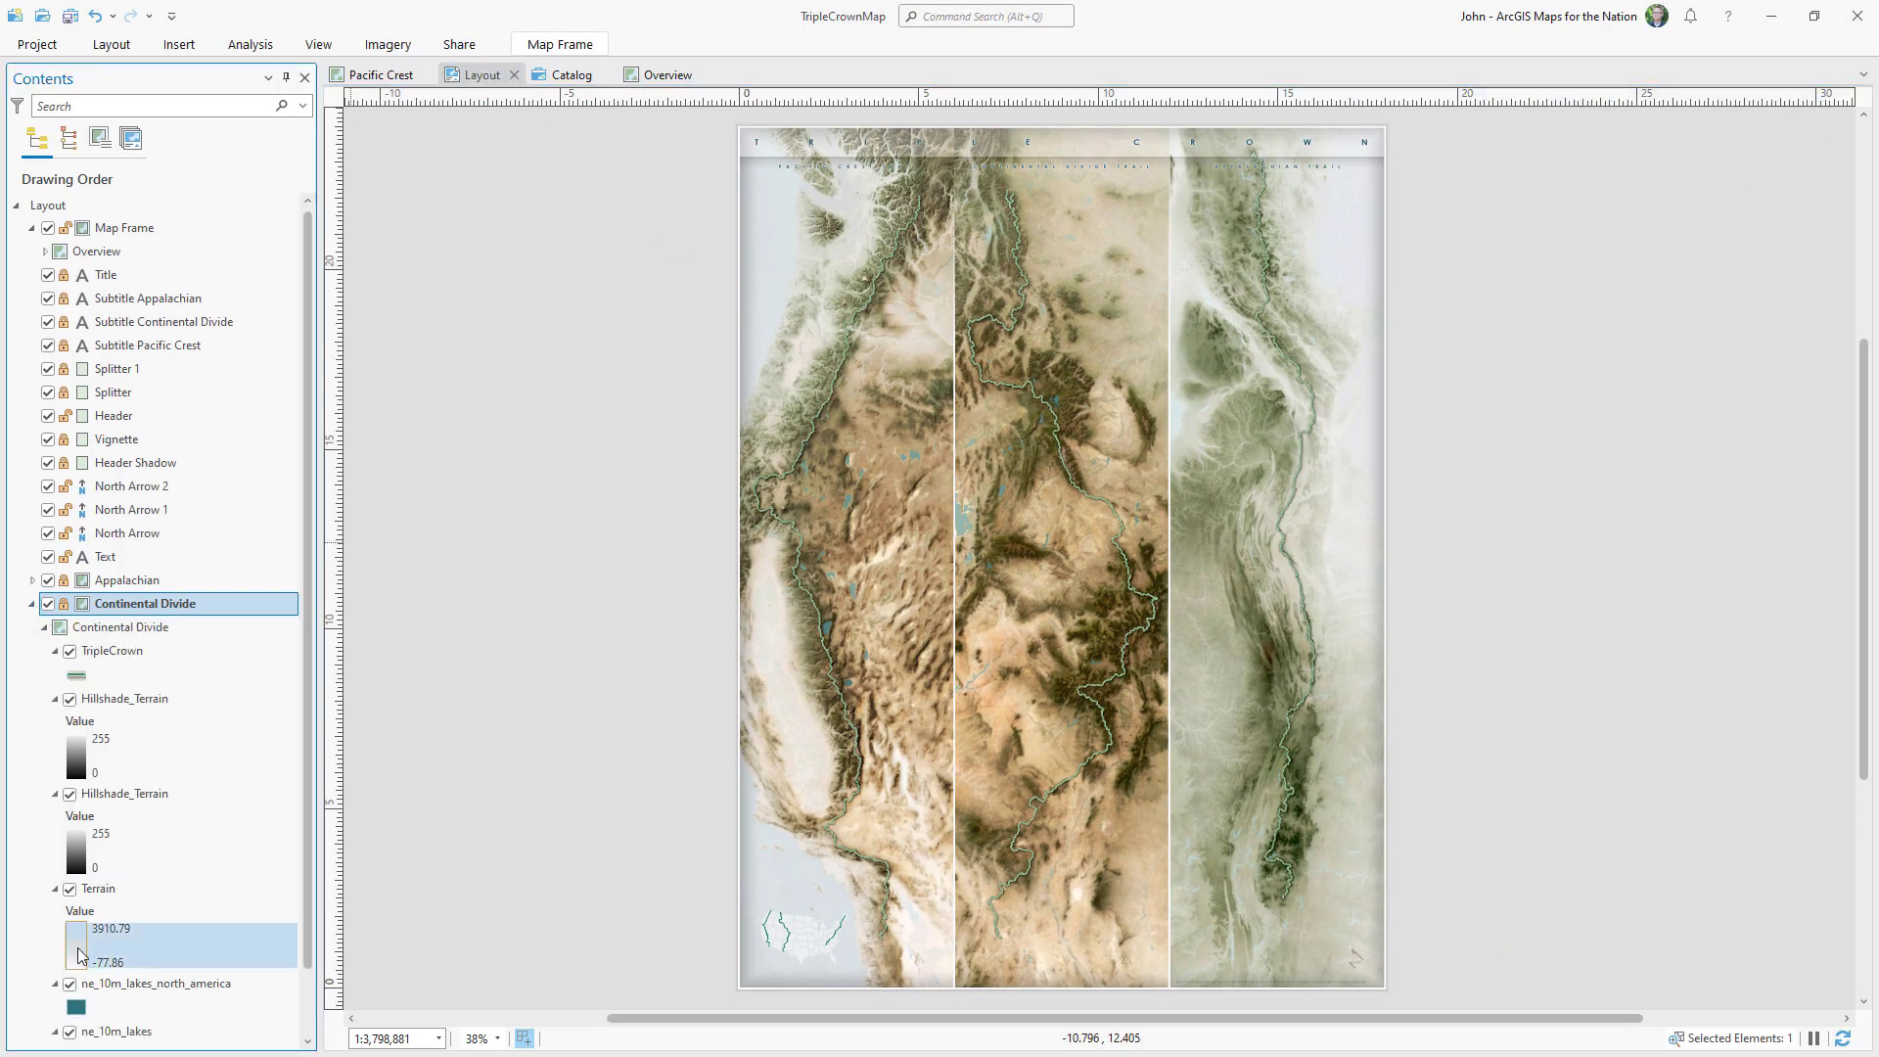
{"action": "left_click_drag", "start_coordinate": [1354, 244], "coordinate": [1647, 189]}
{"action": "left_click", "coordinate": [1752, 332]}
{"action": "left_click", "coordinate": [1667, 858]}
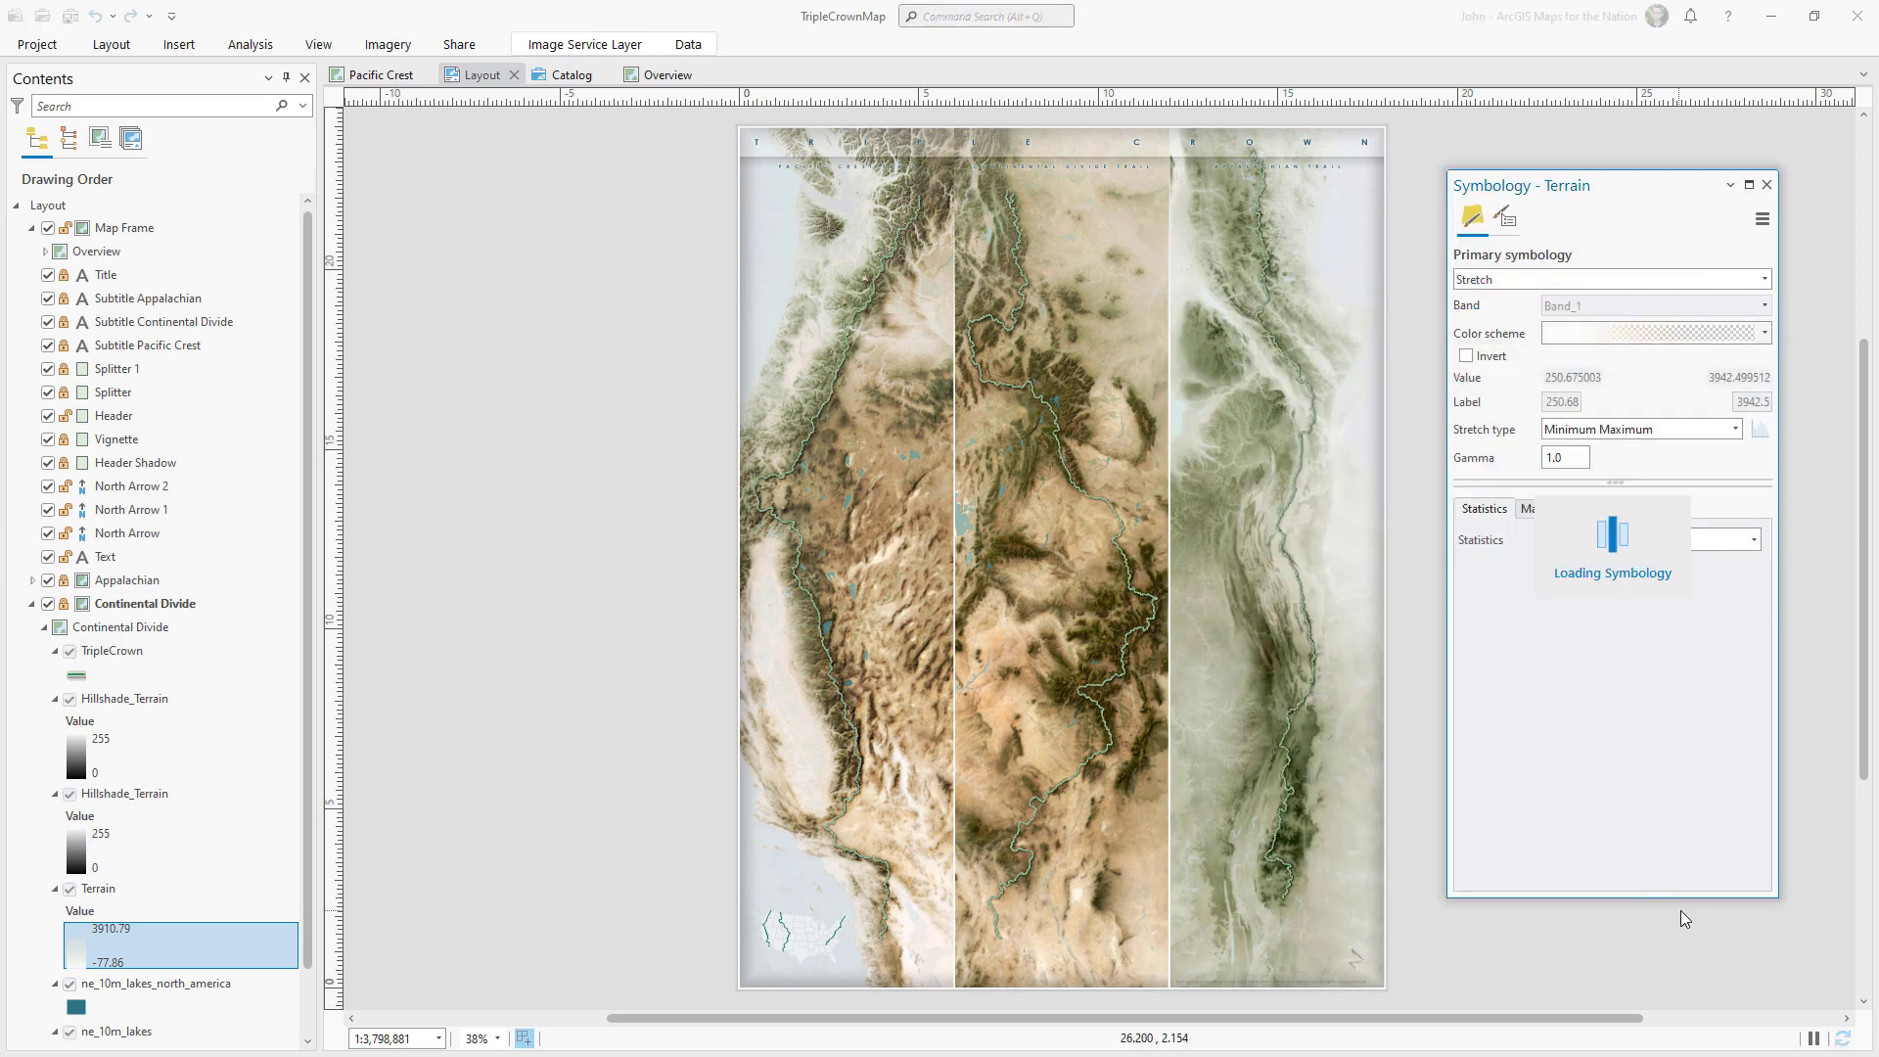
Adjust the gradient stops of the Terrain layer's color scheme in the Appalachian map.
{"action": "left_click", "coordinate": [32, 580]}
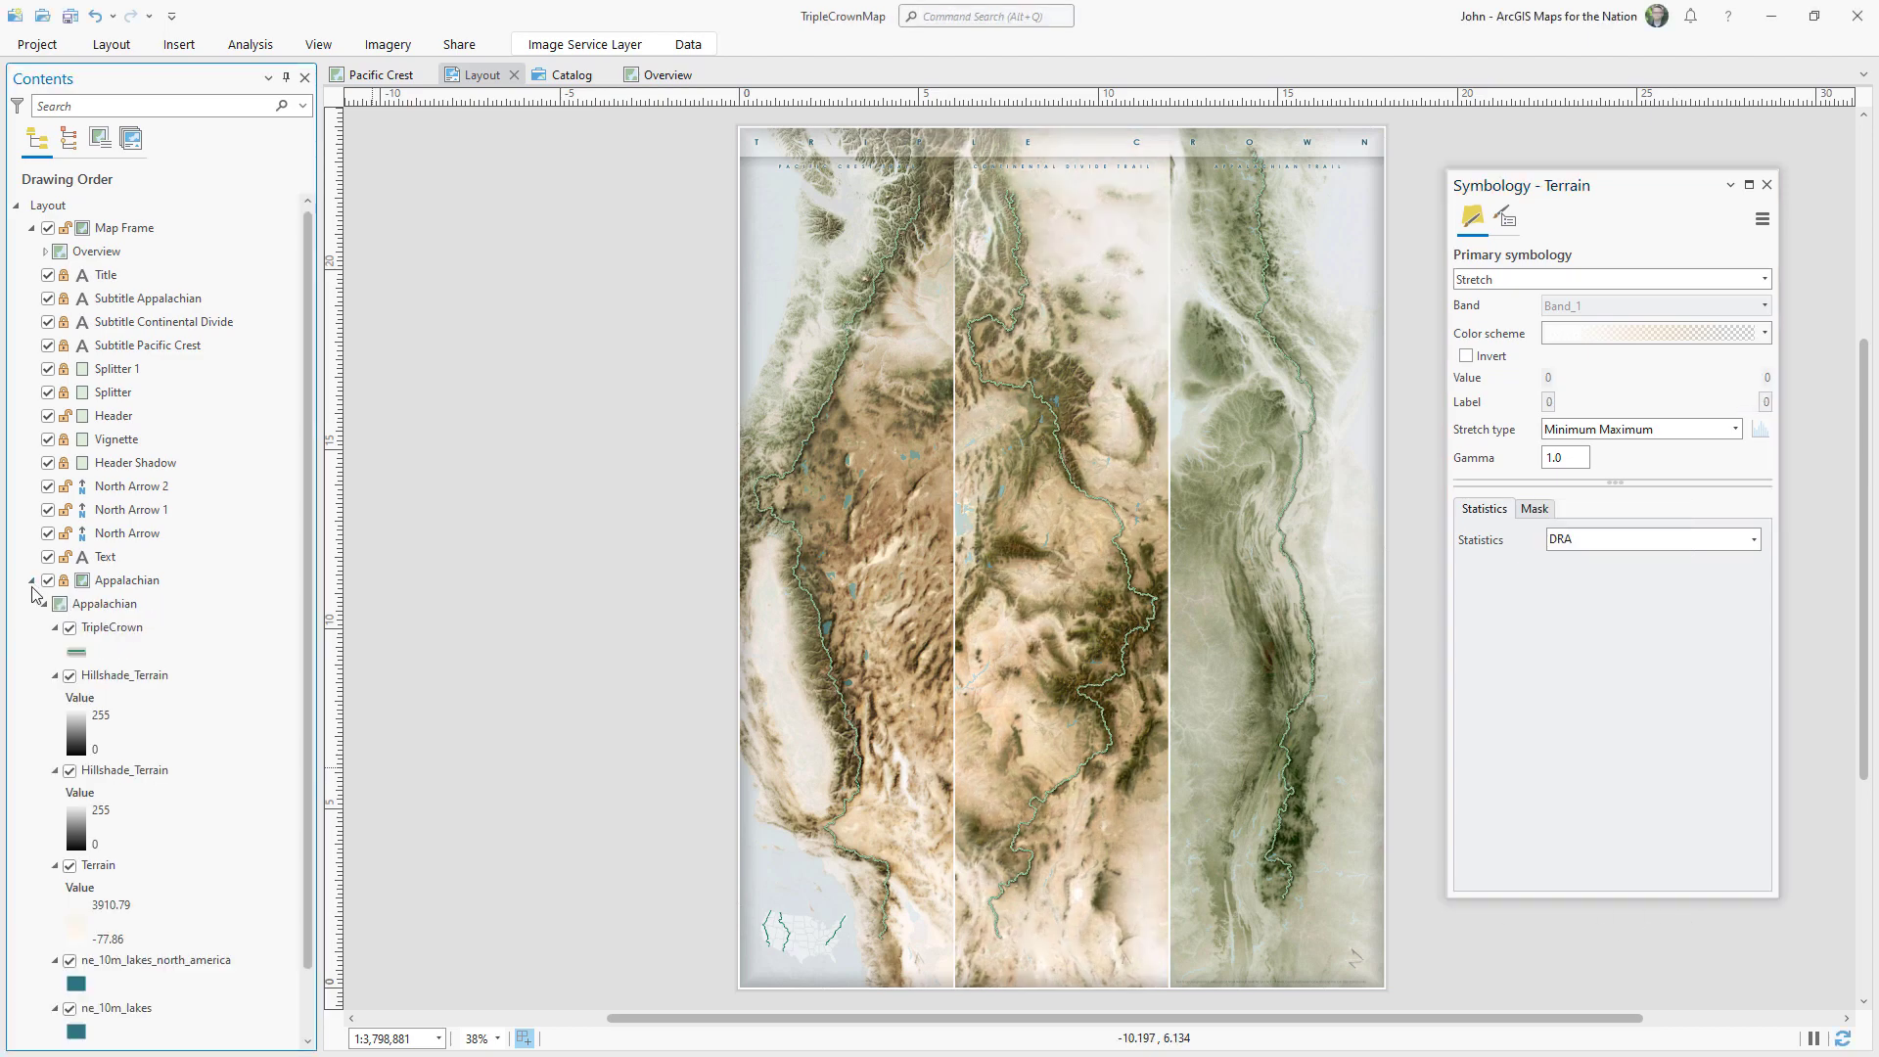
{"action": "left_click", "coordinate": [79, 915]}
{"action": "left_click", "coordinate": [1765, 333]}
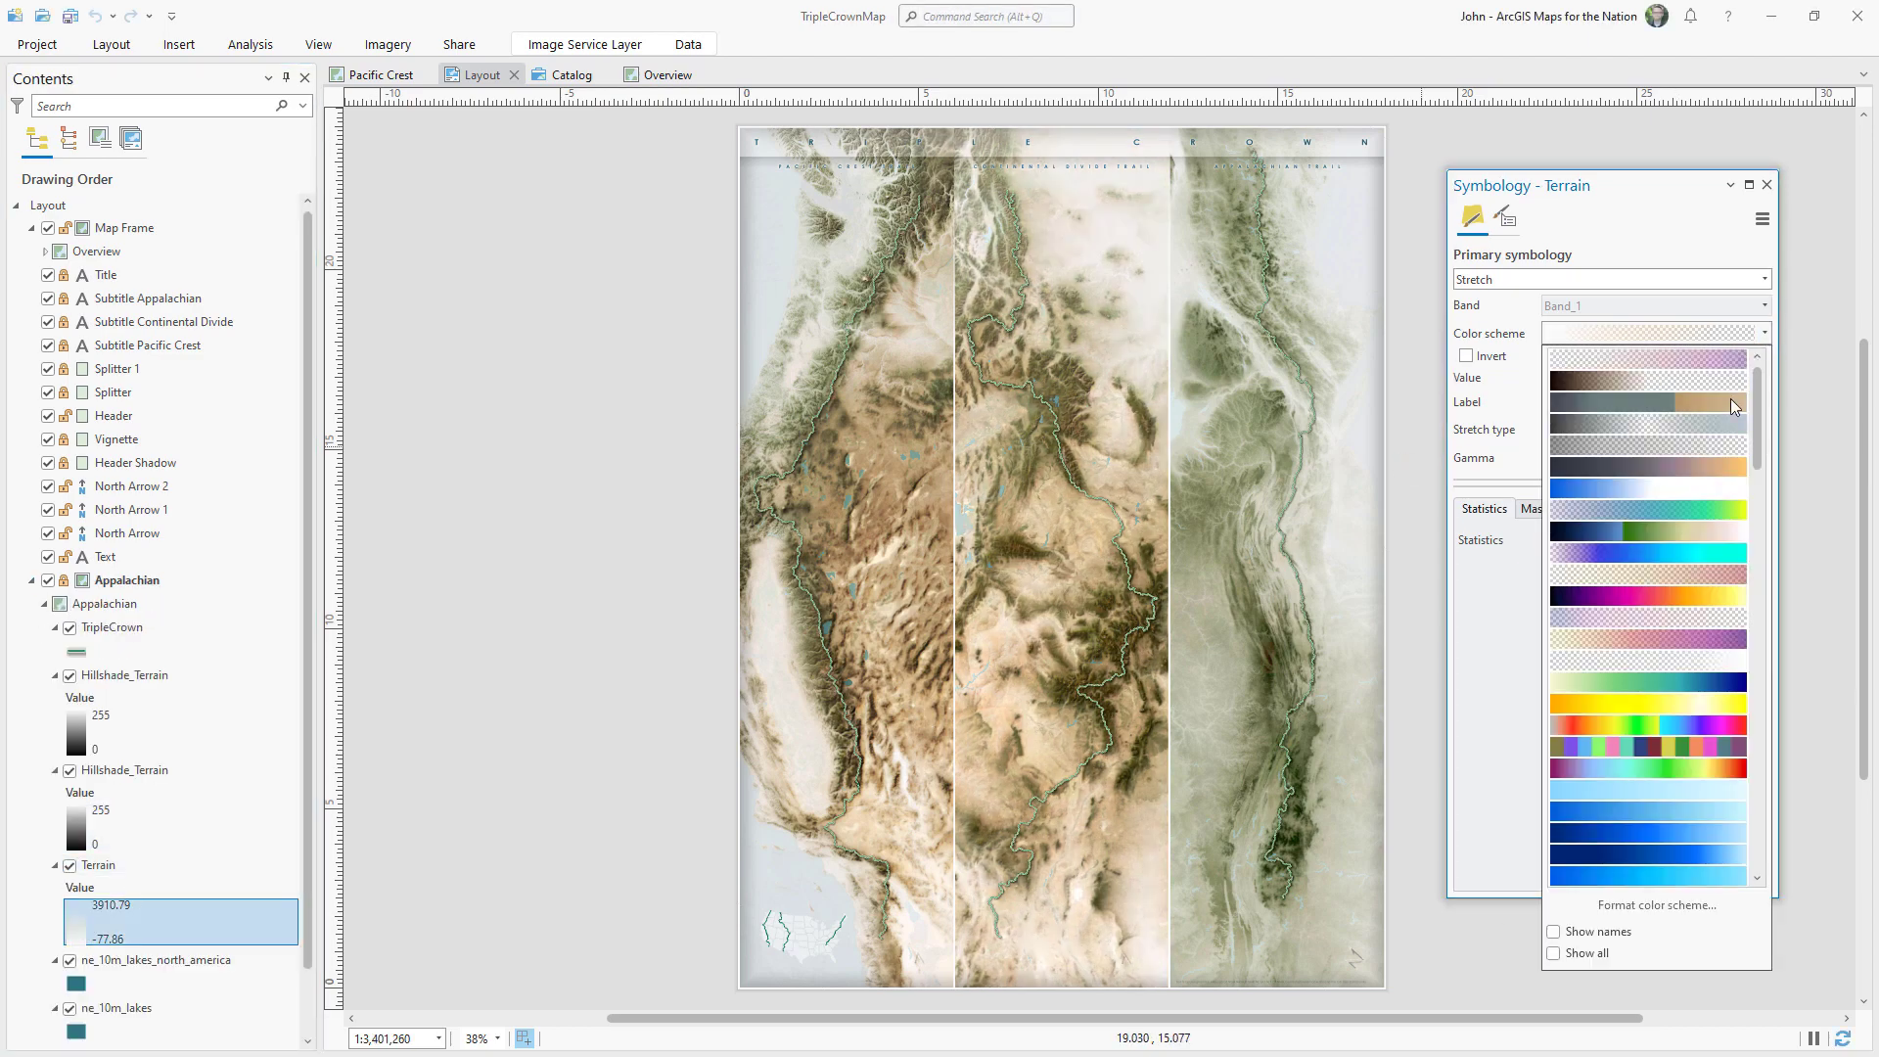
{"action": "left_click", "coordinate": [1657, 905]}
{"action": "left_click_drag", "start_coordinate": [1556, 378], "coordinate": [1520, 378]}
{"action": "left_click", "coordinate": [1628, 298]}
{"action": "left_click", "coordinate": [1560, 802]}
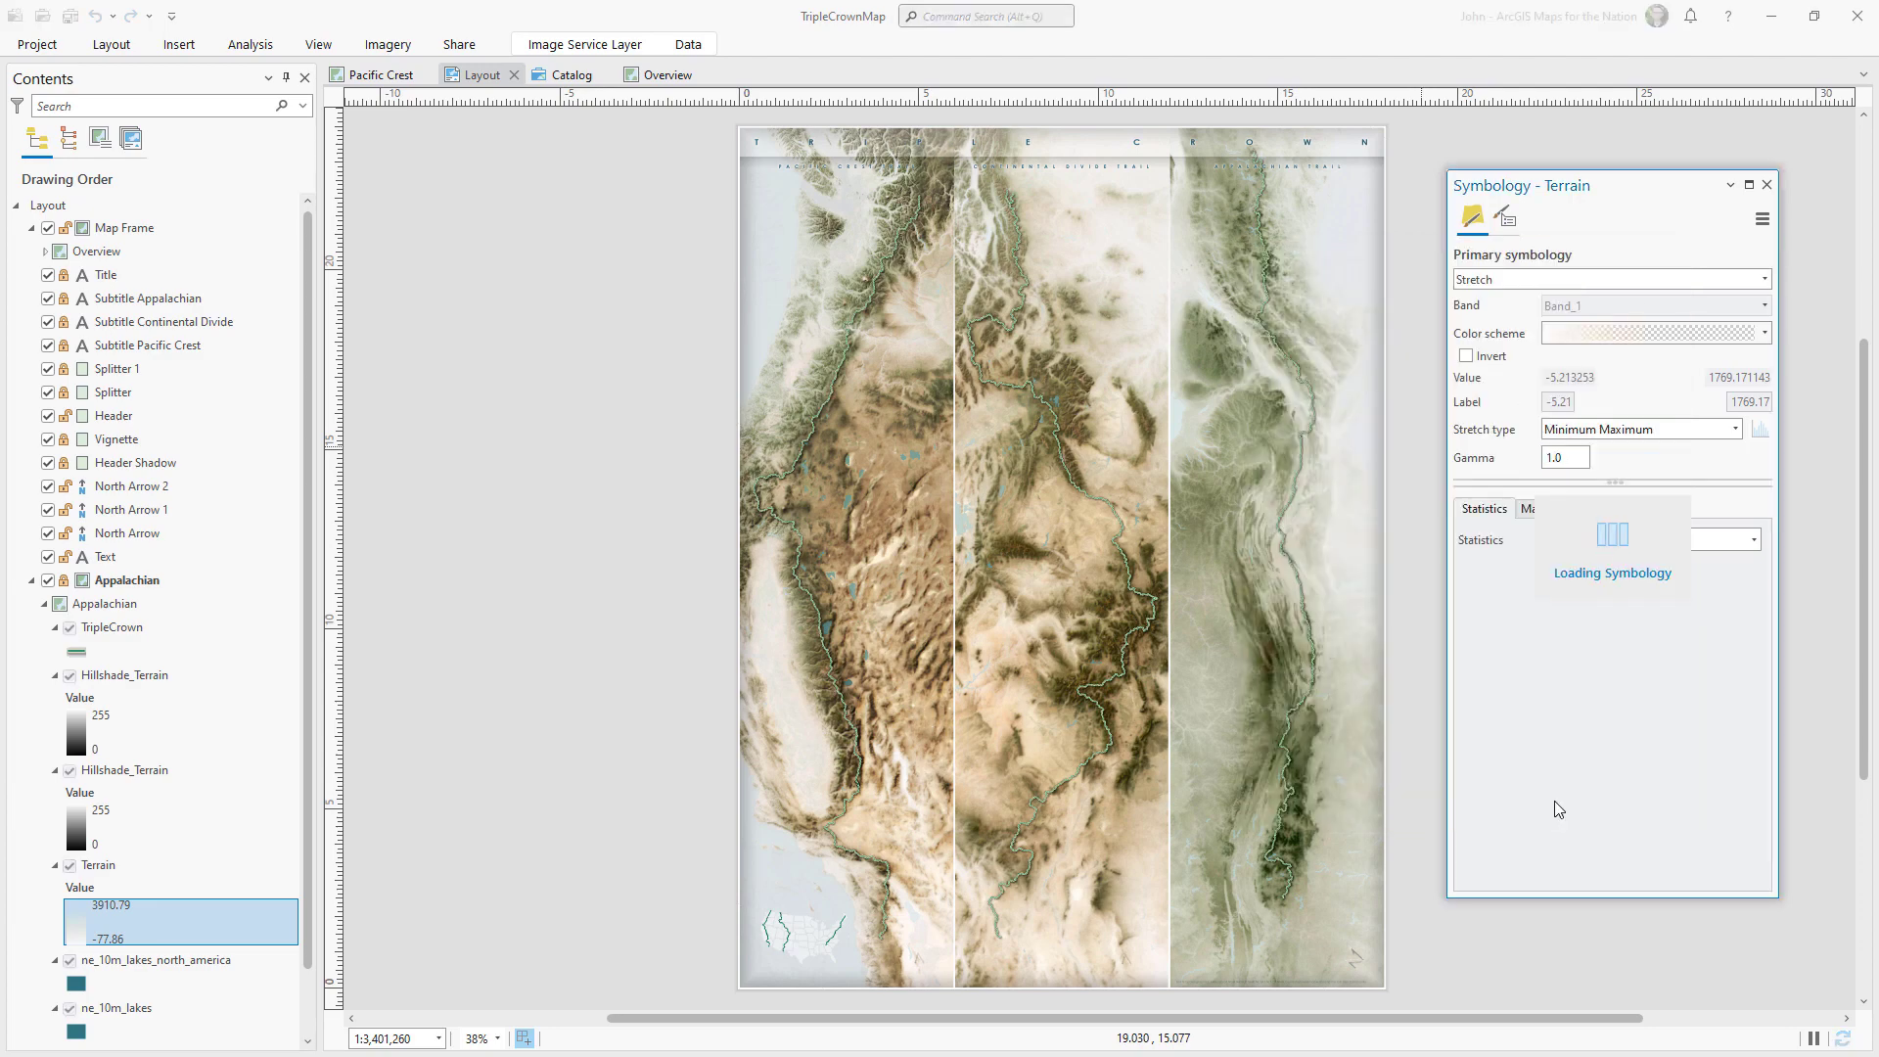
Activate the Appalachian map frame, shift the trail slightly down at about 1:3,470,000, and return to the layout.
{"action": "right_click", "coordinate": [217, 588]}
{"action": "left_click", "coordinate": [270, 15]}
{"action": "mouse_move", "coordinate": [1299, 581]}
{"action": "left_mouse_down"}
{"action": "mouse_move", "coordinate": [1296, 558]}
{"action": "mouse_move", "coordinate": [1292, 611]}
{"action": "left_mouse_up"}
{"action": "left_click", "coordinate": [390, 101]}
{"action": "left_click", "coordinate": [1766, 185]}
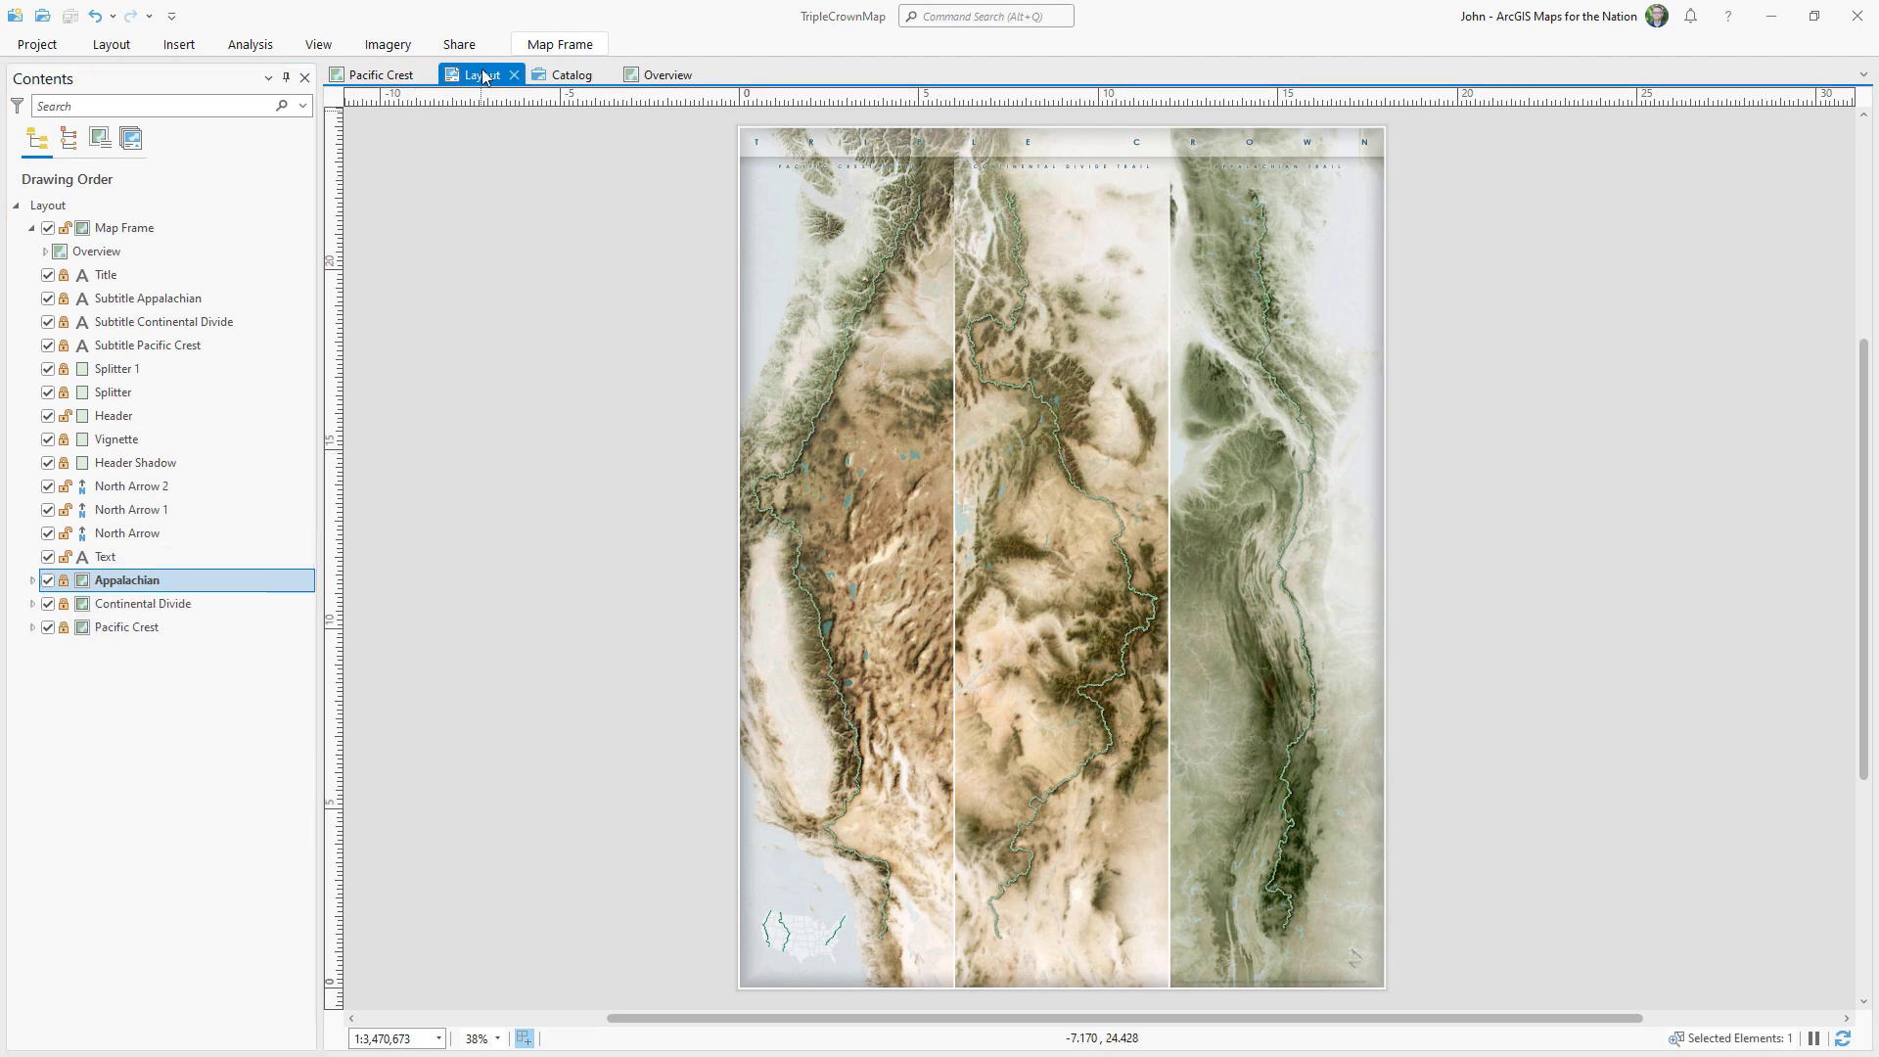
Export the layout as the PNG file Triple_Crown_Map.png at 100 DPI with a transparent background and 32-bit with Alpha color depth.
{"action": "left_click", "coordinate": [468, 44]}
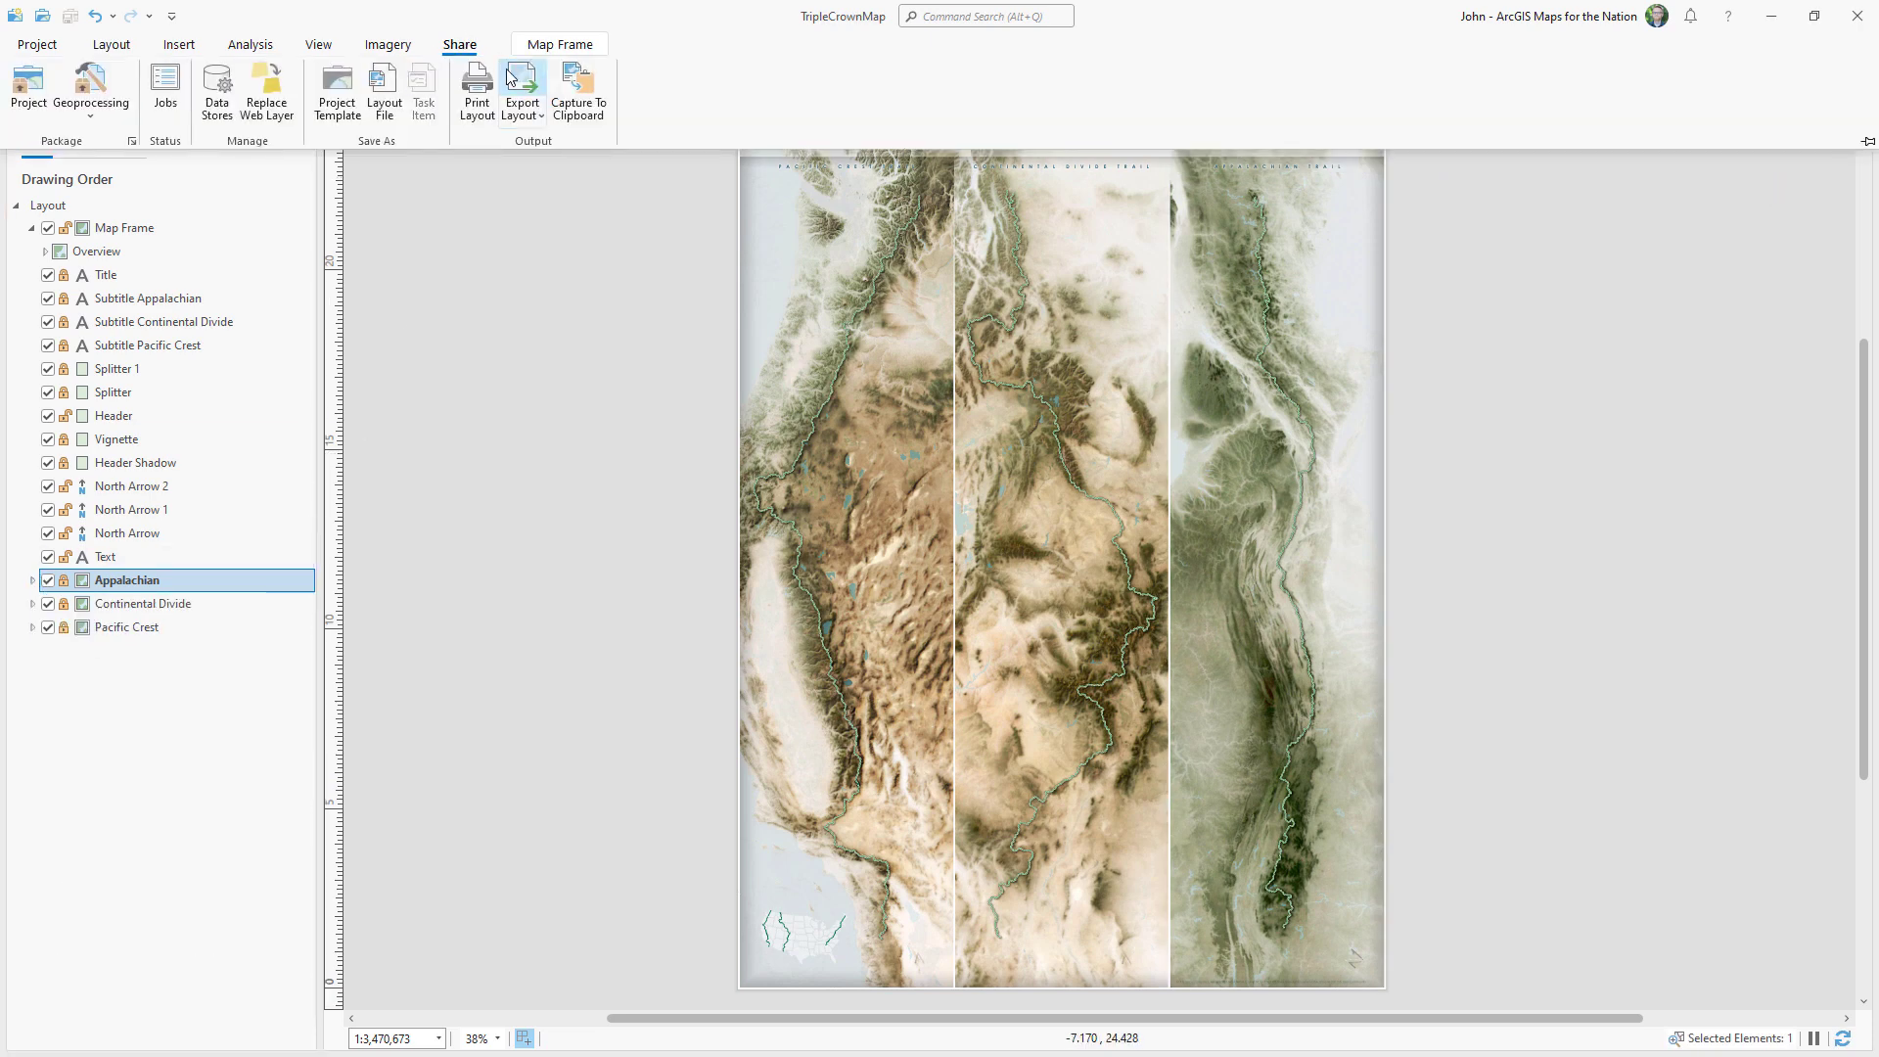
{"action": "left_click", "coordinate": [533, 90]}
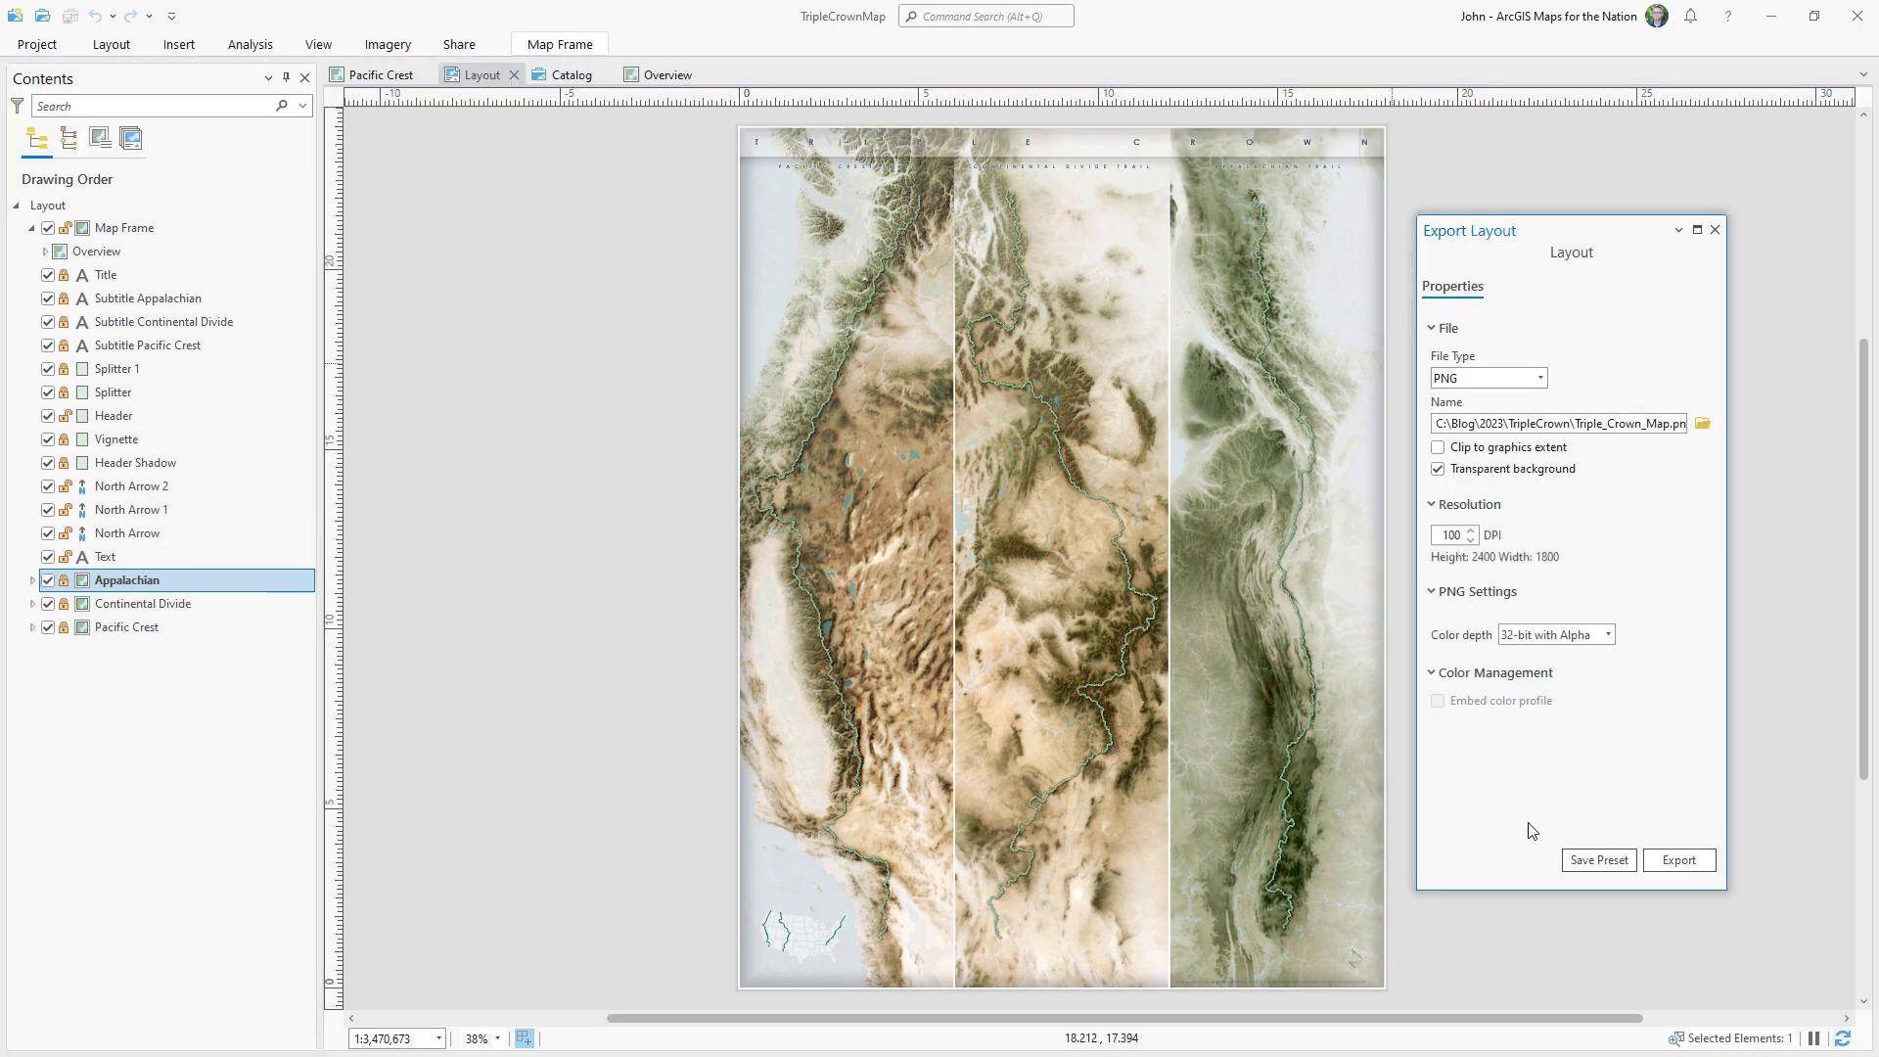
{"action": "left_click", "coordinate": [1704, 870]}
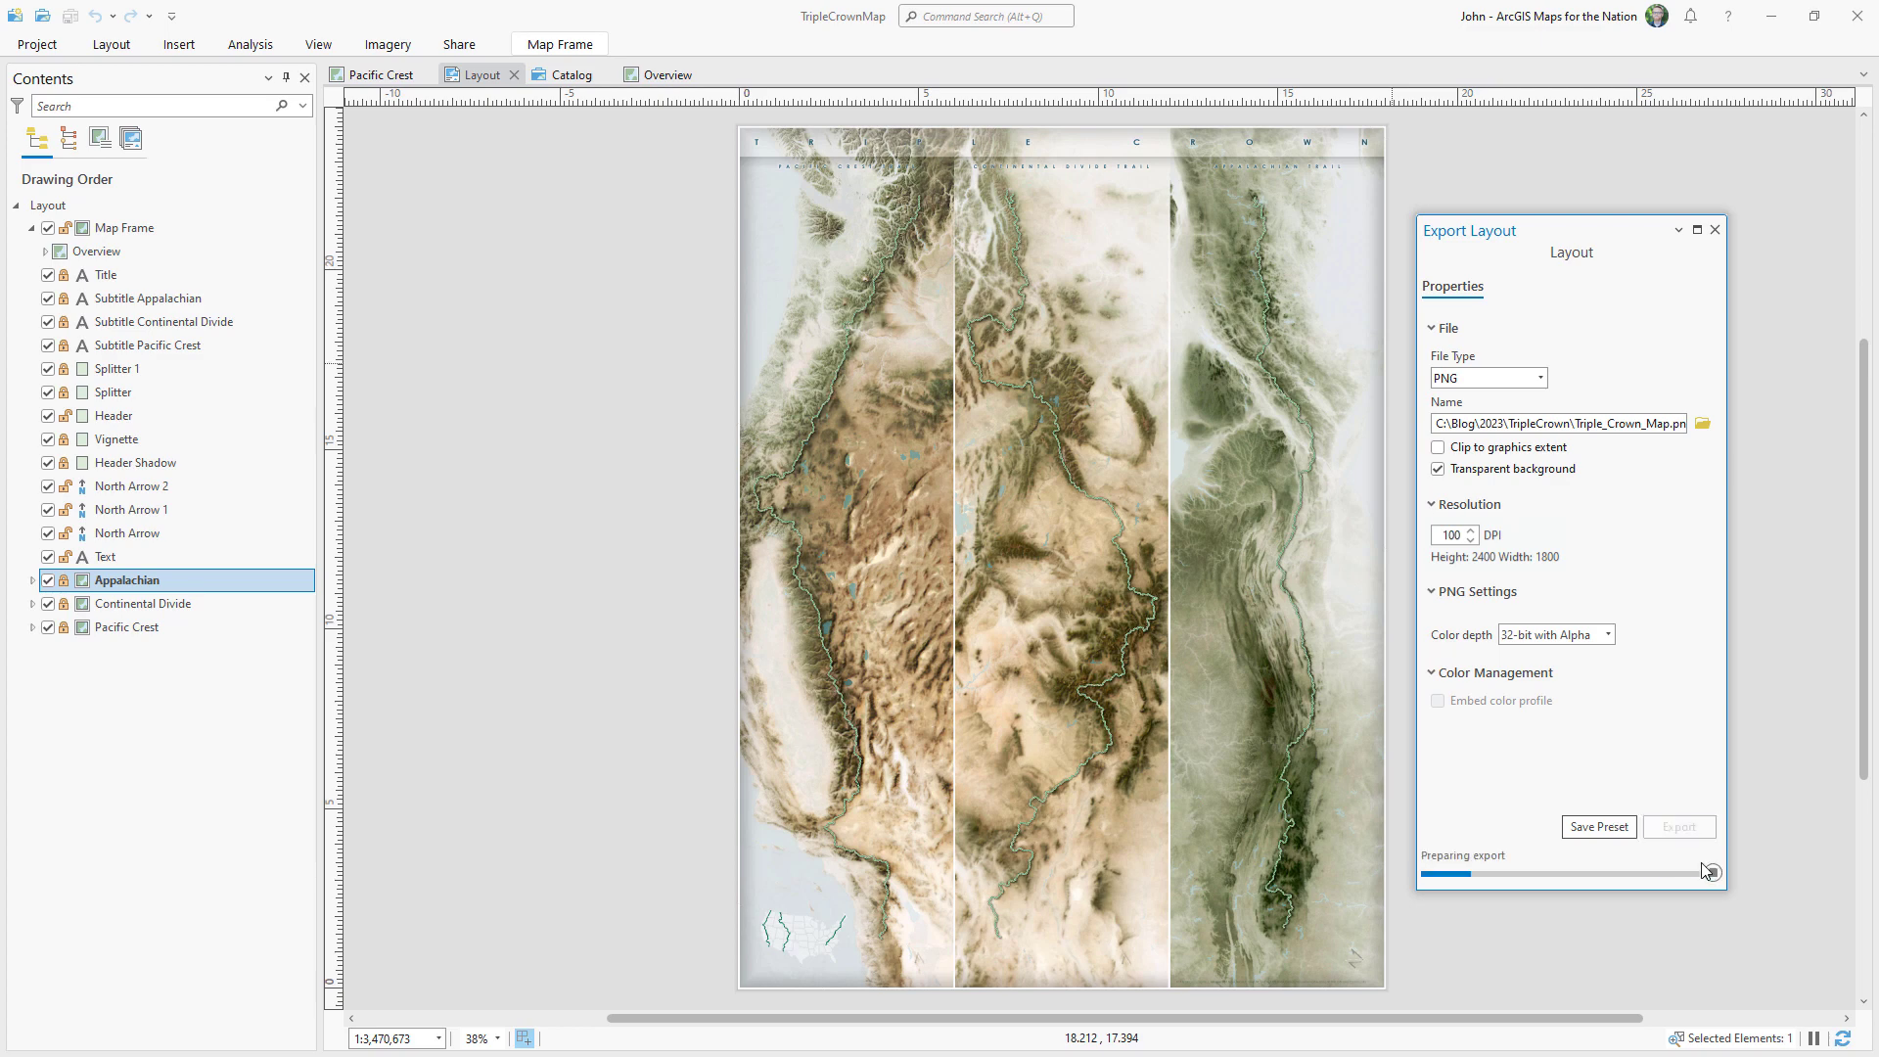